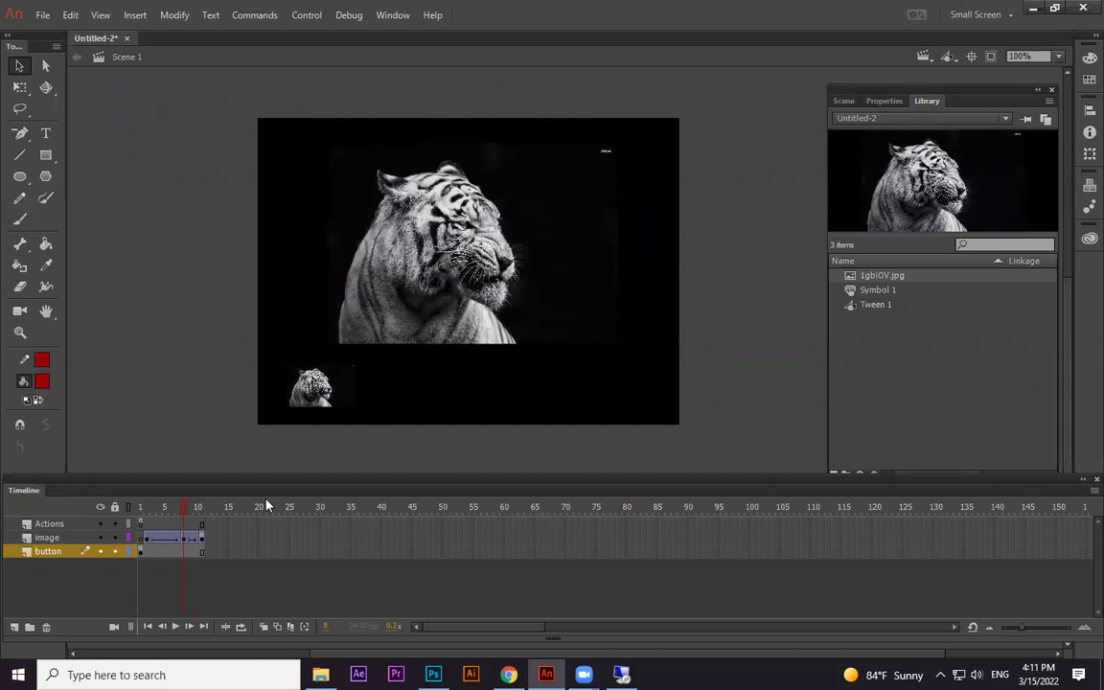
# Scrub to frame 11 and review the script on the image layer's last keyframe.
pyautogui.moveTo(171, 518); pyautogui.dragTo(203, 497)
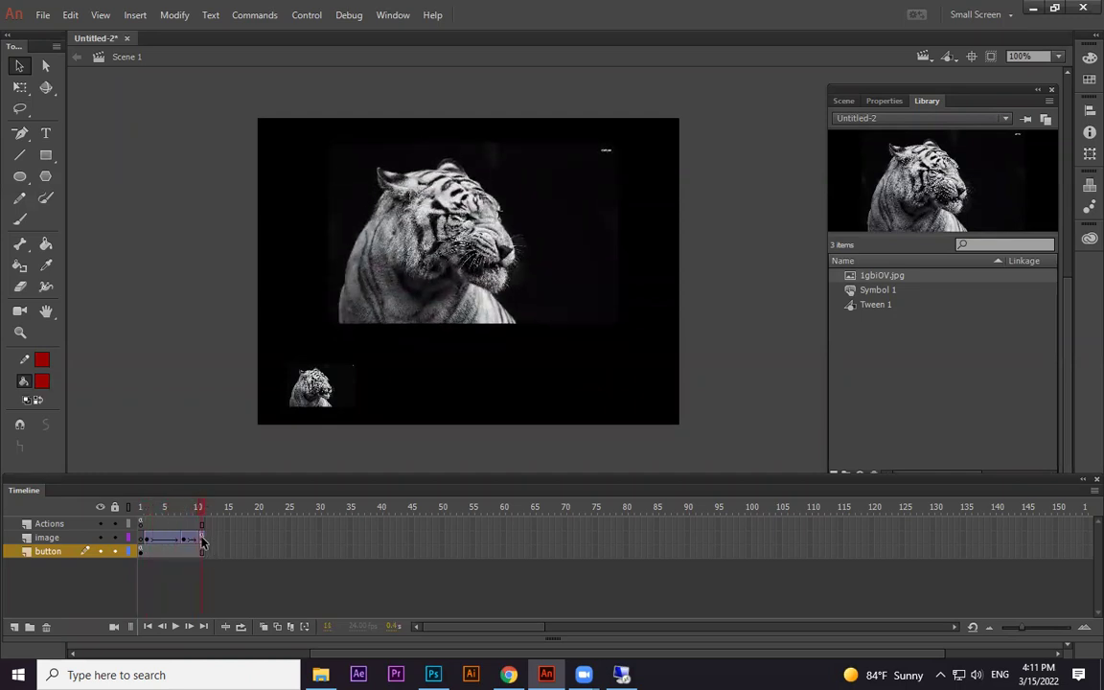
pyautogui.click(201, 538)
pyautogui.rightClick(201, 537)
pyautogui.click(224, 527)
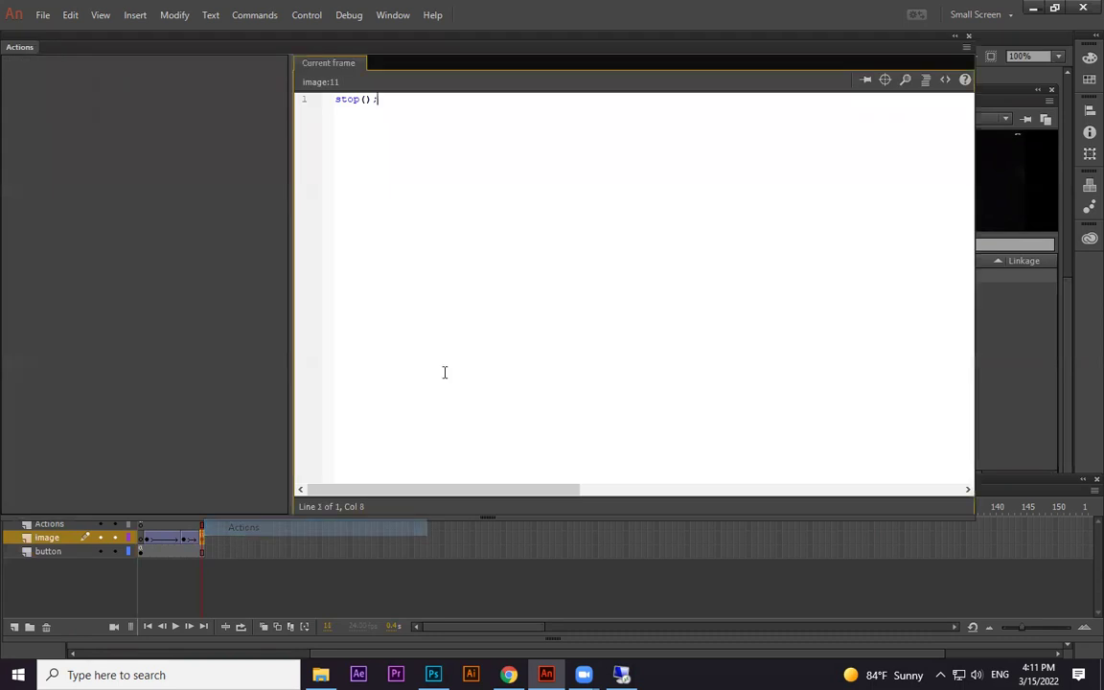
pyautogui.click(966, 35)
# Test the movie and trigger the tiger thumbnail button to play its animation.
pyautogui.hotkey('ctrl', 'Return')
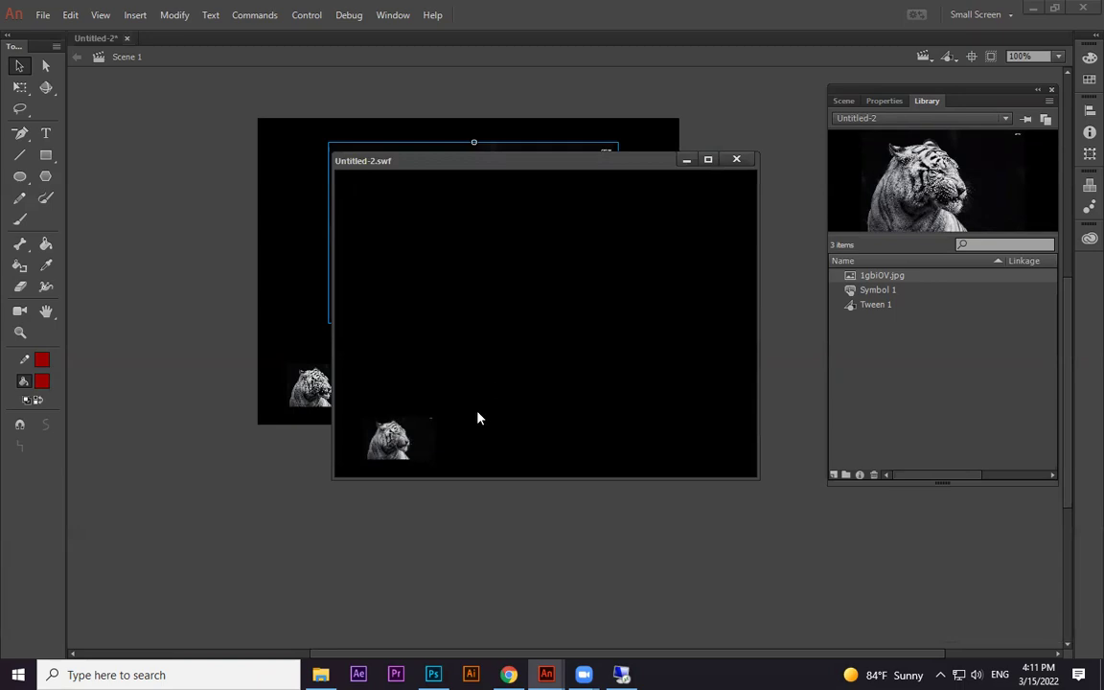
pyautogui.click(398, 439)
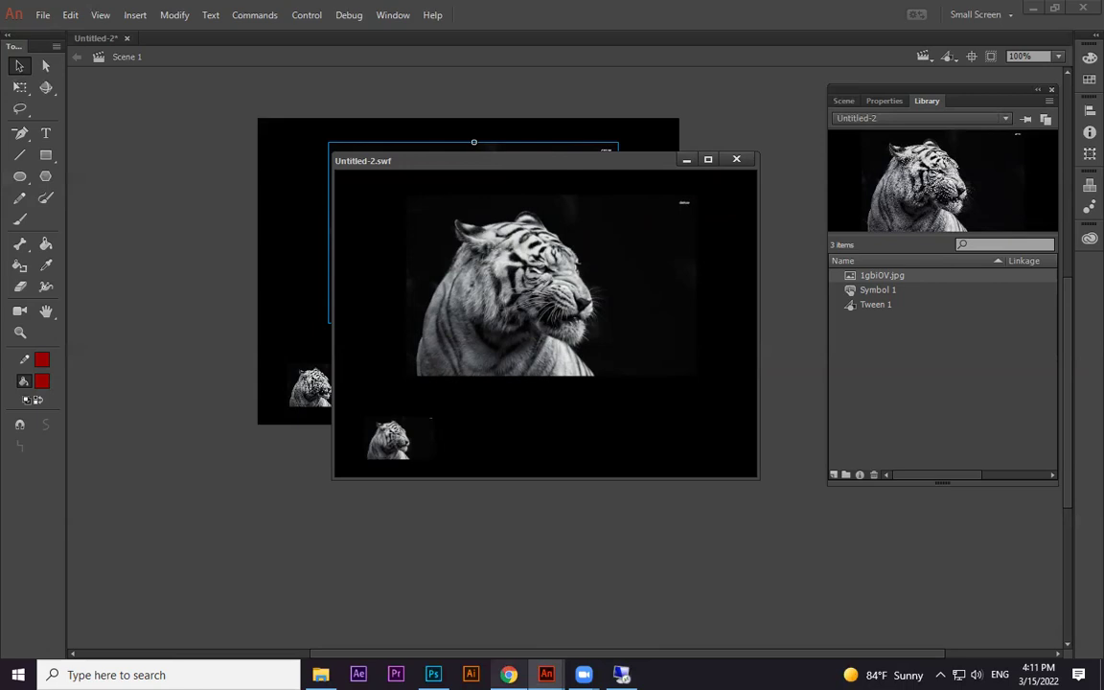
pyautogui.click(737, 160)
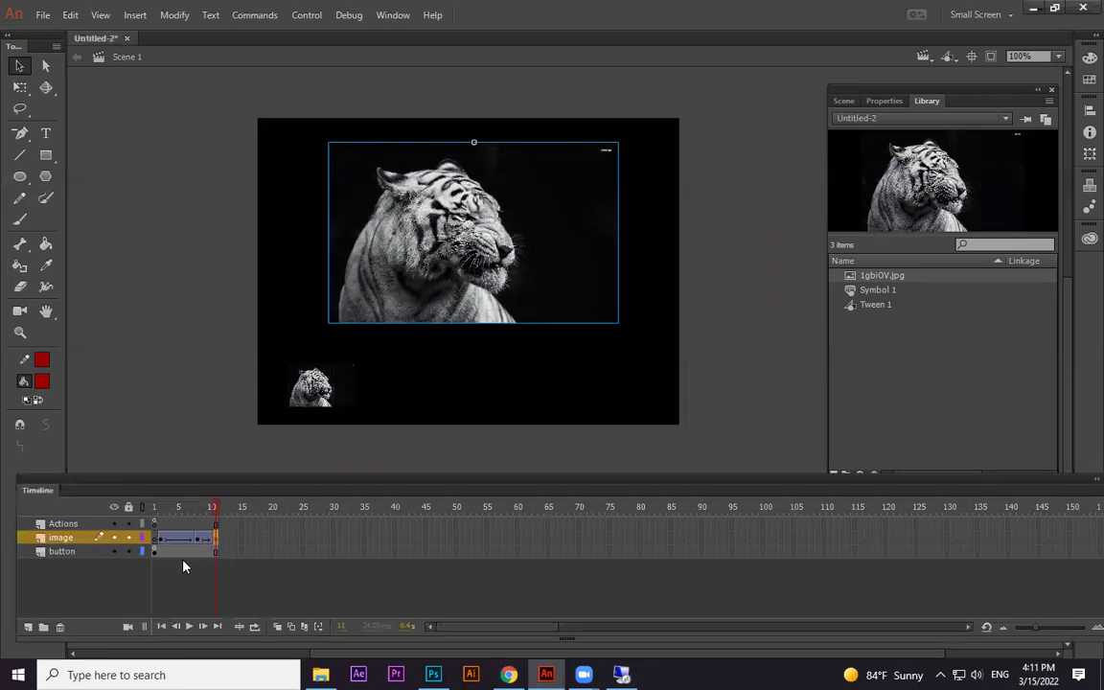
# Import the rhino, rooster and long-horned cow images from the desktop's New folder into the document library.
pyautogui.click(154, 554)
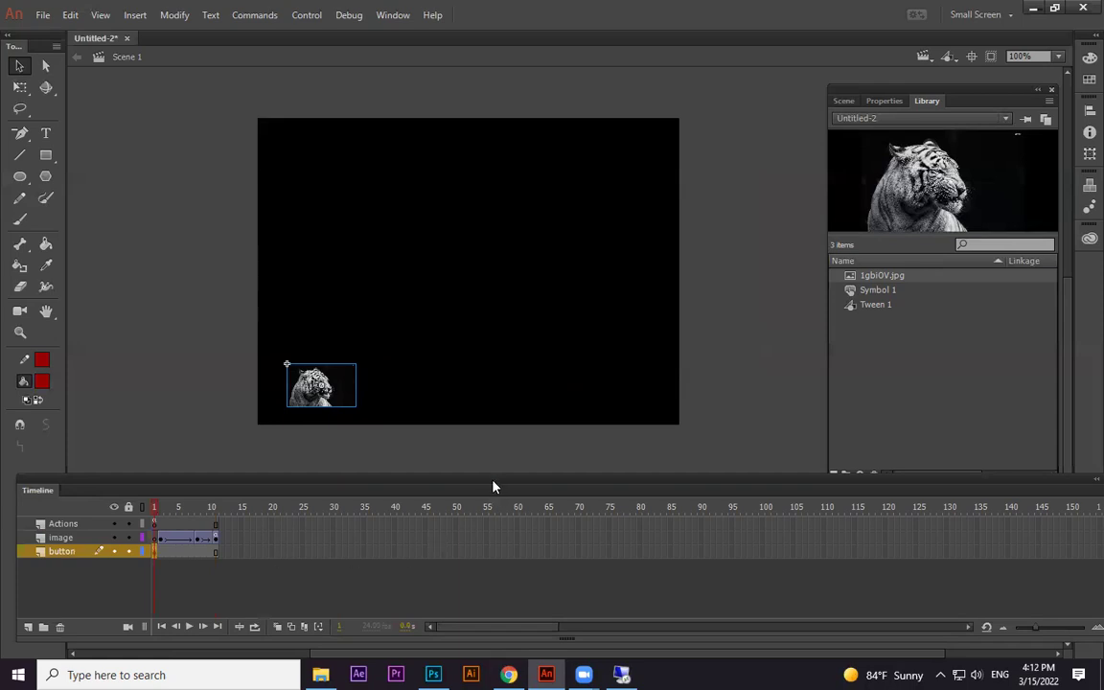
pyautogui.click(1032, 8)
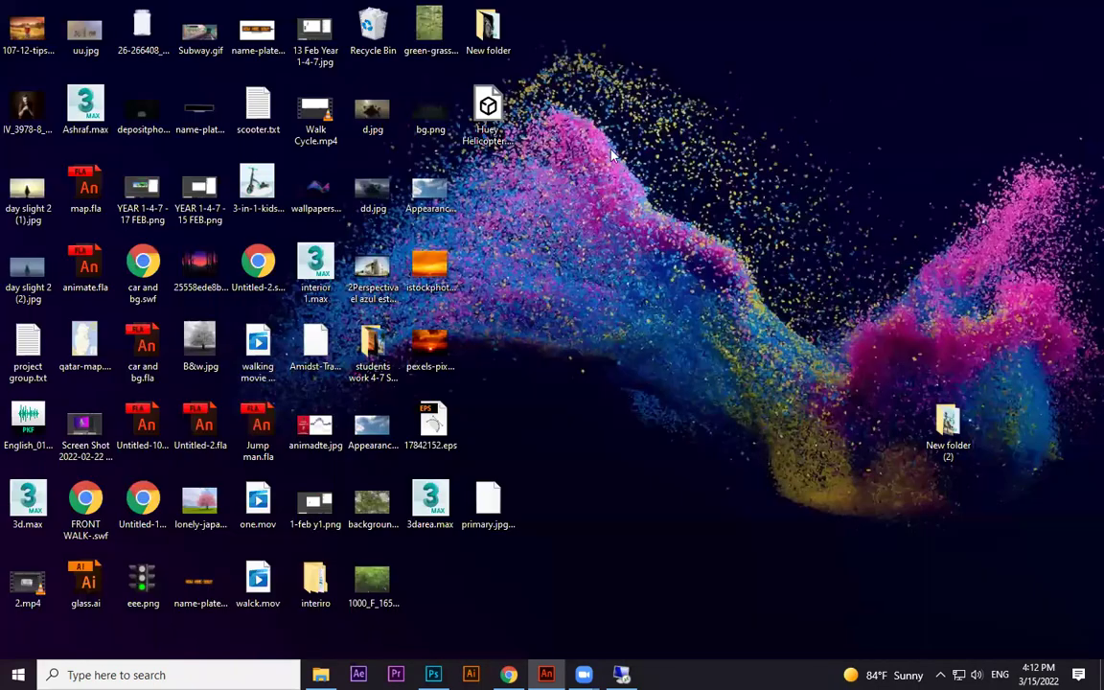
pyautogui.doubleClick(491, 31)
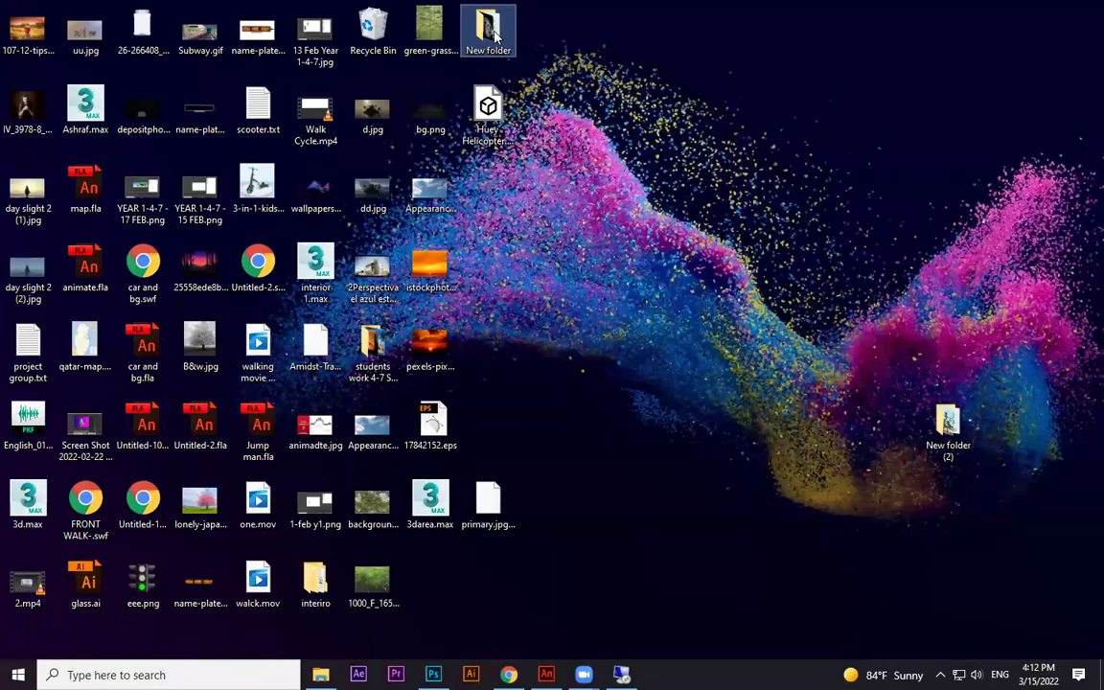
pyautogui.doubleClick(489, 31)
pyautogui.click(279, 132)
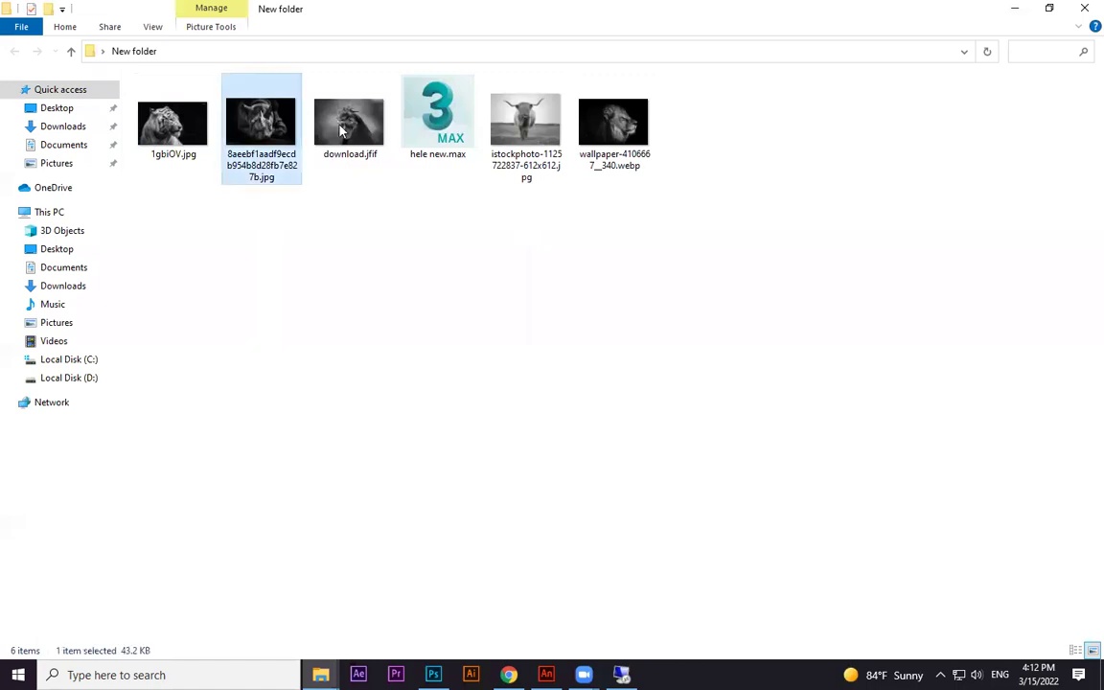
pyautogui.keyDown('ctrl'); pyautogui.click(366, 139); pyautogui.keyUp('ctrl')
pyautogui.keyDown('ctrl'); pyautogui.click(525, 124); pyautogui.keyUp('ctrl')
pyautogui.keyDown('ctrl'); pyautogui.click(613, 125); pyautogui.keyUp('ctrl')
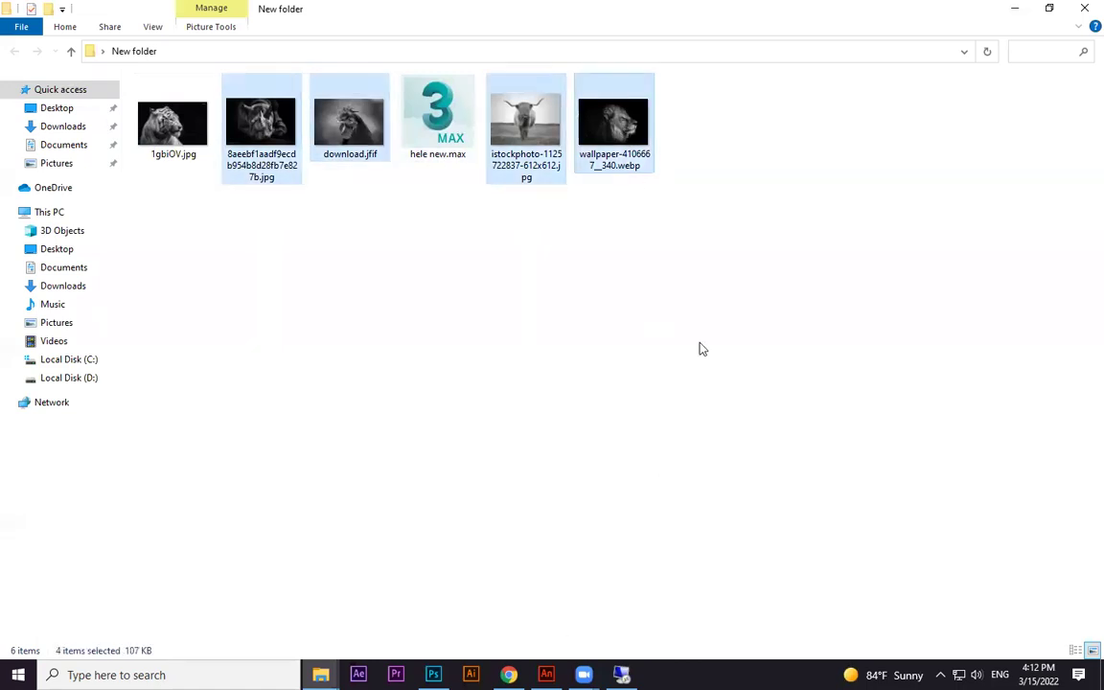
pyautogui.moveTo(628, 135); pyautogui.dragTo(915, 371)
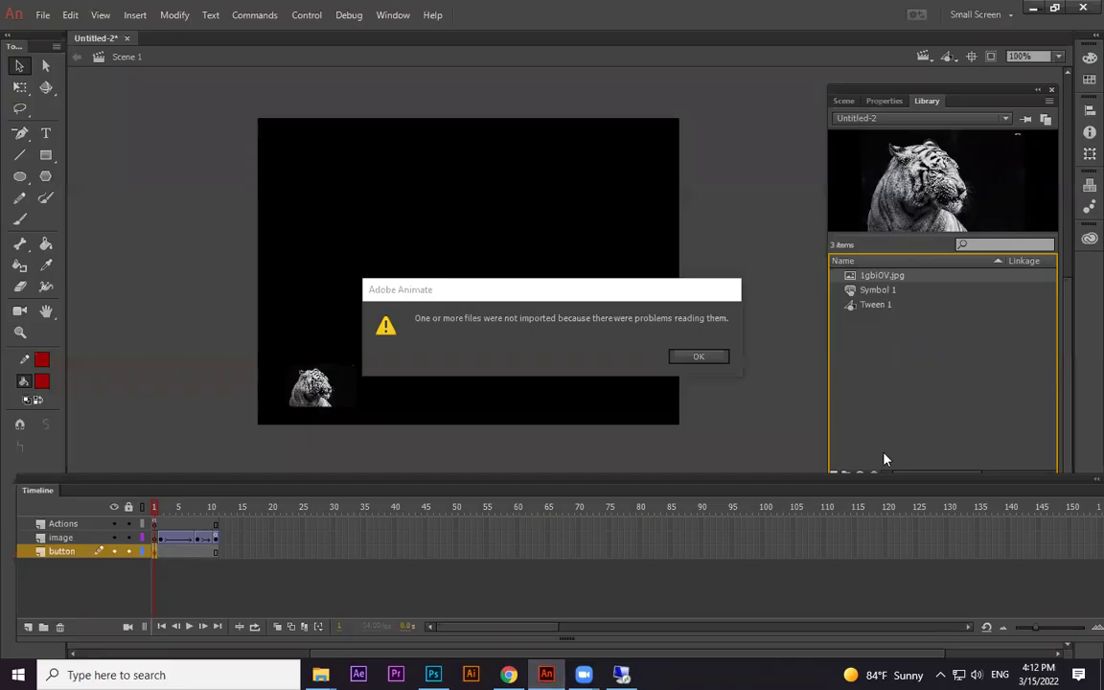
pyautogui.click(711, 360)
pyautogui.click(721, 353)
pyautogui.moveTo(376, 197); pyautogui.dragTo(881, 422)
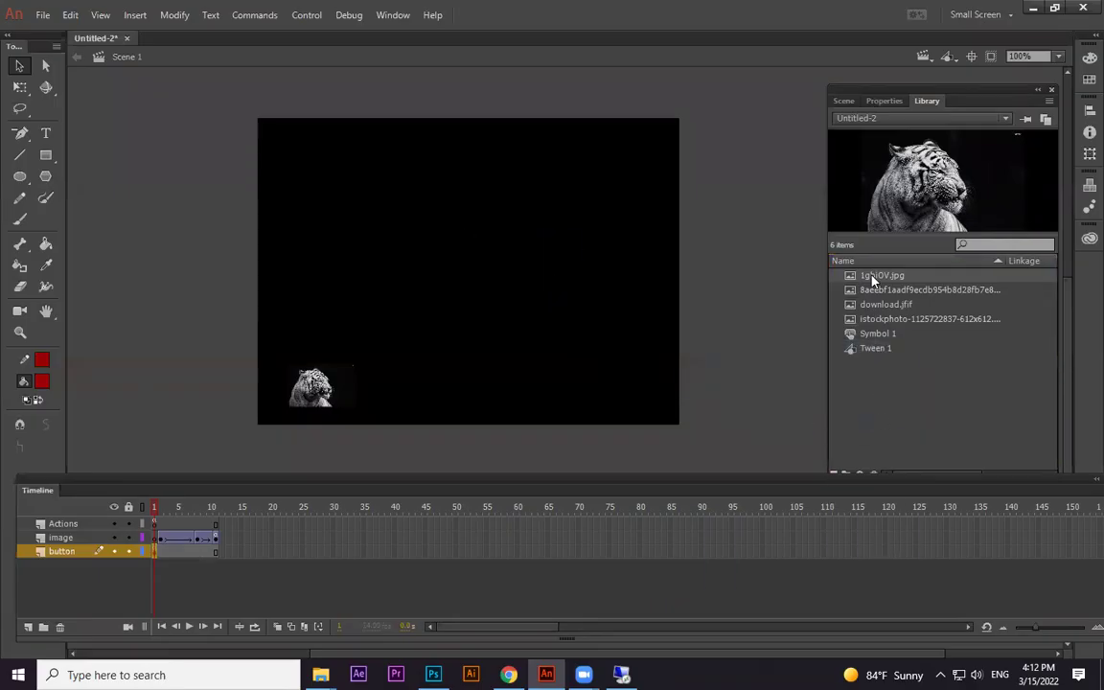
# Preview the imported pictures and place the rhino image on the stage in frame 1 of the button layer.
pyautogui.click(879, 304)
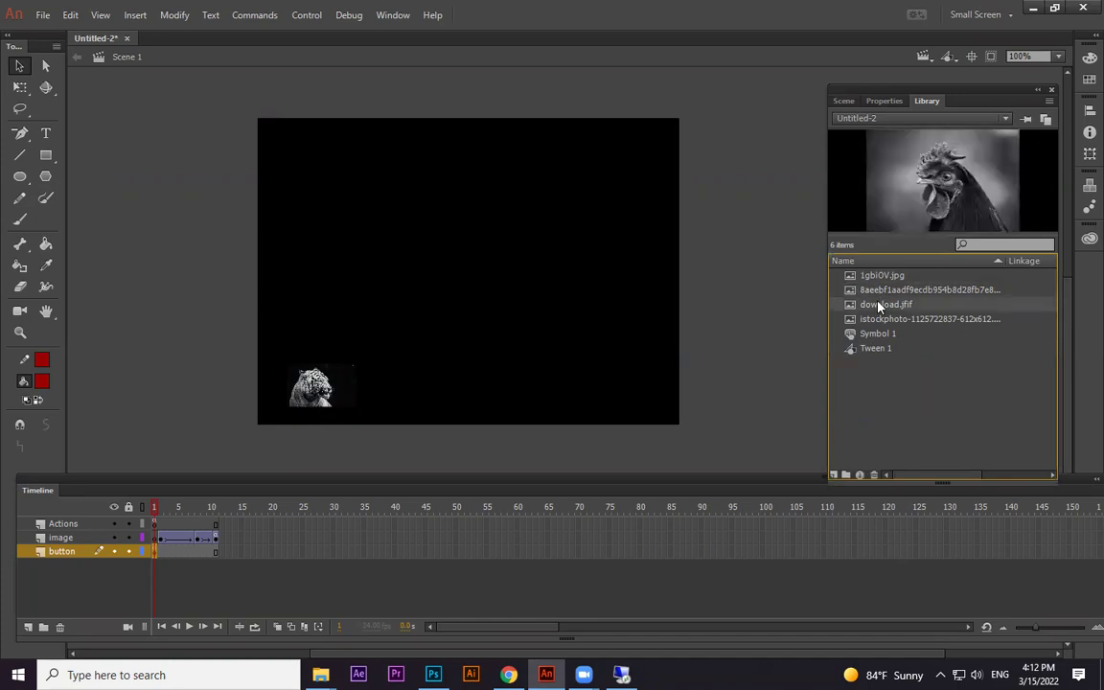
pyautogui.click(878, 321)
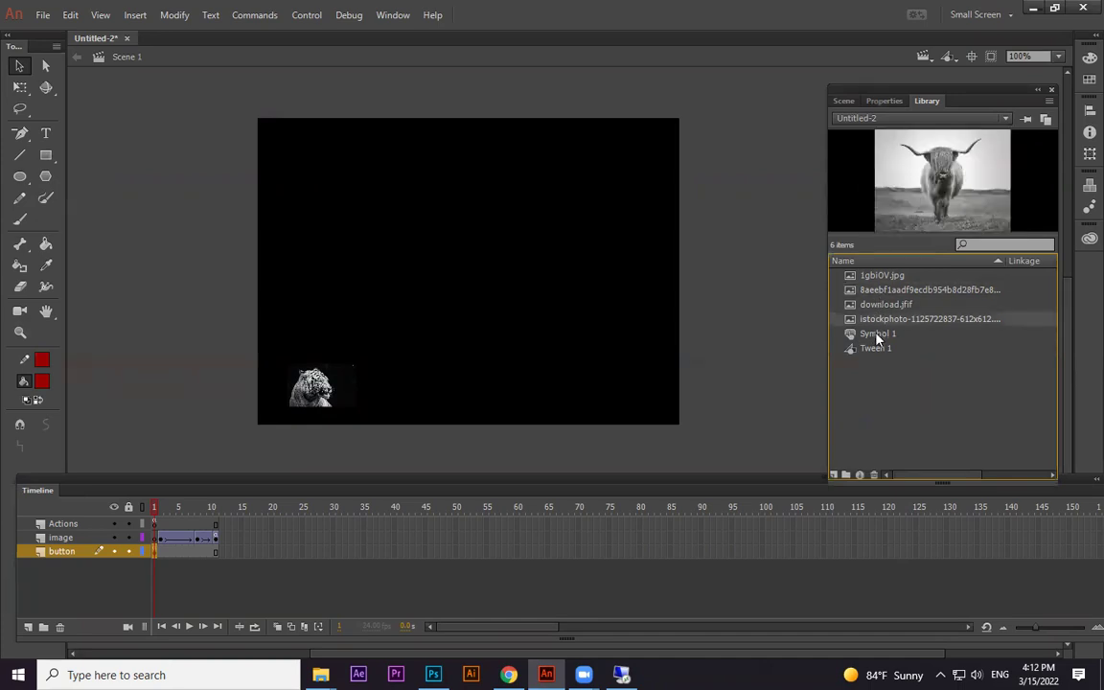
pyautogui.click(888, 276)
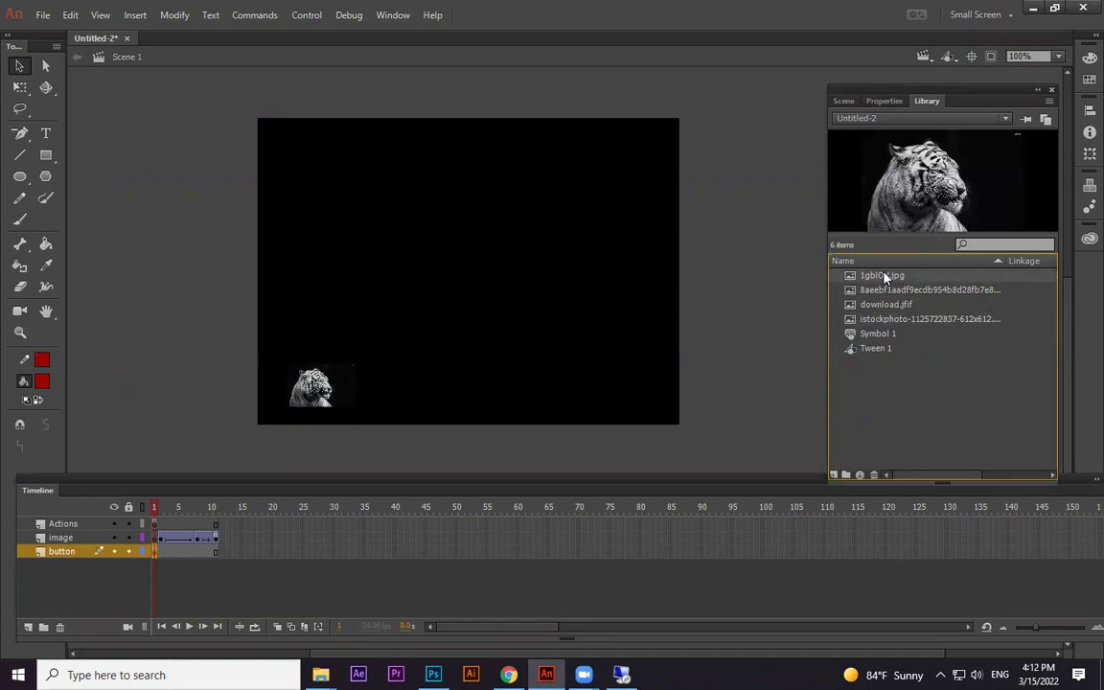
pyautogui.click(888, 291)
pyautogui.moveTo(887, 291); pyautogui.dragTo(468, 275)
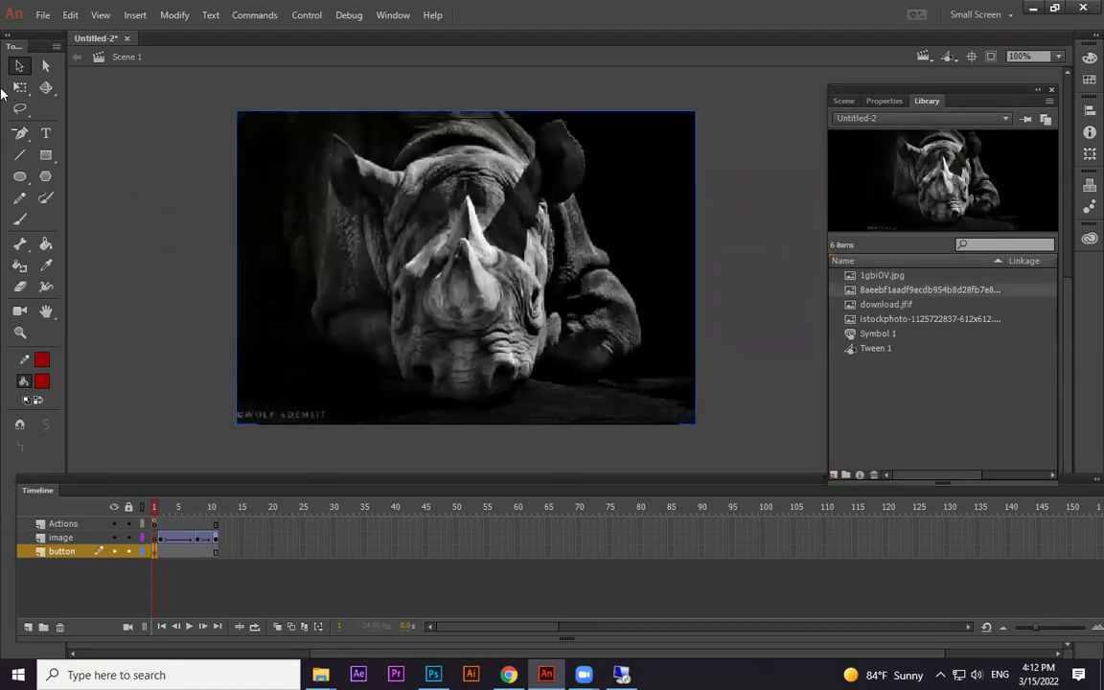
# Shrink the rhino picture proportionally to thumbnail size and move it over the tiger thumbnail, lining up their left edges.
pyautogui.press('q')
pyautogui.moveTo(692, 112); pyautogui.dragTo(519, 250)
pyautogui.hotkey('ctrl', '=')
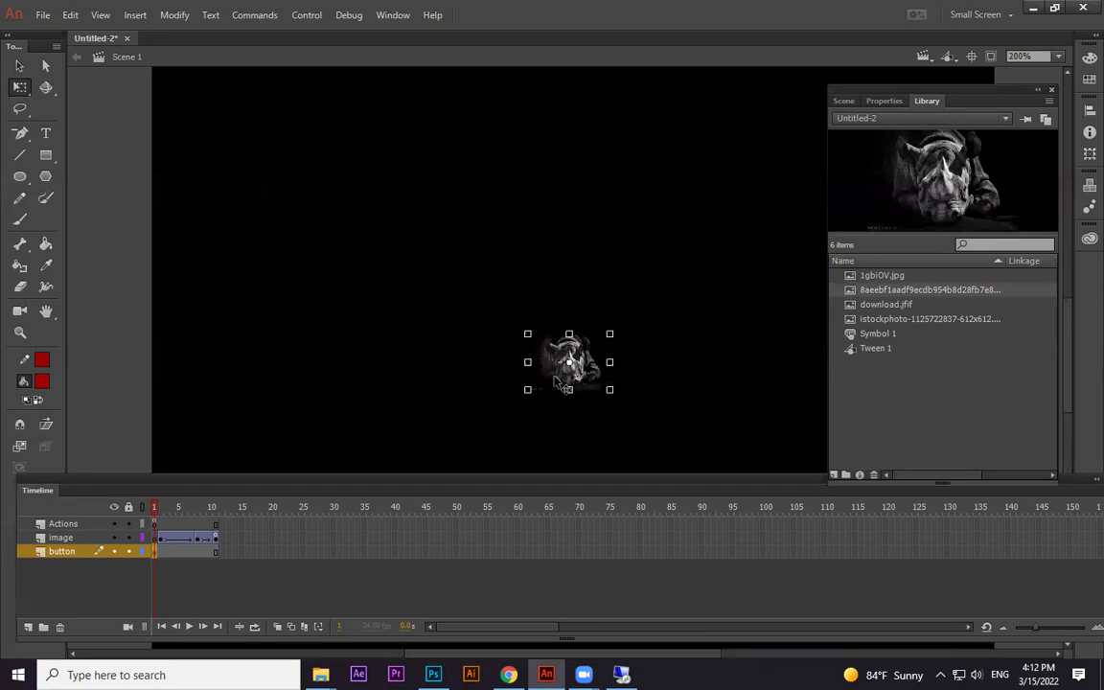
pyautogui.moveTo(647, 399); pyautogui.dragTo(720, 129)
pyautogui.moveTo(651, 100); pyautogui.dragTo(434, 279)
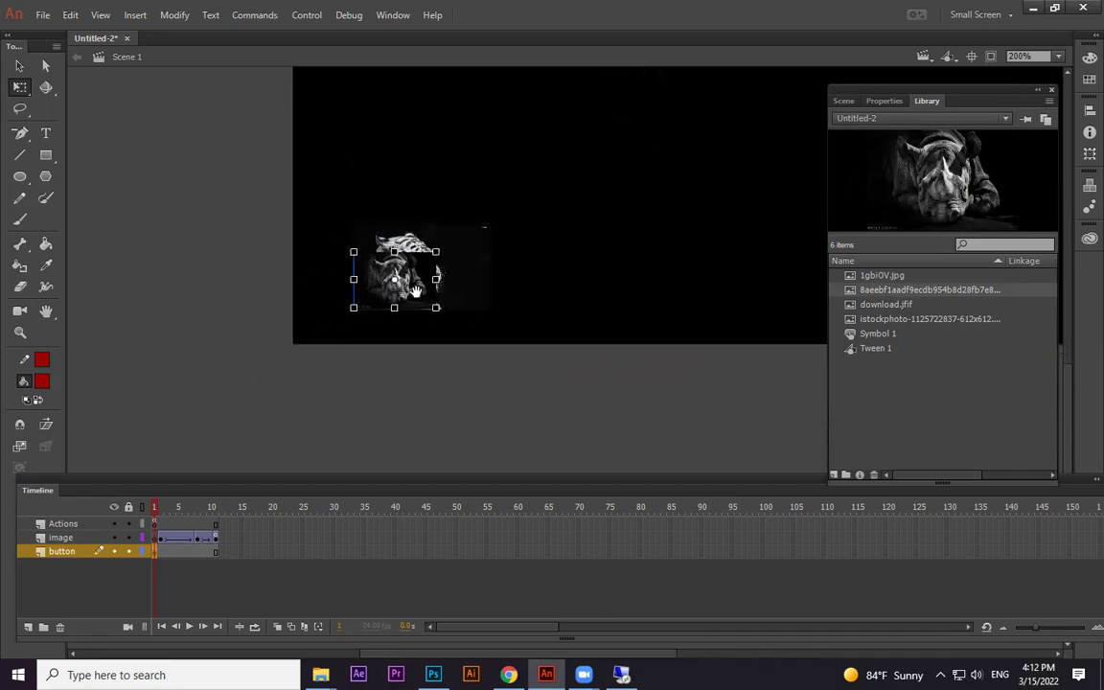
# Move the rhino picture's transformation point to its lower-left corner, beside the tiger thumbnail's lower-left corner.
pyautogui.hotkey('ctrl', '=')
pyautogui.hotkey('ctrl', '=')
pyautogui.hotkey('ctrl', '=')
pyautogui.moveTo(616, 425); pyautogui.dragTo(674, 247)
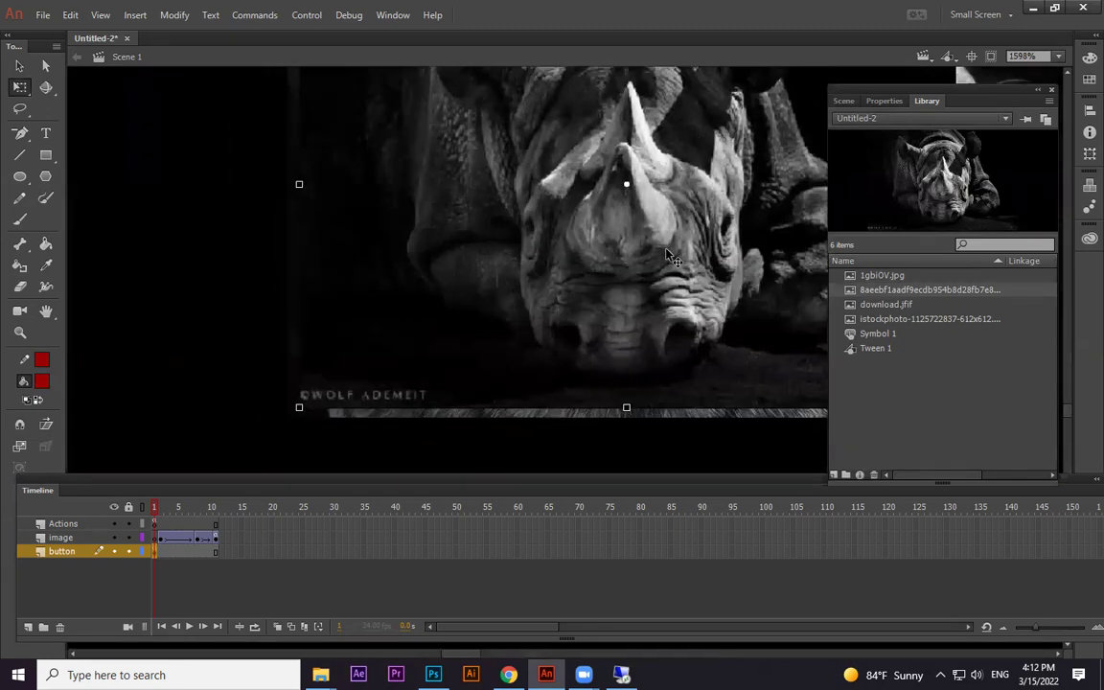
pyautogui.hotkey('ctrl', '-')
pyautogui.moveTo(636, 285)
pyautogui.mouseDown()
pyautogui.moveTo(654, 288)
pyautogui.moveTo(634, 306)
pyautogui.mouseUp()
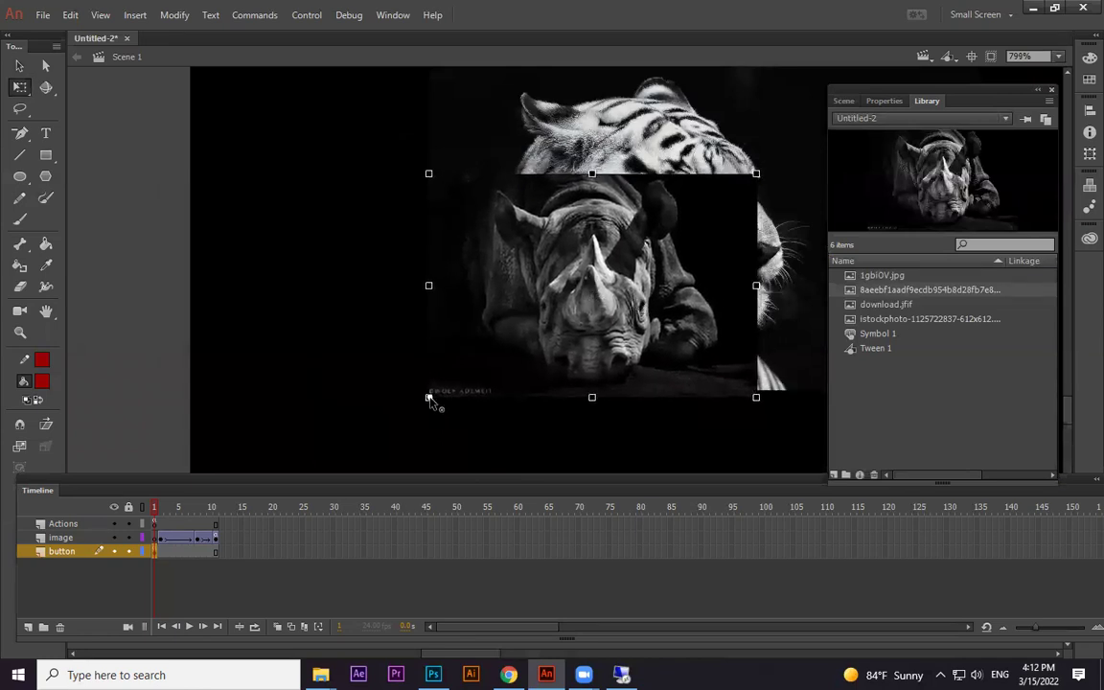
pyautogui.moveTo(651, 278); pyautogui.dragTo(583, 322)
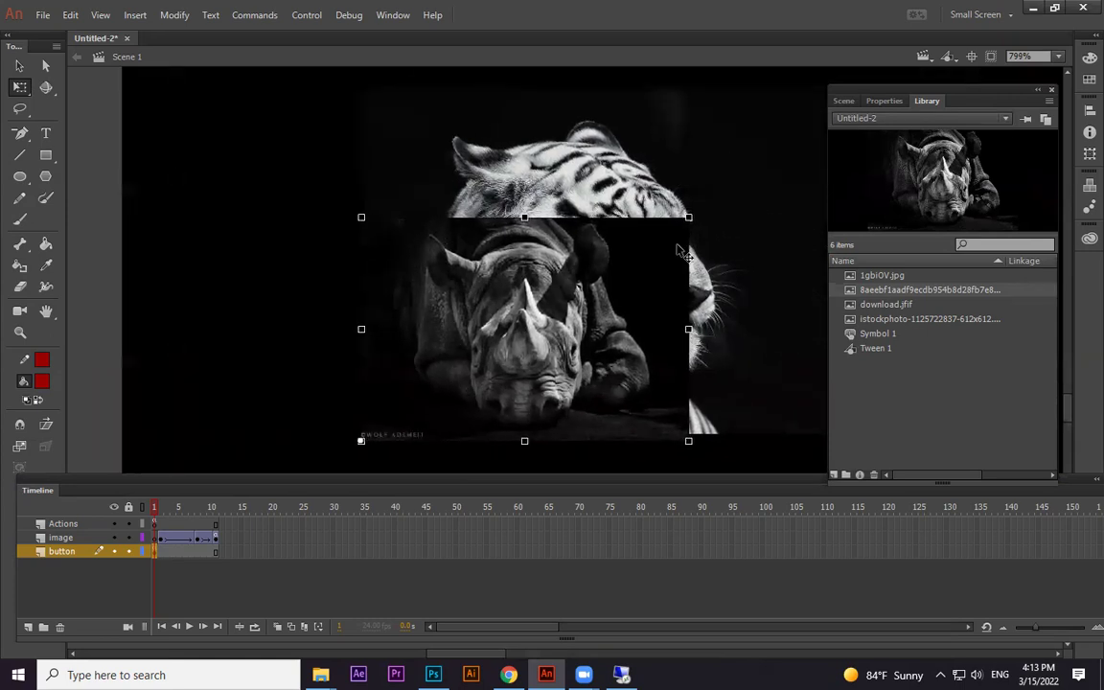
# Enlarge the rhino picture and stretch its width until it matches the size of the tiger thumbnail beneath it.
pyautogui.hotkey('ctrl', '-')
pyautogui.moveTo(636, 291); pyautogui.dragTo(754, 227)
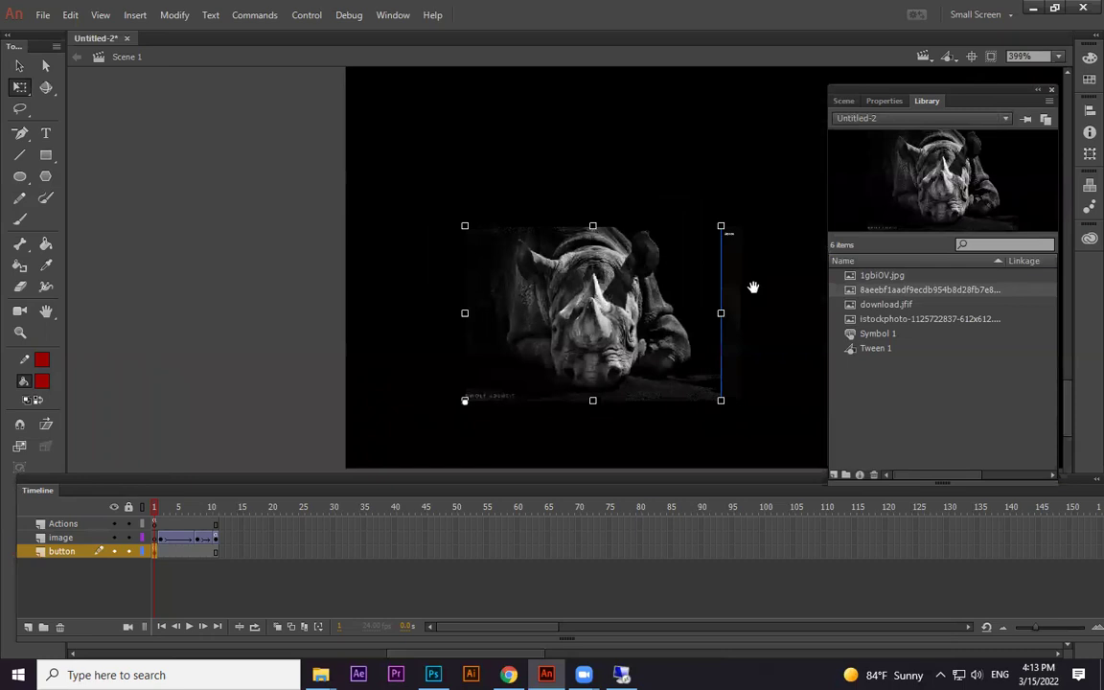
pyautogui.moveTo(754, 285); pyautogui.dragTo(673, 279)
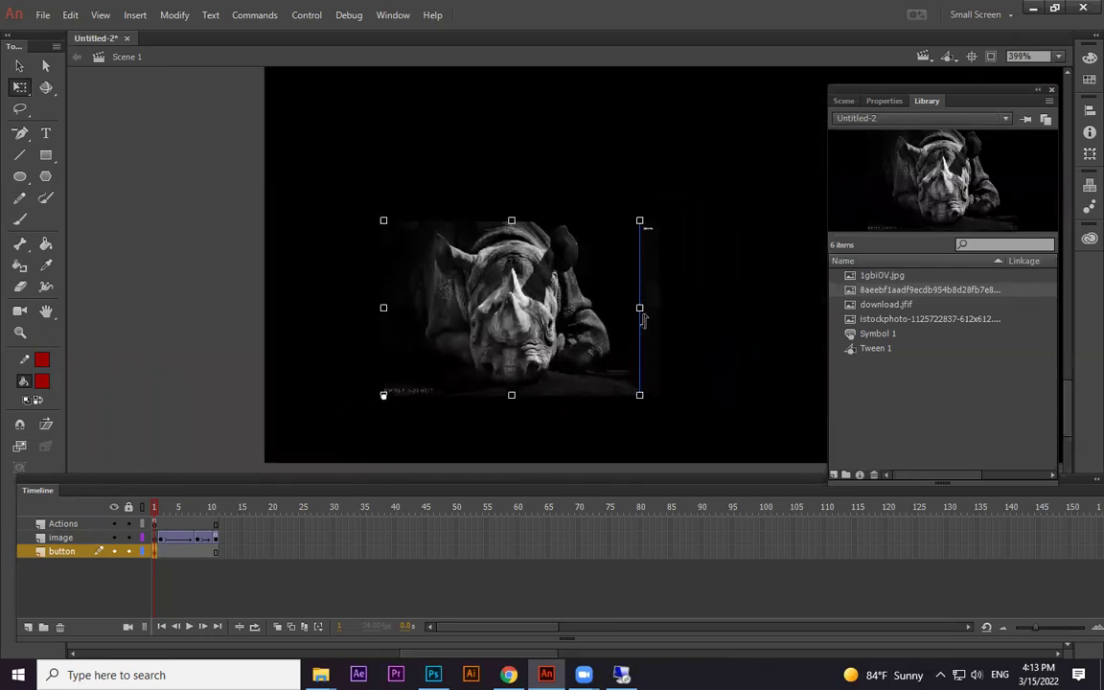
pyautogui.moveTo(645, 307); pyautogui.dragTo(659, 306)
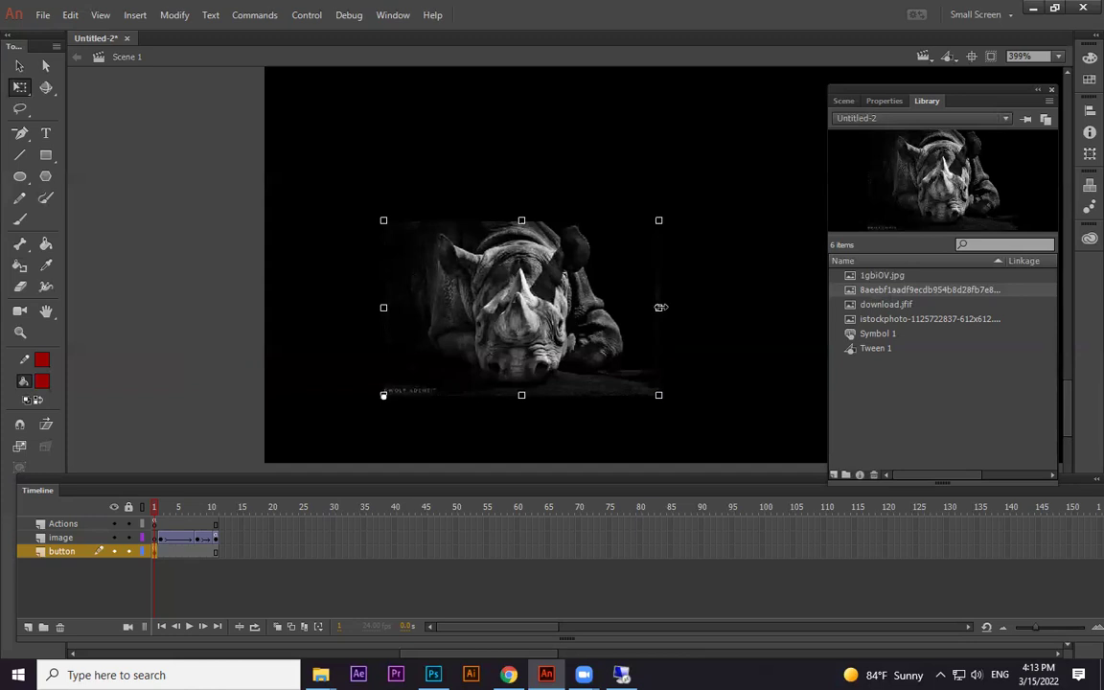
pyautogui.moveTo(662, 308); pyautogui.dragTo(667, 307)
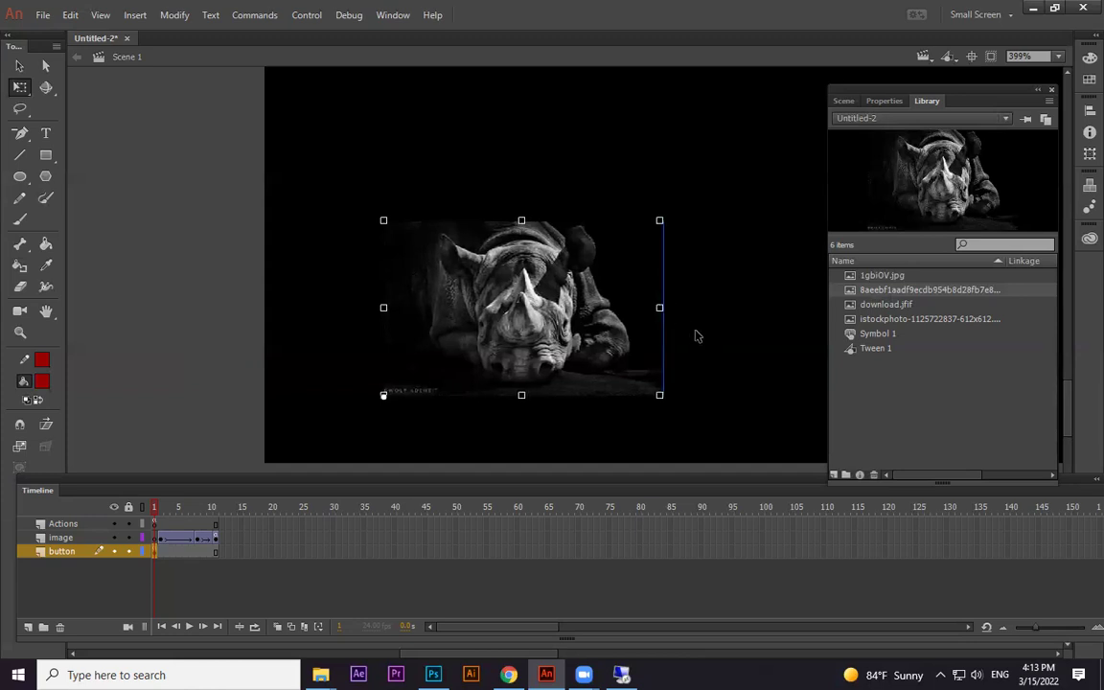
pyautogui.click(691, 332)
# Move the rhino thumbnail to the right of the tiger thumbnail, leaving a gap and keeping both level.
pyautogui.hotkey('ctrl', '-')
pyautogui.hotkey('ctrl', '-')
pyautogui.moveTo(583, 341); pyautogui.dragTo(383, 328)
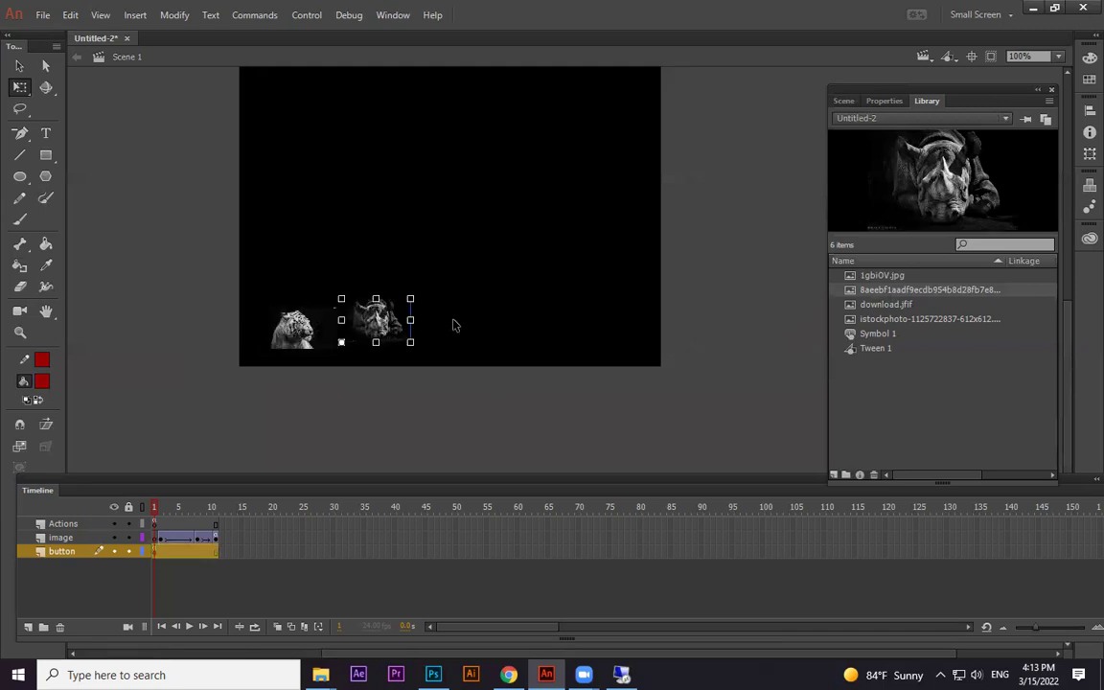
pyautogui.scroll(2, 458, 321)
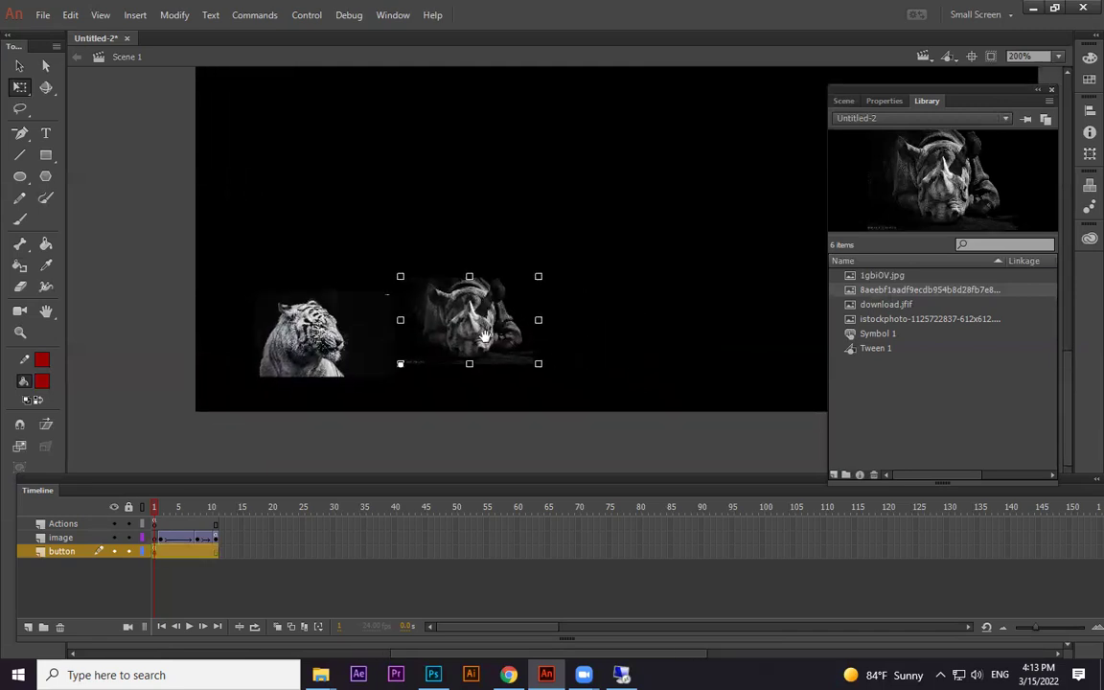
pyautogui.moveTo(546, 358)
pyautogui.mouseDown()
pyautogui.moveTo(516, 362)
pyautogui.moveTo(549, 361)
pyautogui.mouseUp()
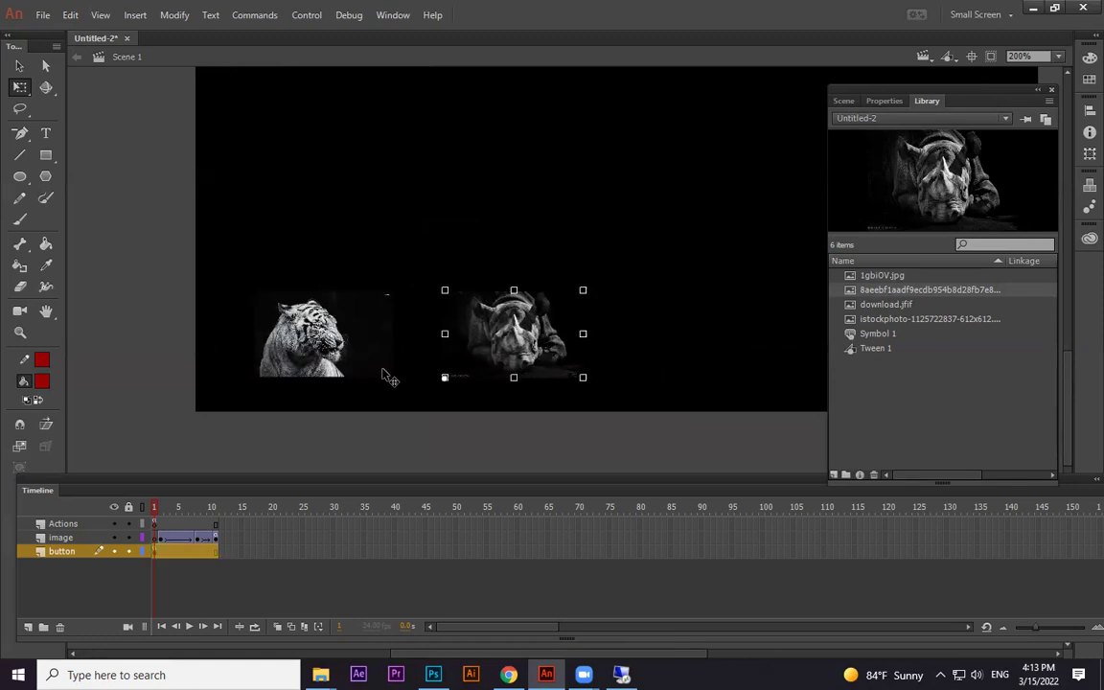
# Test the movie with both thumbnails in place and trigger the tiger button.
pyautogui.click(350, 340)
pyautogui.hotkey('ctrl', 'Return')
pyautogui.click(387, 442)
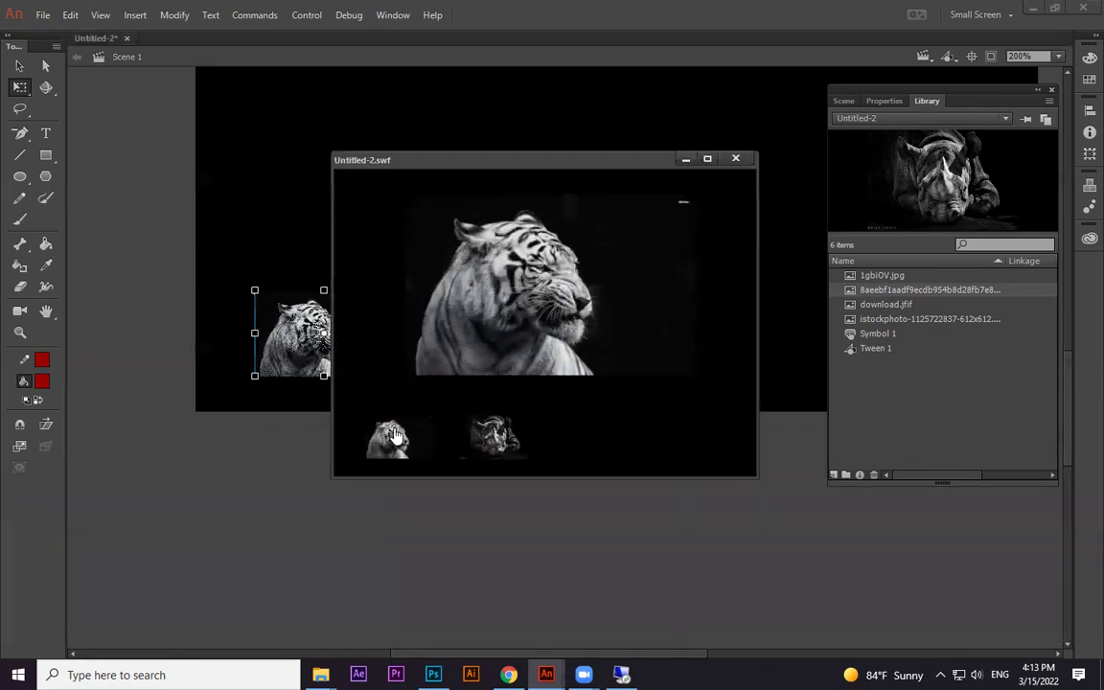
pyautogui.click(735, 159)
# Convert the rhino thumbnail to a symbol of type Button.
pyautogui.click(556, 334)
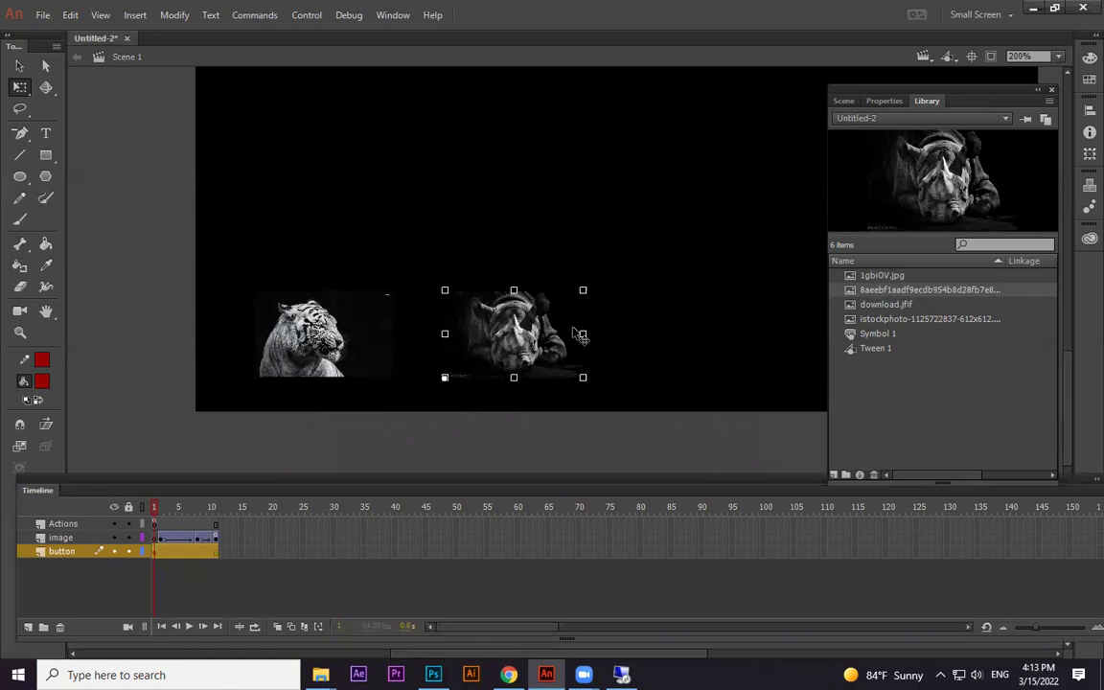
pyautogui.press('F8')
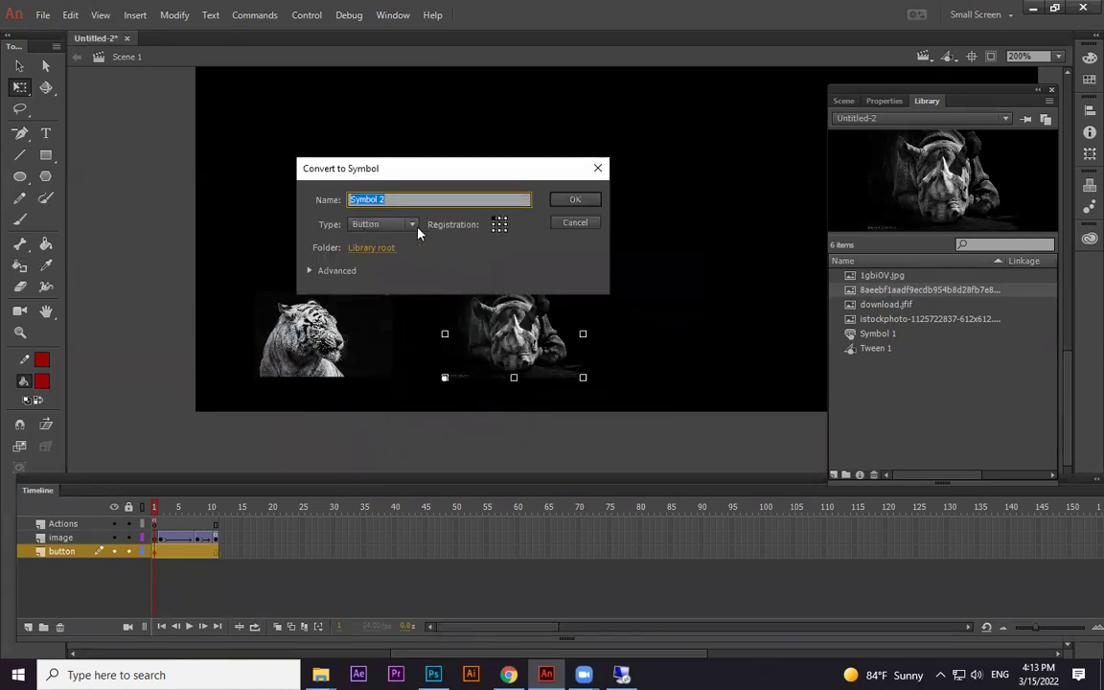
pyautogui.click(577, 199)
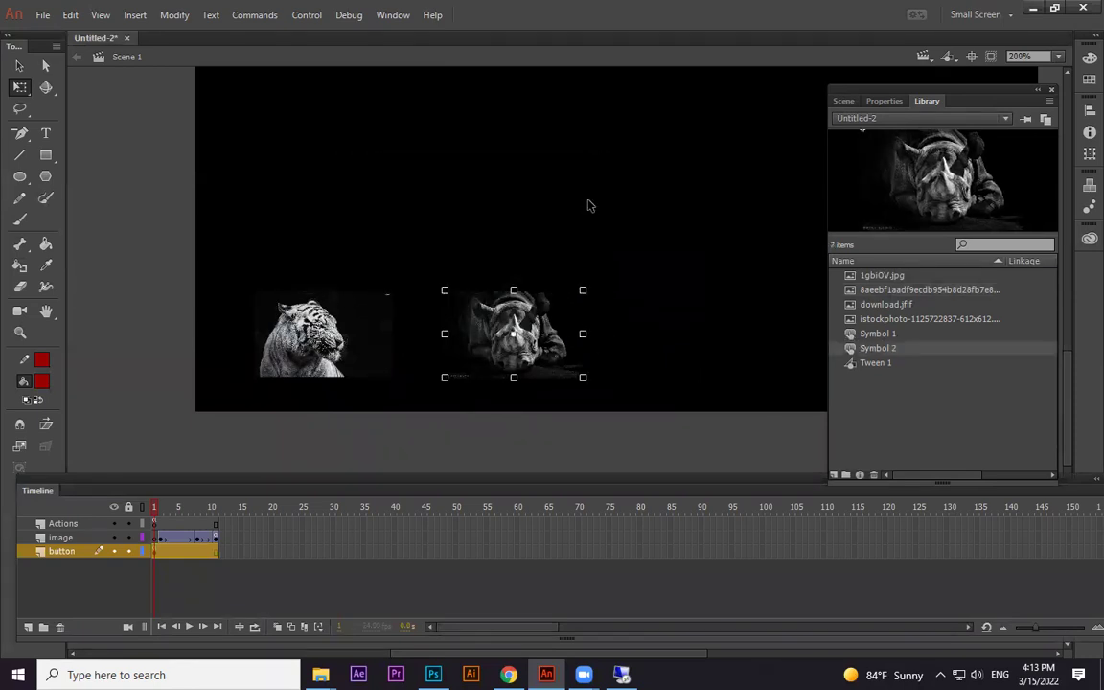
# Open the rhino button symbol for editing and add keyframes for its Over and Down states.
pyautogui.doubleClick(540, 322)
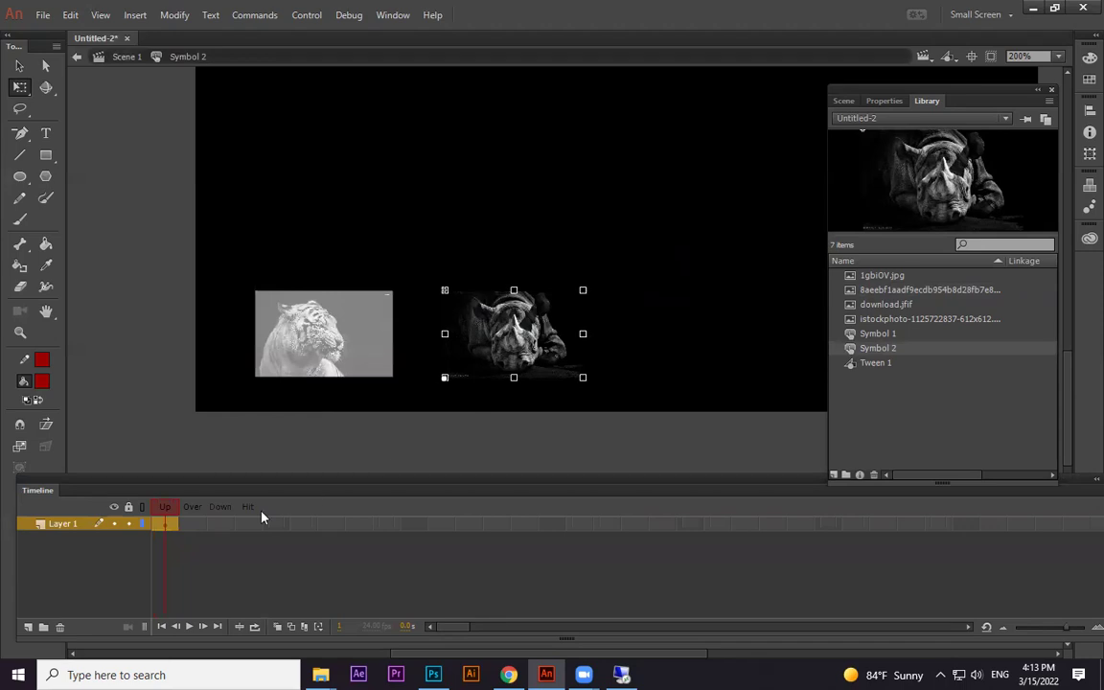
pyautogui.press('F6')
pyautogui.press('F6')
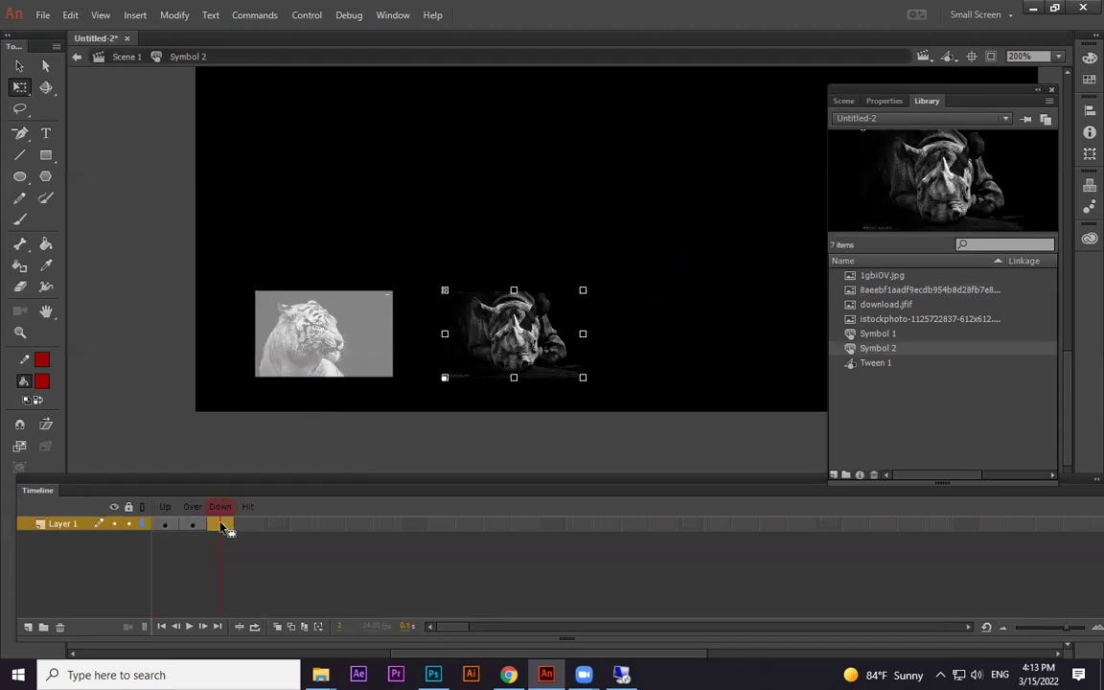
# Scale the rhino picture down slightly toward its lower-left corner in the button's Down state.
pyautogui.moveTo(583, 292)
pyautogui.mouseDown()
pyautogui.moveTo(571, 299)
pyautogui.moveTo(580, 304)
pyautogui.moveTo(571, 300)
pyautogui.moveTo(583, 290)
pyautogui.moveTo(582, 307)
pyautogui.mouseUp()
pyautogui.hotkey('ctrl', 'z')
pyautogui.hotkey('ctrl', 'z')
pyautogui.hotkey('ctrl', 'z')
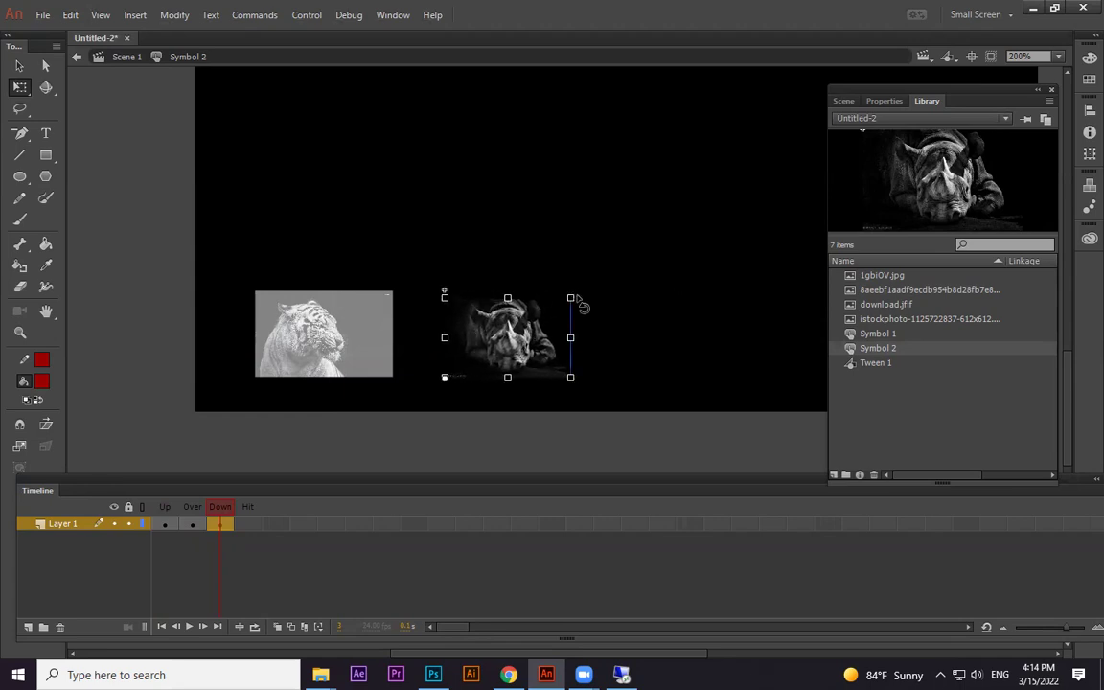
# Undo the corner-based scaling, recentre the rhino picture's transformation point, and scale it down about its centre in the Down state.
pyautogui.hotkey('ctrl', 'z')
pyautogui.moveTo(445, 377); pyautogui.dragTo(515, 335)
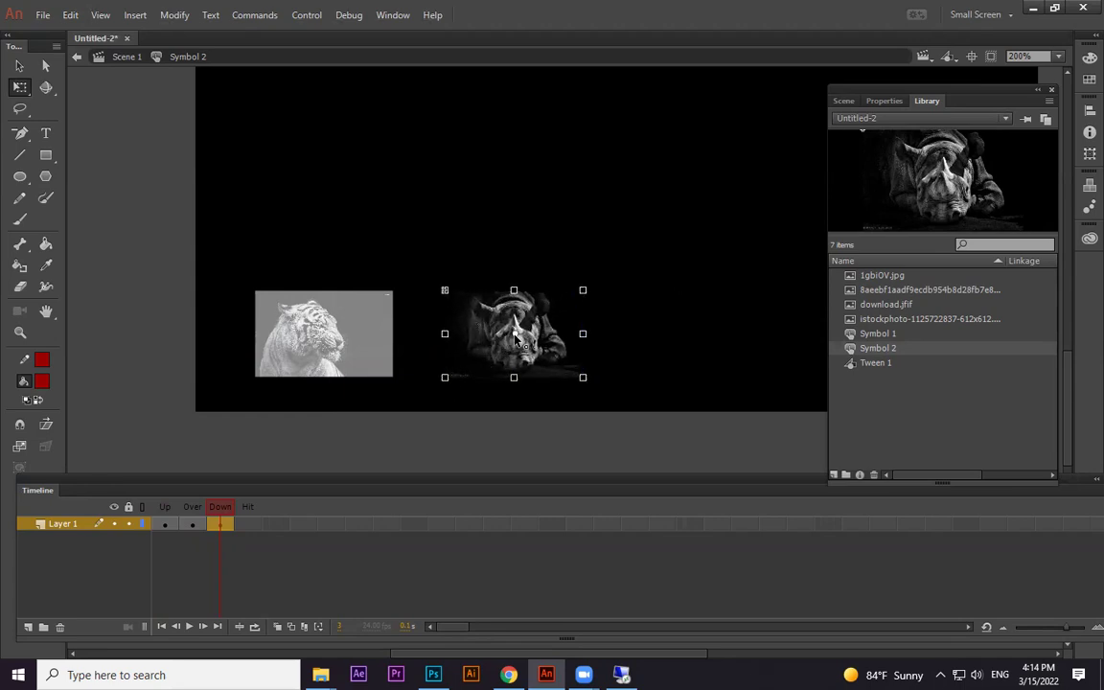
pyautogui.moveTo(581, 291); pyautogui.dragTo(574, 304)
pyautogui.hotkey('ctrl', 'z')
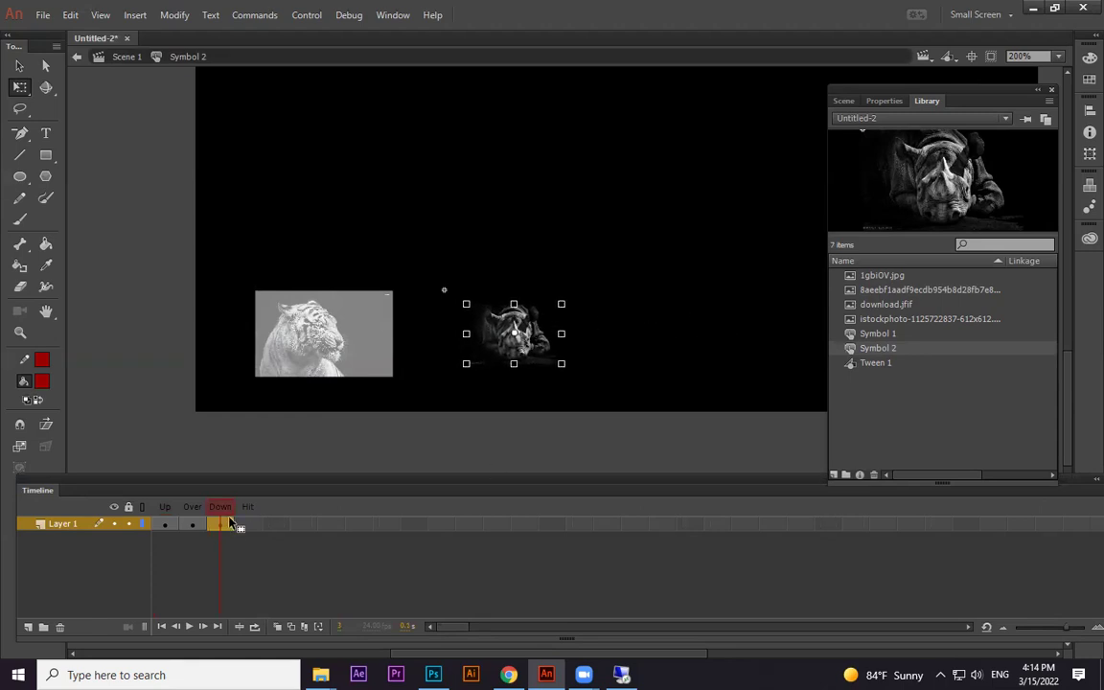
# Return to Scene 1, test the movie by triggering the tiger button, and close the preview.
pyautogui.click(134, 57)
pyautogui.hotkey('ctrl', 'Return')
pyautogui.click(407, 433)
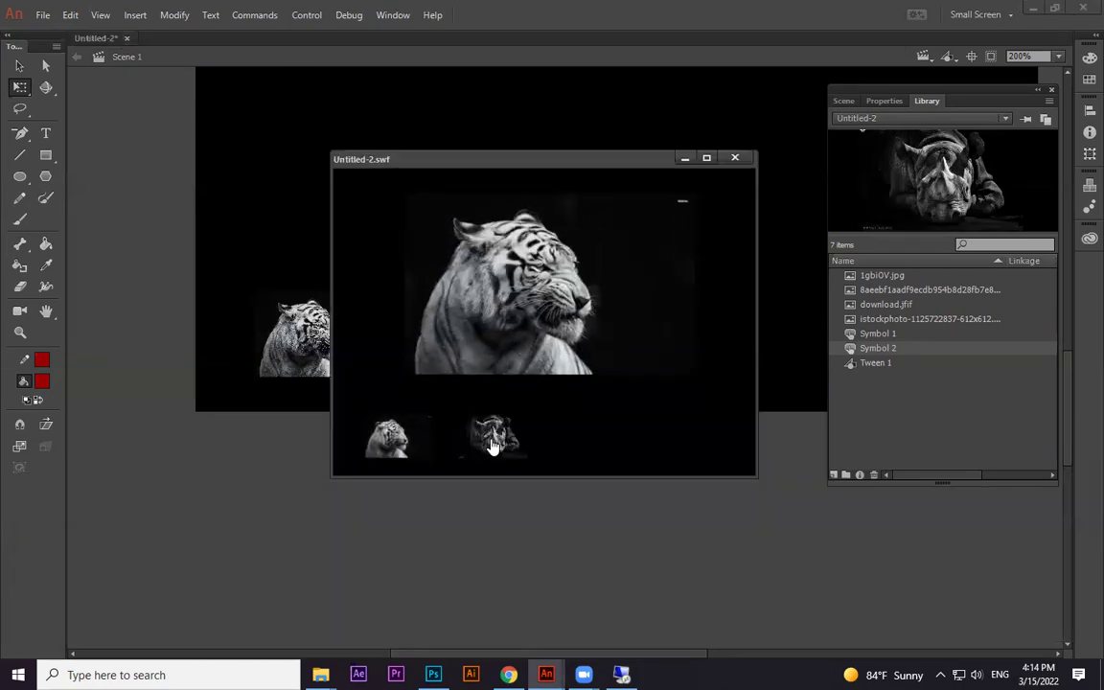
pyautogui.click(735, 158)
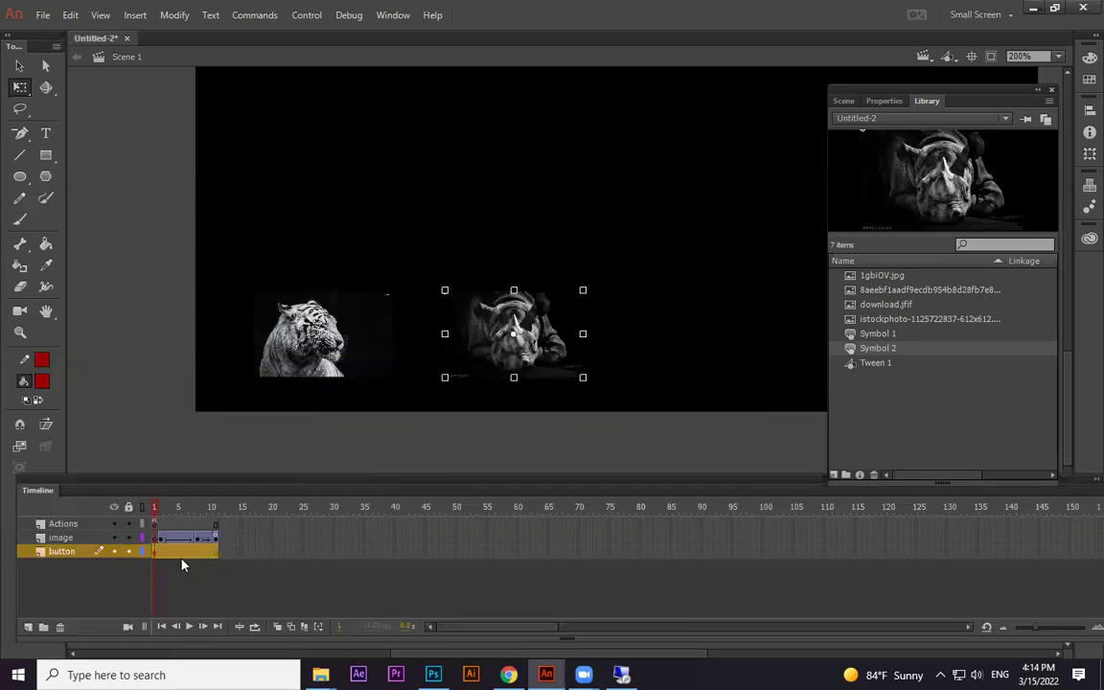
# Place the highland cow picture from the library on frame 1 of the button layer and shrink it to roughly thumbnail size.
pyautogui.click(157, 552)
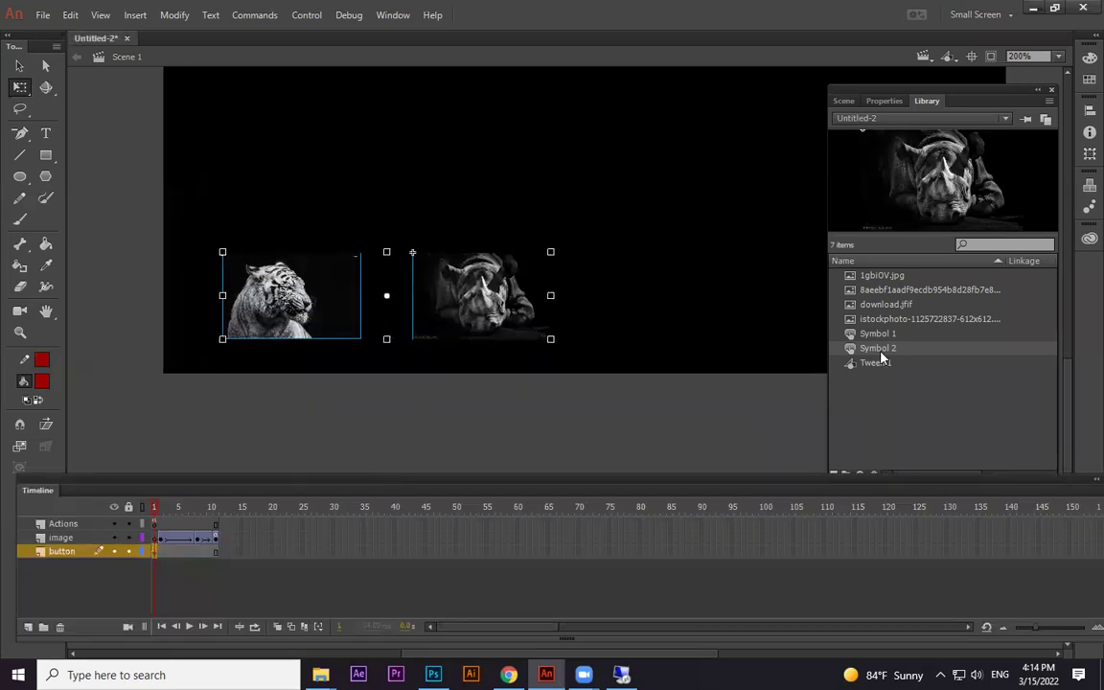
pyautogui.click(883, 320)
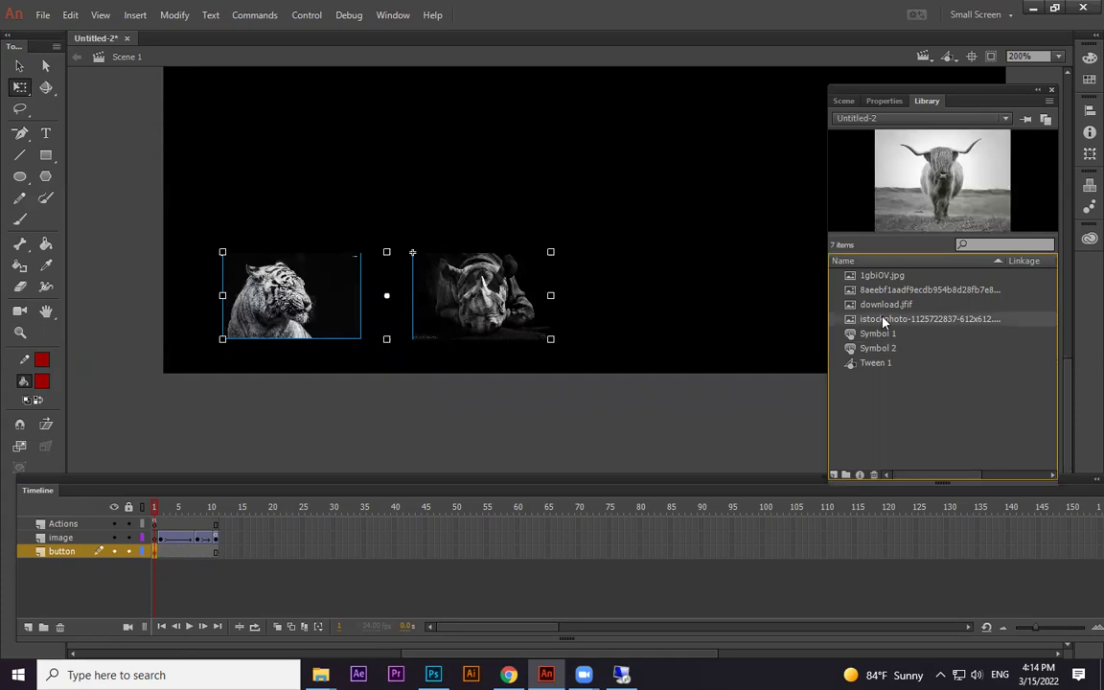
pyautogui.moveTo(419, 292); pyautogui.dragTo(475, 288)
pyautogui.hotkey('ctrl', '-')
pyautogui.hotkey('ctrl', '-')
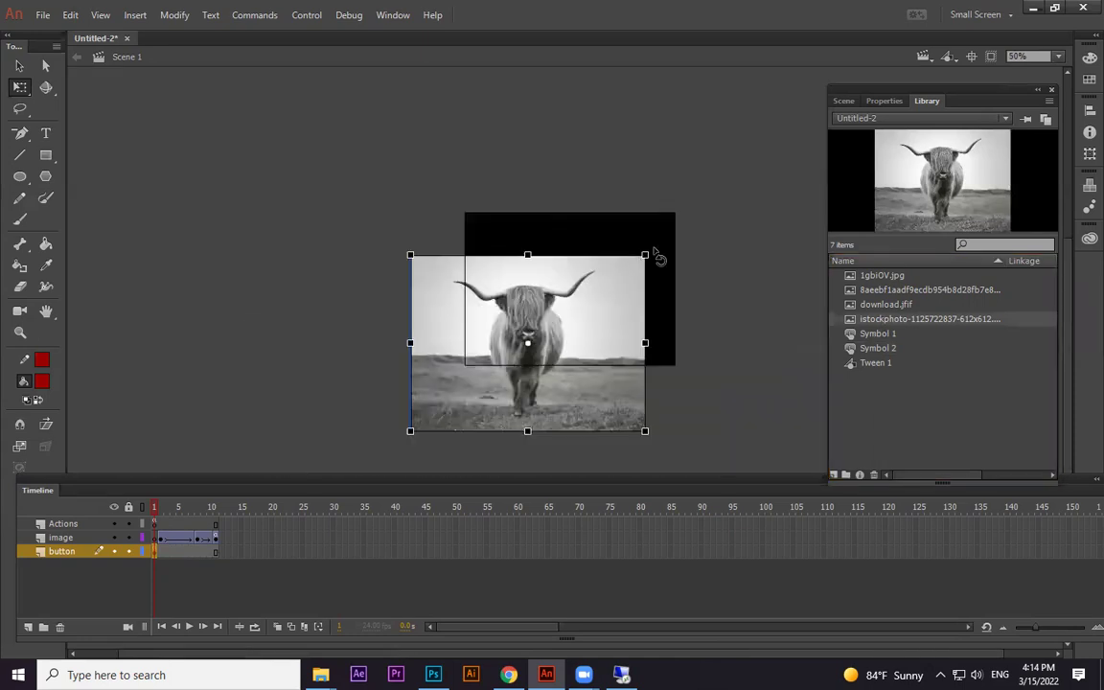
pyautogui.moveTo(634, 269); pyautogui.dragTo(551, 330)
pyautogui.hotkey('ctrl', '=')
pyautogui.hotkey('ctrl', '=')
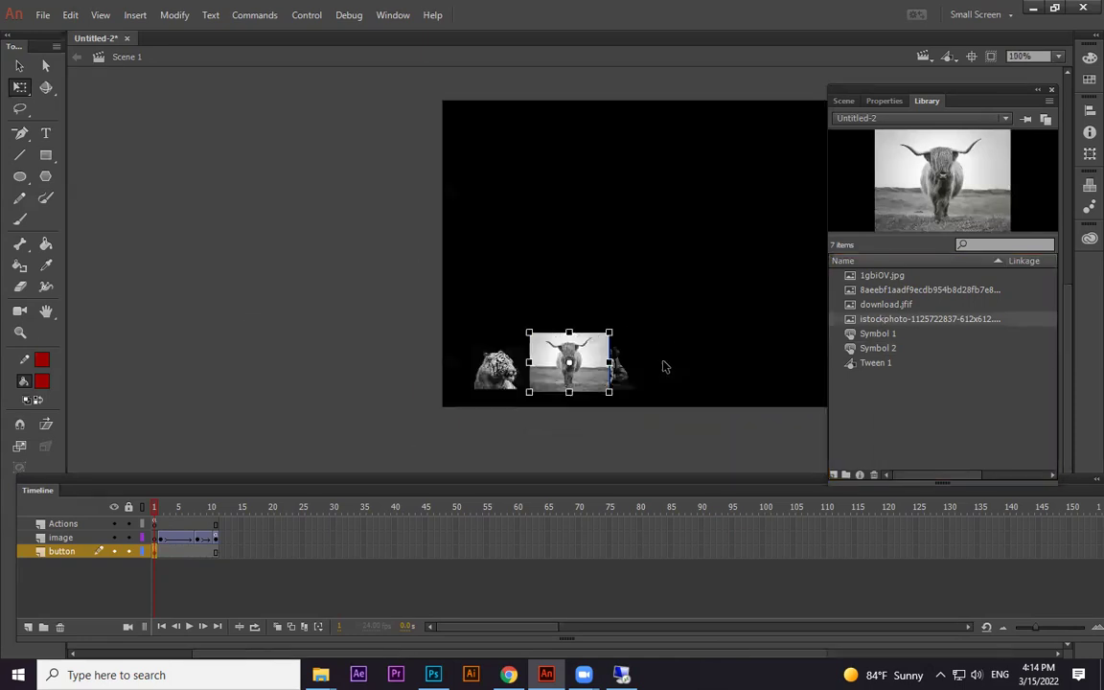
# Position the cow picture over the rhino thumbnail and scale it from its lower-left corner to match the thumbnail's width.
pyautogui.moveTo(737, 353); pyautogui.dragTo(573, 317)
pyautogui.hotkey('ctrl', '=')
pyautogui.moveTo(635, 370); pyautogui.dragTo(473, 266)
pyautogui.moveTo(496, 312); pyautogui.dragTo(644, 302)
pyautogui.moveTo(402, 367); pyautogui.dragTo(427, 358)
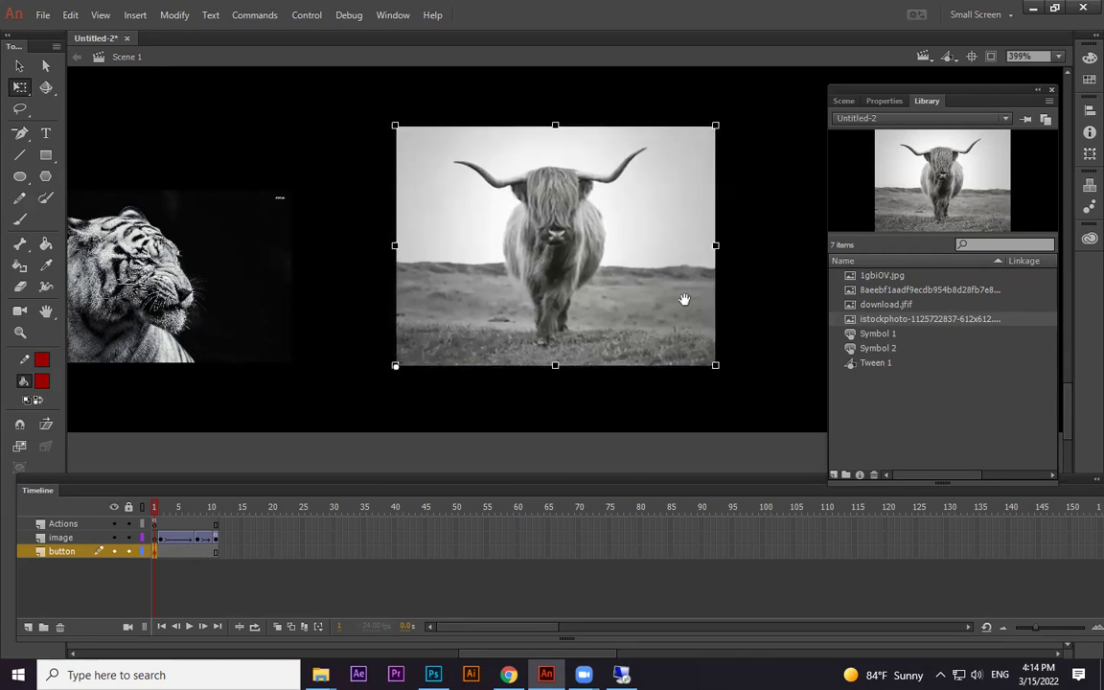
pyautogui.scroll(2, 574, 328)
pyautogui.moveTo(714, 134); pyautogui.dragTo(703, 197)
pyautogui.moveTo(632, 288); pyautogui.dragTo(700, 288)
pyautogui.hotkey('ctrl', 'z')
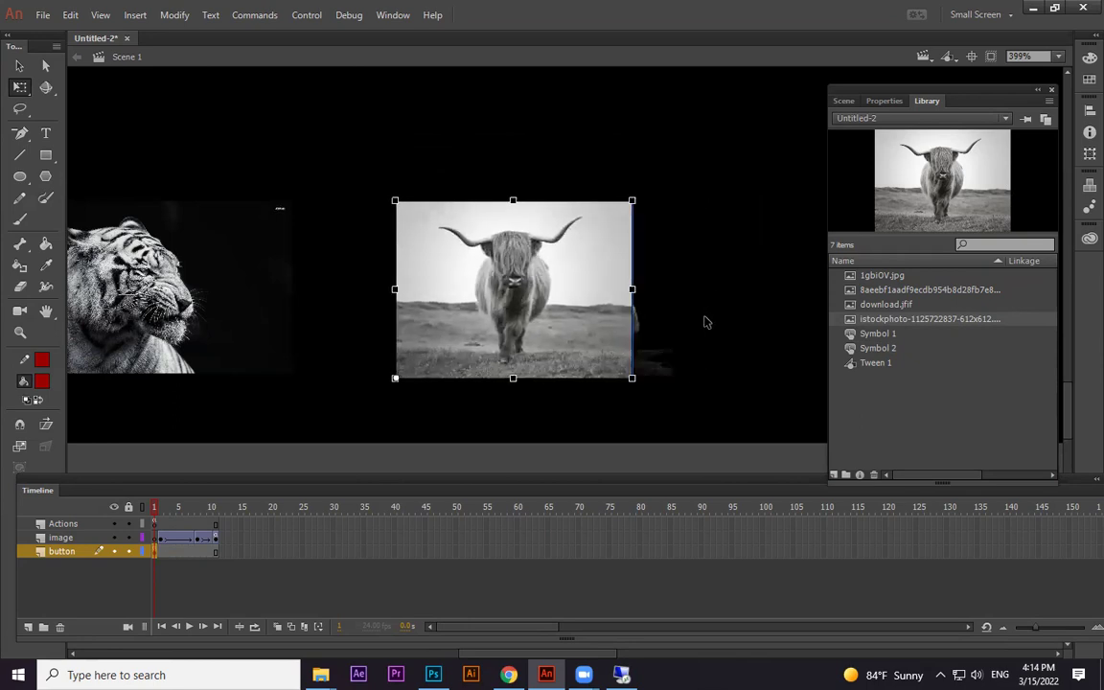
pyautogui.moveTo(631, 201); pyautogui.dragTo(672, 167)
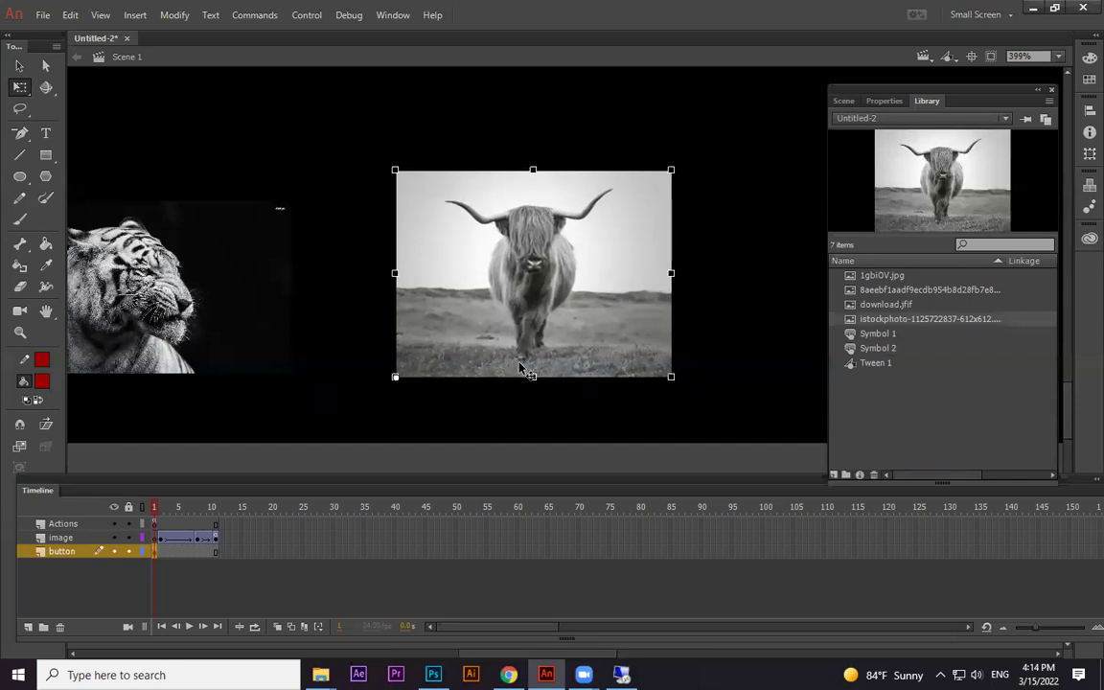
# Move the cow picture off the rhino thumbnail to a spot just right of it.
pyautogui.click(733, 272)
pyautogui.moveTo(643, 331); pyautogui.dragTo(659, 307)
pyautogui.hotkey('ctrl', '-')
pyautogui.hotkey('ctrl', '=')
pyautogui.hotkey('ctrl', '=')
pyautogui.moveTo(569, 366); pyautogui.dragTo(763, 168)
pyautogui.moveTo(596, 310)
pyautogui.mouseDown()
pyautogui.moveTo(553, 339)
pyautogui.moveTo(608, 313)
pyautogui.mouseUp()
pyautogui.scroll(-3, 570, 330)
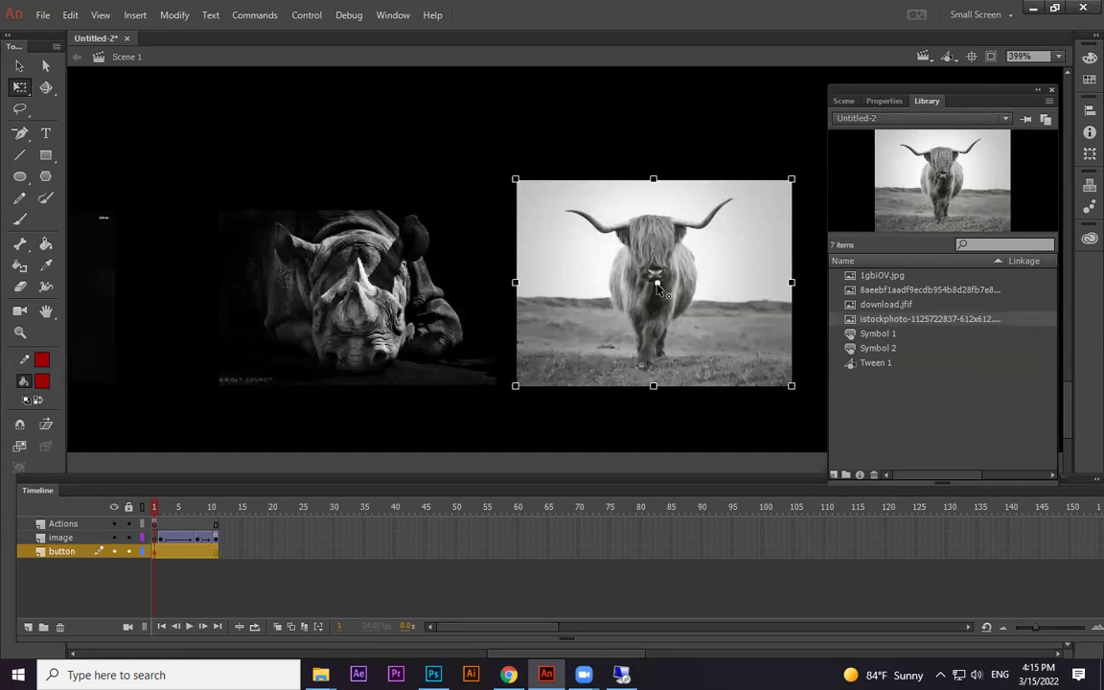
# Break apart the cow picture and delete a thin strip along its upper edge.
pyautogui.hotkey('ctrl', 'b')
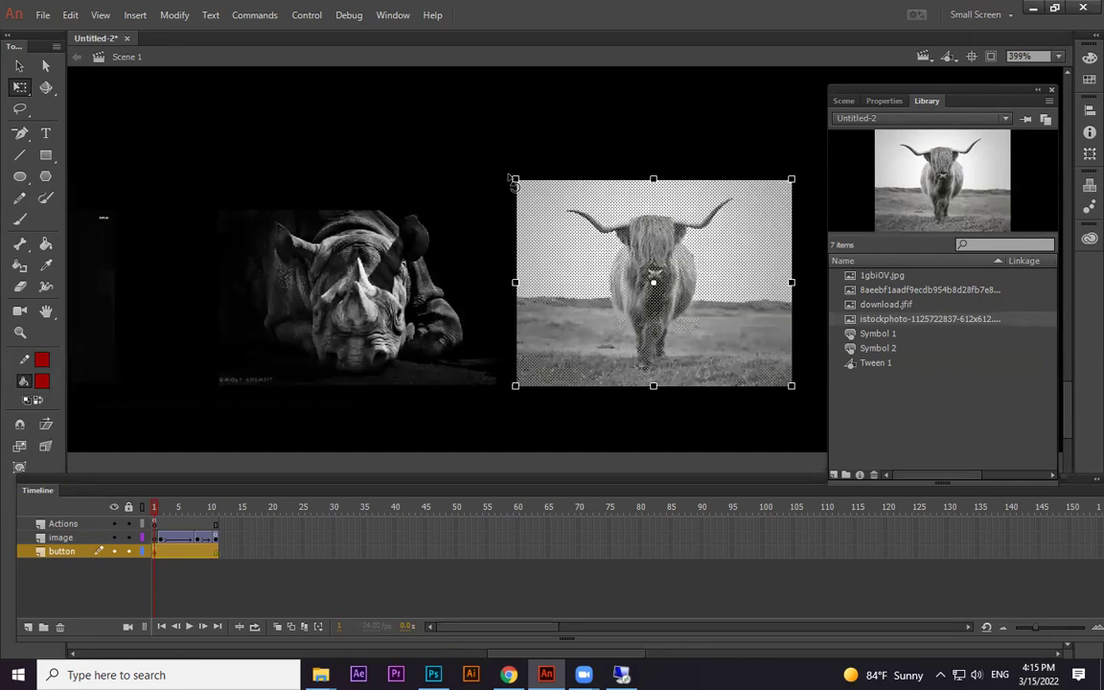
pyautogui.moveTo(384, 128); pyautogui.dragTo(853, 212)
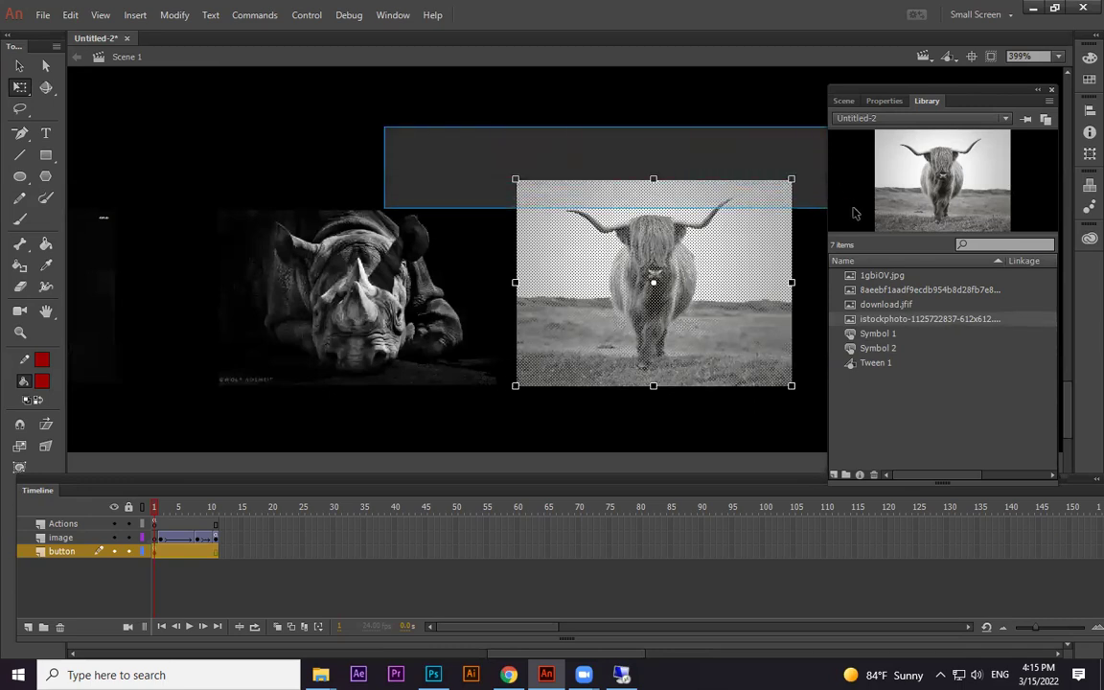
pyautogui.moveTo(855, 213); pyautogui.dragTo(848, 198)
pyautogui.press('Delete')
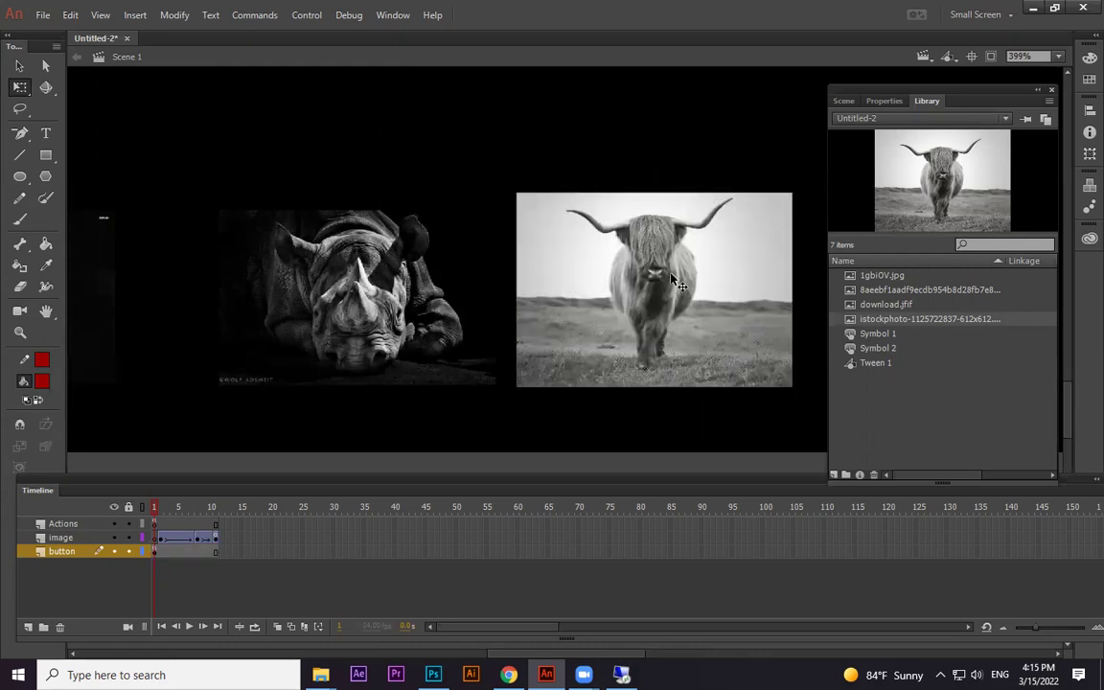
# Shift the cow picture down slightly and delete the strip that extends below the rhino thumbnail's lower edge.
pyautogui.moveTo(675, 279); pyautogui.dragTo(657, 303)
pyautogui.click(468, 429)
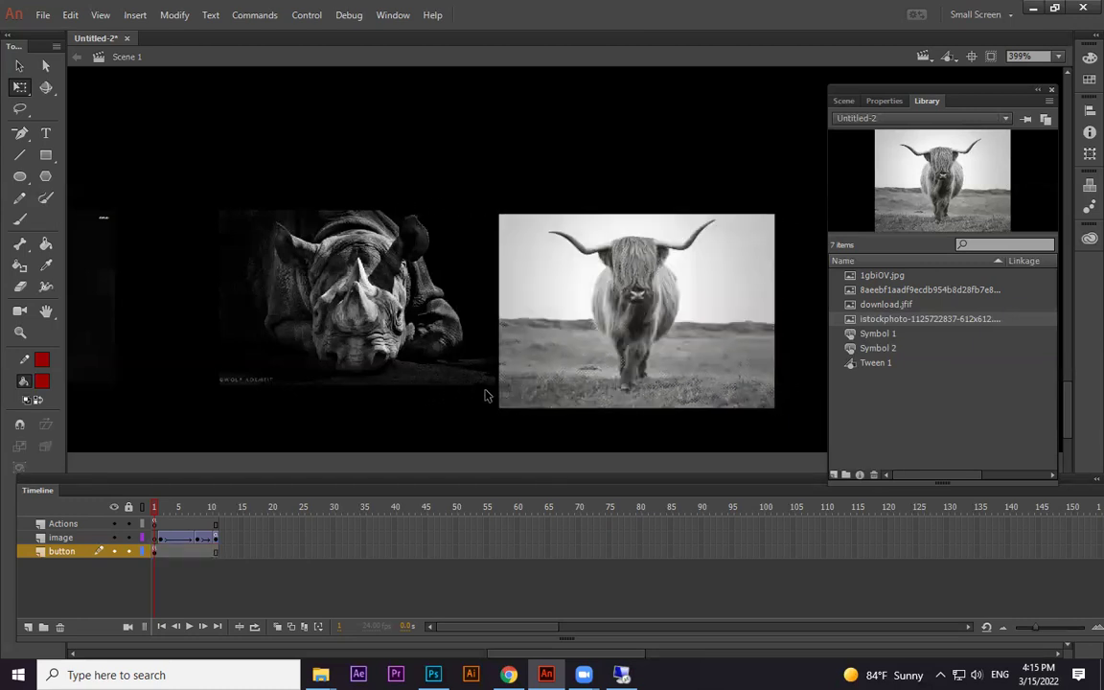
pyautogui.moveTo(482, 386); pyautogui.dragTo(751, 470)
pyautogui.hotkey('ctrl', 'z')
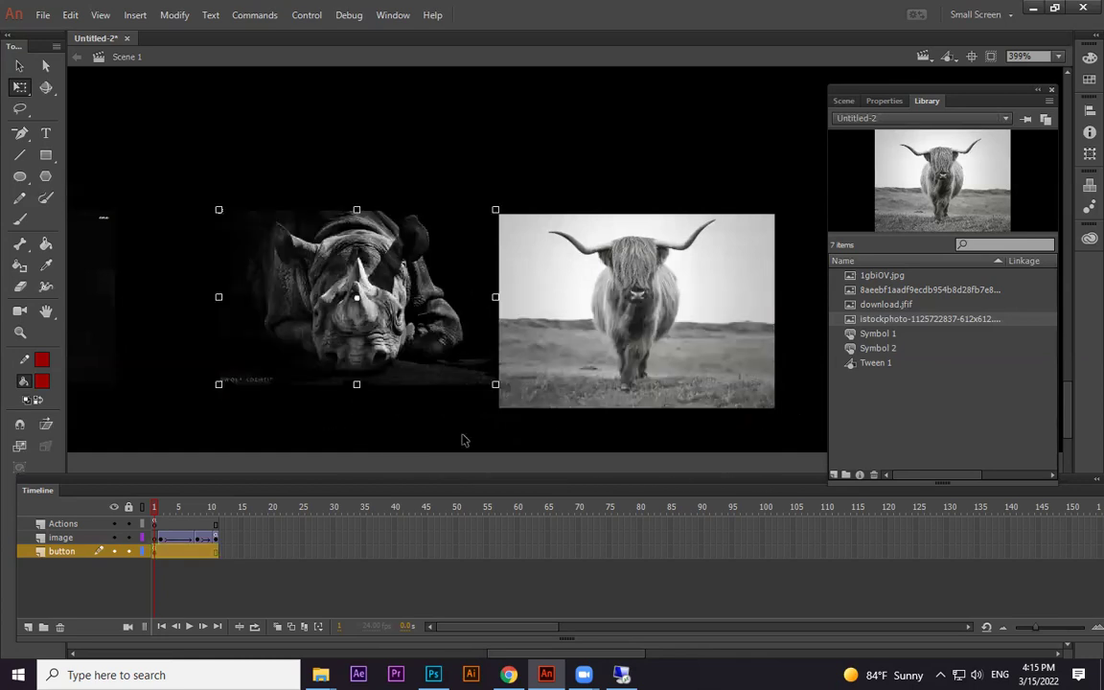
pyautogui.moveTo(432, 437); pyautogui.dragTo(818, 391)
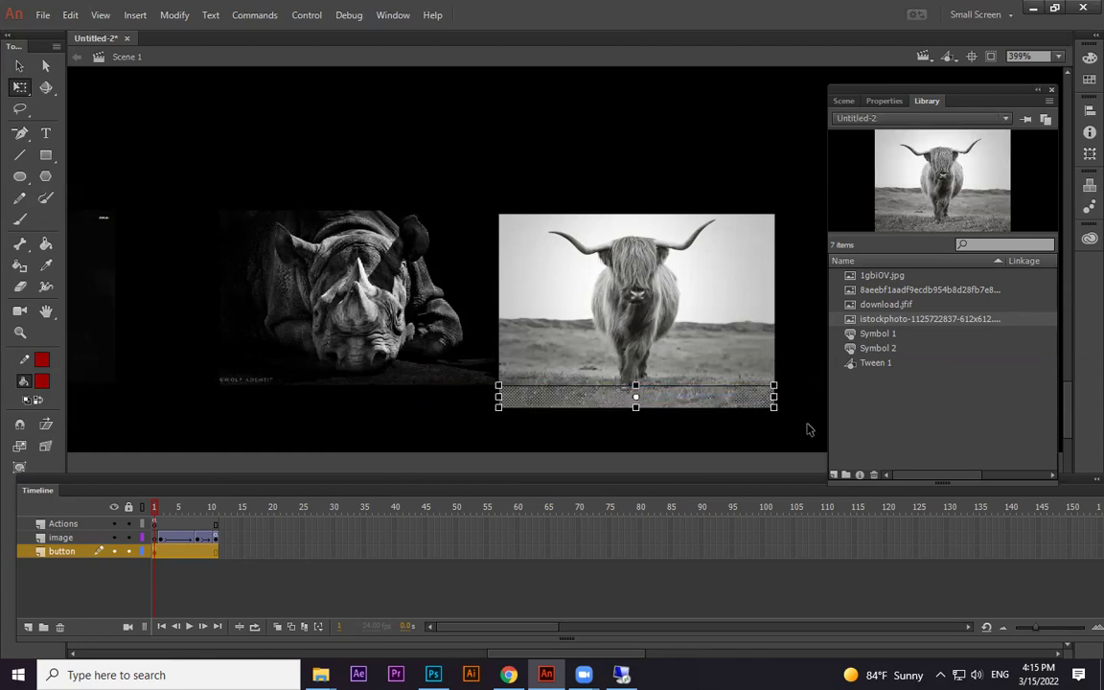
pyautogui.press('Delete')
# Align the trimmed cow picture with the thumbnail row, spaced right of the rhino, and convert it to a Button symbol.
pyautogui.hotkey('ctrl', '-')
pyautogui.moveTo(697, 322); pyautogui.dragTo(577, 347)
pyautogui.press('v')
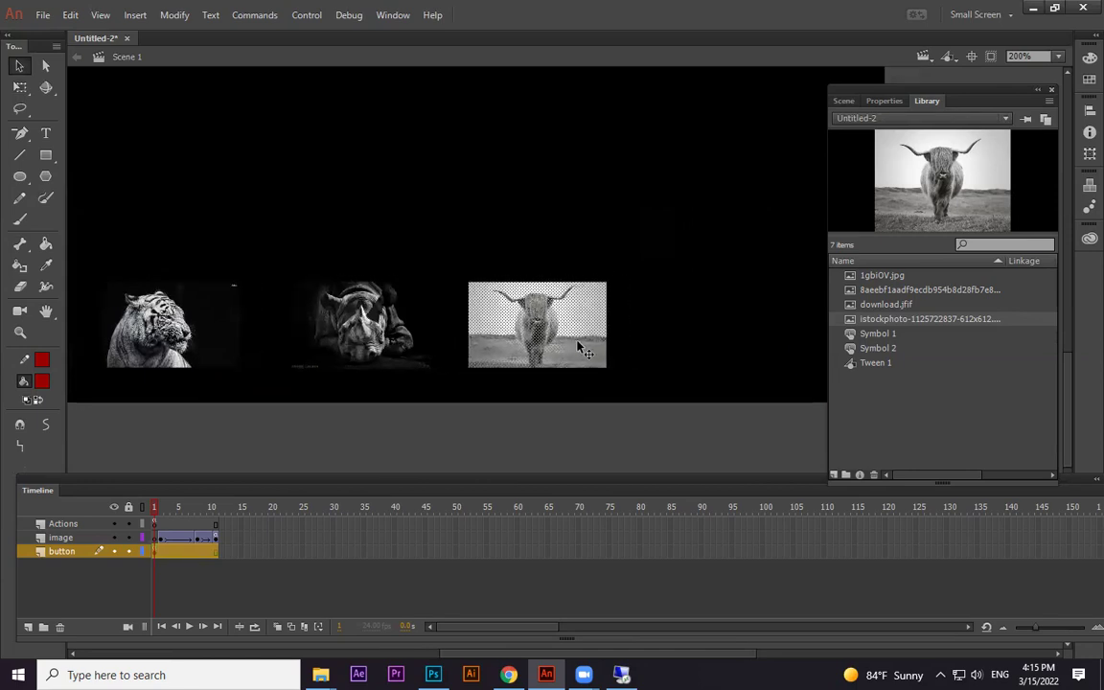
pyautogui.press('F8')
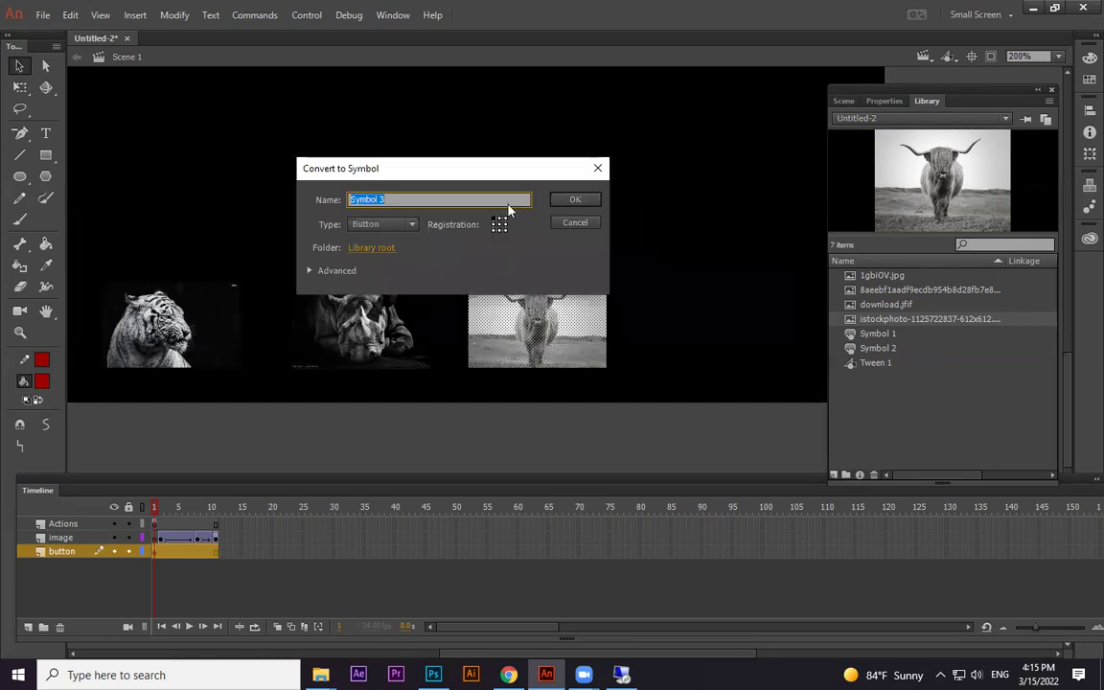
pyautogui.click(567, 200)
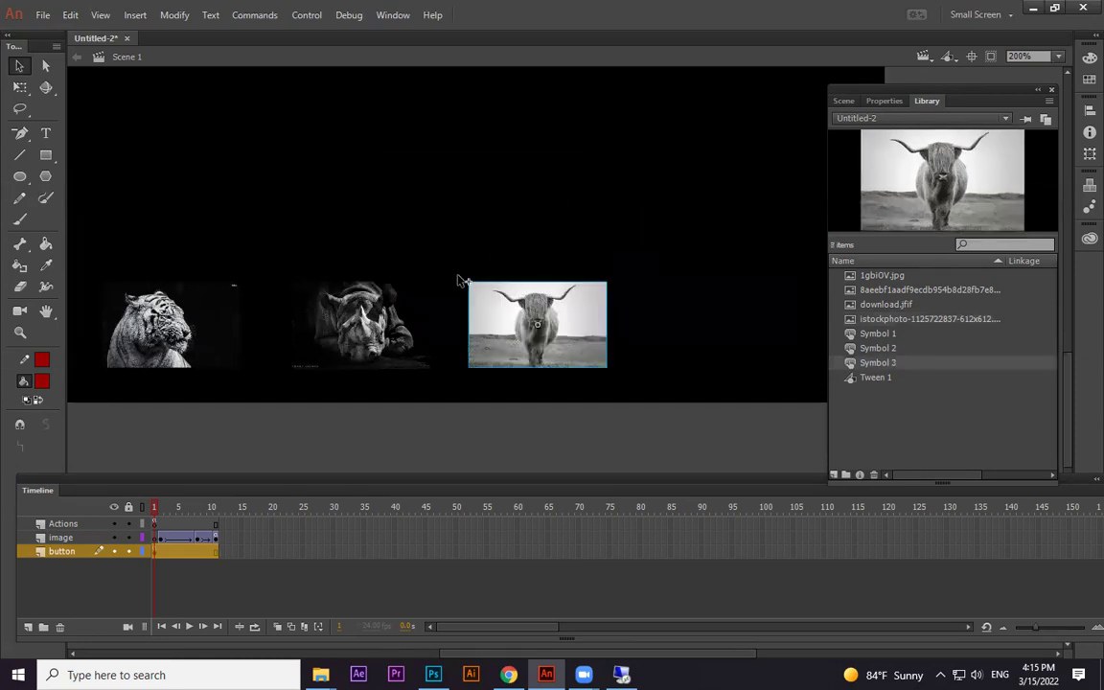
# Open the cow button symbol for editing and add keyframes for its Over and Down states.
pyautogui.doubleClick(582, 340)
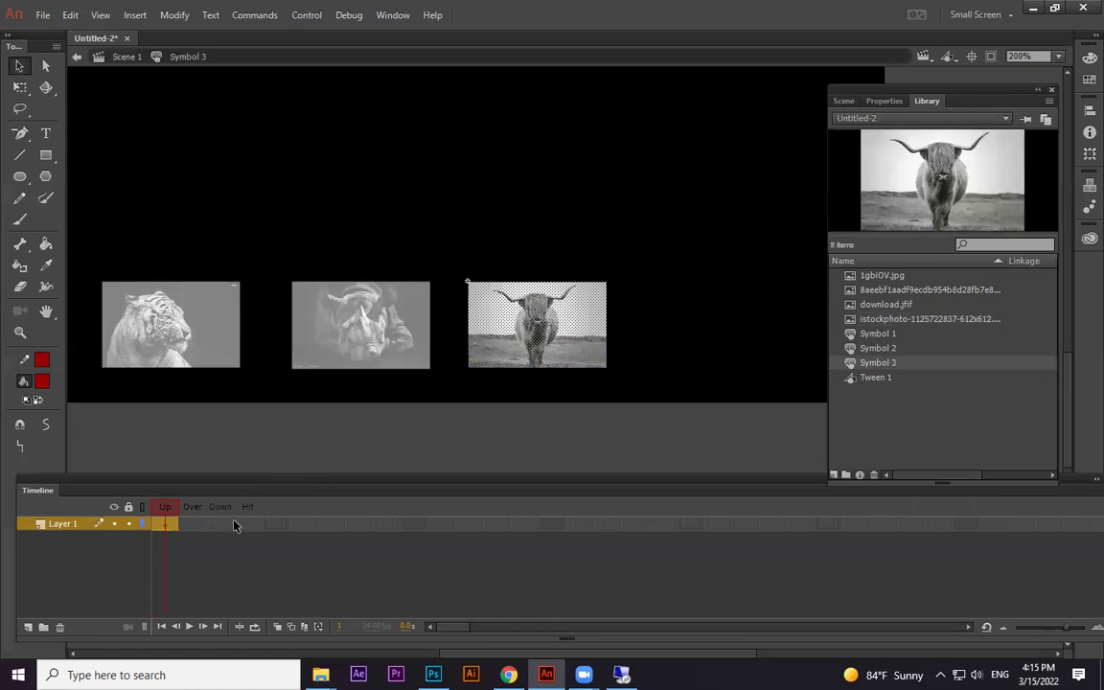
pyautogui.press('F6')
pyautogui.press('F6')
pyautogui.click(568, 417)
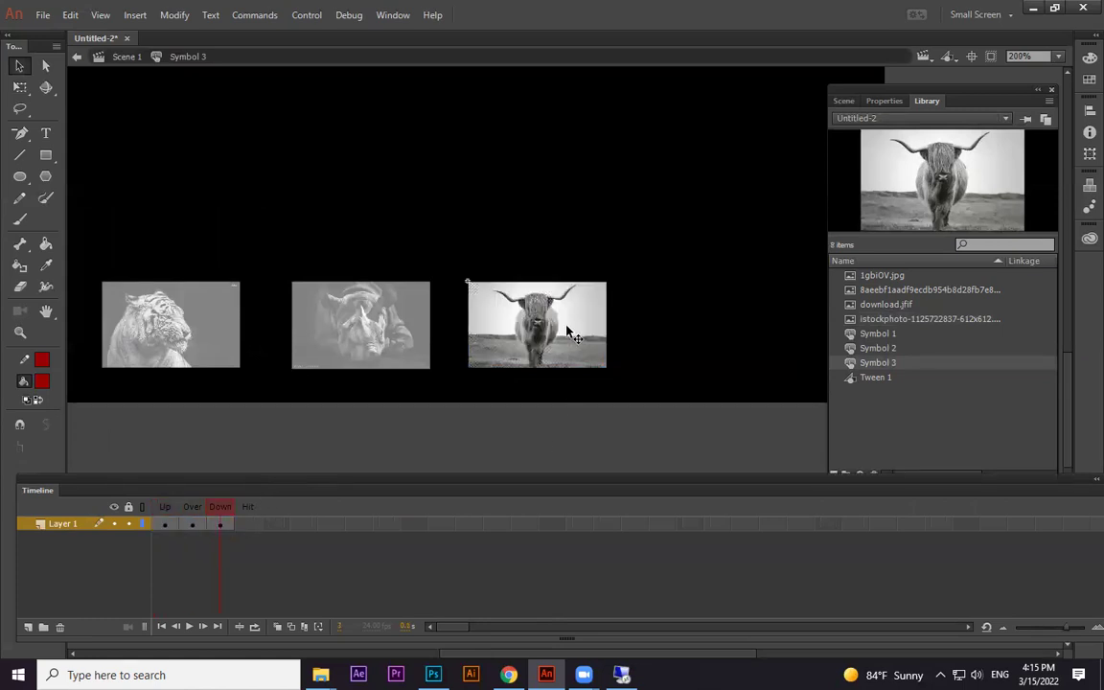
# Scale the cow picture down about its centre in the button's Down state with Free Transform.
pyautogui.click(19, 86)
pyautogui.click(575, 316)
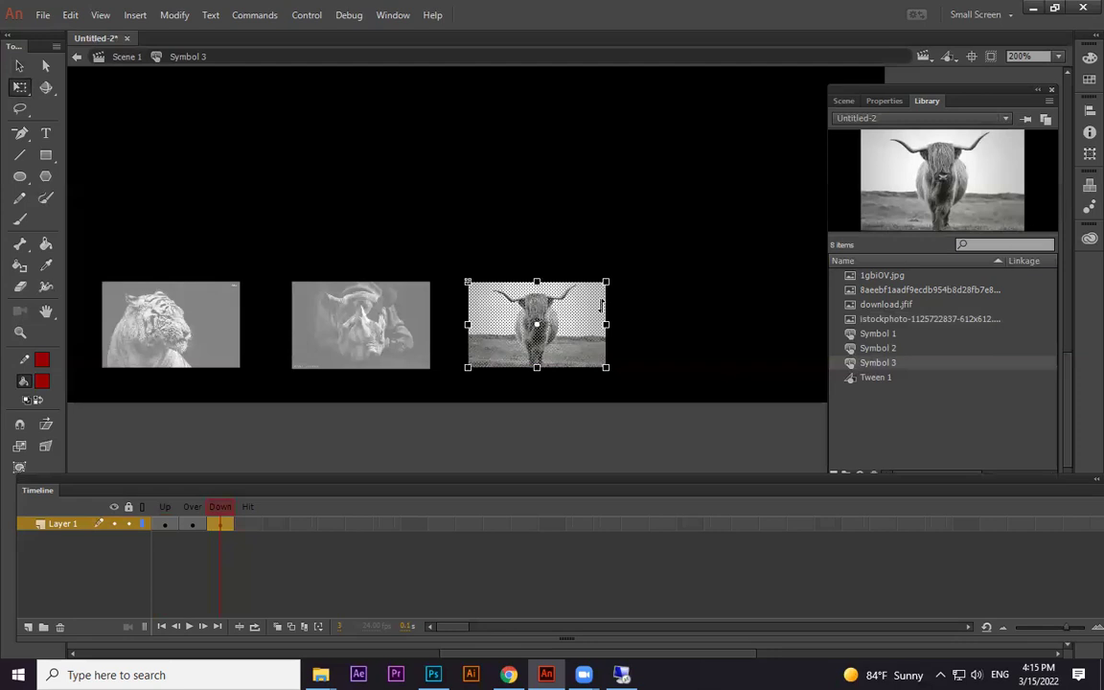
pyautogui.moveTo(610, 278); pyautogui.dragTo(594, 289)
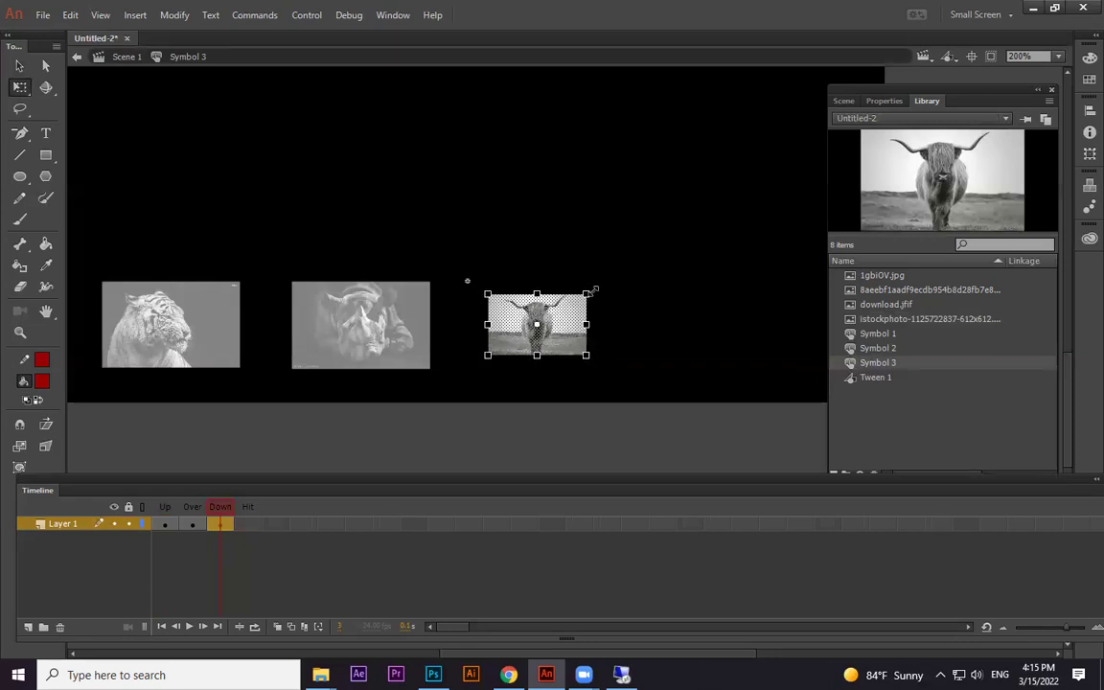
# Return to Scene 1, test the movie with all three thumbnails by triggering the tiger button, and close the preview.
pyautogui.click(127, 56)
pyautogui.hotkey('ctrl', 'Return')
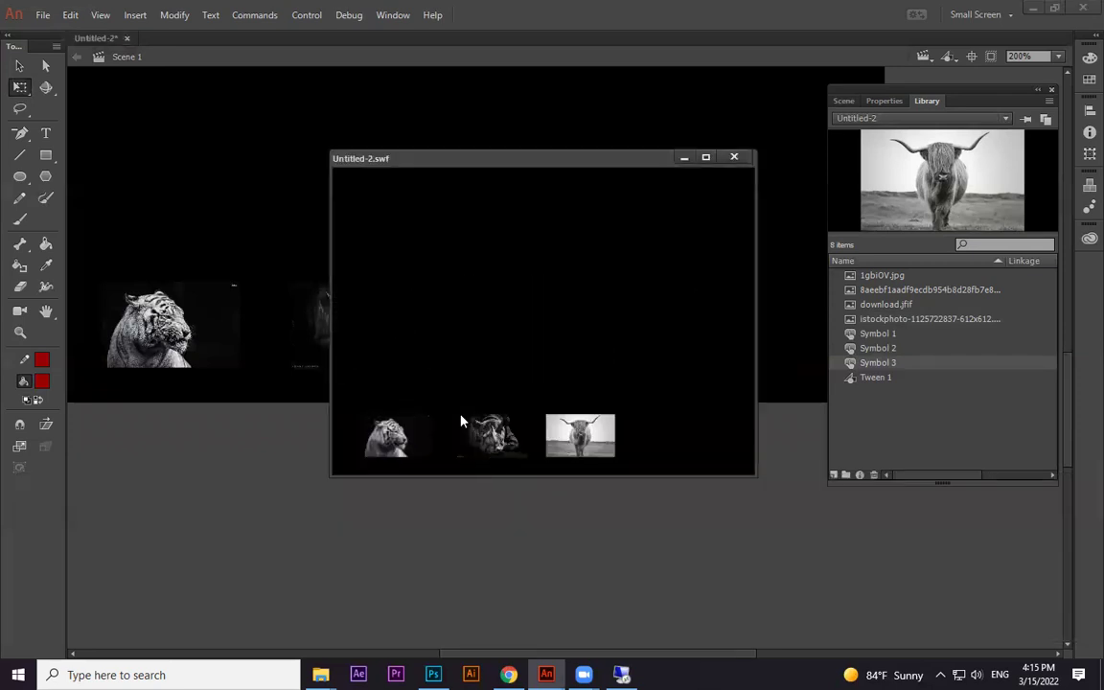
pyautogui.click(409, 439)
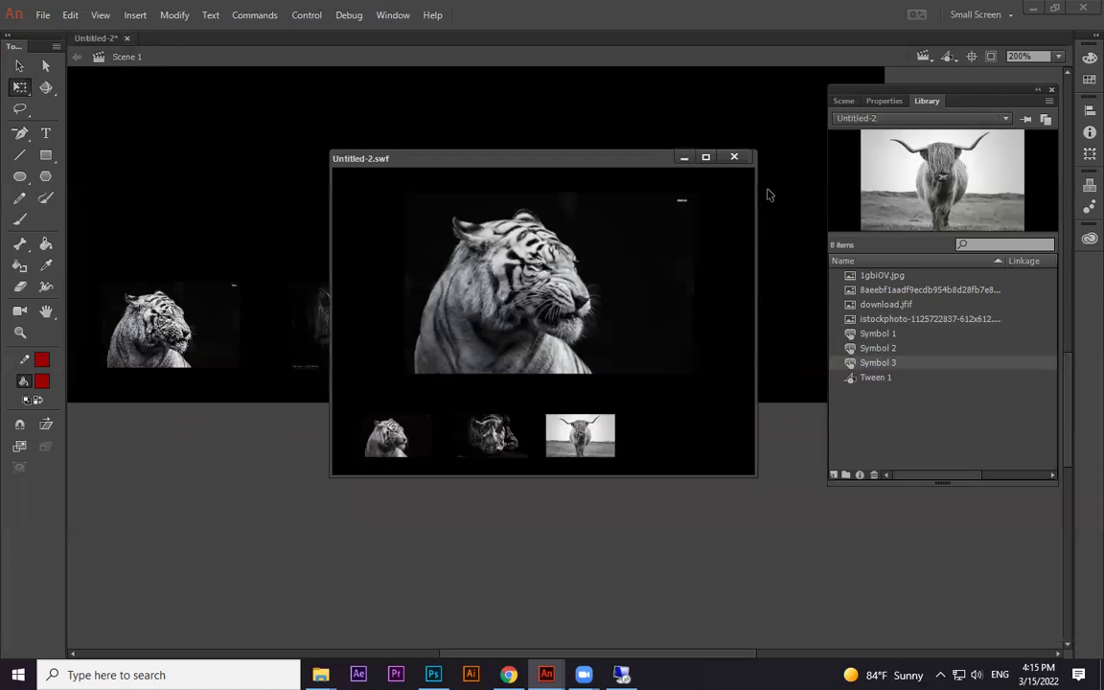
pyautogui.click(734, 157)
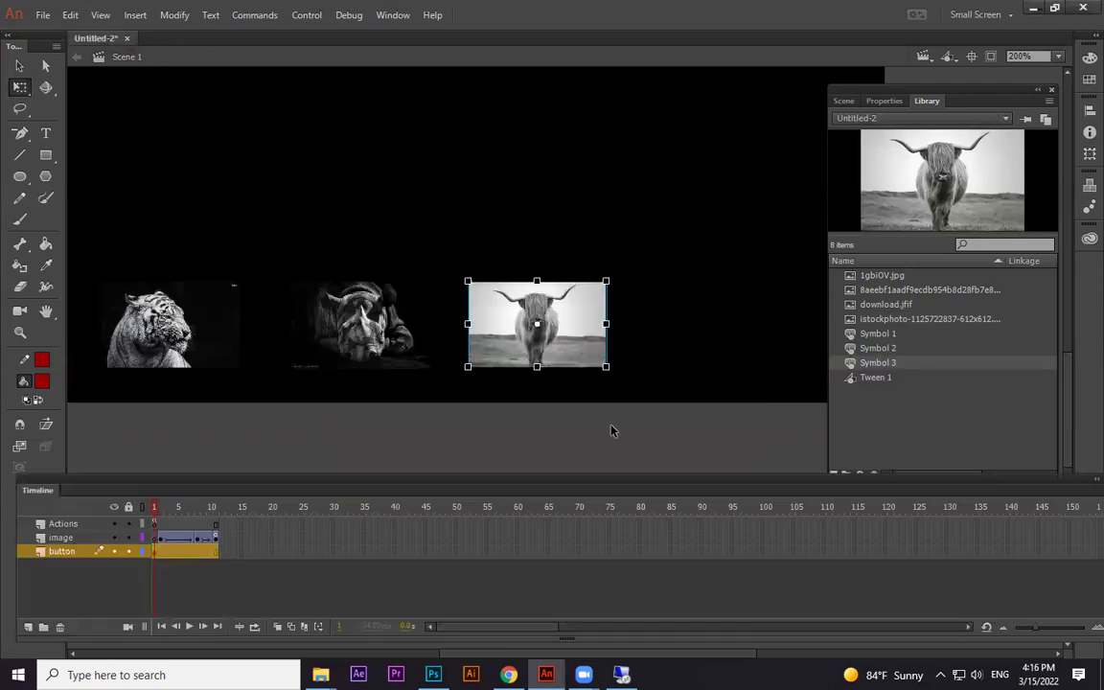
# Place the rooster picture download.jfif from the library near the right end of the thumbnail row and shrink it about its centre.
pyautogui.click(877, 289)
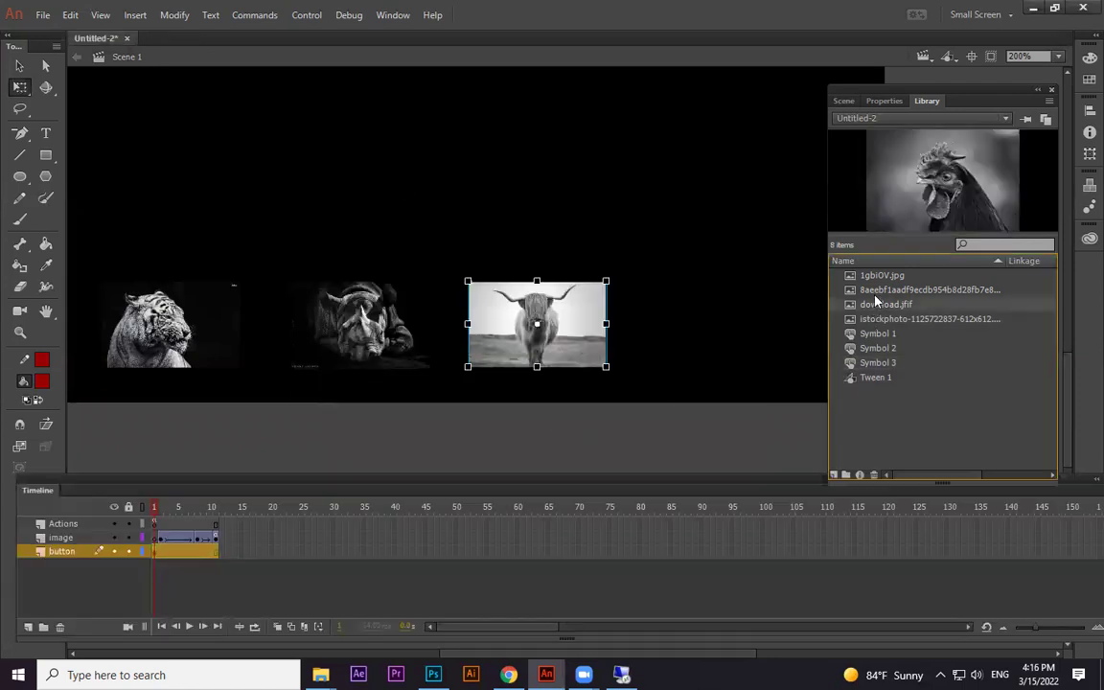
pyautogui.click(879, 277)
pyautogui.moveTo(880, 304); pyautogui.dragTo(480, 383)
pyautogui.hotkey('ctrl', '1')
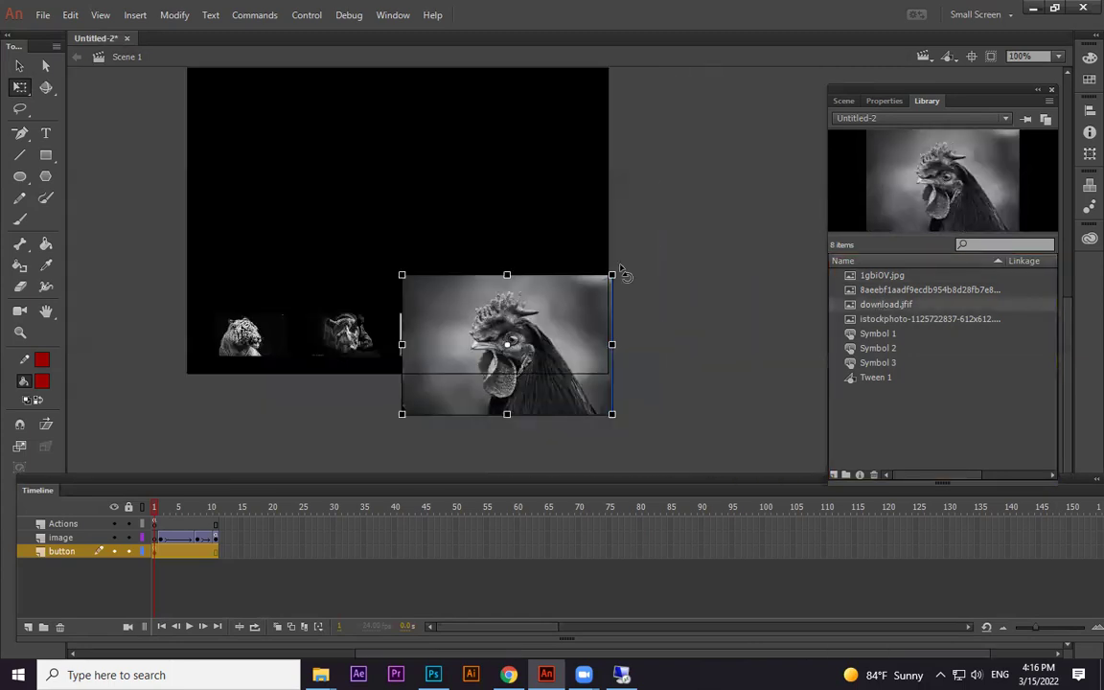
pyautogui.moveTo(613, 273); pyautogui.dragTo(560, 333)
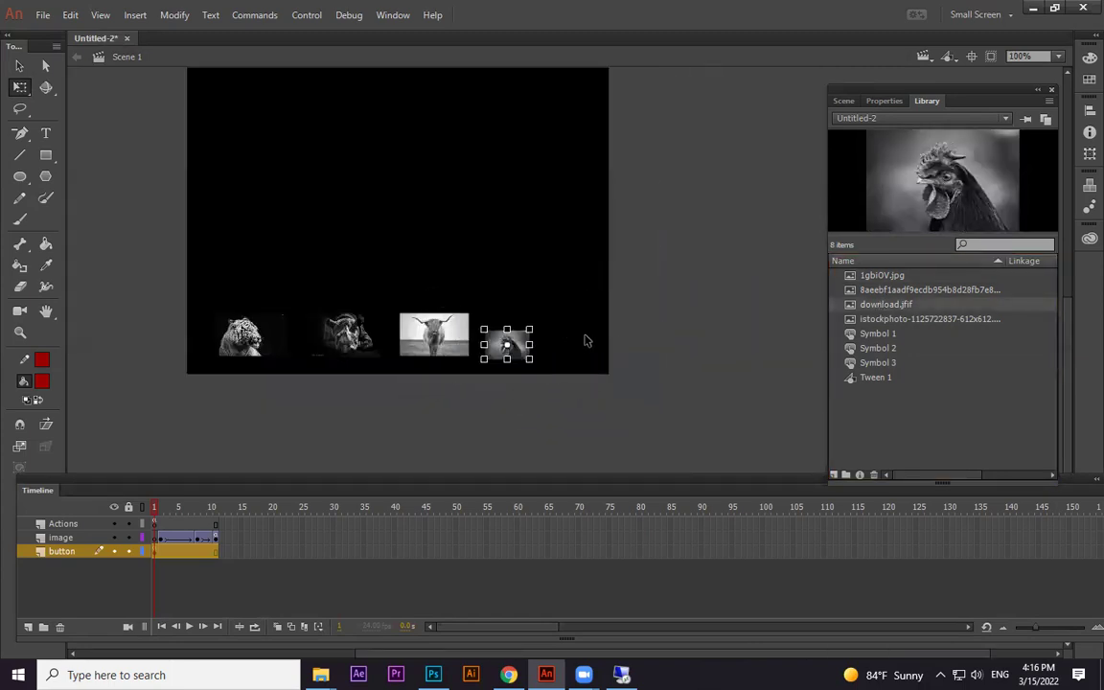
# Scale the rooster picture to match the cow thumbnail's size and place it to the right of the cow in the row.
pyautogui.hotkey('ctrl', '4')
pyautogui.moveTo(637, 365); pyautogui.dragTo(288, 295)
pyautogui.press('space')
pyautogui.moveTo(310, 336); pyautogui.dragTo(410, 352)
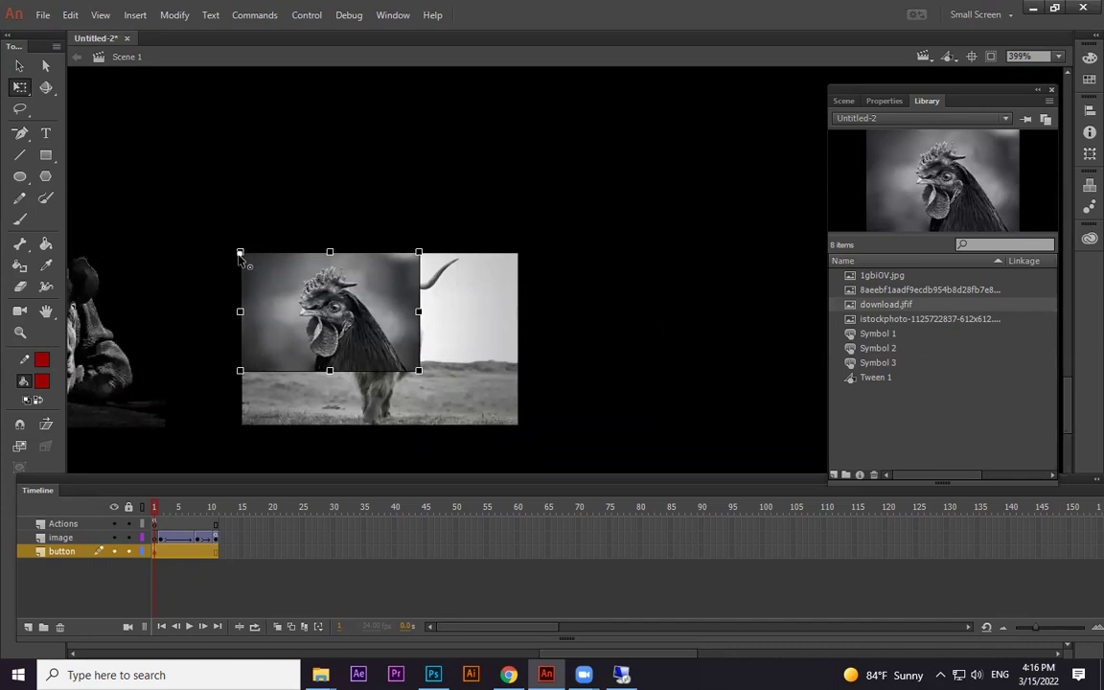
pyautogui.moveTo(420, 371); pyautogui.dragTo(512, 418)
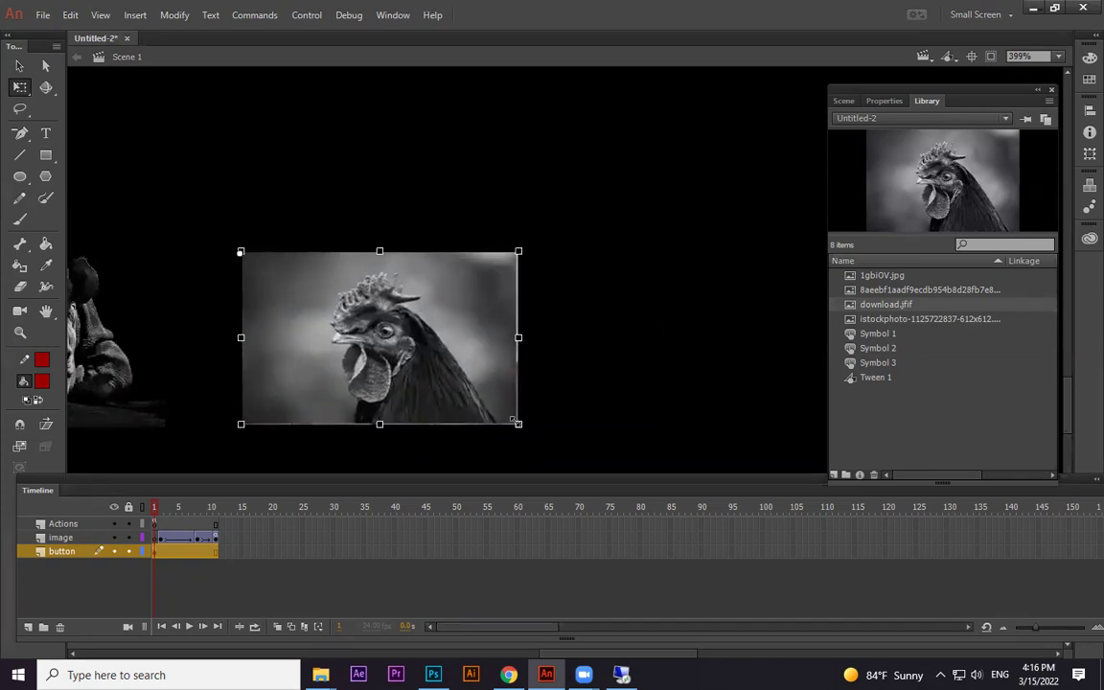
pyautogui.scroll(-5, 565, 397)
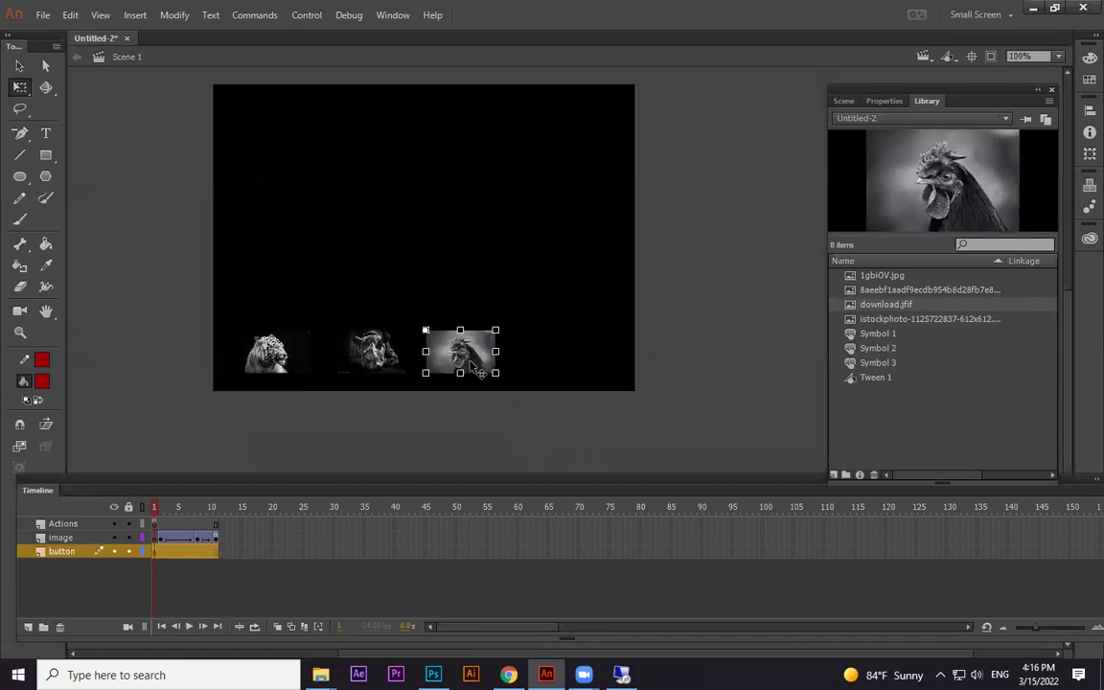
pyautogui.moveTo(479, 370); pyautogui.dragTo(558, 372)
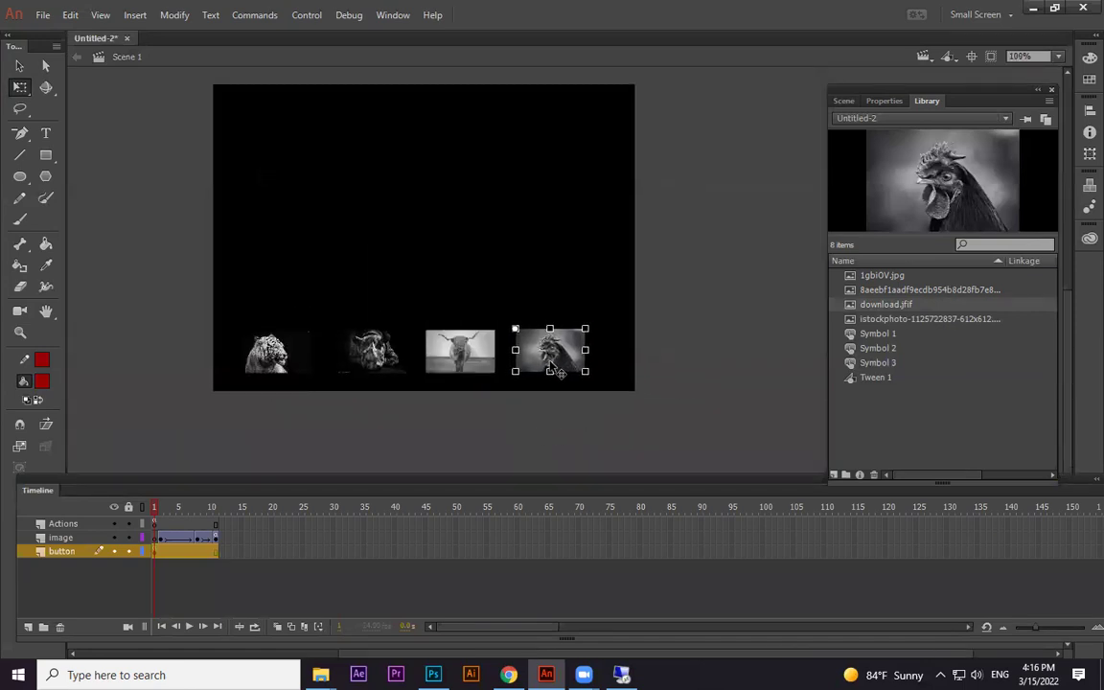
# Convert the rooster picture to a button symbol and open the symbol for editing.
pyautogui.scroll(2, 559, 372)
pyautogui.moveTo(618, 387); pyautogui.dragTo(614, 388)
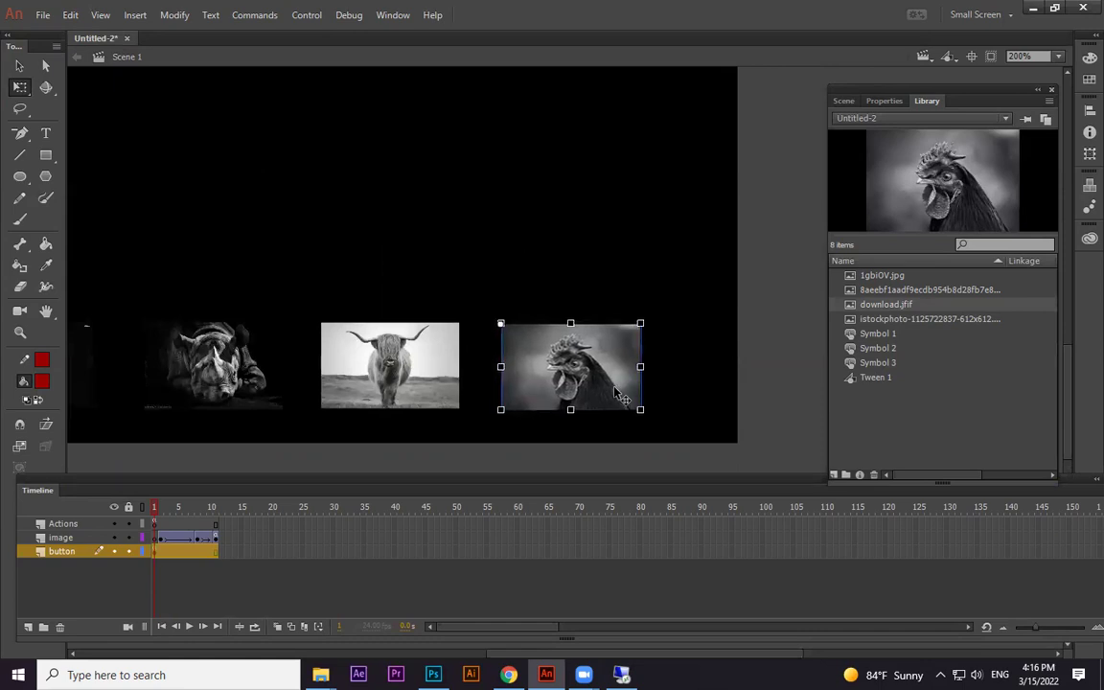
pyautogui.press('F8')
pyautogui.click(571, 200)
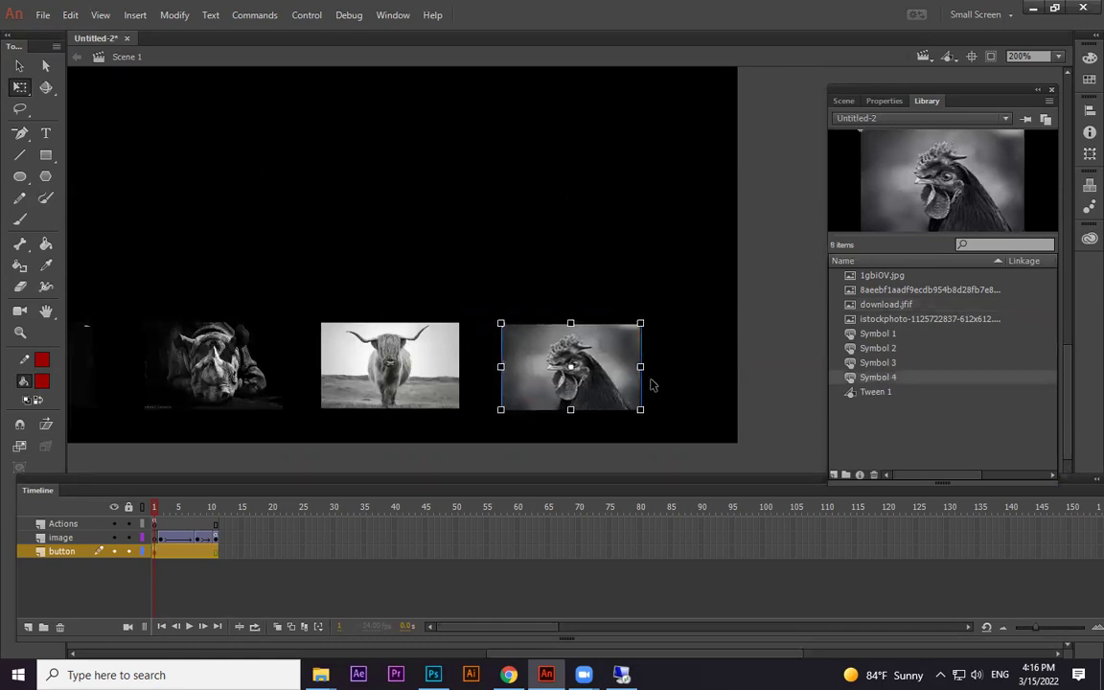
pyautogui.doubleClick(615, 367)
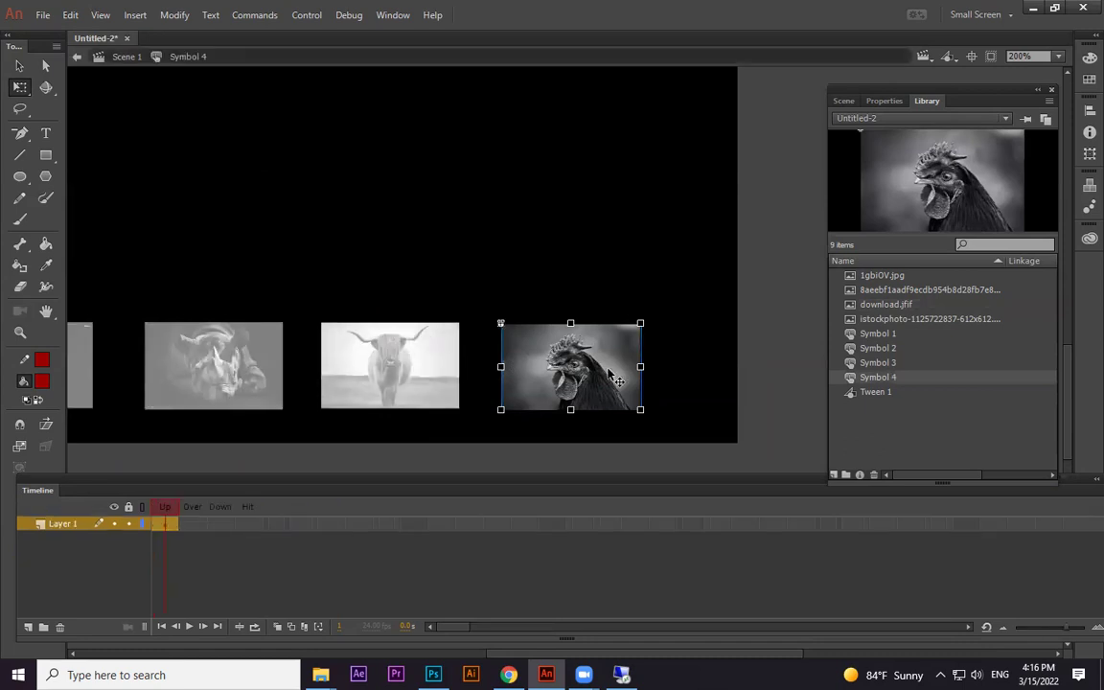
# Add keyframes for the rooster button's Over and Down states and scale the picture down about its centre in the Down state.
pyautogui.press('F6')
pyautogui.press('F6')
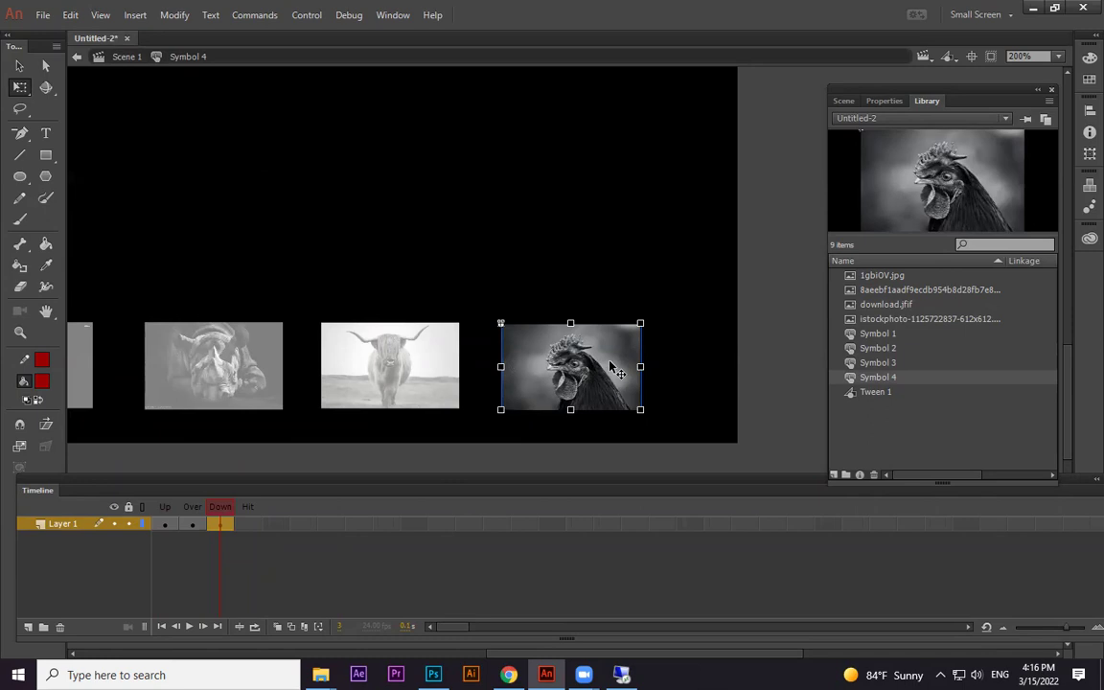
pyautogui.click(27, 92)
pyautogui.click(691, 372)
pyautogui.click(589, 396)
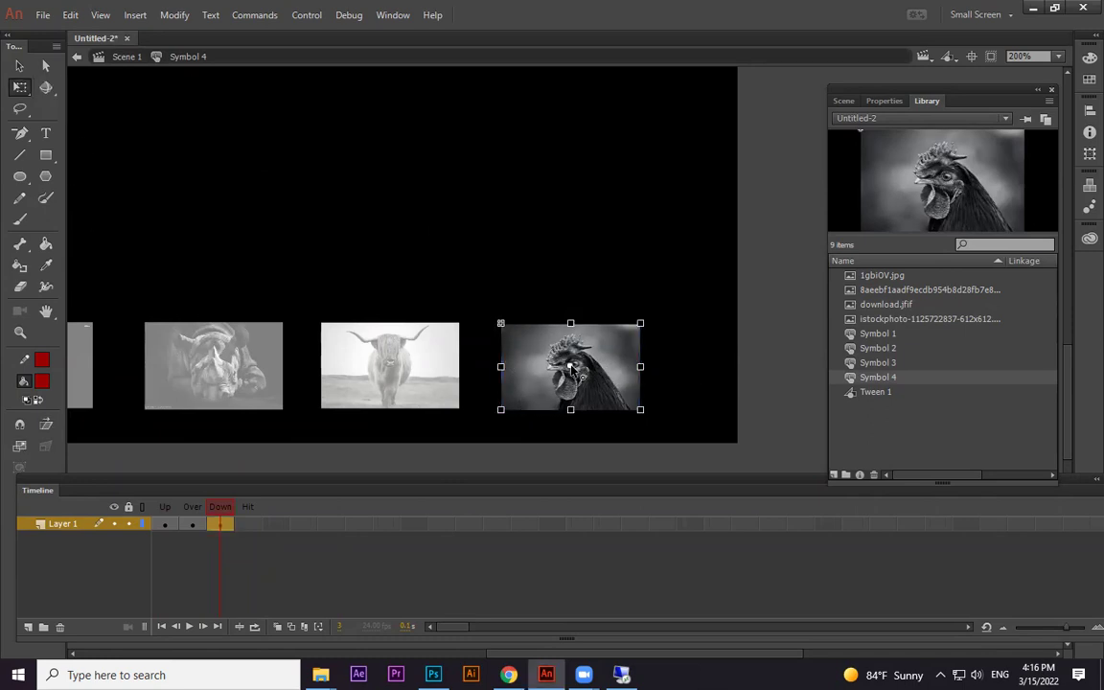
pyautogui.moveTo(644, 324); pyautogui.dragTo(634, 332)
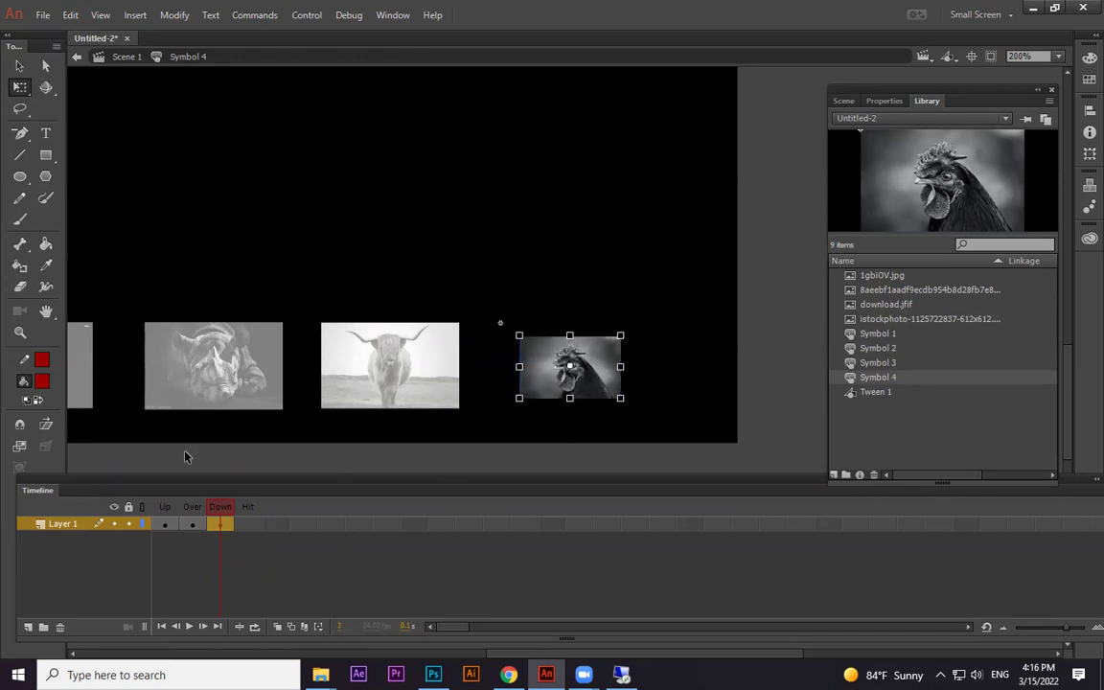
# Test the movie with all four thumbnails by triggering the tiger button, and close the preview.
pyautogui.hotkey('ctrl', 'Return')
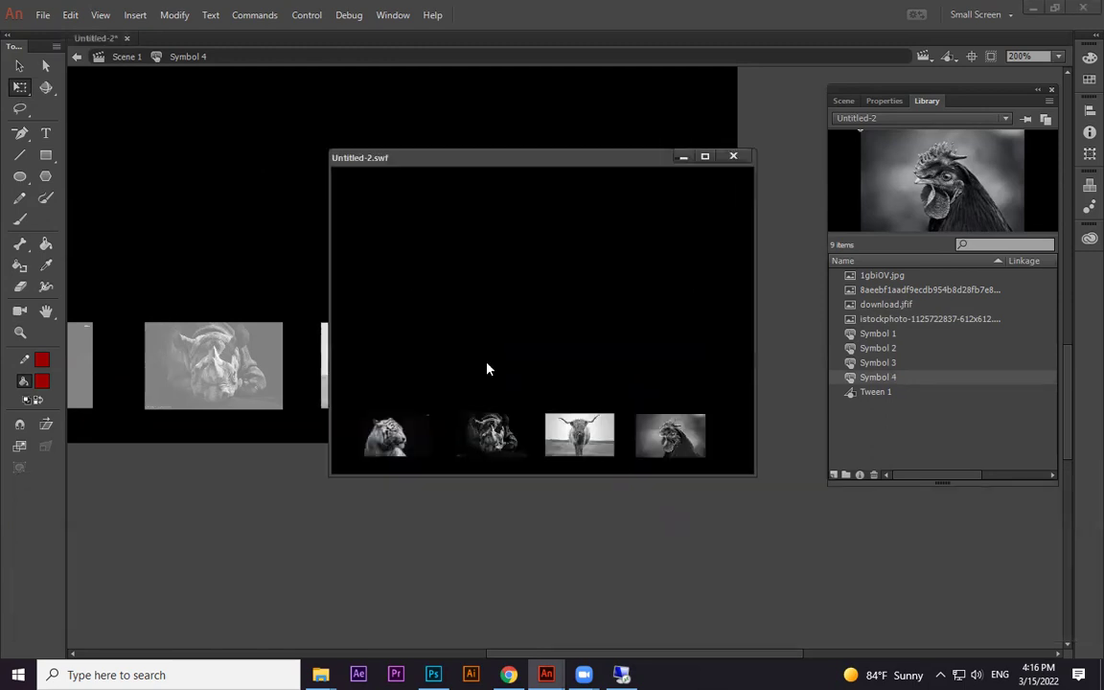
pyautogui.click(406, 444)
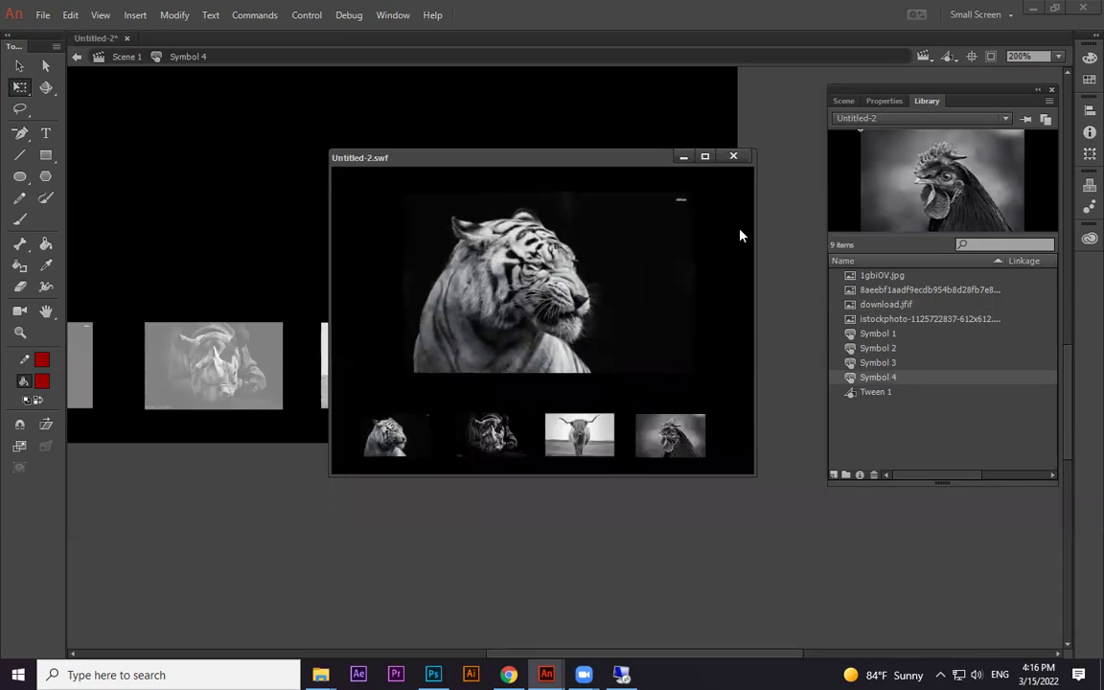
pyautogui.click(733, 157)
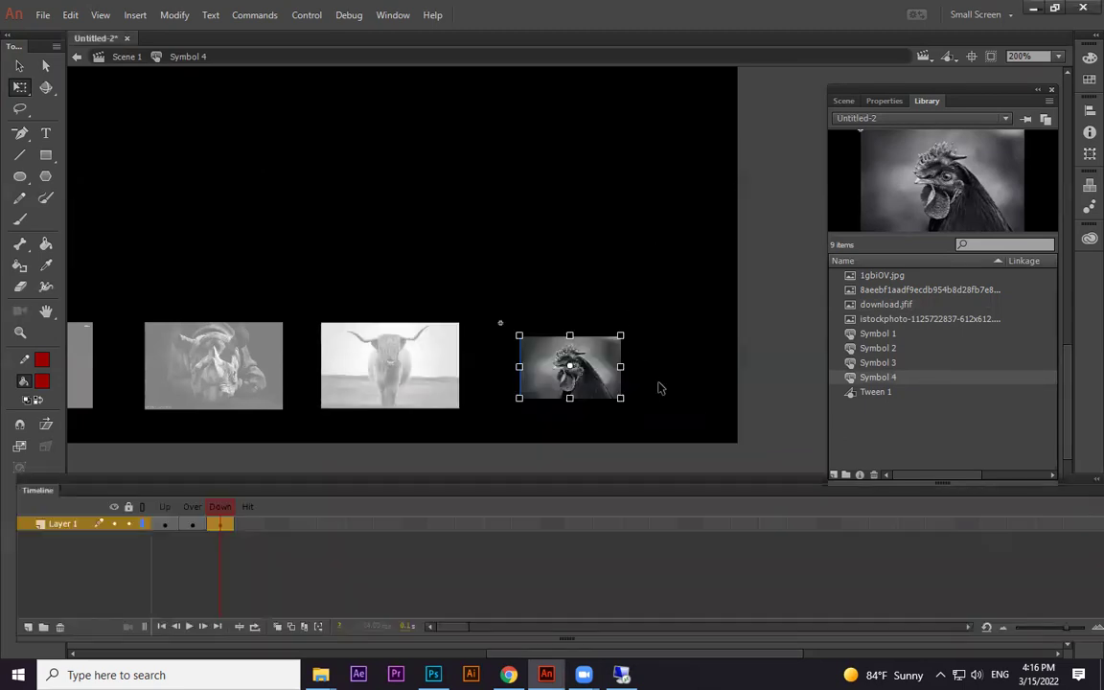
# Delete the tiger picture 1gbiOV.jpg from the library and return to Scene 1.
pyautogui.click(880, 280)
pyautogui.press('Delete')
pyautogui.hotkey('ctrl', '1')
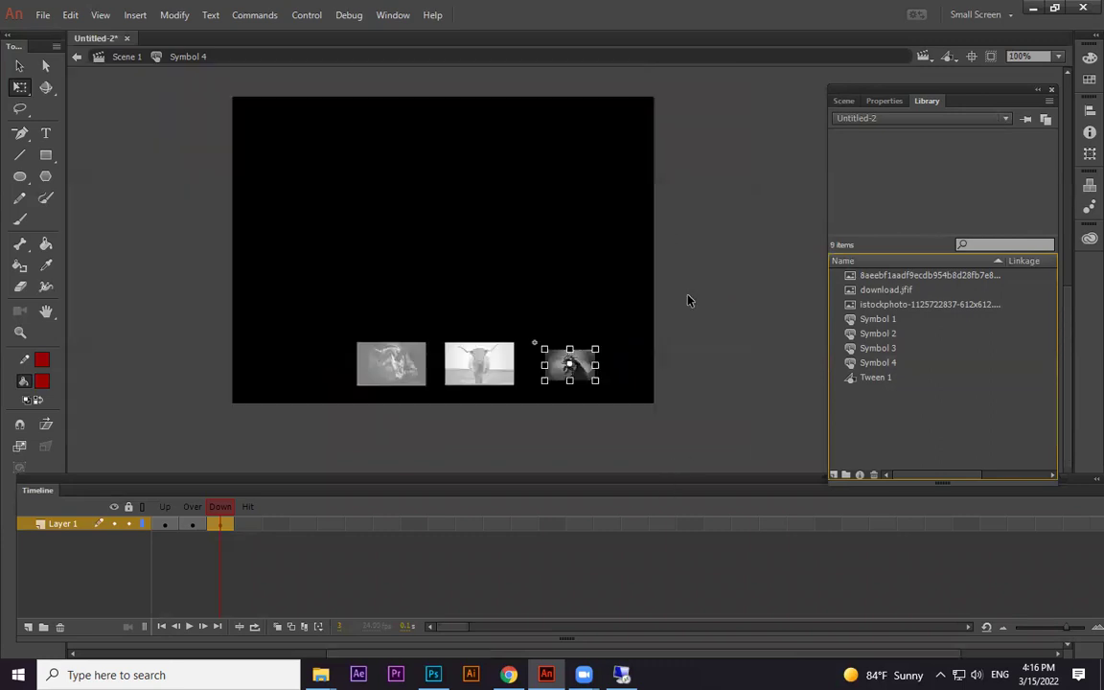
pyautogui.click(700, 330)
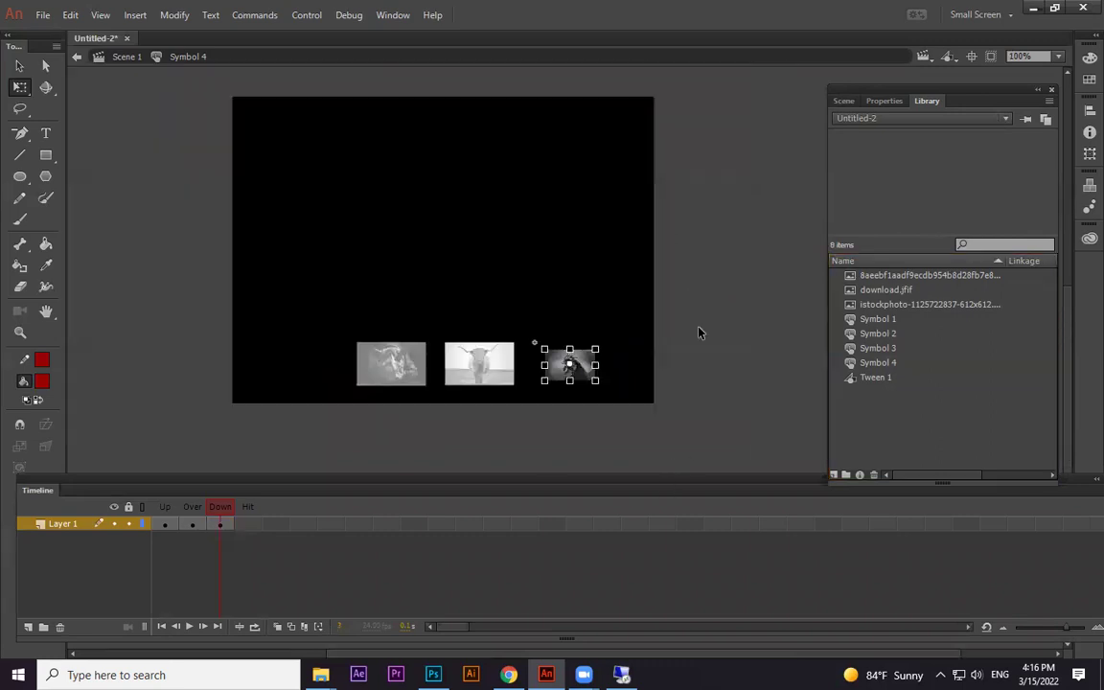
pyautogui.click(124, 57)
pyautogui.click(201, 409)
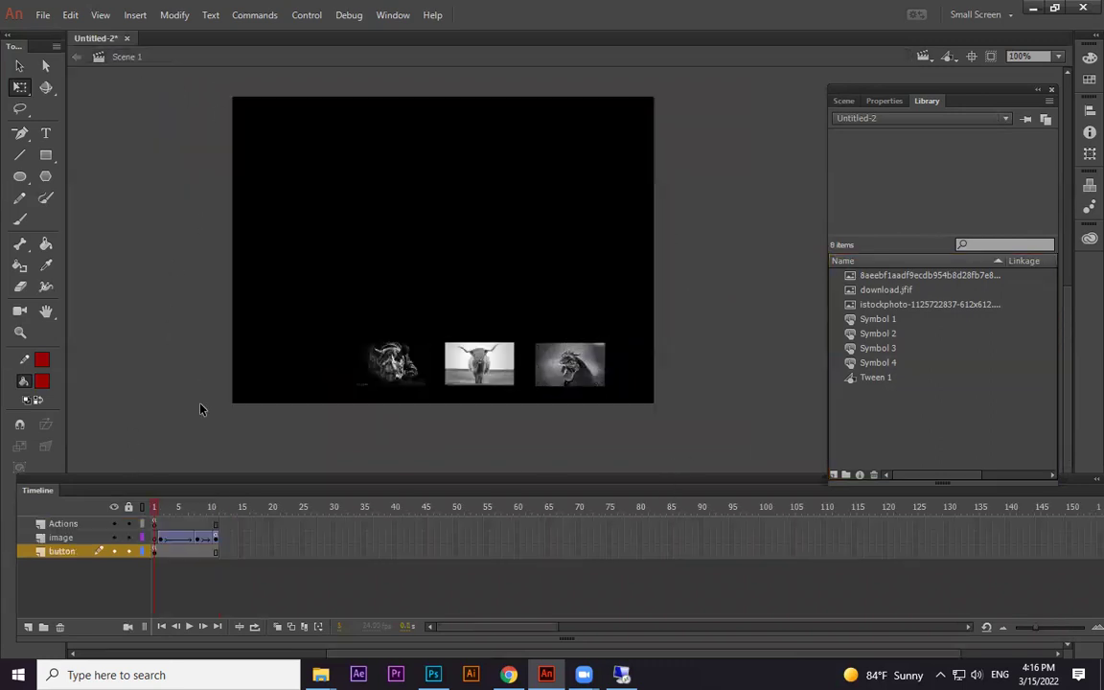
# Undo the deletion of the tiger picture 1gbiOV.jpg from the library.
pyautogui.hotkey('ctrl', 'z')
pyautogui.hotkey('ctrl', 'z')
pyautogui.hotkey('ctrl', 'z')
pyautogui.hotkey('ctrl', 'z')
pyautogui.hotkey('ctrl', 'z')
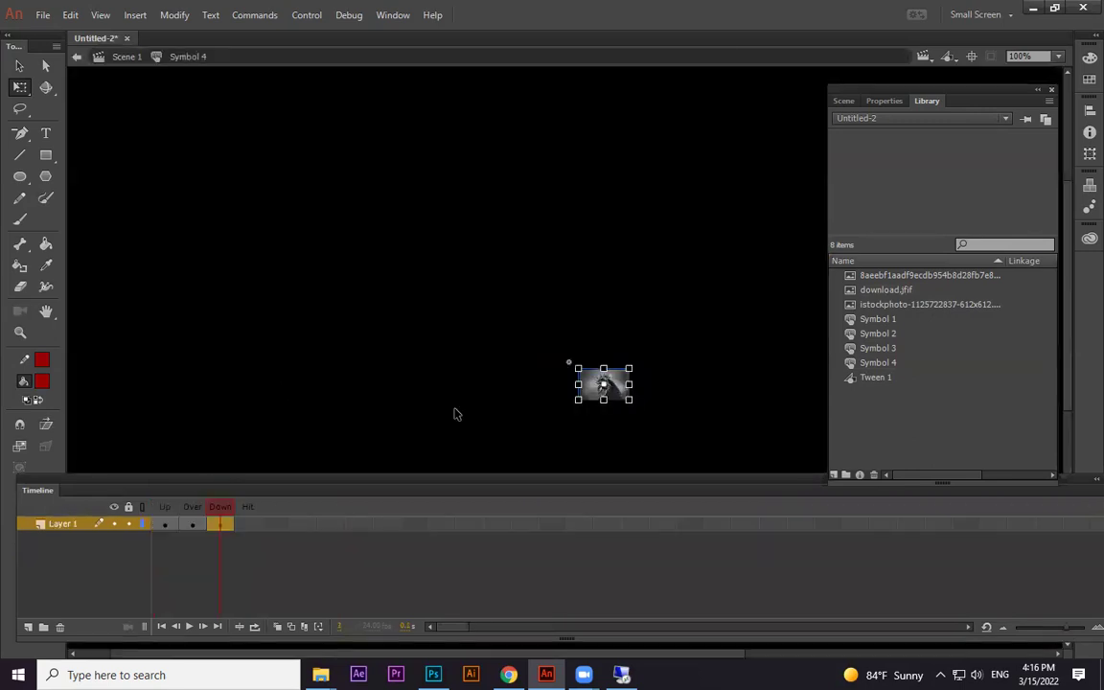
pyautogui.click(524, 263)
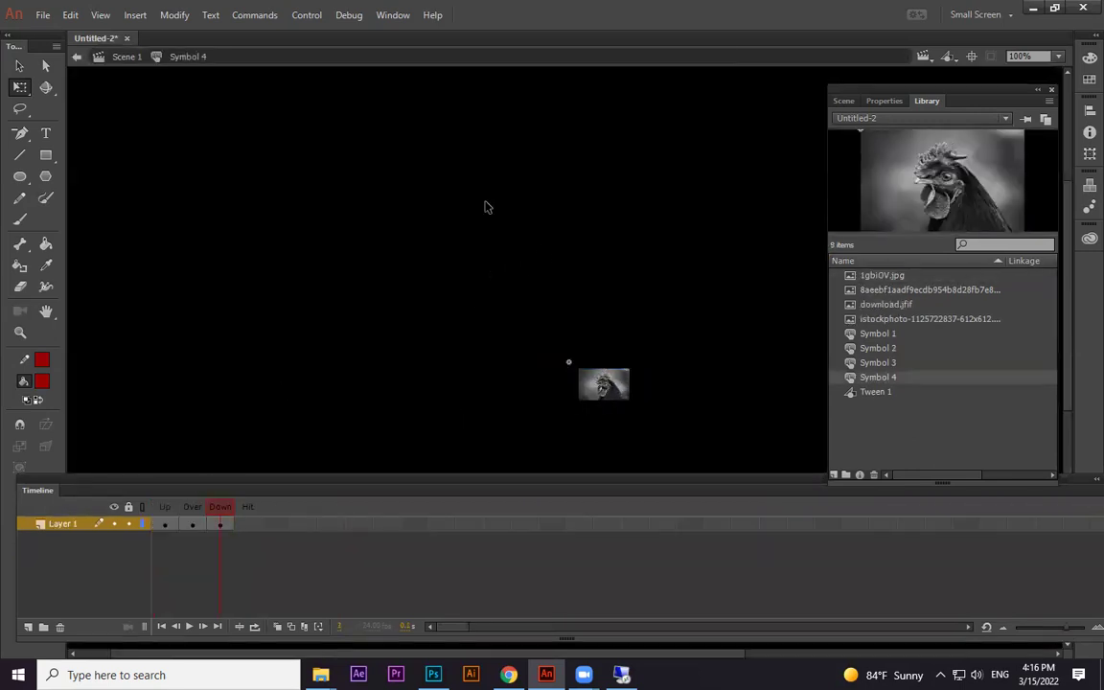
# Return from the rooster button symbol to Scene 1 with the four thumbnails on the stage.
pyautogui.click(120, 55)
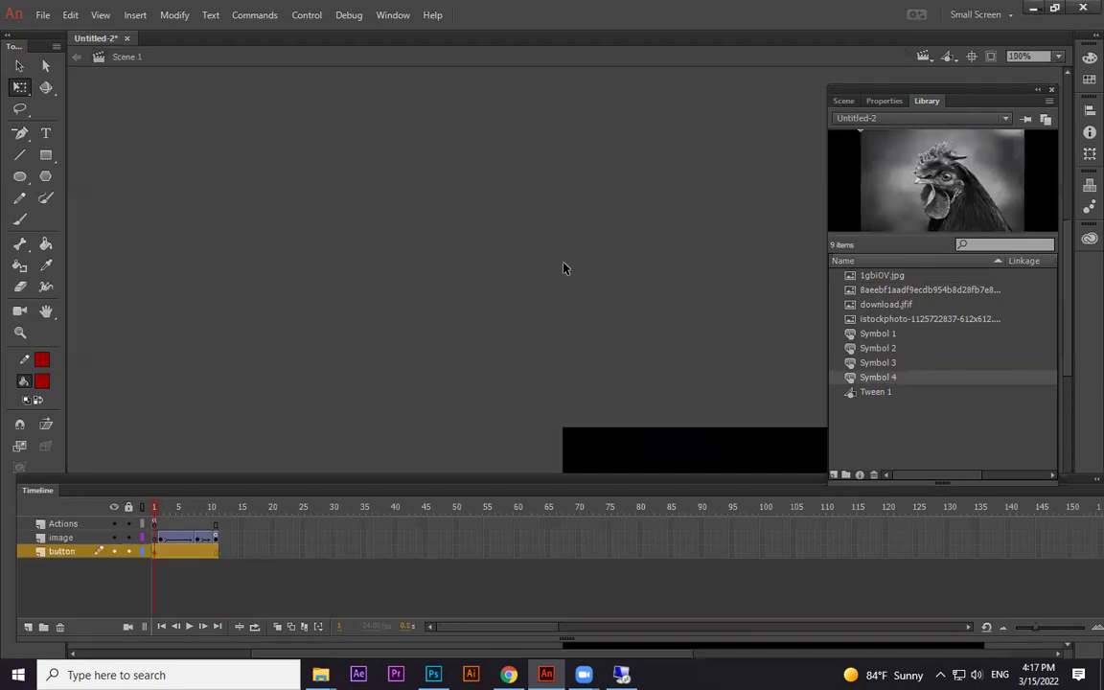
pyautogui.scroll(-3, 543, 259)
pyautogui.moveTo(597, 252); pyautogui.dragTo(576, 190)
pyautogui.click(675, 332)
pyautogui.hotkey('ctrl', '=')
pyautogui.hotkey('ctrl', '=')
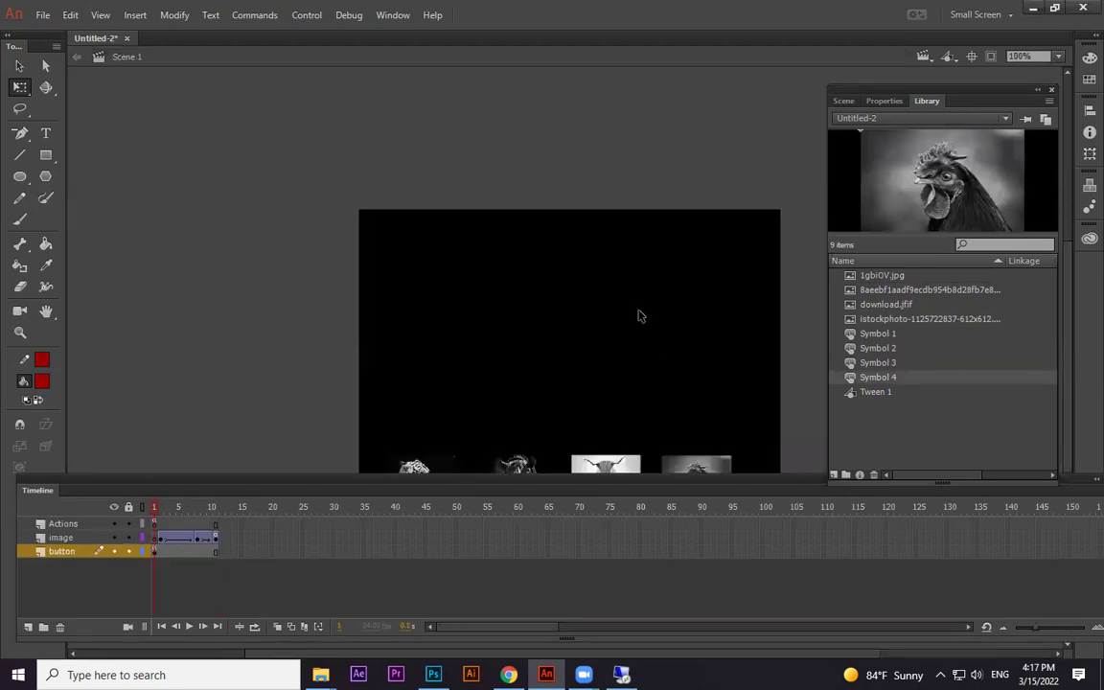
pyautogui.moveTo(640, 315); pyautogui.dragTo(593, 178)
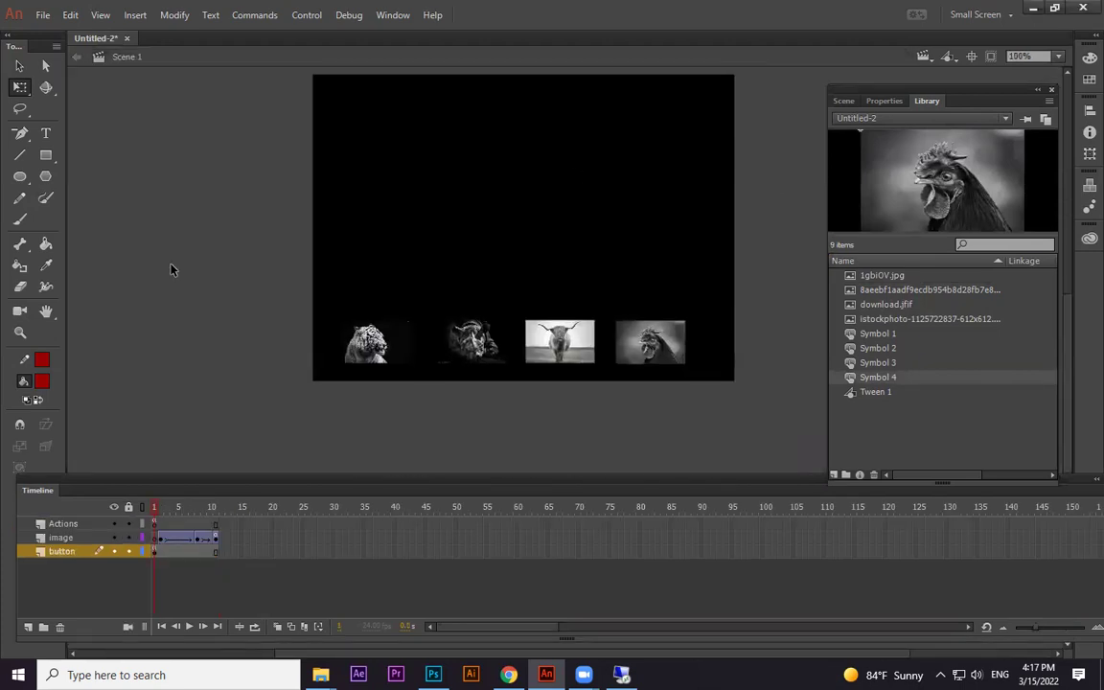
# Check the tiger animation at frame 5 and examine the bitmaps, button symbols and tween in the library.
pyautogui.click(178, 506)
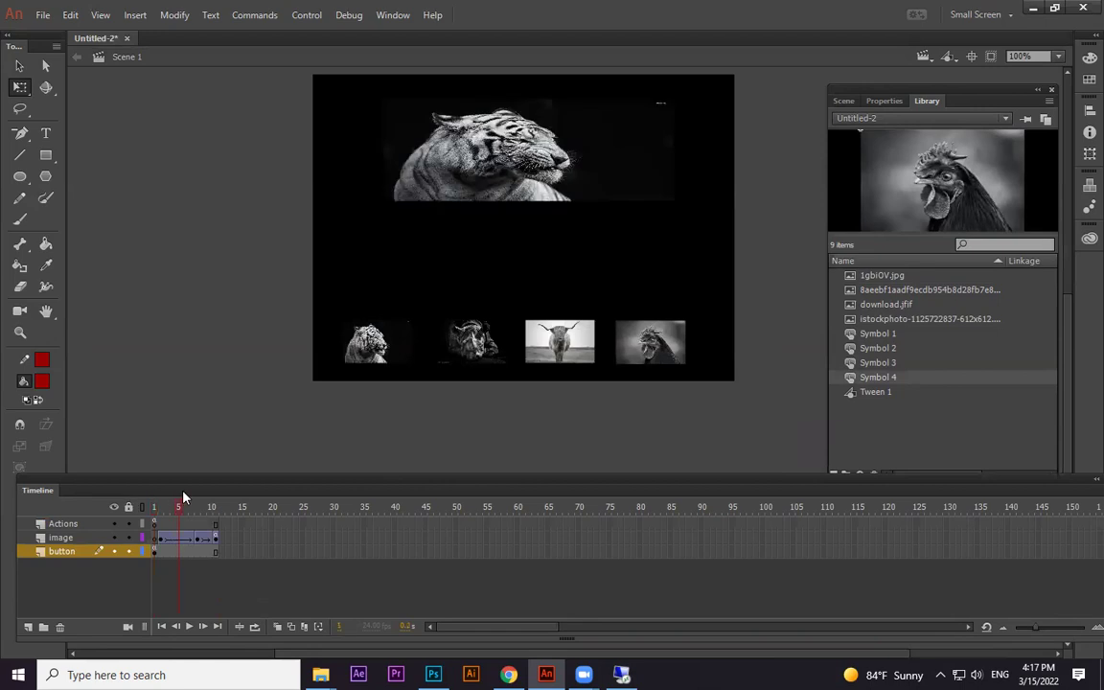
pyautogui.click(898, 277)
pyautogui.click(891, 289)
pyautogui.click(886, 304)
pyautogui.click(884, 318)
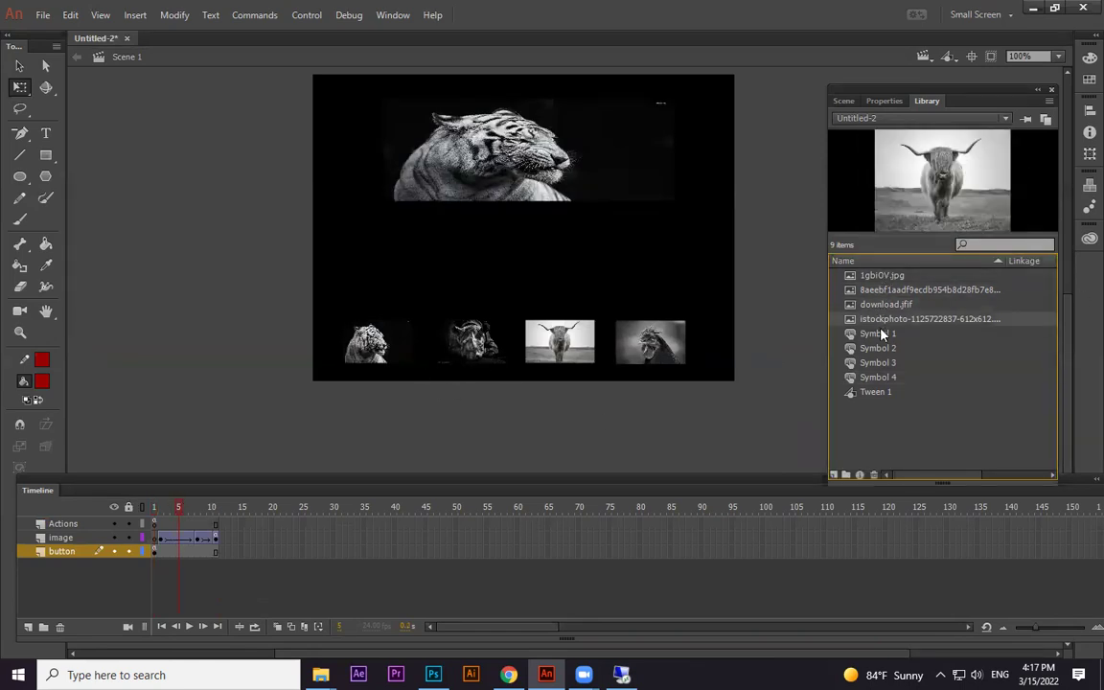
pyautogui.click(882, 335)
pyautogui.click(878, 377)
pyautogui.click(874, 393)
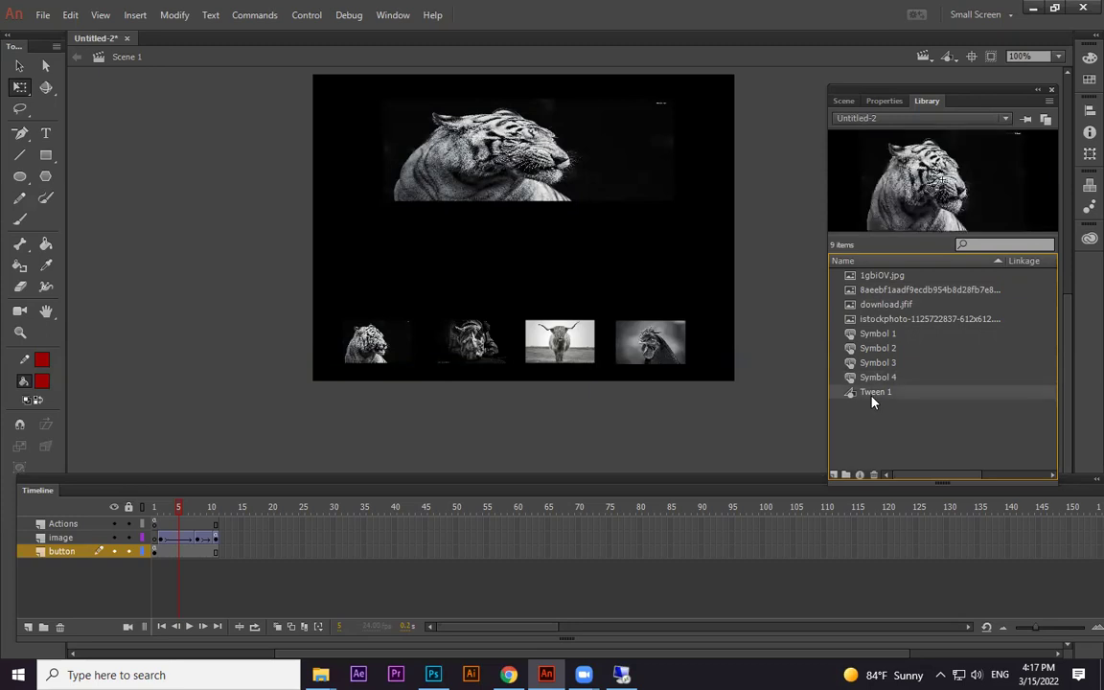
pyautogui.click(886, 319)
pyautogui.click(881, 304)
pyautogui.click(879, 289)
pyautogui.click(878, 277)
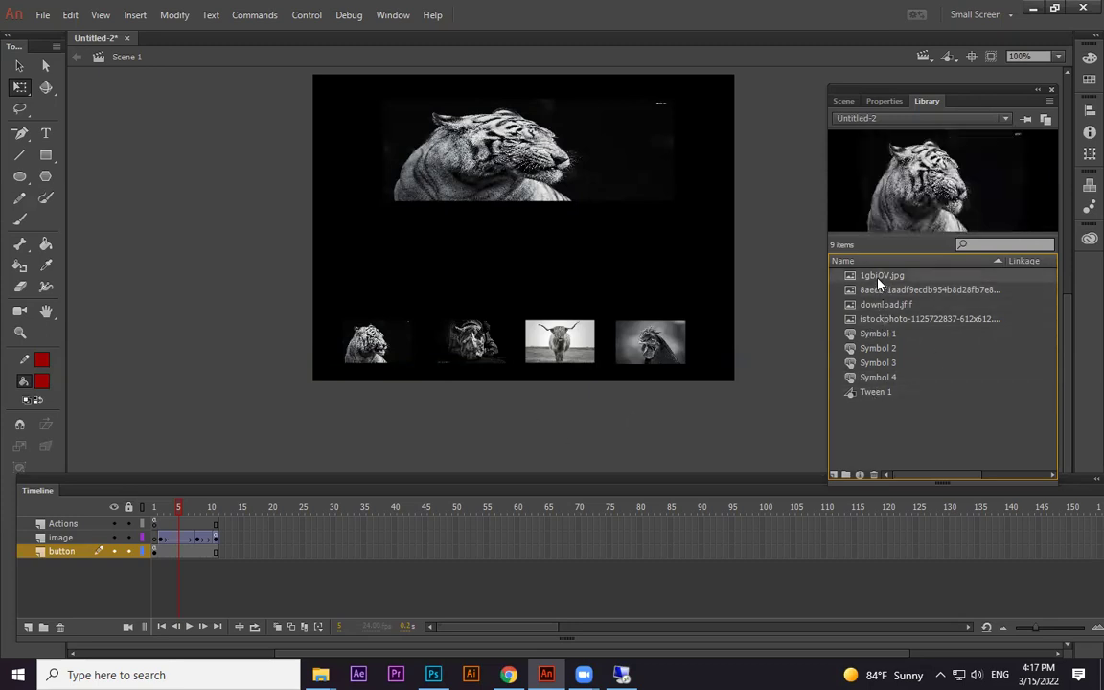
pyautogui.click(881, 335)
# Select all four thumbnail buttons and distribute them evenly by their horizontal centres with Align.
pyautogui.moveTo(699, 403); pyautogui.dragTo(652, 428)
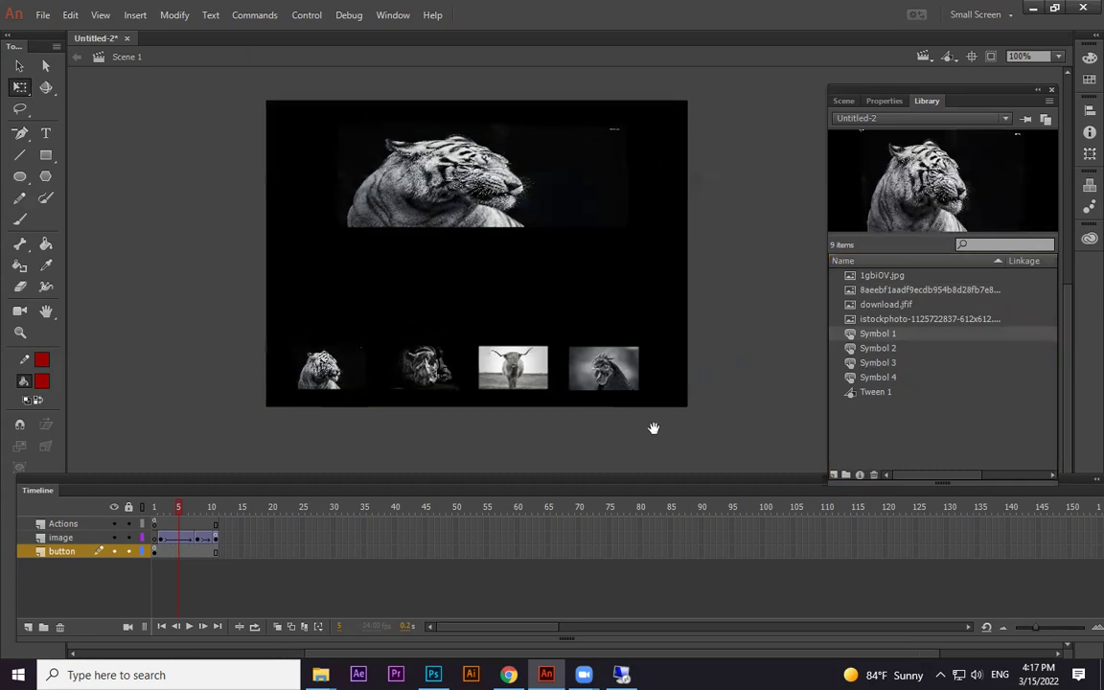
pyautogui.moveTo(704, 319); pyautogui.dragTo(251, 445)
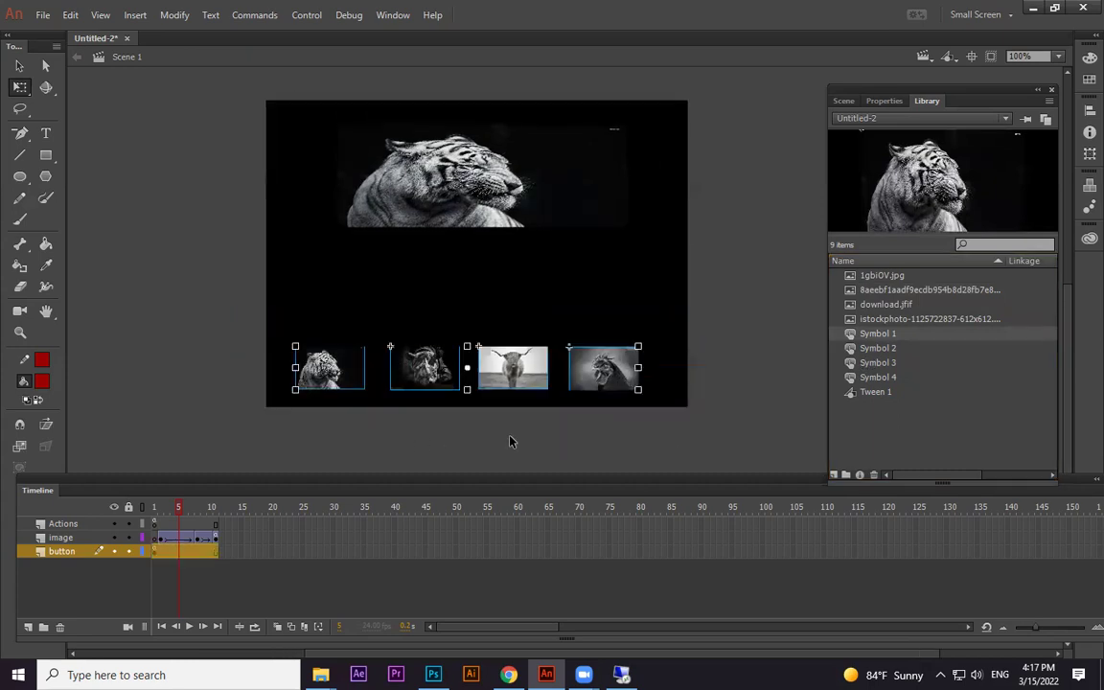
pyautogui.click(394, 15)
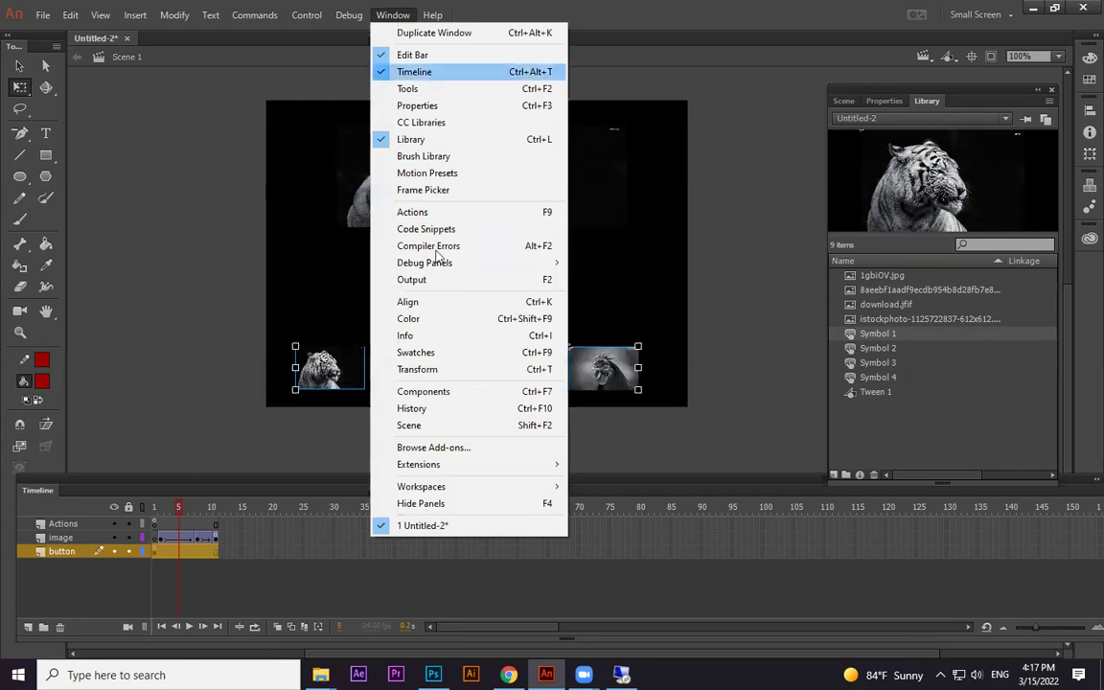
pyautogui.click(448, 302)
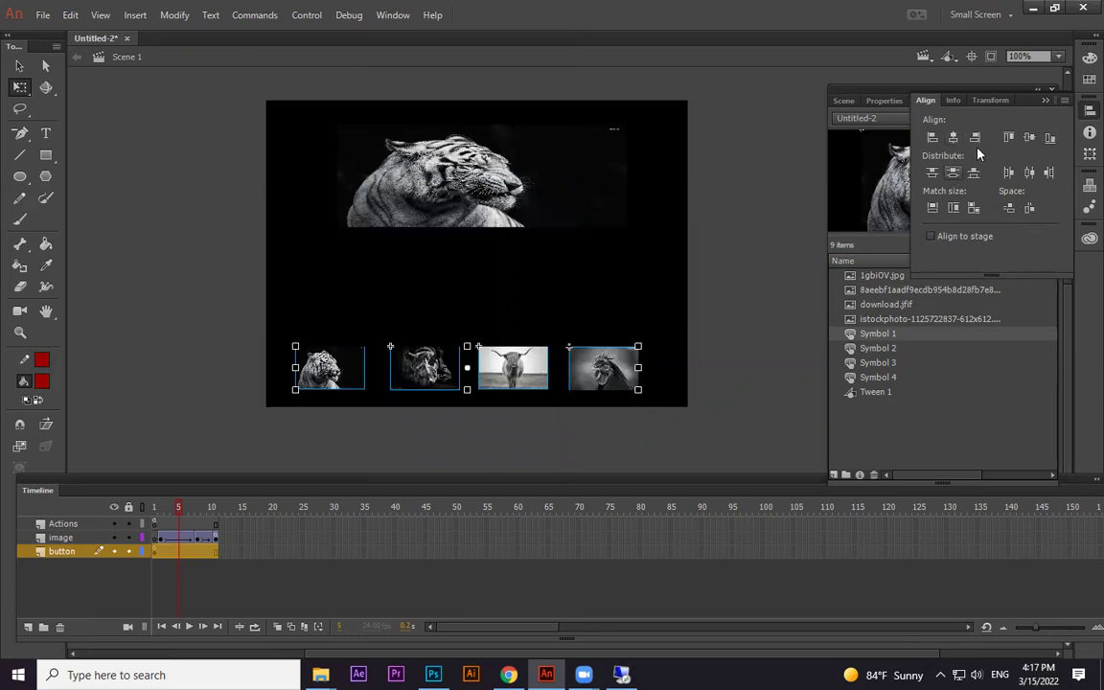
pyautogui.click(1032, 174)
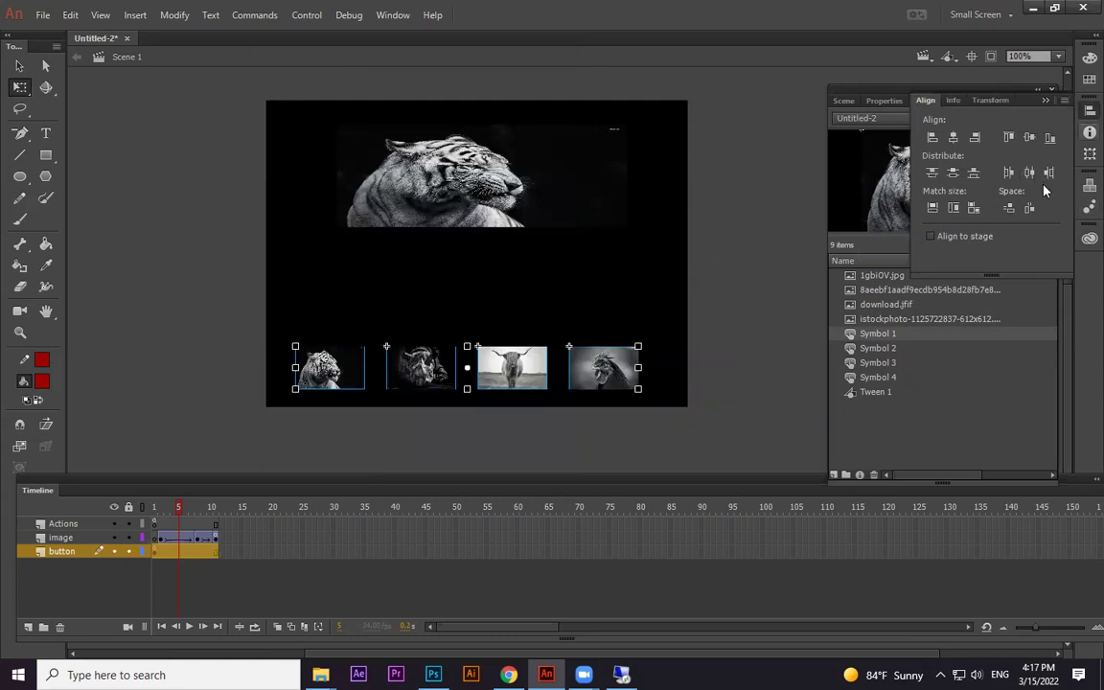
pyautogui.click(1046, 99)
pyautogui.click(393, 14)
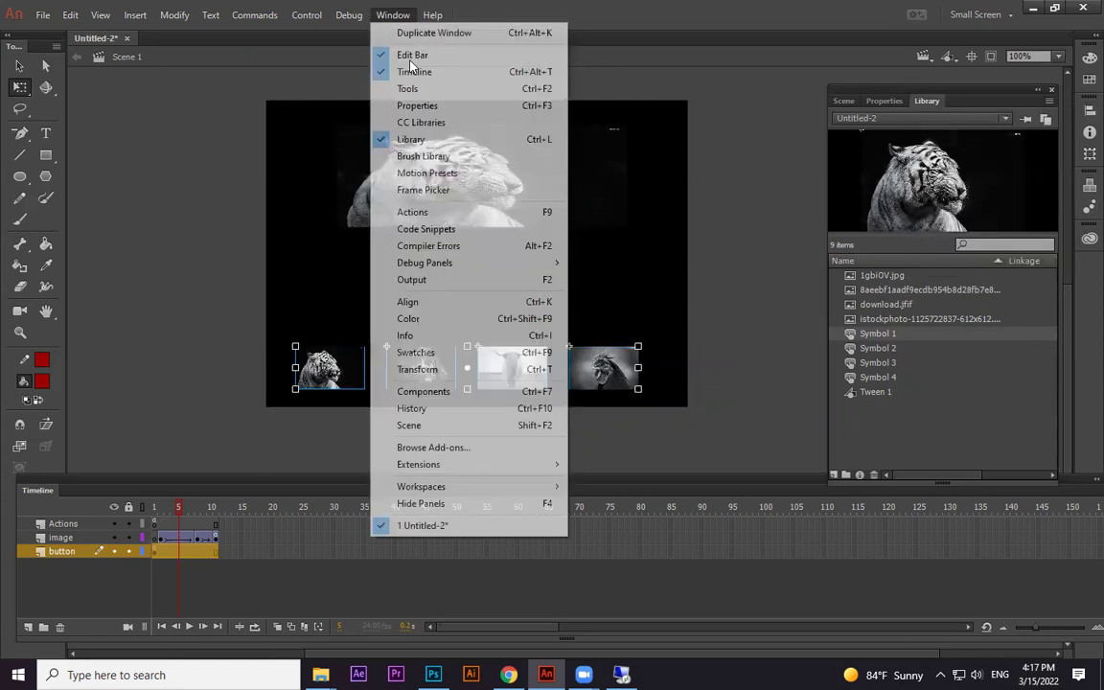
pyautogui.click(704, 316)
# Move the four thumbnail buttons together slightly right and down on the stage, and deselect them.
pyautogui.moveTo(681, 326); pyautogui.dragTo(289, 403)
pyautogui.moveTo(615, 378); pyautogui.dragTo(620, 382)
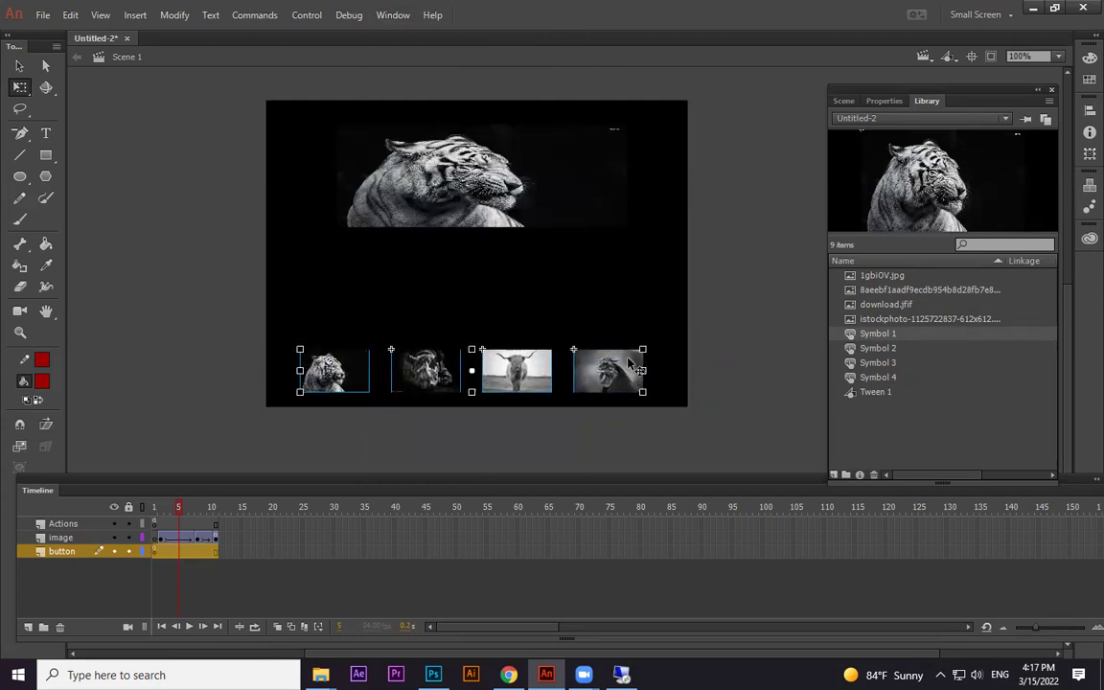
pyautogui.click(721, 268)
# Scrub through frames 1 to 11 to review the tiger animation and its last keyframe on the image layer.
pyautogui.moveTo(183, 512); pyautogui.dragTo(212, 500)
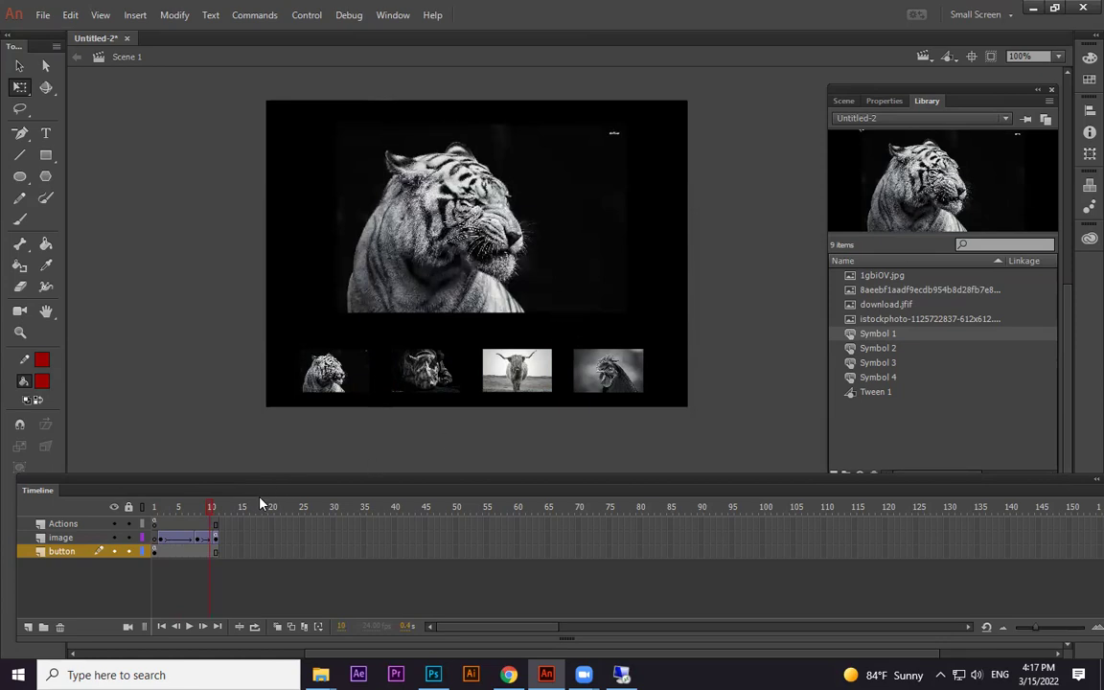
pyautogui.moveTo(196, 508); pyautogui.dragTo(145, 513)
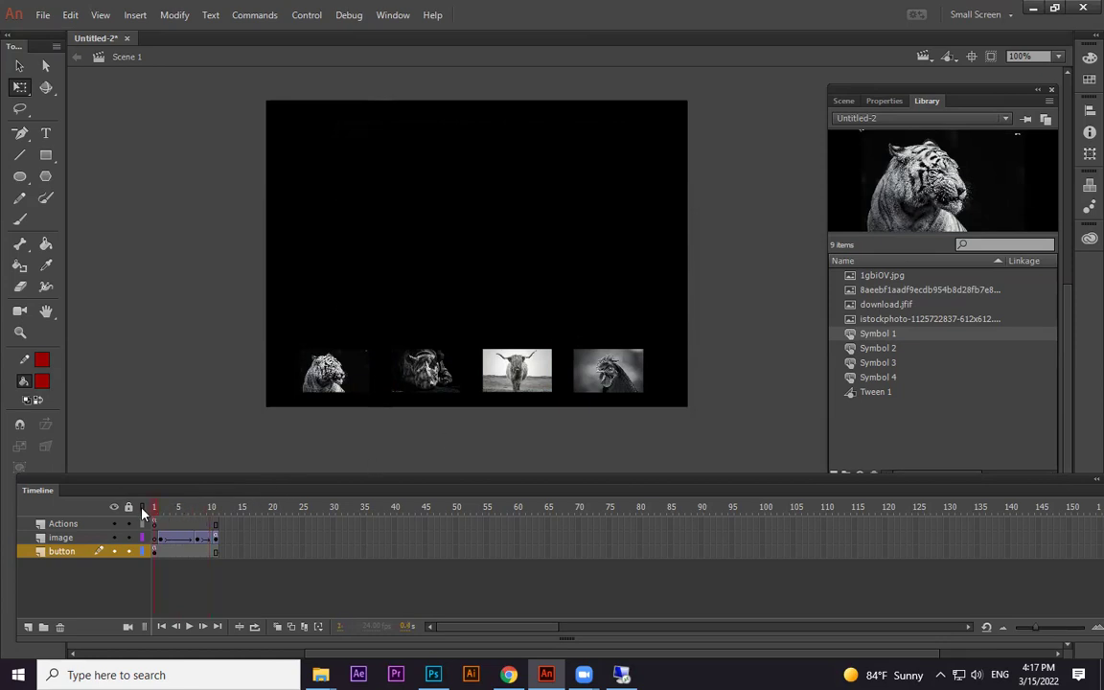
pyautogui.click(156, 526)
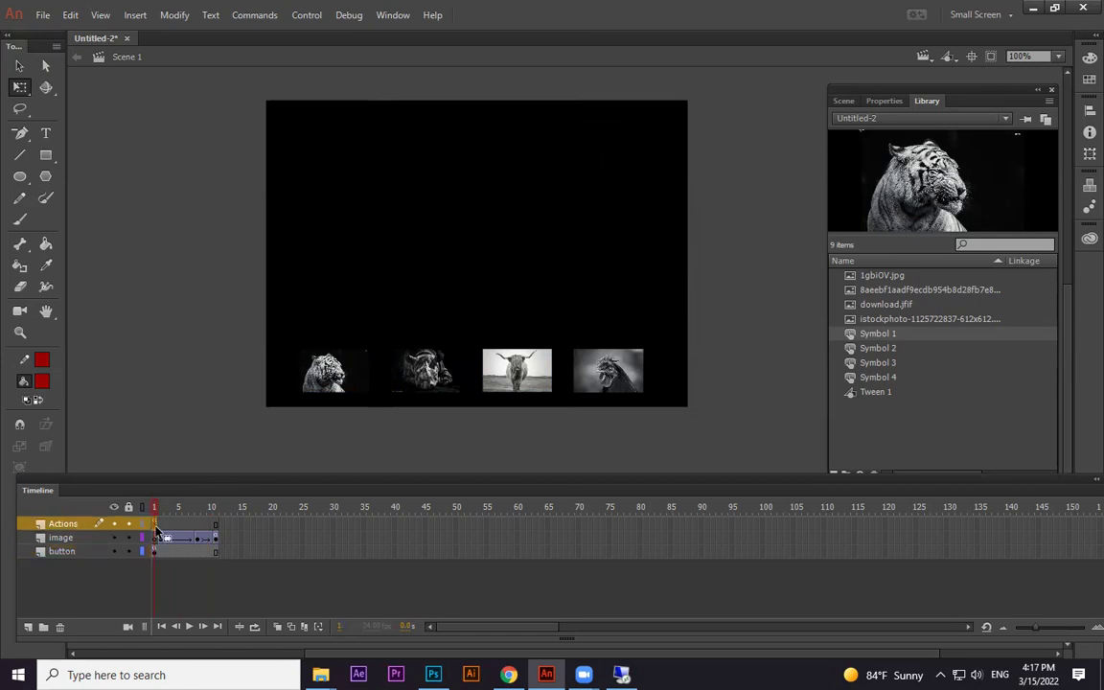
pyautogui.click(165, 507)
pyautogui.moveTo(165, 509); pyautogui.dragTo(212, 509)
pyautogui.click(218, 544)
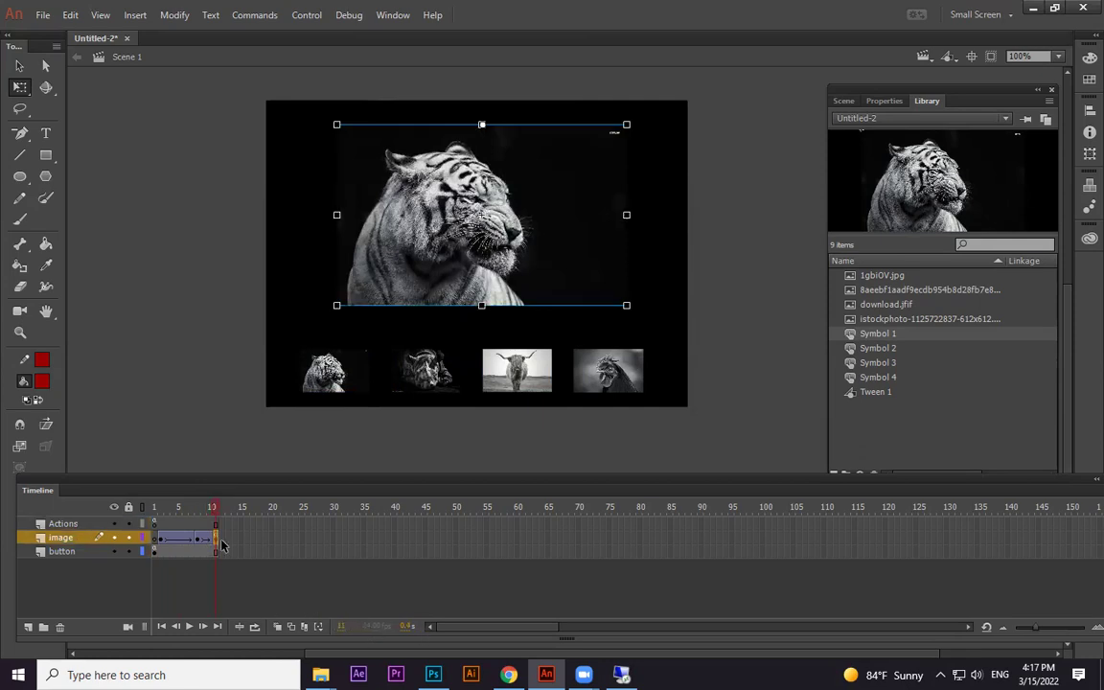
pyautogui.moveTo(178, 508); pyautogui.dragTo(224, 512)
pyautogui.click(218, 544)
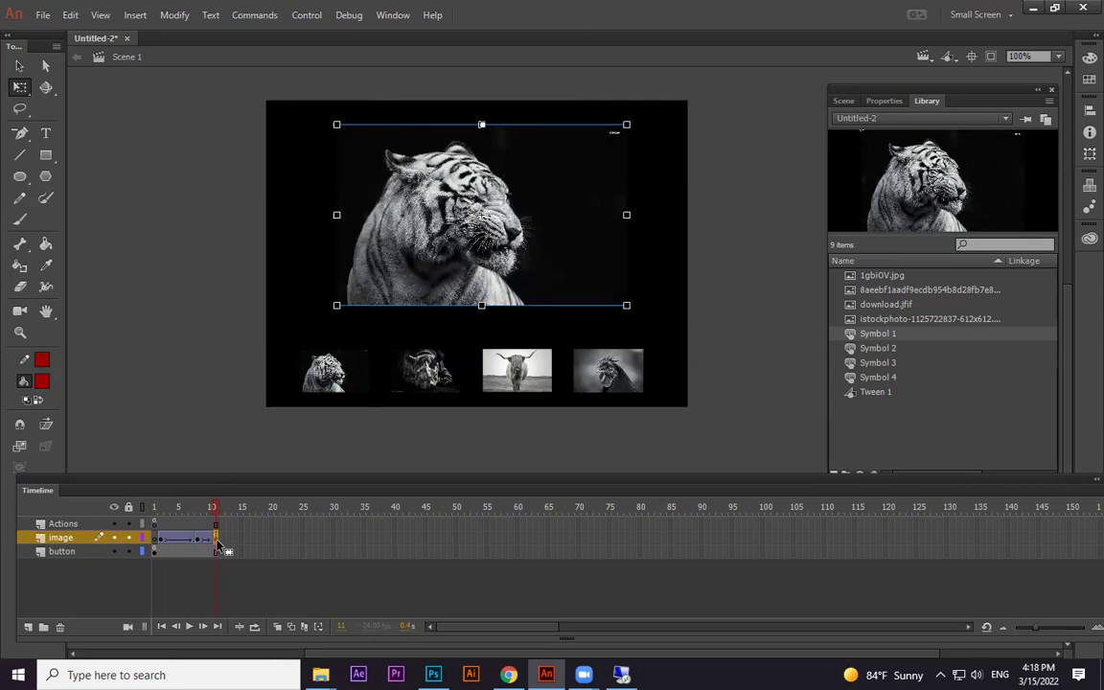
# Insert a keyframe at frame 12 of the image layer, right after the tiger animation.
pyautogui.click(283, 551)
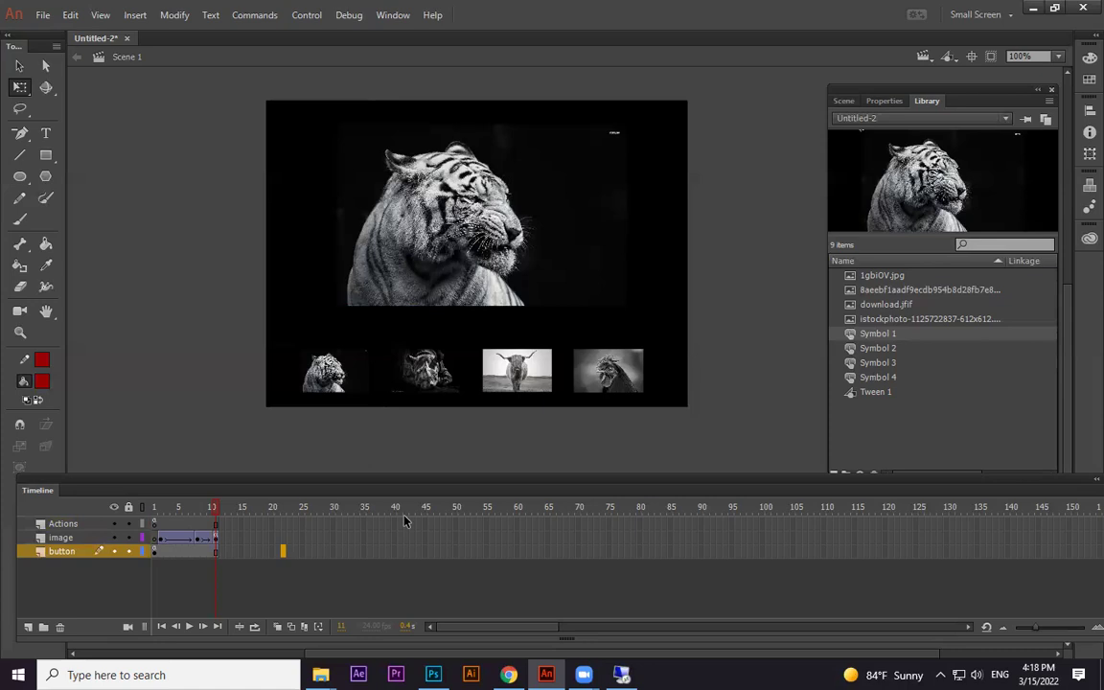
pyautogui.moveTo(283, 551); pyautogui.dragTo(227, 543)
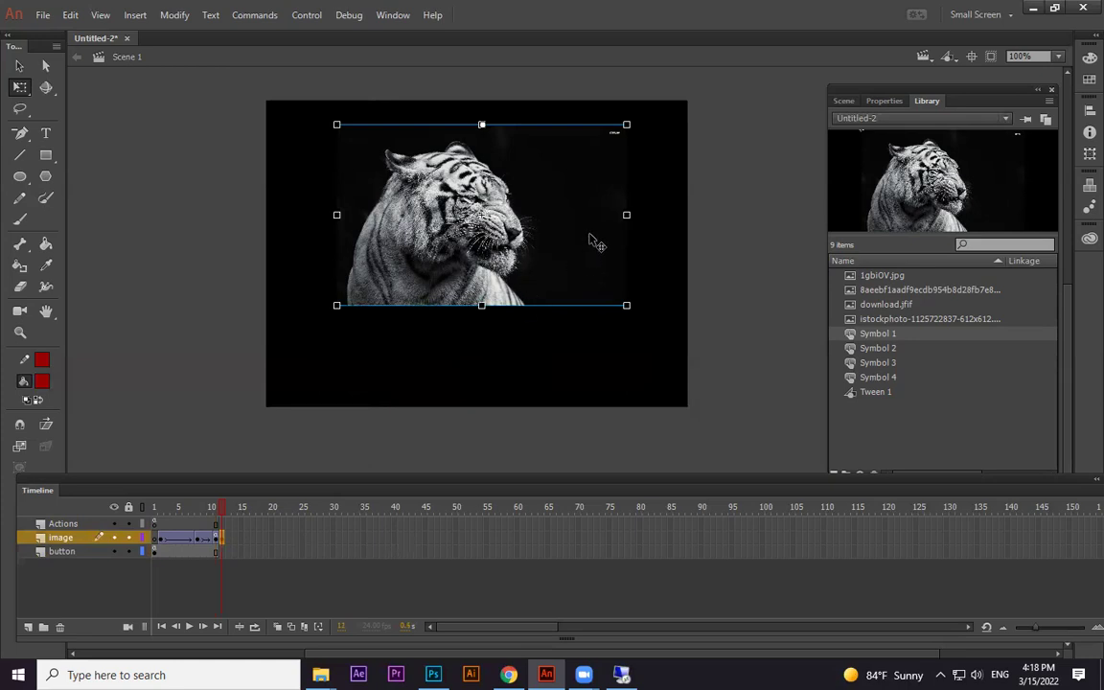
# Delete the tiger picture from frame 12 of the image layer and extend the button layer to frame 60.
pyautogui.press('Delete')
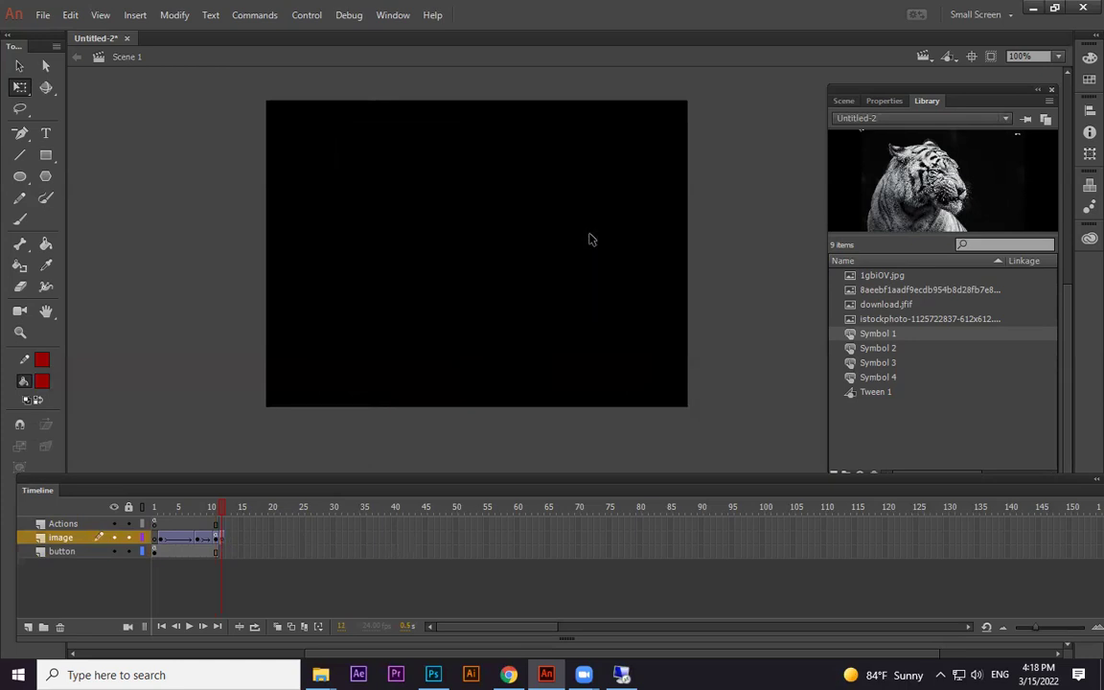
pyautogui.click(155, 551)
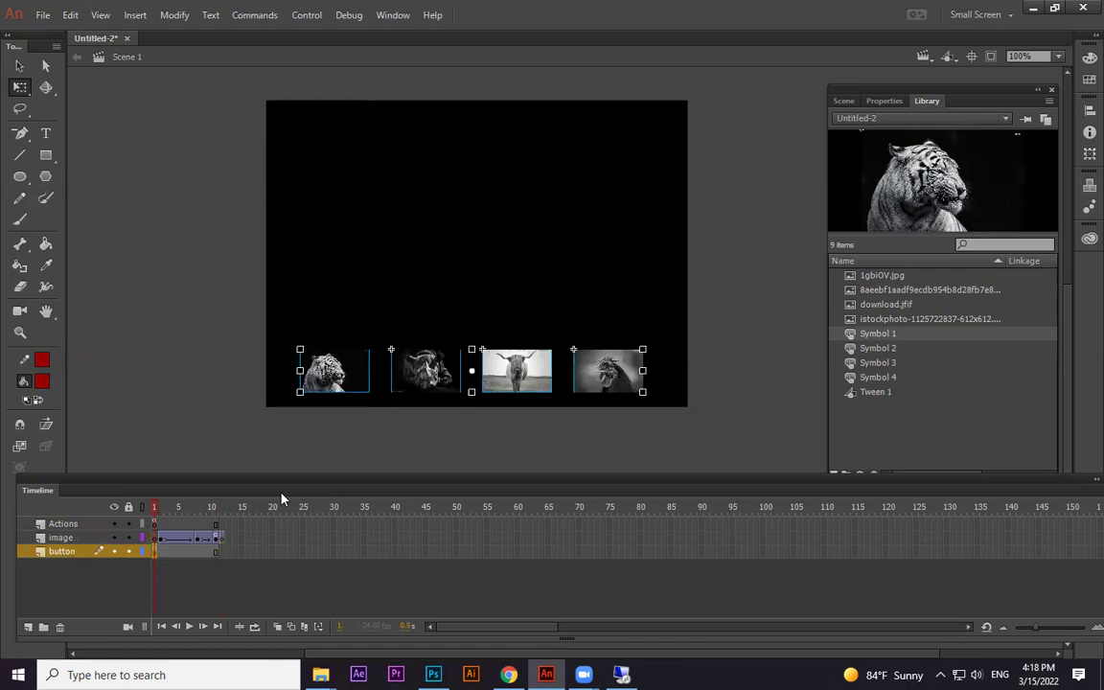
pyautogui.click(221, 537)
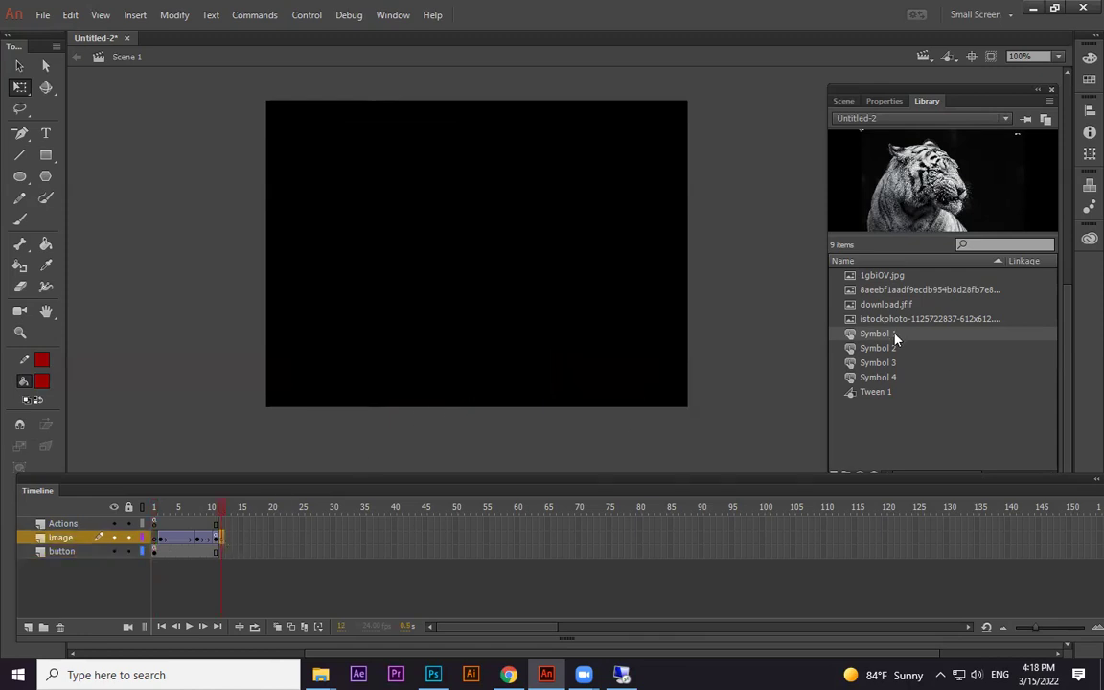
pyautogui.click(204, 553)
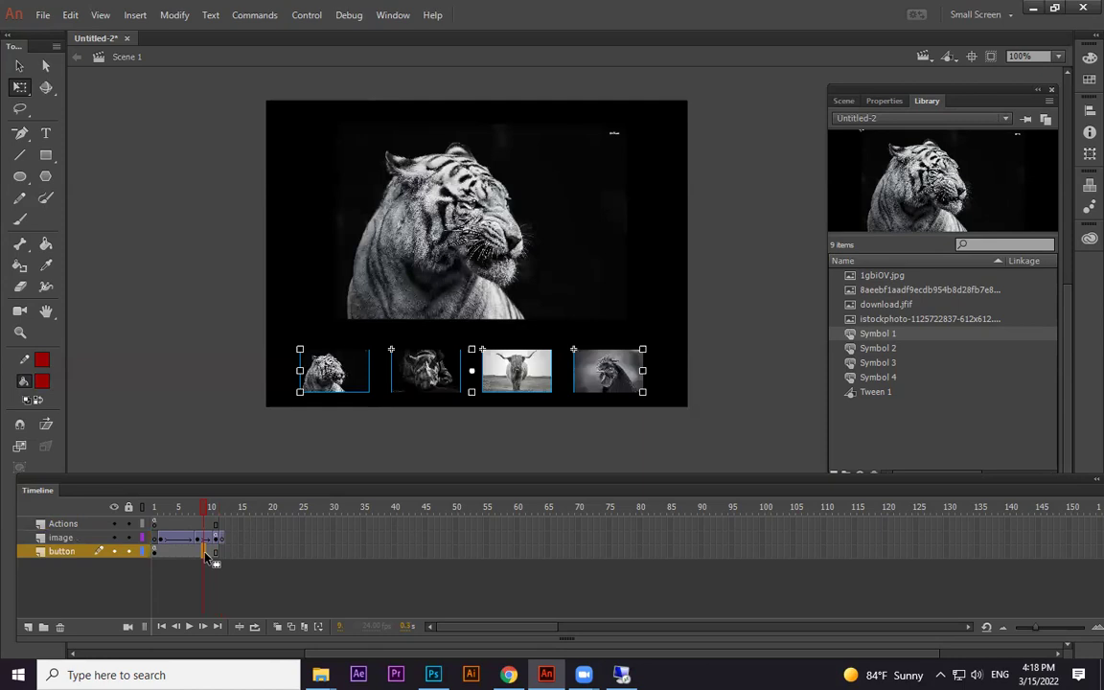
pyautogui.press('F5')
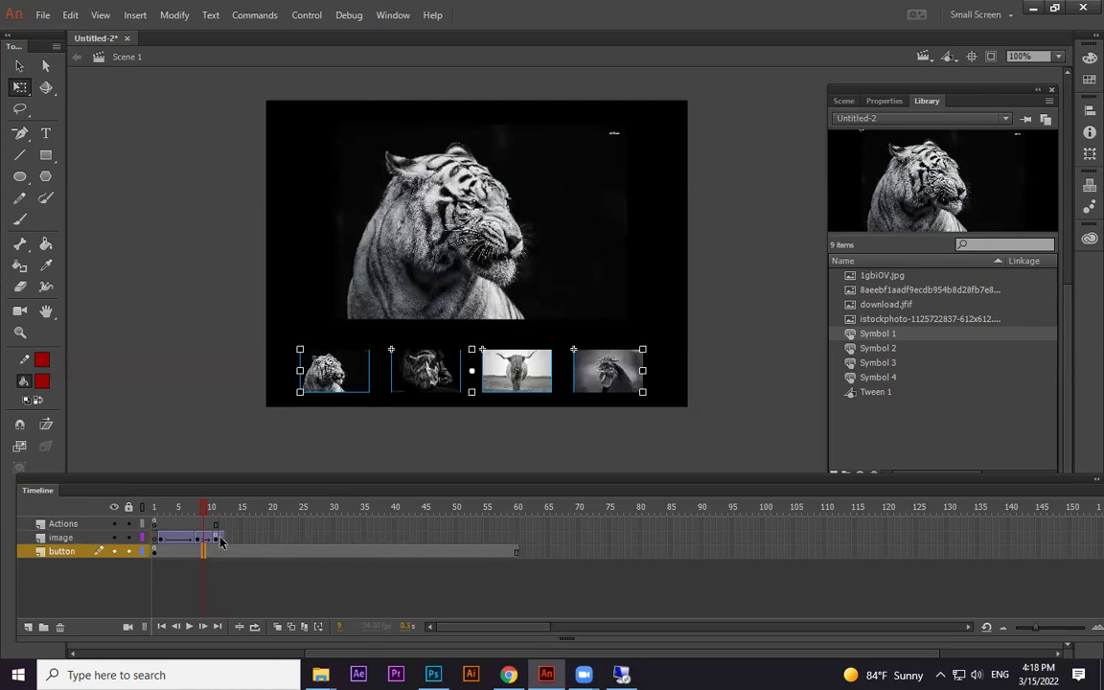
# Place the rhino bitmap from the library on frame 12 of the image layer and scale it down to fit above the thumbnails.
pyautogui.click(223, 538)
pyautogui.click(875, 293)
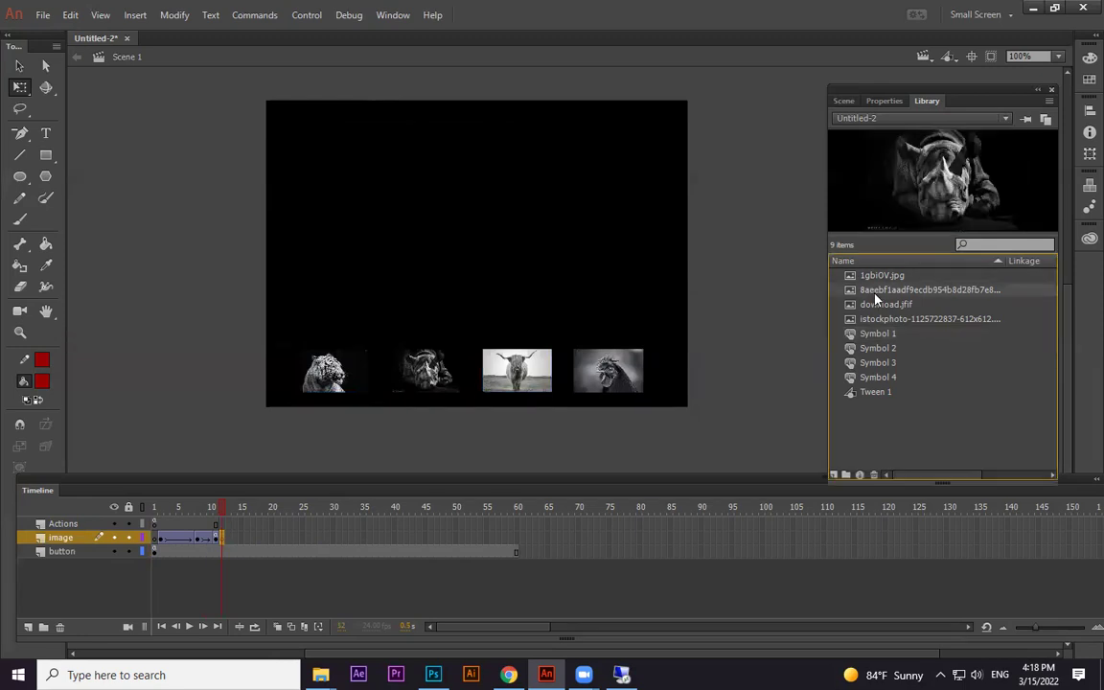
pyautogui.moveTo(878, 295); pyautogui.dragTo(466, 210)
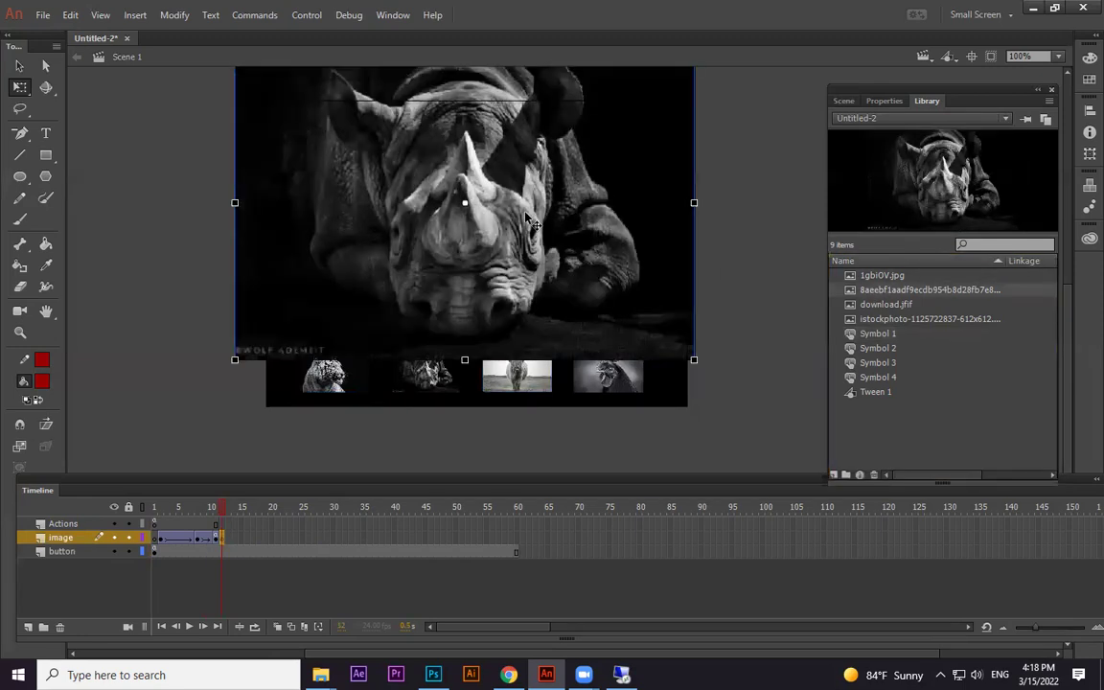
pyautogui.moveTo(629, 239); pyautogui.dragTo(675, 276)
pyautogui.moveTo(737, 84); pyautogui.dragTo(684, 142)
pyautogui.moveTo(547, 314); pyautogui.dragTo(520, 300)
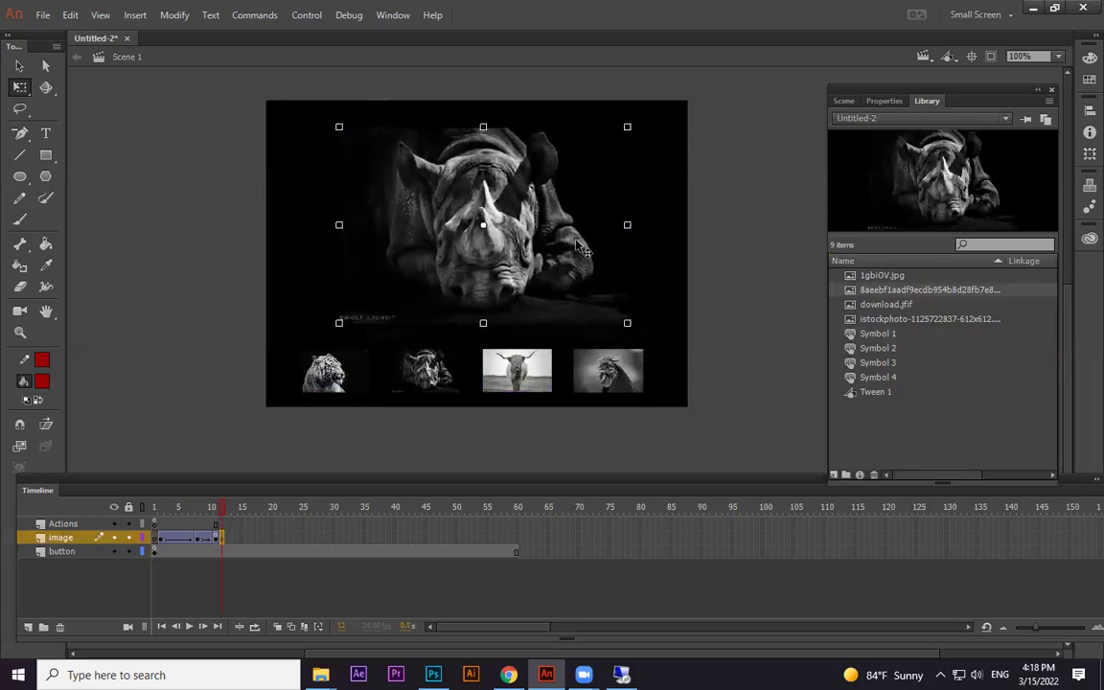
# Turn on onion skinning, shrink the rhino picture slightly to match the tiger's position, nudge it up, and deselect it.
pyautogui.click(278, 628)
pyautogui.moveTo(584, 259)
pyautogui.mouseDown()
pyautogui.moveTo(696, 268)
pyautogui.moveTo(582, 257)
pyautogui.mouseUp()
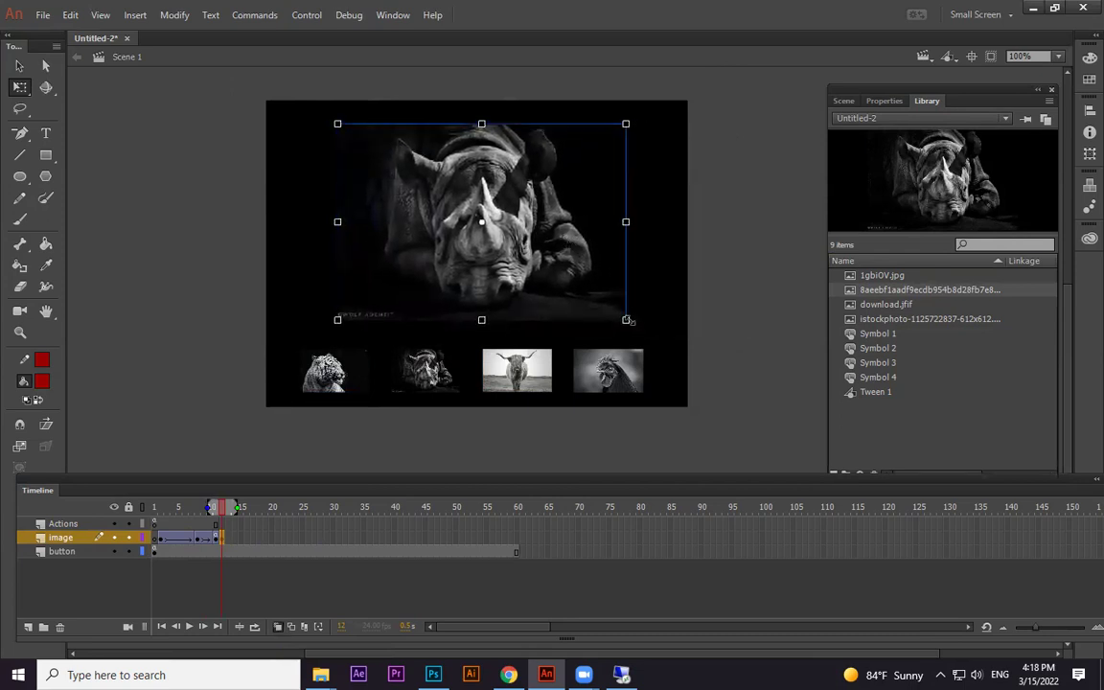
pyautogui.moveTo(625, 318); pyautogui.dragTo(624, 314)
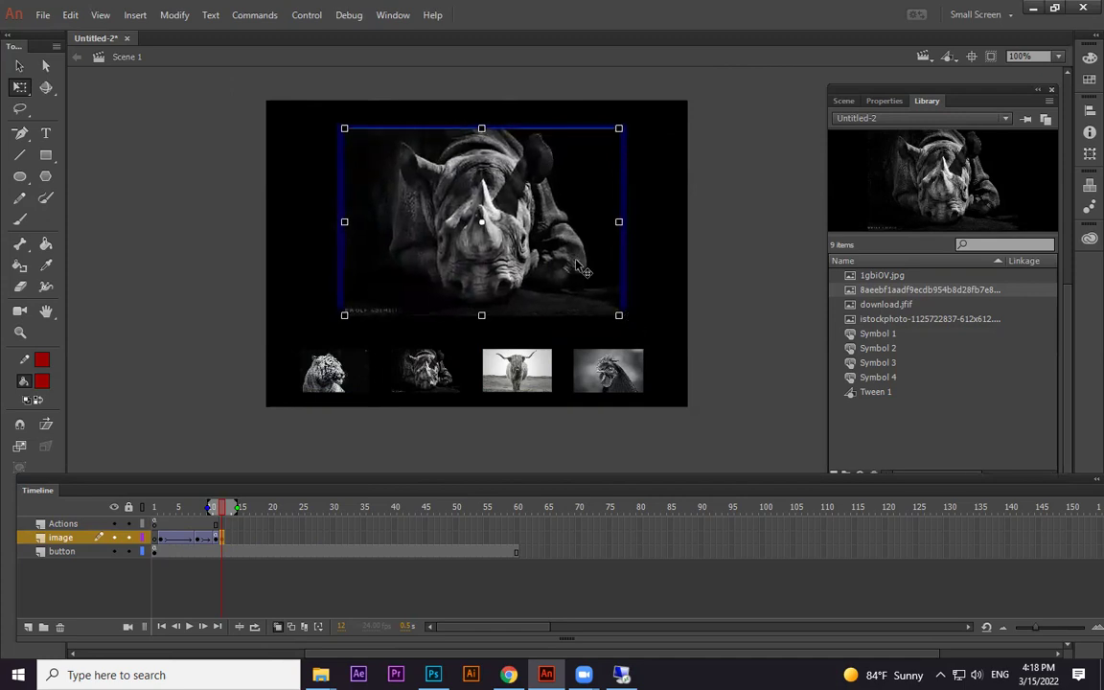
pyautogui.press('Up')
pyautogui.press('Up')
pyautogui.press('Up')
pyautogui.press('Up')
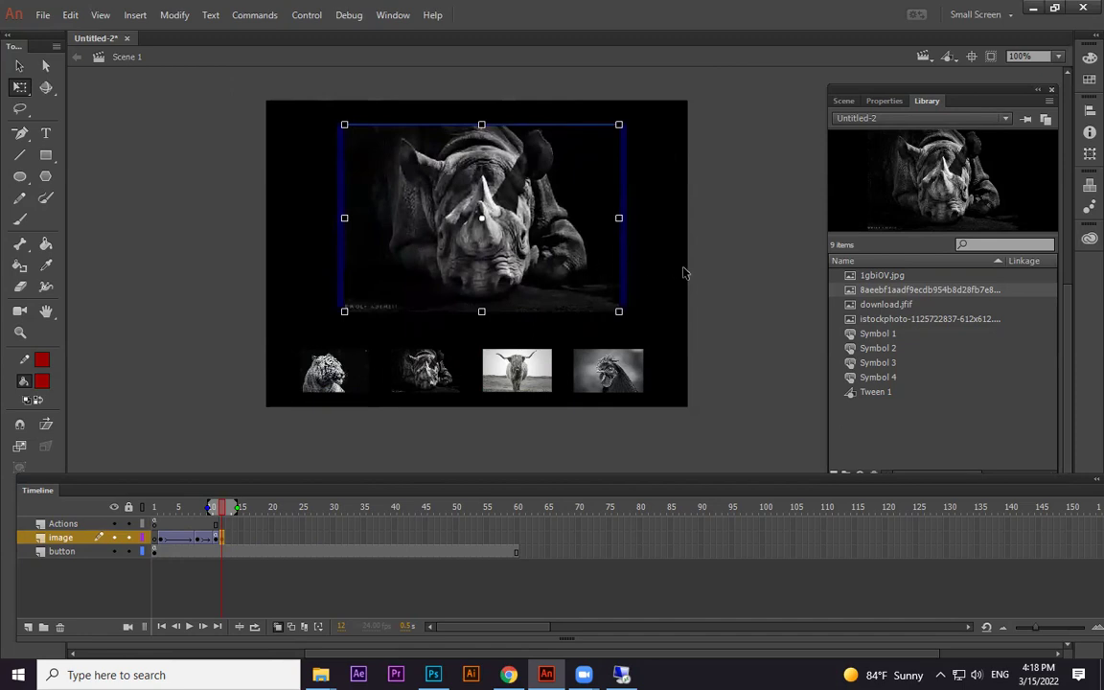
pyautogui.click(755, 259)
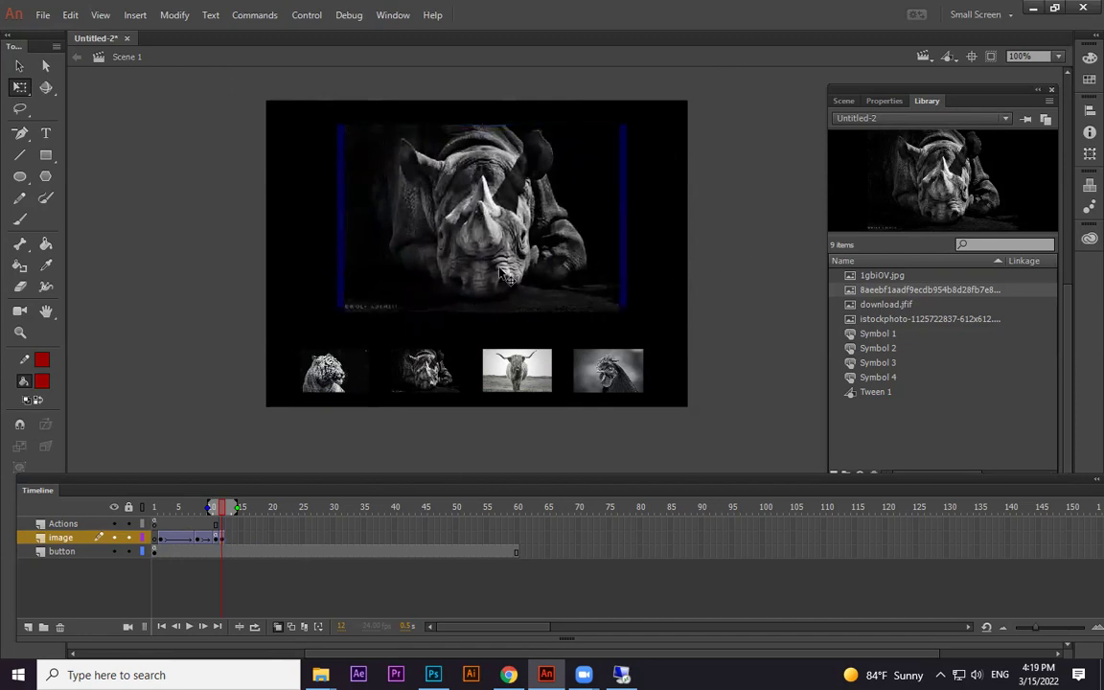
pyautogui.click(222, 539)
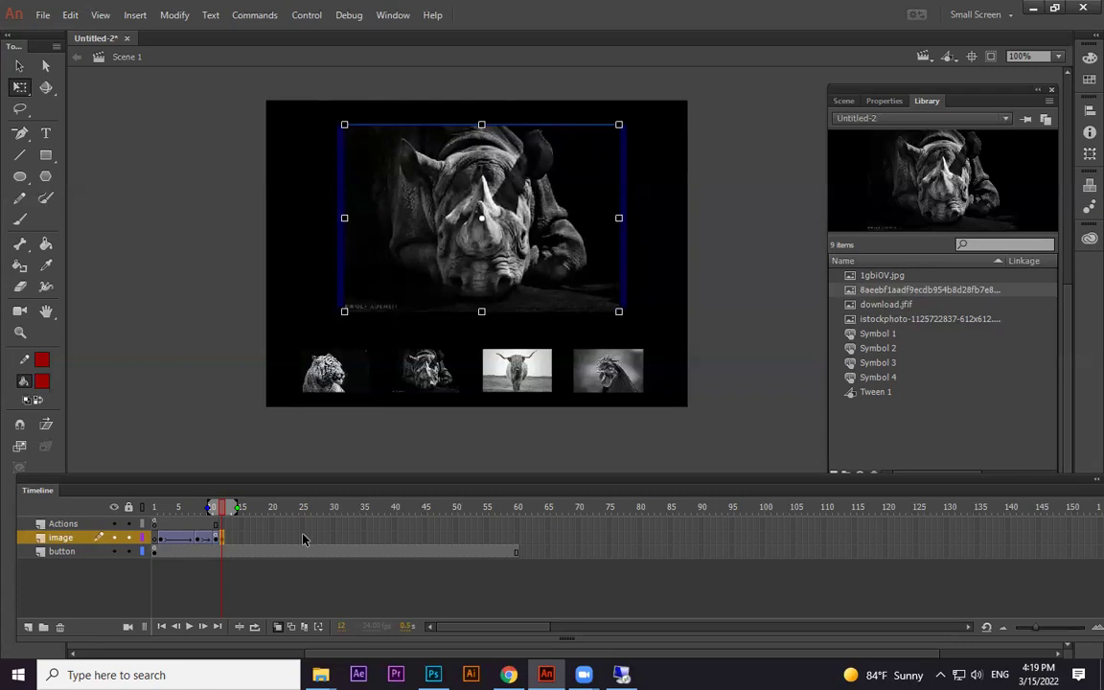
pyautogui.click(276, 538)
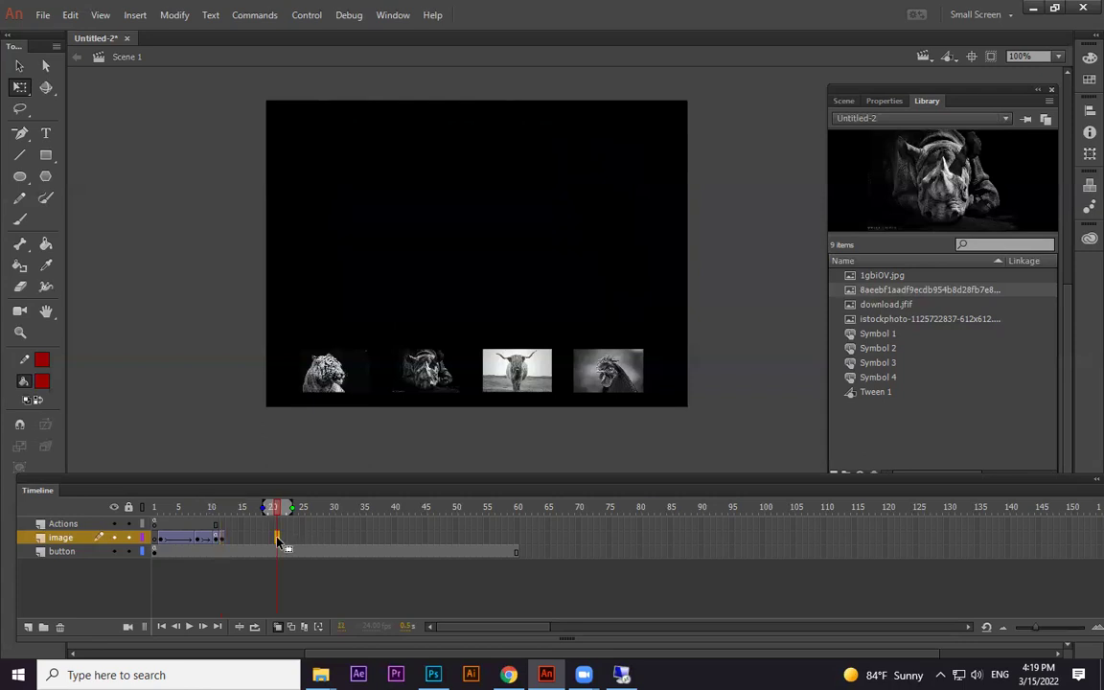
pyautogui.press('F6')
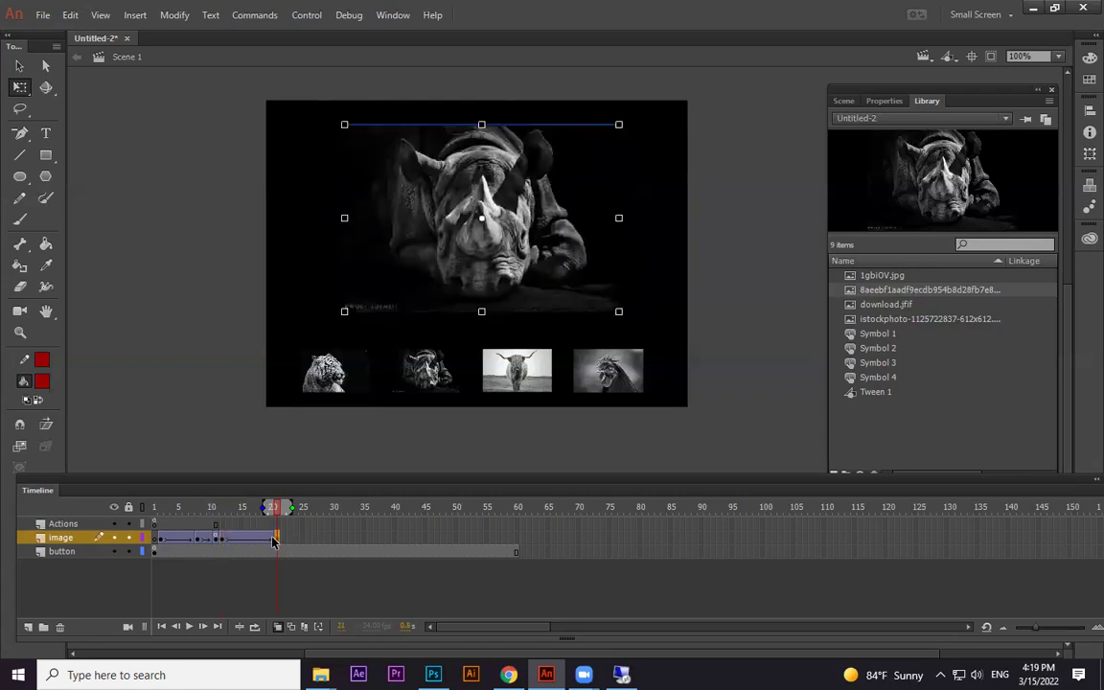
pyautogui.hotkey('ctrl', 'z')
# Move the rhino's transformation point to its lower-left corner at frame 12 and replace the frame's tween with a classic tween.
pyautogui.click(223, 541)
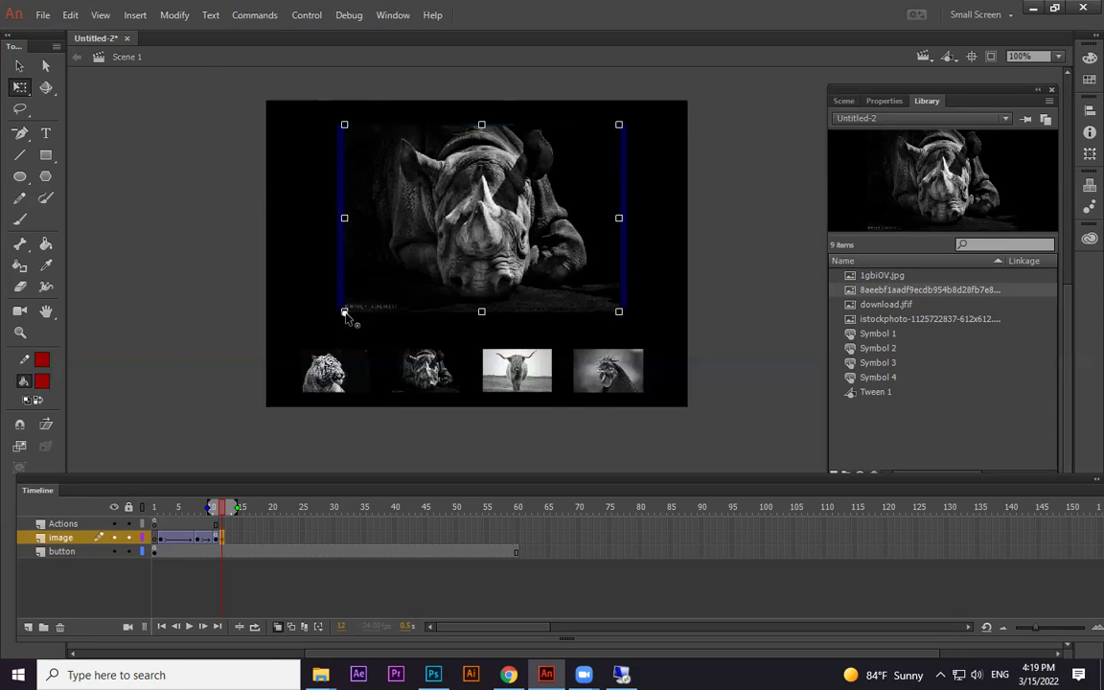
pyautogui.rightClick(223, 542)
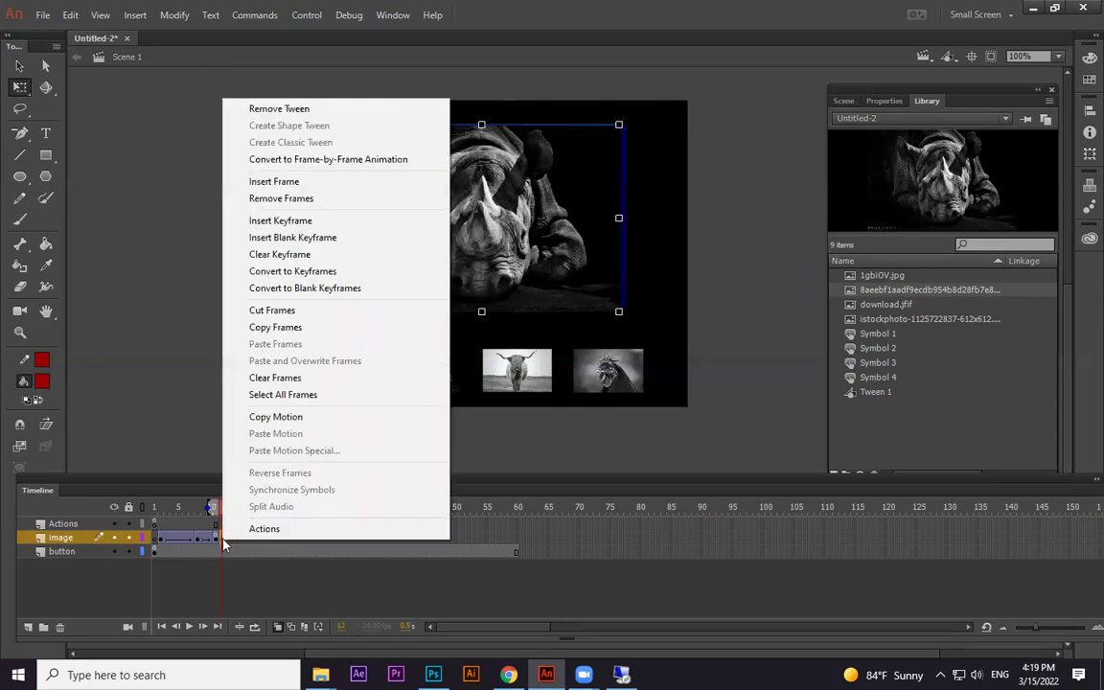
pyautogui.click(287, 109)
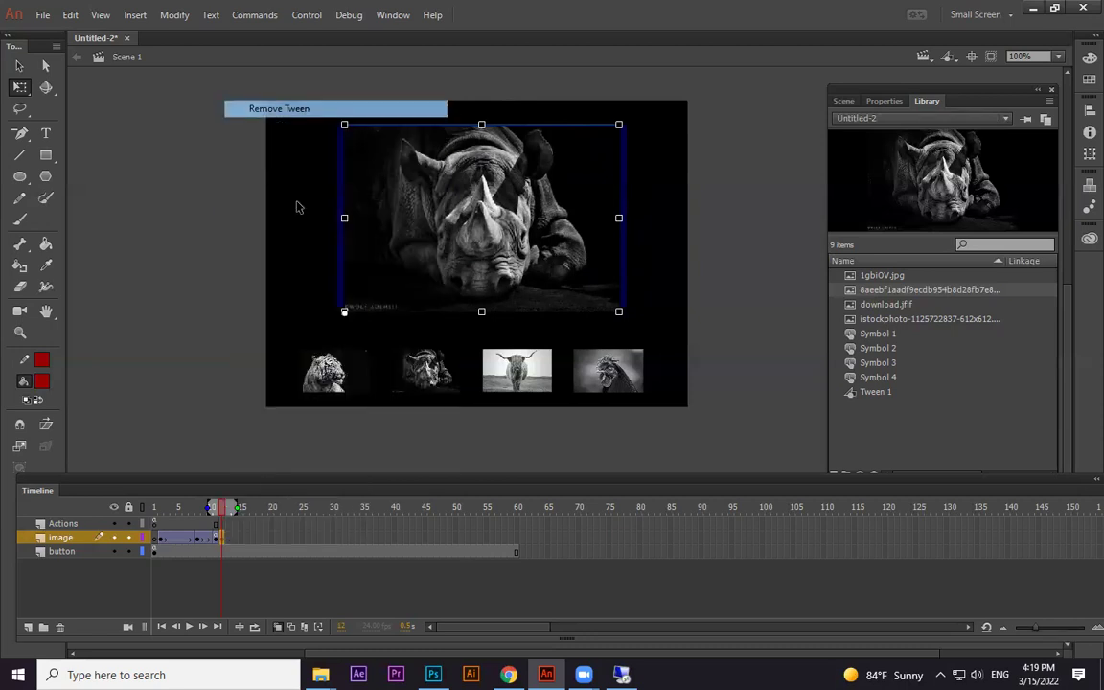
pyautogui.rightClick(222, 543)
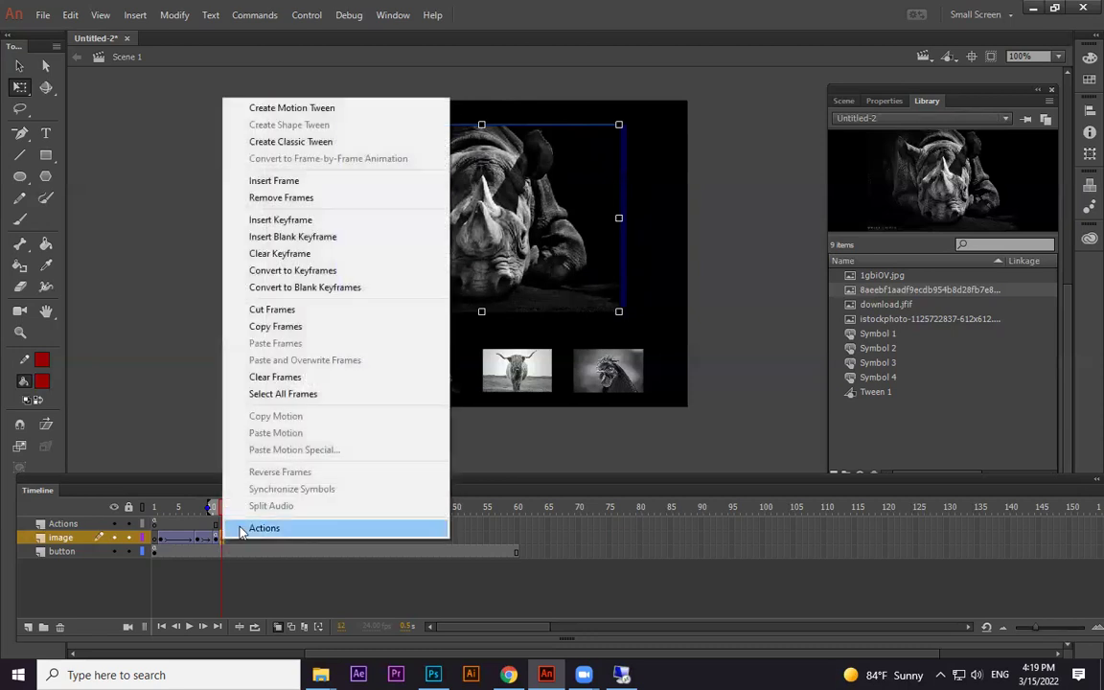
pyautogui.click(304, 141)
# Insert a keyframe at frame 22, set the rhino's transformation point to its lower-left corner there, and scrub through the tween.
pyautogui.click(286, 540)
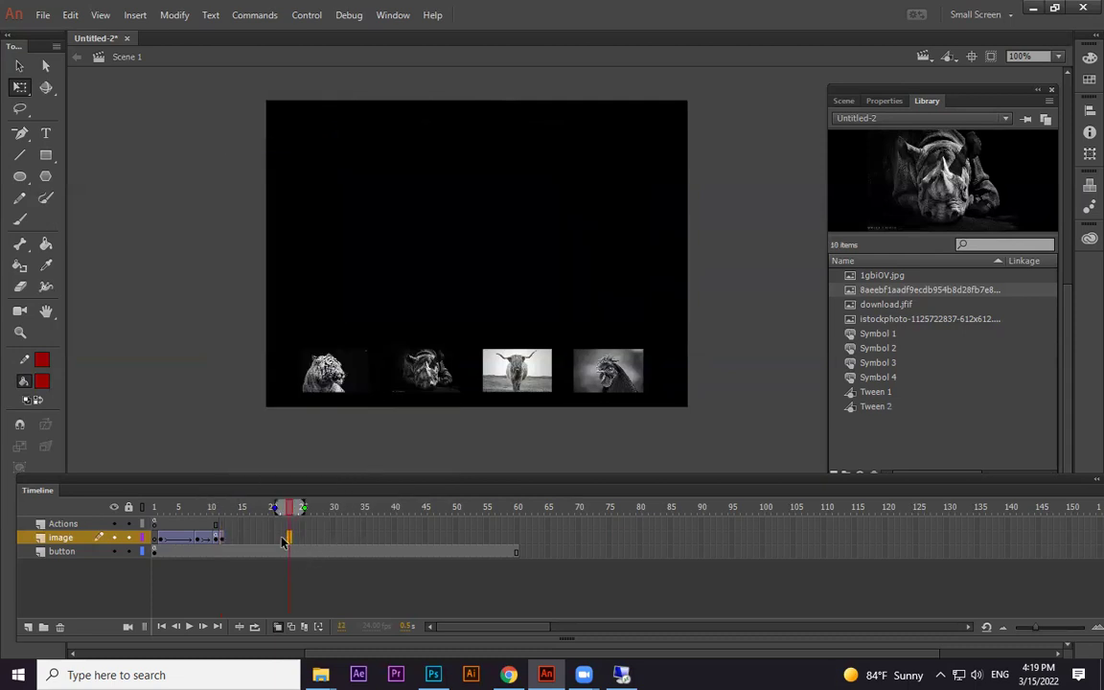
pyautogui.press('F6')
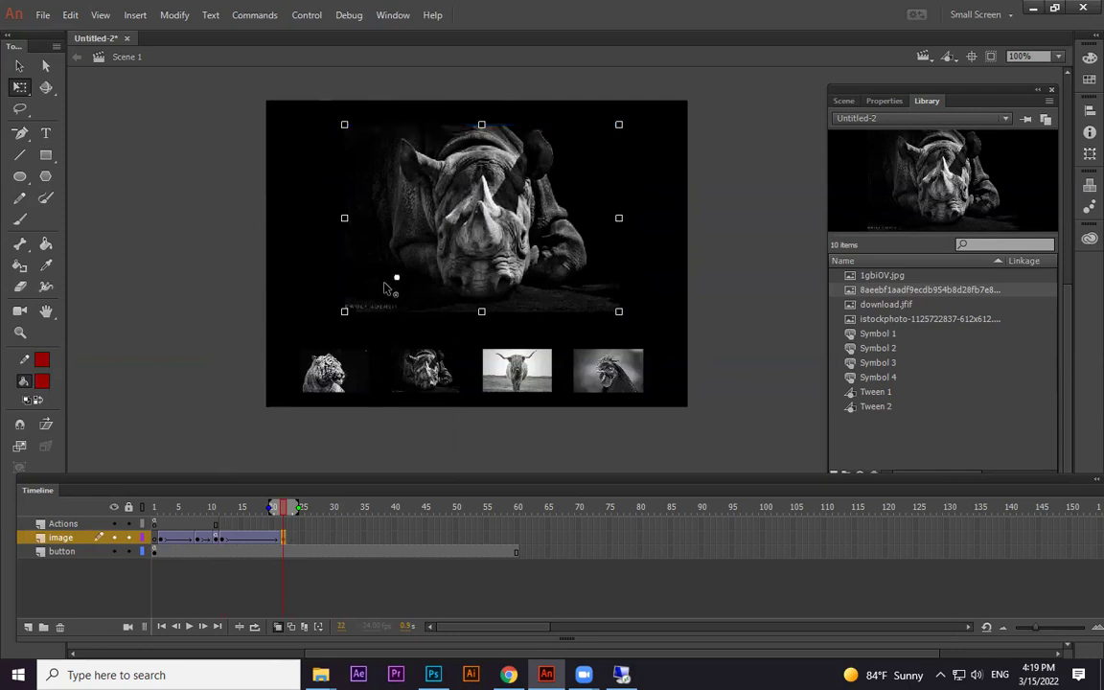
pyautogui.click(344, 311)
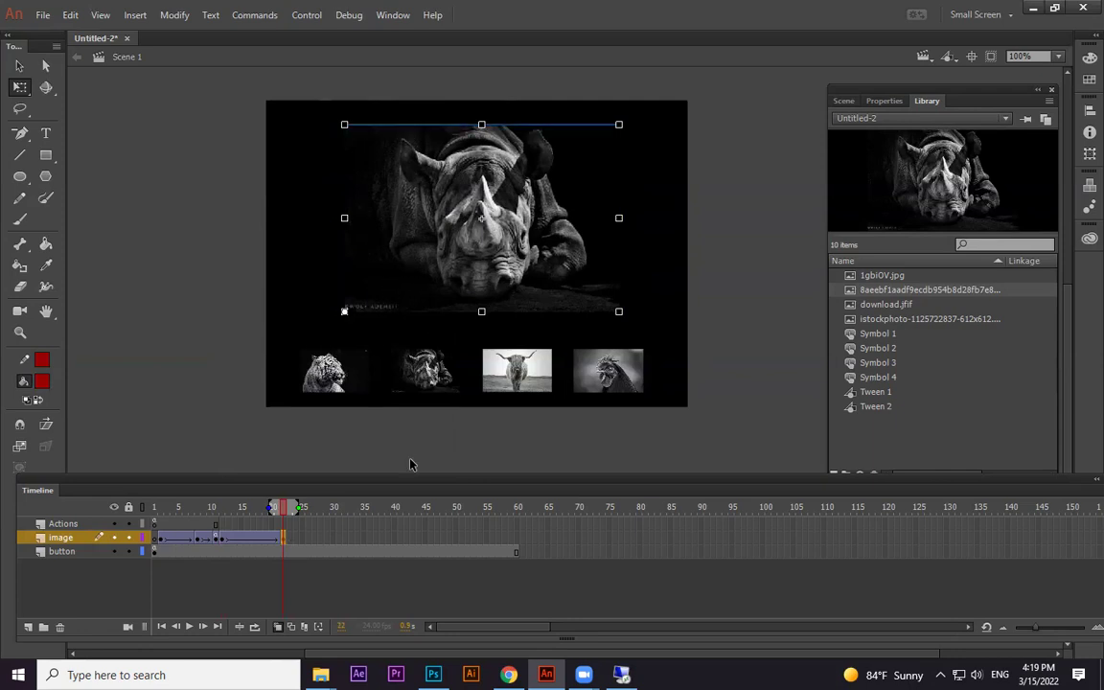
pyautogui.click(254, 543)
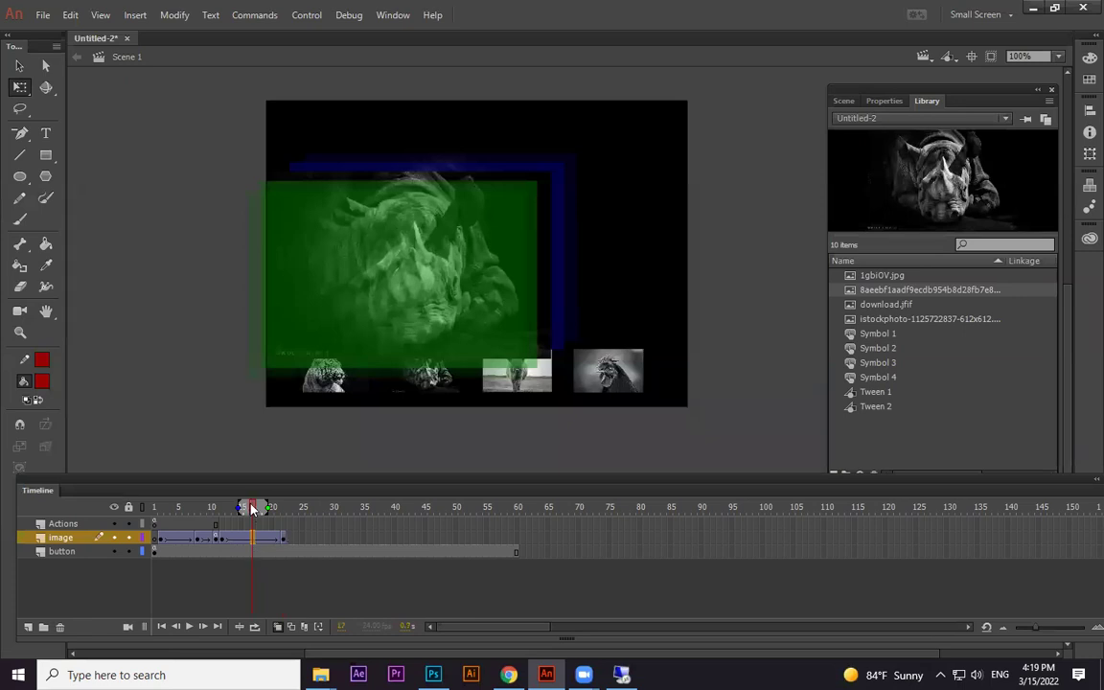
pyautogui.click(214, 508)
pyautogui.moveTo(214, 509); pyautogui.dragTo(241, 512)
# Remove the image layer's frames after frame 12 to discard the faulty rhino tween.
pyautogui.moveTo(302, 543); pyautogui.dragTo(232, 543)
pyautogui.rightClick(233, 543)
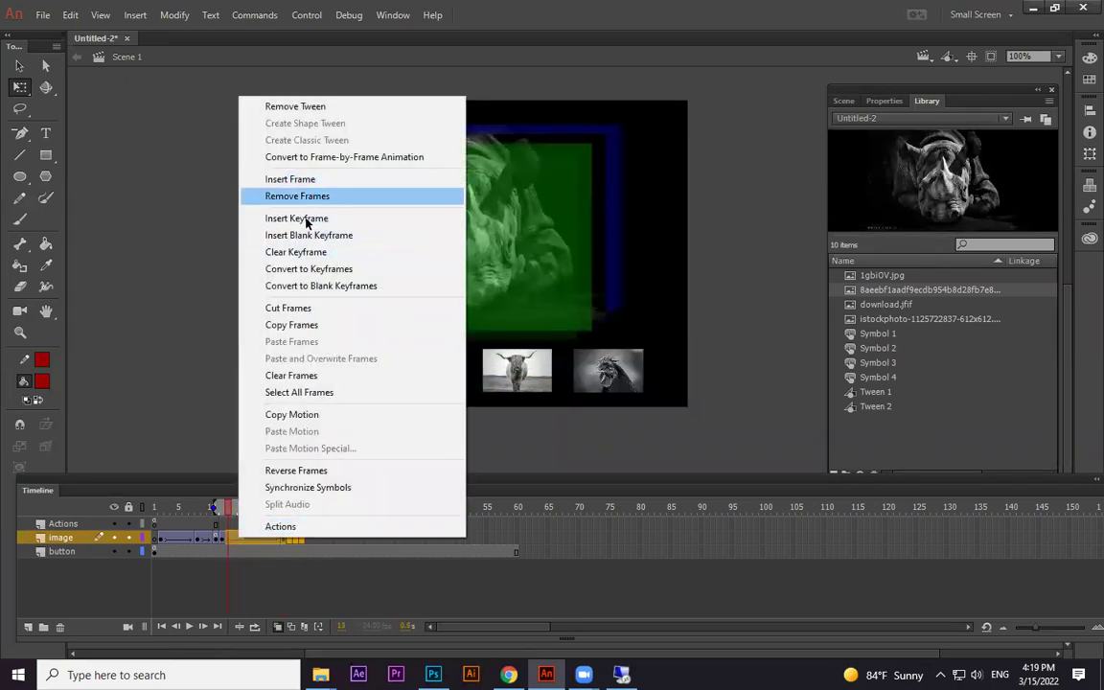
pyautogui.click(307, 217)
# Remove the tween from frame 12 of the image layer and move the rhino's transformation point to the middle of its left edge.
pyautogui.click(223, 541)
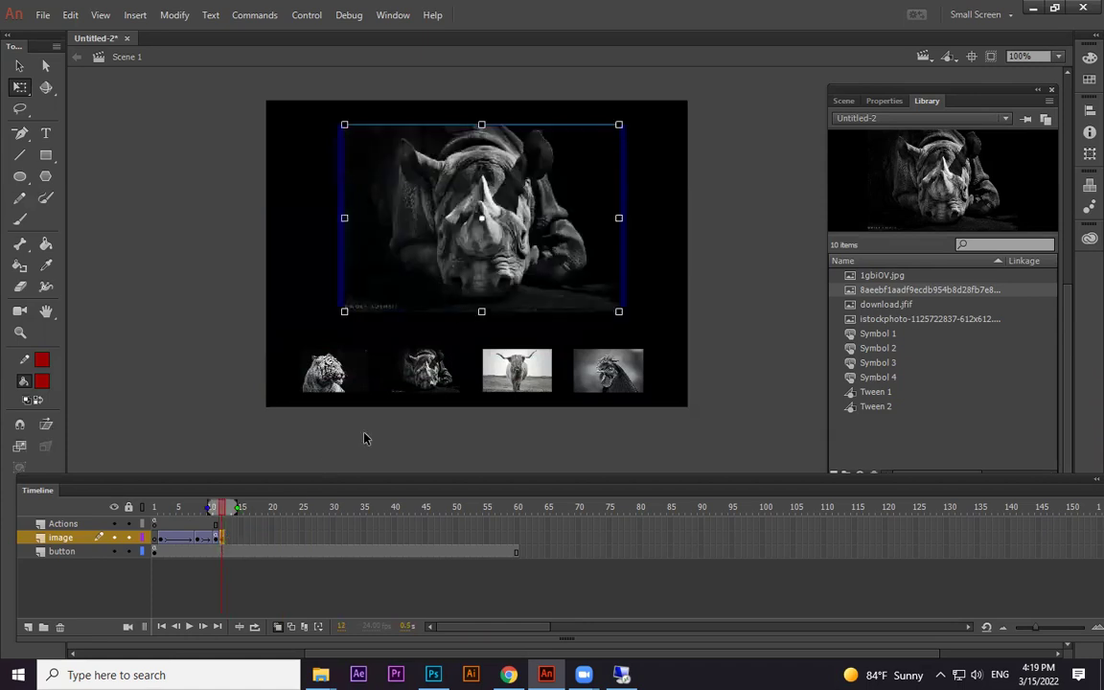
pyautogui.rightClick(226, 539)
pyautogui.click(269, 104)
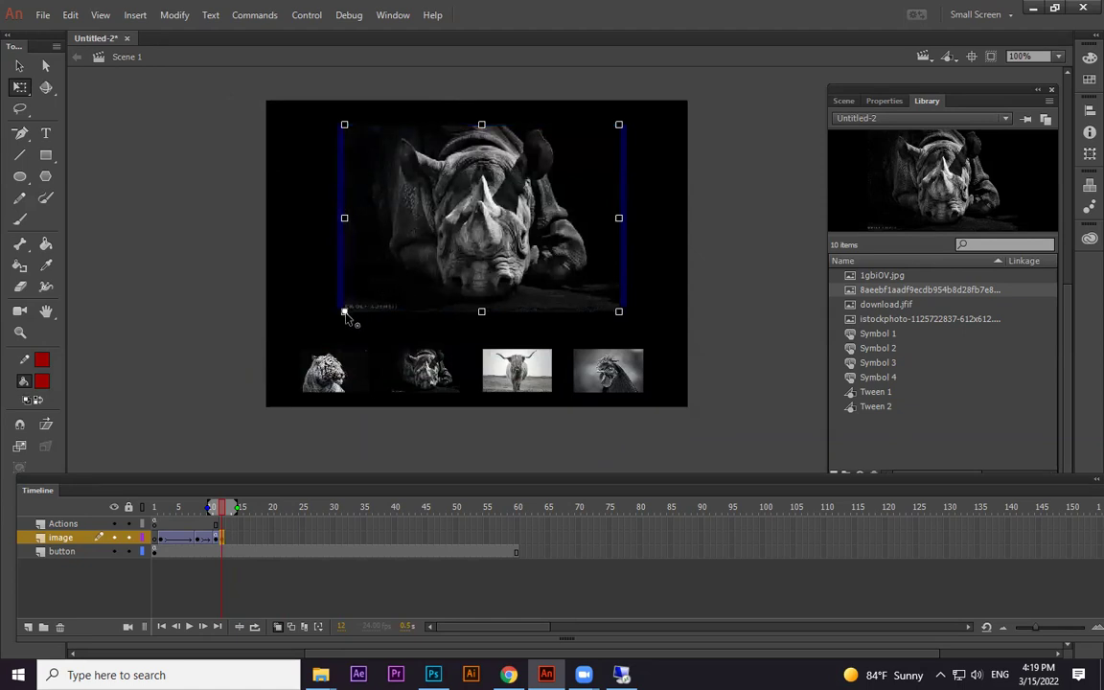
pyautogui.moveTo(344, 221); pyautogui.dragTo(345, 220)
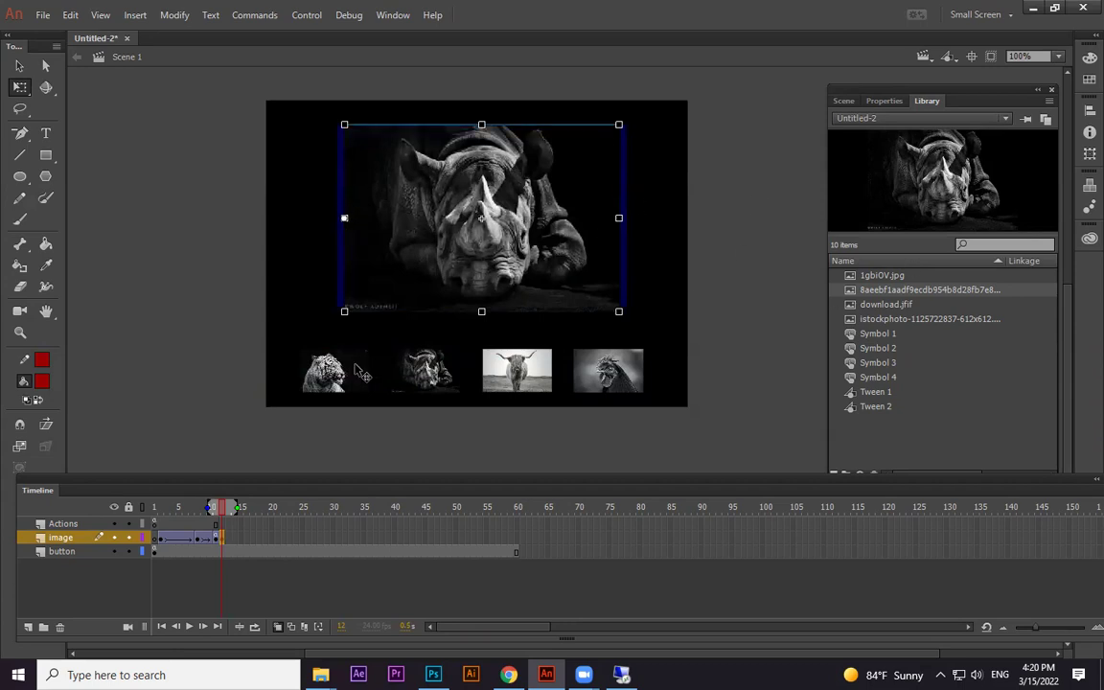
# Create a classic tween on the rhino at frame 12 and insert an end keyframe at frame 22 of the image layer.
pyautogui.rightClick(224, 541)
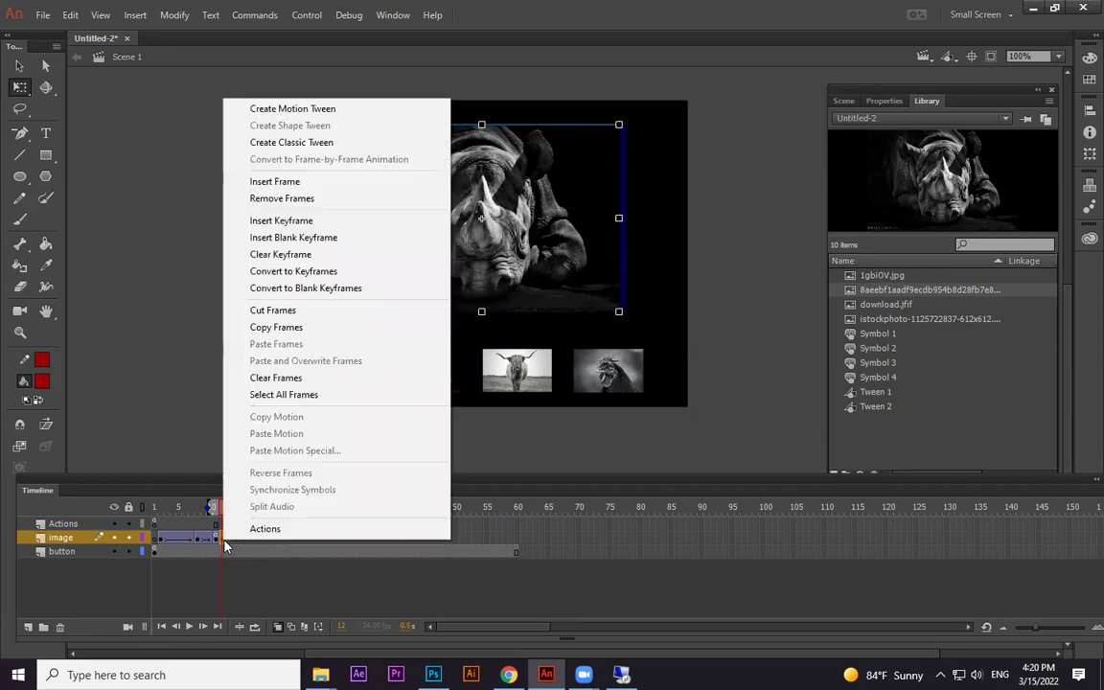
pyautogui.click(283, 142)
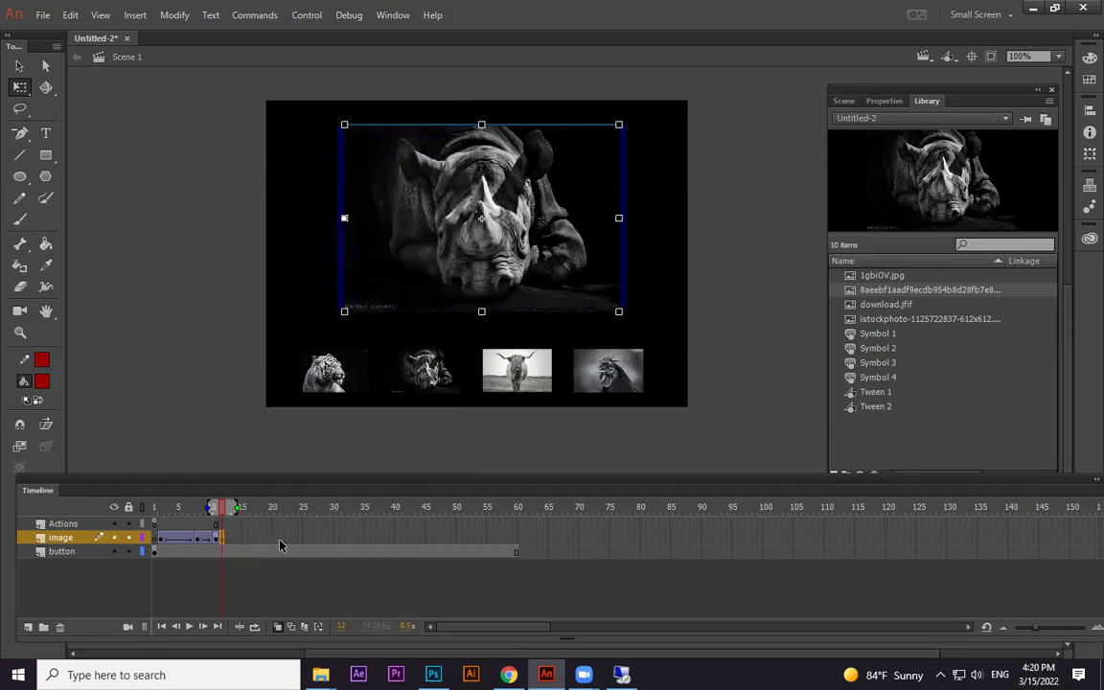
pyautogui.click(279, 543)
pyautogui.press('F6')
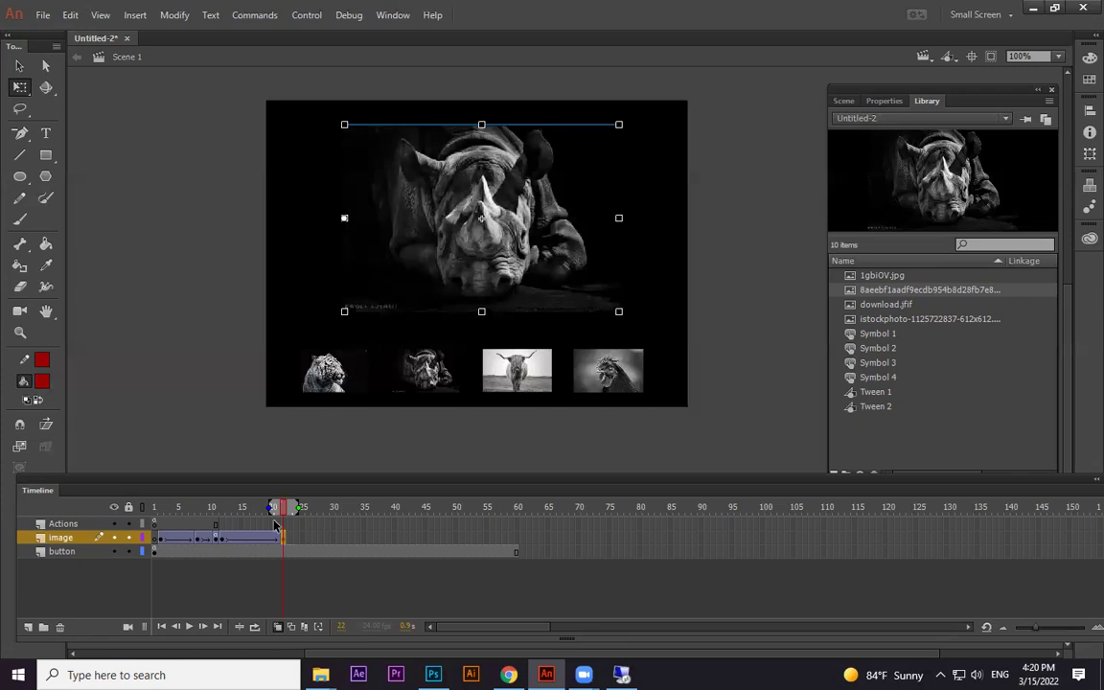
# Add a keyframe at frame 19 of the rhino tween and stretch the picture slightly wider from its right edge.
pyautogui.click(259, 541)
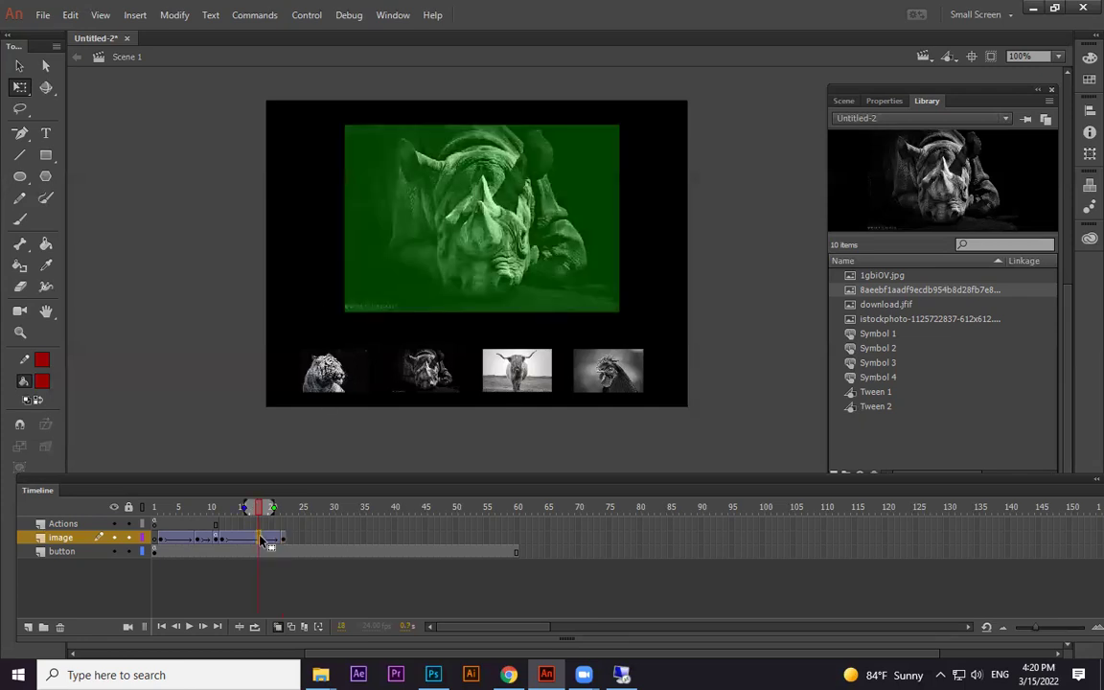
pyautogui.click(265, 539)
pyautogui.click(505, 257)
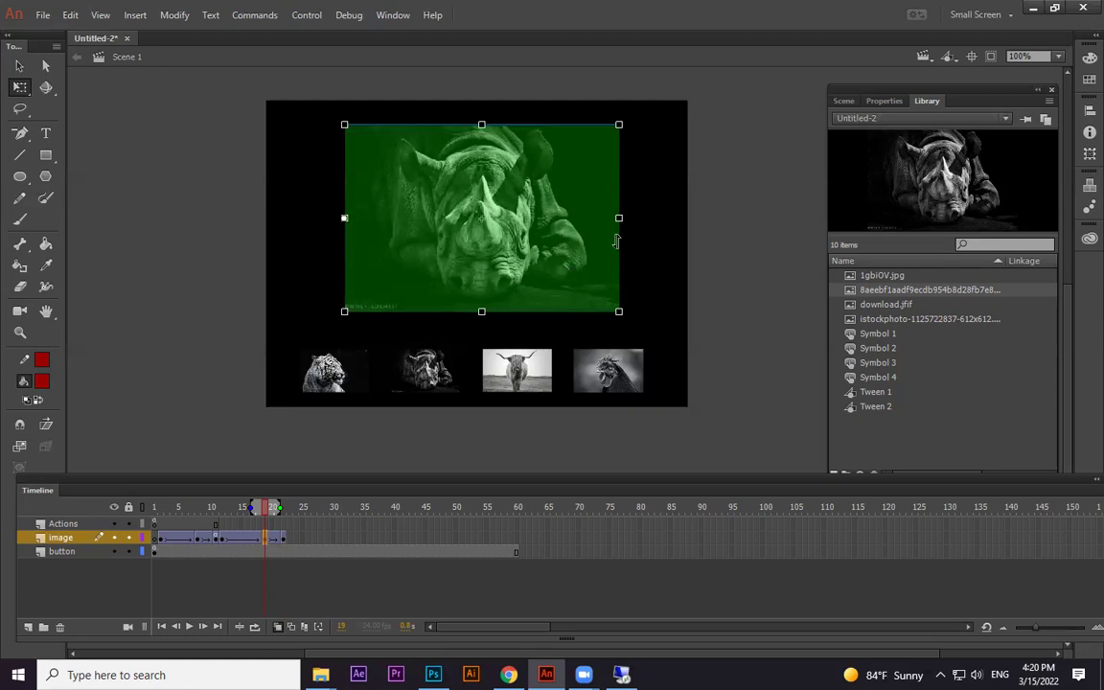
pyautogui.moveTo(618, 218); pyautogui.dragTo(634, 220)
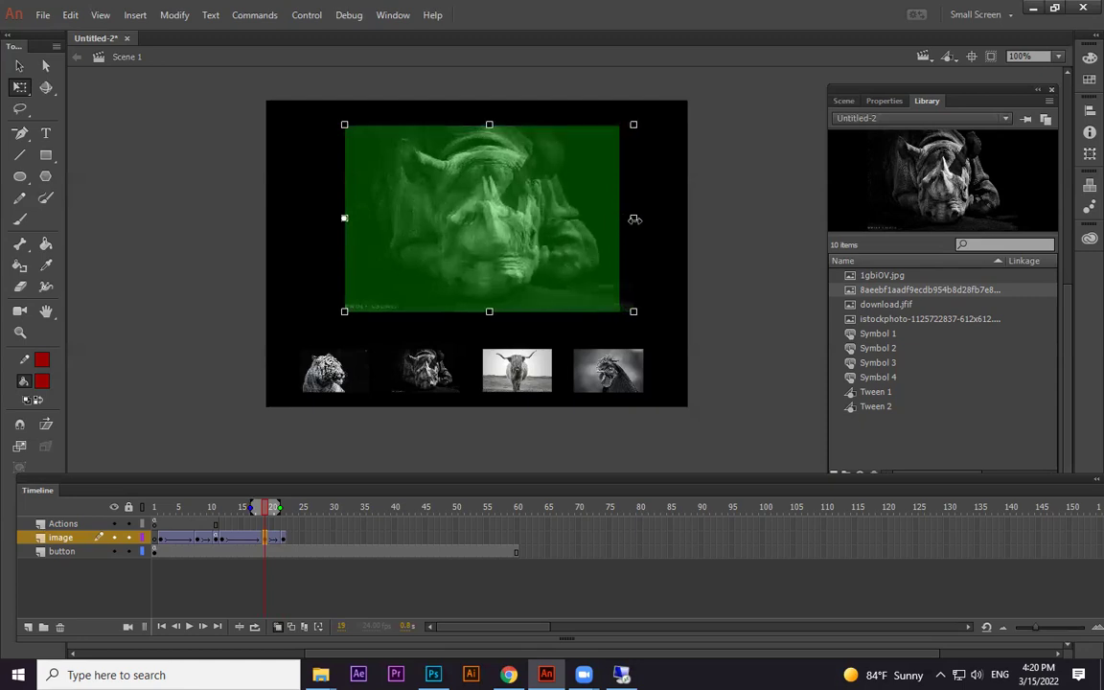
# Squeeze the rhino at frame 12 into a thin vertical strip at its left edge, and scrub to frame 19 to check the tween.
pyautogui.click(222, 538)
pyautogui.moveTo(618, 219); pyautogui.dragTo(349, 219)
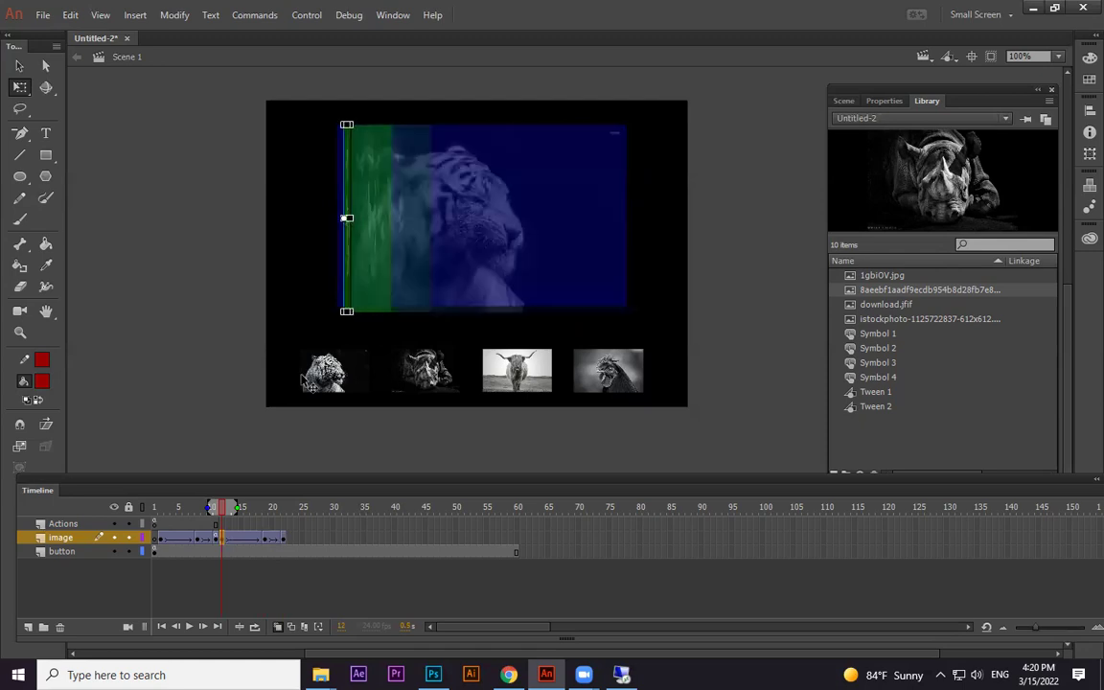
pyautogui.moveTo(223, 507); pyautogui.dragTo(266, 519)
pyautogui.click(495, 231)
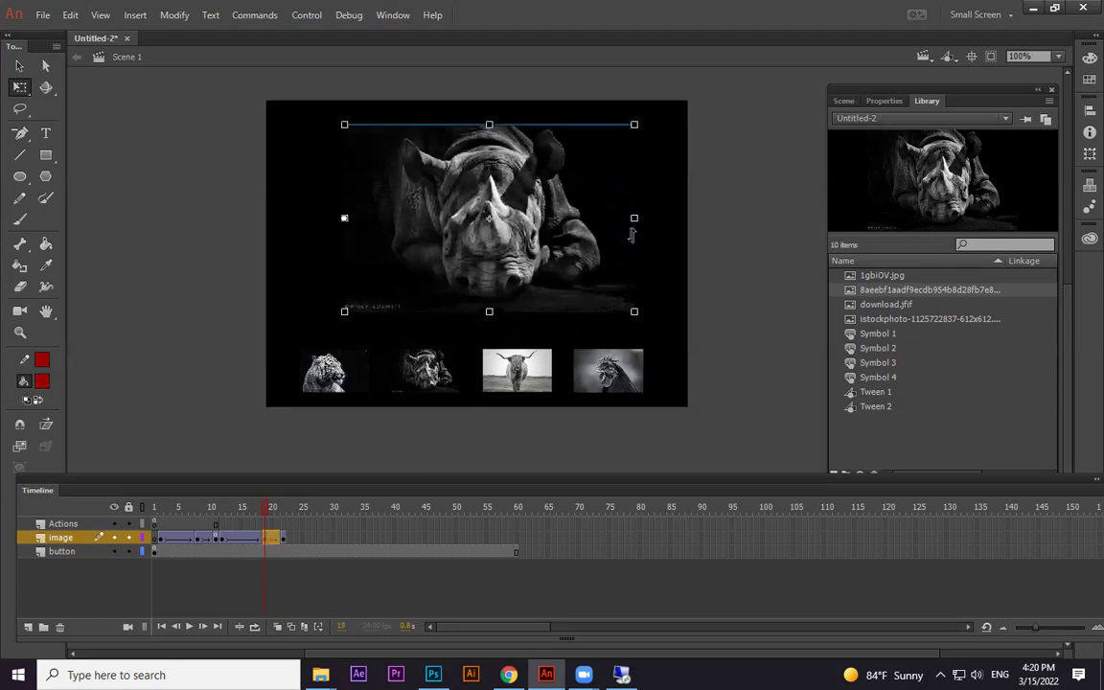
# Stretch the rhino at frame 19 slightly wider from its right edge, and play the timeline from frame 1 to check it.
pyautogui.moveTo(640, 218); pyautogui.dragTo(638, 219)
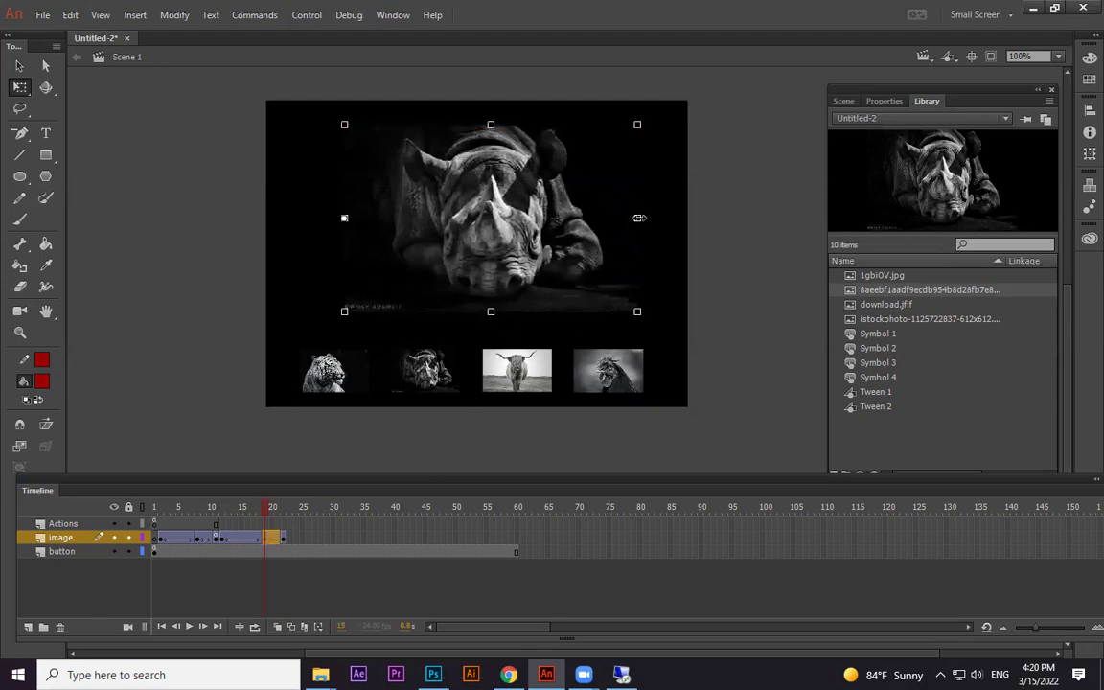
pyautogui.moveTo(267, 510); pyautogui.dragTo(2, 489)
pyautogui.press('Return')
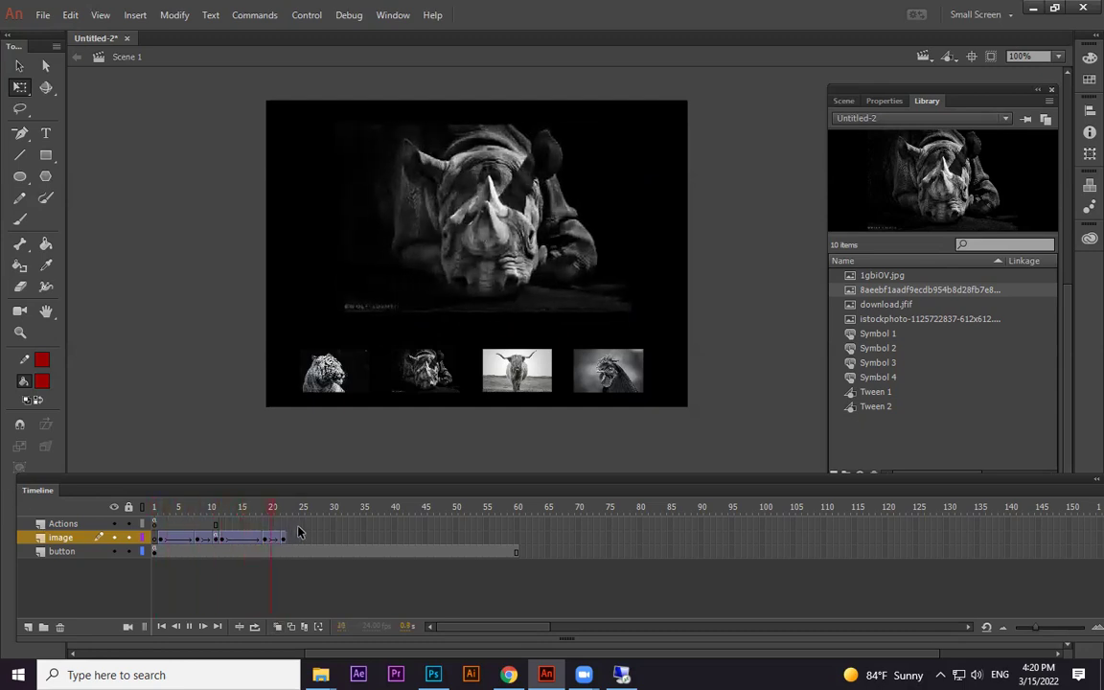
pyautogui.moveTo(236, 509); pyautogui.dragTo(279, 522)
# Add a stop(); action to frame 22 of the image layer and scrub through the rhino animation.
pyautogui.click(285, 540)
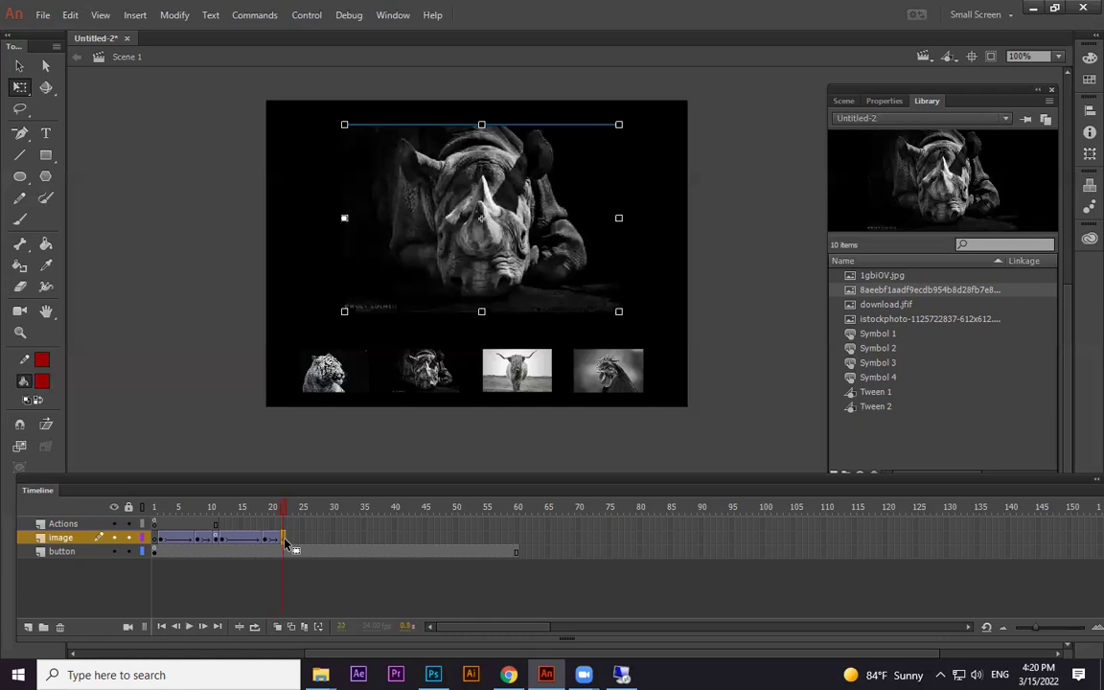
pyautogui.rightClick(286, 543)
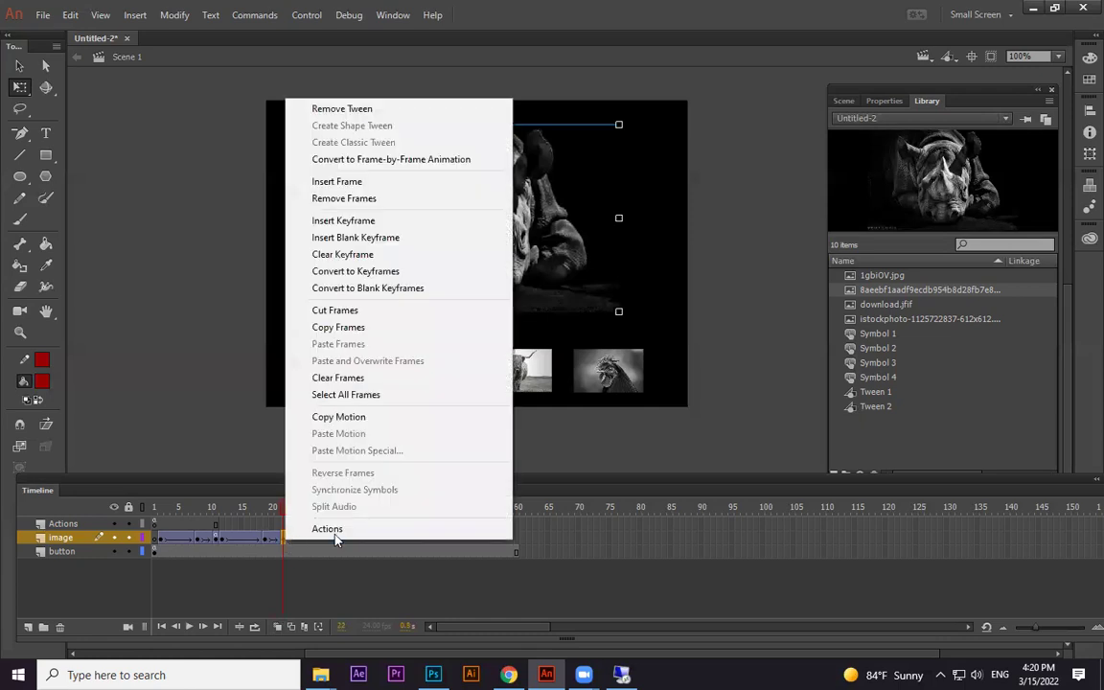
pyautogui.click(331, 527)
pyautogui.write('st')
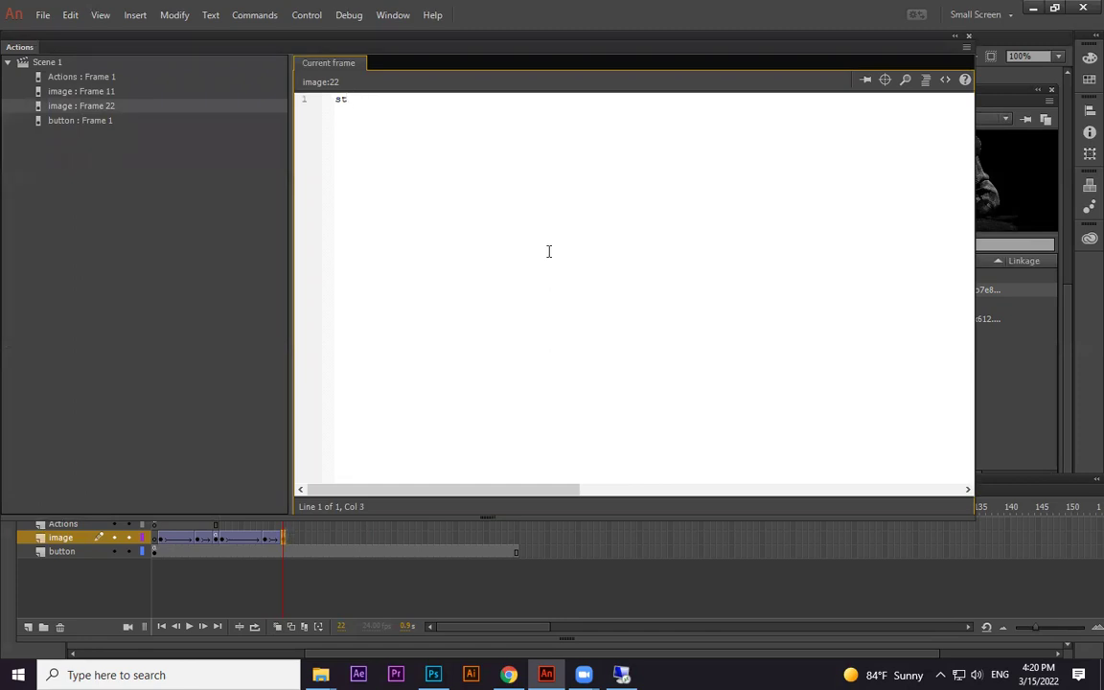
pyautogui.write('op();')
pyautogui.click(968, 36)
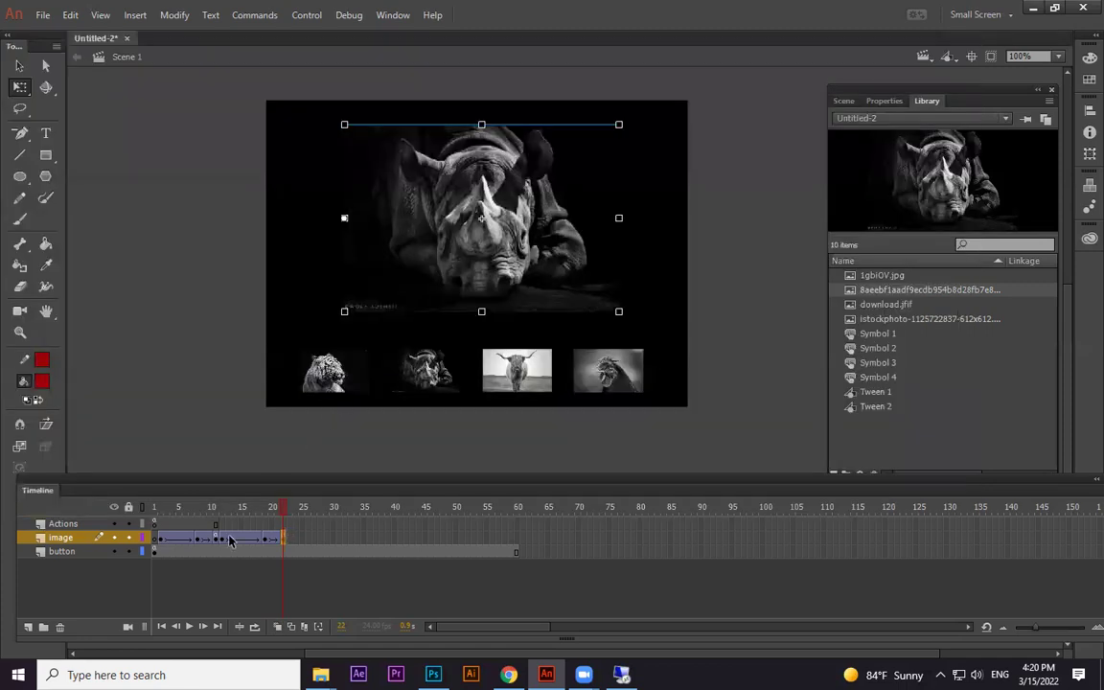
pyautogui.moveTo(222, 511); pyautogui.dragTo(282, 515)
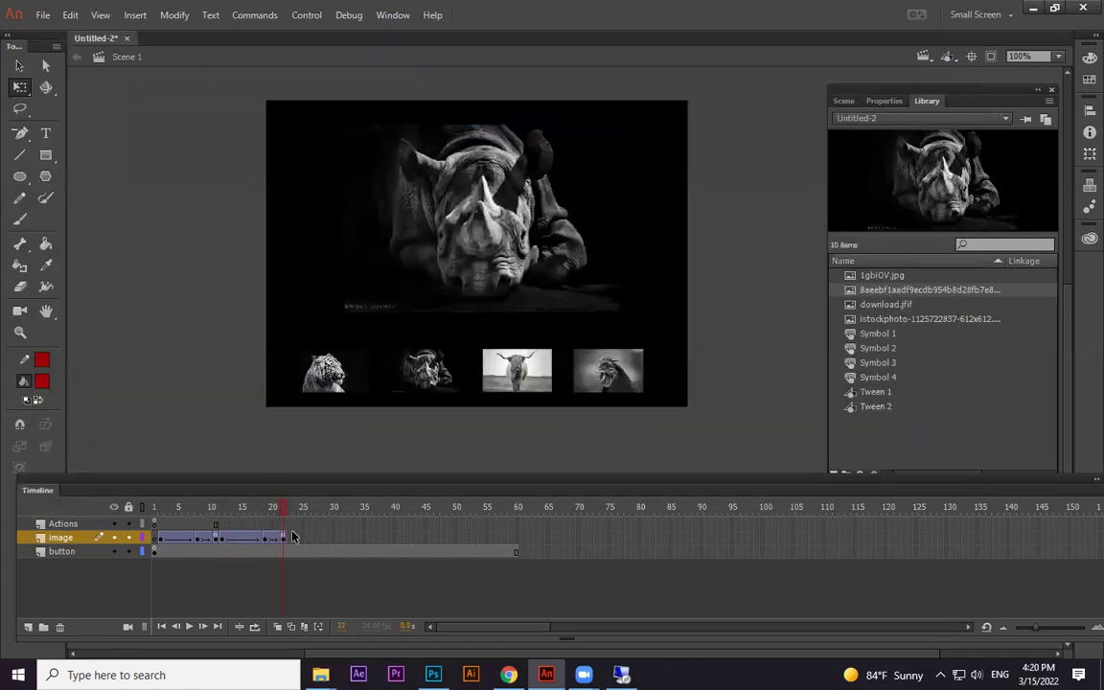
# Insert a keyframe at frame 23 of the image layer and delete the rhino from it.
pyautogui.click(289, 538)
pyautogui.press('F6')
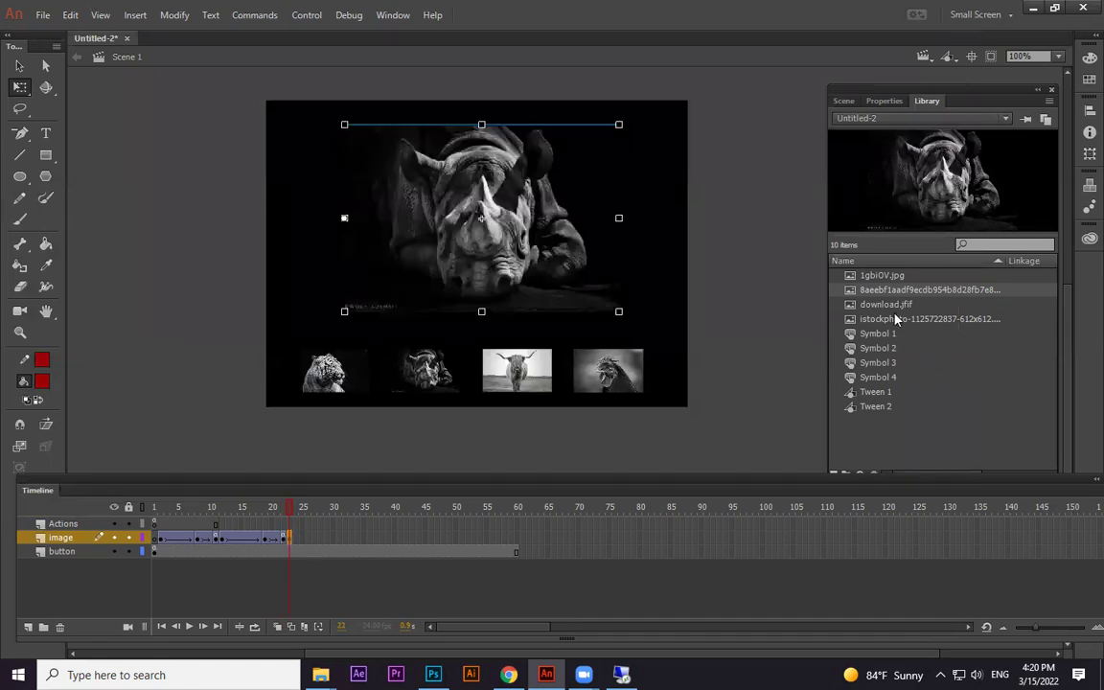
pyautogui.press('Delete')
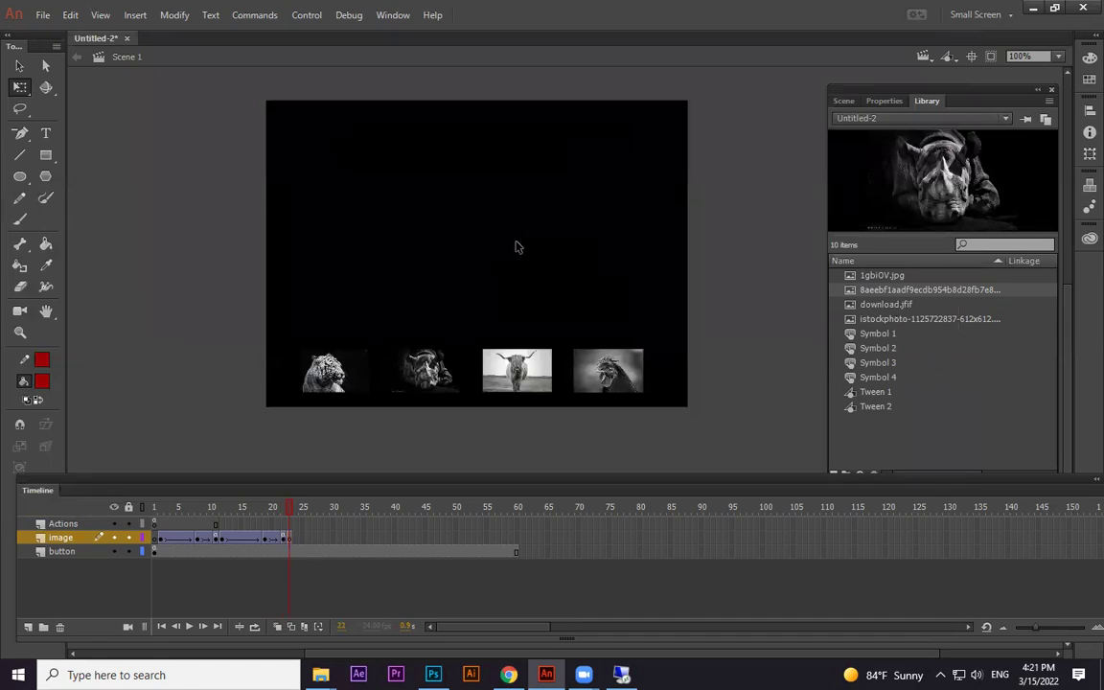
# Place the highland cow picture from the library on the stage, scale it down and move it above the thumbnails.
pyautogui.click(900, 305)
pyautogui.click(900, 319)
pyautogui.moveTo(900, 319); pyautogui.dragTo(461, 231)
pyautogui.moveTo(657, 199); pyautogui.dragTo(659, 222)
pyautogui.moveTo(695, 79); pyautogui.dragTo(638, 146)
pyautogui.moveTo(566, 217); pyautogui.dragTo(591, 187)
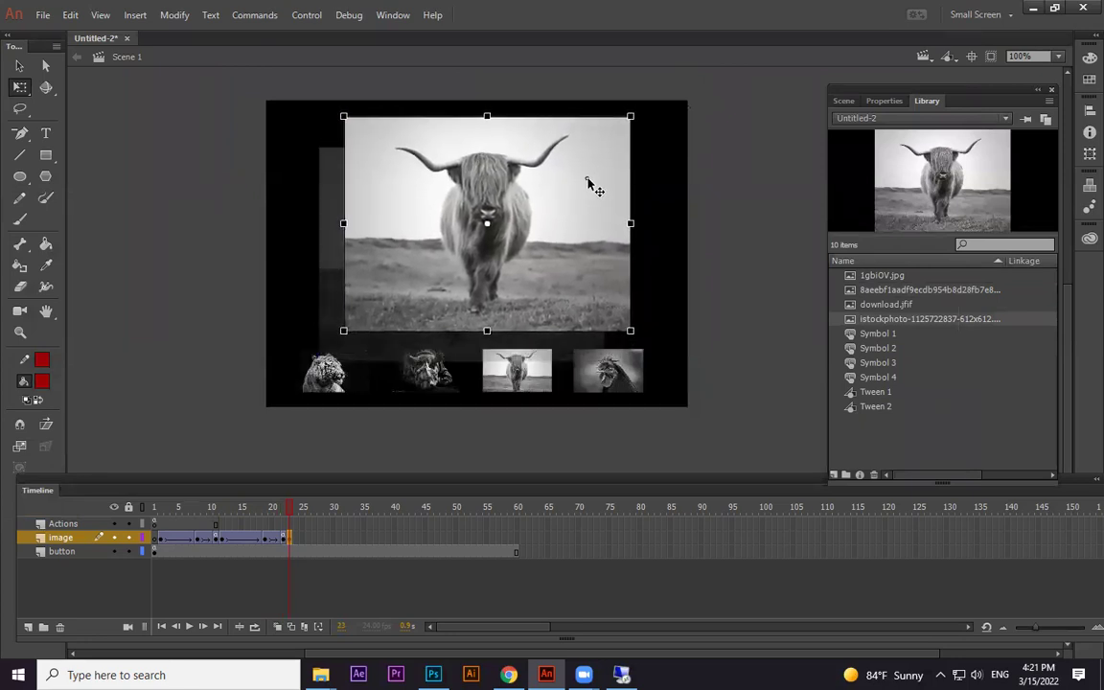
# Turn on onion skinning and resize and position the cow picture to match the rhino picture's height and place.
pyautogui.click(277, 627)
pyautogui.moveTo(491, 239); pyautogui.dragTo(542, 241)
pyautogui.moveTo(636, 123); pyautogui.dragTo(610, 148)
pyautogui.moveTo(549, 183); pyautogui.dragTo(547, 173)
pyautogui.moveTo(591, 132); pyautogui.dragTo(610, 124)
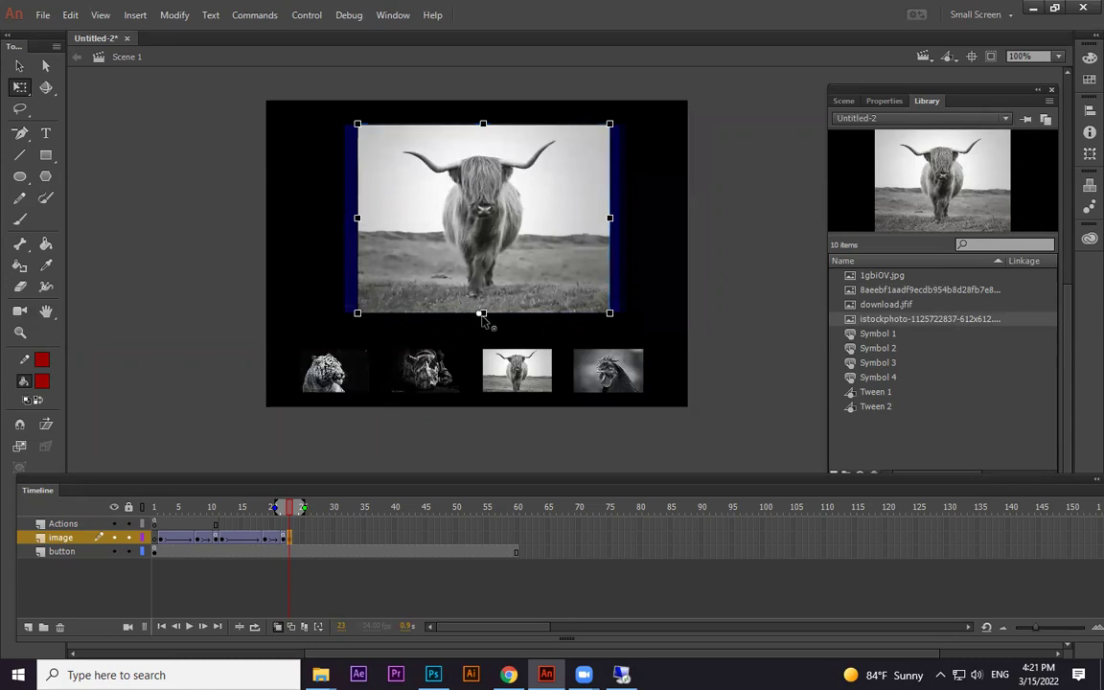
# Remove the tween from frame 23 of the image layer, with the cow's transformation point at the middle of its bottom edge.
pyautogui.rightClick(292, 534)
pyautogui.click(407, 110)
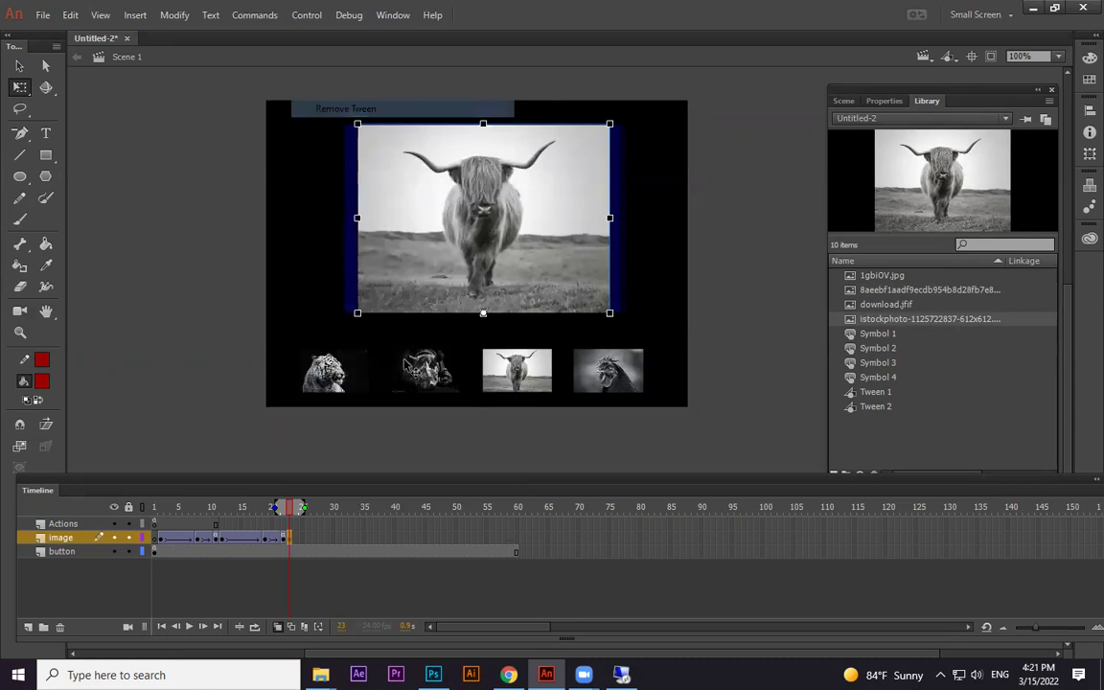
pyautogui.rightClick(292, 547)
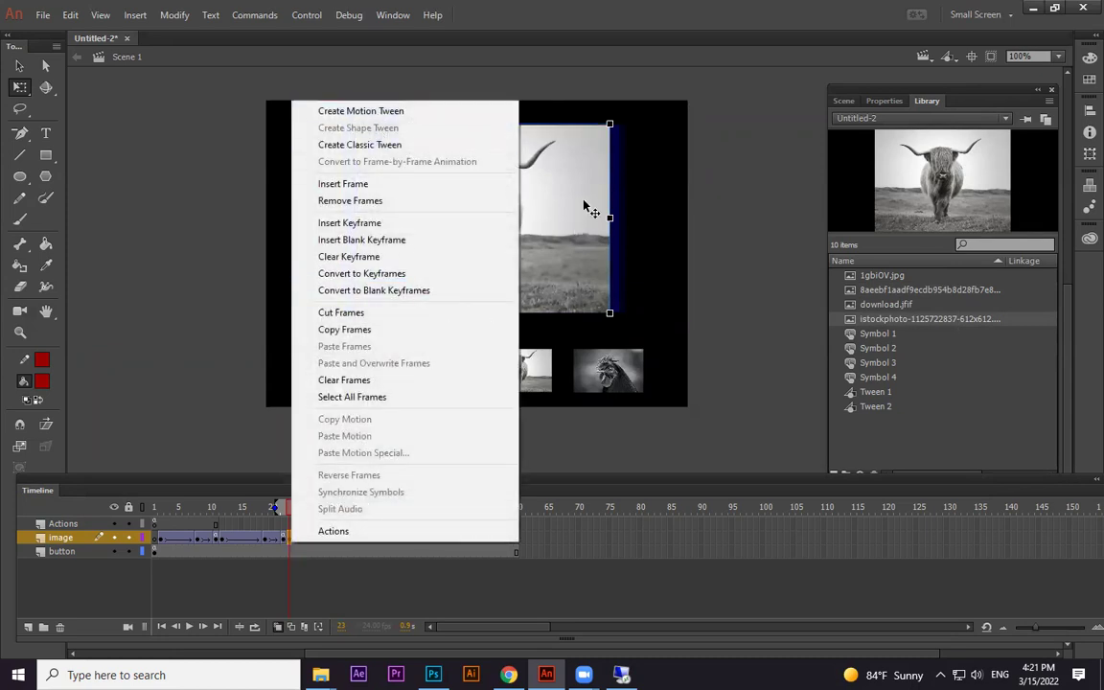
pyautogui.click(500, 223)
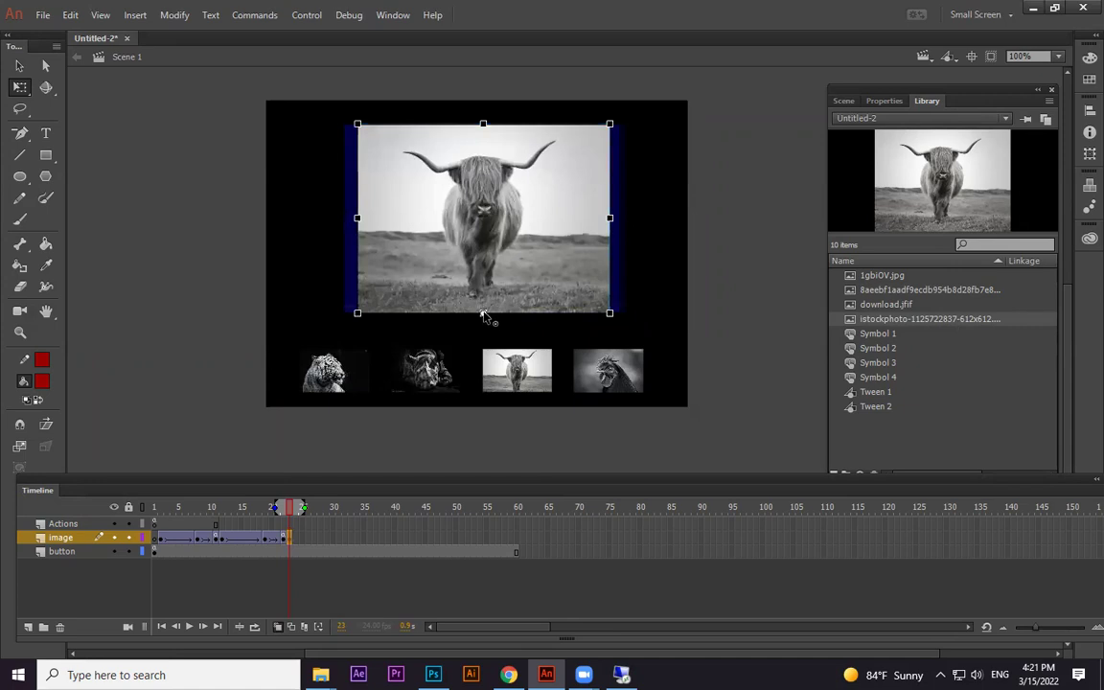
# Try a classic tween on the cow from frame 23 to a keyframe at frame 35, with the transformation point on its bottom edge.
pyautogui.rightClick(289, 538)
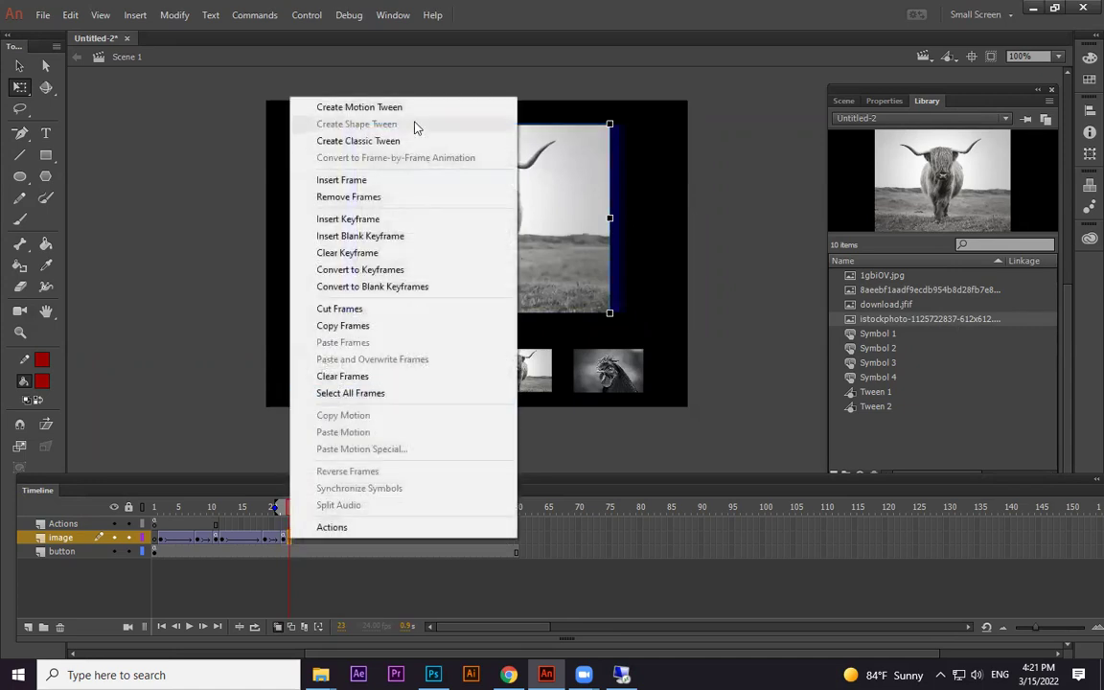
pyautogui.click(398, 144)
pyautogui.click(362, 542)
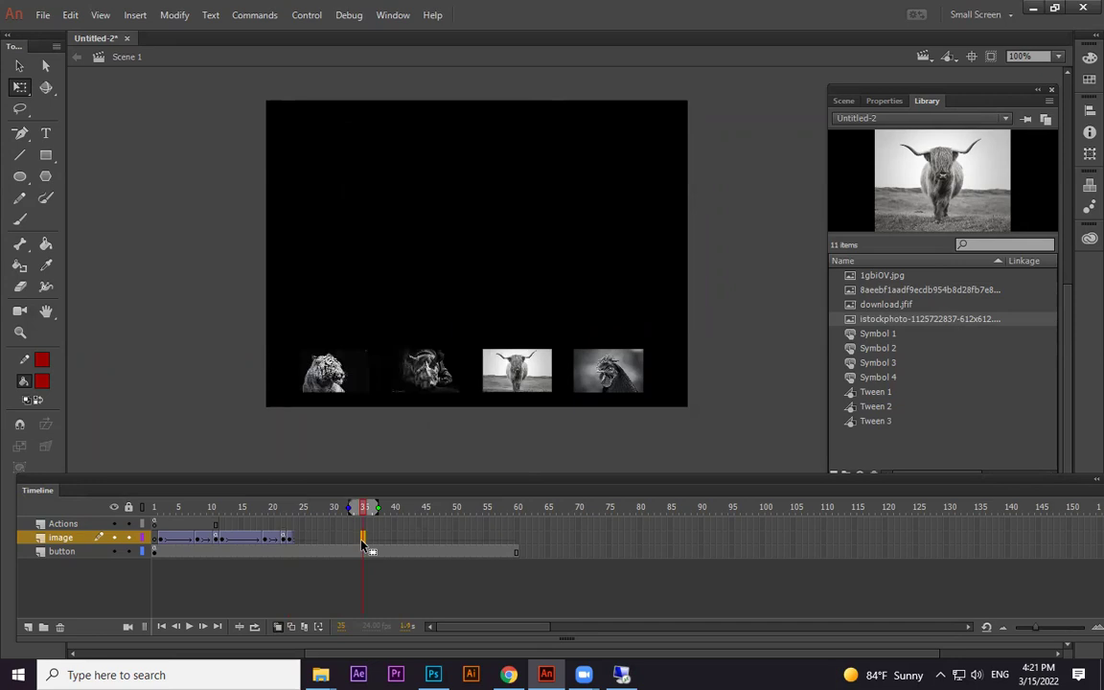
pyautogui.press('F6')
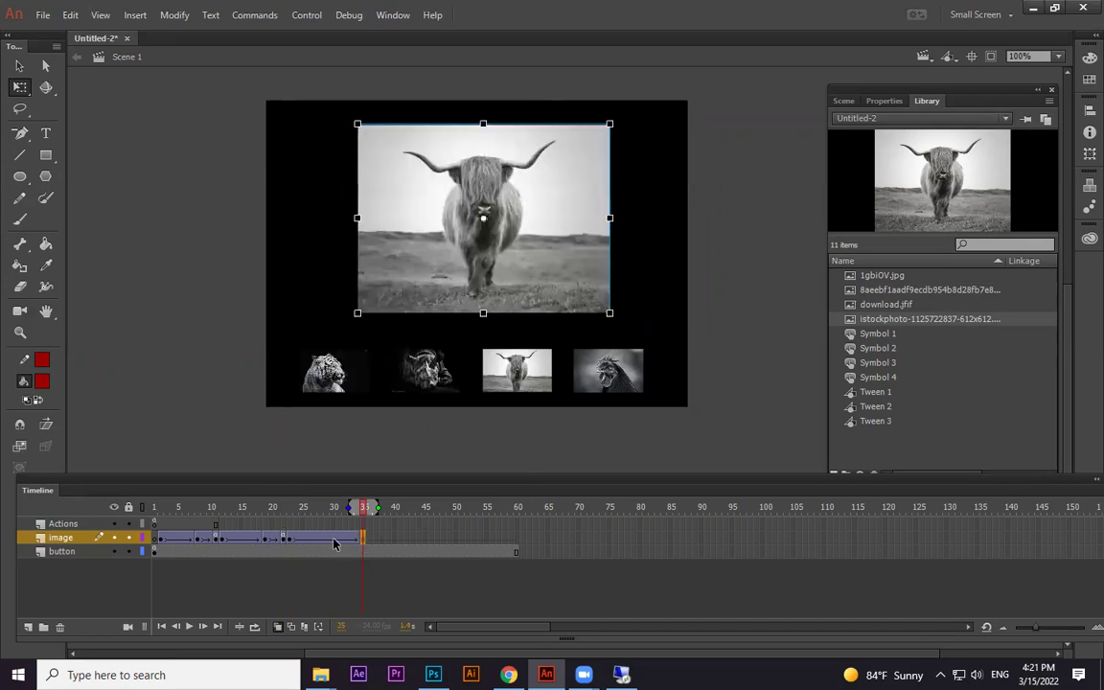
pyautogui.click(483, 314)
pyautogui.moveTo(322, 514)
pyautogui.mouseDown()
pyautogui.moveTo(284, 510)
pyautogui.moveTo(334, 507)
pyautogui.mouseUp()
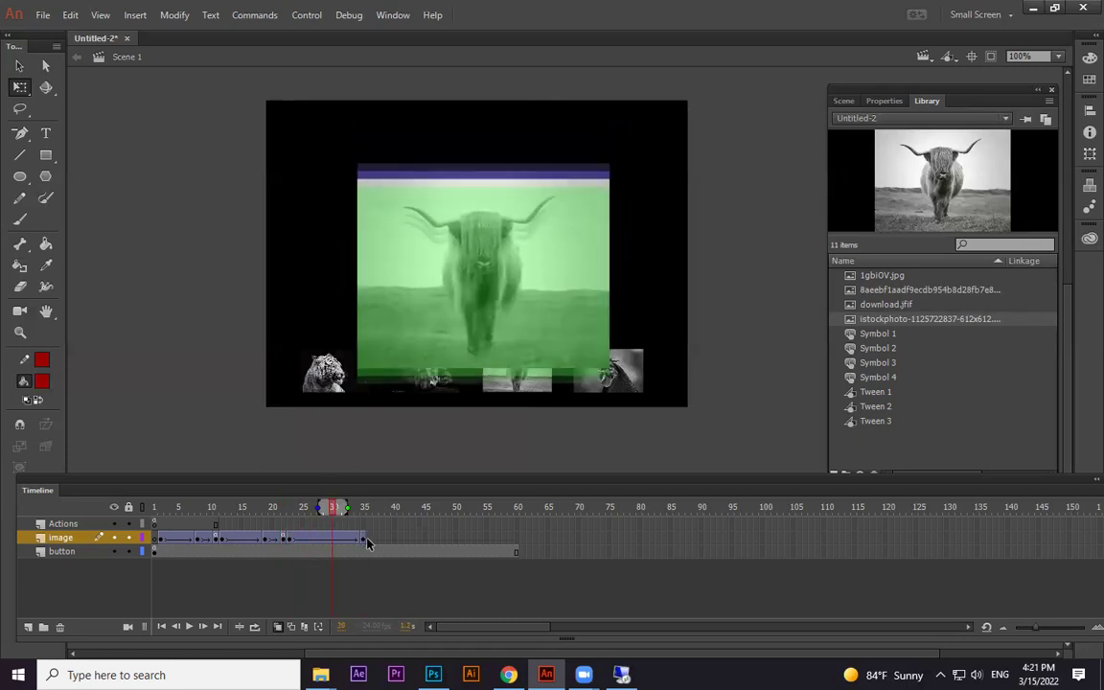
# Remove the cow's tween and the added frames after frame 23 of the image layer.
pyautogui.click(297, 537)
pyautogui.rightClick(300, 537)
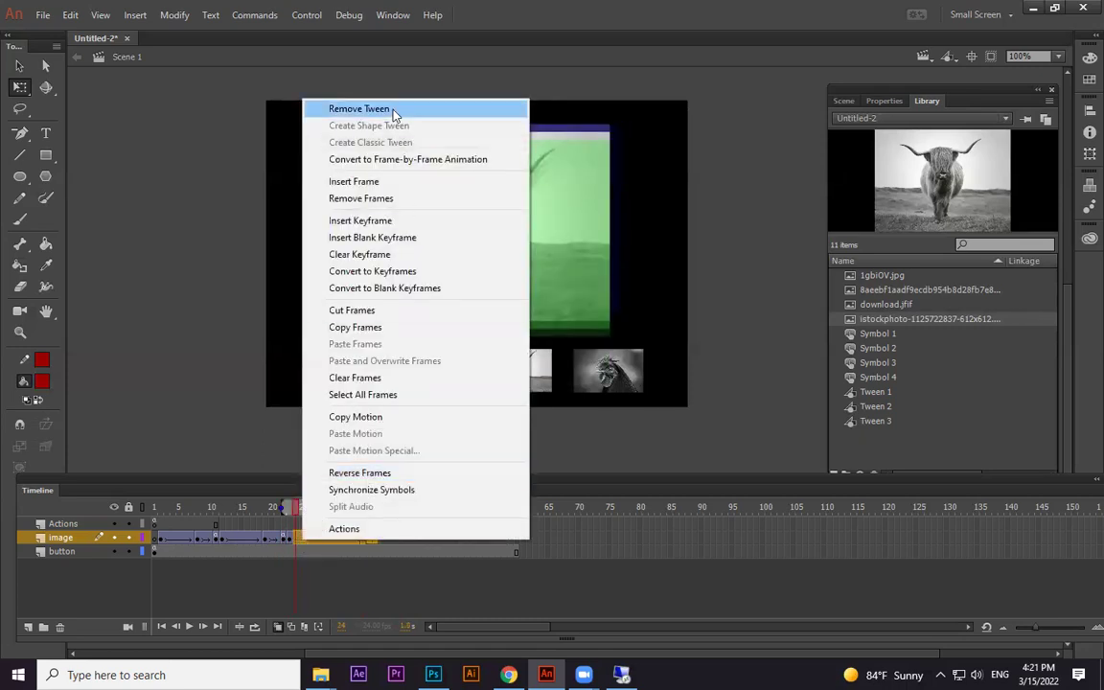
pyautogui.click(393, 113)
pyautogui.rightClick(336, 534)
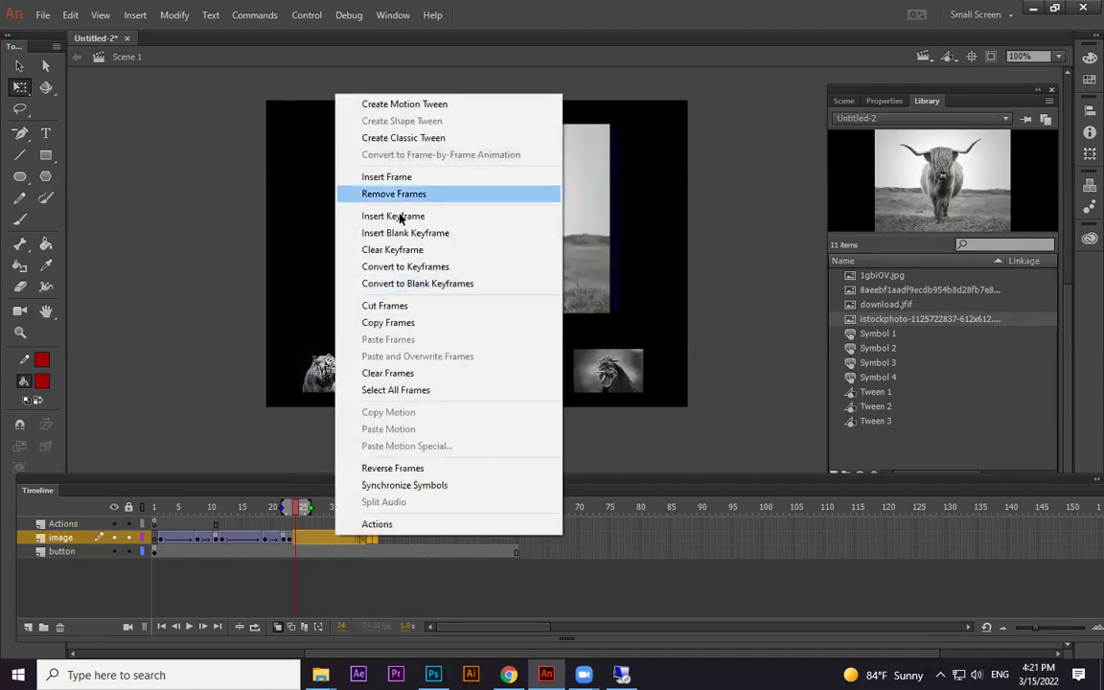
pyautogui.click(400, 217)
# Move the cow's transformation point at frame 23 to the middle of its bottom edge.
pyautogui.click(288, 542)
pyautogui.rightClick(291, 540)
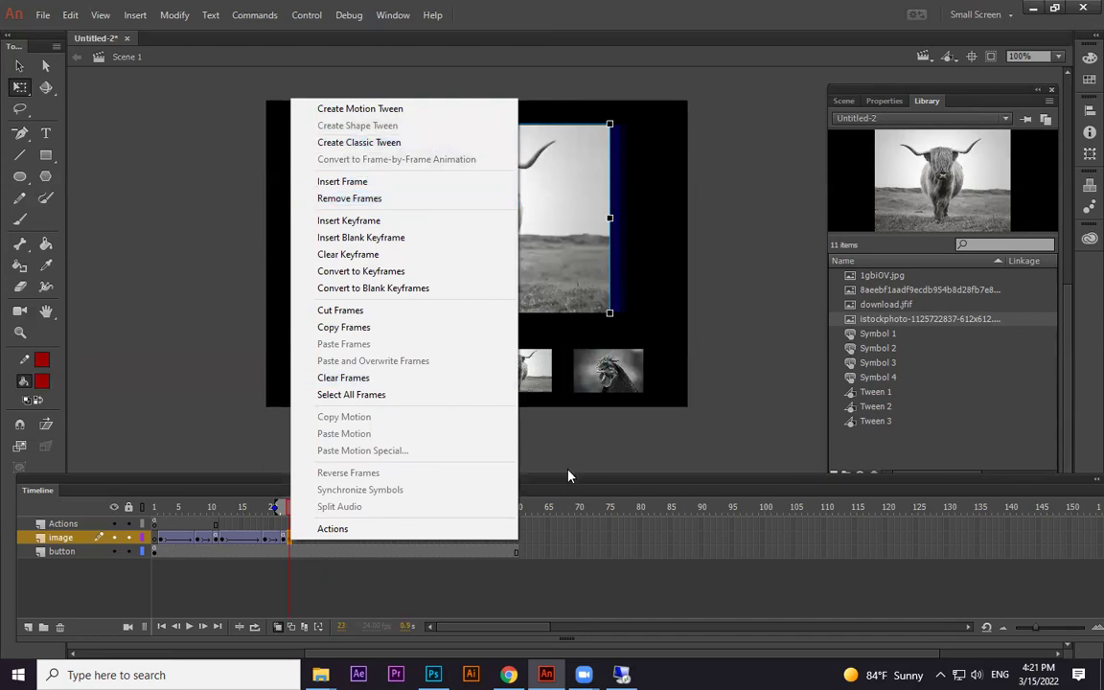
pyautogui.click(587, 529)
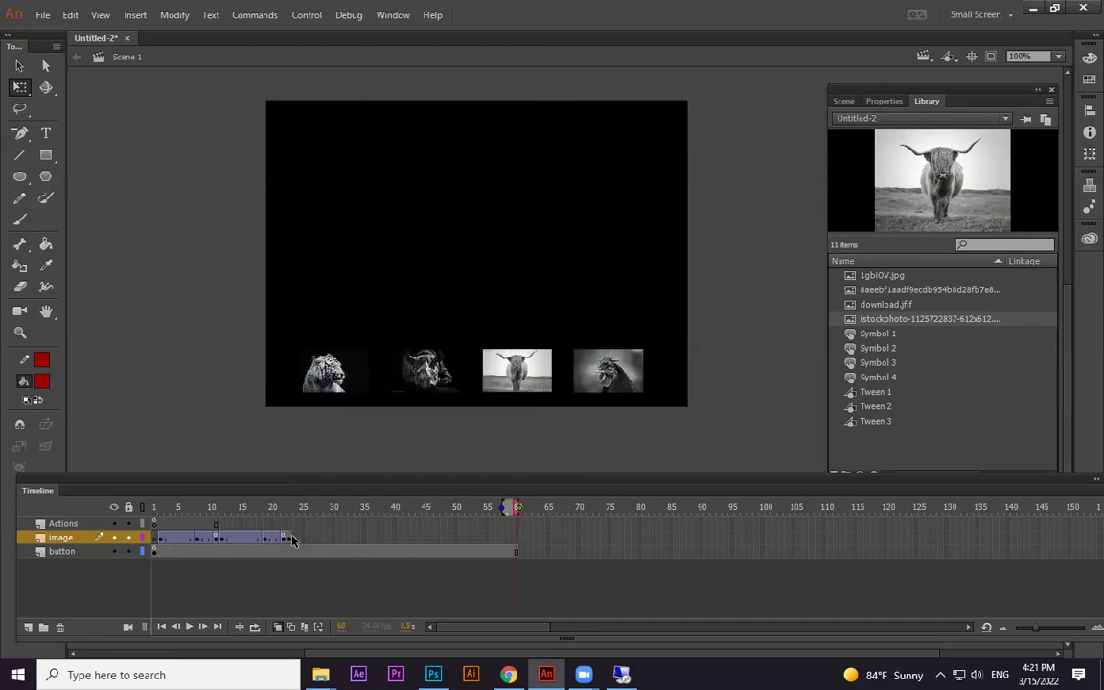
pyautogui.click(289, 538)
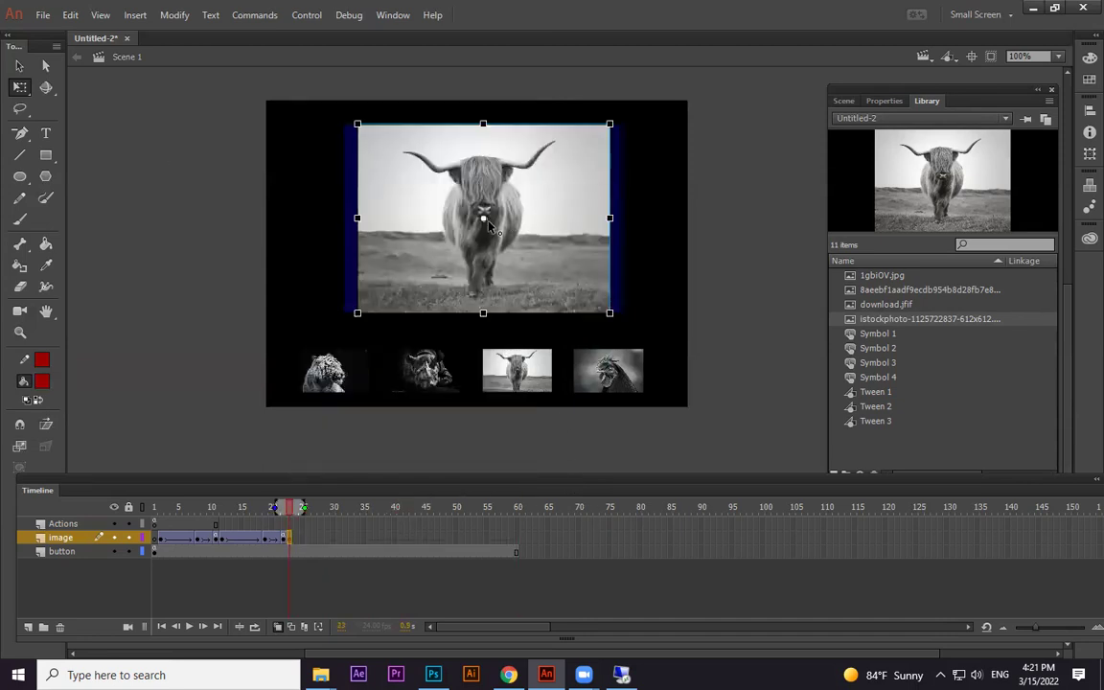
pyautogui.moveTo(484, 219); pyautogui.dragTo(483, 312)
# Create a classic tween on the cow at frame 23 and insert an end keyframe at frame 35 of the image layer.
pyautogui.rightClick(290, 543)
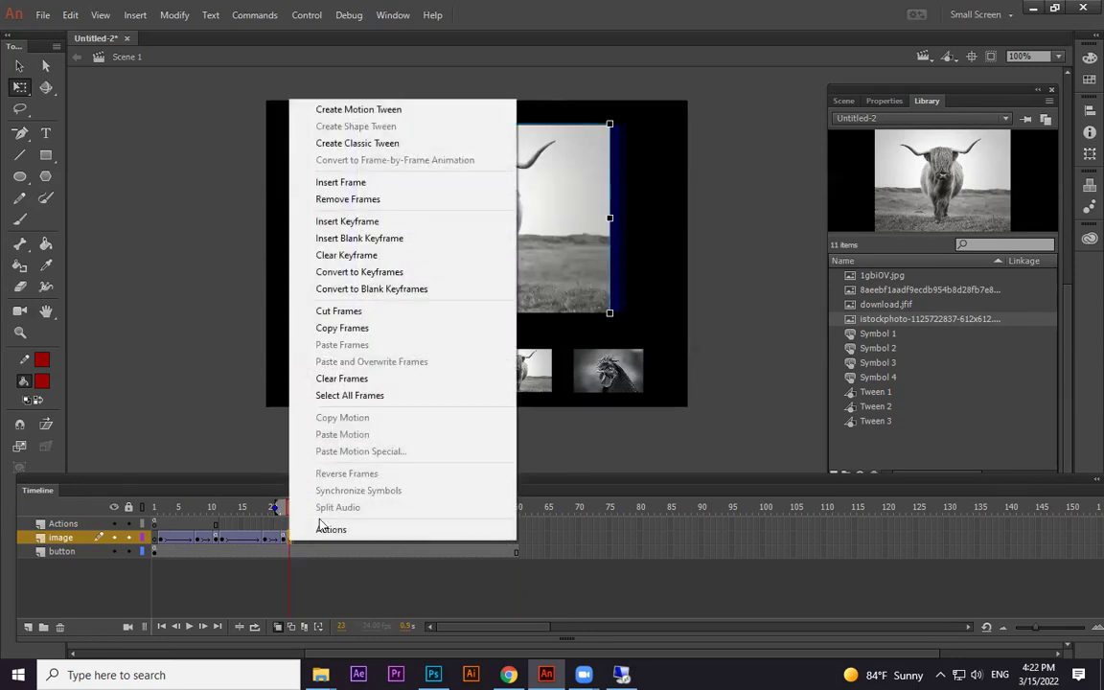
pyautogui.click(357, 141)
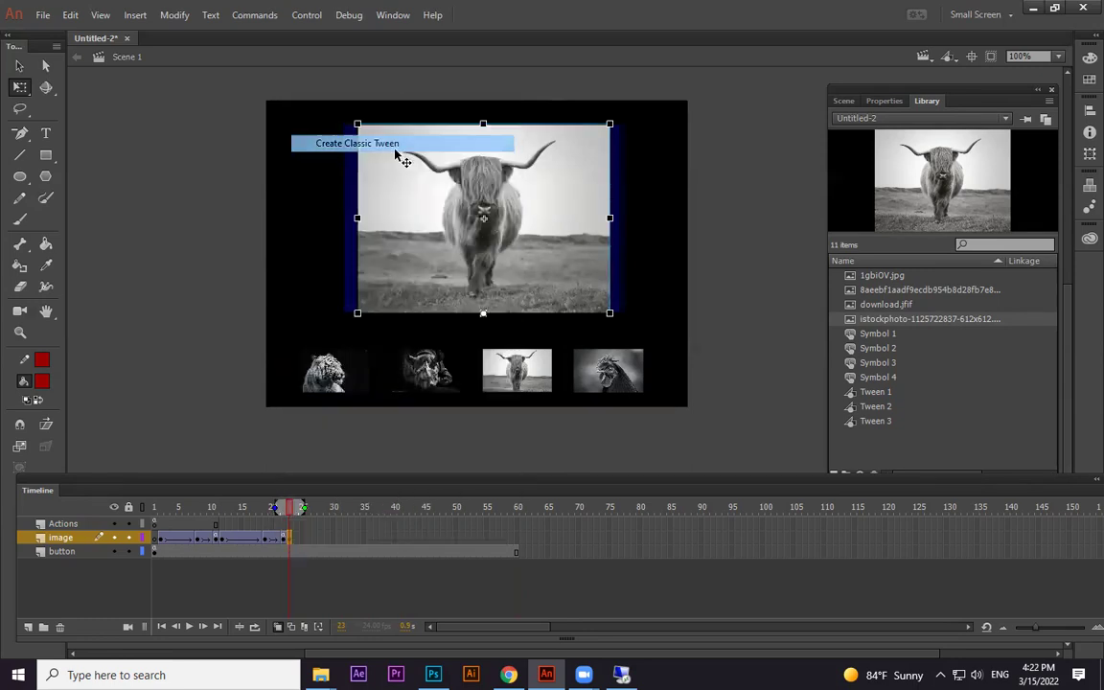
pyautogui.click(364, 540)
pyautogui.press('F6')
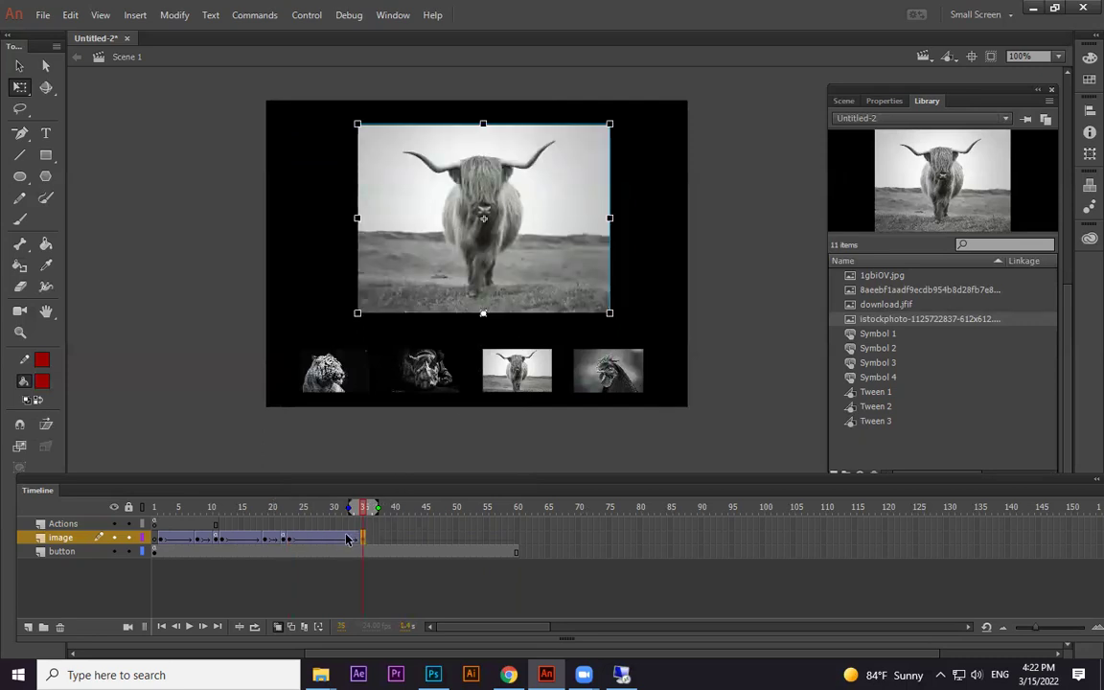
# Add a keyframe at frame 31 of the cow tween and stretch the picture slightly taller from its top edge.
pyautogui.click(336, 540)
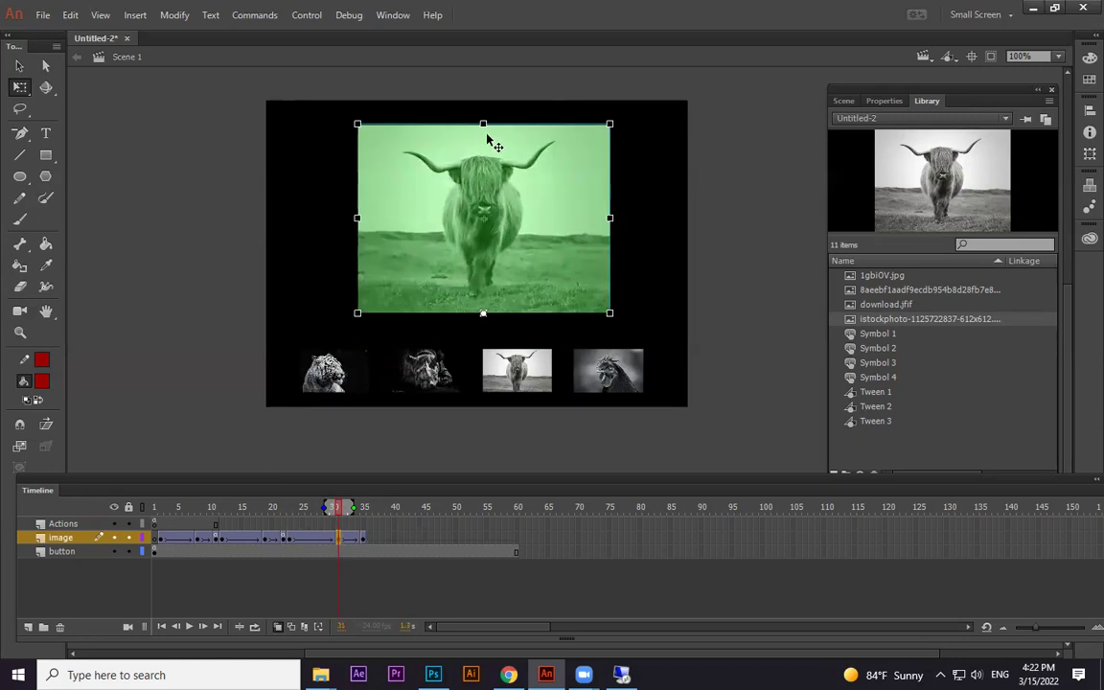
pyautogui.moveTo(483, 120); pyautogui.dragTo(484, 114)
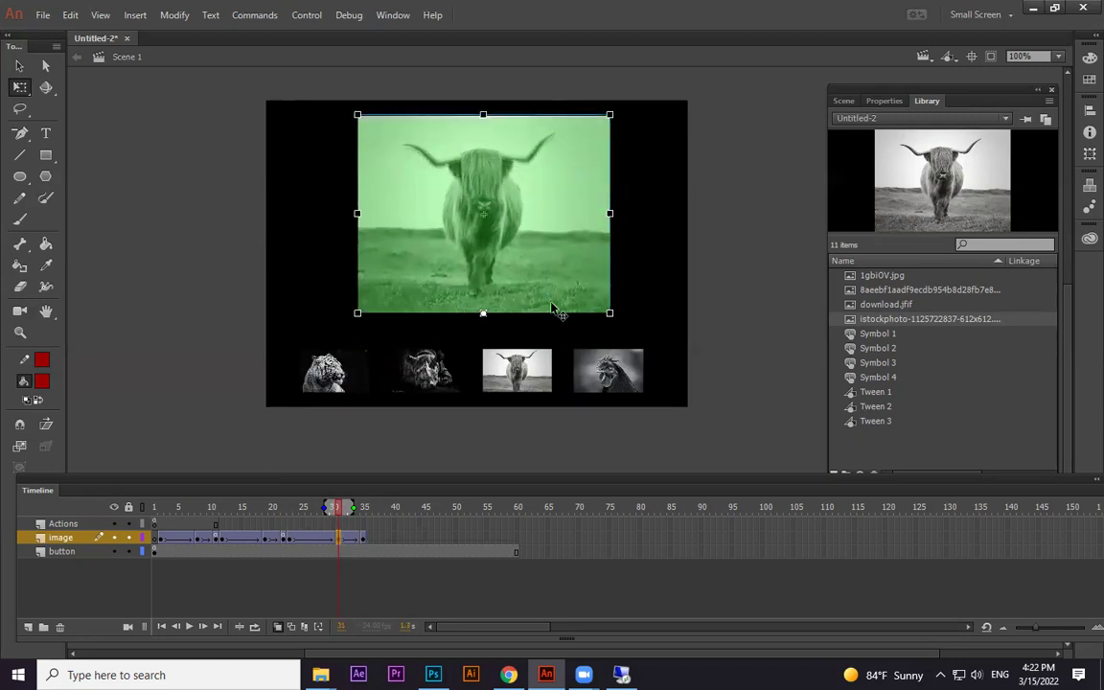
# Squash the cow at frame 23 into a flat strip at its bottom edge, and turn off onion skinning to scrub the tween.
pyautogui.click(289, 539)
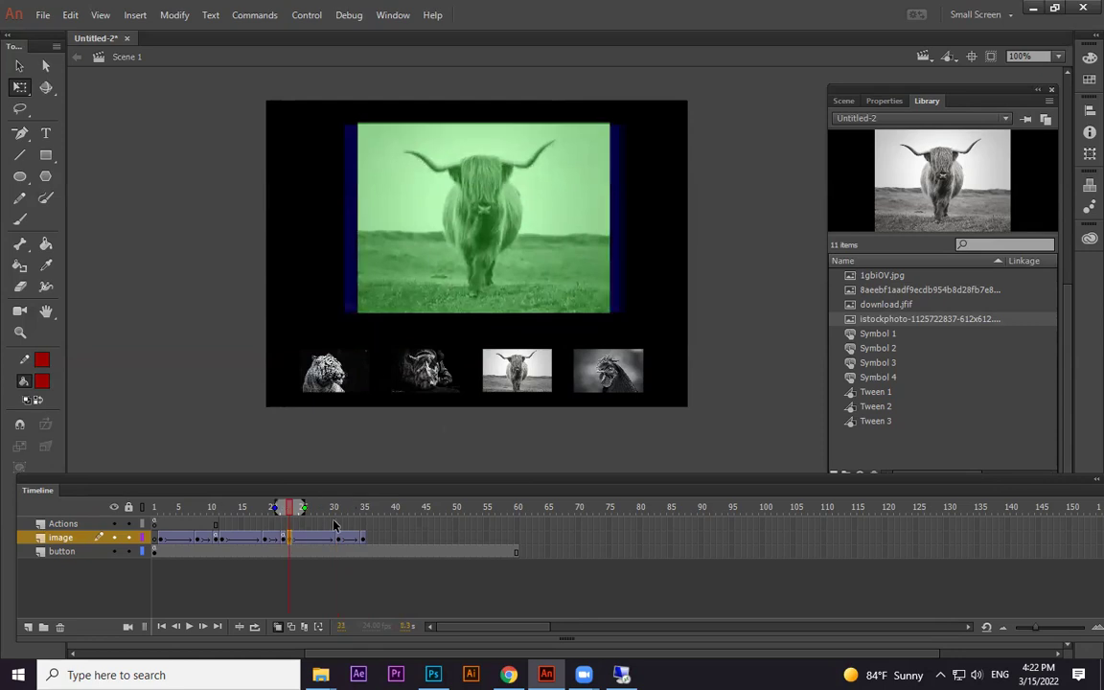
pyautogui.moveTo(483, 123); pyautogui.dragTo(497, 312)
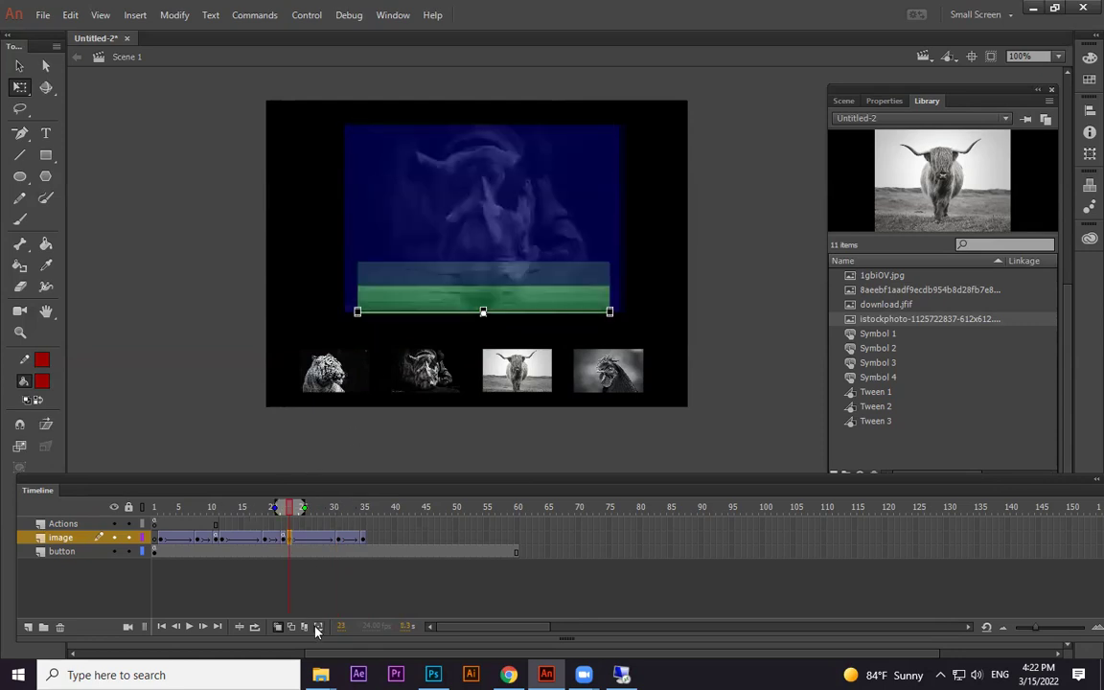
pyautogui.click(278, 626)
pyautogui.moveTo(289, 506); pyautogui.dragTo(333, 490)
# Add a stop(); action to frame 35 of the image layer.
pyautogui.click(363, 539)
pyautogui.rightClick(363, 539)
pyautogui.click(409, 524)
pyautogui.write('st')
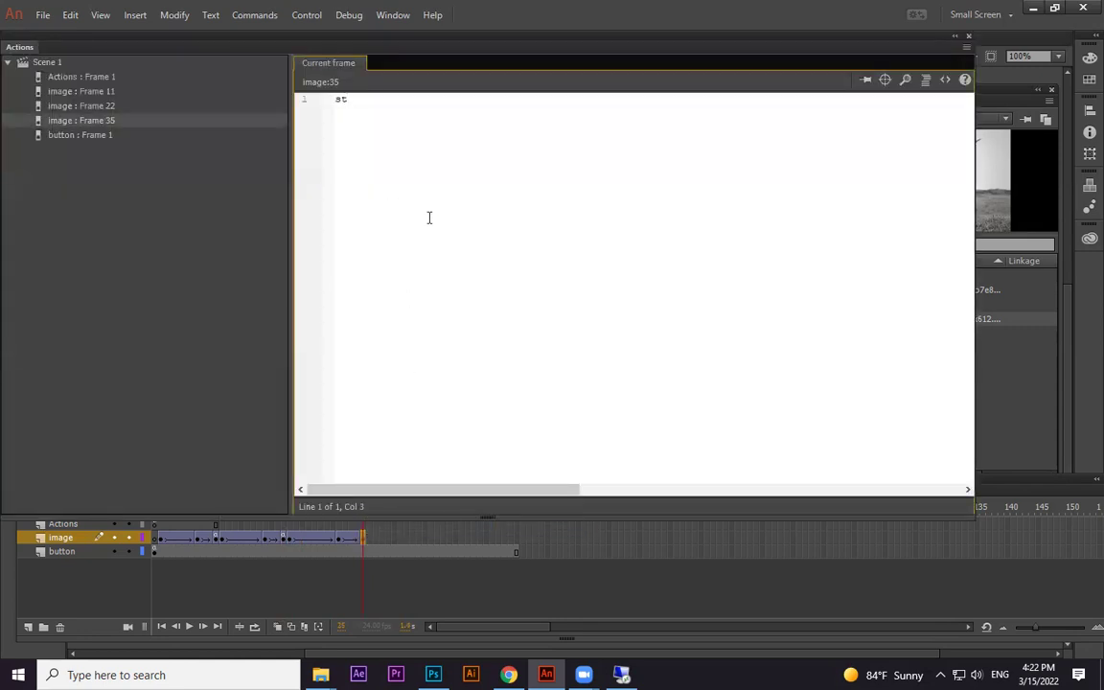
pyautogui.write('op();')
pyautogui.click(967, 37)
# Insert a keyframe at frame 36 of the image layer and delete the cow from it.
pyautogui.click(370, 538)
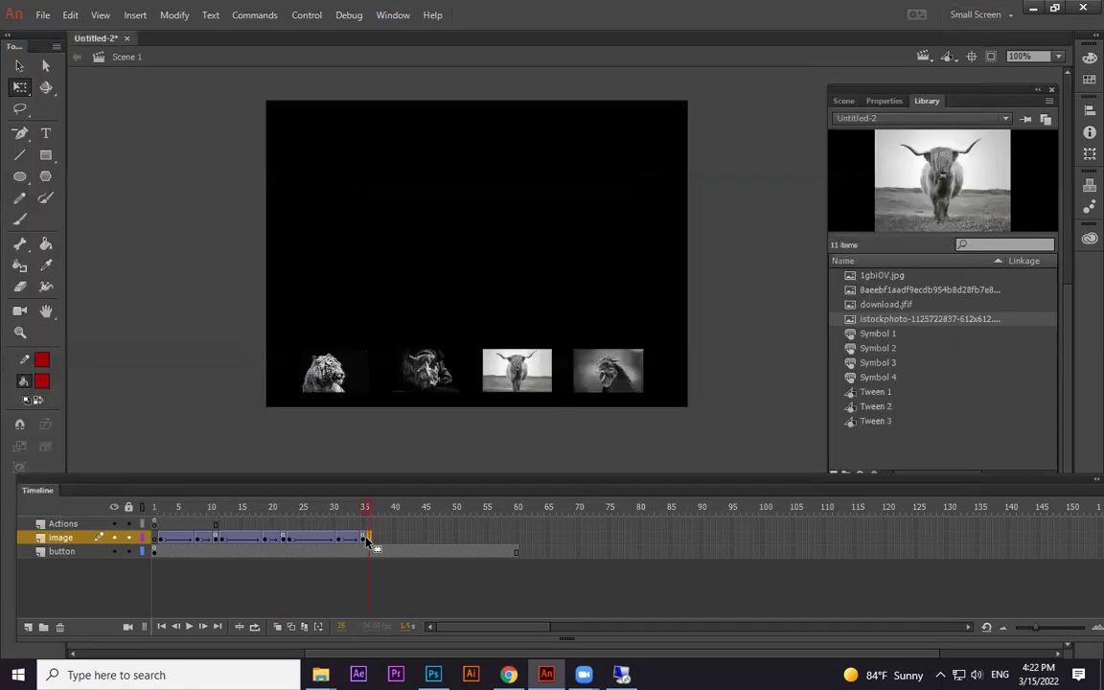
pyautogui.press('F6')
pyautogui.press('Delete')
# Place the rooster picture download.jfif from the library on the stage and scale it to fit above the thumbnails.
pyautogui.click(895, 276)
pyautogui.click(897, 289)
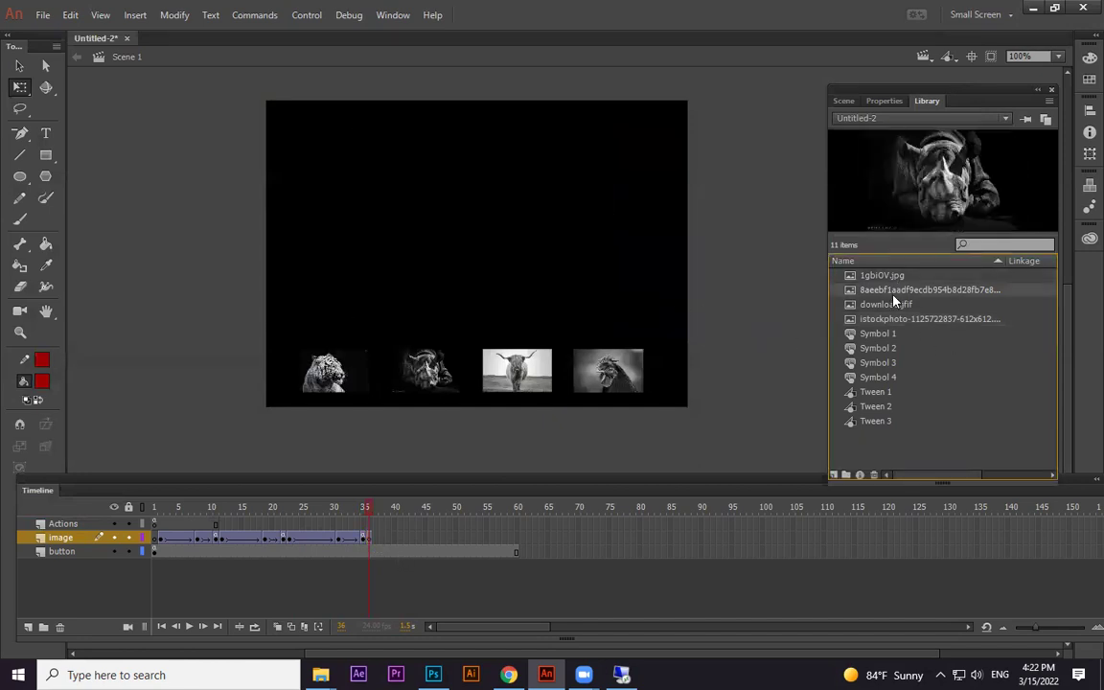
pyautogui.click(898, 305)
pyautogui.moveTo(860, 308); pyautogui.dragTo(450, 240)
pyautogui.moveTo(556, 166); pyautogui.dragTo(587, 145)
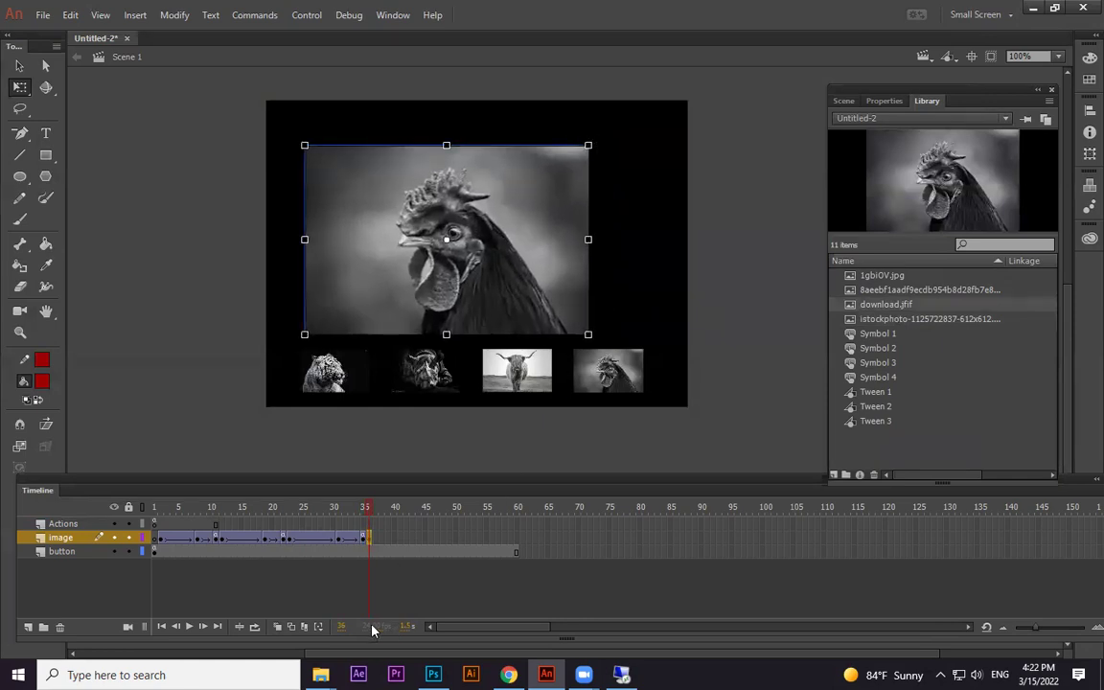
# Turn on onion skinning and move the rooster picture over the position of the cow picture.
pyautogui.click(279, 626)
pyautogui.moveTo(539, 241); pyautogui.dragTo(576, 217)
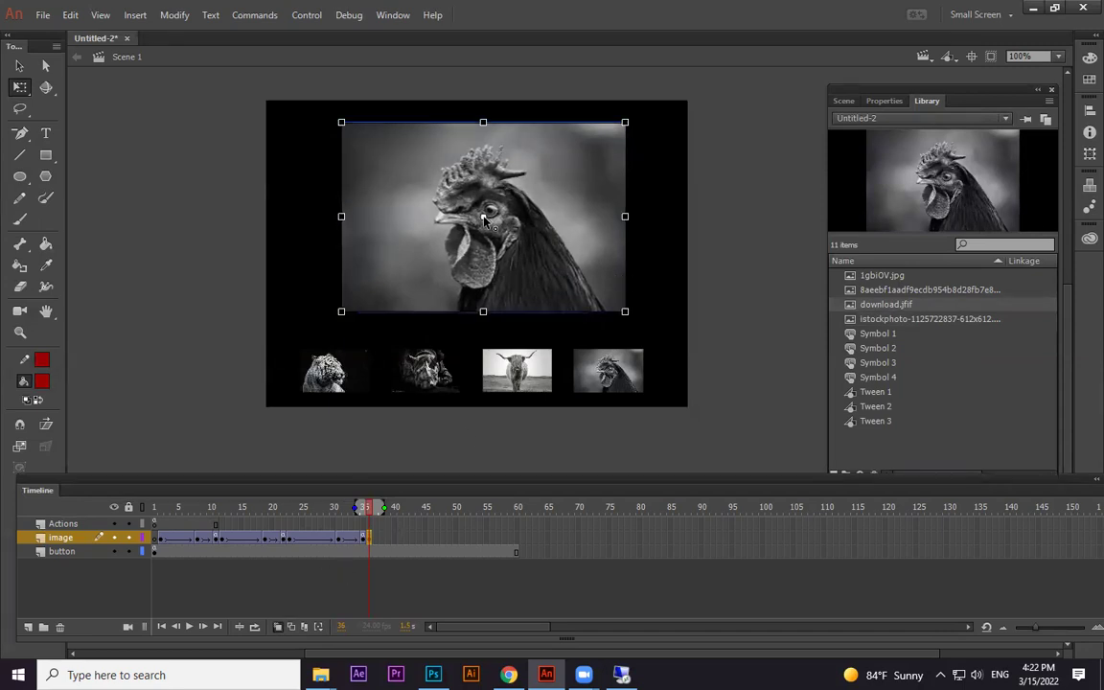
# Move the rooster picture's transformation point to its right edge and remove the tween from frame 36 of the image layer.
pyautogui.moveTo(483, 216); pyautogui.dragTo(574, 216)
pyautogui.rightClick(373, 540)
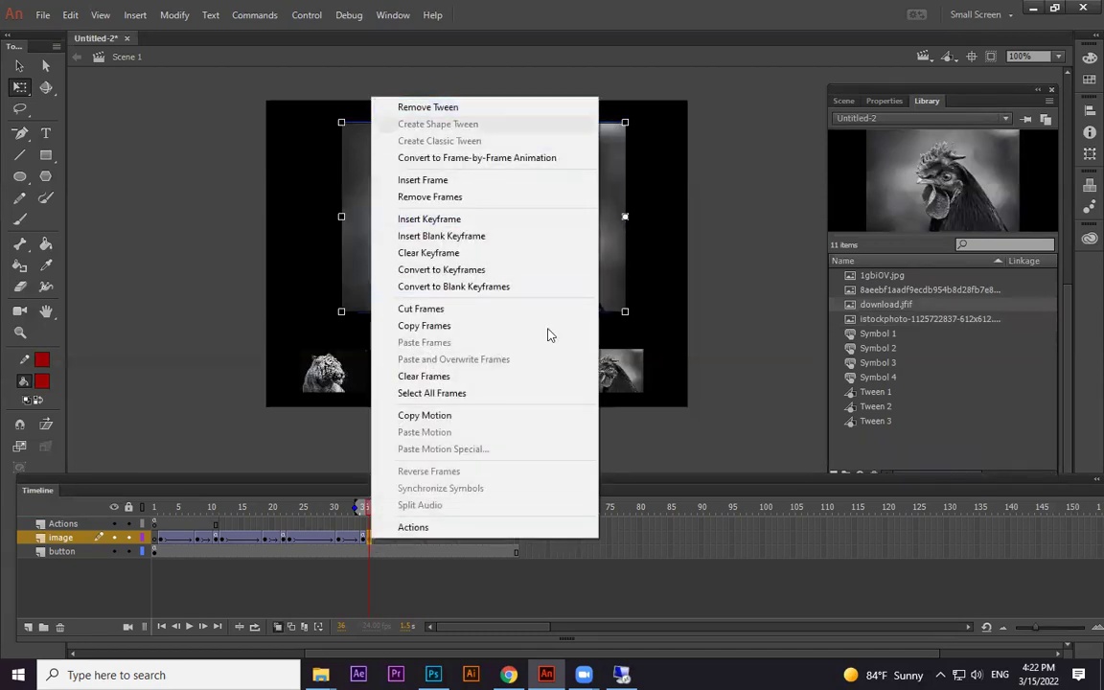
pyautogui.click(770, 429)
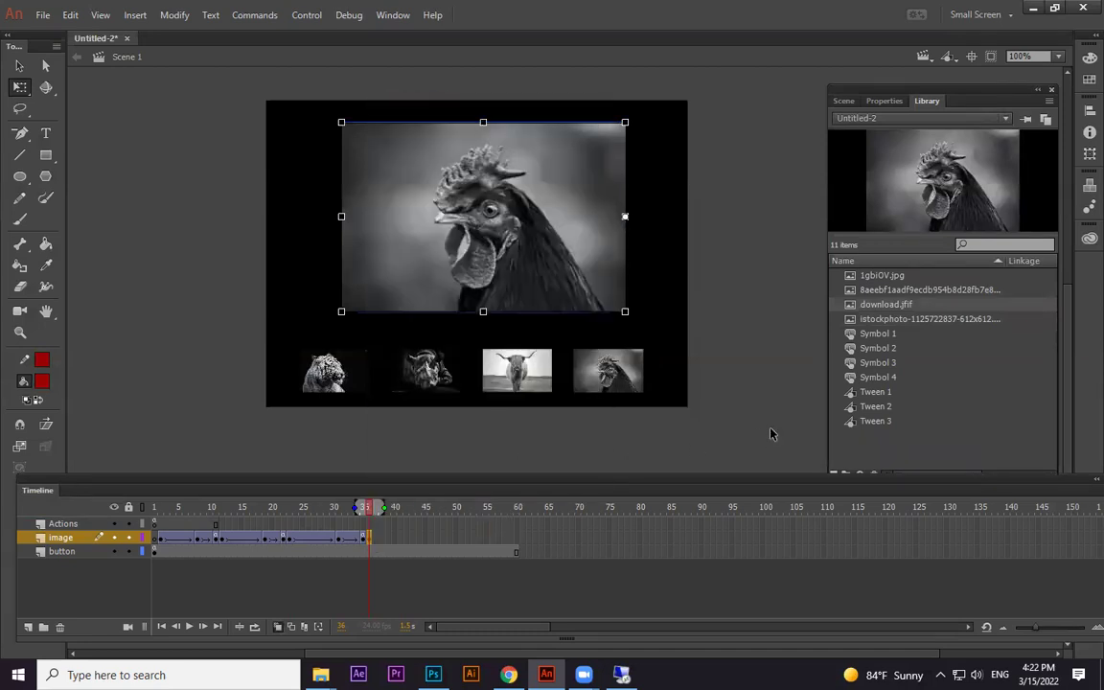
pyautogui.rightClick(369, 544)
pyautogui.click(430, 110)
# Try to create a classic tween for the rooster between frames 36 and 47 of the image layer.
pyautogui.click(427, 541)
pyautogui.click(368, 538)
pyautogui.click(436, 539)
pyautogui.rightClick(412, 540)
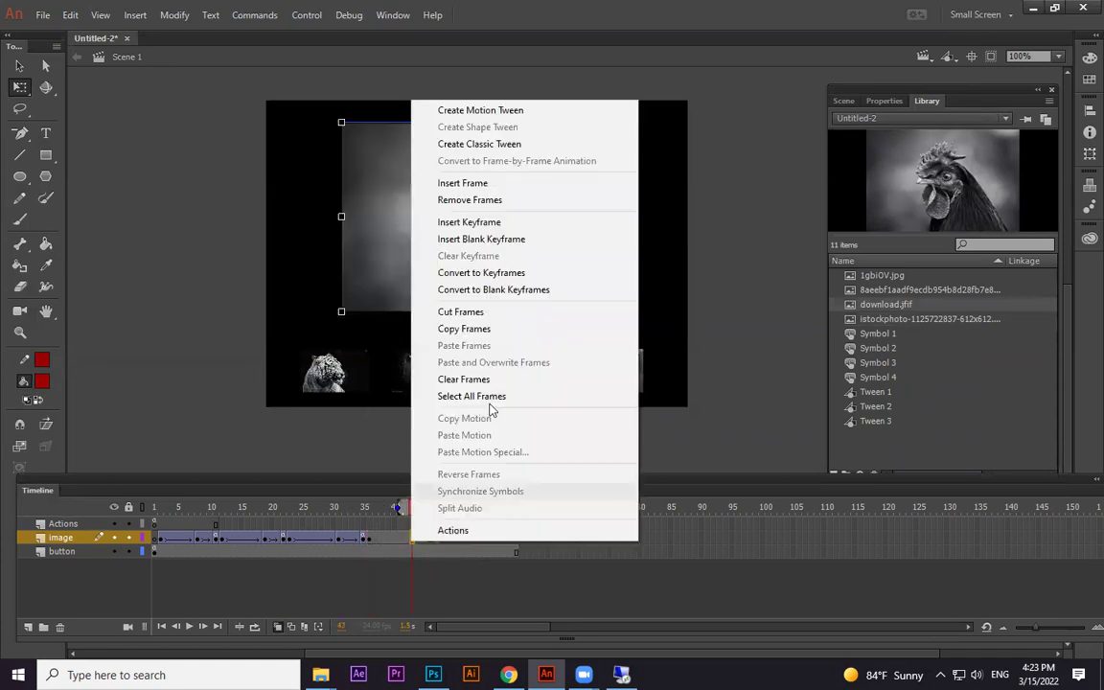
pyautogui.click(498, 144)
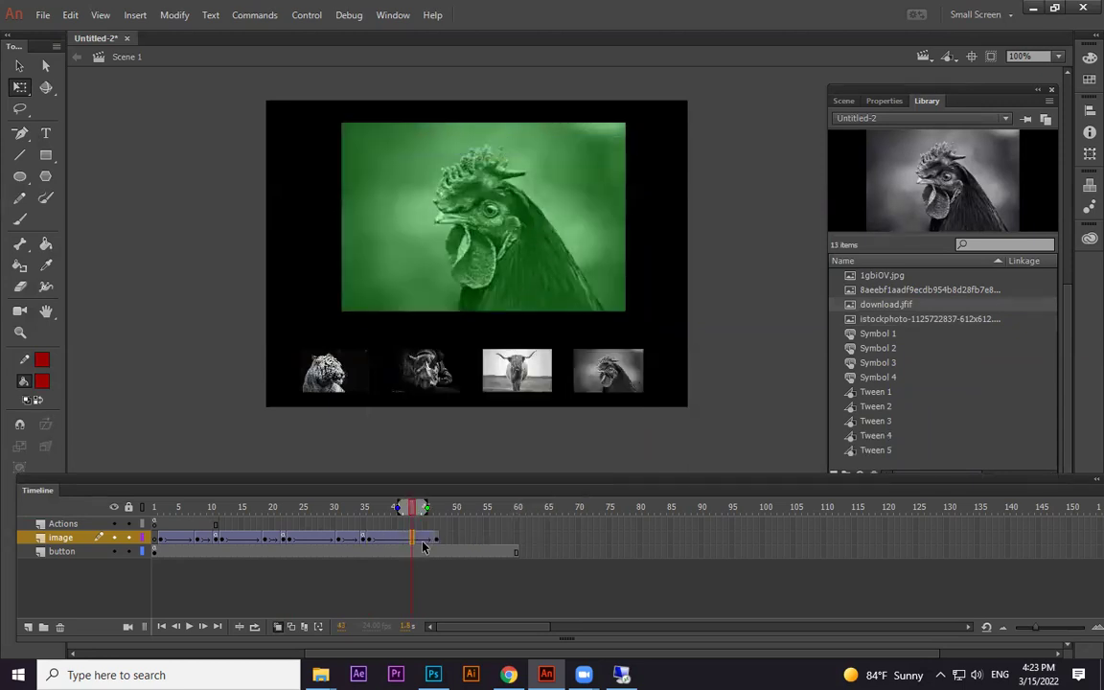
pyautogui.click(433, 543)
pyautogui.click(559, 230)
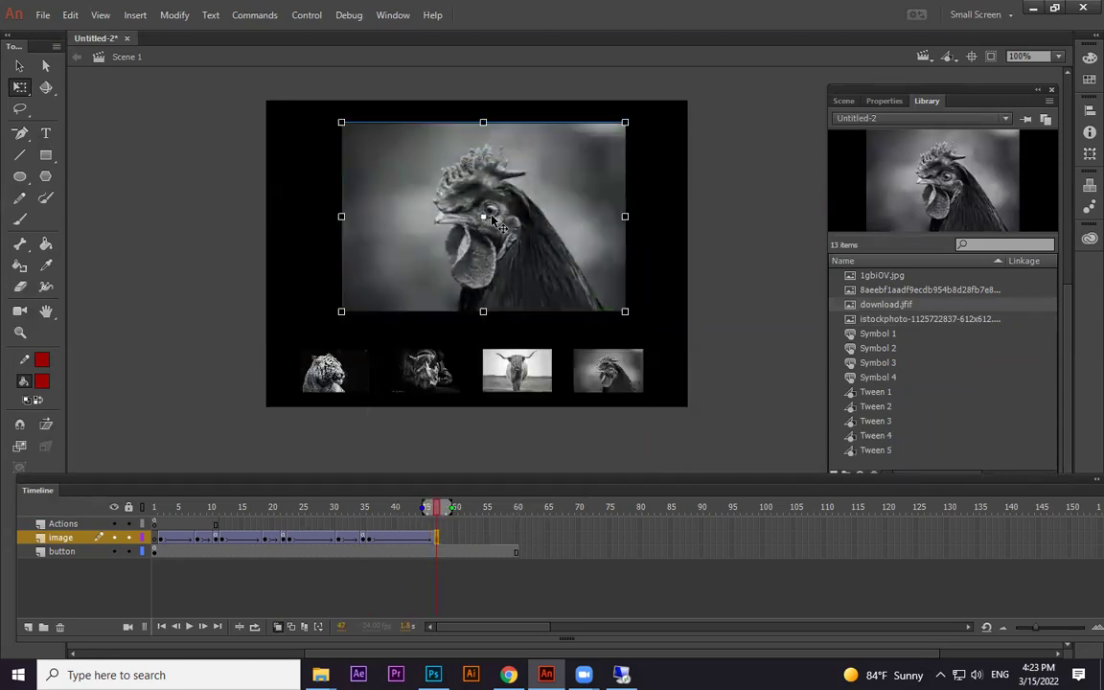
pyautogui.hotkey('ctrl', 'z')
pyautogui.hotkey('ctrl', 'z')
pyautogui.hotkey('ctrl', 'z')
# Try to remove the image layer's frames from frame 37 onward, and undo the removal.
pyautogui.moveTo(455, 538); pyautogui.dragTo(371, 544)
pyautogui.click(480, 528)
pyautogui.moveTo(472, 536); pyautogui.dragTo(376, 537)
pyautogui.rightClick(376, 543)
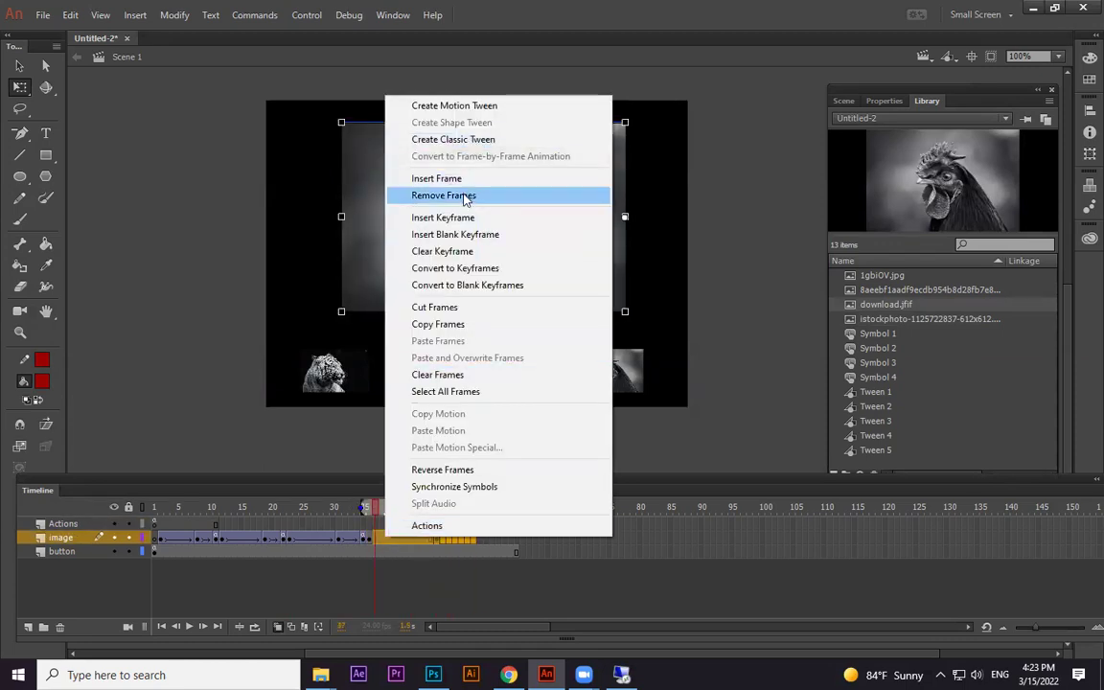
pyautogui.click(465, 195)
pyautogui.hotkey('ctrl', 'z')
pyautogui.hotkey('ctrl', 'z')
pyautogui.hotkey('ctrl', 'z')
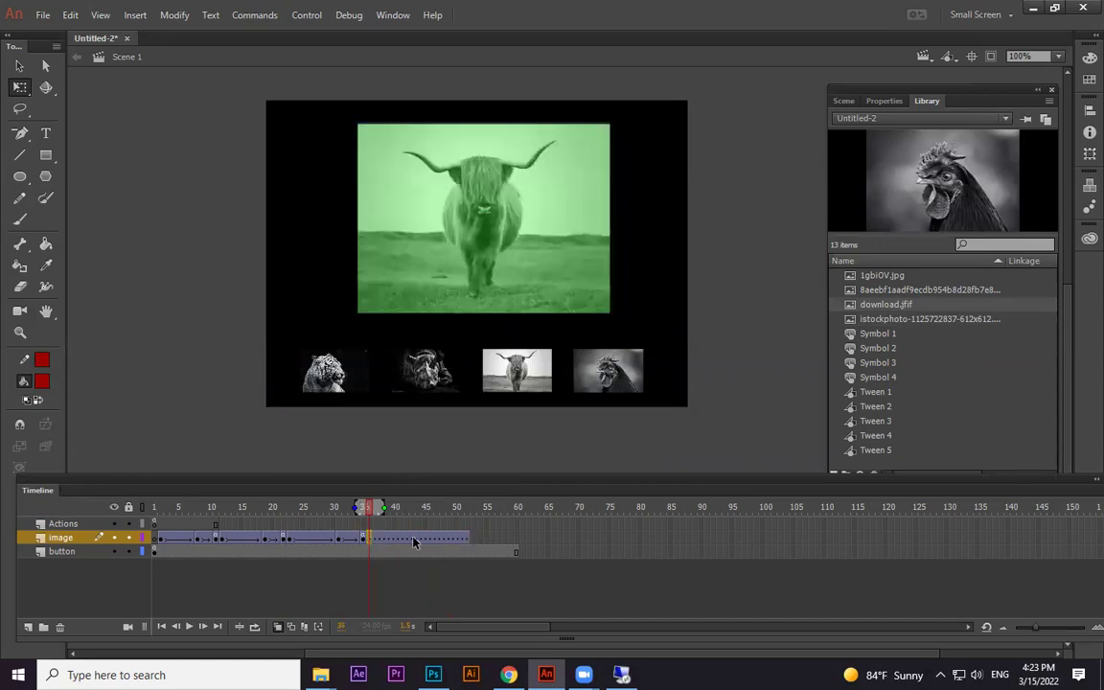
# Try to remove the image layer's frames from 36 onward, and undo back to the earlier timeline state.
pyautogui.moveTo(487, 539); pyautogui.dragTo(409, 540)
pyautogui.click(368, 540)
pyautogui.rightClick(368, 539)
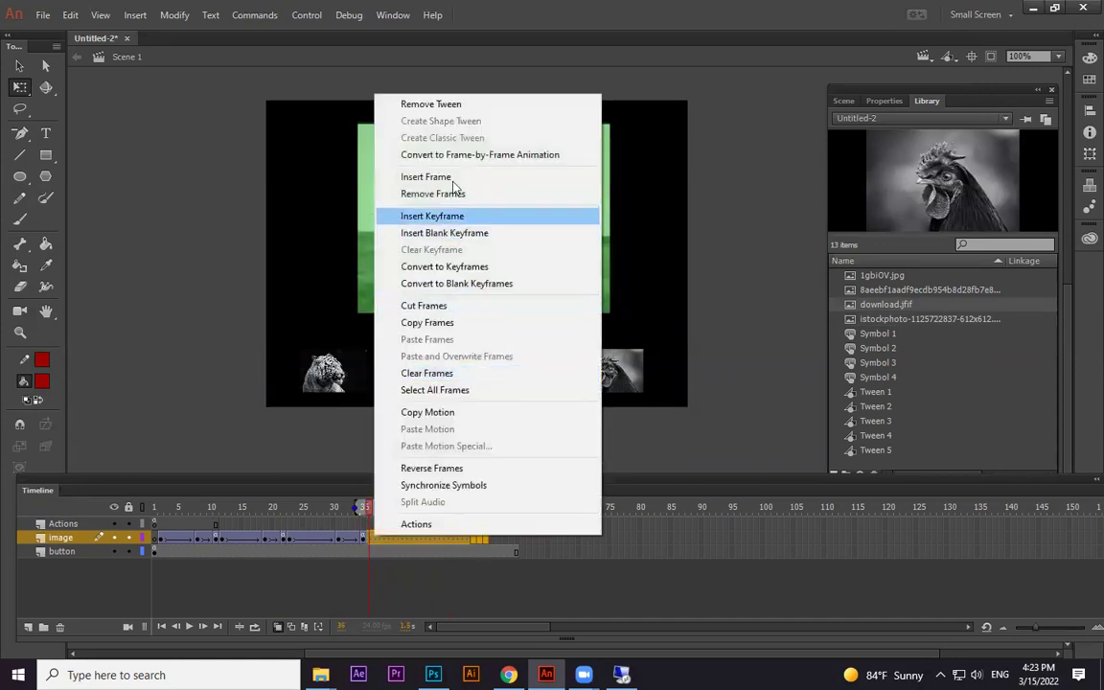
pyautogui.click(448, 194)
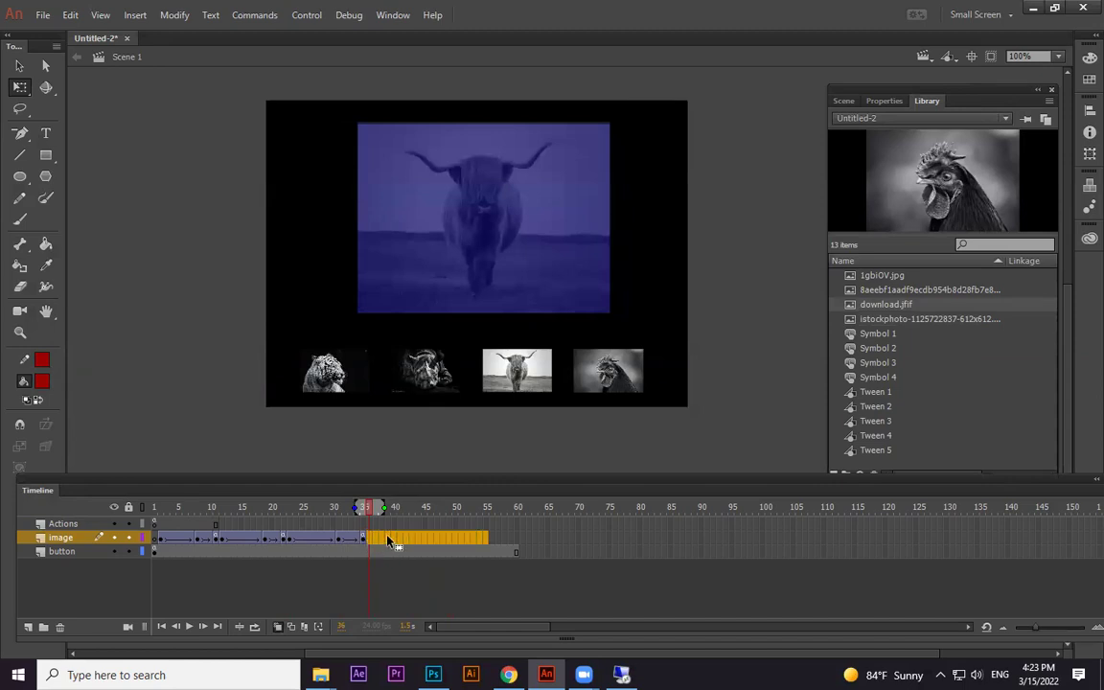
pyautogui.click(387, 539)
pyautogui.click(370, 539)
pyautogui.click(387, 540)
pyautogui.hotkey('ctrl', 'z')
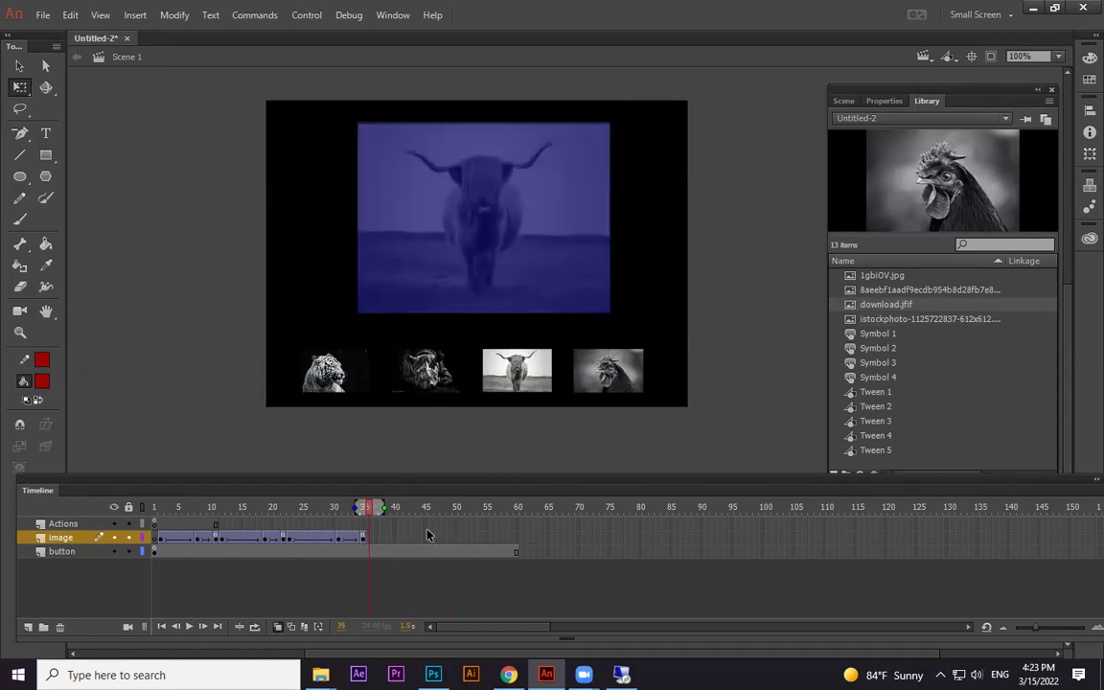
pyautogui.hotkey('ctrl', 'z')
pyautogui.hotkey('ctrl', 'z')
pyautogui.hotkey('ctrl', 'z')
pyautogui.hotkey('ctrl', 'z')
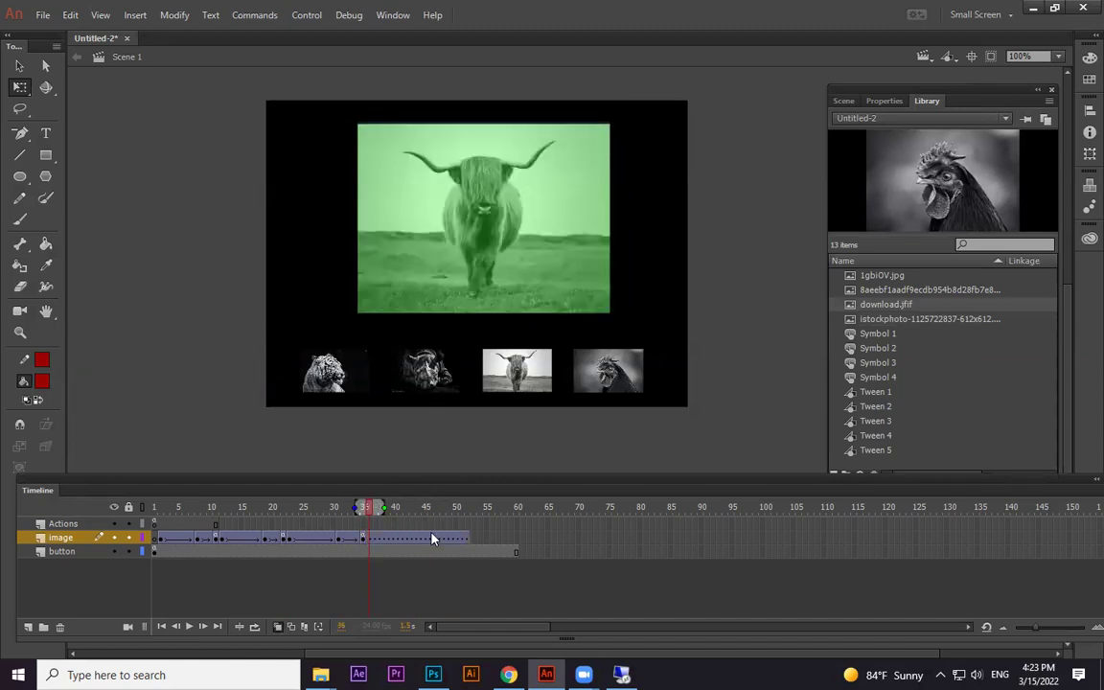
# Create a classic tween on frame 36 of the image layer, insert a keyframe at frame 48, and preview an in-between frame.
pyautogui.click(369, 542)
pyautogui.rightClick(371, 542)
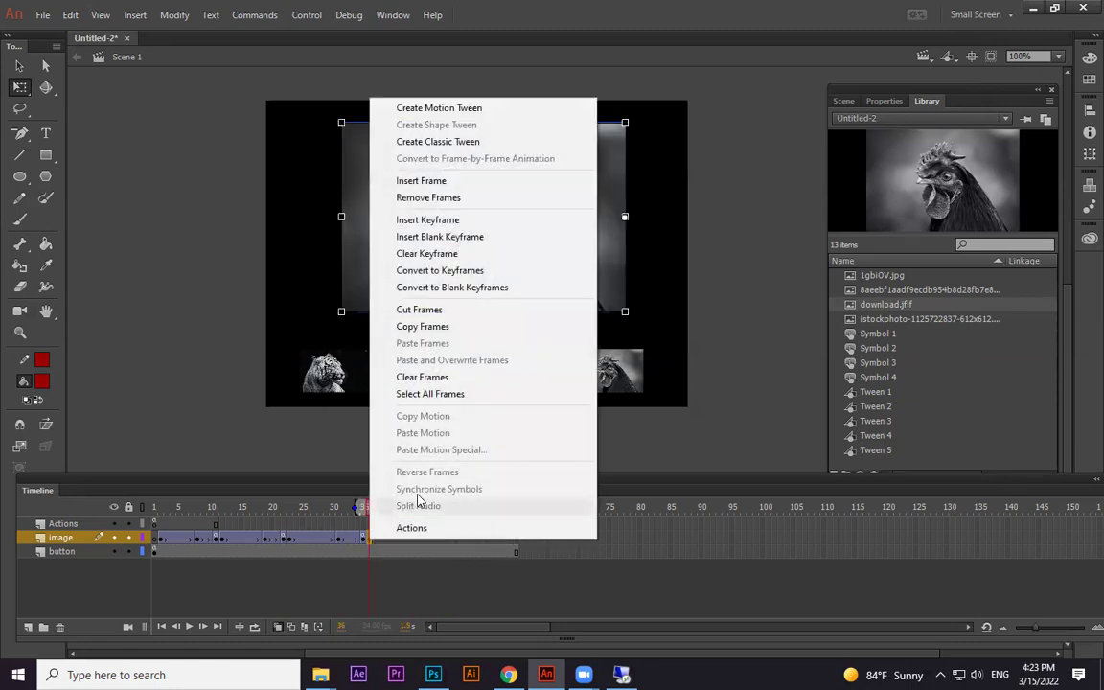
pyautogui.click(577, 549)
pyautogui.click(370, 538)
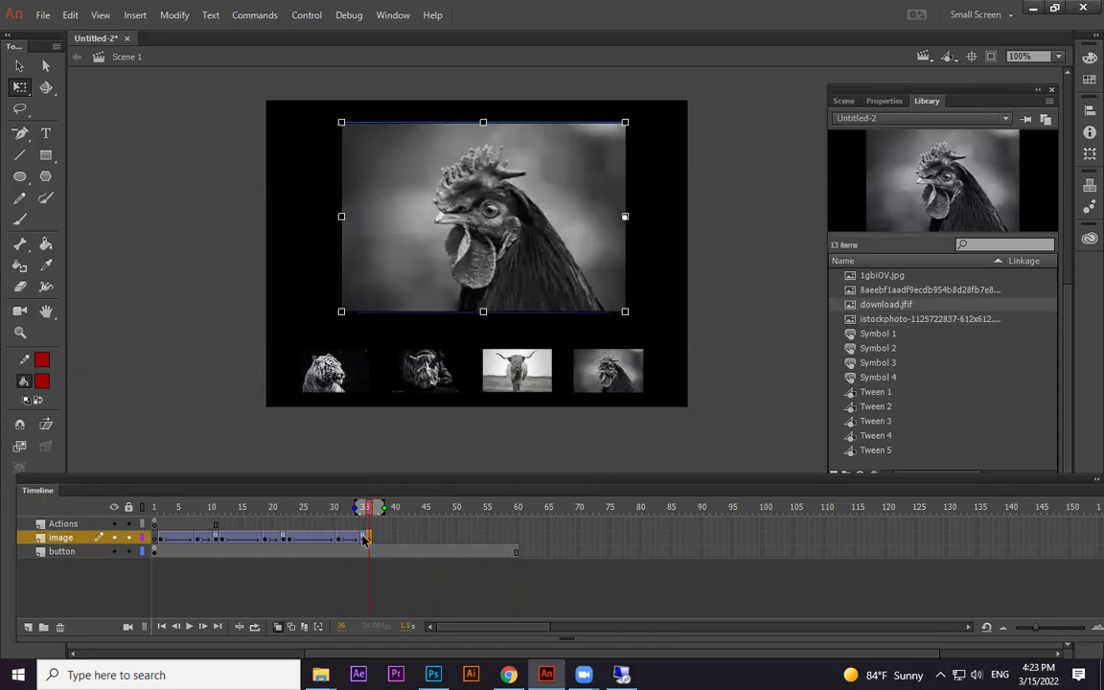
pyautogui.rightClick(369, 539)
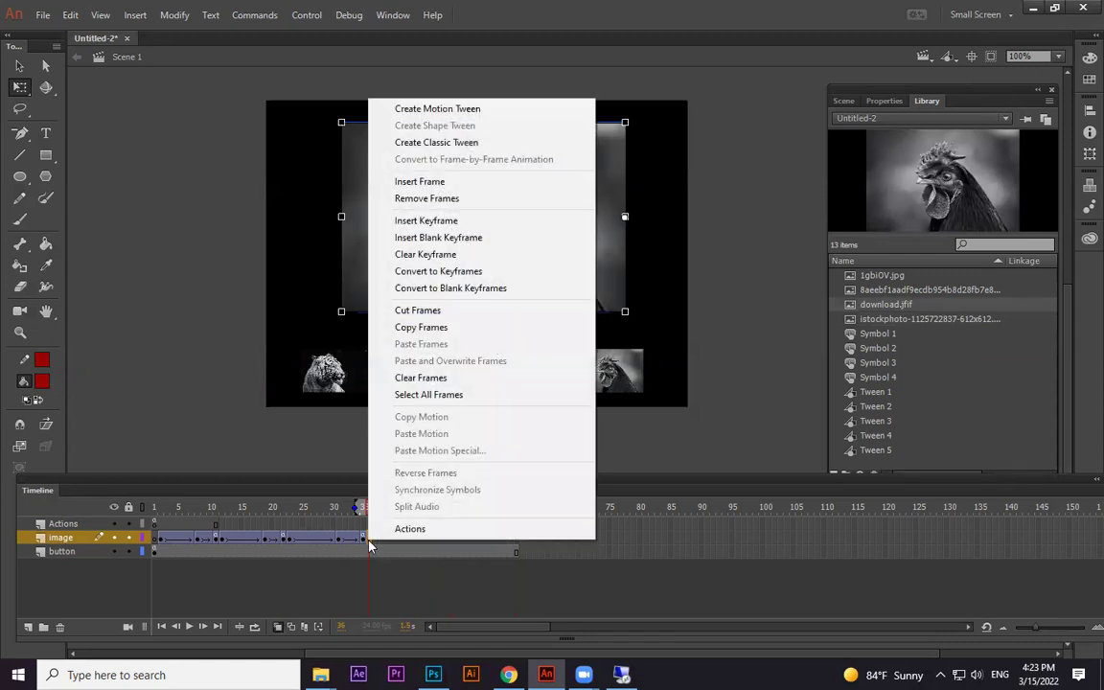
pyautogui.click(458, 144)
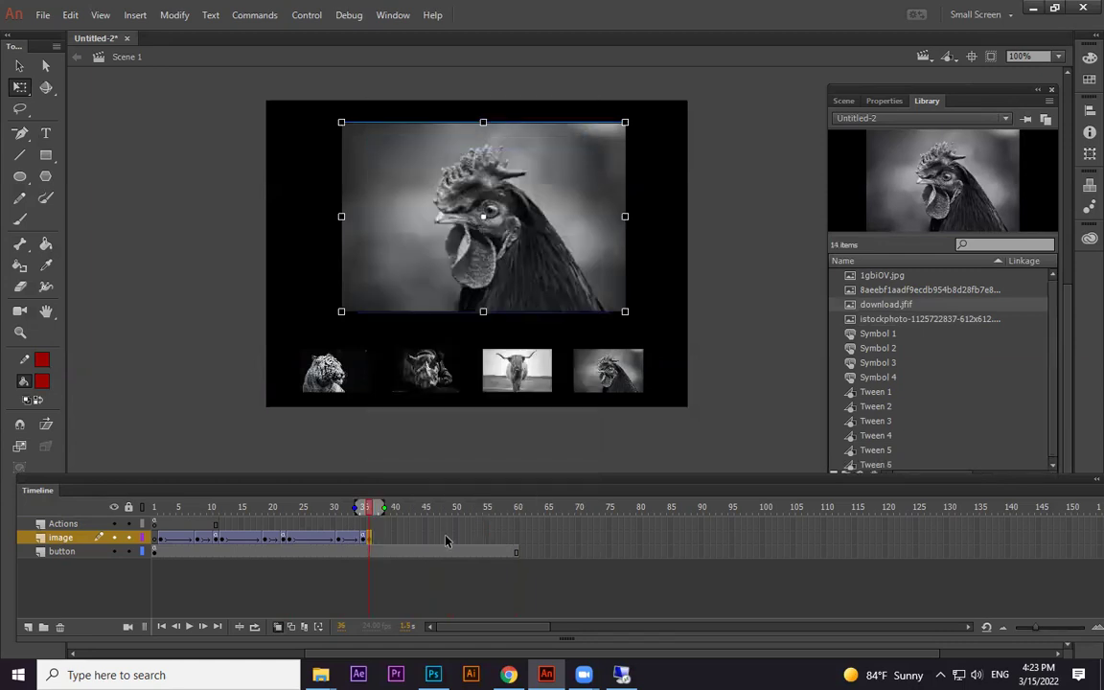
pyautogui.click(443, 538)
pyautogui.press('F6')
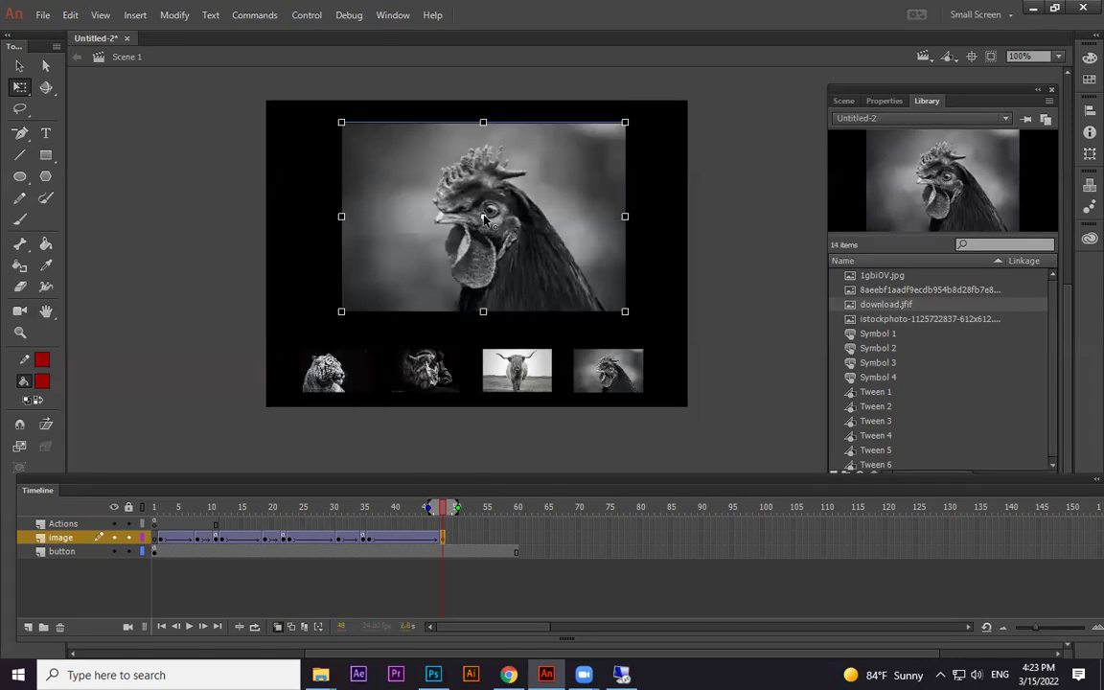
pyautogui.click(392, 514)
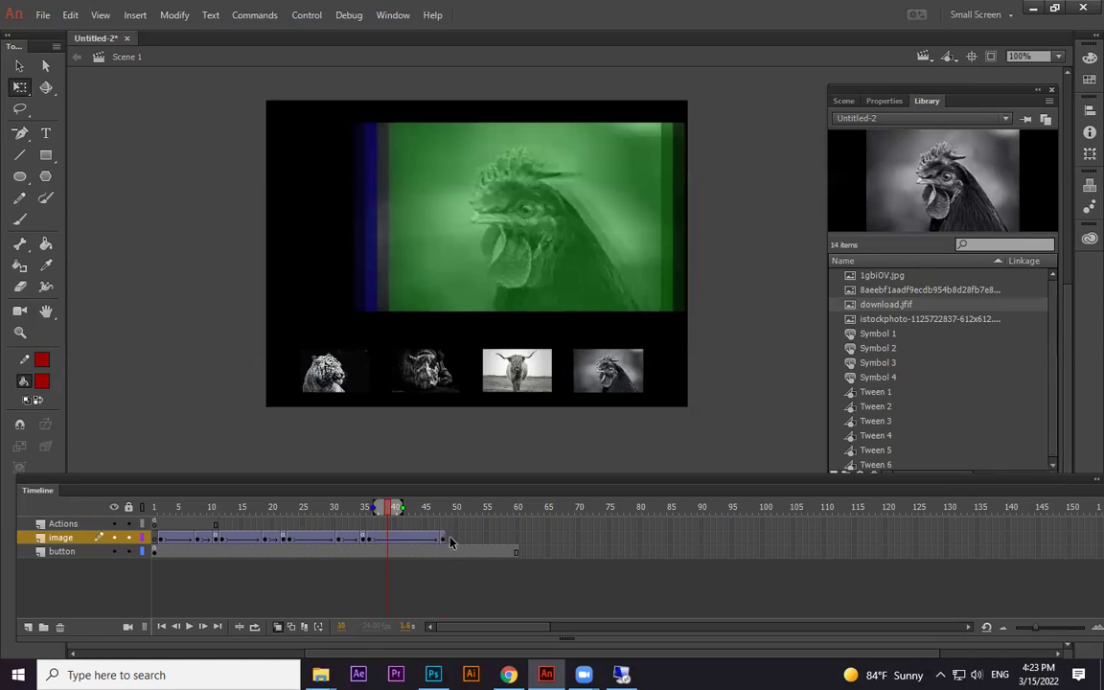
# Remove the rooster's tweened frames from frame 36 onward on the image layer.
pyautogui.moveTo(467, 539); pyautogui.dragTo(371, 540)
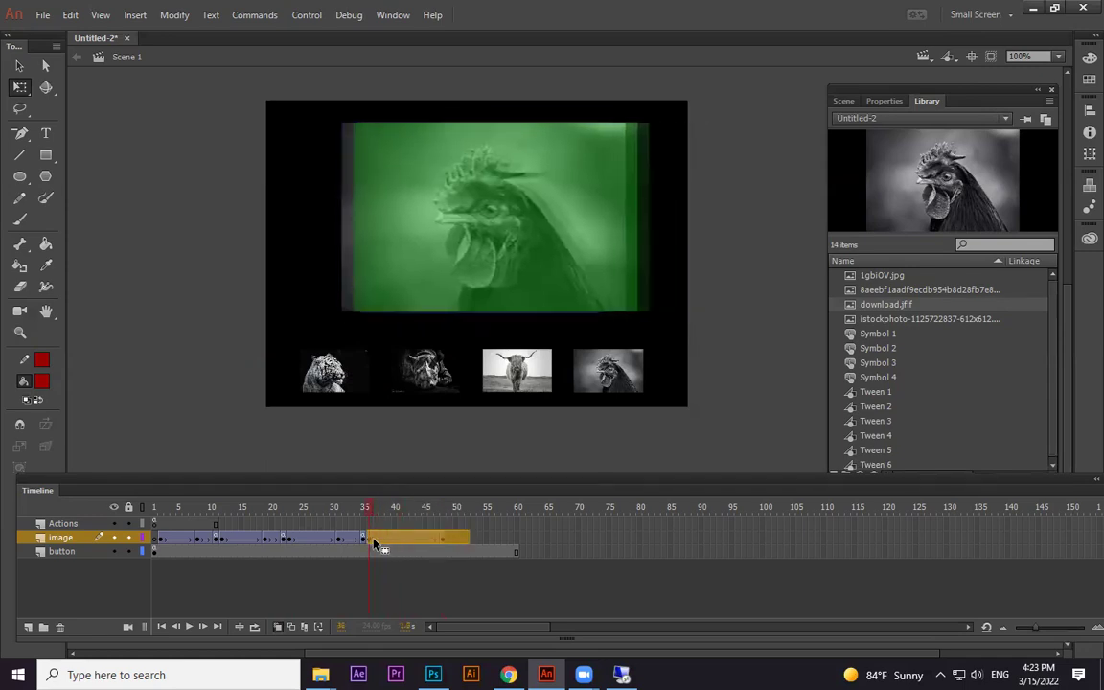
pyautogui.rightClick(376, 544)
pyautogui.click(460, 196)
# Insert a new keyframe at frame 36 of the image layer and delete the cow picture from it.
pyautogui.click(382, 526)
pyautogui.click(369, 539)
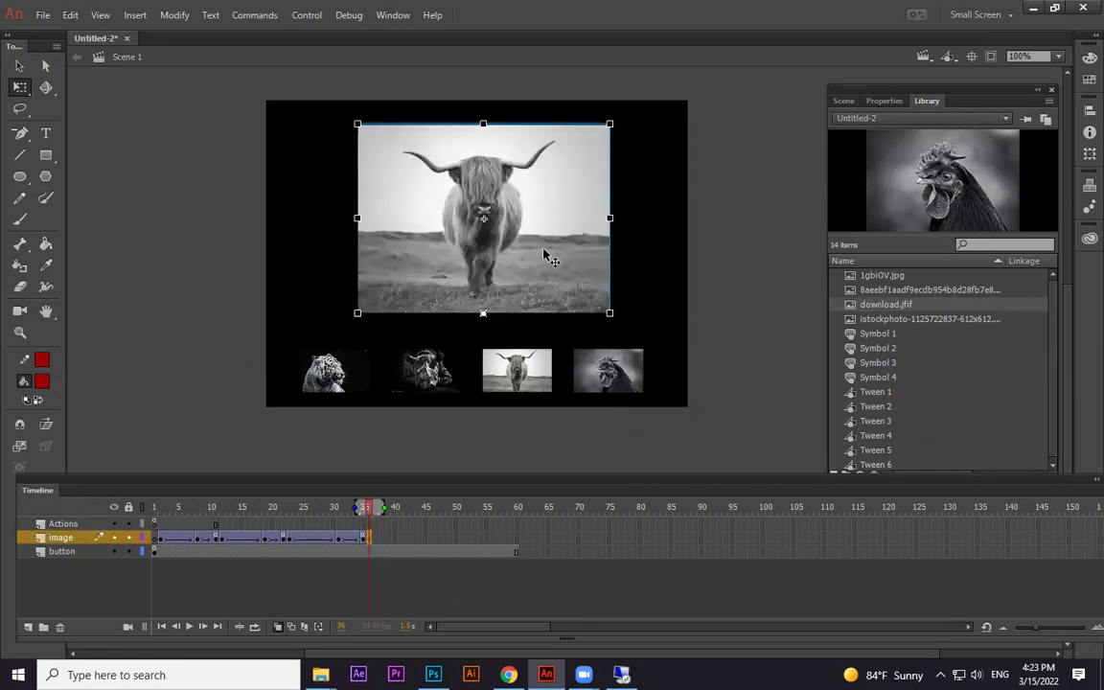
pyautogui.press('Delete')
# Place download.jfif on the stage at frame 36, scale it above the thumbnails, nudge it over the cow's position and set its pivot at the right edge.
pyautogui.moveTo(884, 307); pyautogui.dragTo(451, 218)
pyautogui.moveTo(586, 146); pyautogui.dragTo(623, 112)
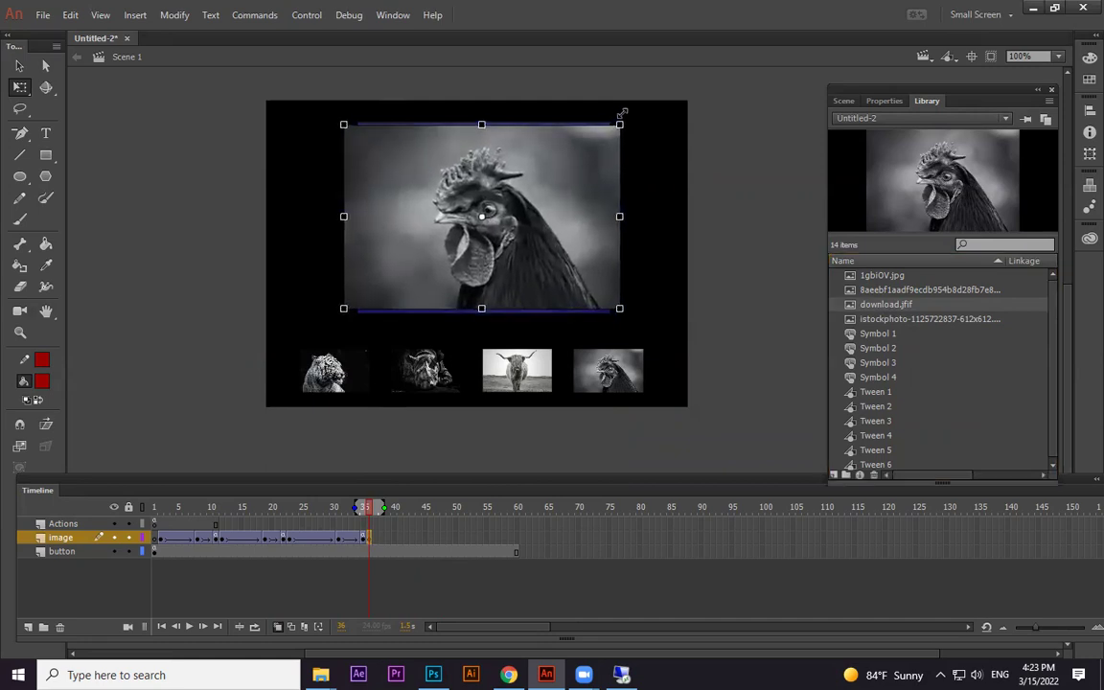
pyautogui.press('Down')
pyautogui.press('Down')
pyautogui.press('Up')
pyautogui.press('Up')
pyautogui.press('Up')
pyautogui.press('Down')
pyautogui.press('Down')
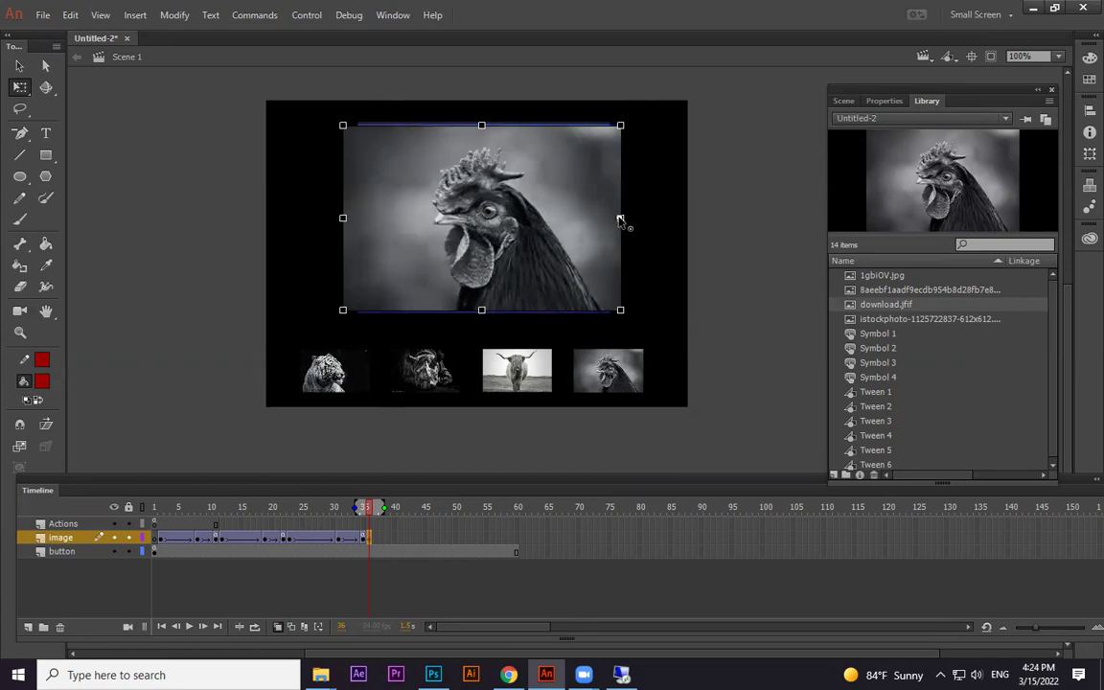
pyautogui.rightClick(371, 539)
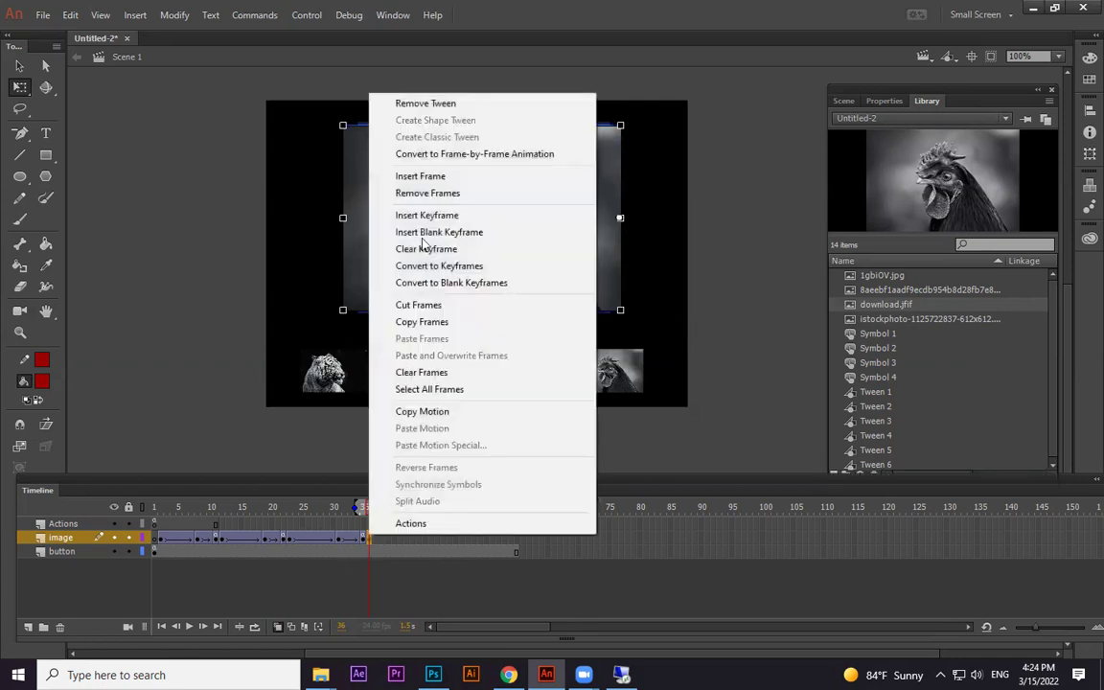
pyautogui.click(754, 374)
# Undo the rooster placement back to the empty keyframe at frame 36.
pyautogui.hotkey('ctrl', 'z')
pyautogui.hotkey('ctrl', 'z')
pyautogui.hotkey('ctrl', 'z')
pyautogui.hotkey('ctrl', 'z')
pyautogui.hotkey('ctrl', 'z')
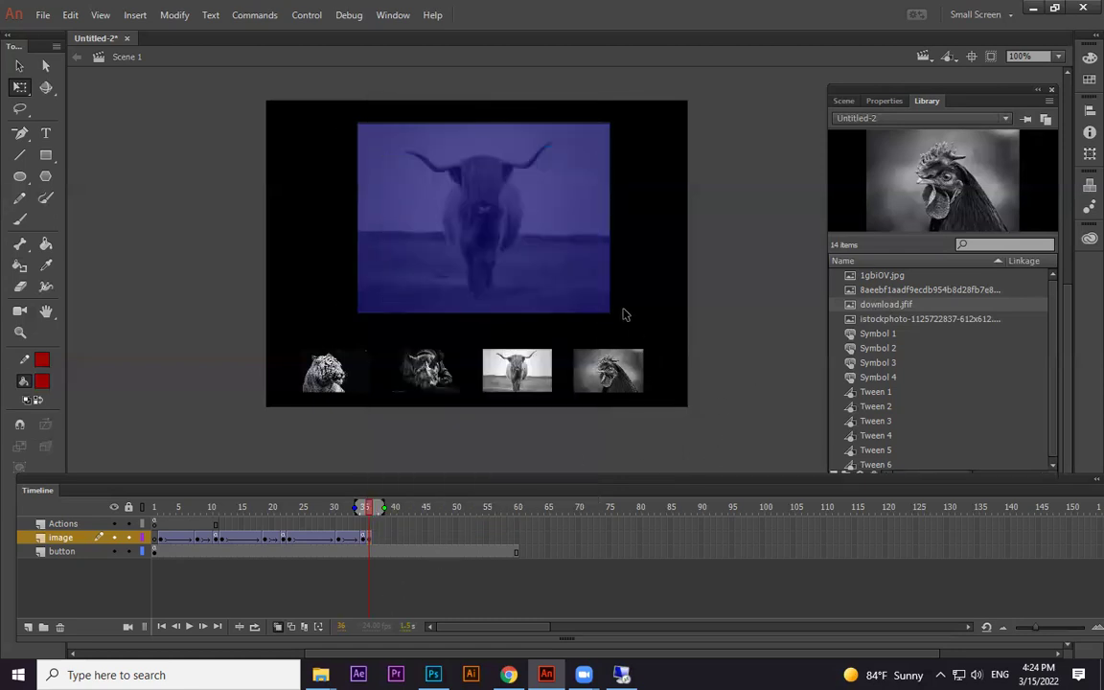
# Remove the tween from frame 36, place the rooster picture download.jfif on the stage and scale it to fit above the thumbnails.
pyautogui.rightClick(370, 541)
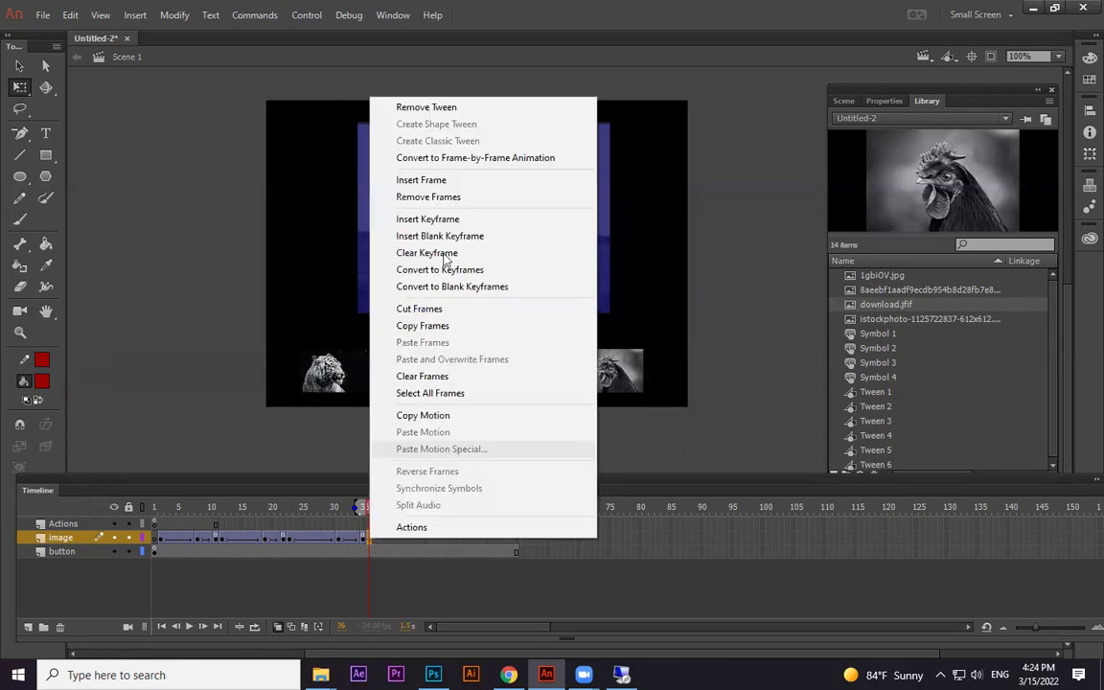
pyautogui.click(412, 107)
pyautogui.moveTo(597, 238); pyautogui.dragTo(528, 228)
pyautogui.moveTo(578, 153); pyautogui.dragTo(614, 127)
pyautogui.moveTo(582, 180); pyautogui.dragTo(585, 179)
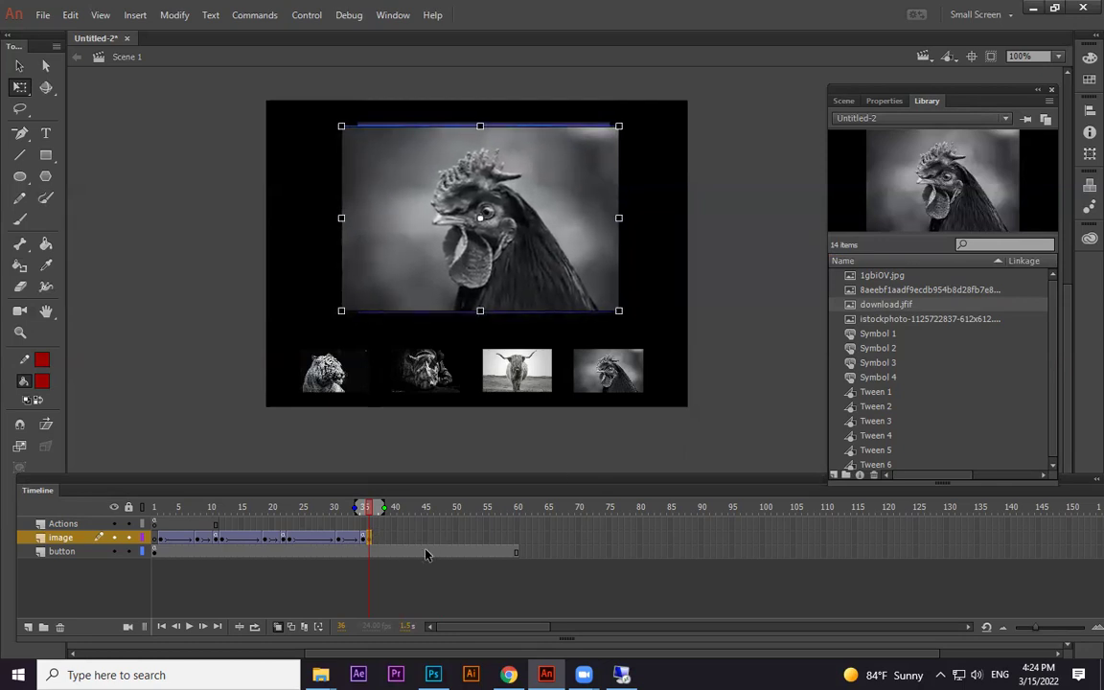
# Try a classic tween for the rooster with a right-edge transformation point and a keyframe at frame 50, and undo it.
pyautogui.rightClick(372, 541)
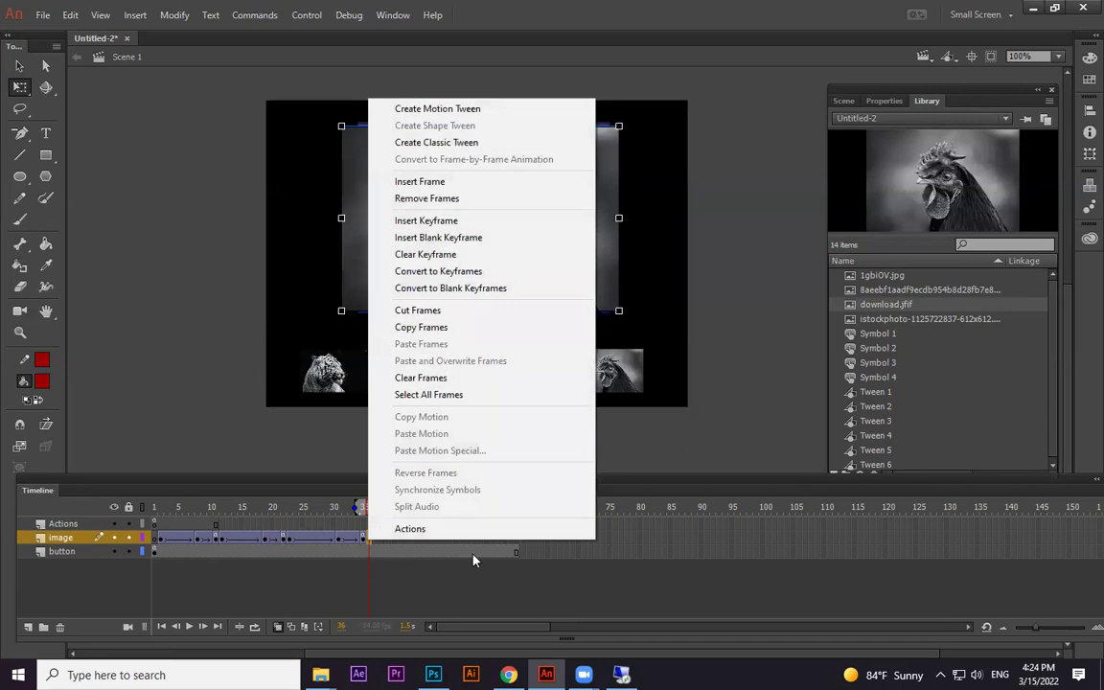
pyautogui.click(473, 552)
pyautogui.click(369, 539)
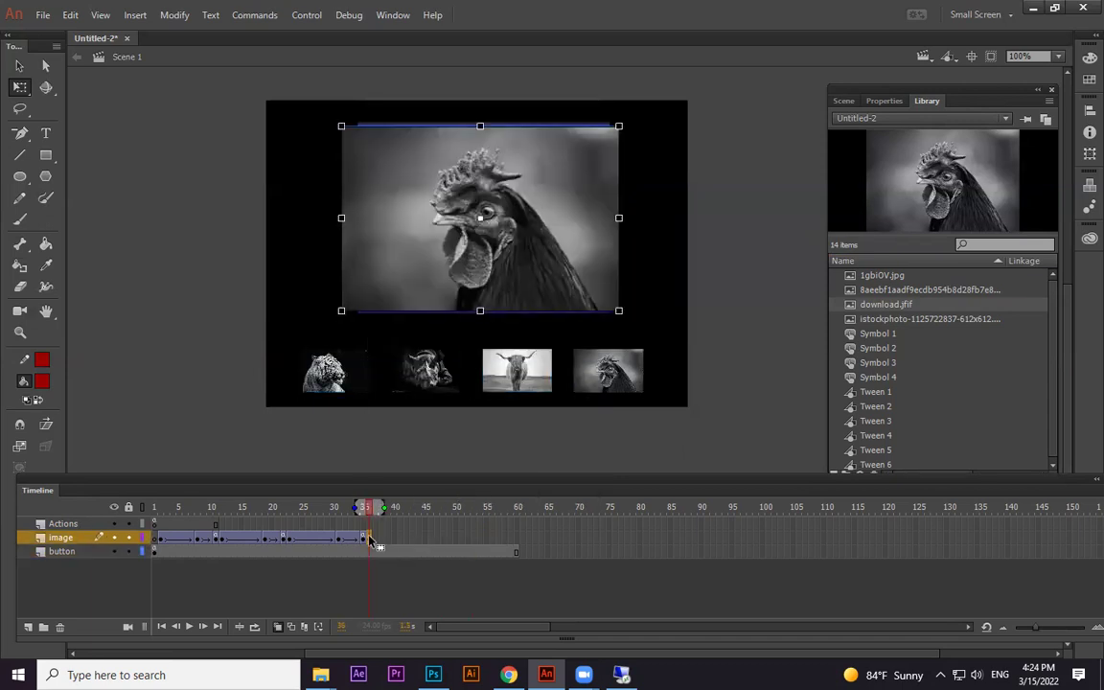
pyautogui.moveTo(571, 228); pyautogui.dragTo(616, 219)
pyautogui.rightClick(371, 539)
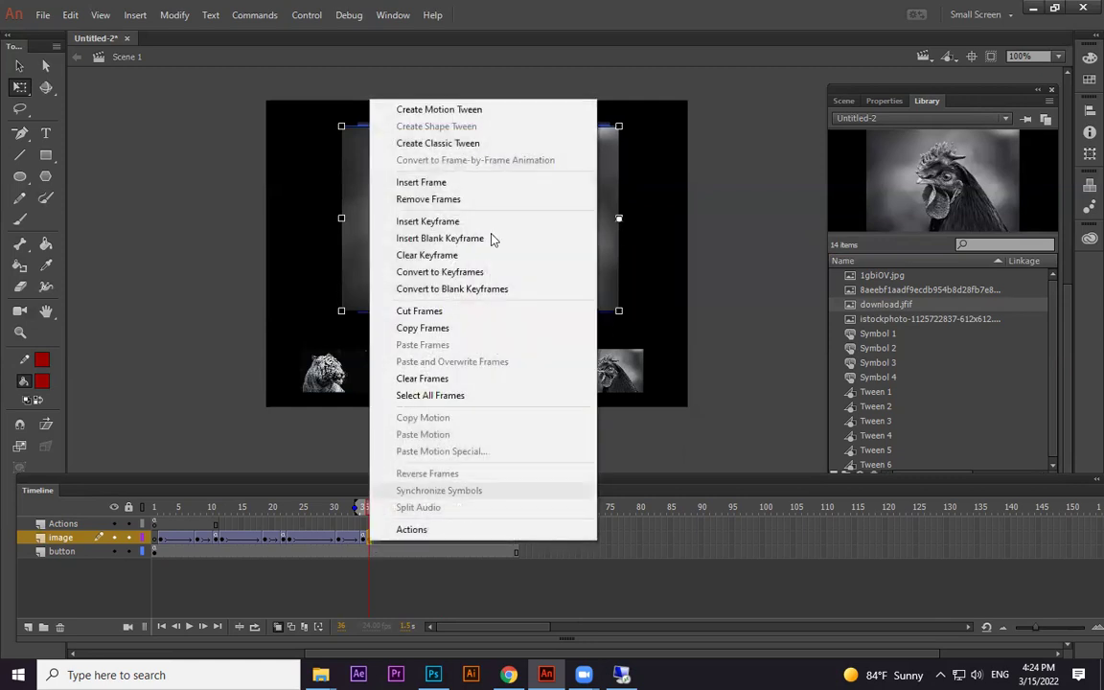
pyautogui.click(486, 145)
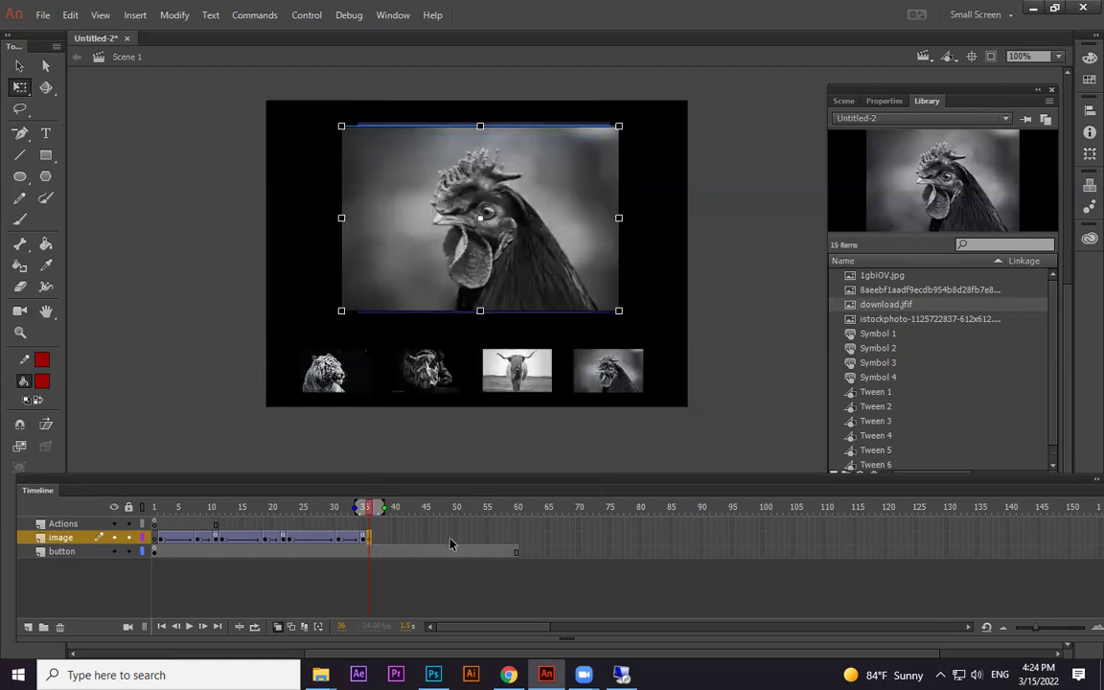
pyautogui.click(454, 542)
pyautogui.click(454, 542)
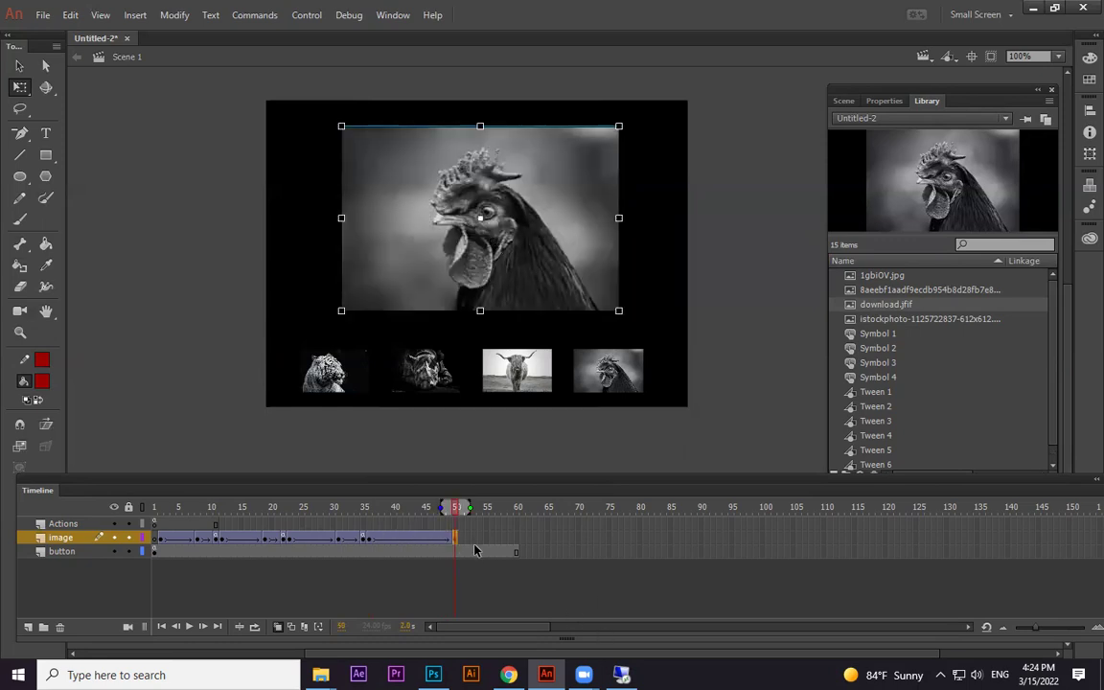
pyautogui.hotkey('ctrl', 'z')
pyautogui.hotkey('ctrl', 'z')
# Create a classic tween on the rooster at frame 36, keeping its transformation point at the right edge, and insert a keyframe at frame 51.
pyautogui.rightClick(369, 542)
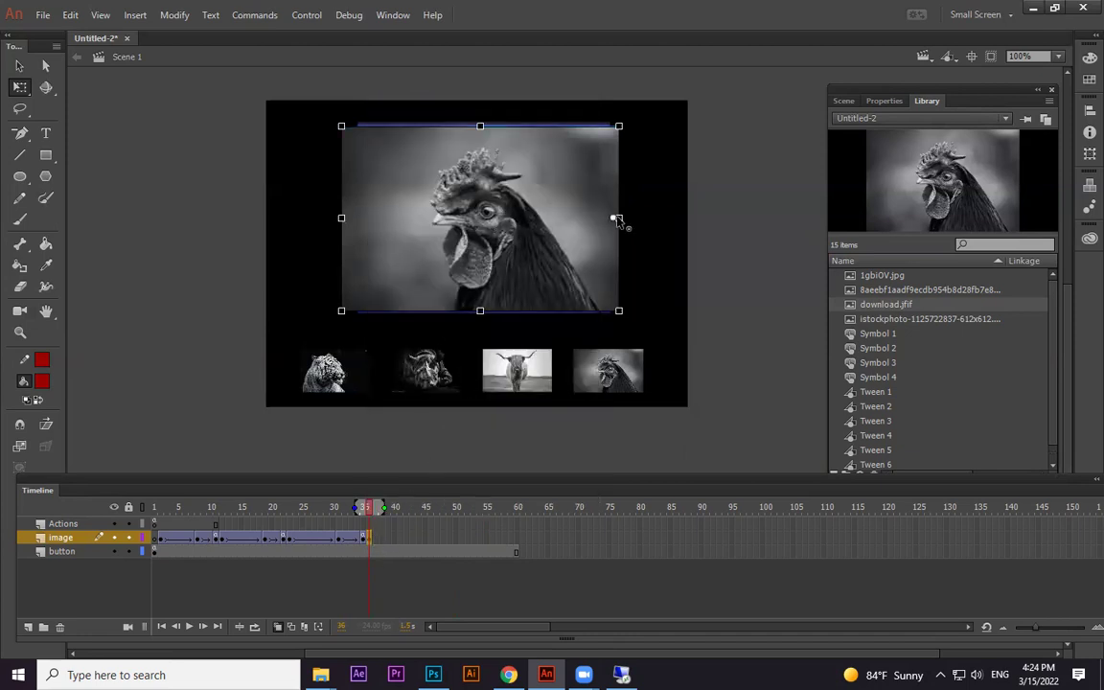
pyautogui.rightClick(369, 538)
pyautogui.click(447, 142)
pyautogui.click(459, 538)
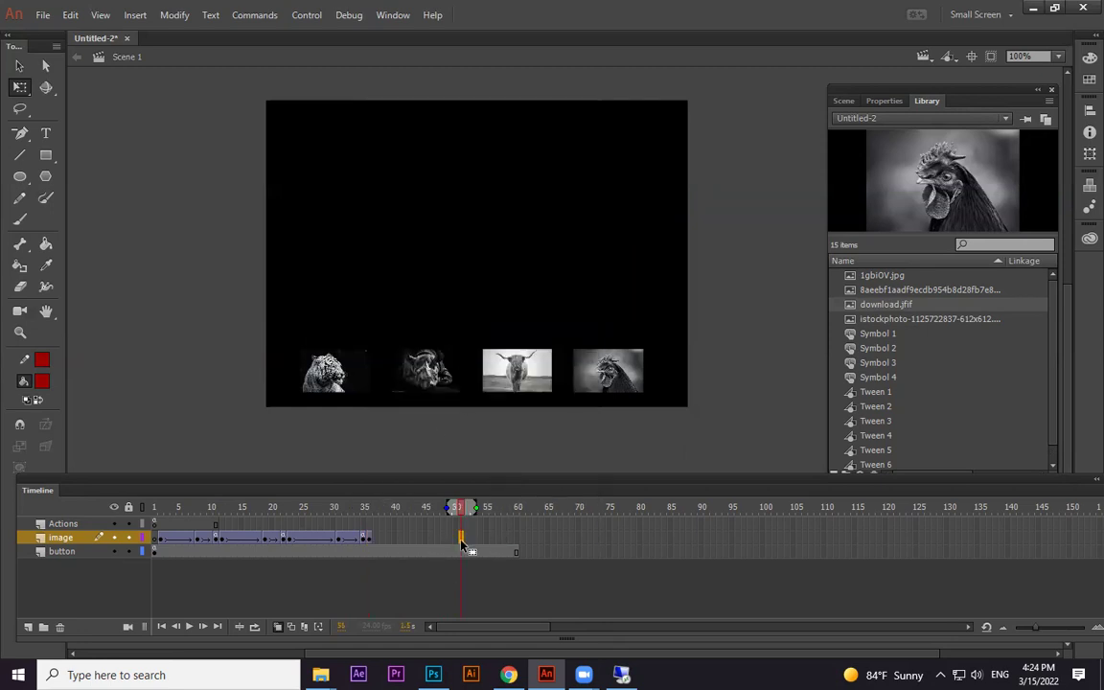
pyautogui.press('F5')
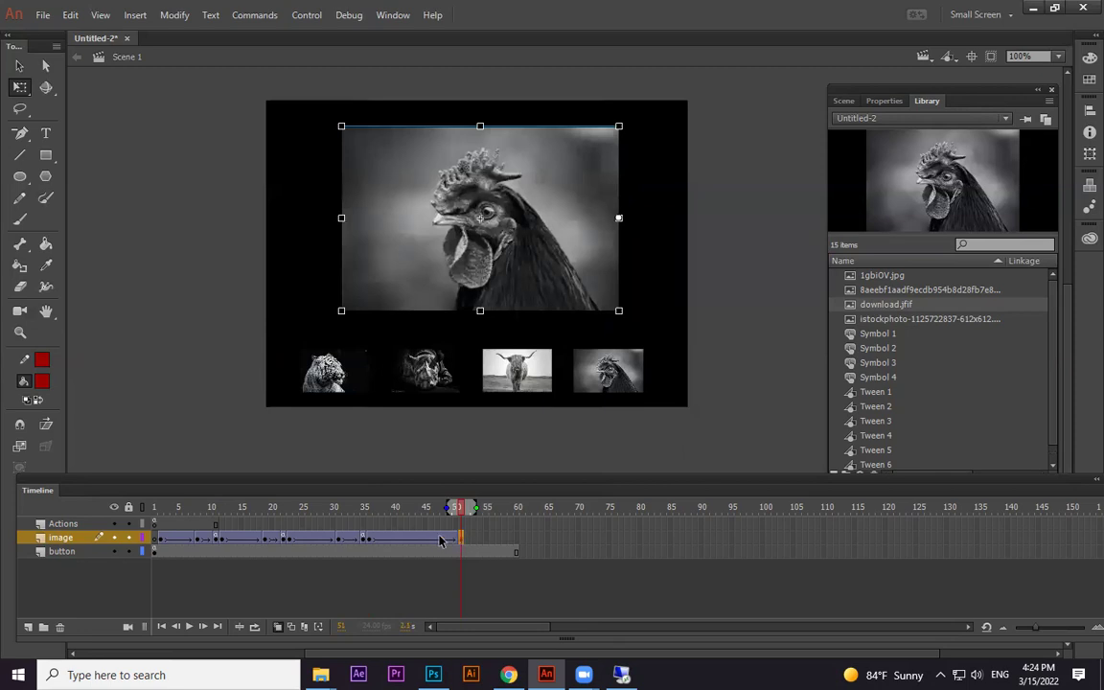
# Insert a keyframe at frame 46 of the image layer and stretch the rooster picture slightly outward from its left edge.
pyautogui.click(433, 542)
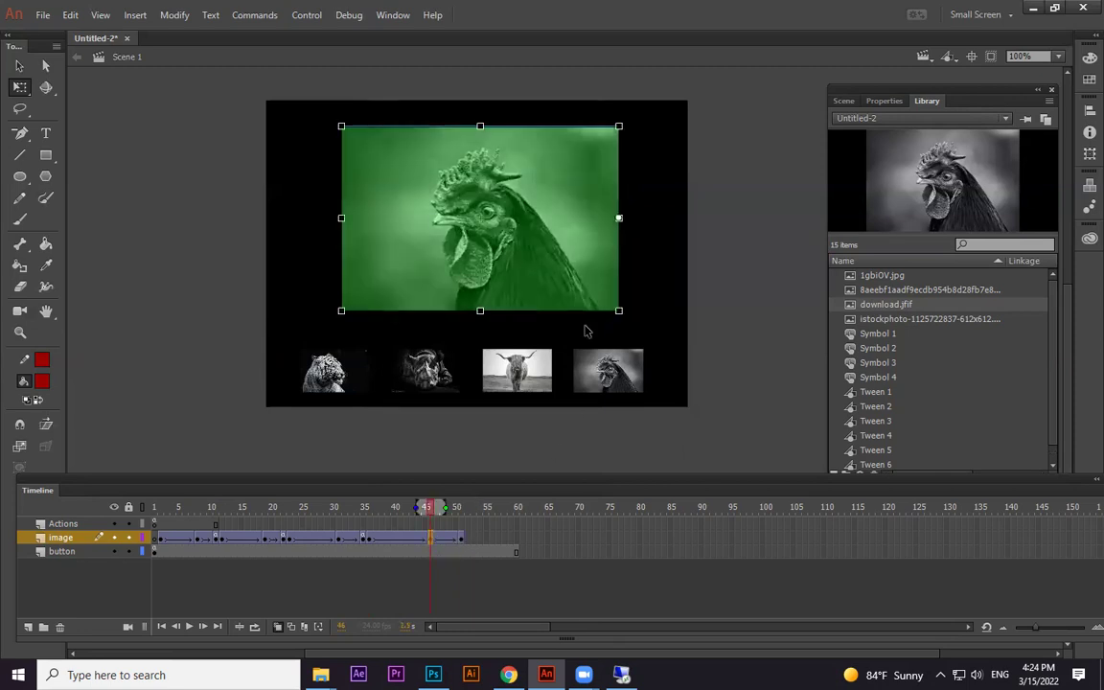
pyautogui.moveTo(341, 220); pyautogui.dragTo(328, 219)
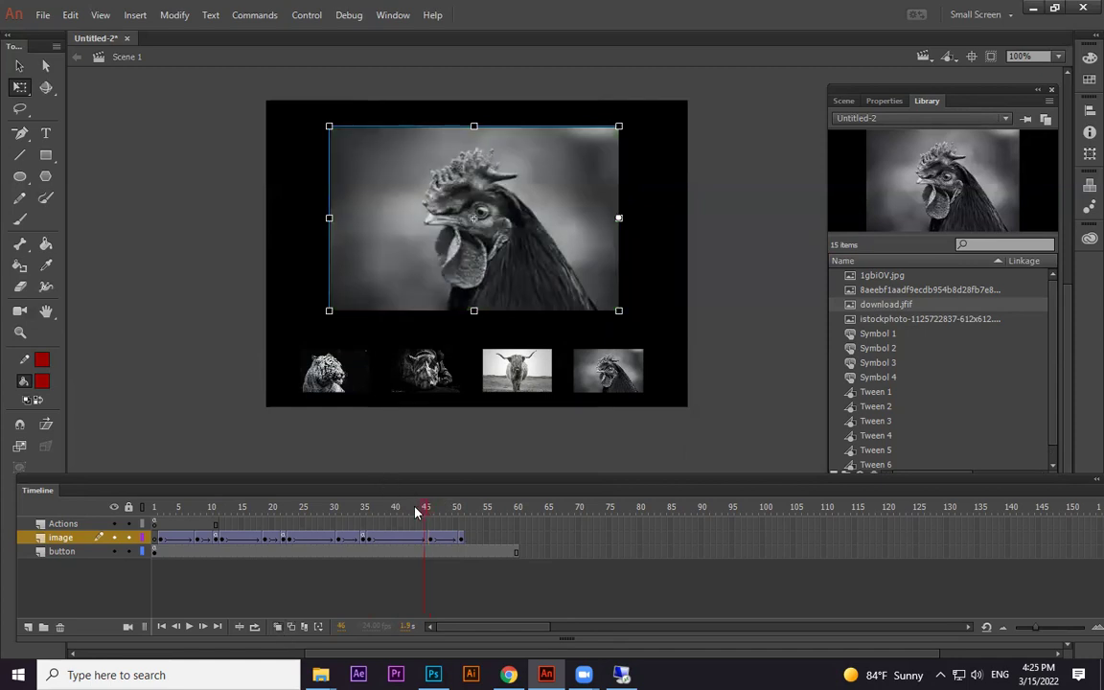
# Squash the rooster picture at frame 36 horizontally into a thin sliver at its right edge and preview the tween up to frame 51.
pyautogui.click(373, 510)
pyautogui.click(365, 508)
pyautogui.click(368, 538)
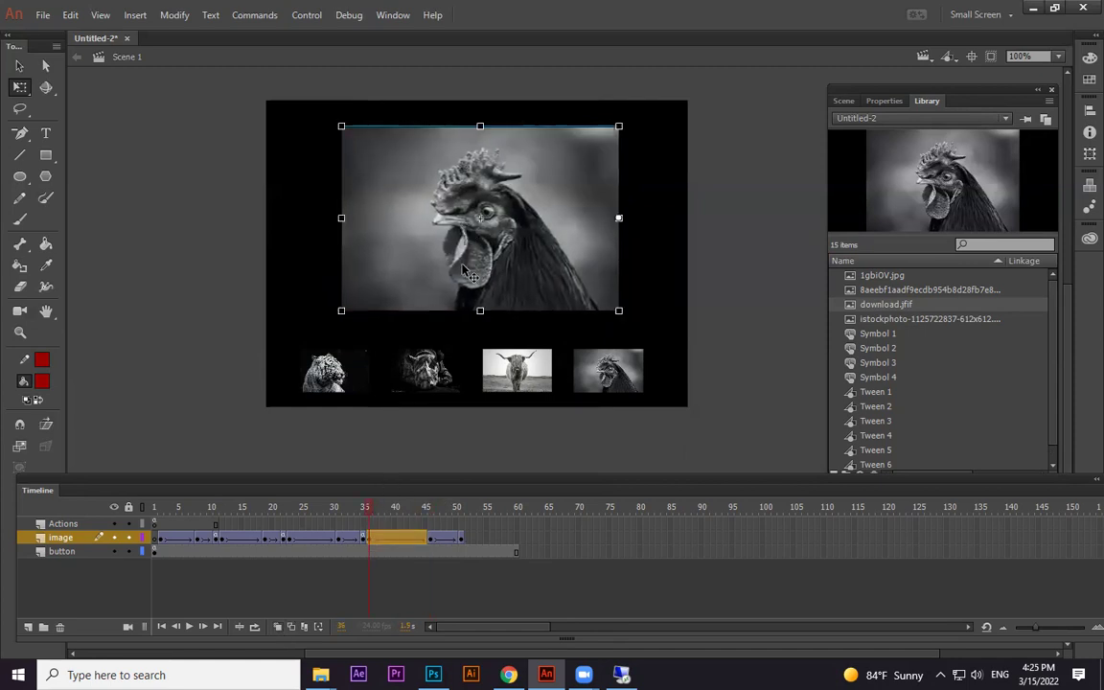
pyautogui.moveTo(341, 218); pyautogui.dragTo(615, 219)
pyautogui.moveTo(392, 505); pyautogui.dragTo(458, 506)
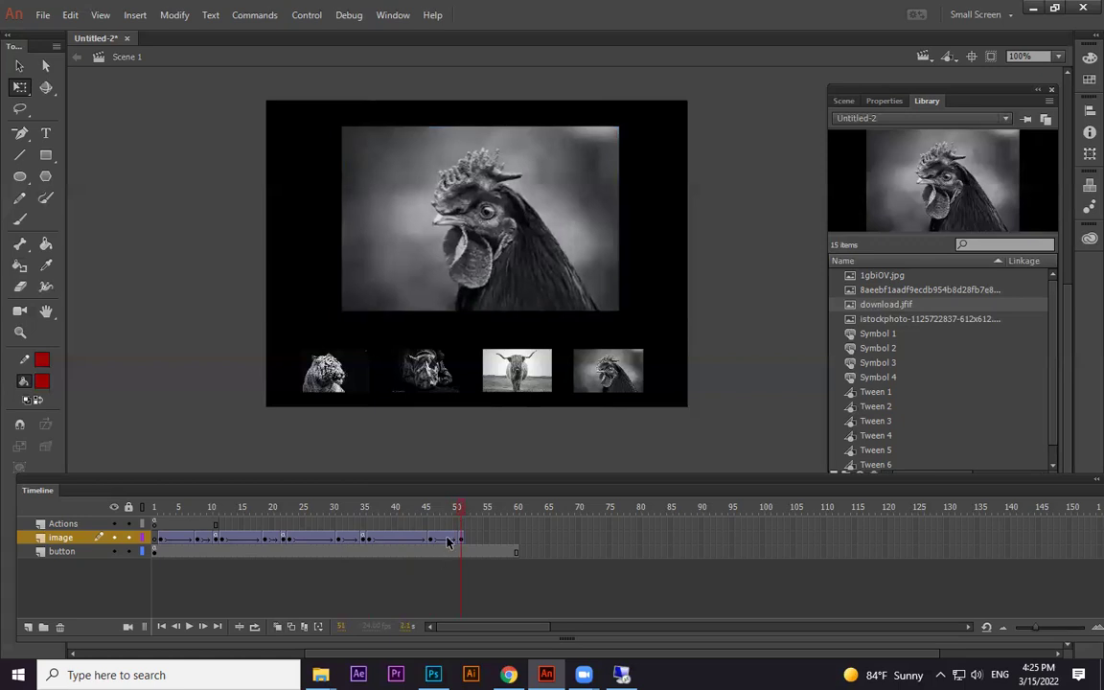
# Shorten the rooster's tweens by removing frames around 42 and 47 from the image layer, putting its last two keyframes at 44 and 48.
pyautogui.click(405, 541)
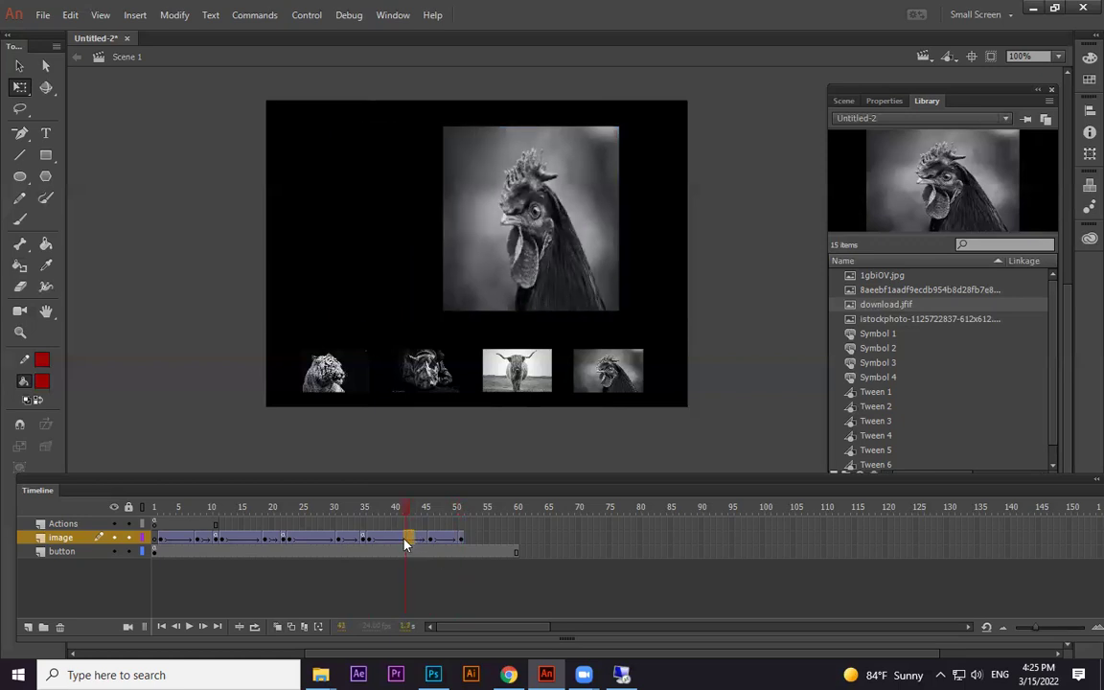
pyautogui.rightClick(408, 543)
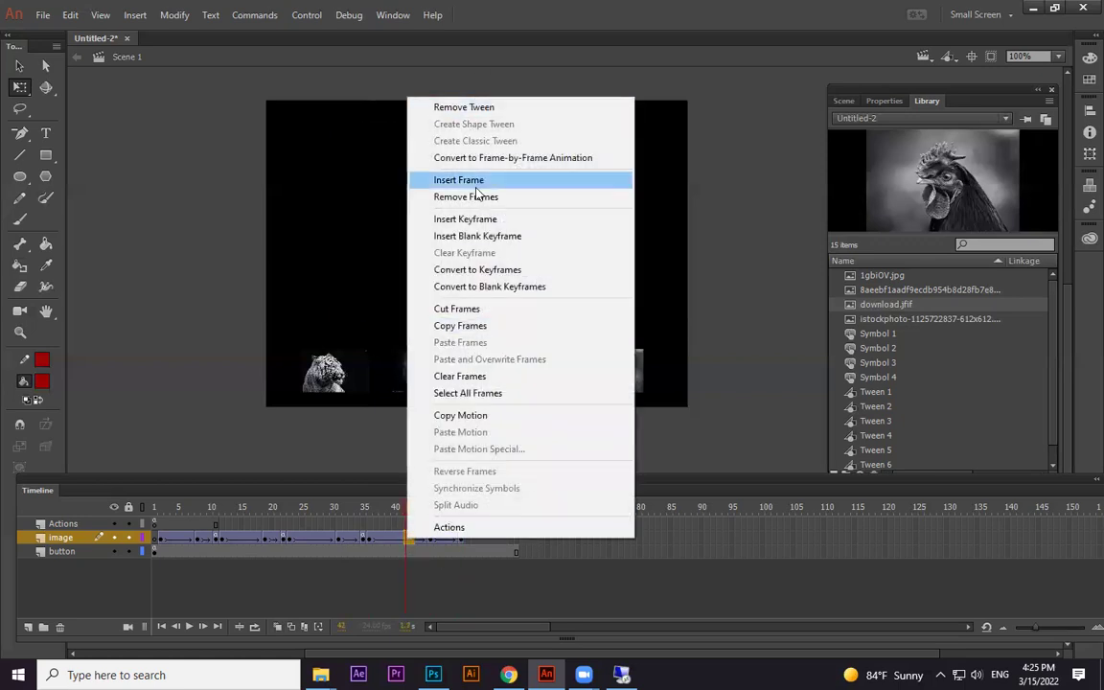
pyautogui.click(479, 198)
pyautogui.rightClick(435, 542)
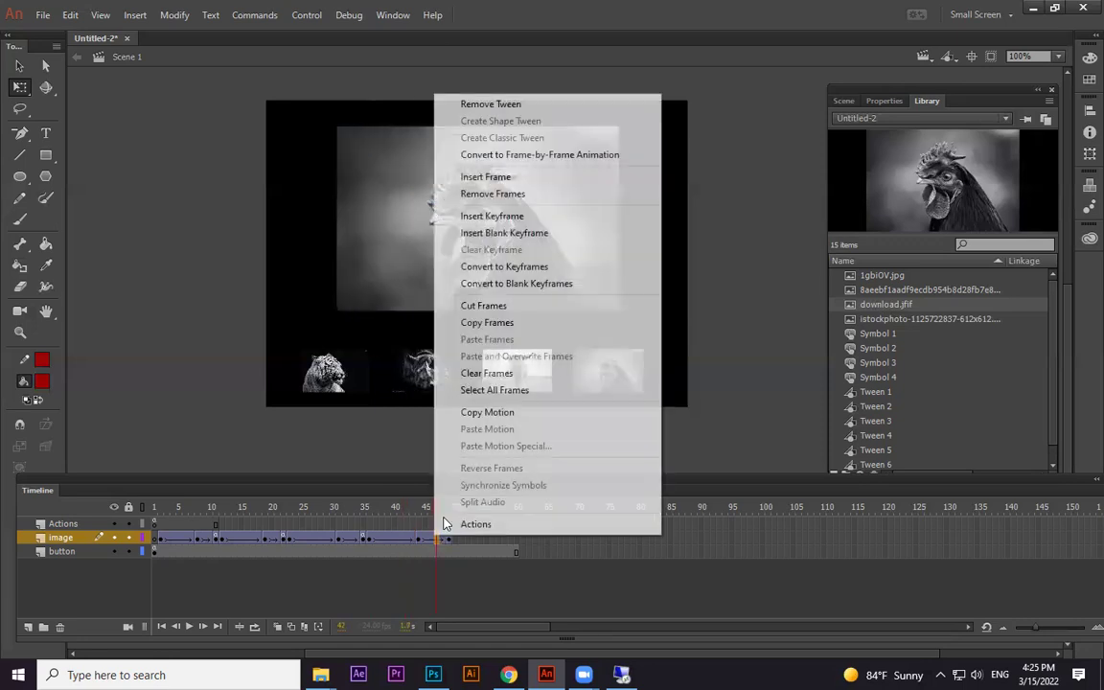
pyautogui.click(508, 198)
pyautogui.click(508, 538)
pyautogui.moveTo(428, 508)
pyautogui.mouseDown()
pyautogui.moveTo(308, 513)
pyautogui.moveTo(425, 508)
pyautogui.mouseUp()
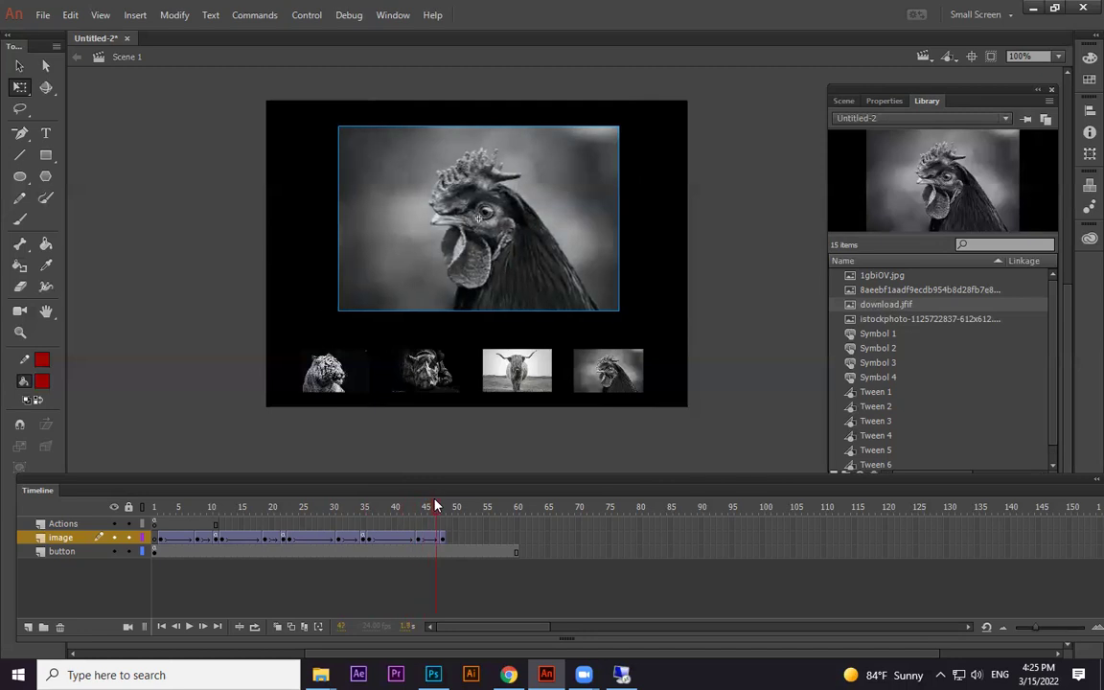
pyautogui.click(418, 538)
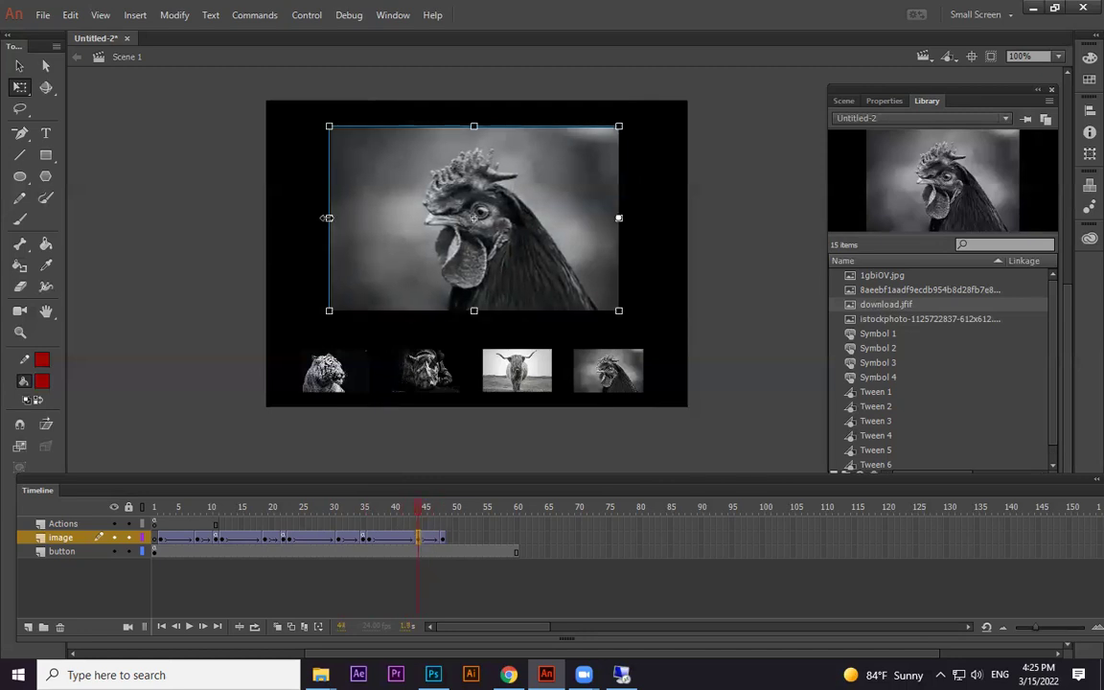
pyautogui.moveTo(422, 508); pyautogui.dragTo(467, 513)
# Add a stop(); script to frame 48 of the image layer.
pyautogui.rightClick(443, 538)
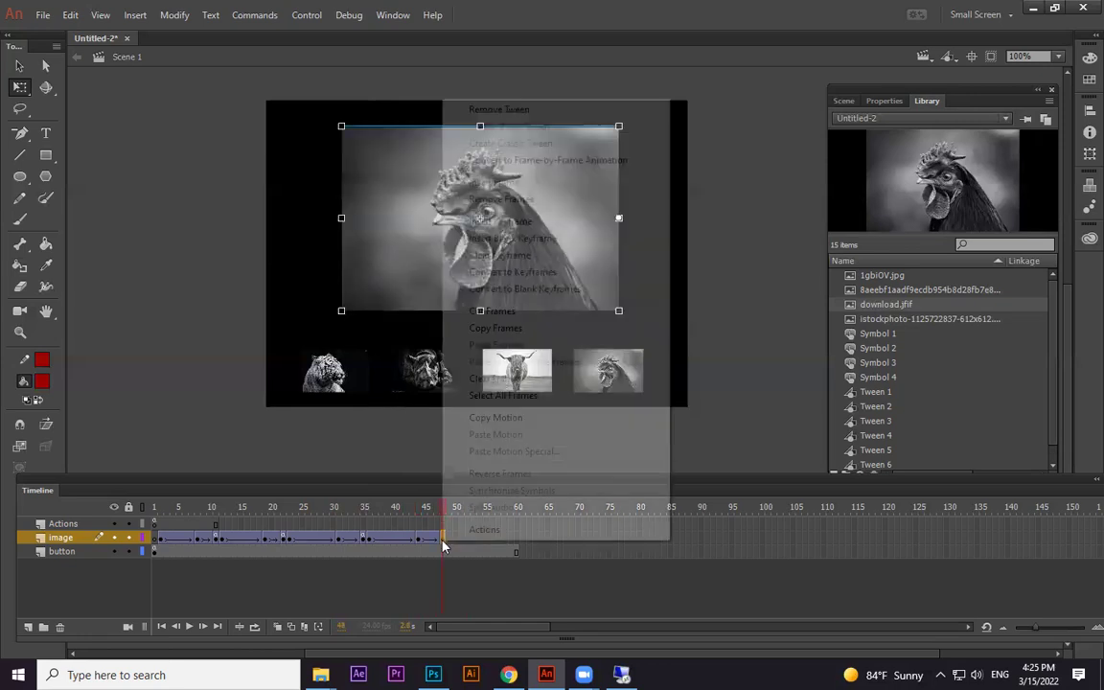
pyautogui.click(485, 530)
pyautogui.write('s')
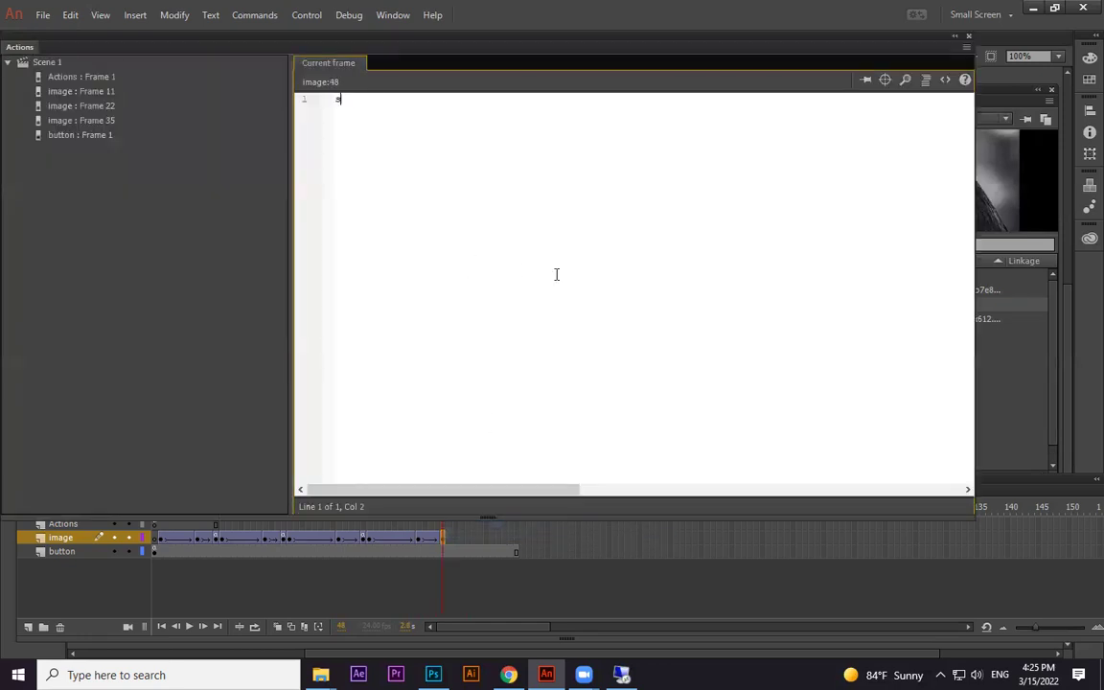
pyautogui.write('top();')
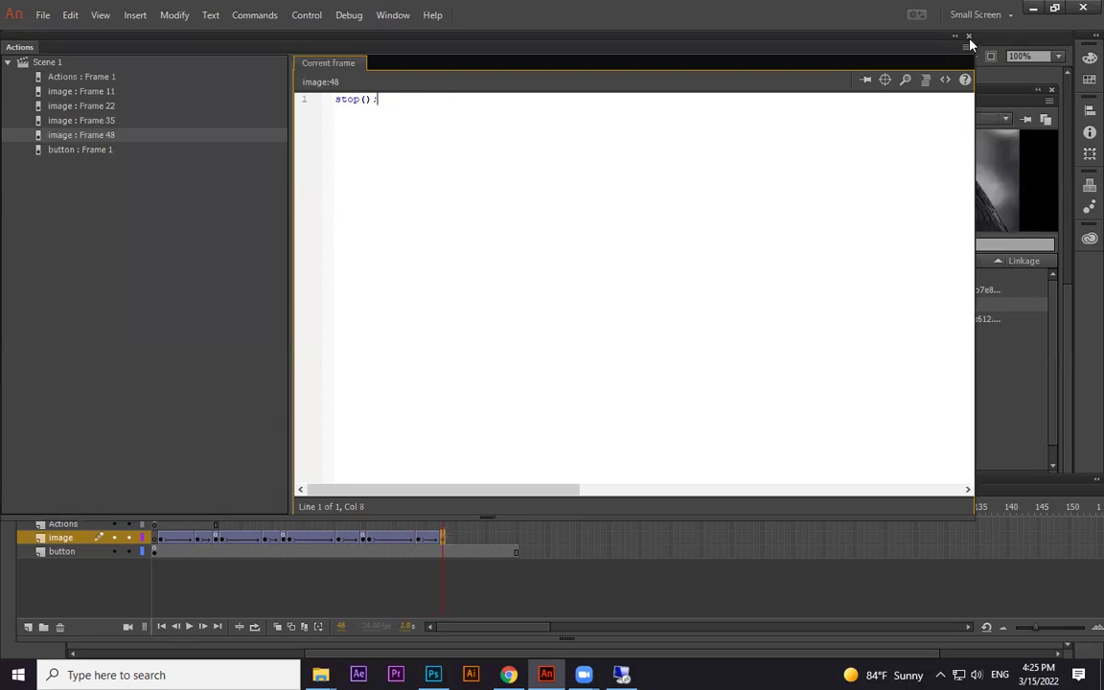
pyautogui.click(969, 37)
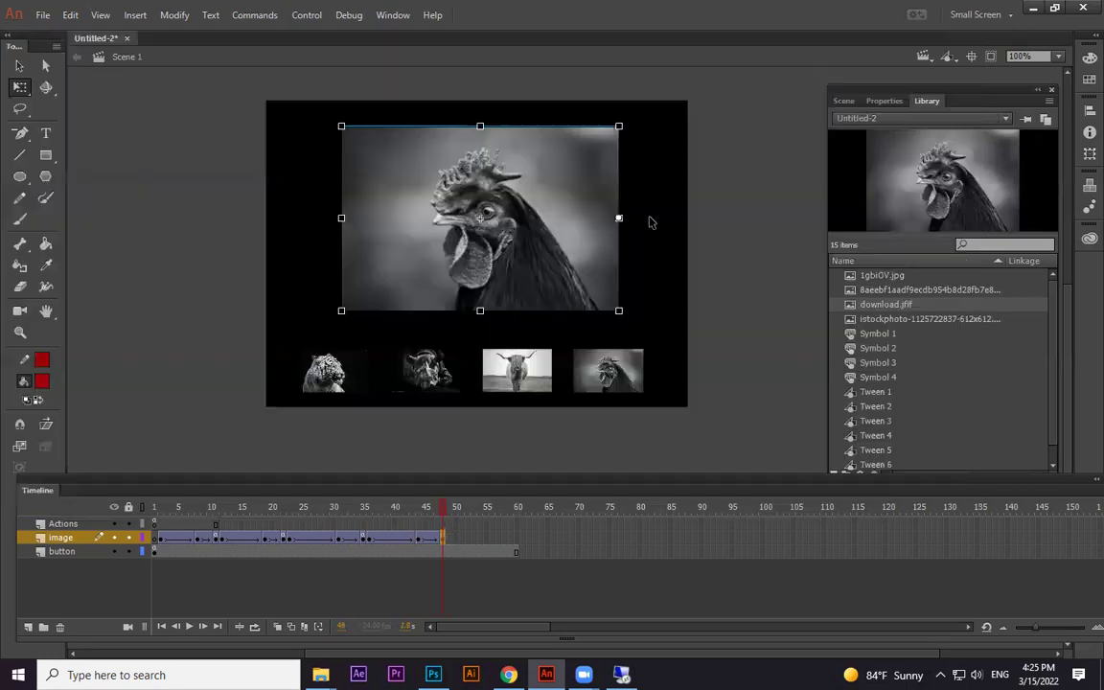
# Remove the button layer's frames beyond frame 48 and play the timeline from frame 1 to check the picture animations.
pyautogui.click(514, 552)
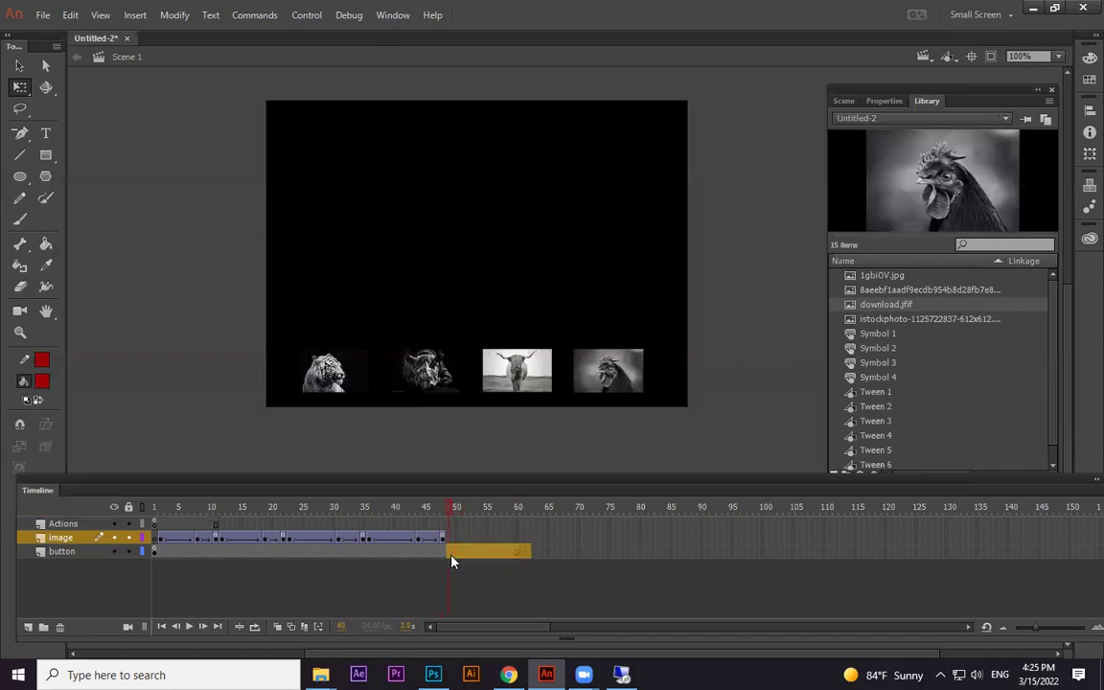
pyautogui.rightClick(451, 554)
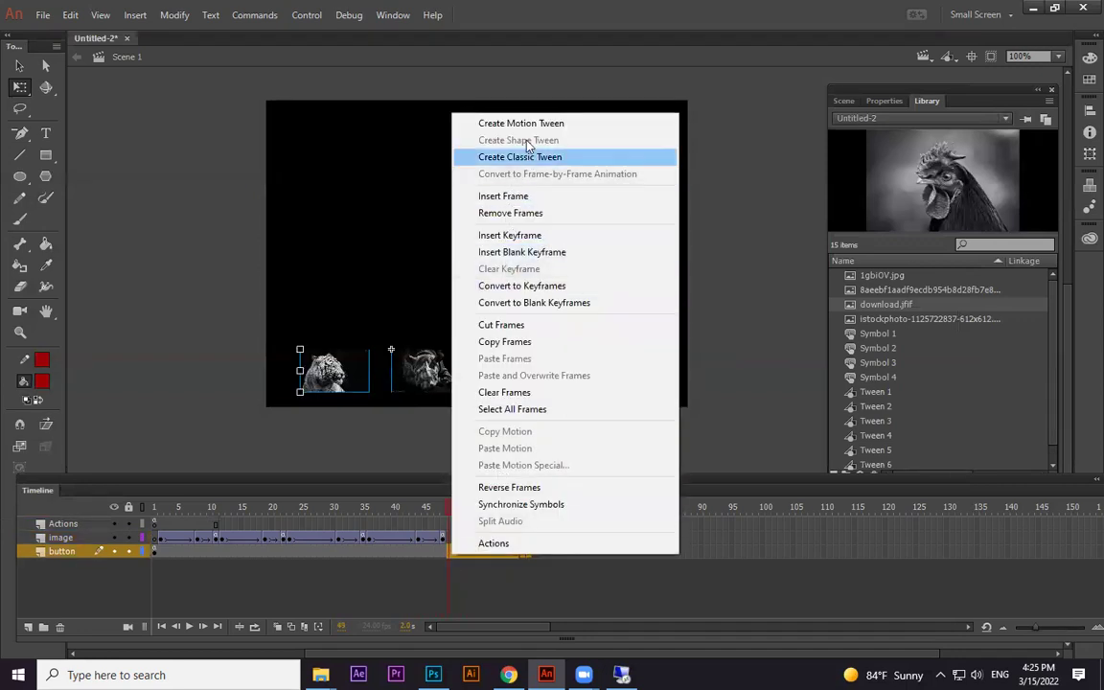
pyautogui.click(467, 214)
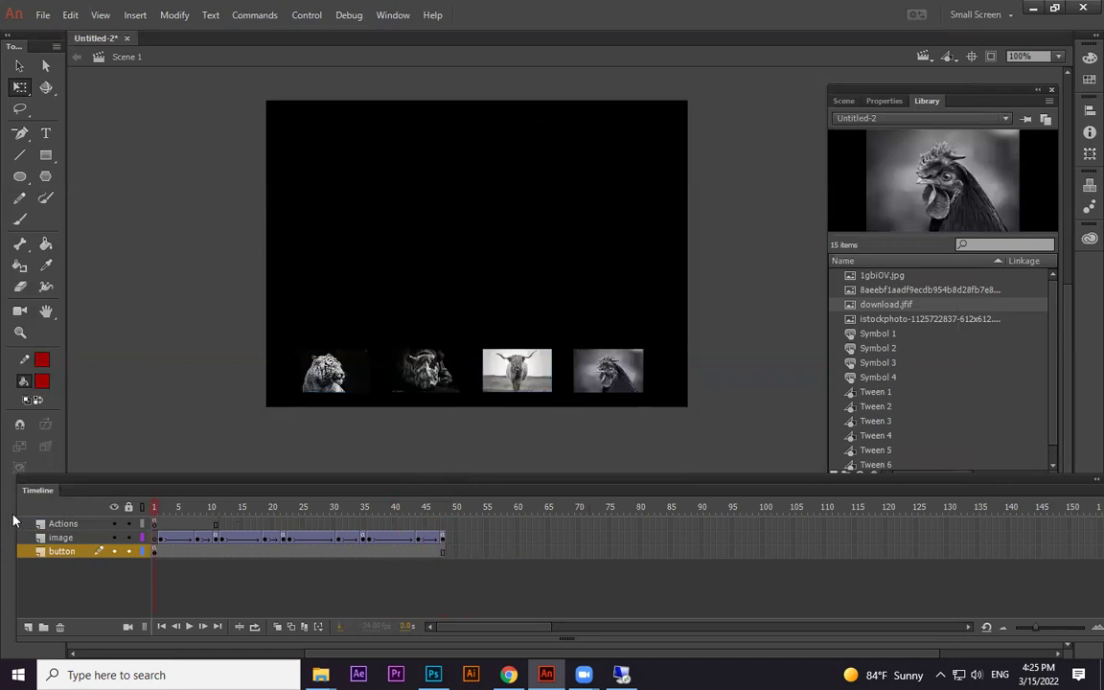
pyautogui.press('Return')
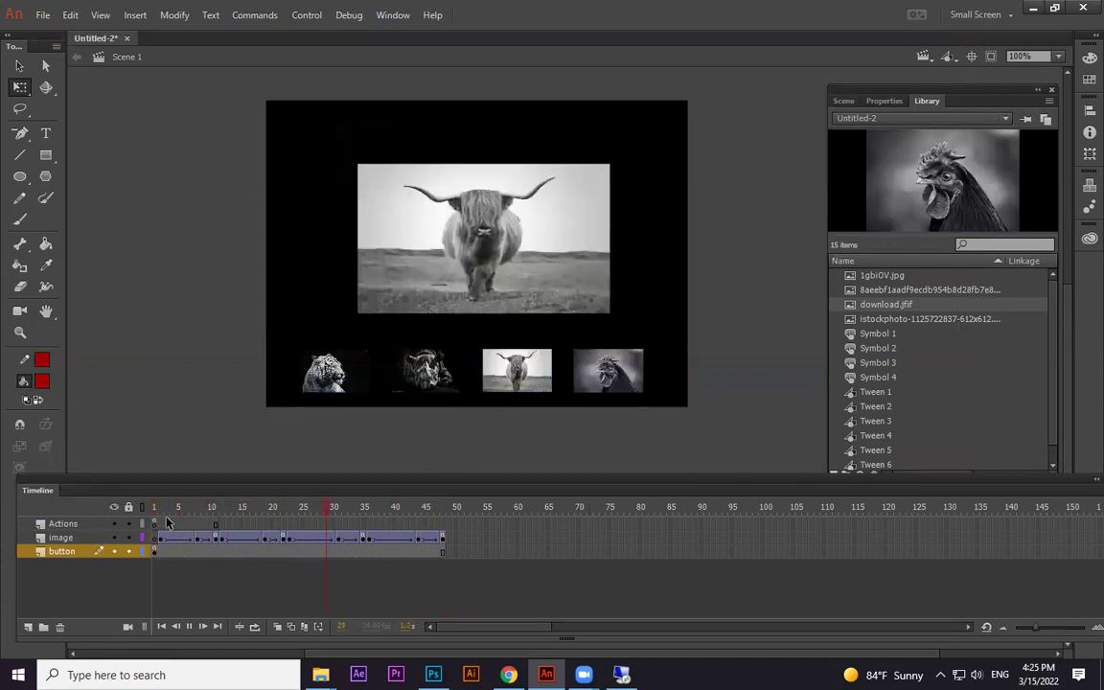
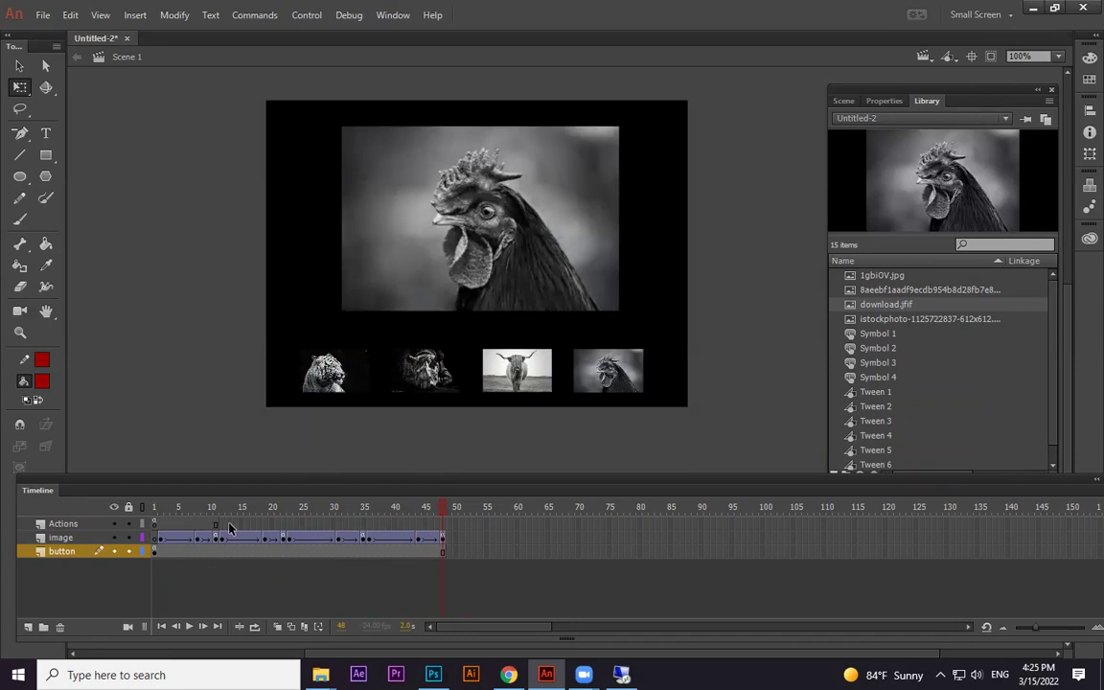
pyautogui.moveTo(156, 507); pyautogui.dragTo(197, 509)
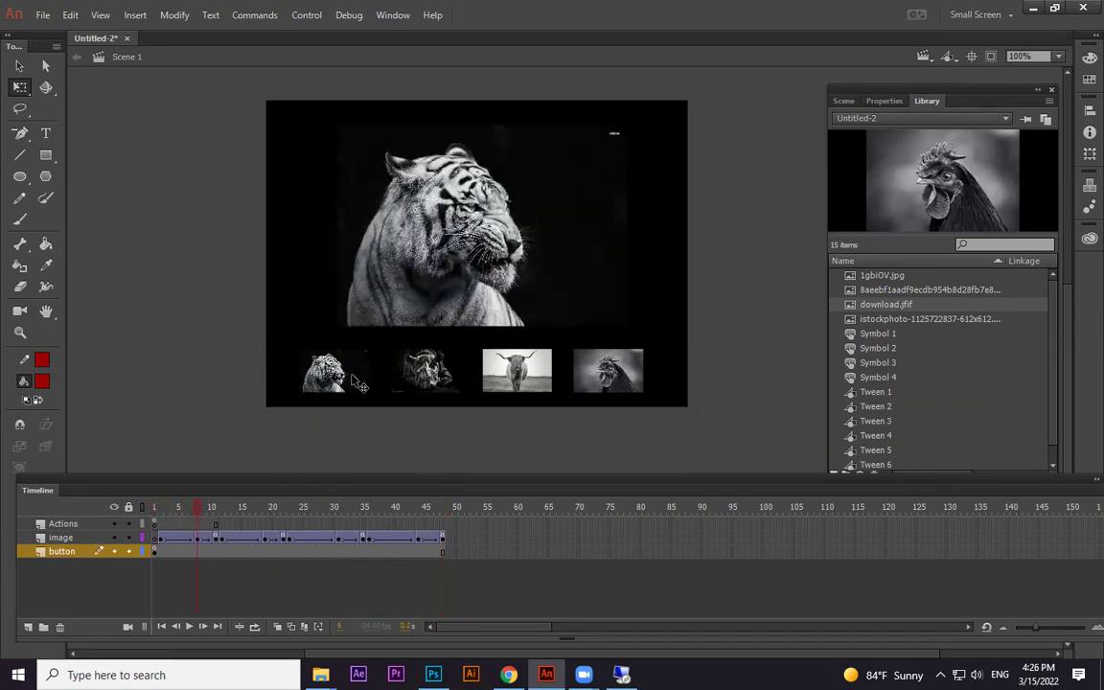
# Examine the frame scripts of the image and button layers and the go-to-frame code on frame 1 of the Actions layer.
pyautogui.click(334, 376)
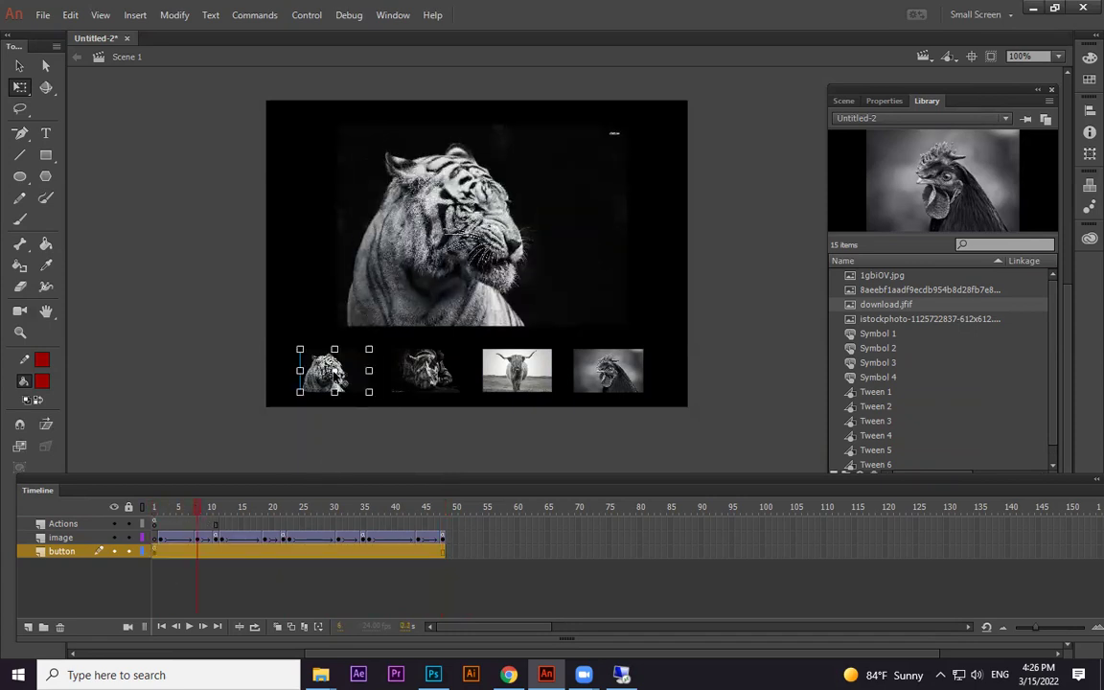
pyautogui.press('F9')
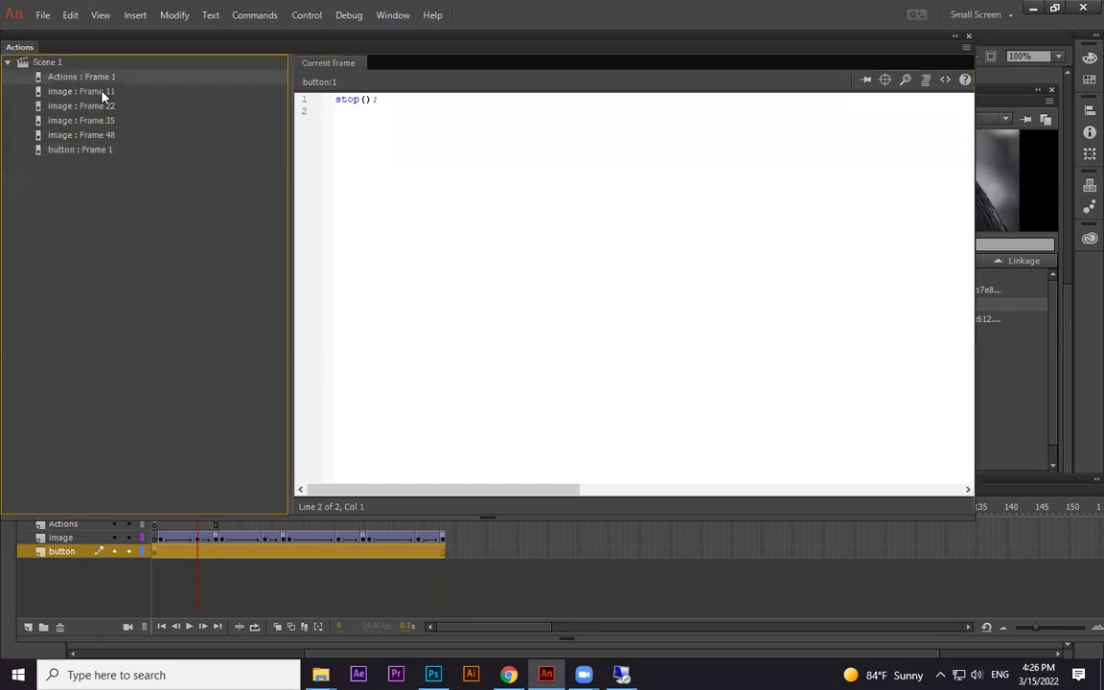
pyautogui.click(108, 108)
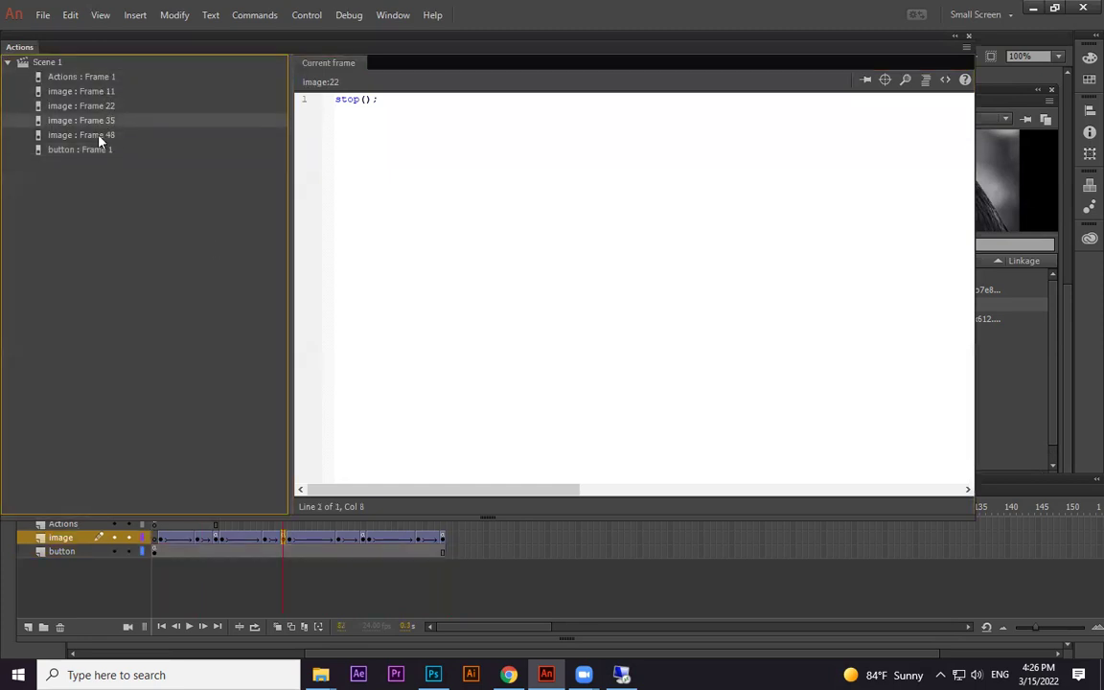
pyautogui.click(86, 119)
pyautogui.click(87, 134)
pyautogui.click(86, 150)
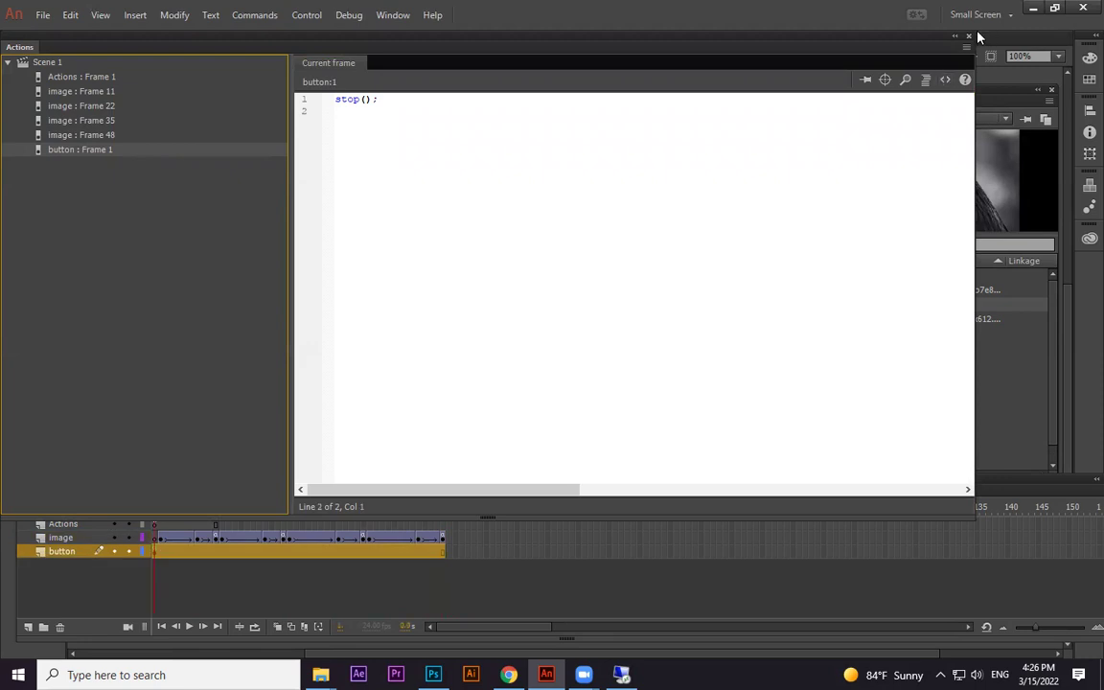
pyautogui.press('F9')
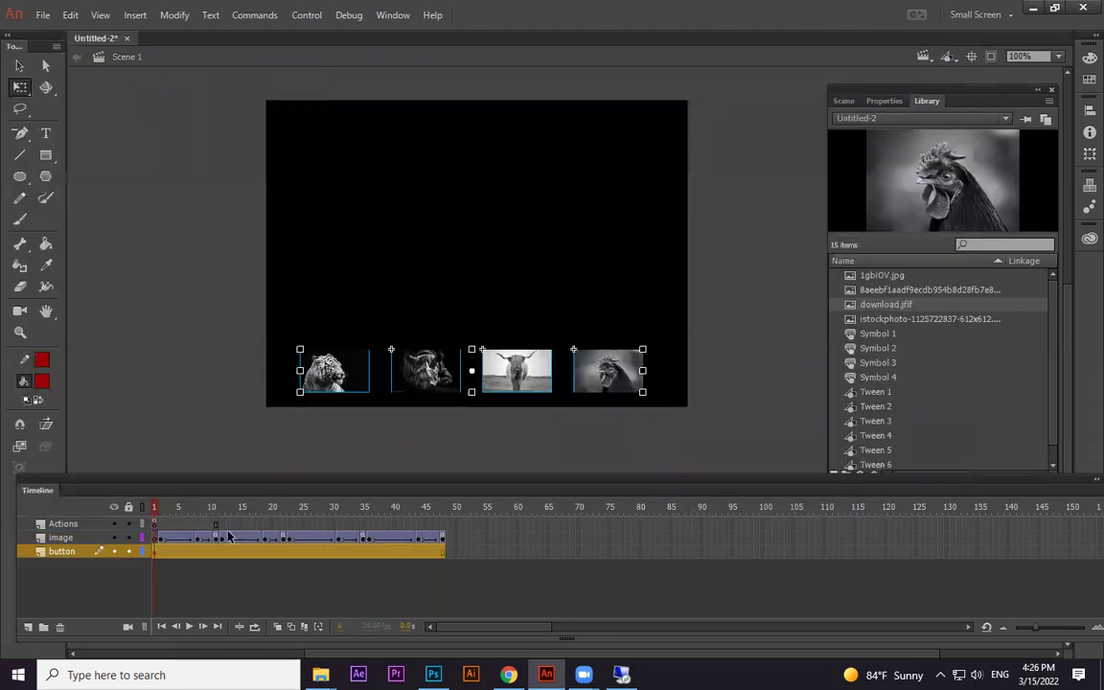
pyautogui.click(154, 526)
pyautogui.rightClick(153, 526)
pyautogui.click(188, 513)
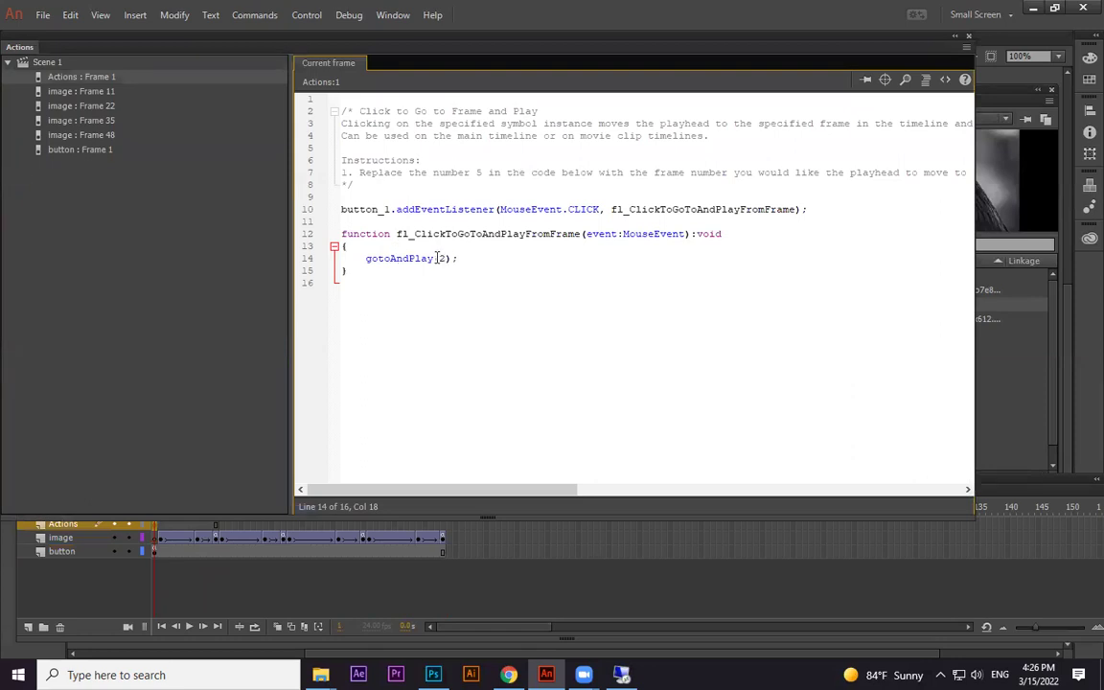
pyautogui.click(969, 37)
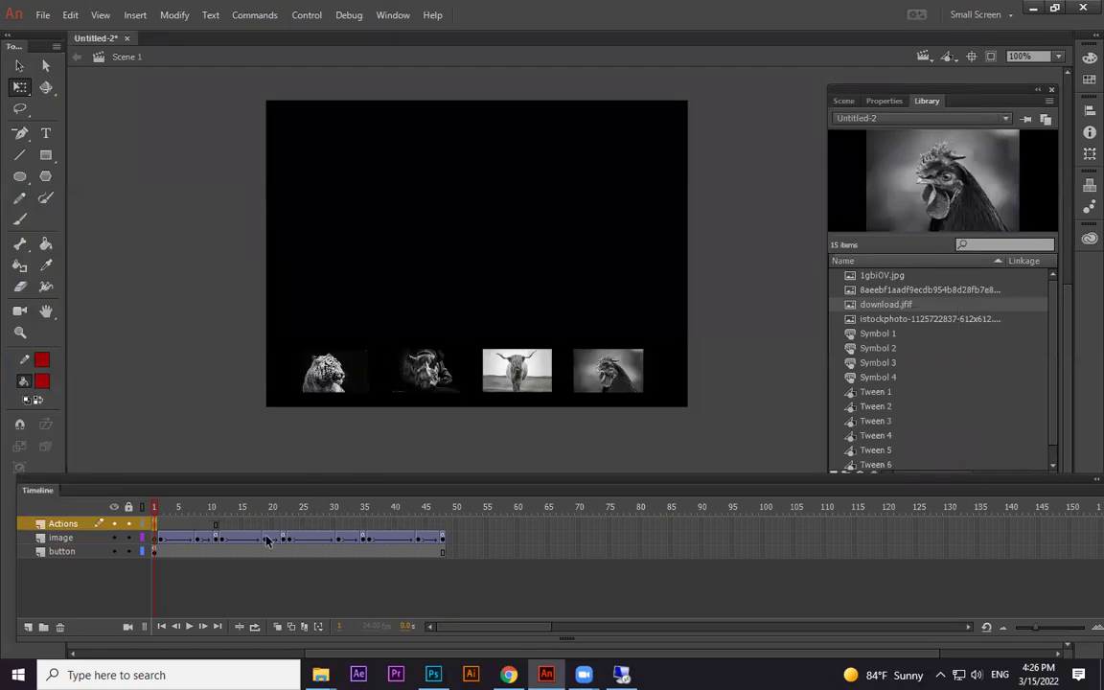
# Apply the ActionScript snippet Click to Go to Frame and Play to the second thumbnail at frame 12, and change its gotoAndPlay target frame.
pyautogui.click(426, 372)
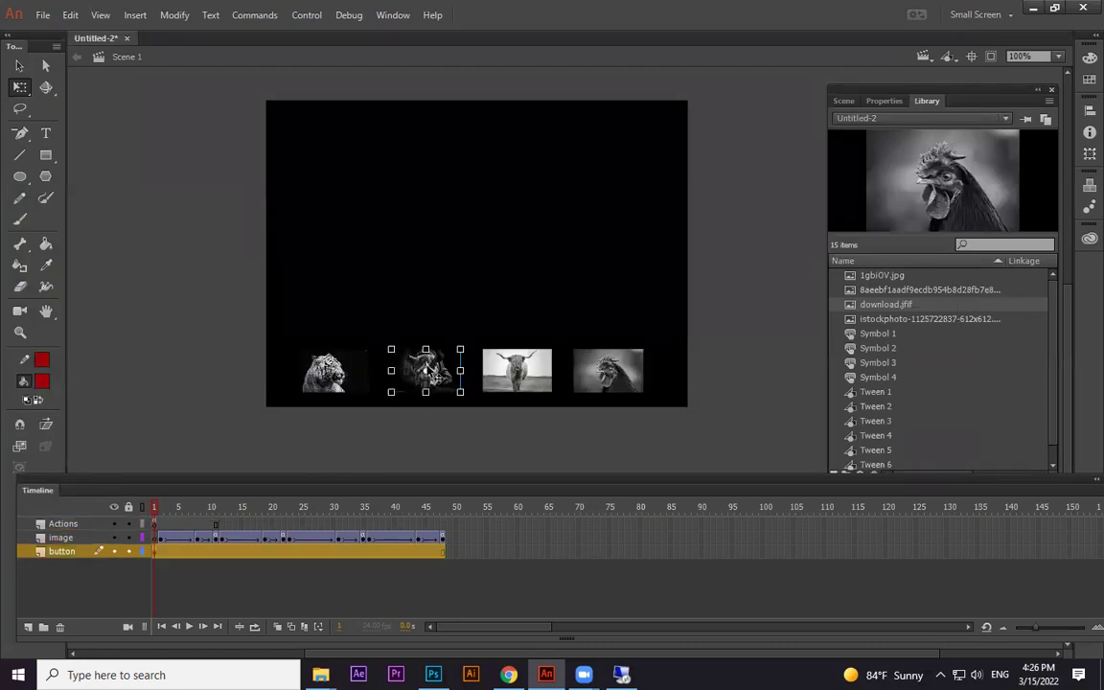
pyautogui.click(222, 539)
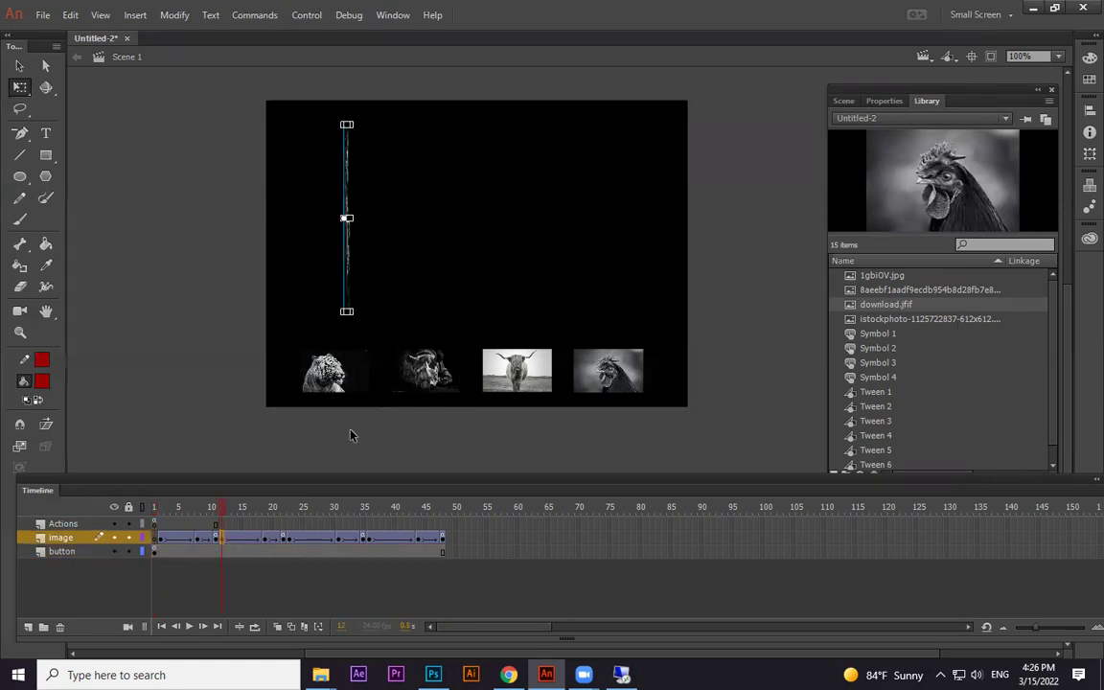
pyautogui.click(431, 377)
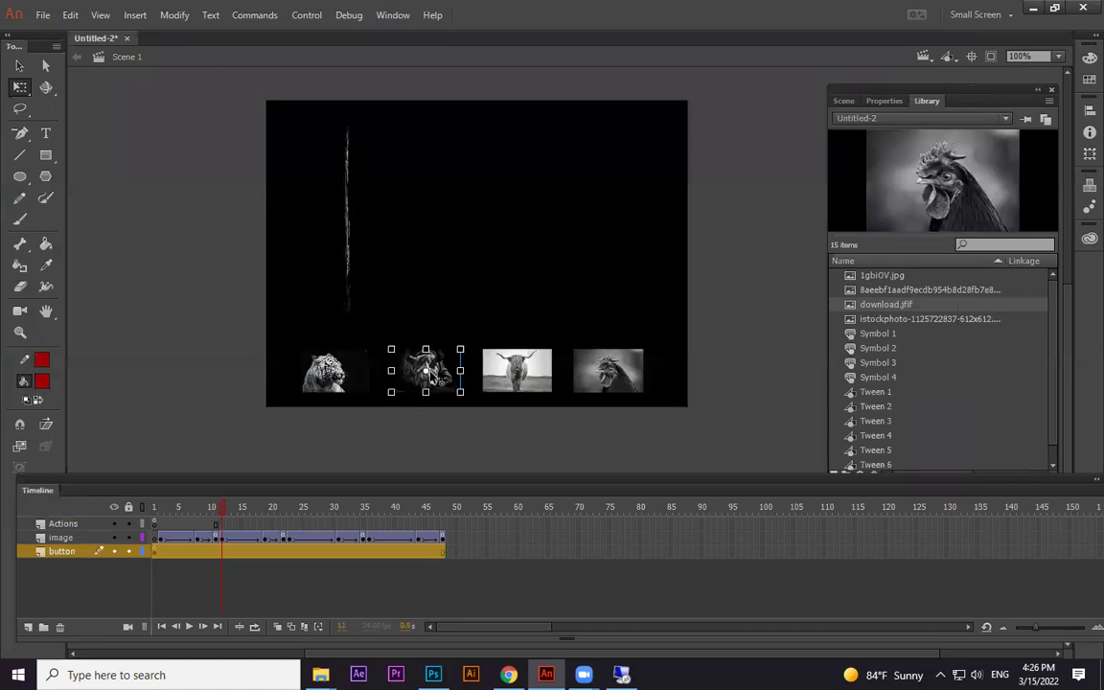
pyautogui.press('F9')
pyautogui.press('Return')
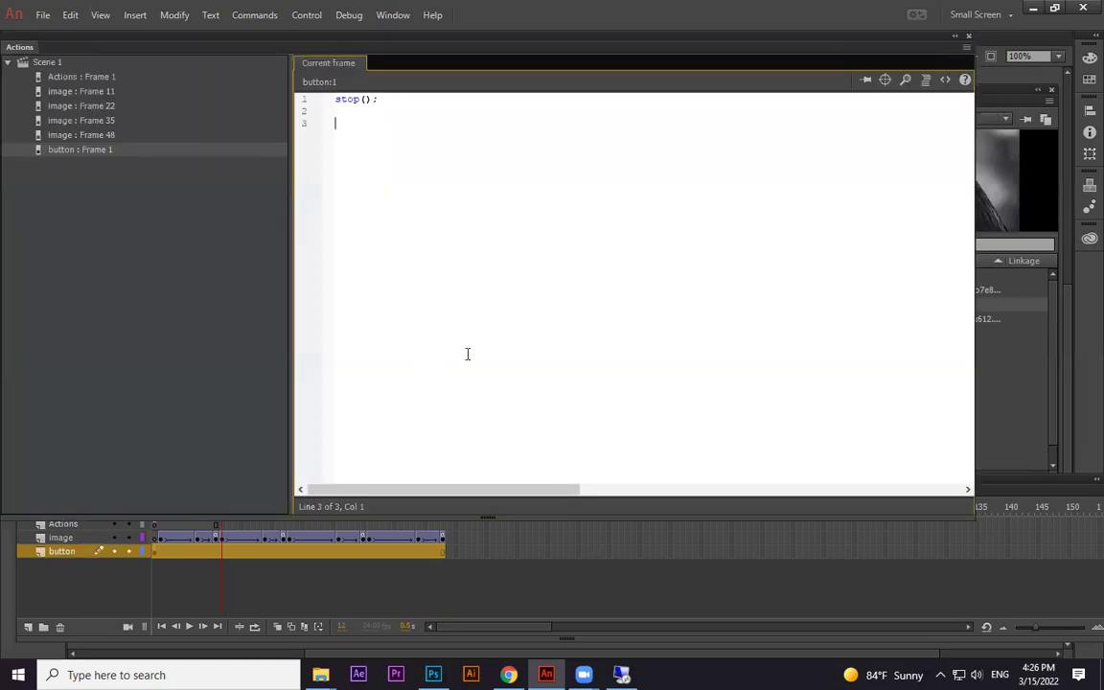
pyautogui.click(944, 79)
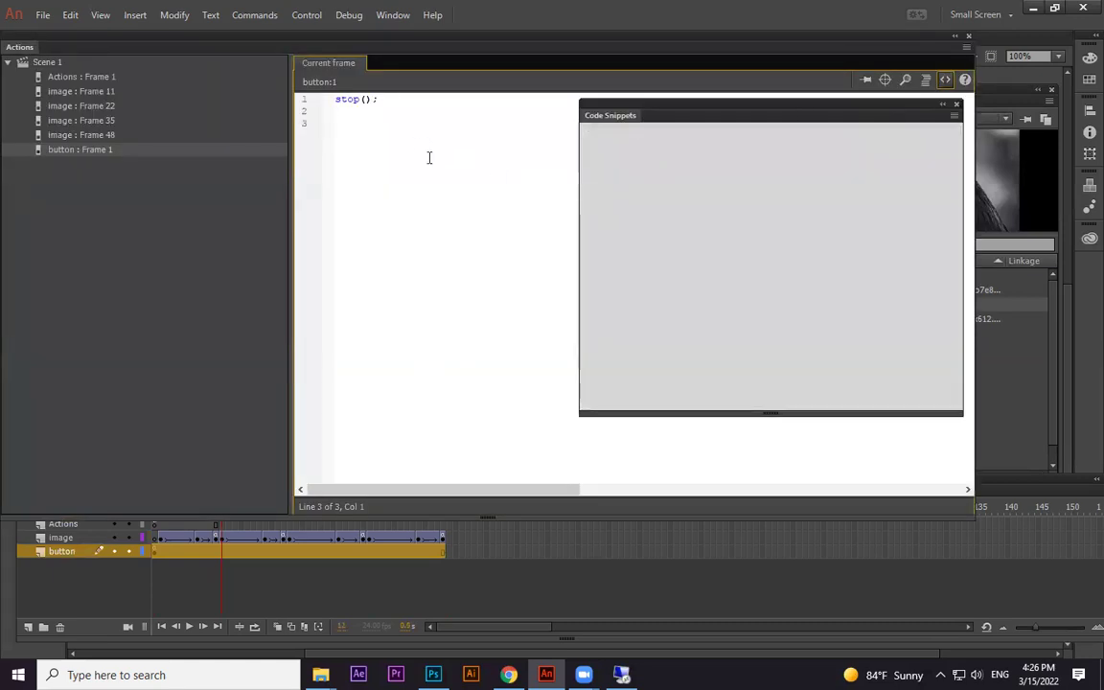
pyautogui.click(587, 155)
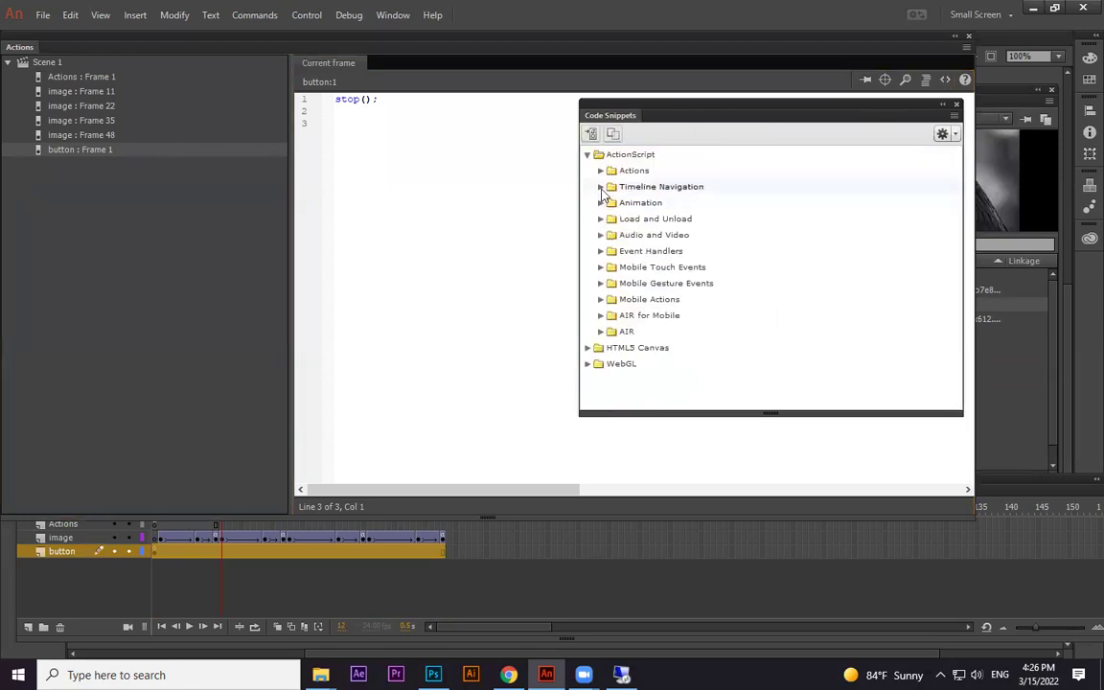
pyautogui.click(600, 187)
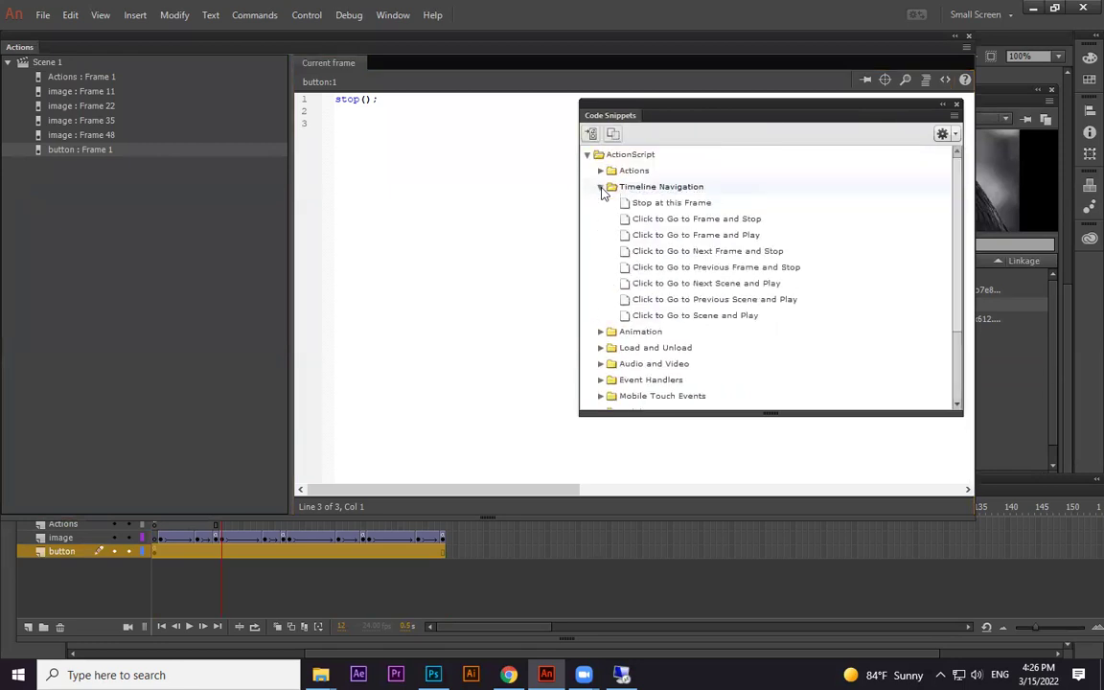
pyautogui.doubleClick(746, 236)
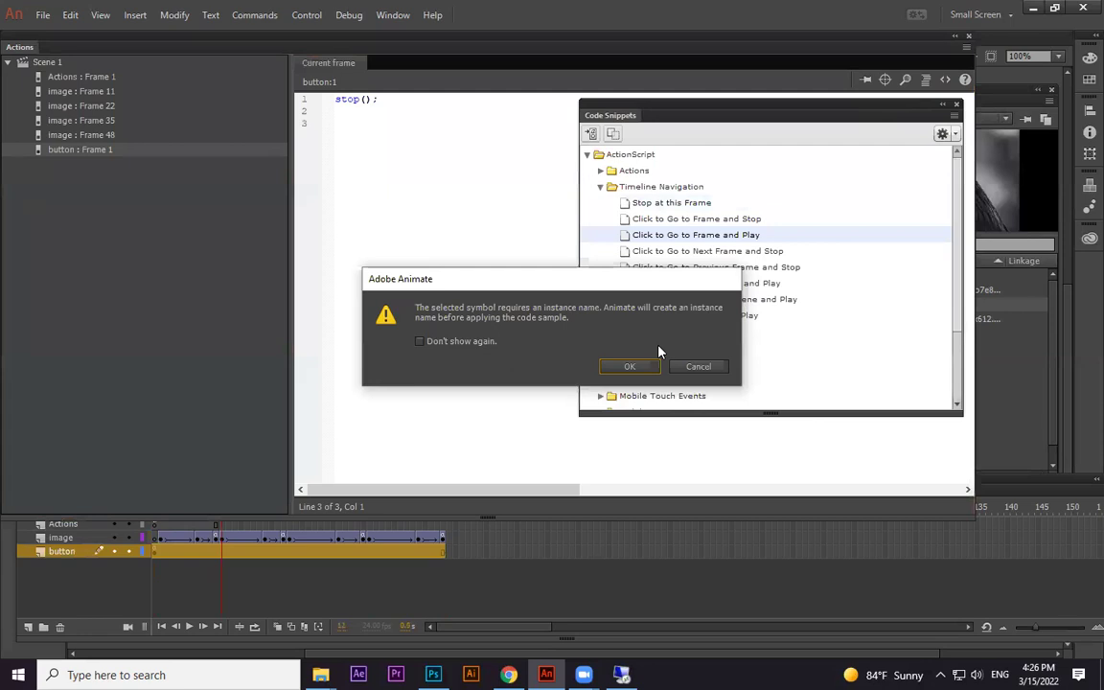
pyautogui.click(640, 363)
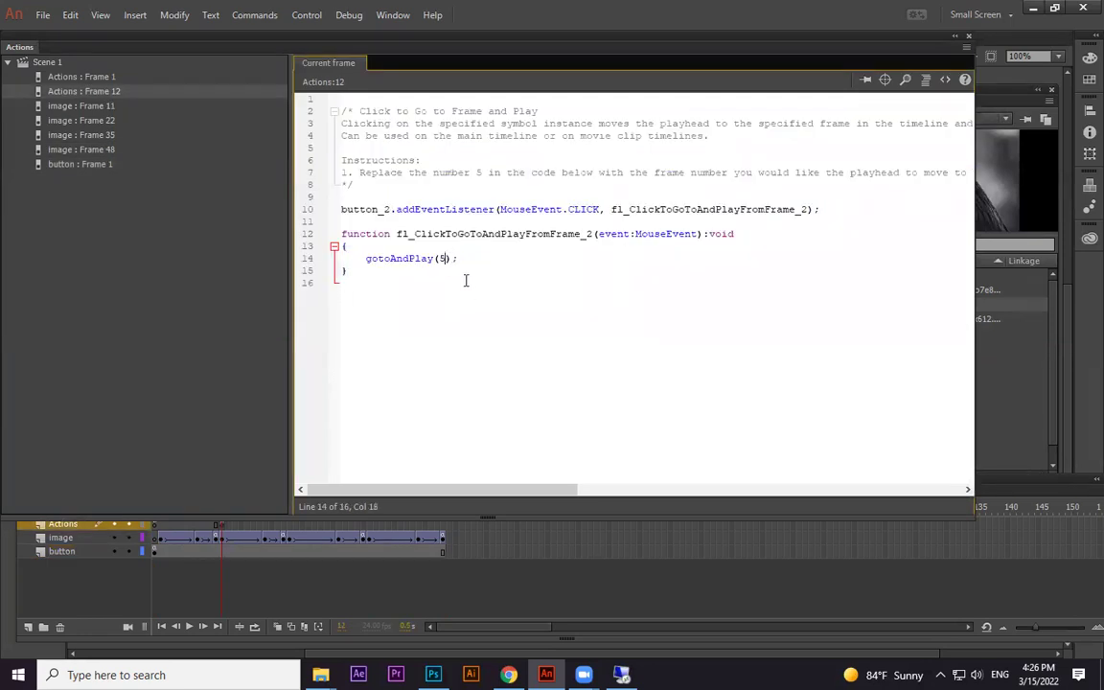
pyautogui.write('2')
pyautogui.click(969, 36)
# Test the movie, try the thumbnail buttons in the preview, and close it.
pyautogui.hotkey('ctrl', 'Return')
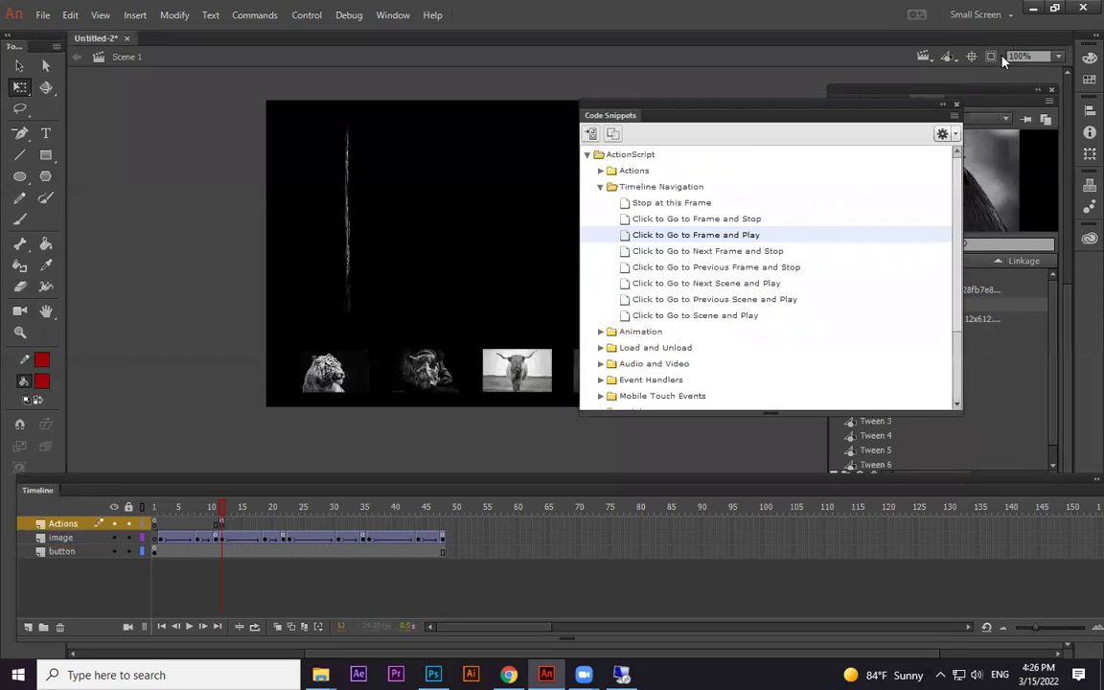
pyautogui.click(403, 456)
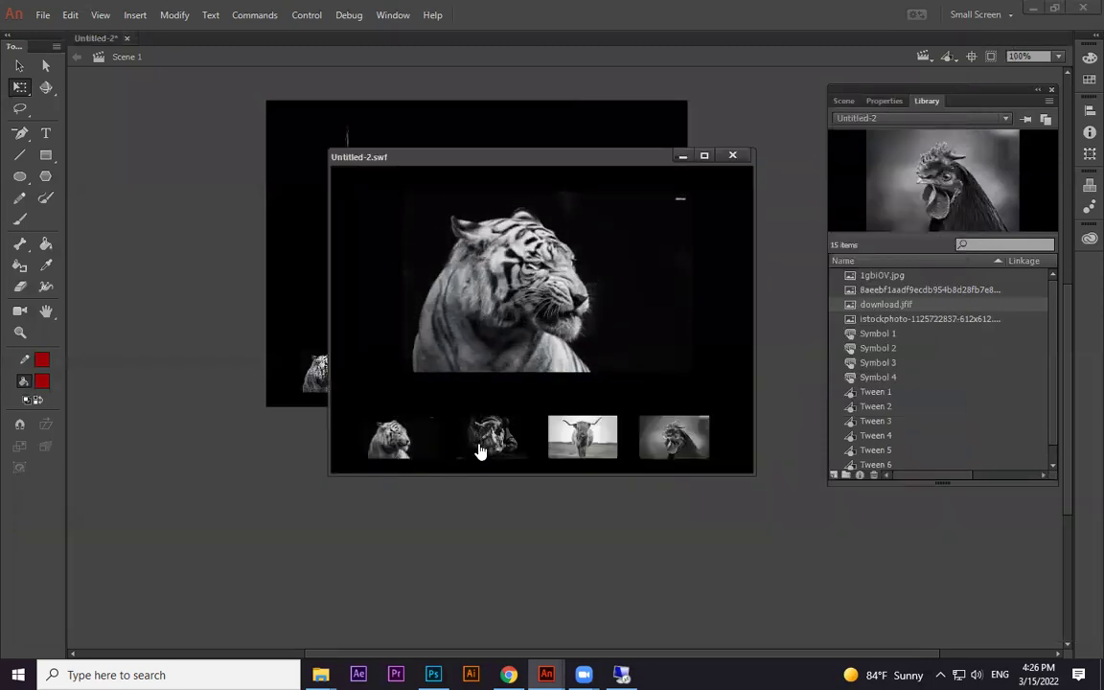
pyautogui.click(732, 155)
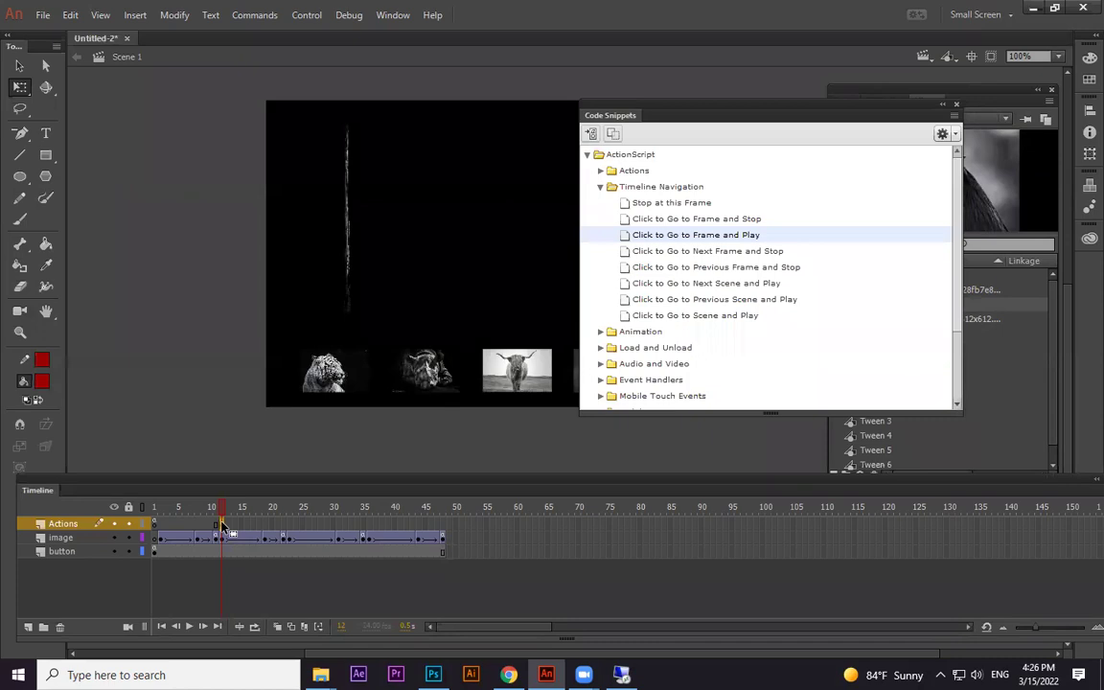
# Delete the button_2 event listener and its gotoAndPlay function from the script on frame 12 of the Actions layer.
pyautogui.rightClick(222, 525)
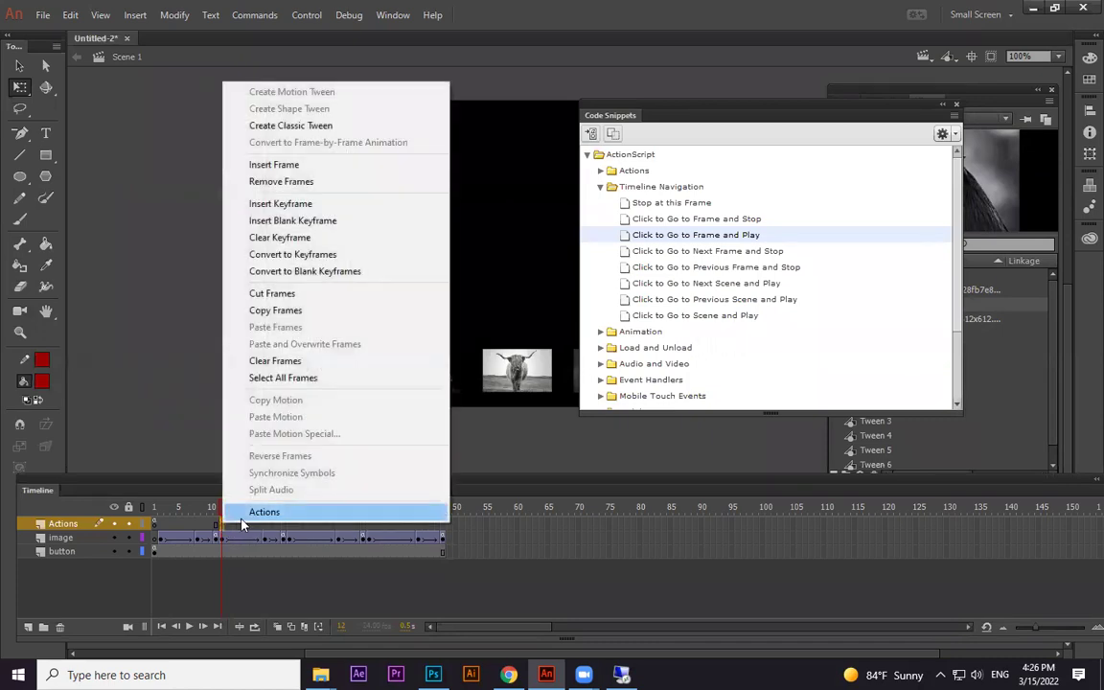
pyautogui.click(263, 509)
pyautogui.moveTo(364, 285); pyautogui.dragTo(326, 211)
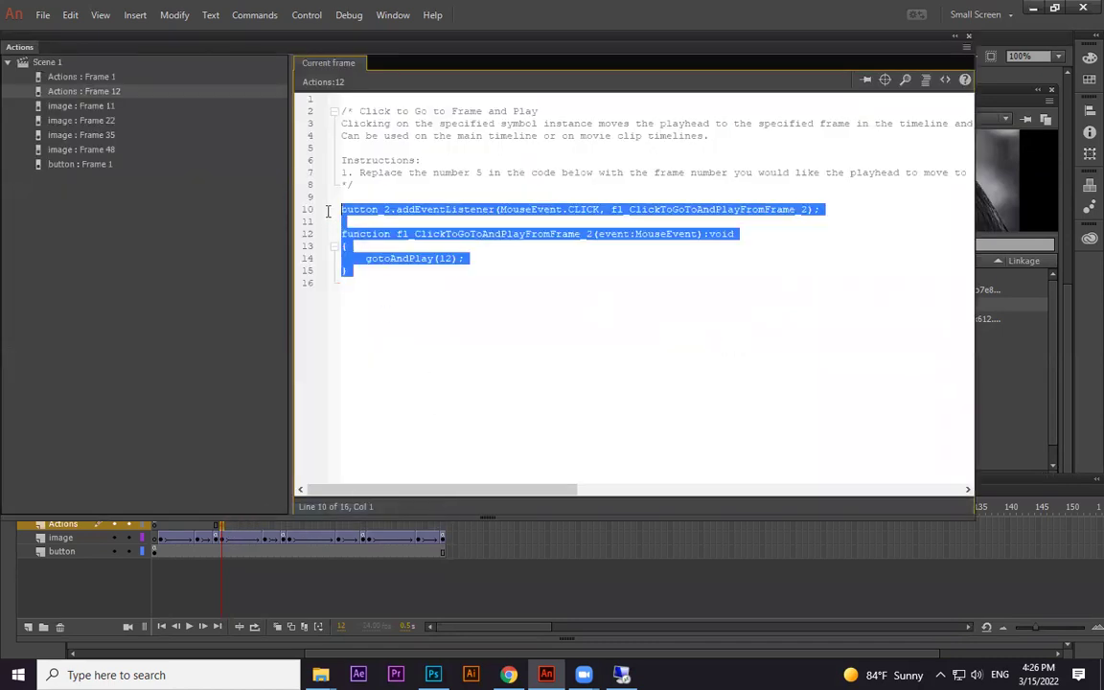
pyautogui.press('BackSpace')
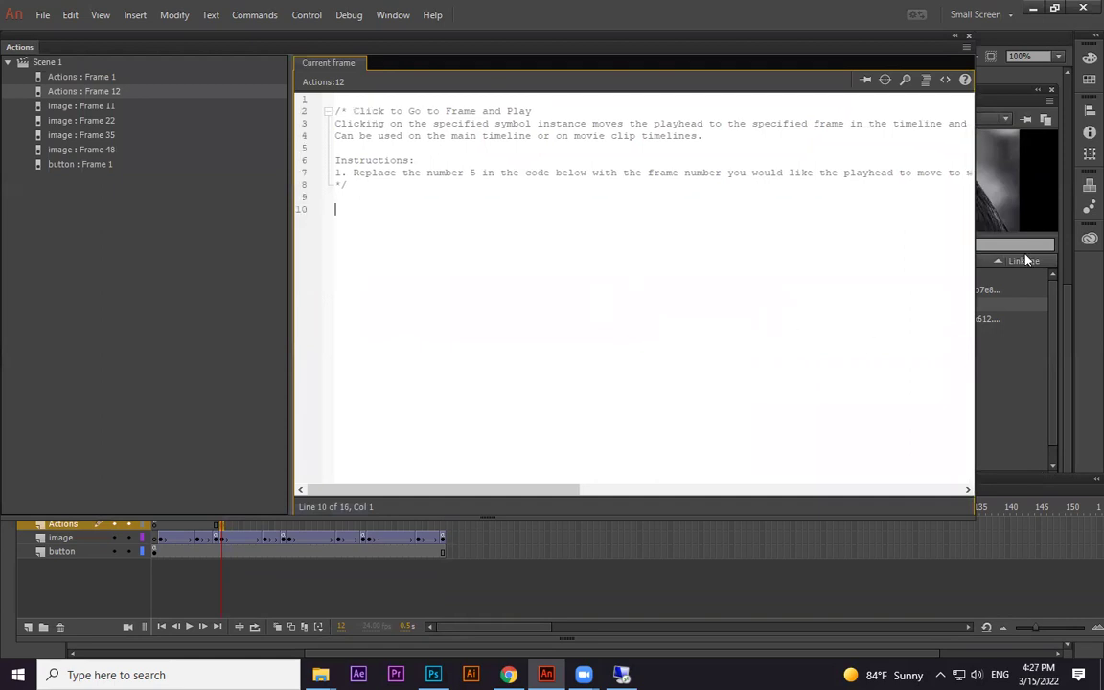
pyautogui.click(968, 38)
# Apply the snippet Click to Go to Frame and Play to the second thumbnail at frame 1, with gotoAndPlay target 12.
pyautogui.click(223, 539)
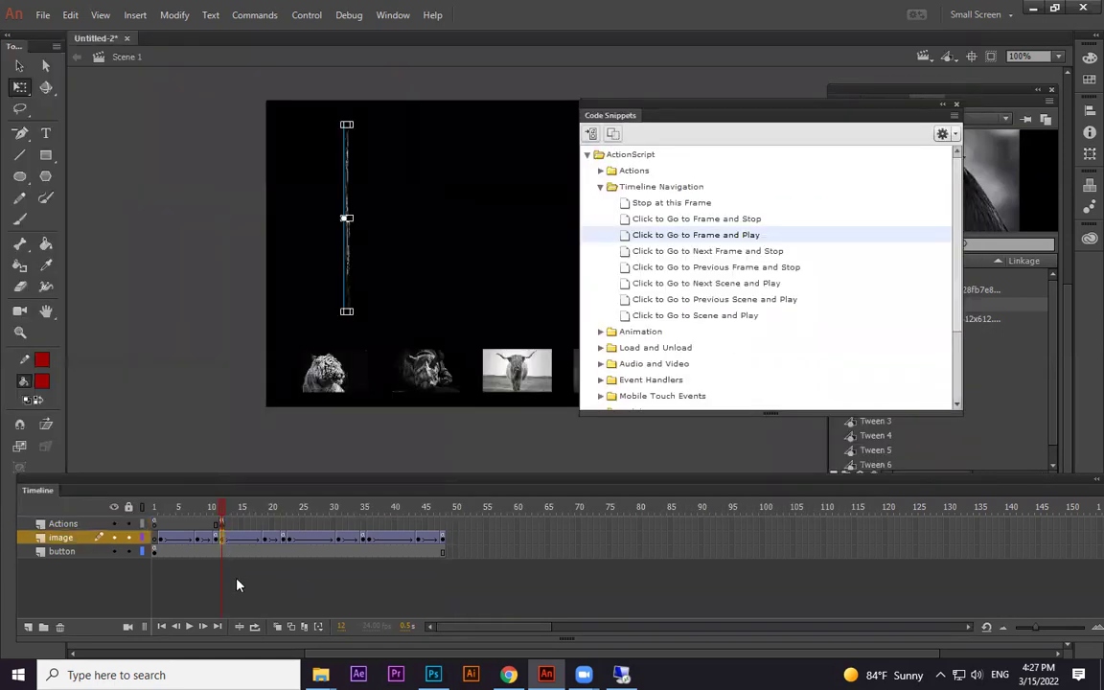
pyautogui.click(155, 551)
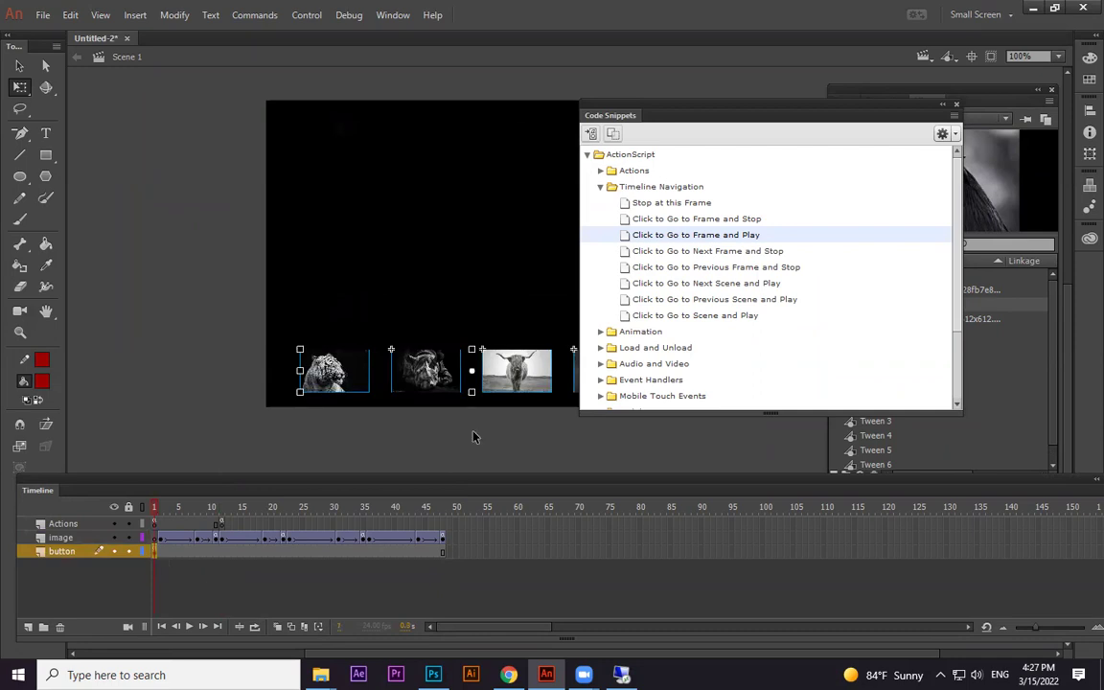
pyautogui.click(162, 595)
pyautogui.click(446, 381)
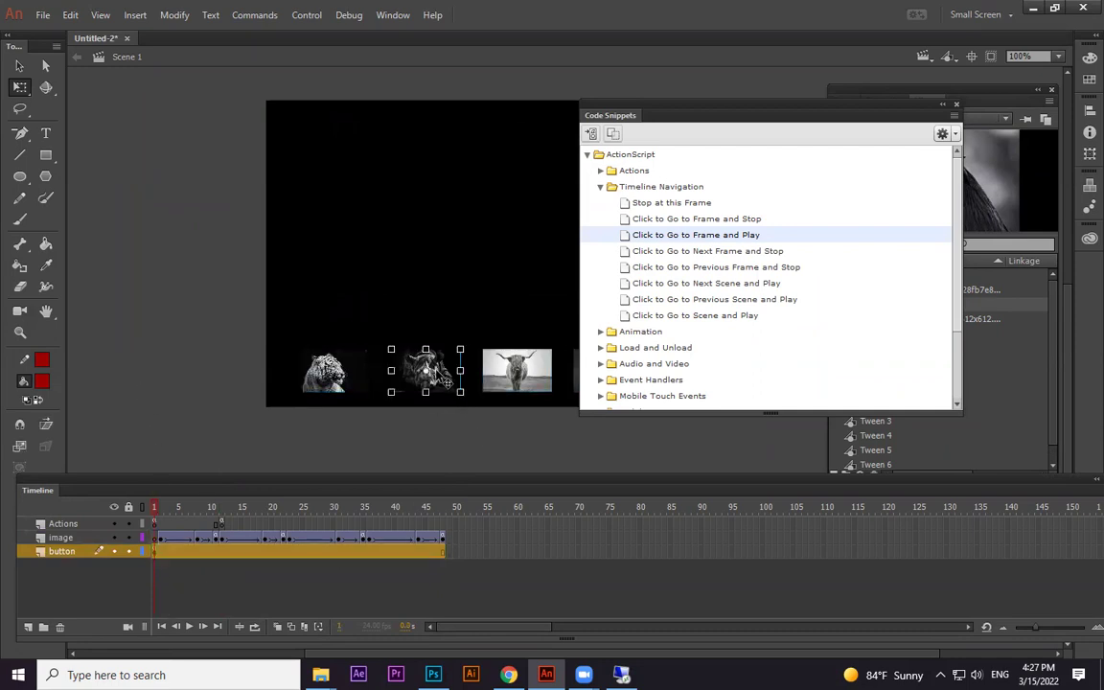
pyautogui.press('F9')
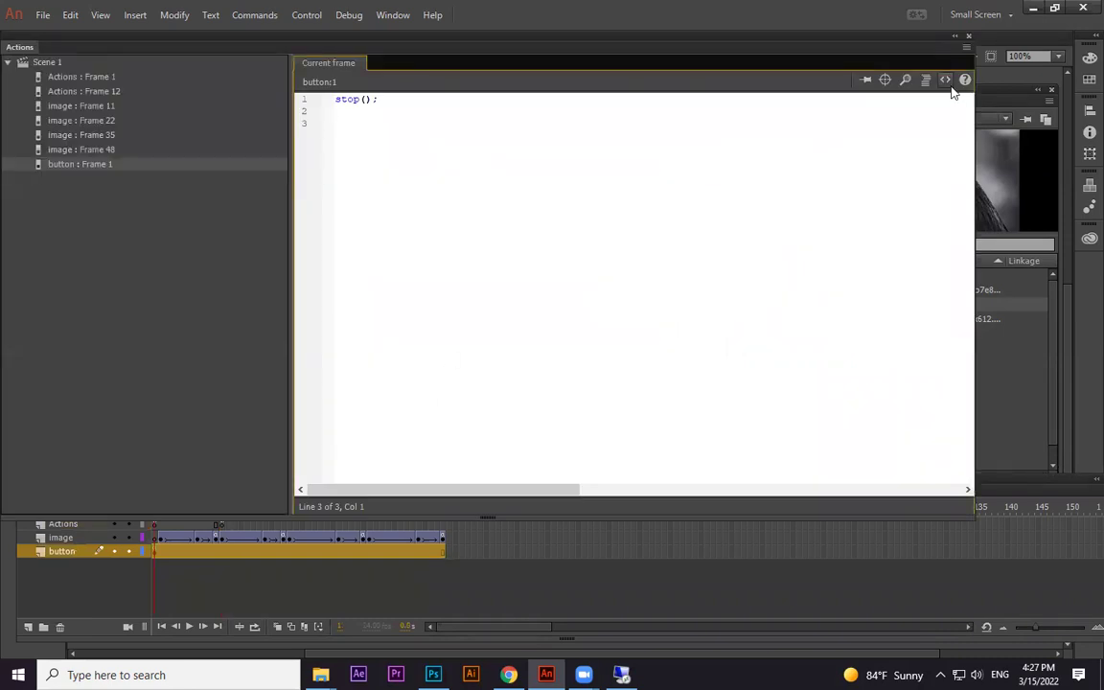
pyautogui.click(945, 80)
pyautogui.doubleClick(700, 234)
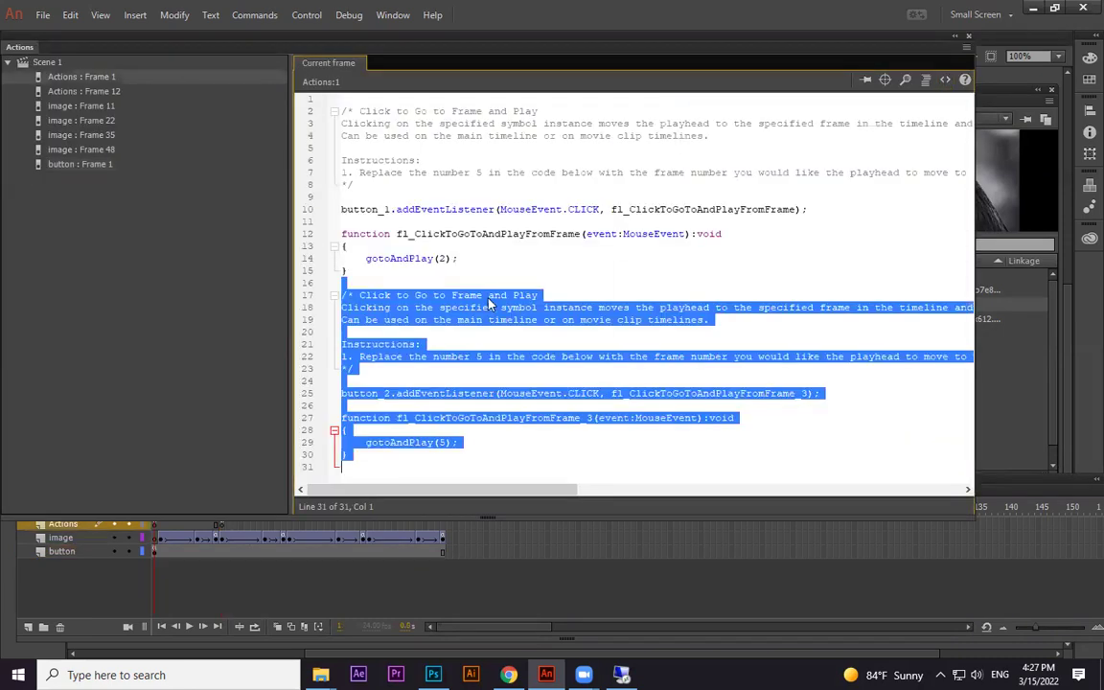
pyautogui.click(446, 443)
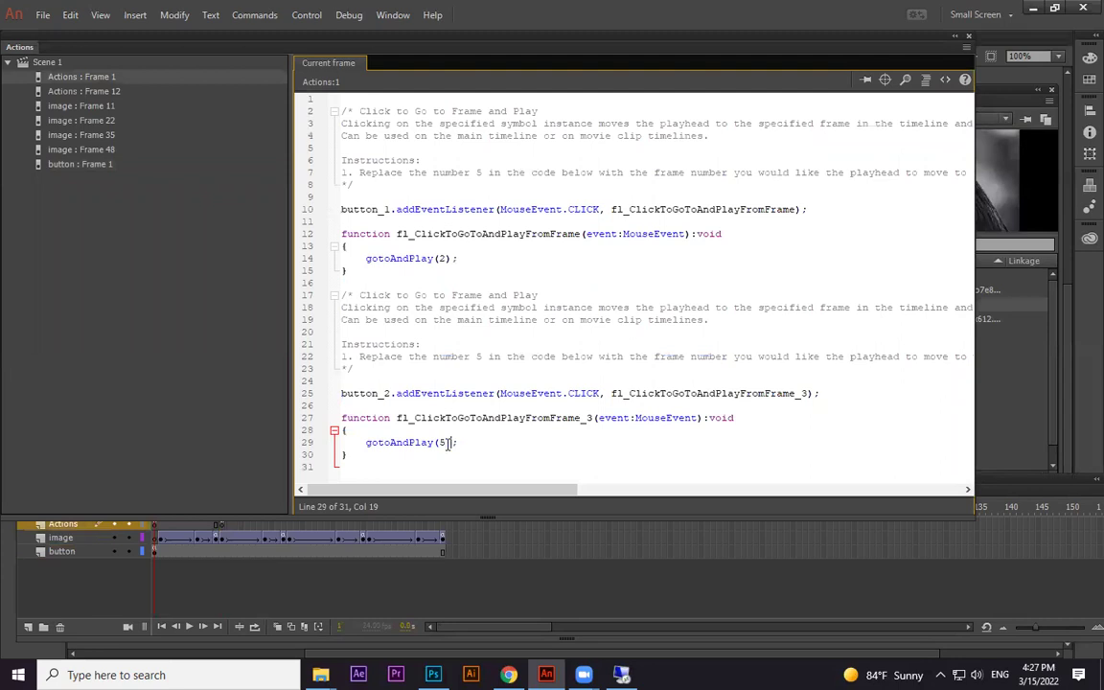
pyautogui.press('BackSpace')
pyautogui.write('12')
pyautogui.click(968, 38)
# Test the movie by triggering the second and first thumbnail buttons, and close the preview.
pyautogui.hotkey('ctrl', 'Return')
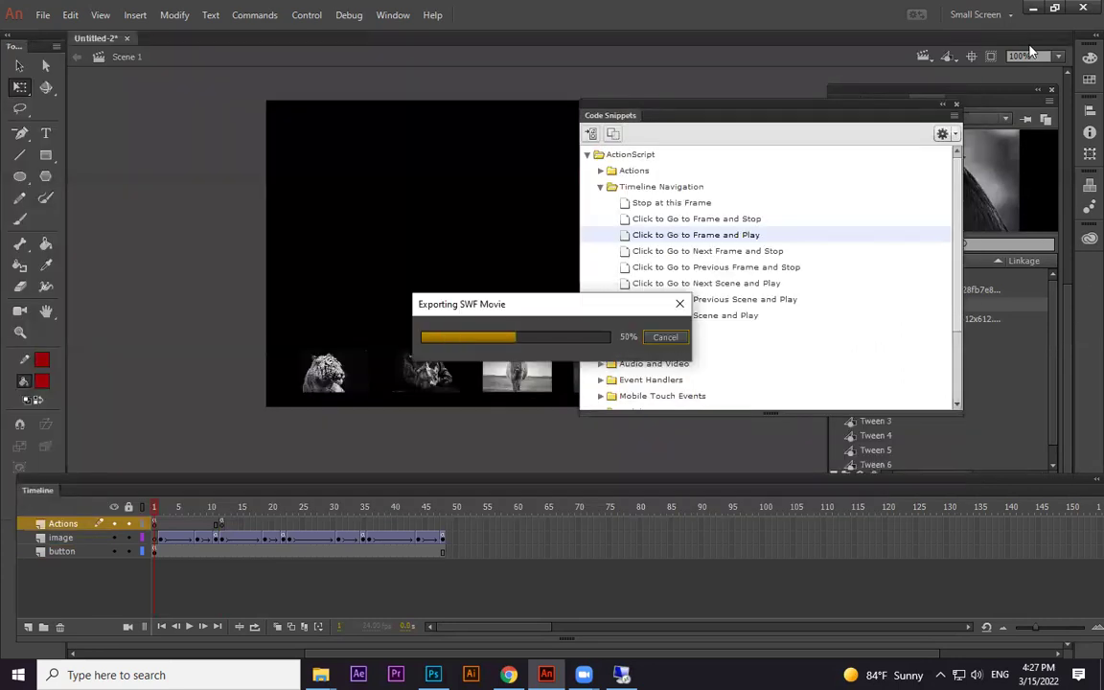
pyautogui.click(487, 439)
pyautogui.click(388, 436)
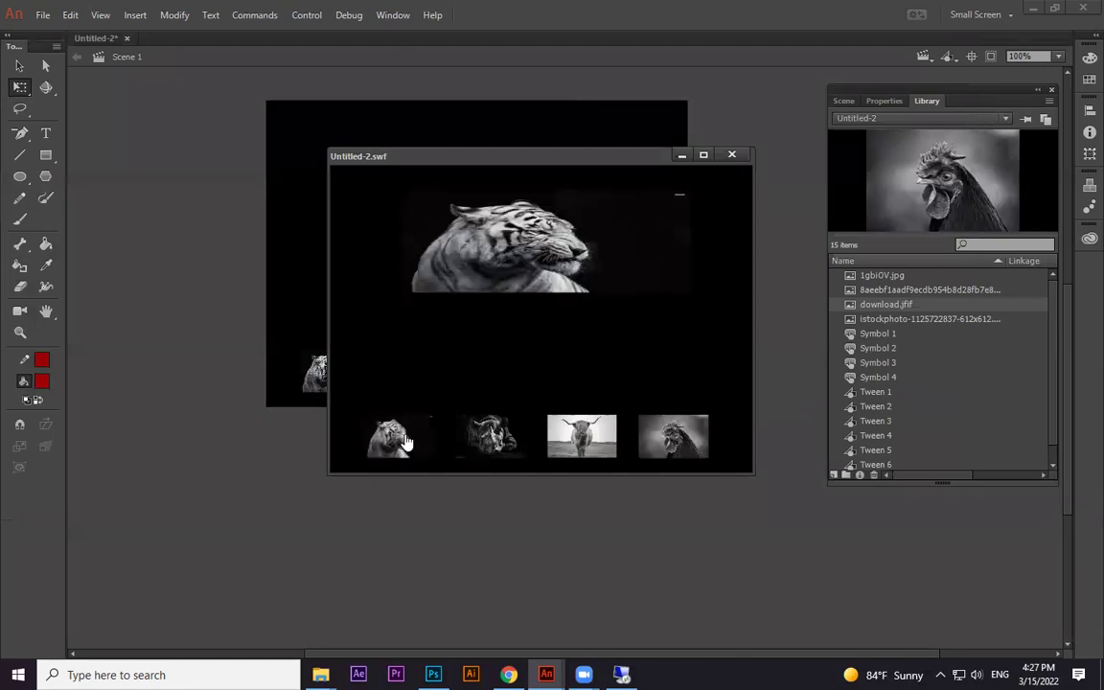
pyautogui.click(733, 155)
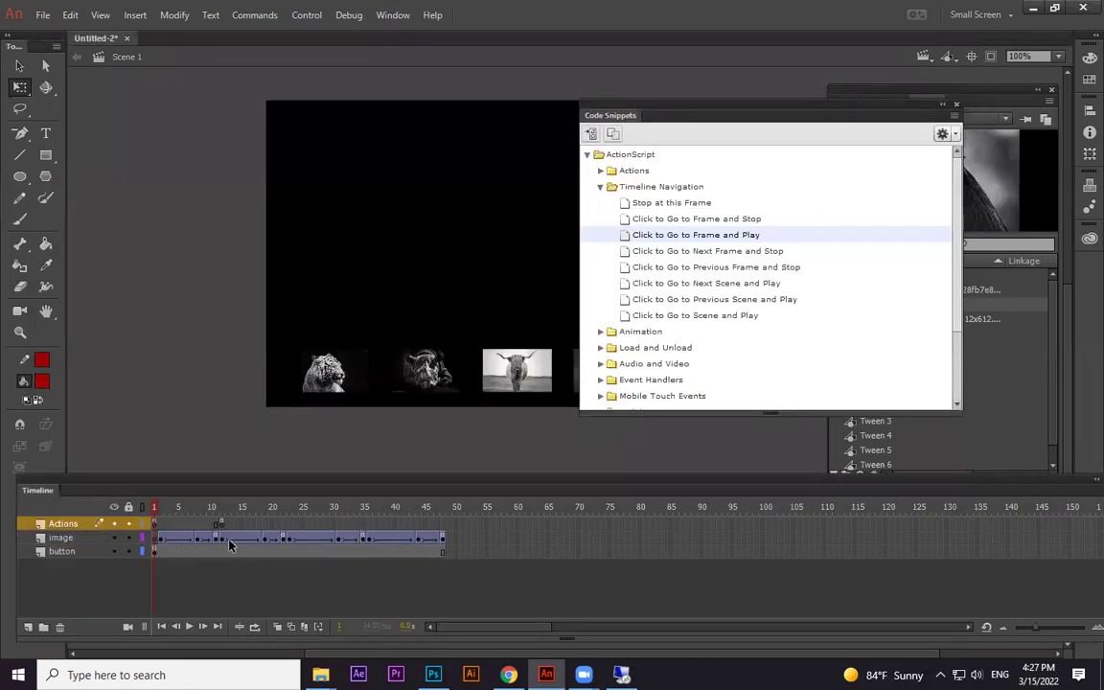
# Clear all remaining script text from frame 12 of the Actions layer.
pyautogui.click(221, 540)
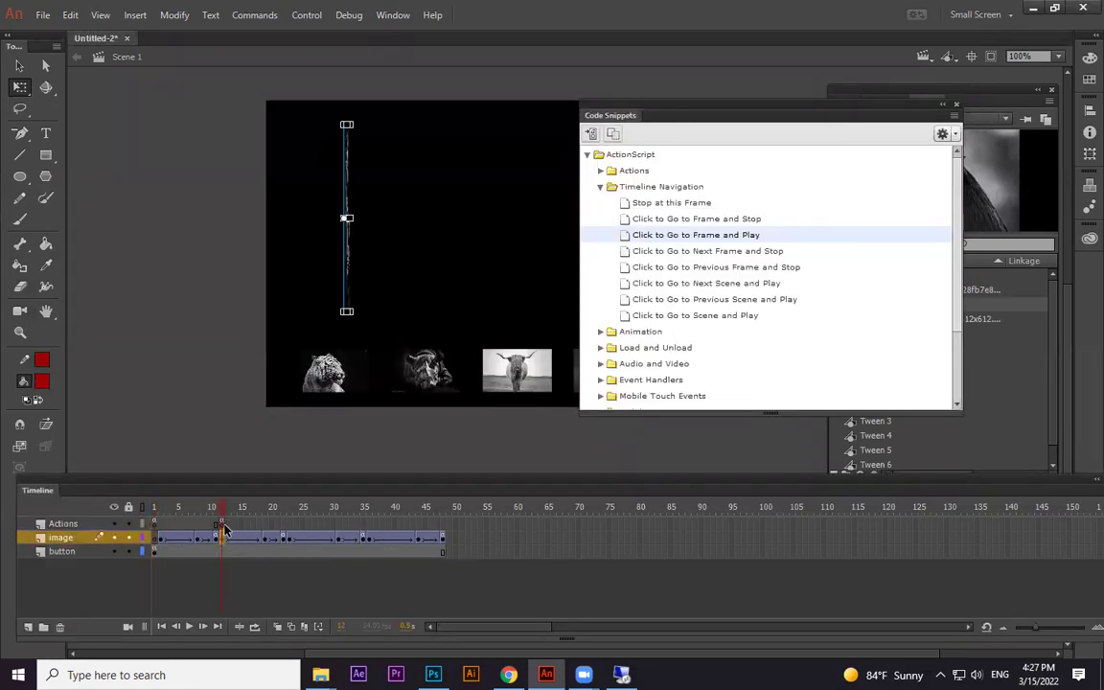
pyautogui.click(222, 524)
pyautogui.rightClick(221, 524)
pyautogui.click(254, 509)
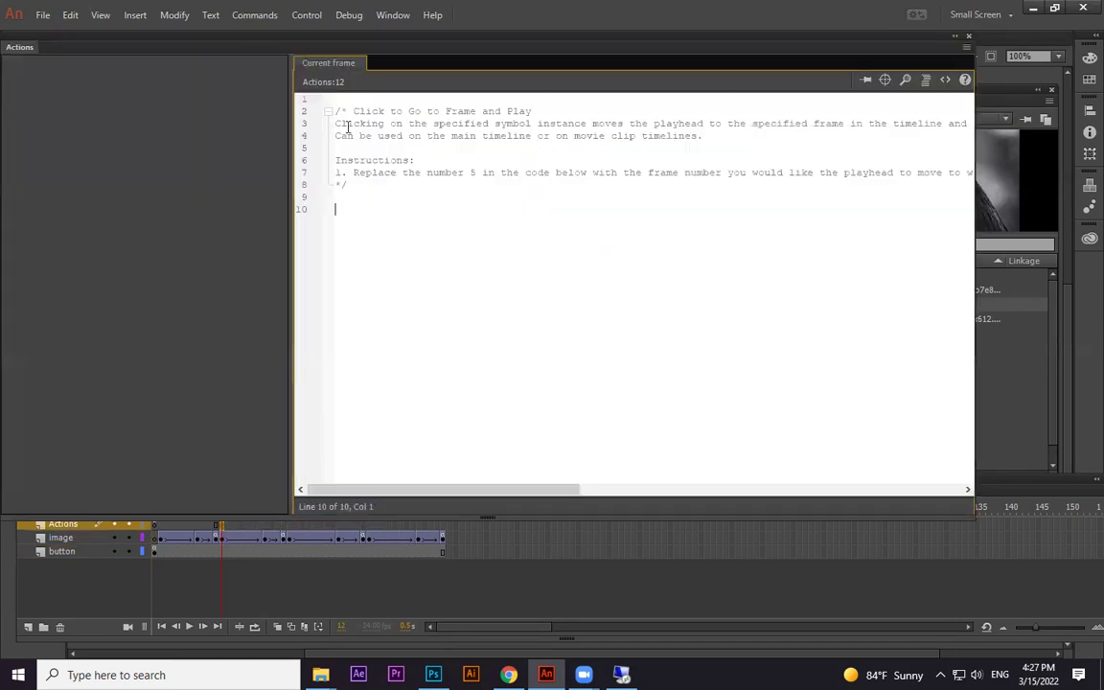
pyautogui.hotkey('ctrl', 'a')
pyautogui.press('BackSpace')
pyautogui.click(969, 36)
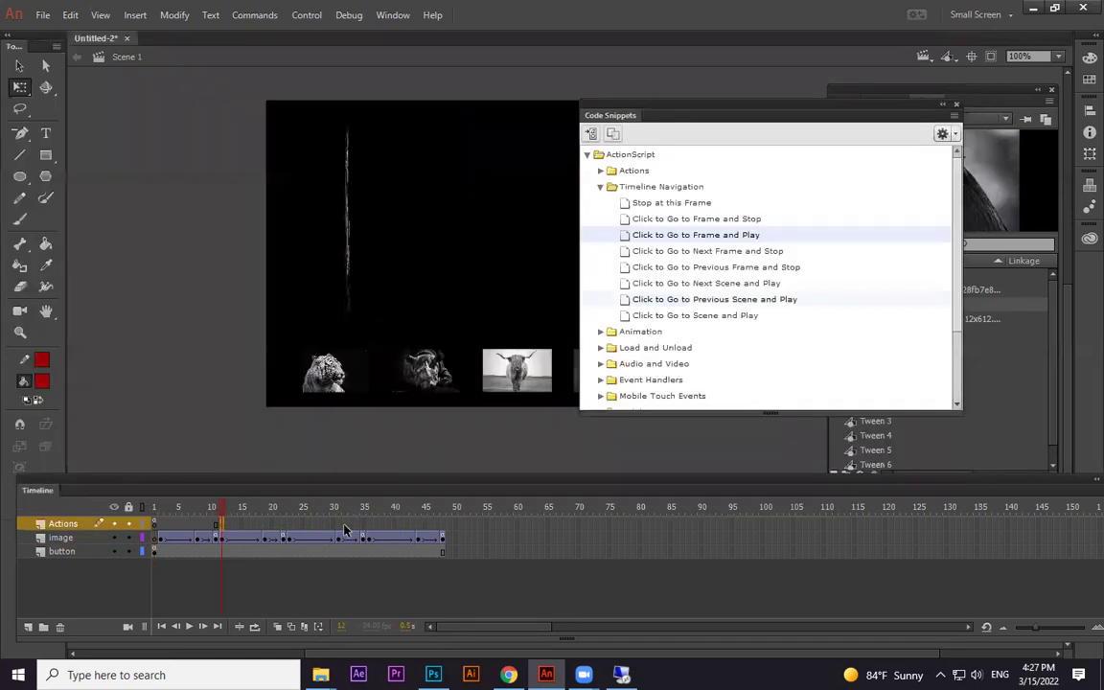
# Remove the Actions layer's frames from frame 2 onward and test the movie.
pyautogui.moveTo(229, 525); pyautogui.dragTo(164, 524)
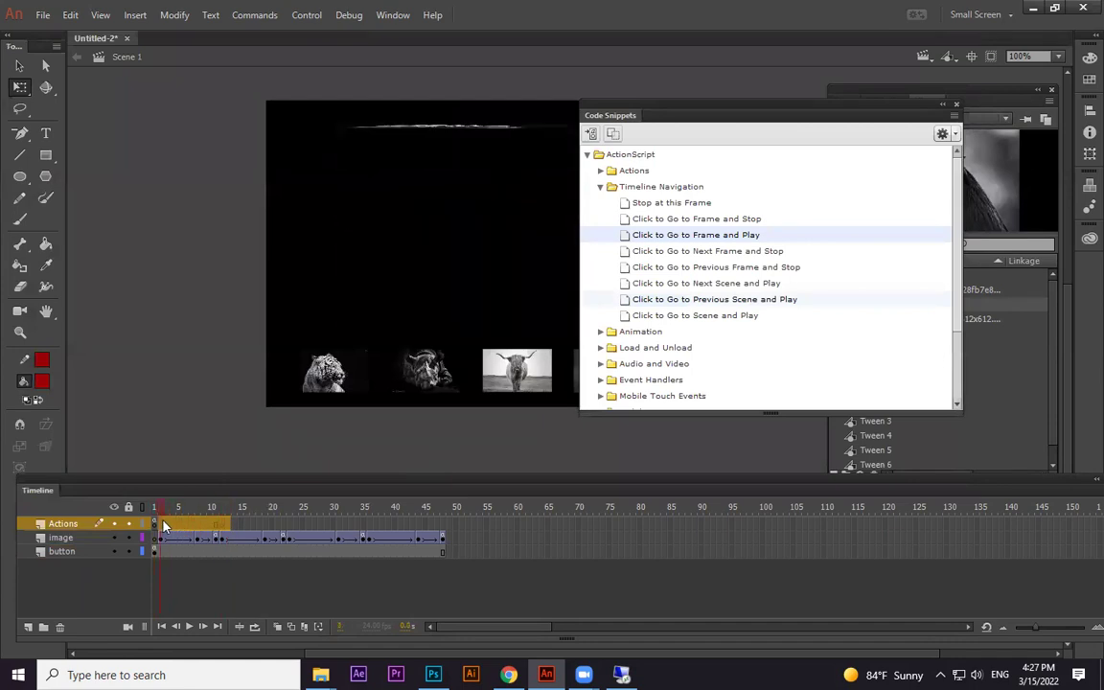
pyautogui.rightClick(165, 523)
pyautogui.click(219, 180)
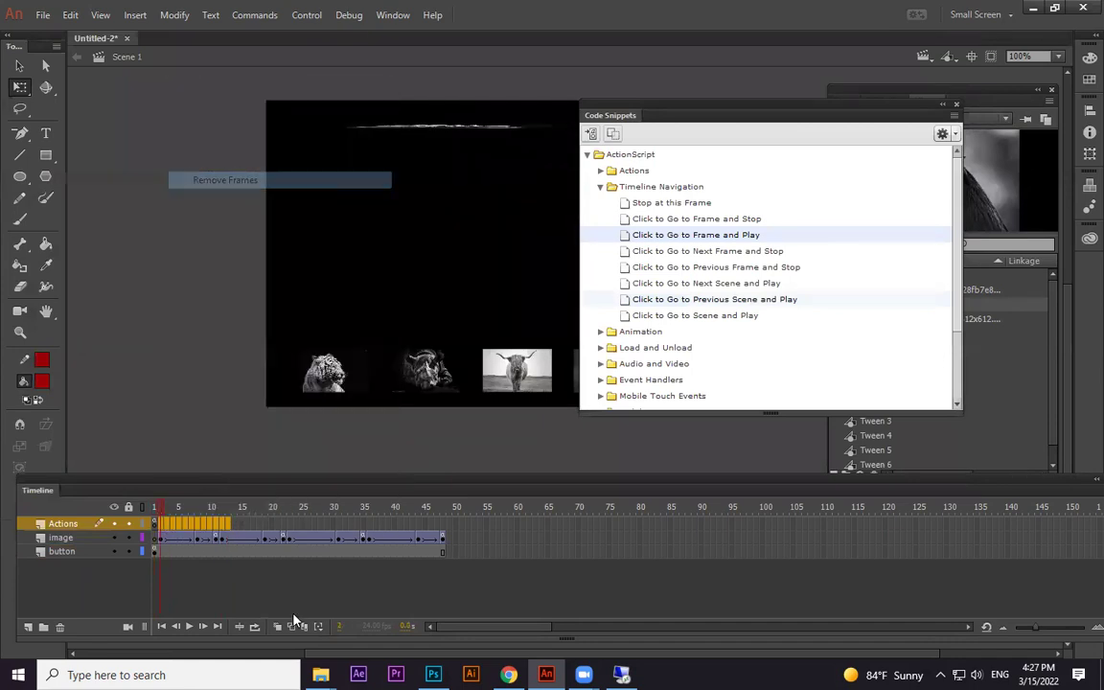
pyautogui.hotkey('ctrl', 'Return')
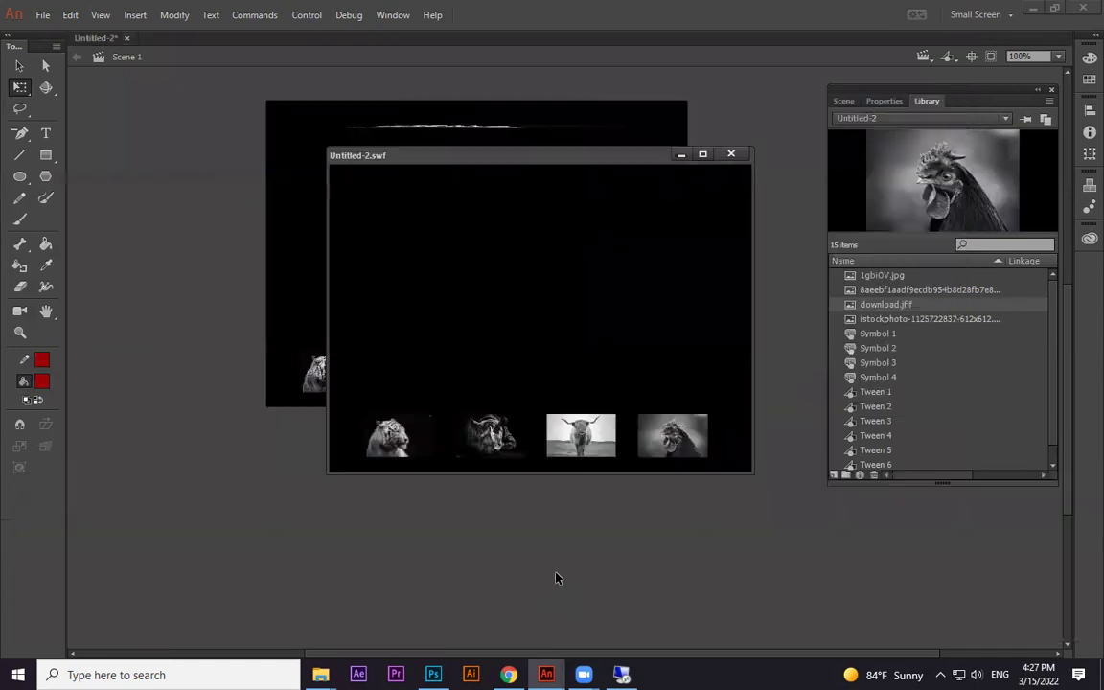
pyautogui.click(730, 154)
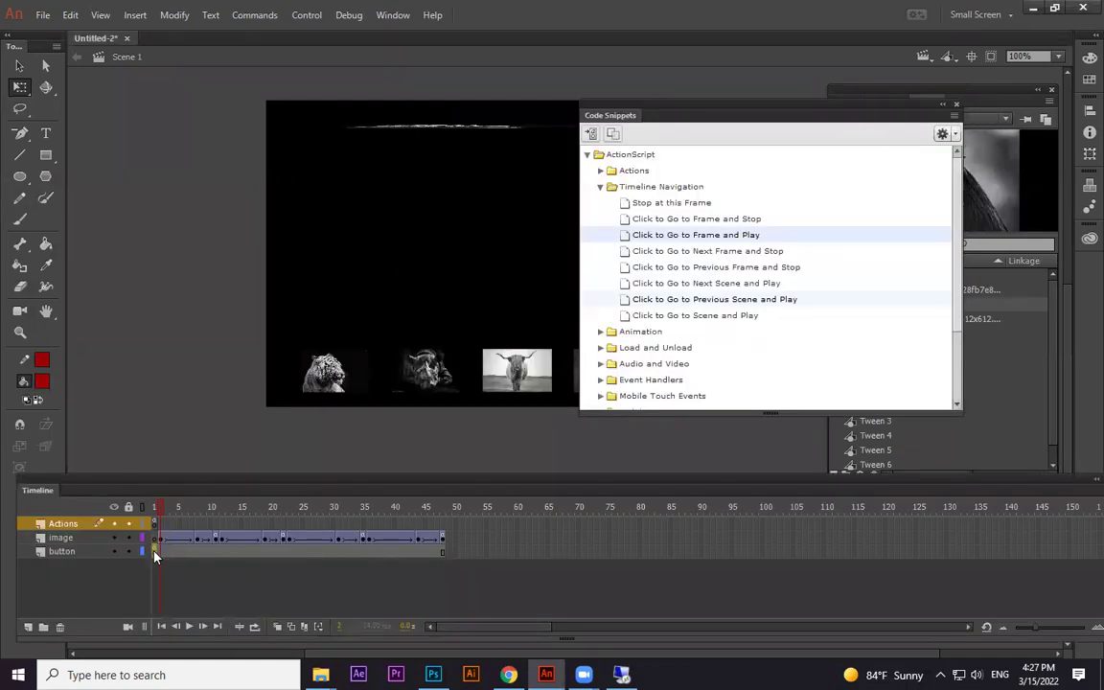
# Select the third thumbnail on frame 1 of the button layer and bring up the code snippets library for it.
pyautogui.click(155, 553)
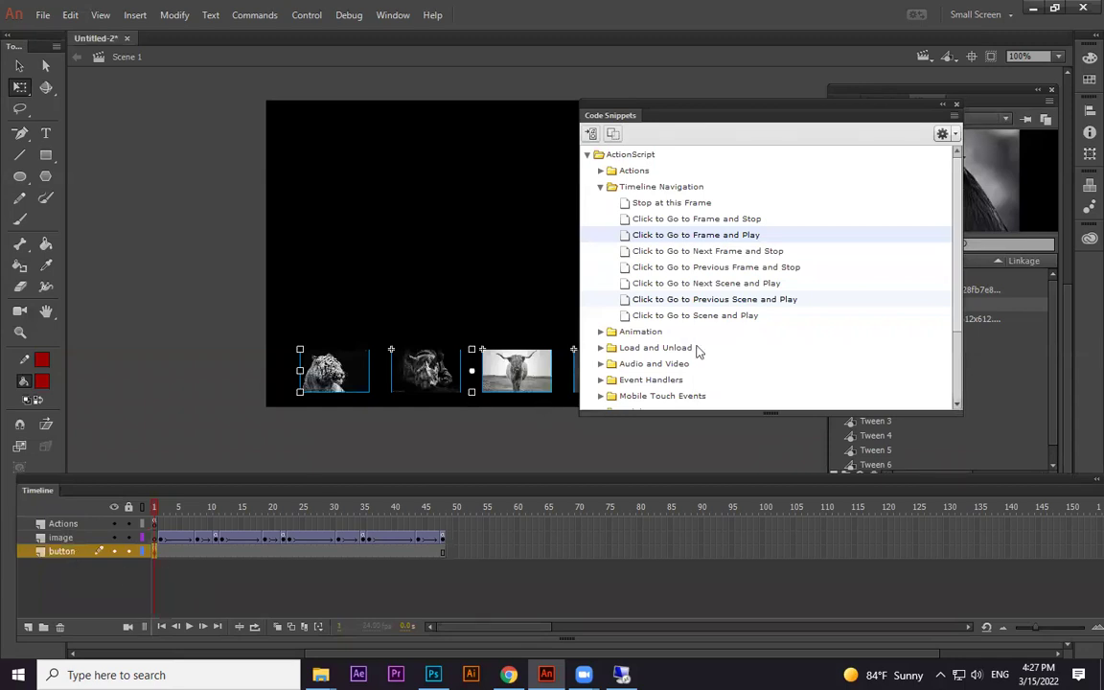
pyautogui.click(956, 107)
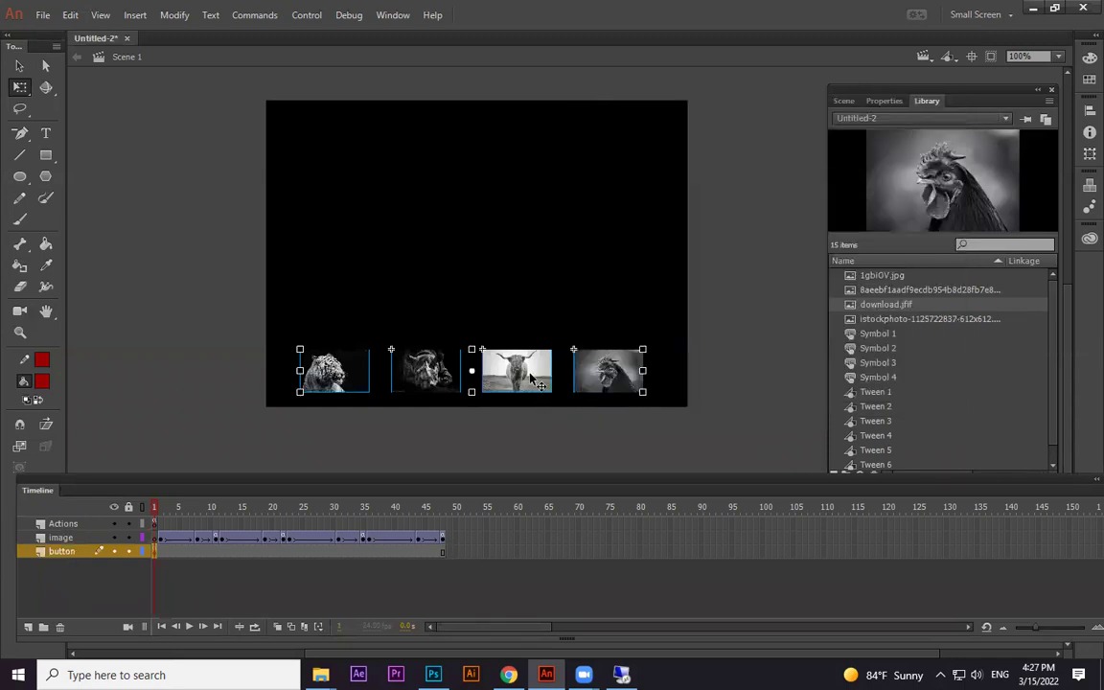
pyautogui.click(525, 386)
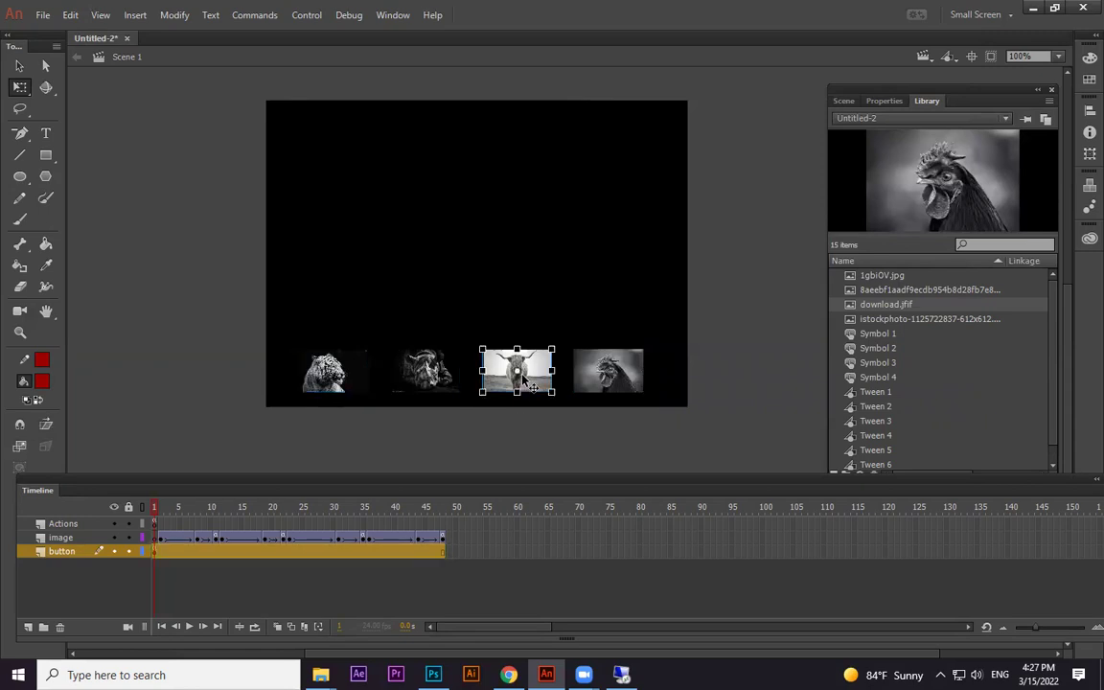
pyautogui.press('F9')
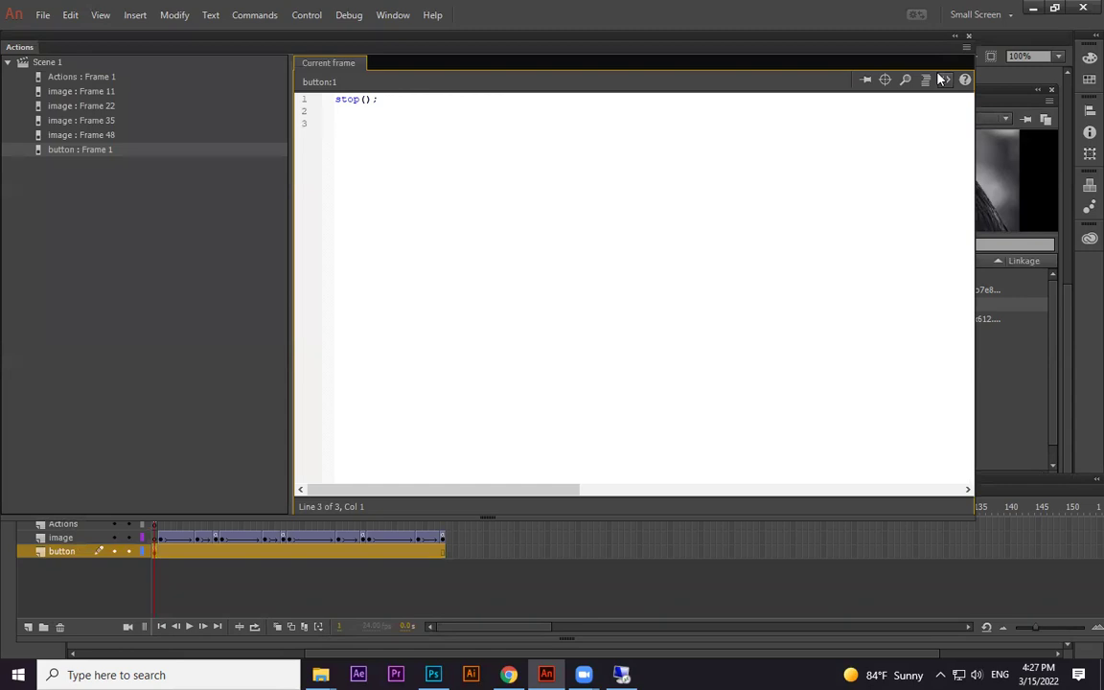
pyautogui.click(967, 36)
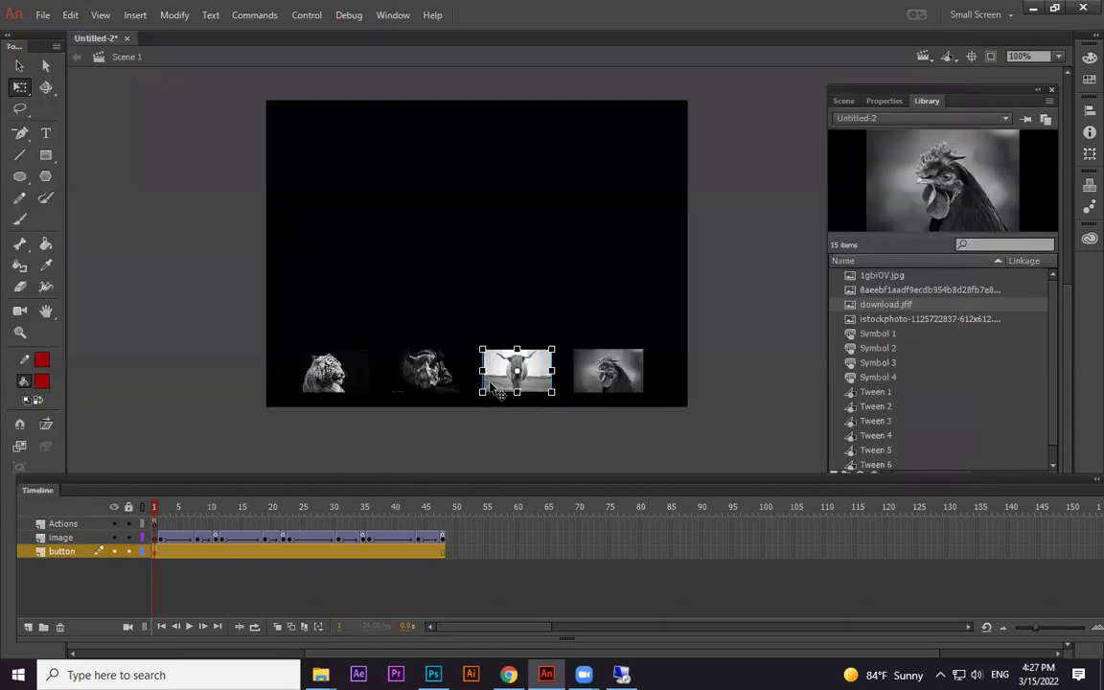
pyautogui.press('F9')
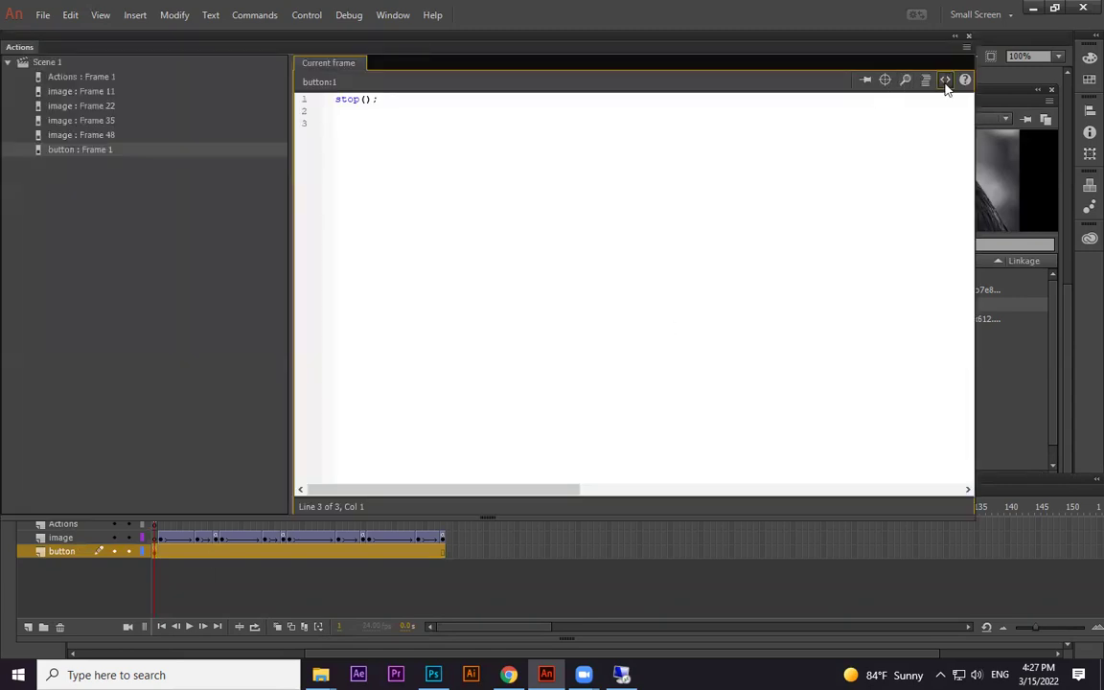
pyautogui.click(944, 80)
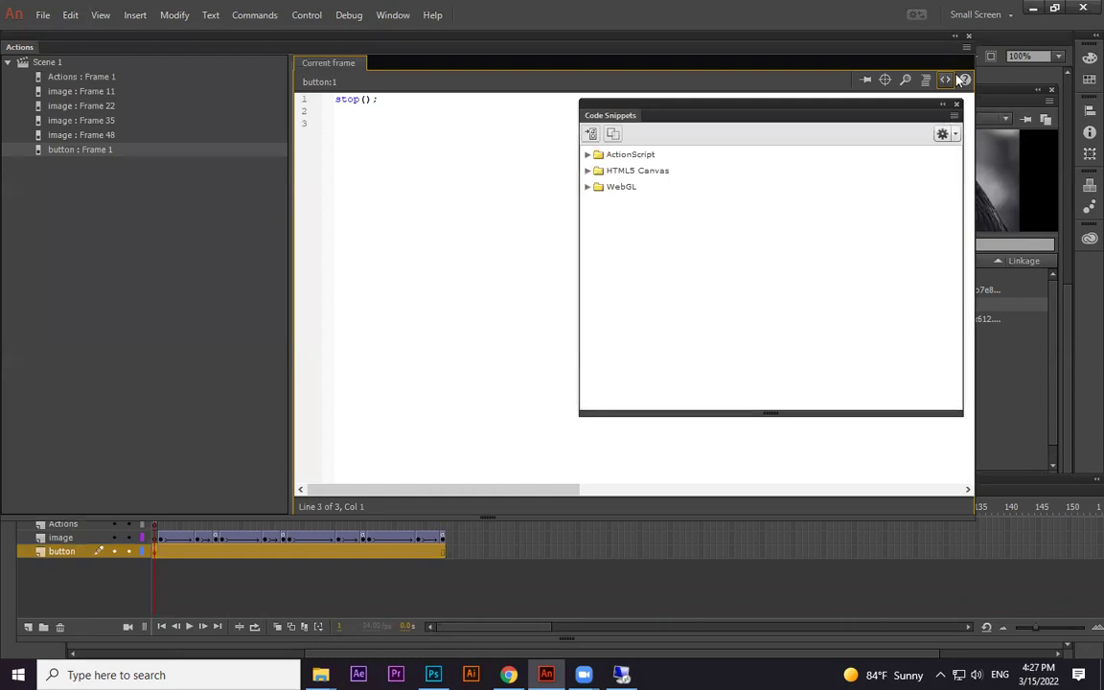
pyautogui.press('F9')
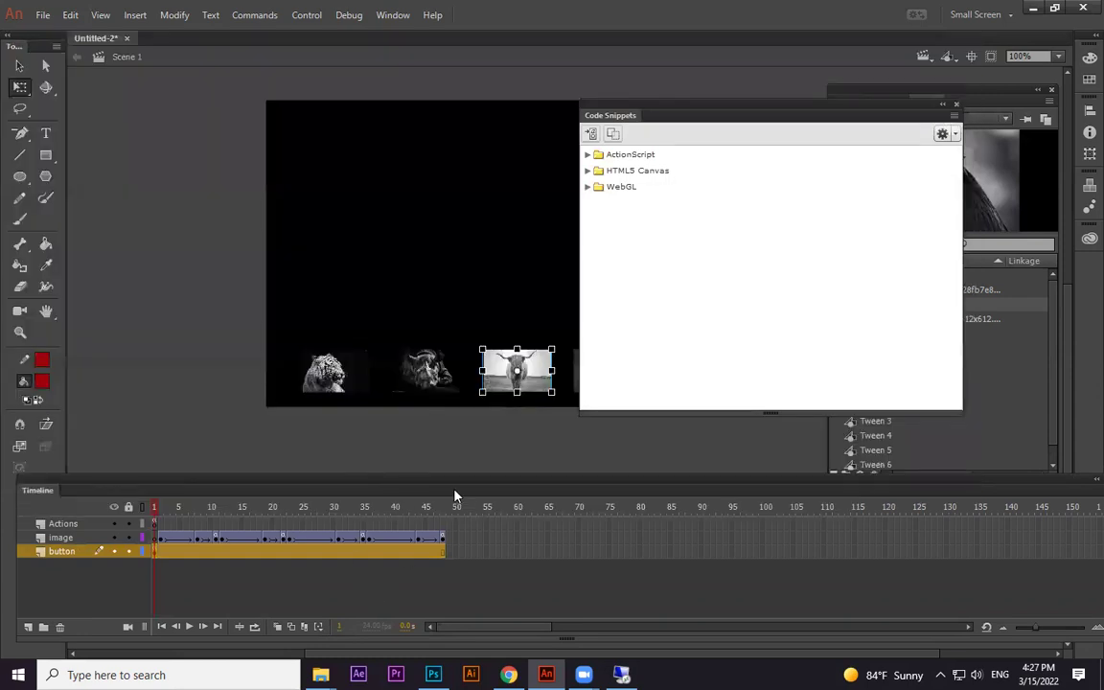
# Check on the image layer around frame 23 where the third picture's animation starts.
pyautogui.click(287, 539)
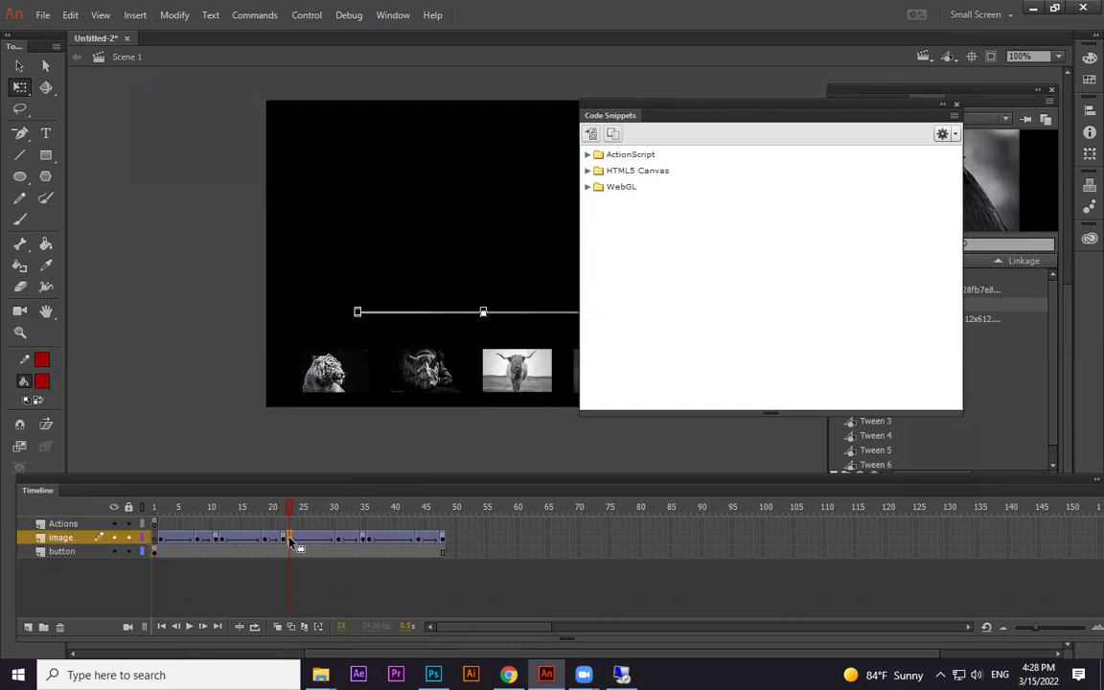
pyautogui.moveTo(312, 509); pyautogui.dragTo(303, 507)
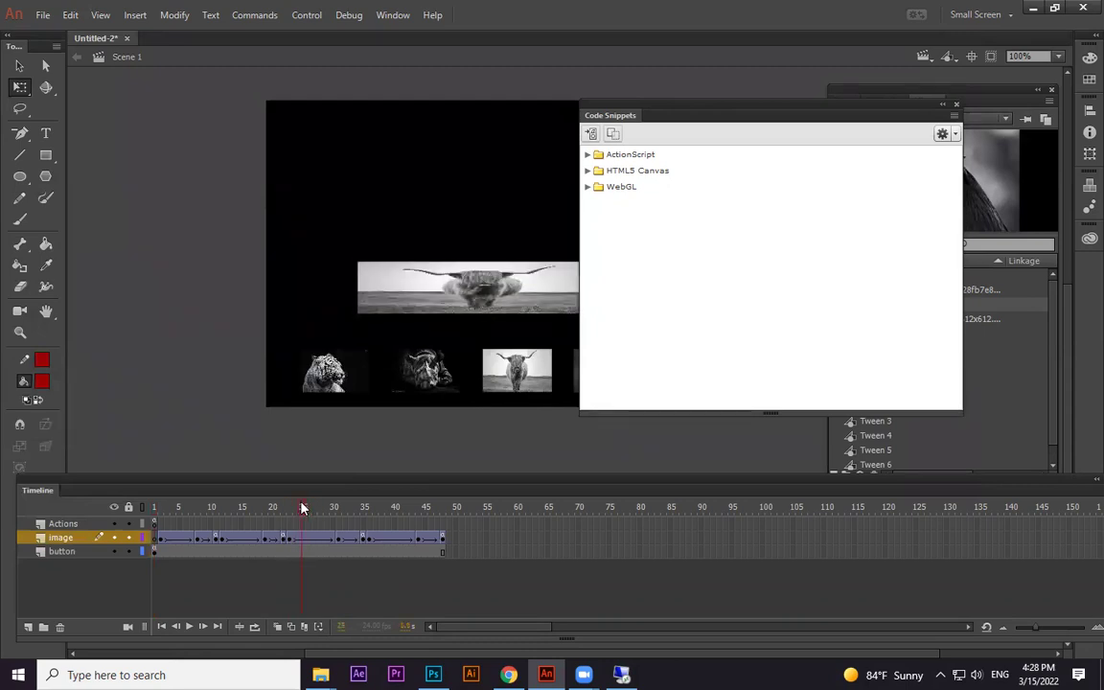
pyautogui.click(290, 540)
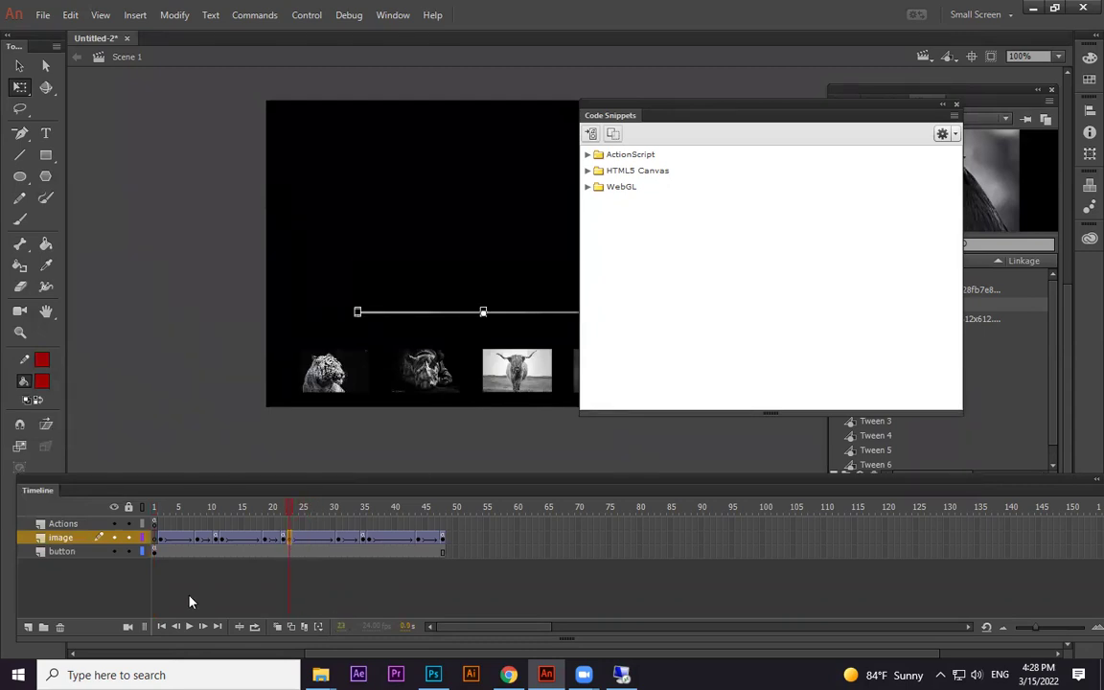
# Reselect the third thumbnail on frame 1 of the button layer and open the script editor for it.
pyautogui.click(153, 550)
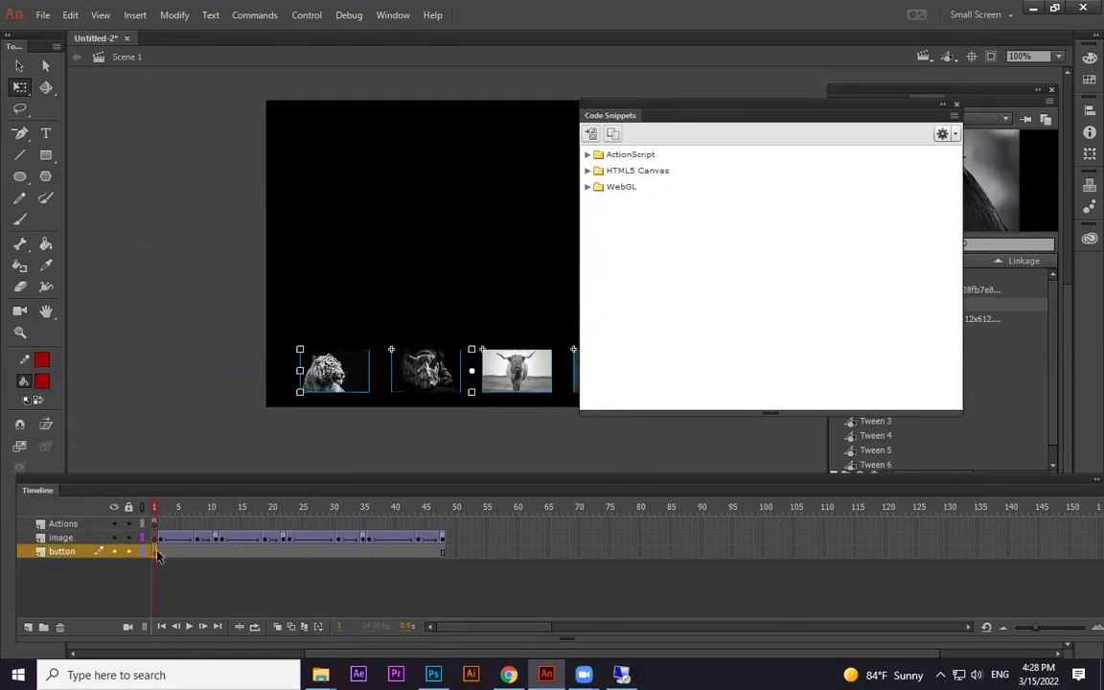
pyautogui.click(522, 381)
pyautogui.press('F9')
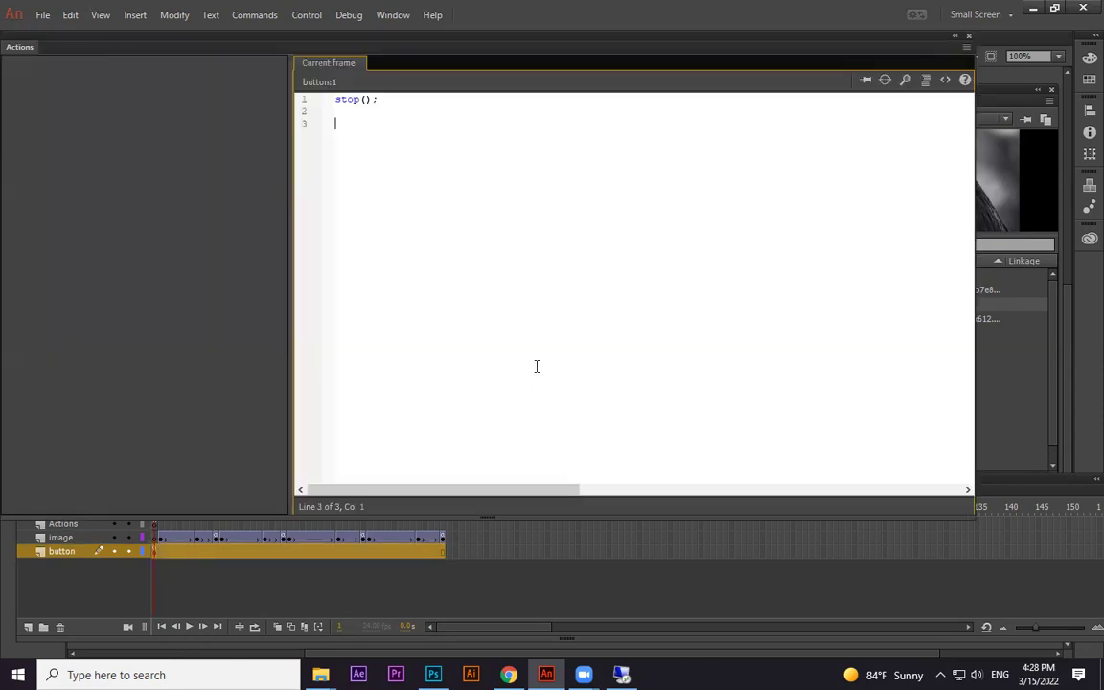
# Add the Click to Go to Frame and Play code snippet to the bull thumbnail button.
pyautogui.click(945, 81)
pyautogui.click(588, 154)
pyautogui.click(601, 186)
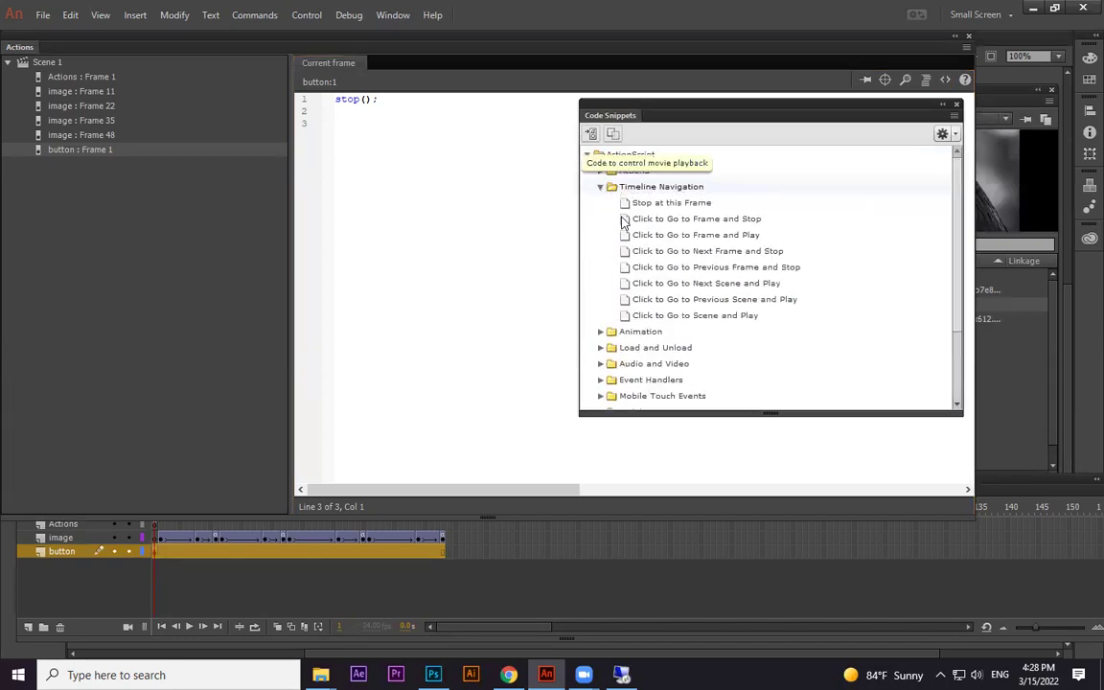
pyautogui.doubleClick(738, 239)
pyautogui.click(627, 370)
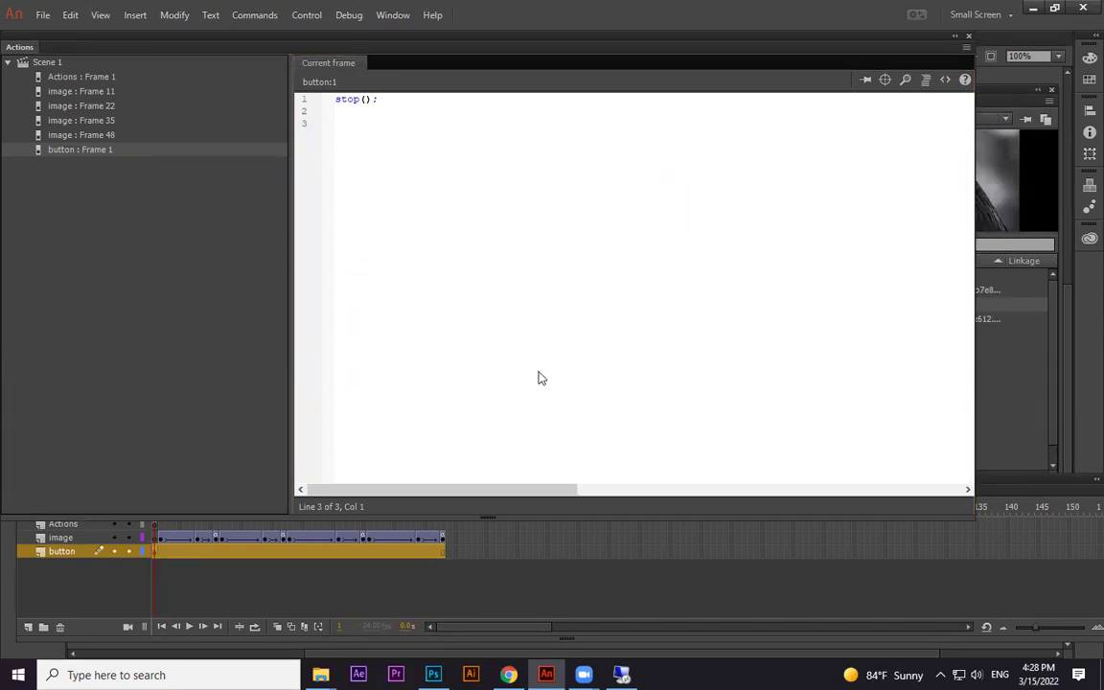
# Set the gotoAndPlay target frame in button_3's click handler to 23 and close the script editor.
pyautogui.click(446, 443)
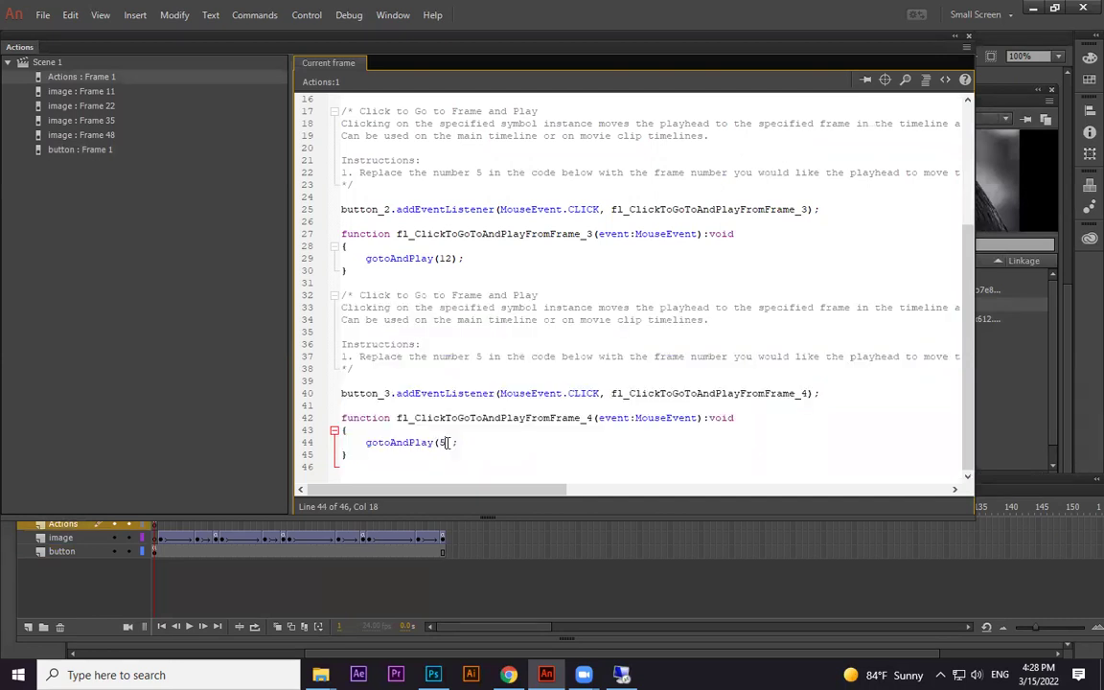
pyautogui.press('BackSpace')
pyautogui.write('23')
pyautogui.click(970, 38)
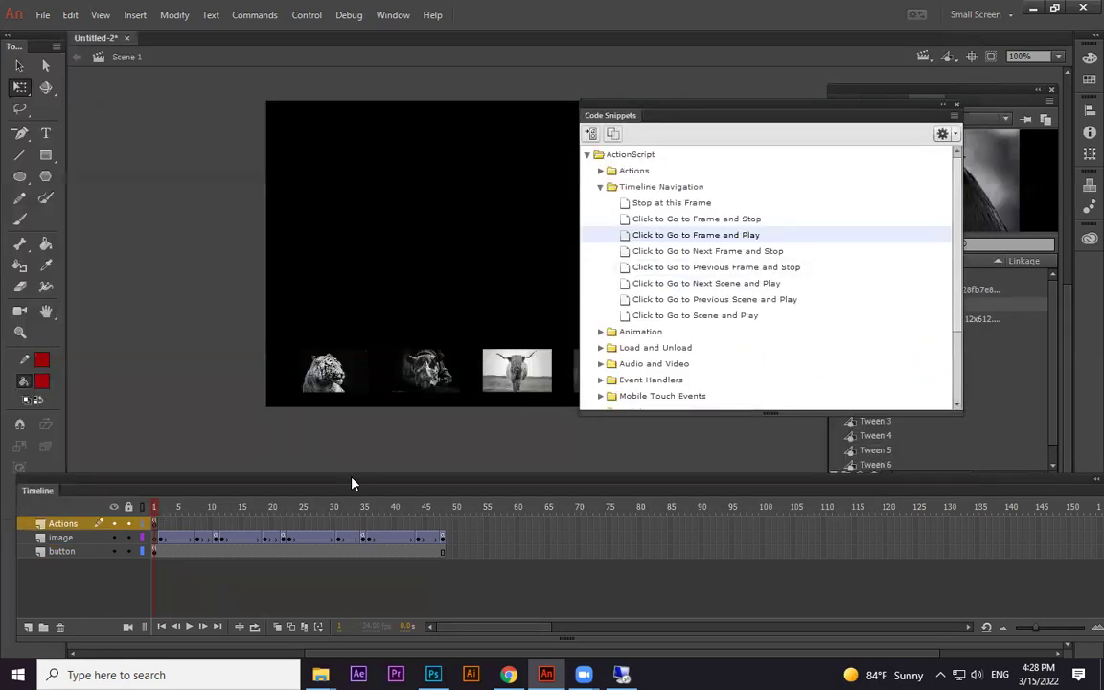
# Add the Click to Go to Frame and Play code snippet to the rooster thumbnail on the button layer.
pyautogui.moveTo(793, 118); pyautogui.dragTo(924, 120)
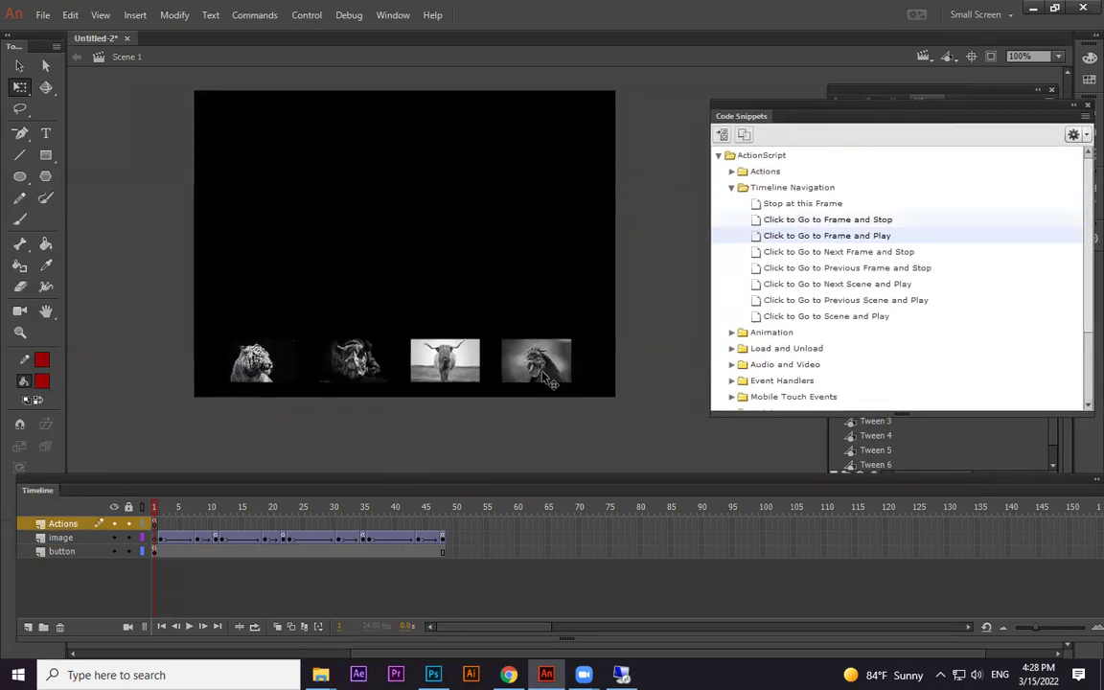
pyautogui.click(537, 362)
pyautogui.click(371, 539)
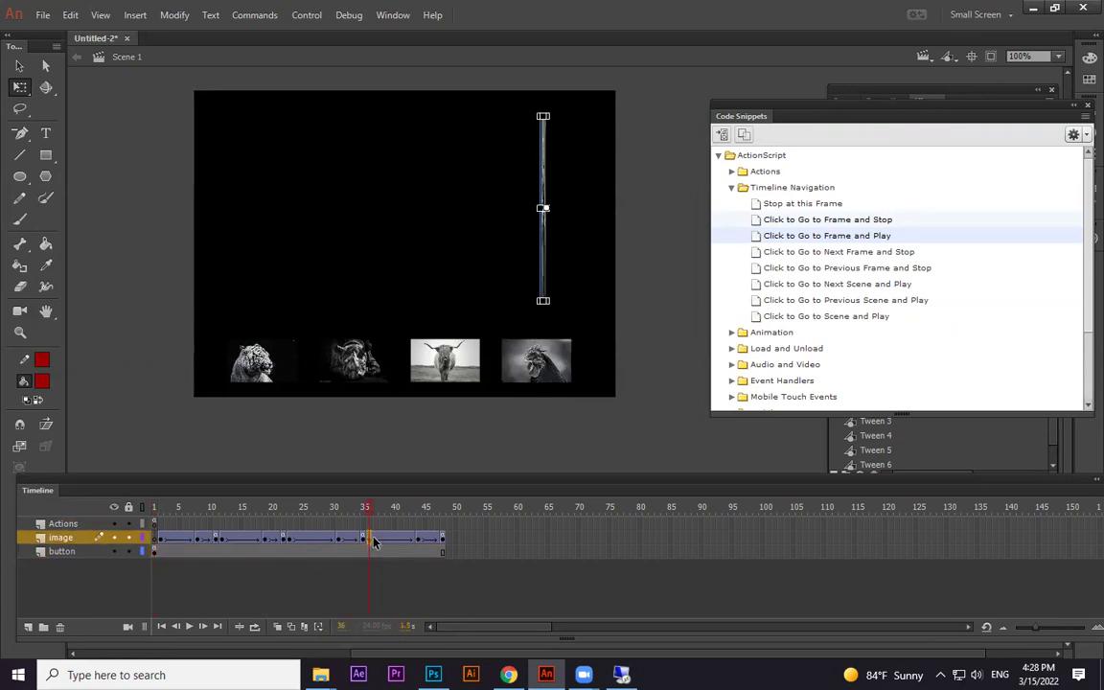
pyautogui.click(154, 552)
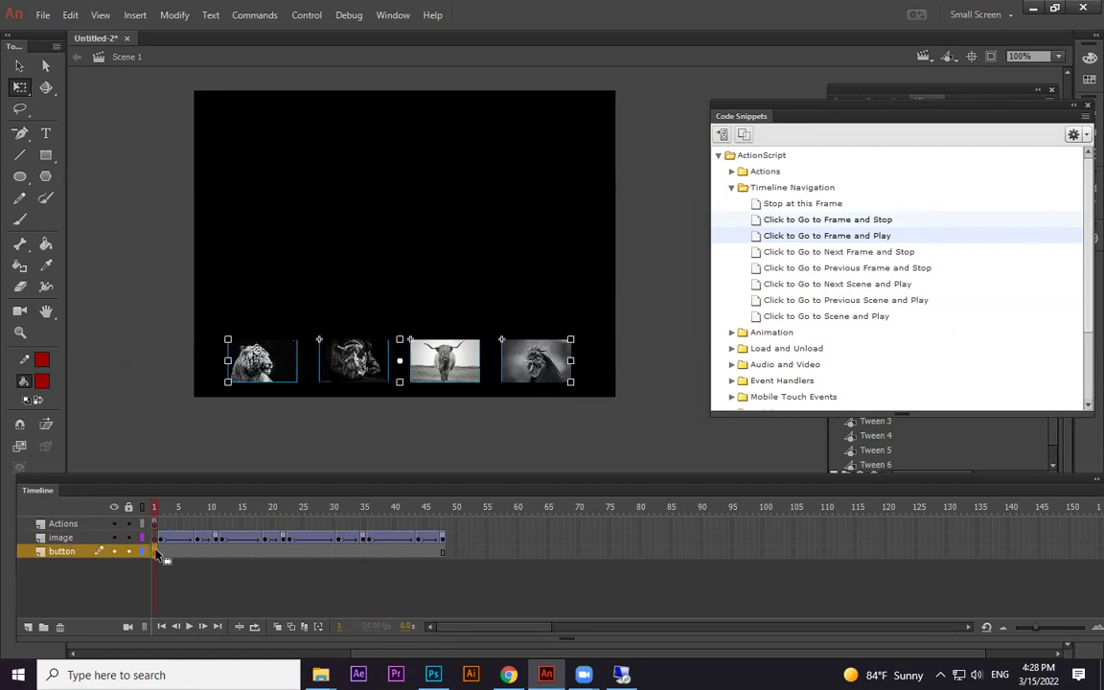
pyautogui.click(503, 254)
pyautogui.click(535, 360)
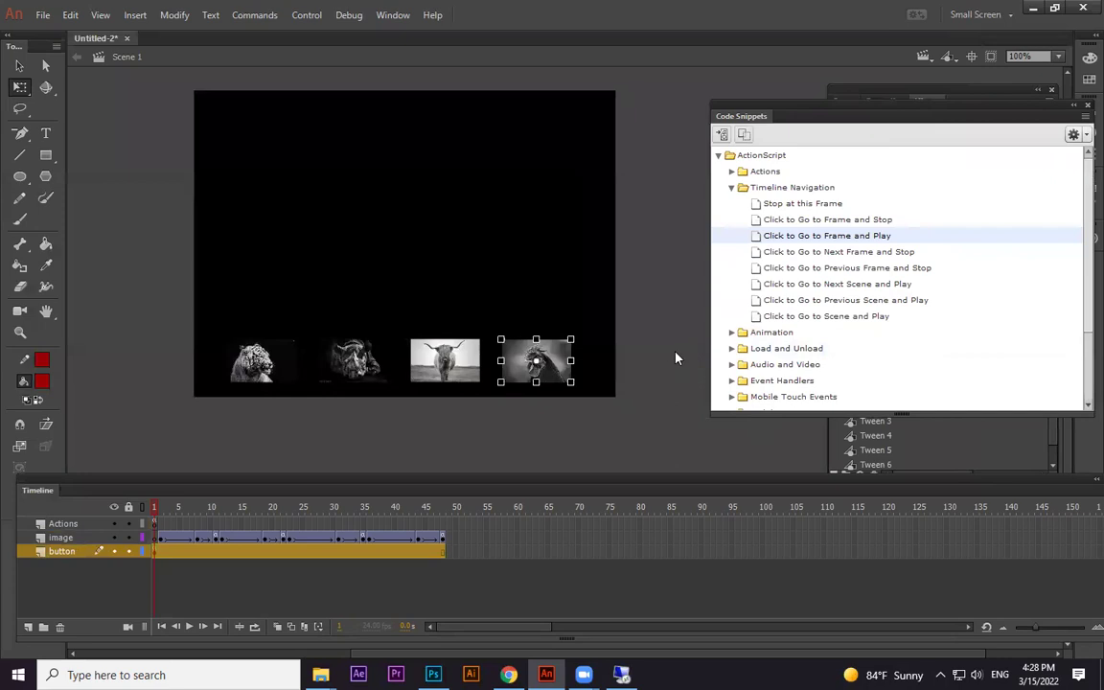
pyautogui.press('F9')
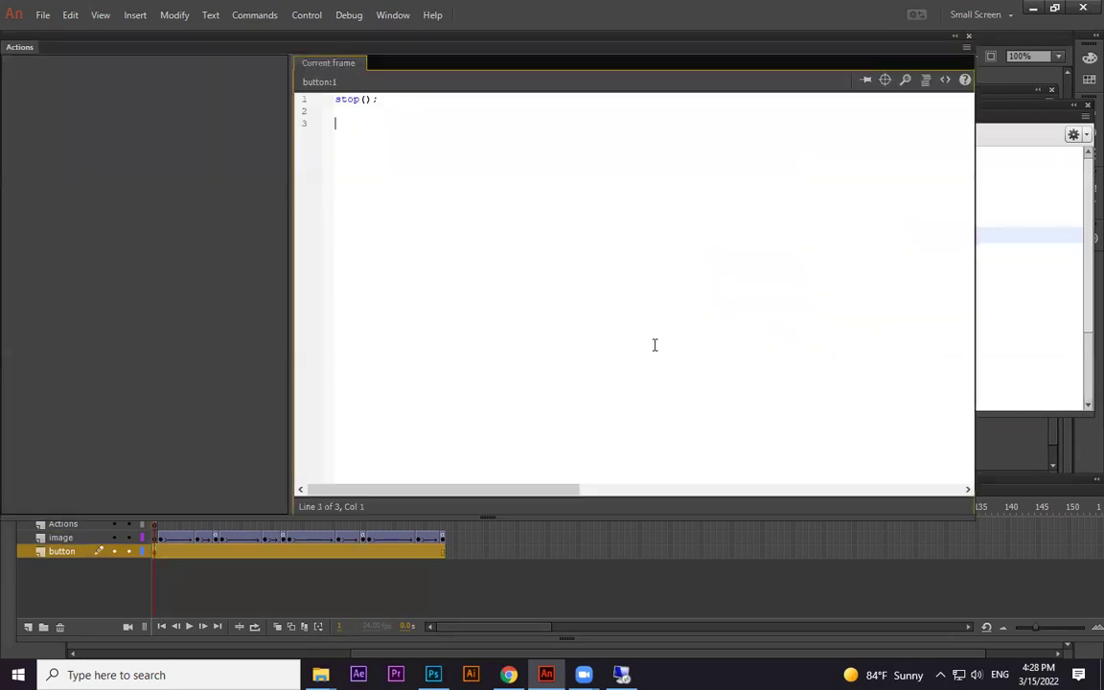
pyautogui.click(944, 79)
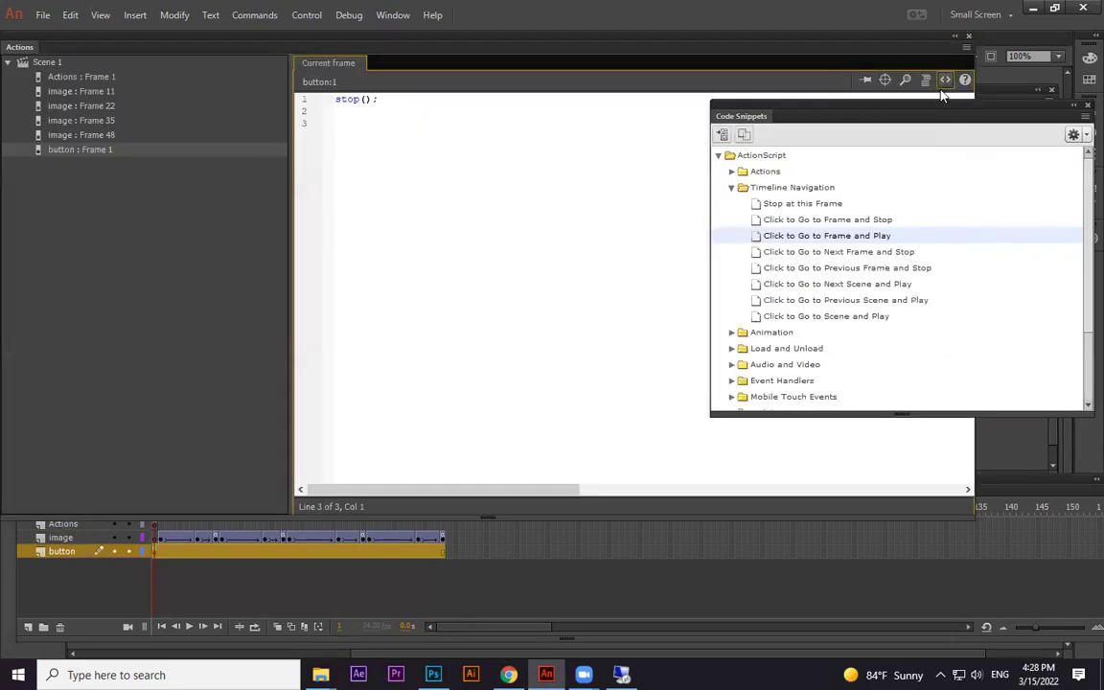
pyautogui.doubleClick(795, 238)
pyautogui.press('Return')
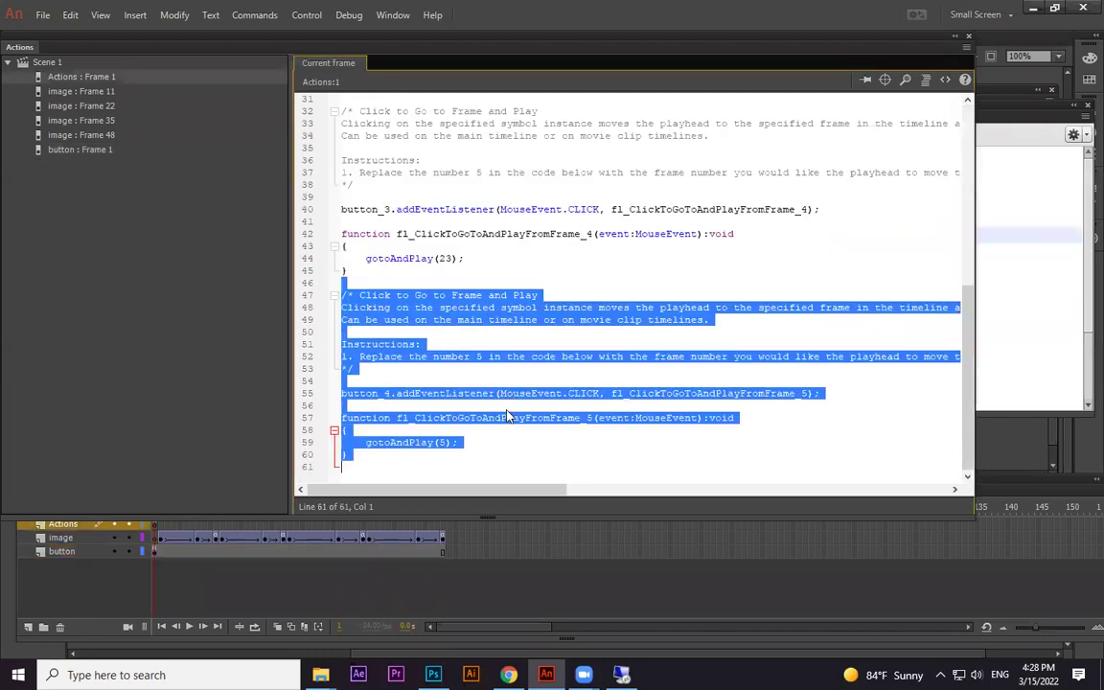
# Set button_4's gotoAndPlay target frame to 36, review the other click handlers and close the code windows.
pyautogui.click(448, 444)
pyautogui.press('BackSpace')
pyautogui.write('36')
pyautogui.click(737, 245)
pyautogui.scroll(10, 741, 318)
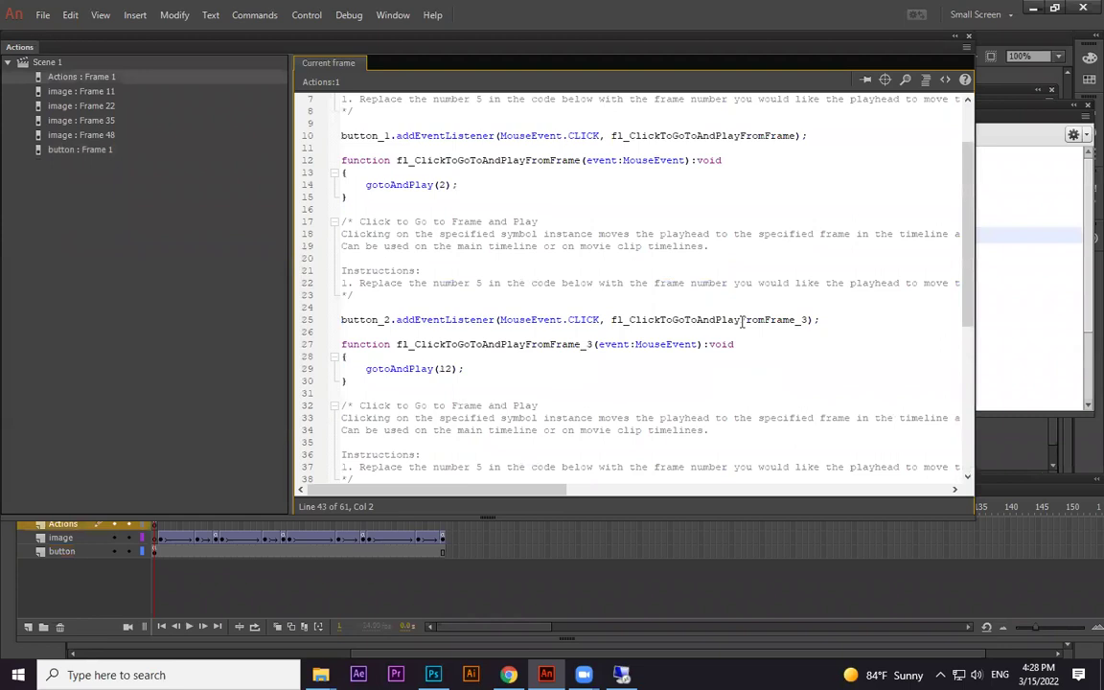
pyautogui.scroll(-10, 739, 325)
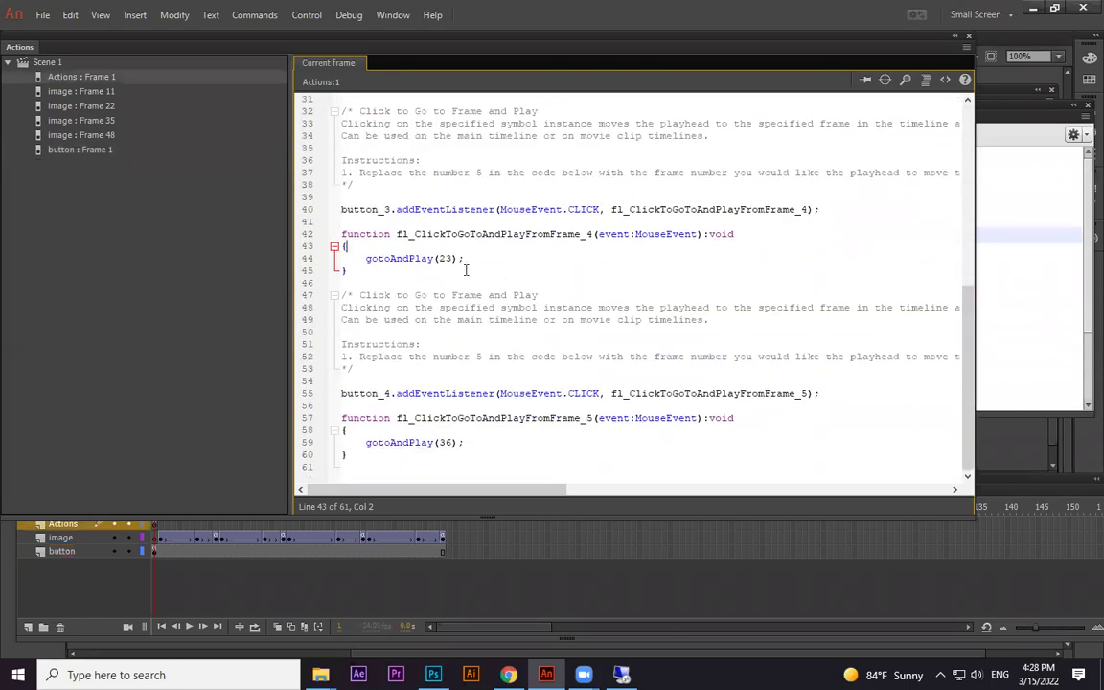
pyautogui.moveTo(463, 258); pyautogui.dragTo(307, 206)
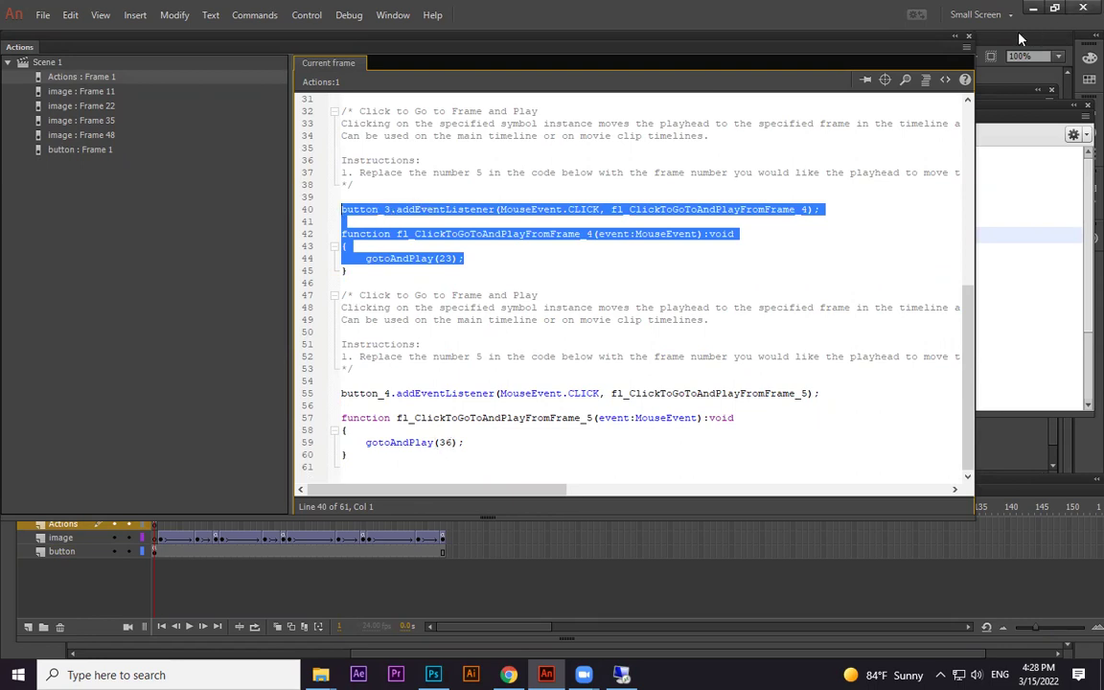
pyautogui.click(968, 38)
pyautogui.click(1083, 107)
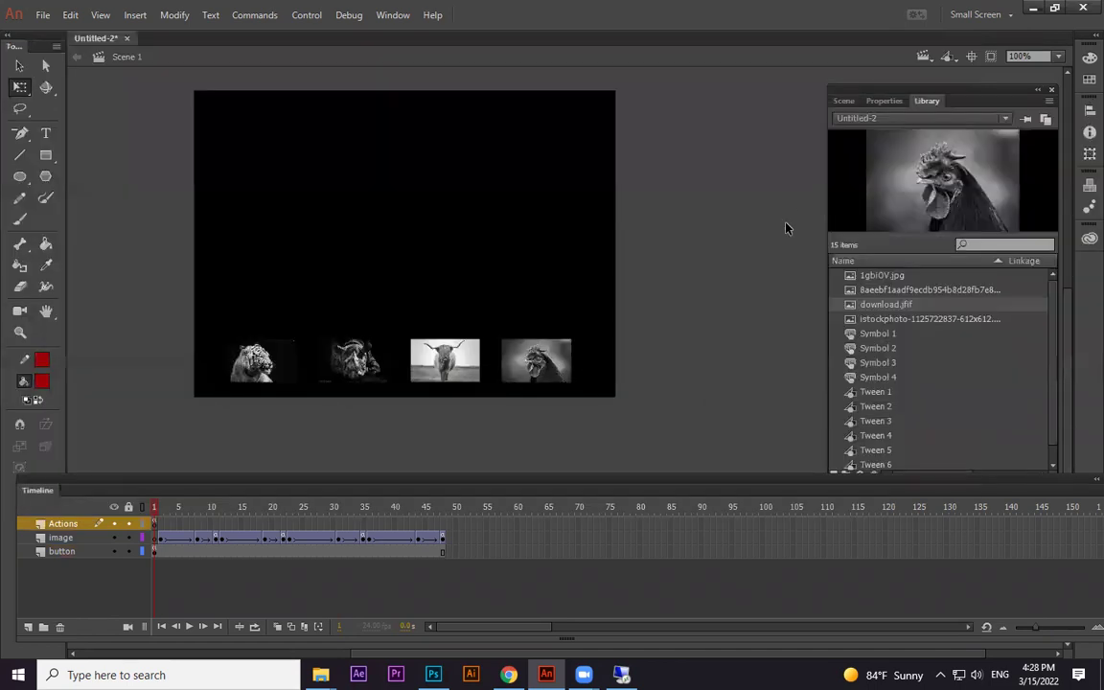
# Test the movie by trying all four thumbnail buttons several times and close the preview.
pyautogui.hotkey('ctrl', 'Return')
pyautogui.click(386, 446)
pyautogui.click(488, 439)
pyautogui.click(580, 439)
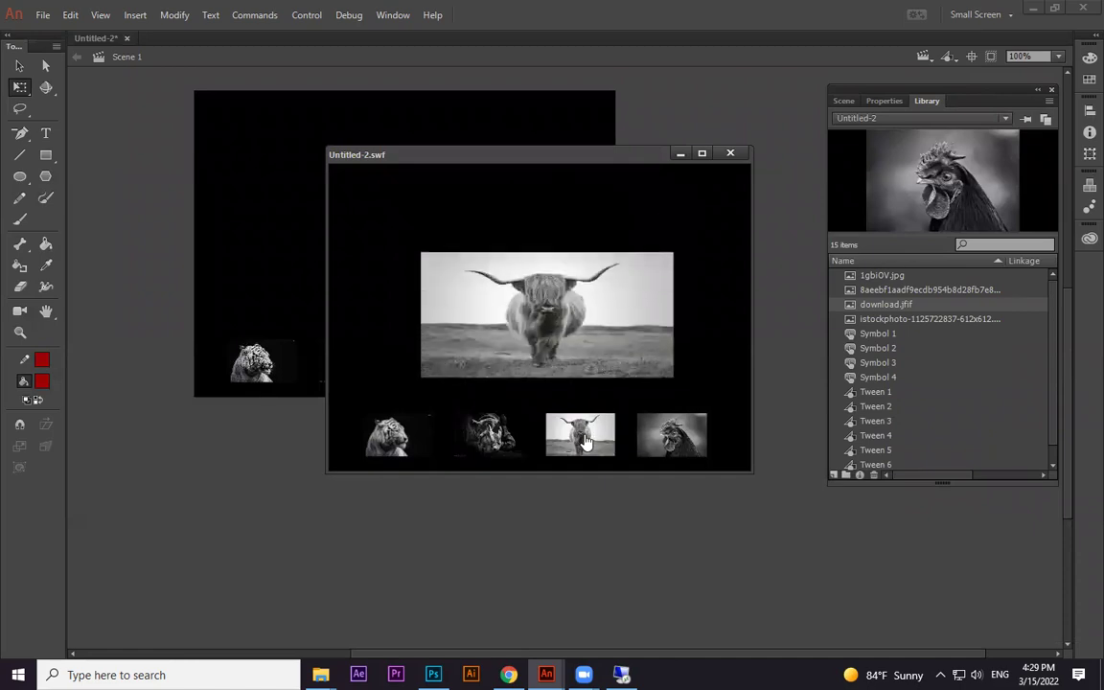
pyautogui.click(661, 436)
pyautogui.click(503, 441)
pyautogui.click(402, 439)
pyautogui.click(491, 439)
pyautogui.click(590, 439)
pyautogui.click(666, 435)
pyautogui.click(730, 154)
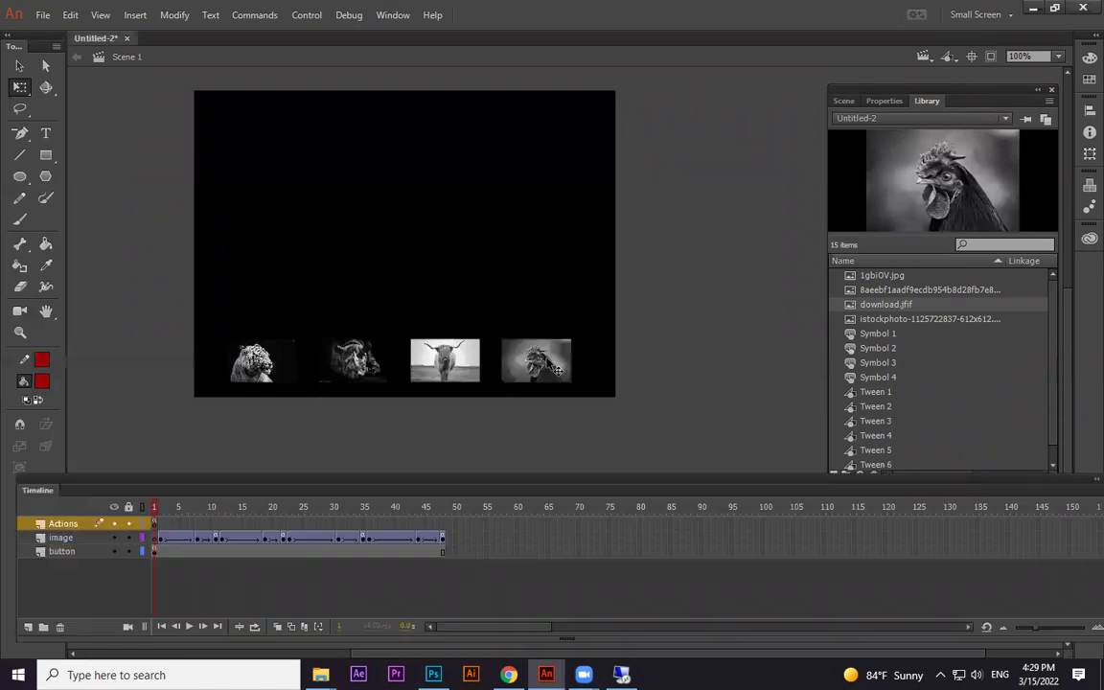
# Examine the rooster button's instance name and the script on its frame.
pyautogui.click(536, 360)
pyautogui.click(883, 101)
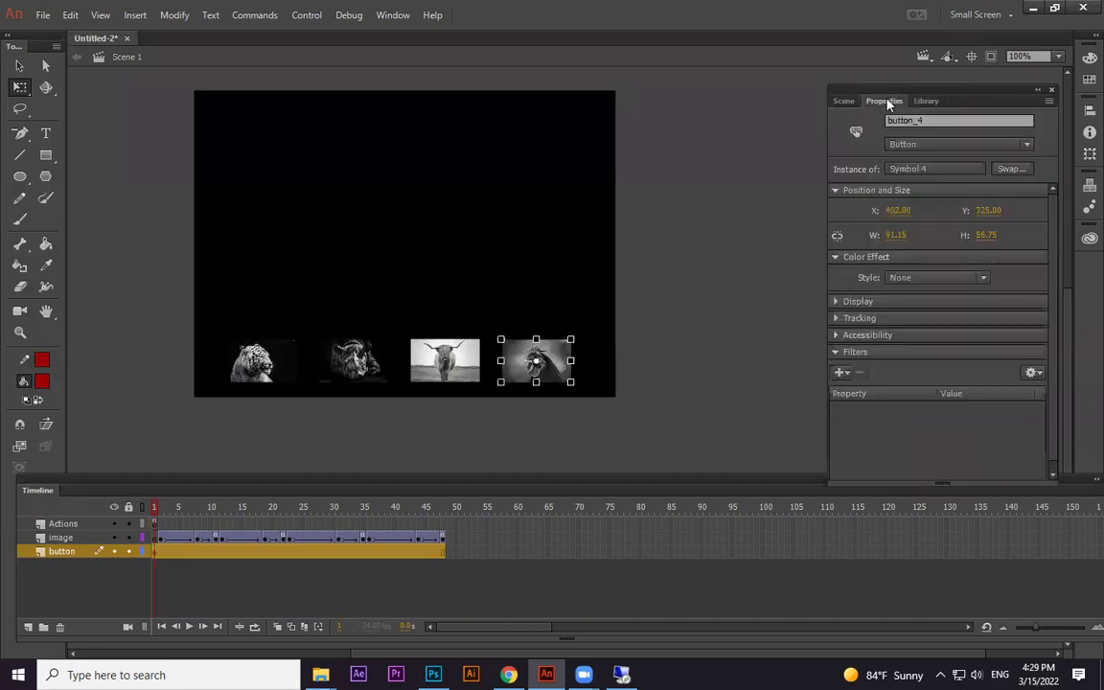
pyautogui.moveTo(935, 121); pyautogui.dragTo(879, 128)
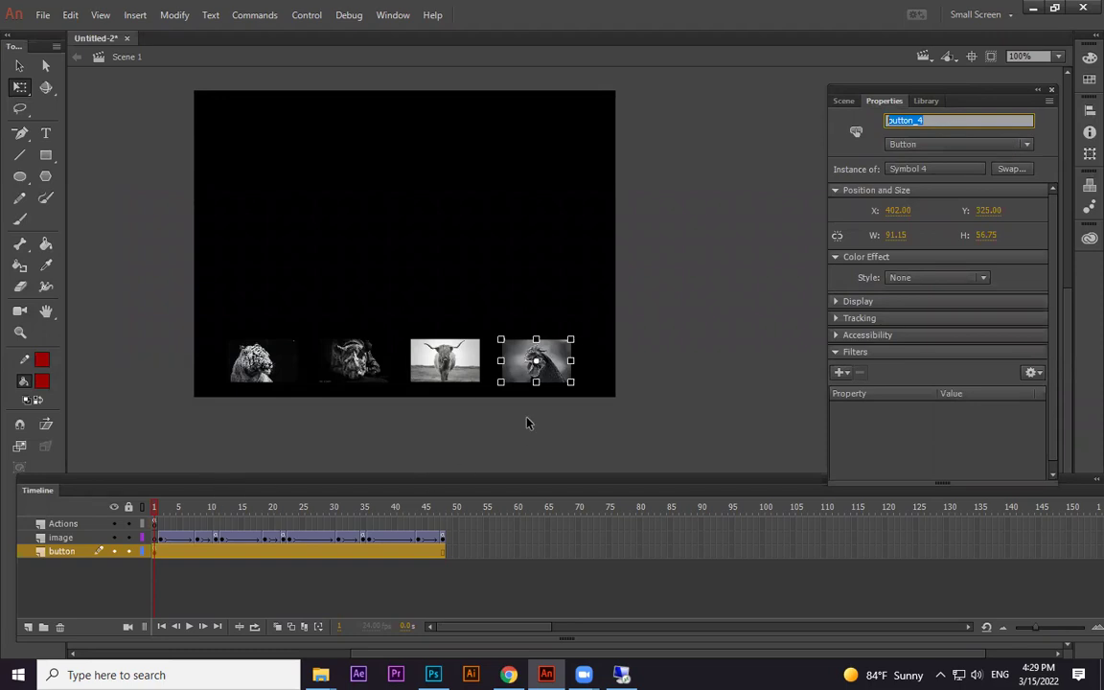
pyautogui.click(618, 384)
pyautogui.press('F9')
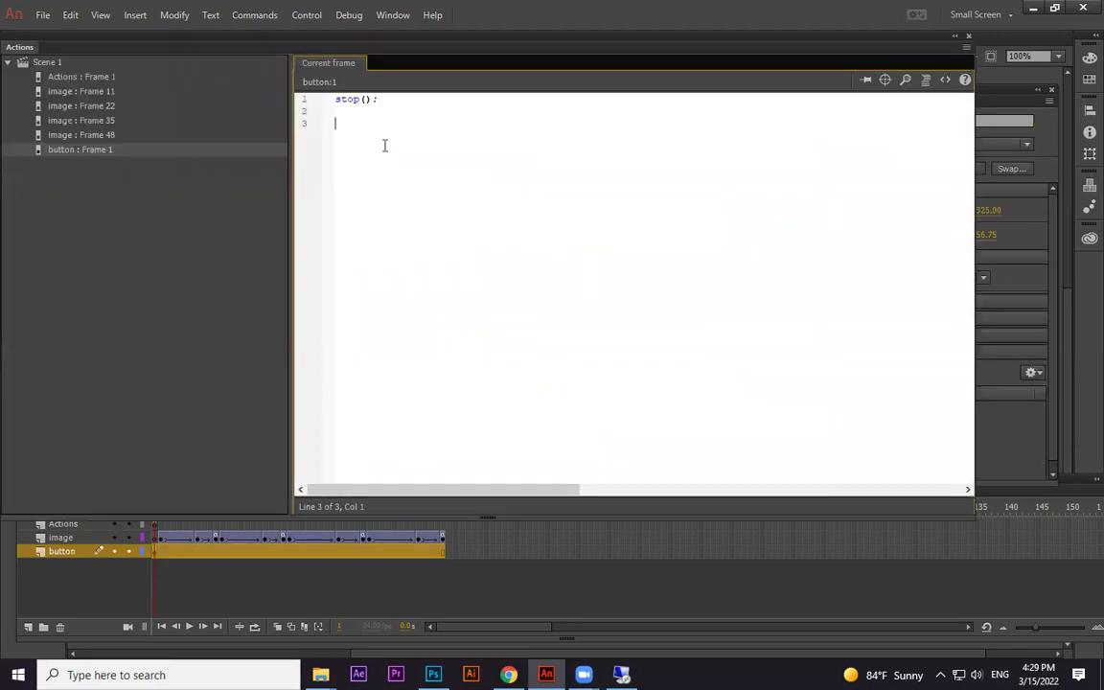
pyautogui.click(965, 36)
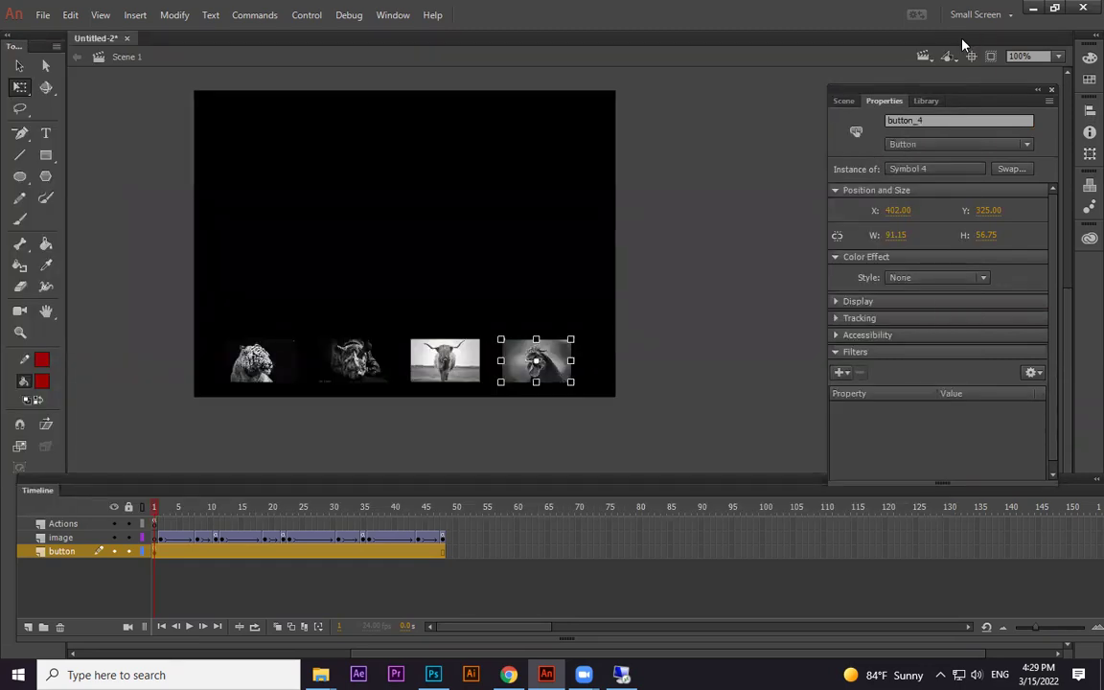
# Scrub through the image animations on the timeline, test the movie again and return to frame 1.
pyautogui.moveTo(218, 510); pyautogui.dragTo(131, 532)
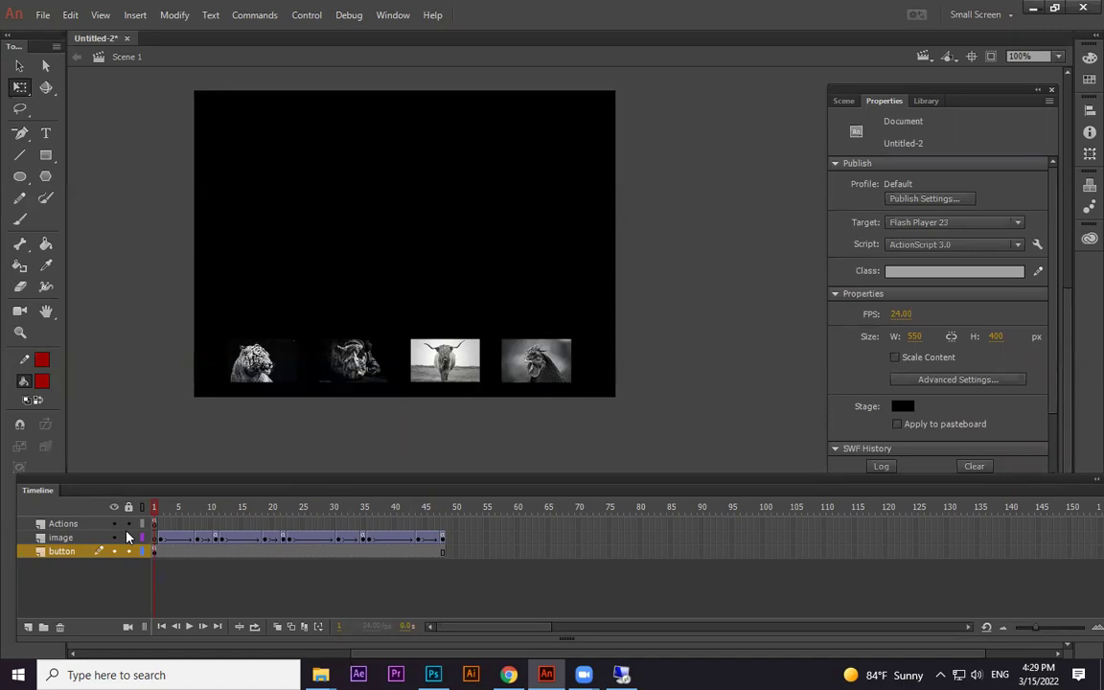
pyautogui.moveTo(197, 517); pyautogui.dragTo(99, 505)
pyautogui.hotkey('ctrl', 'Return')
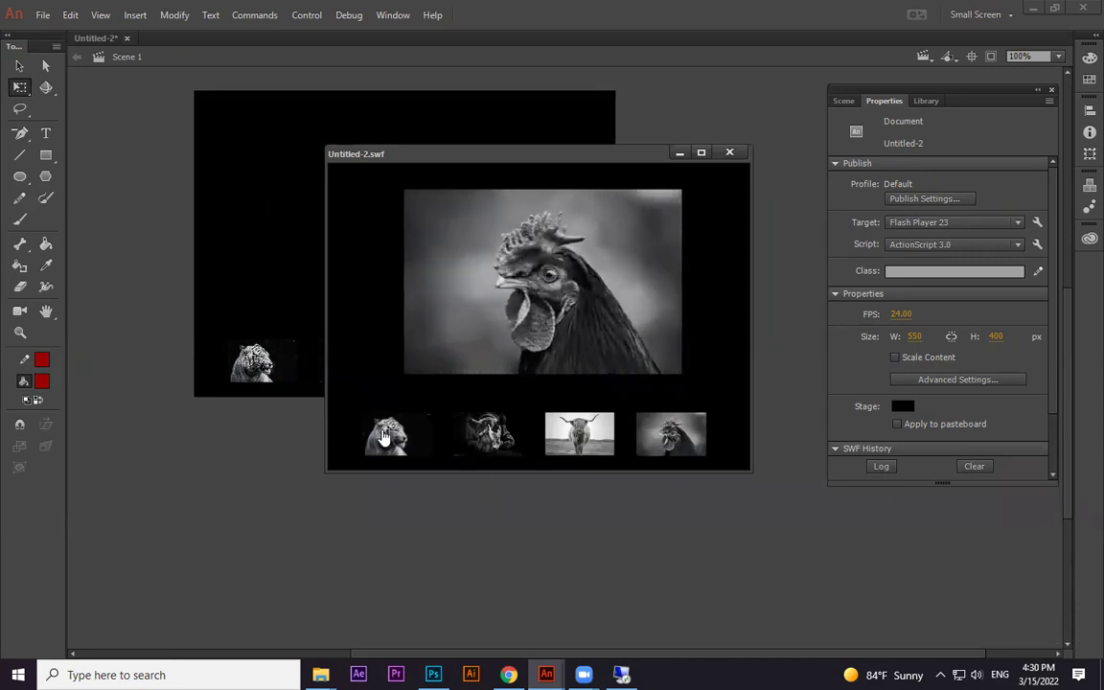
pyautogui.click(729, 152)
pyautogui.click(324, 508)
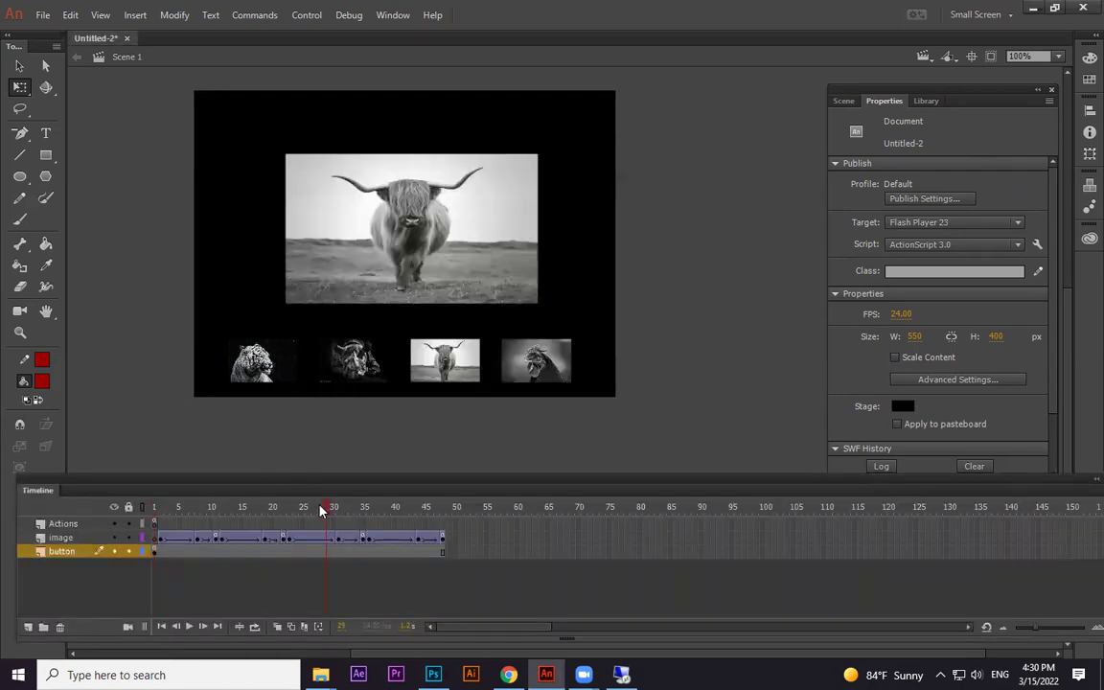
pyautogui.moveTo(159, 509); pyautogui.dragTo(142, 511)
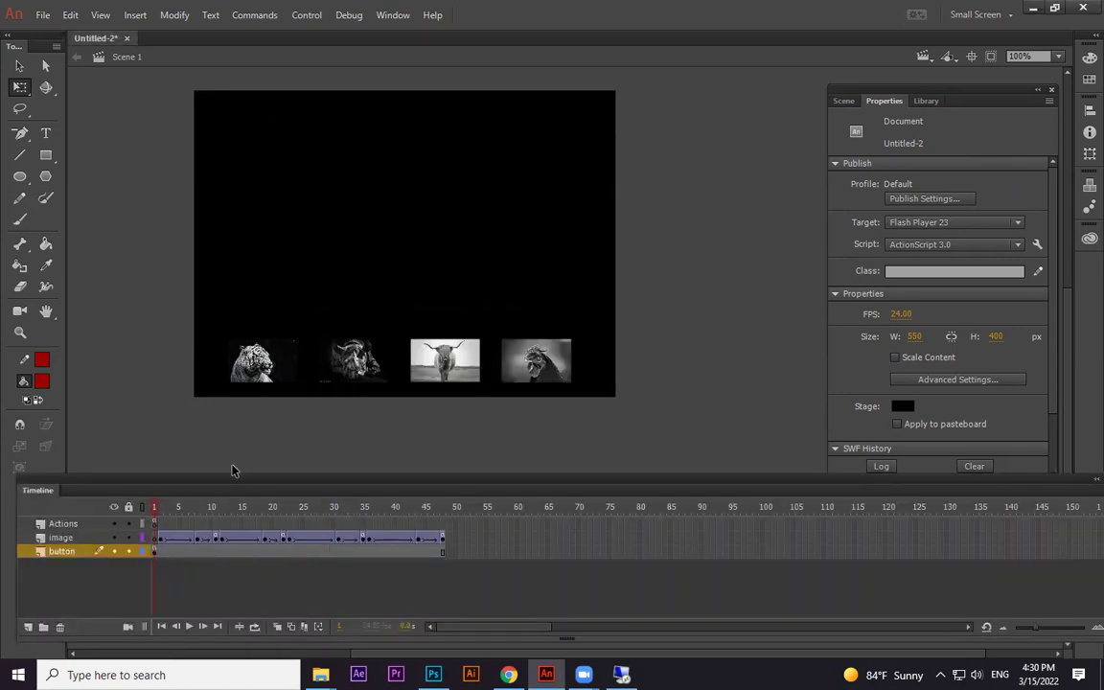
# Edit the tiger button symbol and convert the bitmap in its Over frame to a Movie Clip symbol.
pyautogui.click(263, 376)
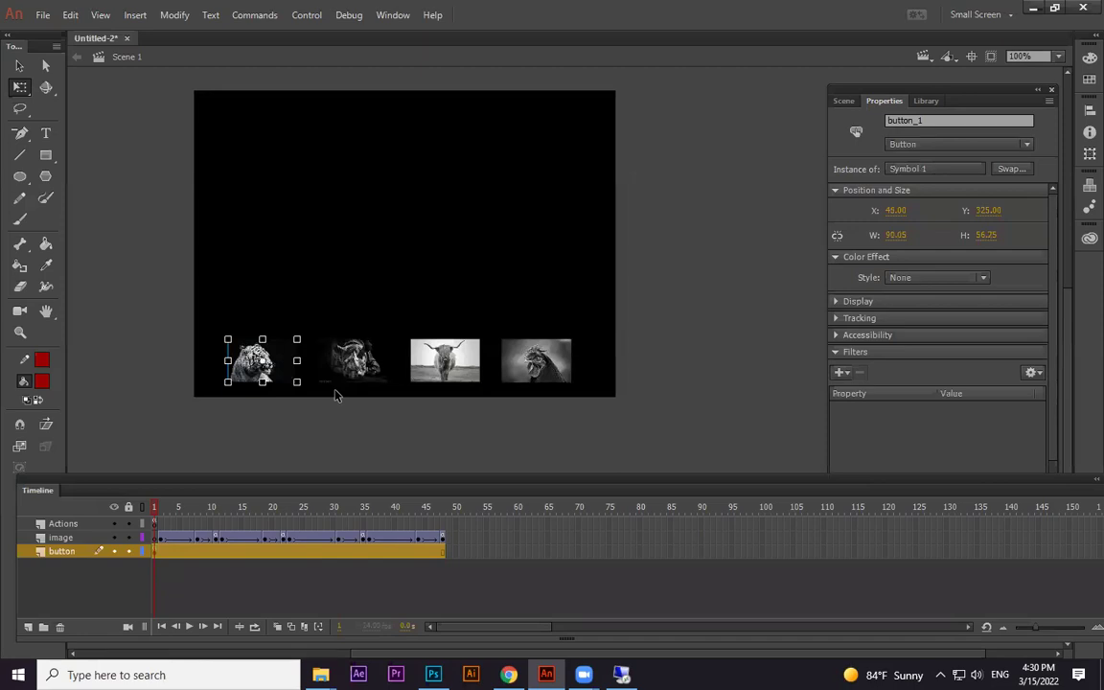
pyautogui.doubleClick(253, 362)
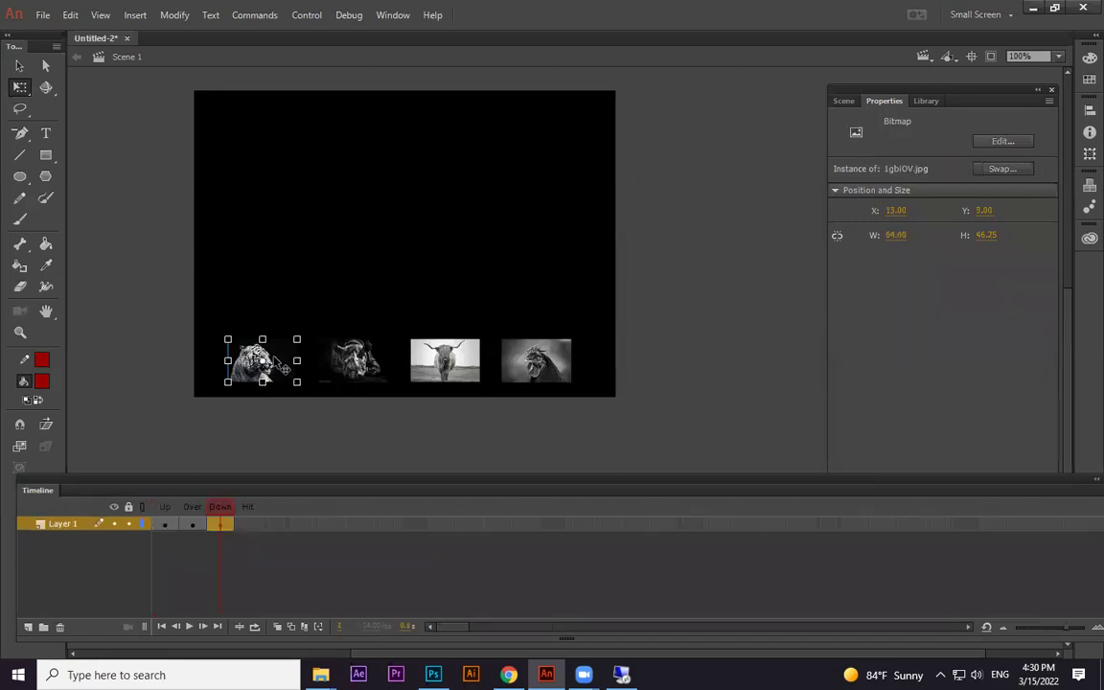
pyautogui.click(194, 524)
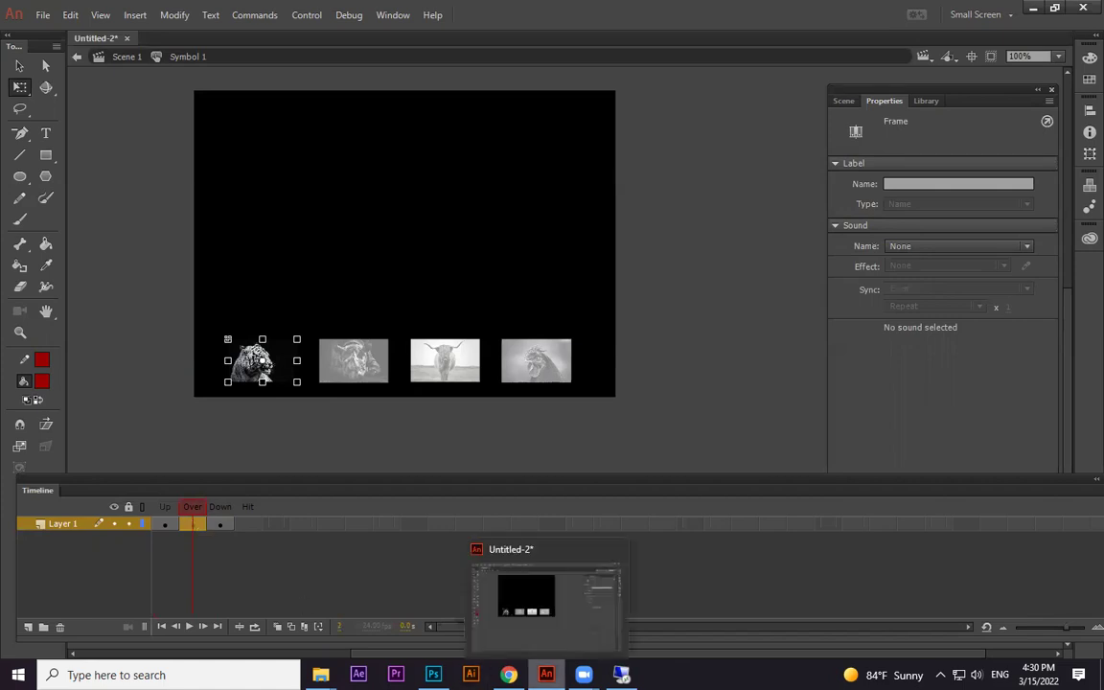
pyautogui.press('F8')
pyautogui.click(385, 224)
pyautogui.click(387, 238)
pyautogui.click(575, 201)
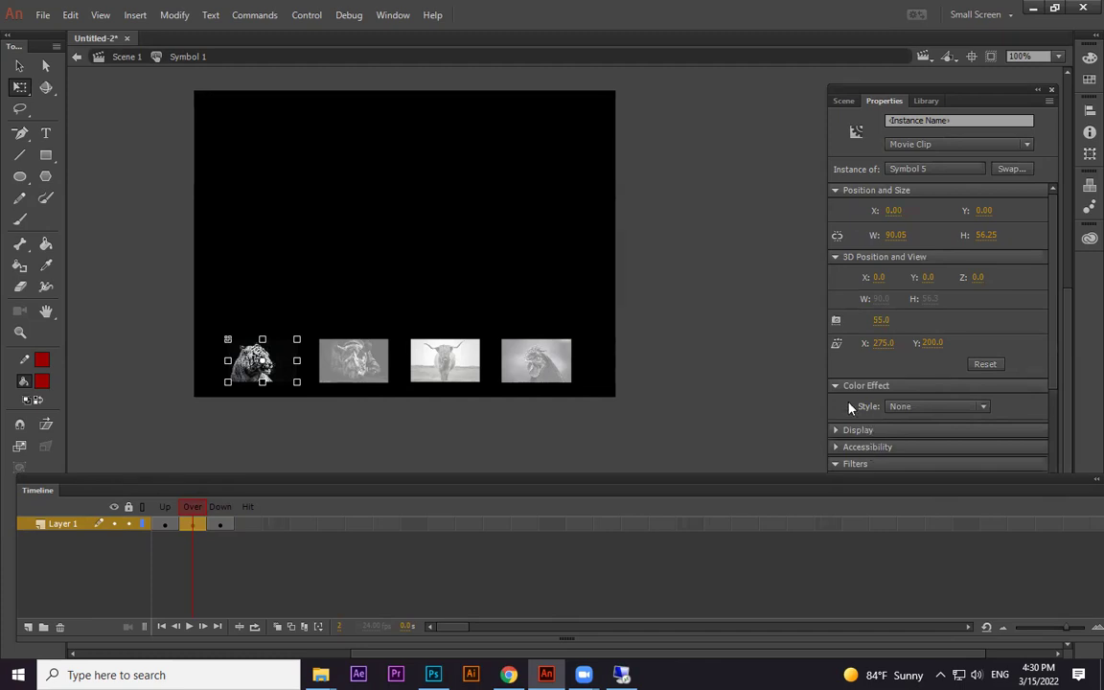
# Add a Glow filter to the tiger movie clip in the button's Over state.
pyautogui.click(948, 407)
pyautogui.click(874, 443)
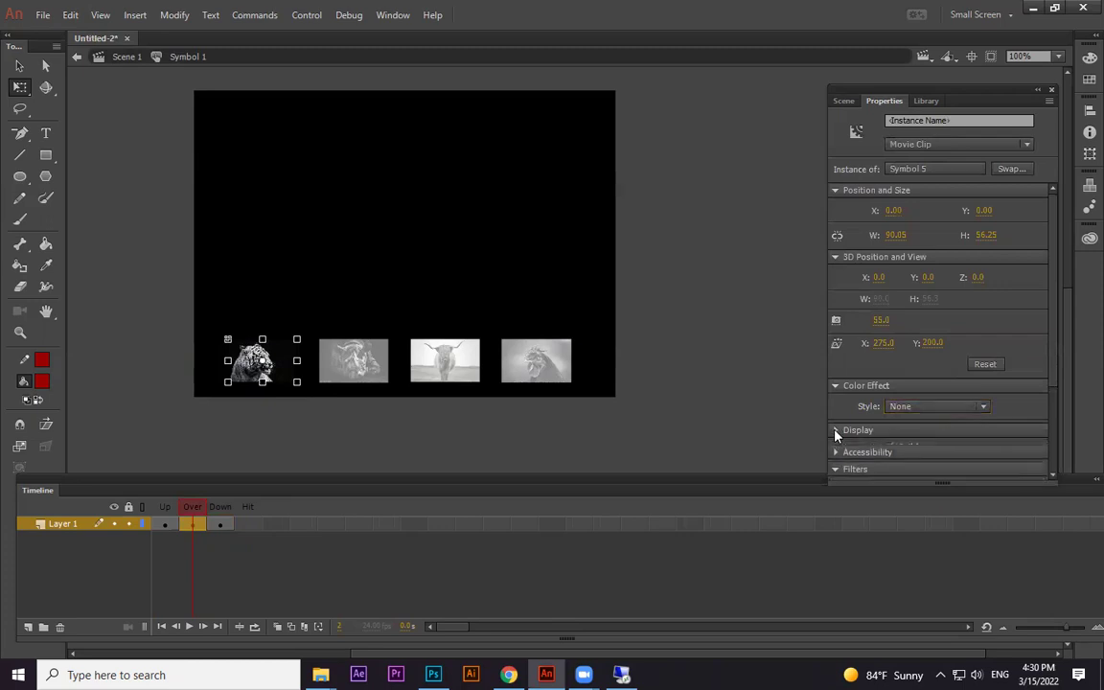
pyautogui.click(836, 431)
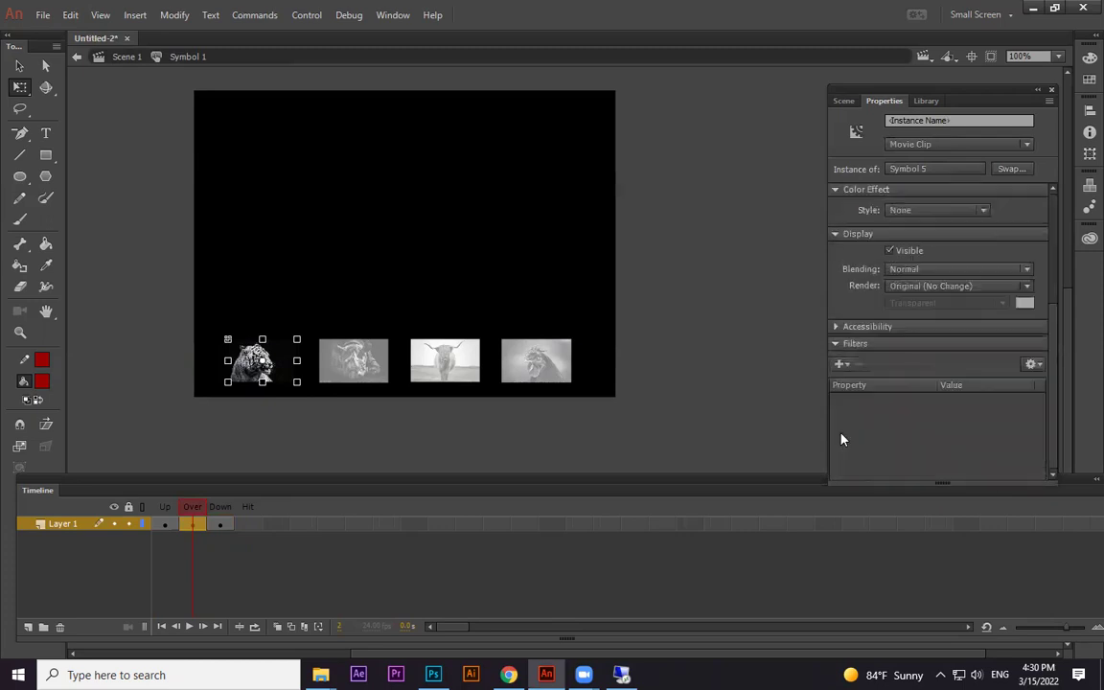
pyautogui.click(845, 370)
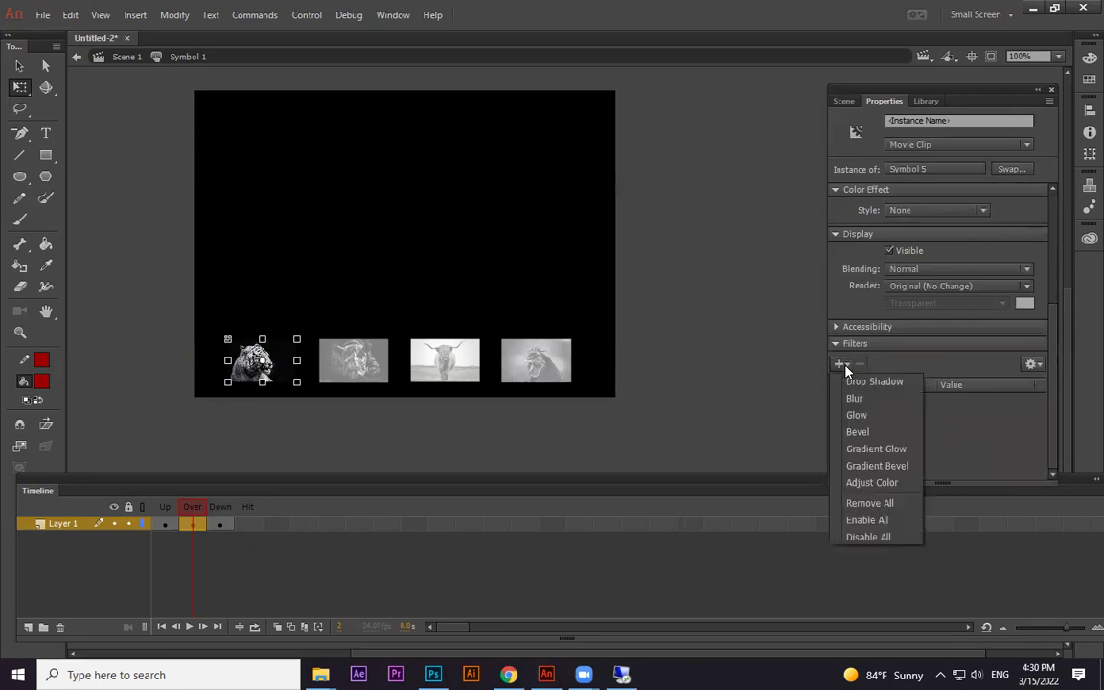
pyautogui.click(858, 419)
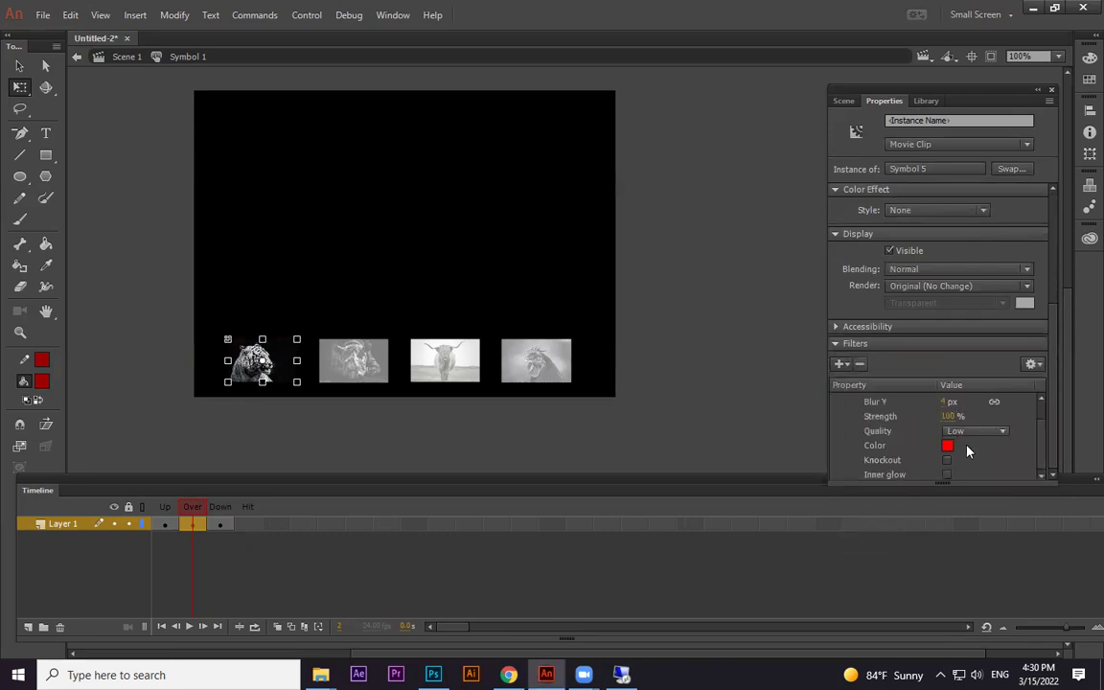
# Set the tiger's glow color to white and its blur to 15 px.
pyautogui.click(946, 446)
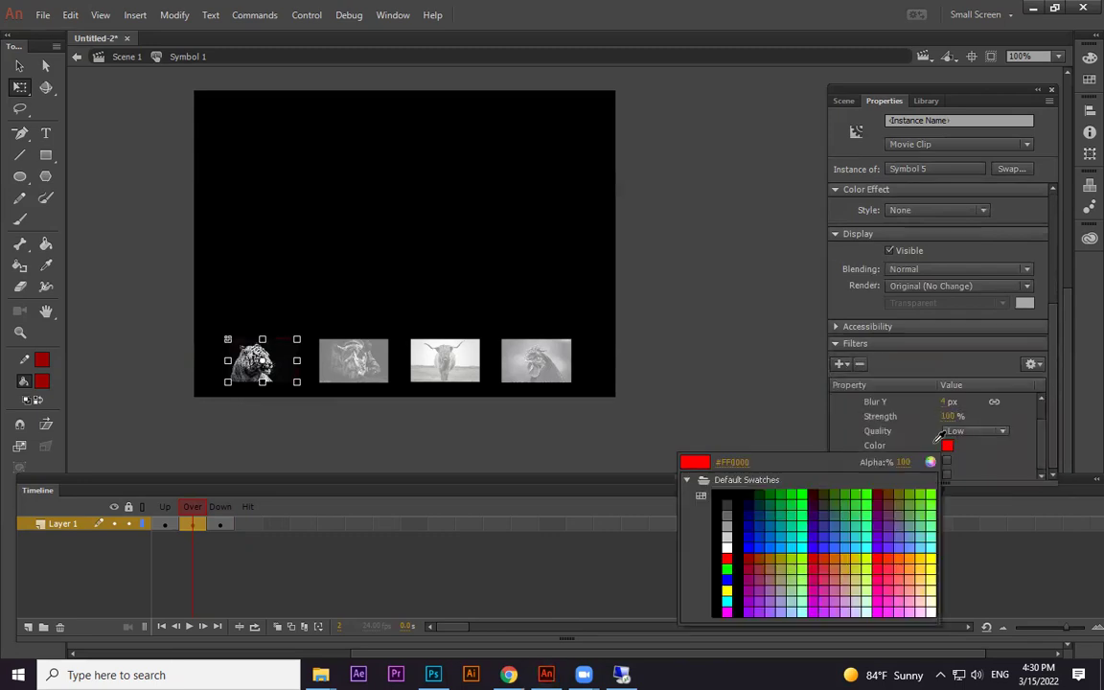
pyautogui.click(726, 547)
pyautogui.moveTo(943, 406); pyautogui.dragTo(977, 434)
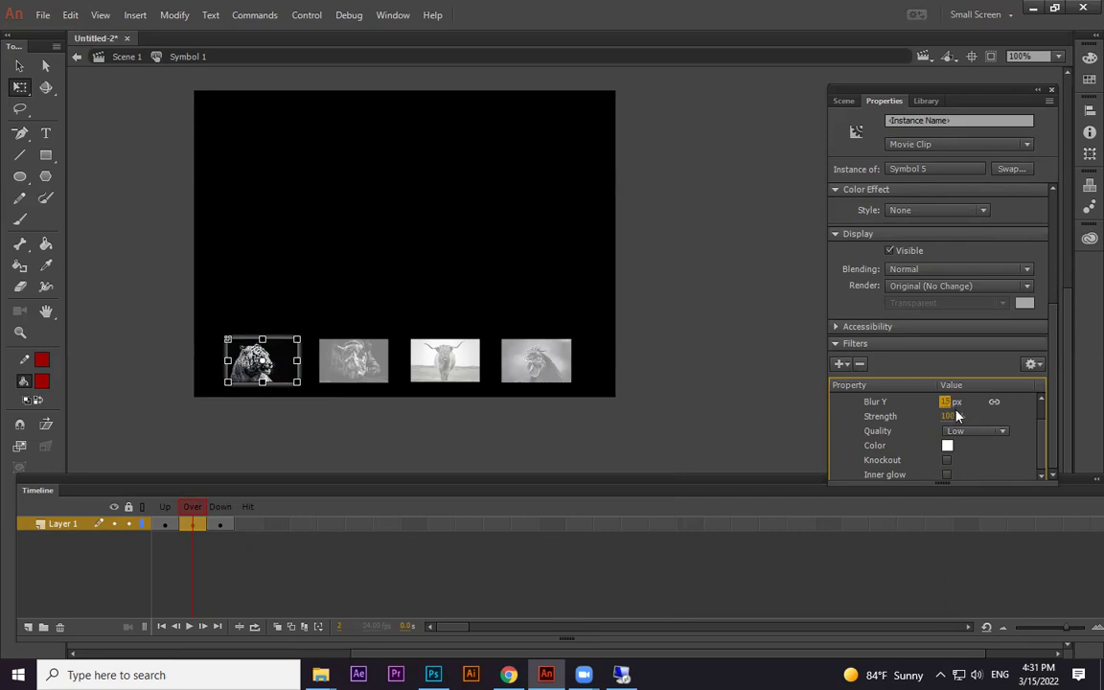
# Set the tiger's glow strength to 101 % and test the tiger button in the movie preview.
pyautogui.moveTo(958, 414); pyautogui.dragTo(960, 414)
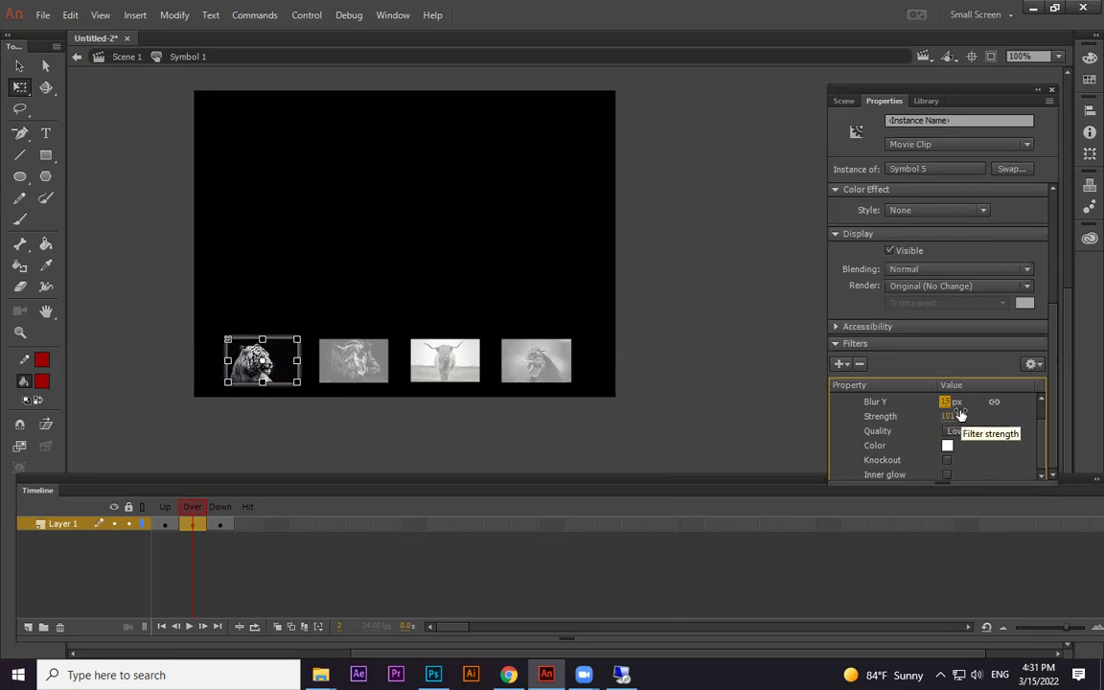
pyautogui.click(745, 354)
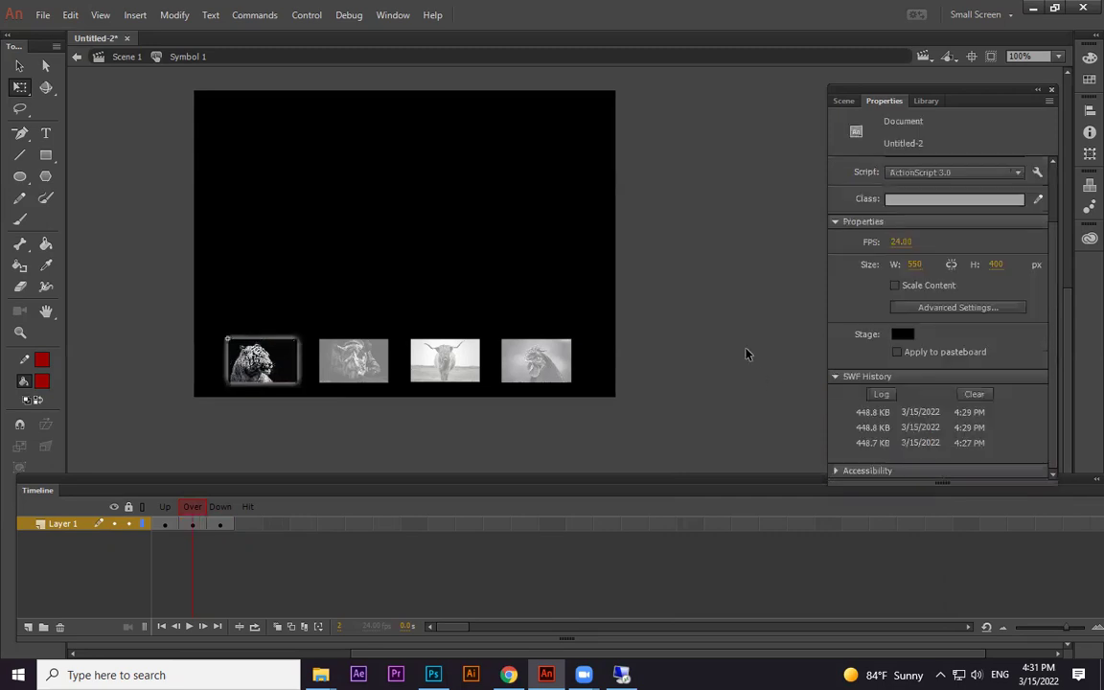
pyautogui.hotkey('ctrl', 'Return')
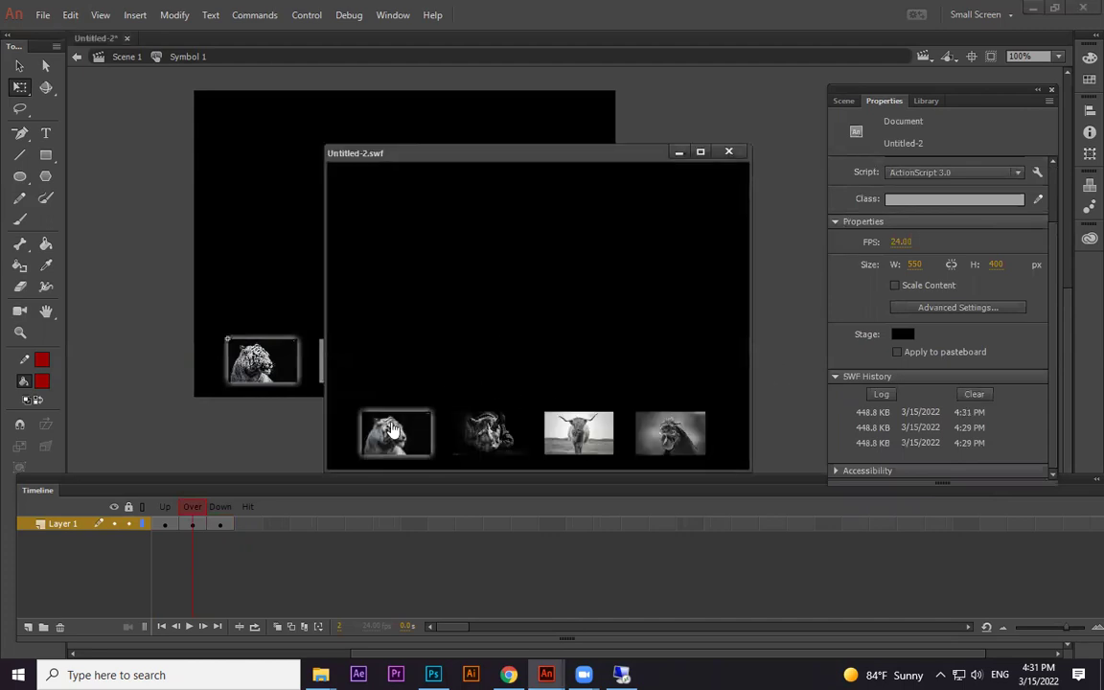
pyautogui.click(398, 433)
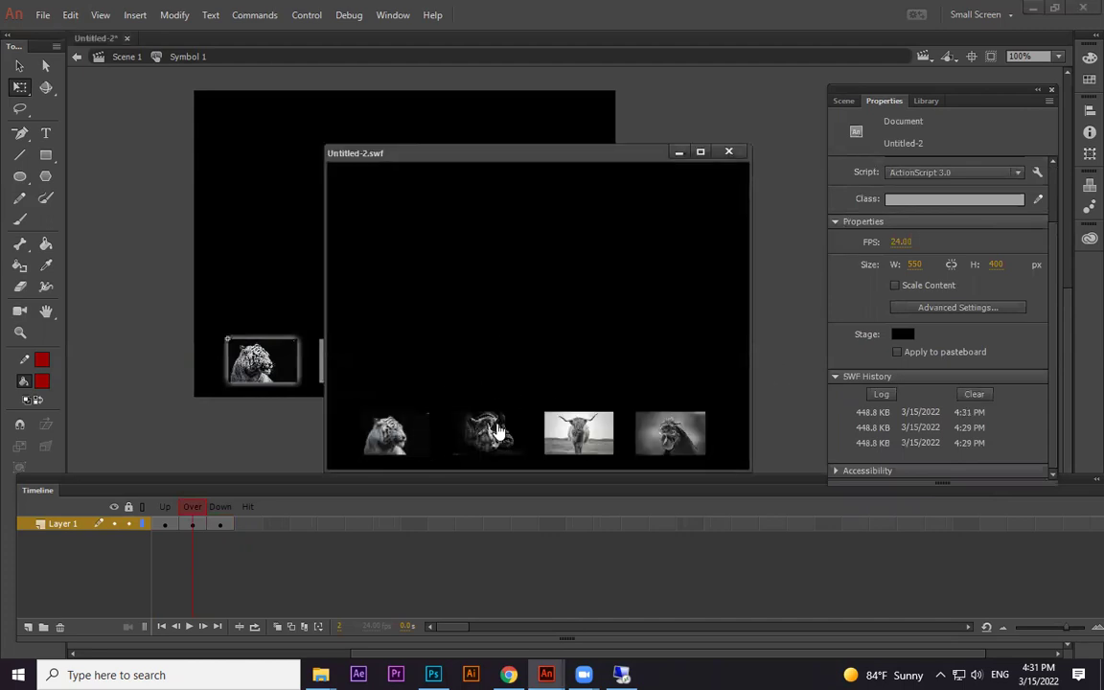
pyautogui.click(416, 433)
pyautogui.click(416, 433)
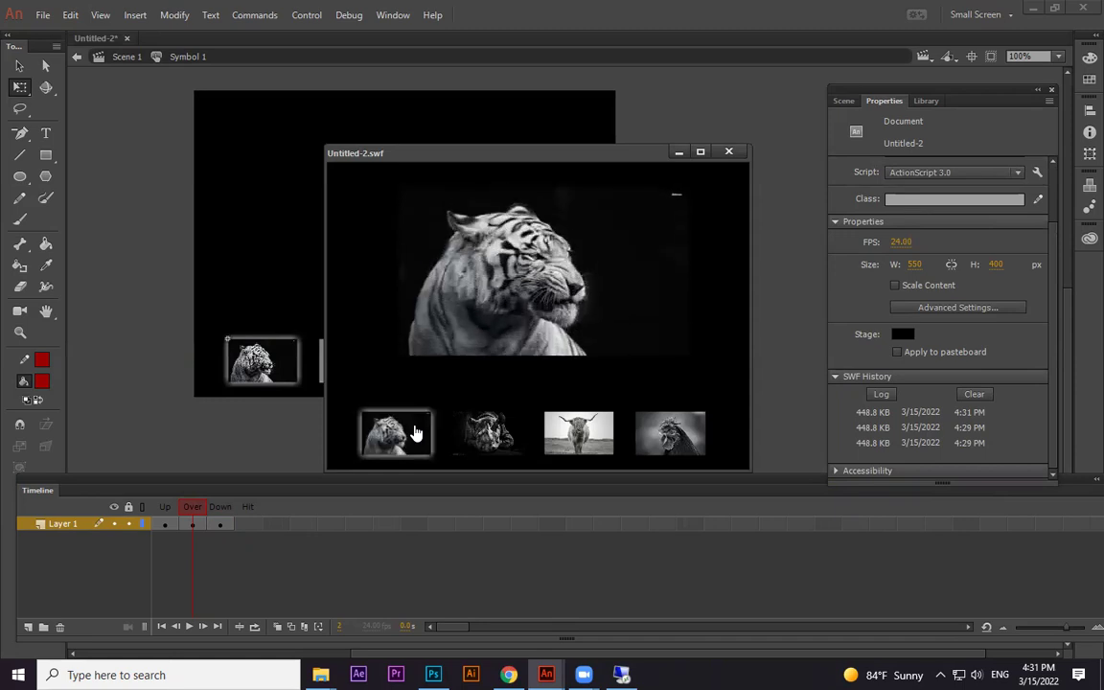
pyautogui.click(728, 152)
# Set the tiger's glow quality to High and reduce its blur to 10 px.
pyautogui.click(261, 355)
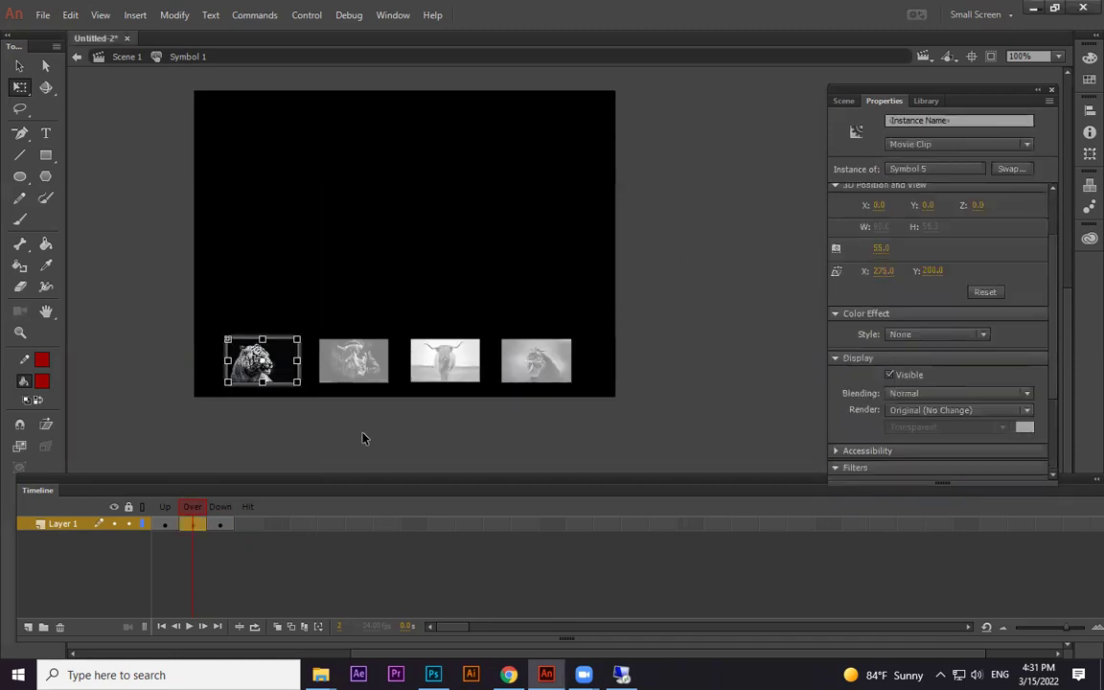
pyautogui.scroll(-3, 907, 409)
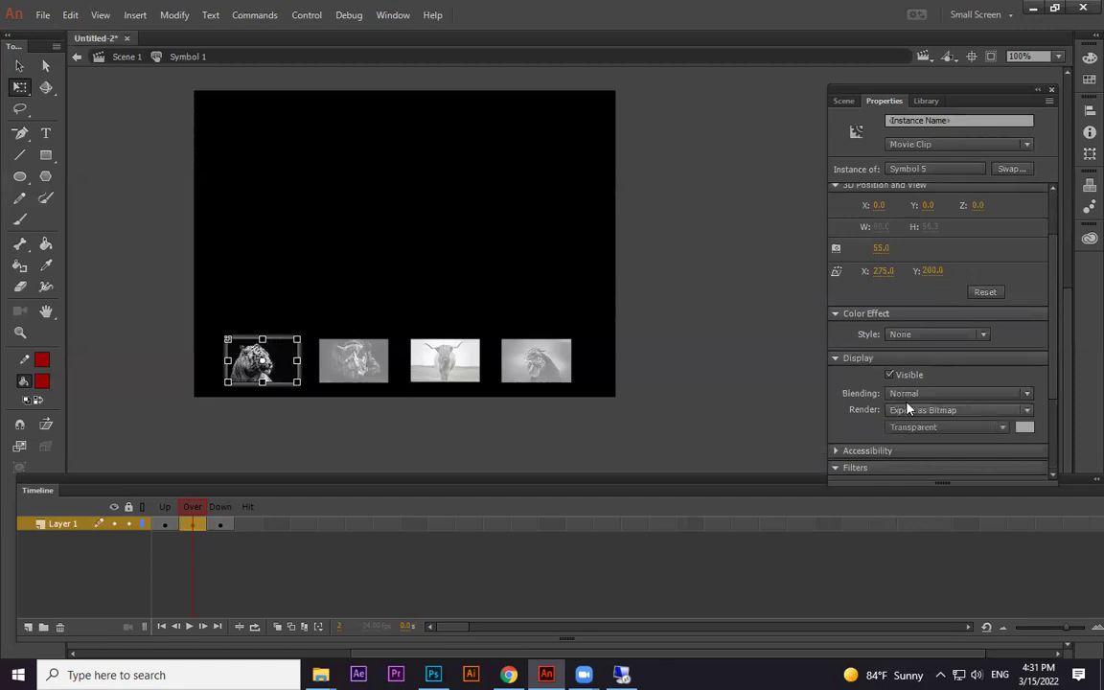
pyautogui.scroll(2, 911, 406)
pyautogui.moveTo(1054, 322); pyautogui.dragTo(1058, 438)
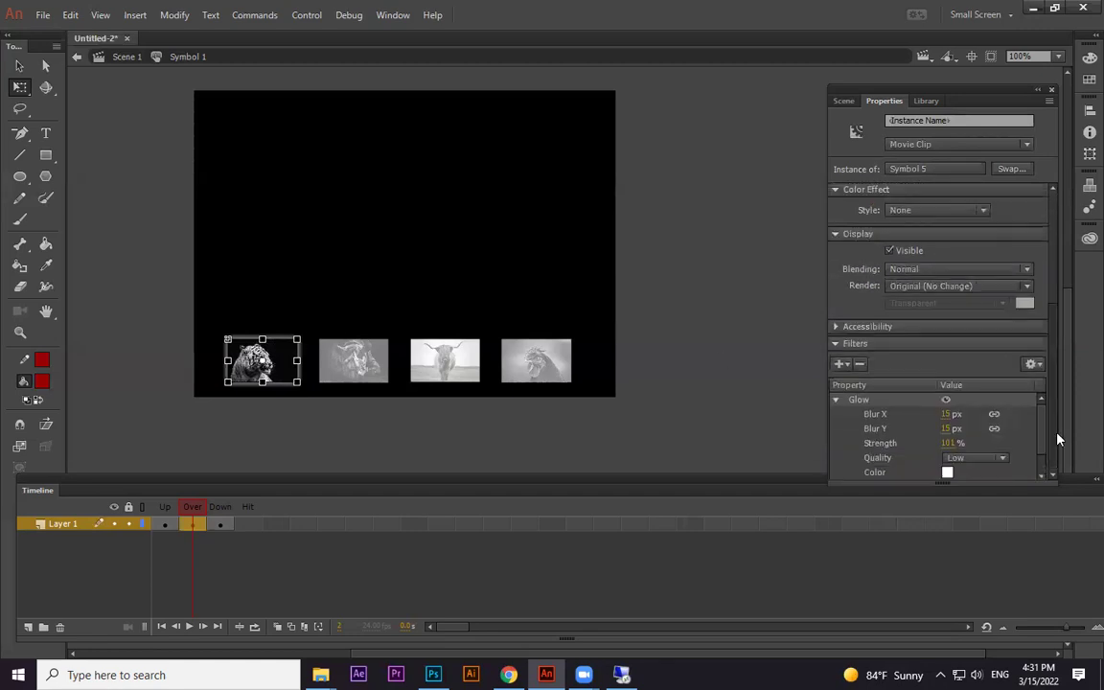
pyautogui.click(958, 457)
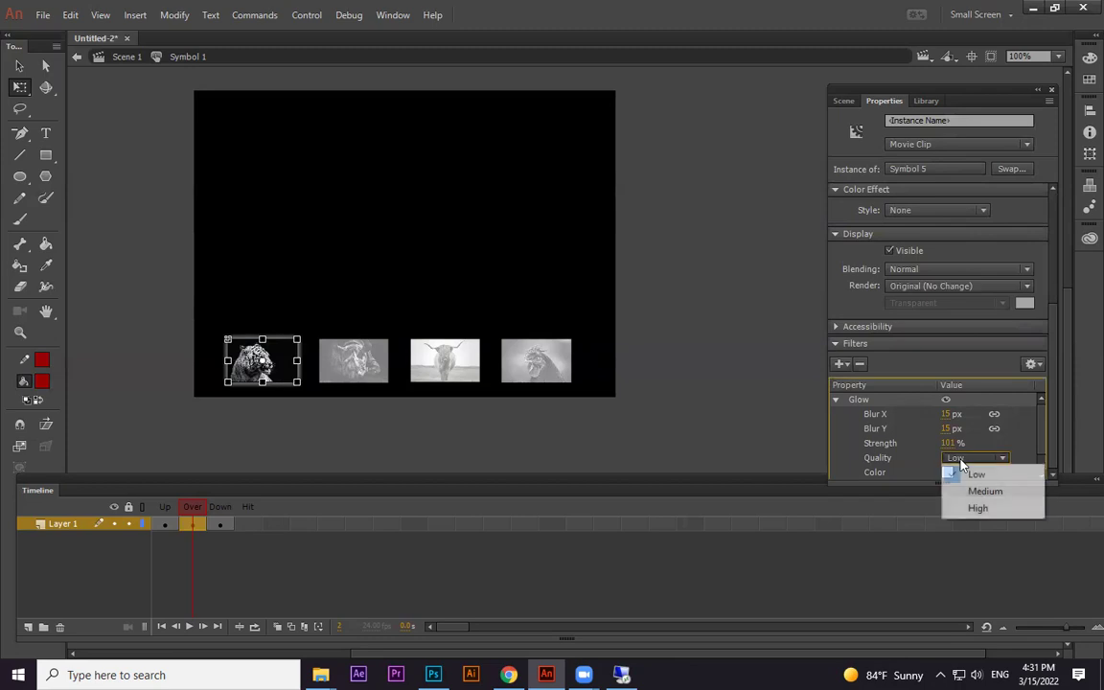
pyautogui.click(966, 509)
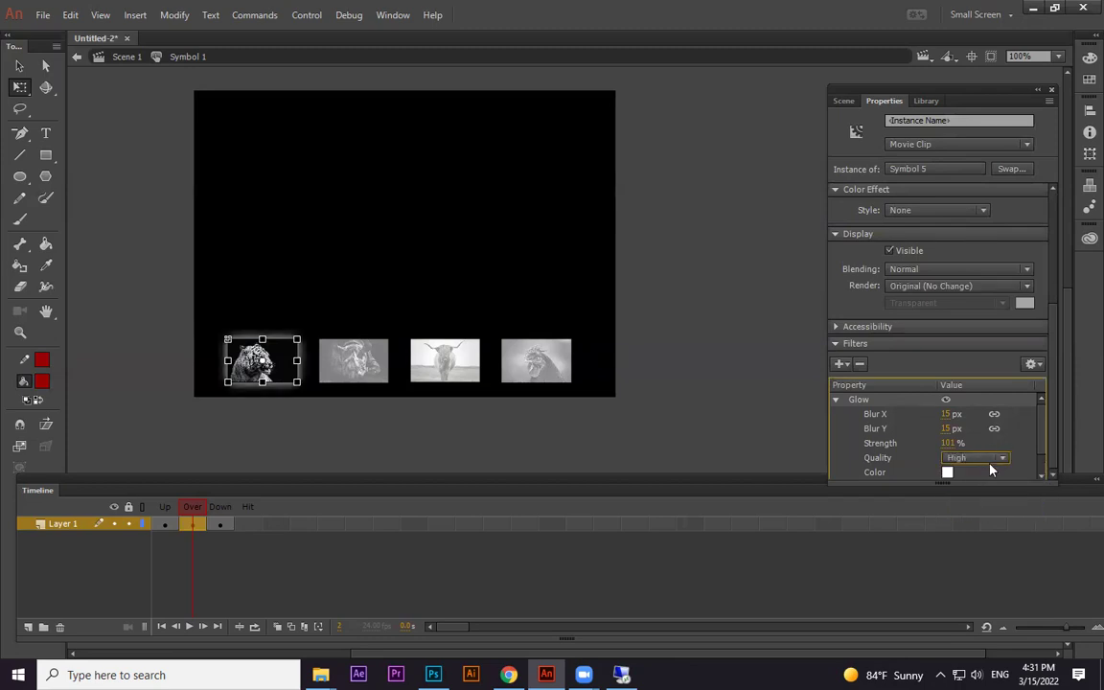
pyautogui.moveTo(949, 418); pyautogui.dragTo(943, 414)
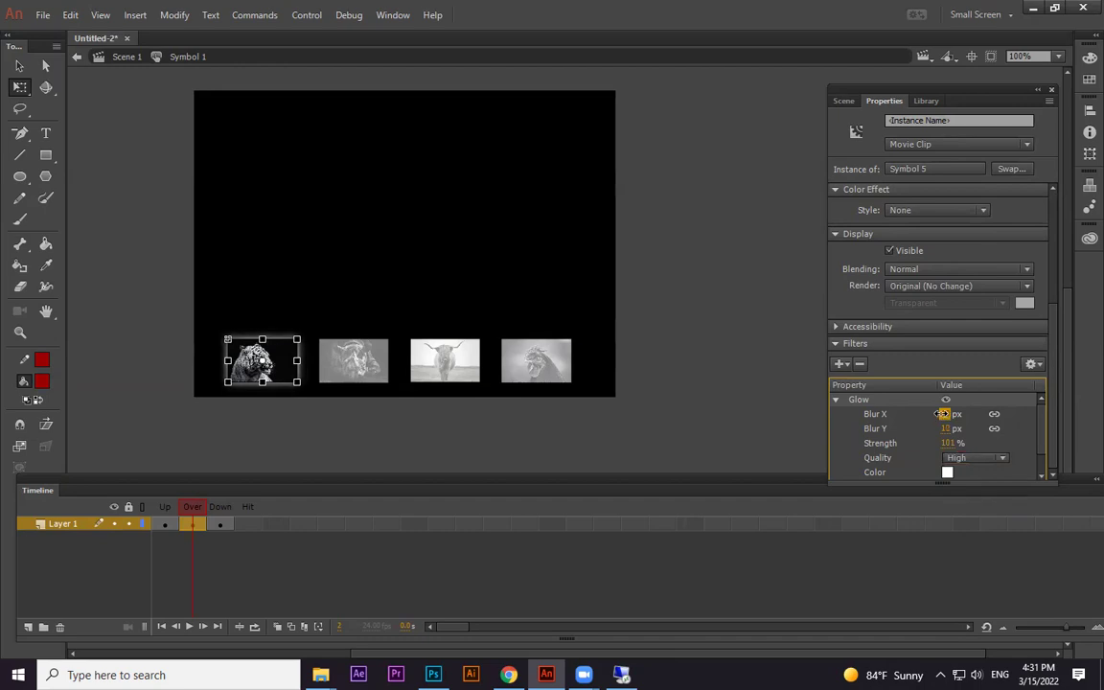
pyautogui.click(609, 390)
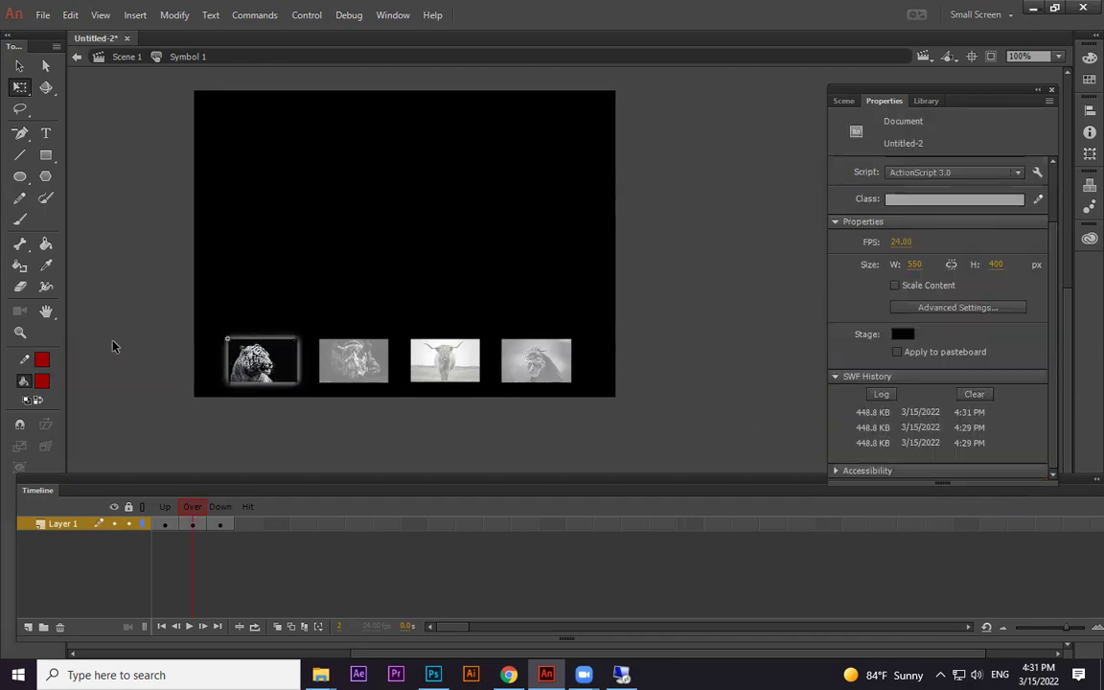
# Edit the second thumbnail's button symbol from Scene 1 and convert the bitmap in its Over frame to a Movie Clip symbol.
pyautogui.click(125, 56)
pyautogui.click(141, 246)
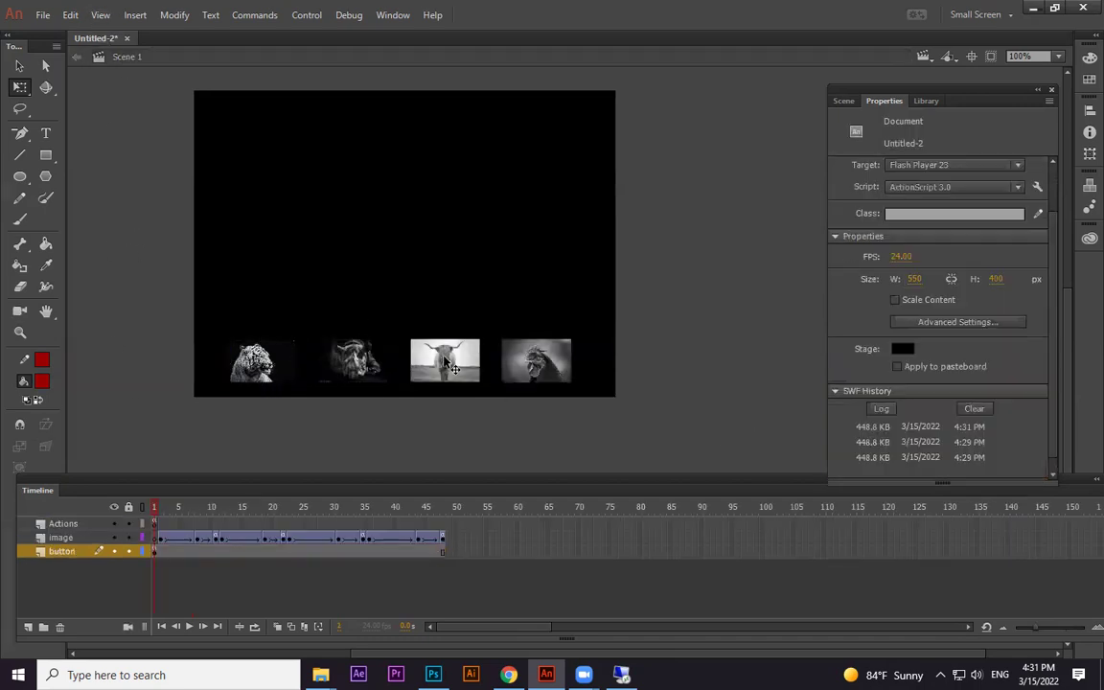
pyautogui.click(361, 357)
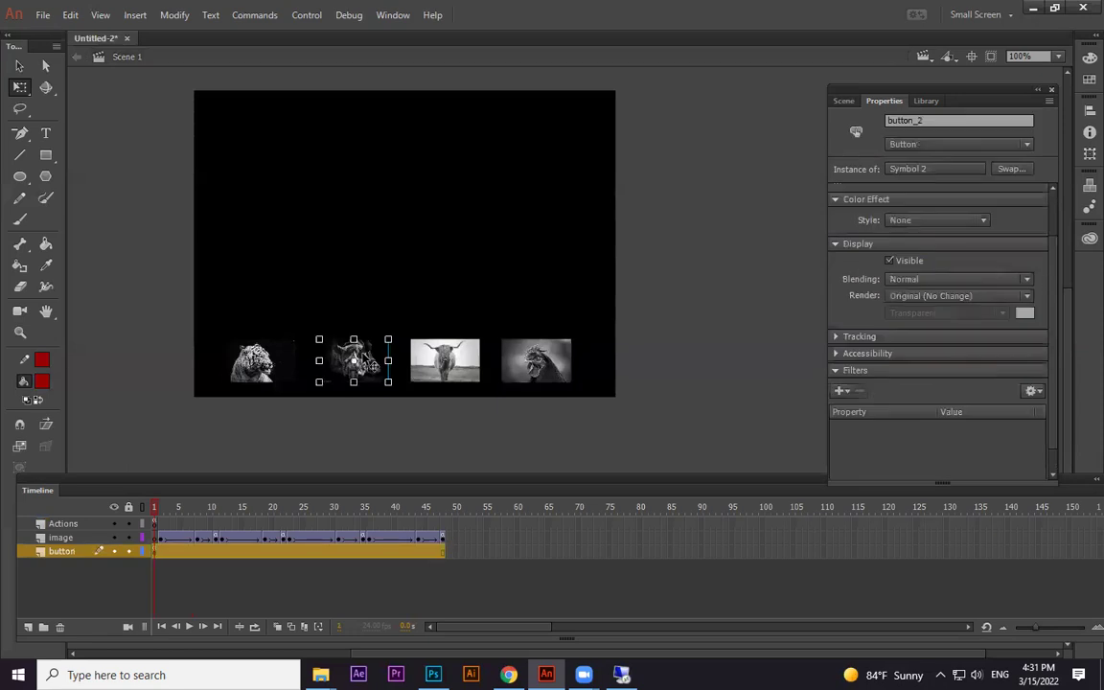
pyautogui.doubleClick(361, 359)
pyautogui.click(218, 522)
pyautogui.click(192, 523)
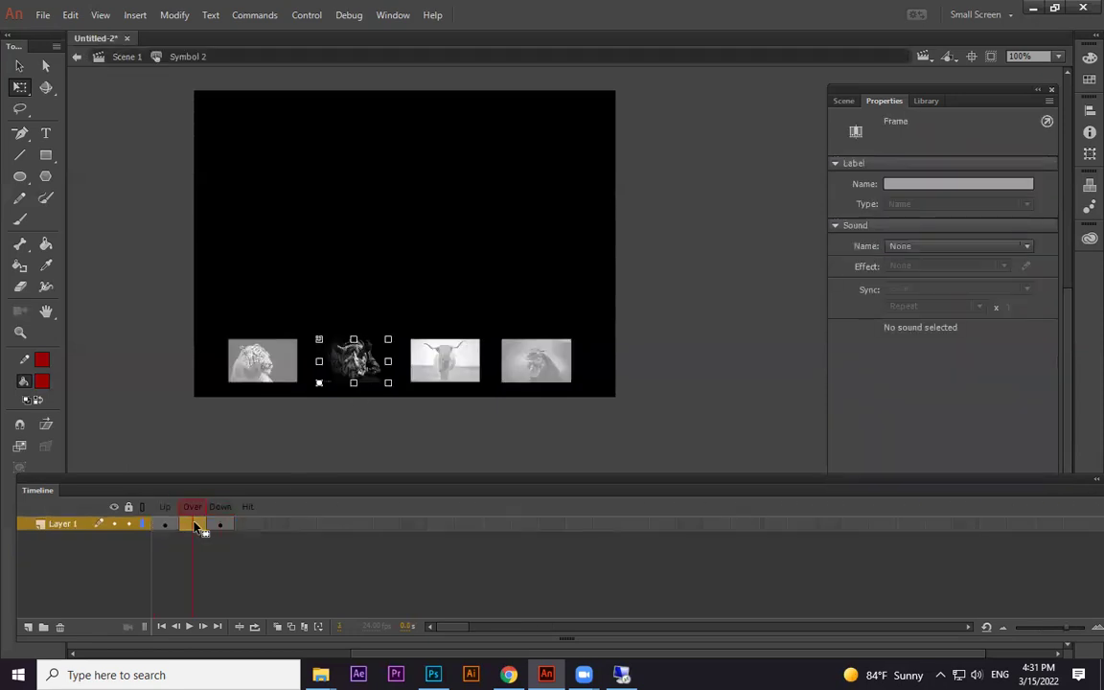
pyautogui.press('F8')
pyautogui.click(577, 199)
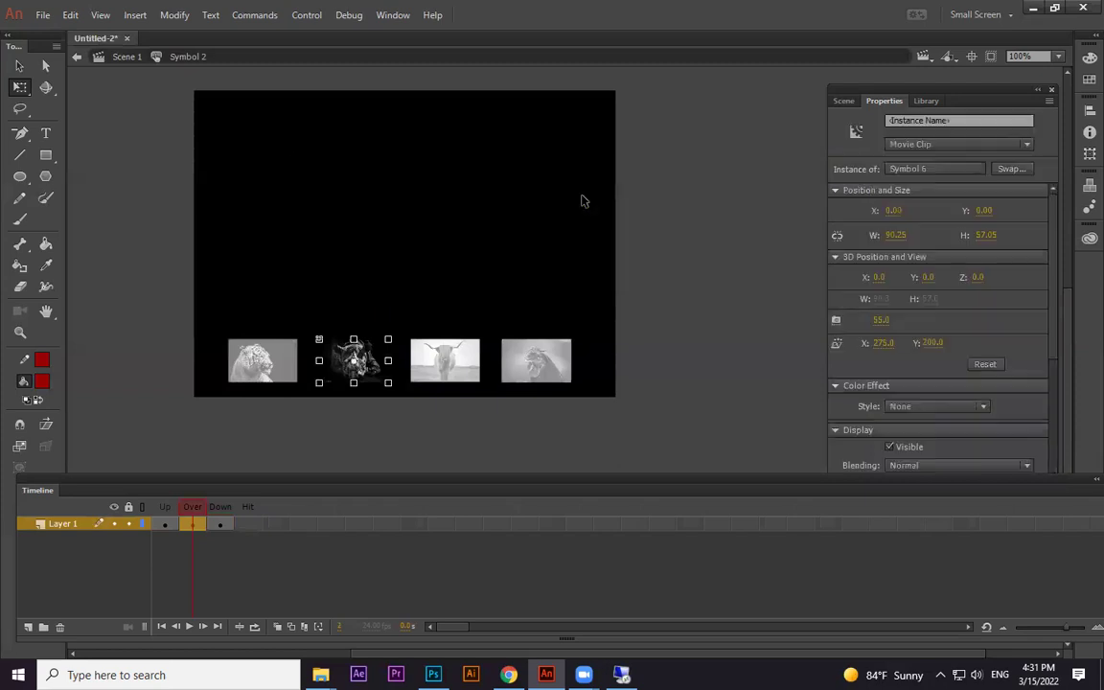
# Add a white Glow filter to the second thumbnail's movie clip in the Over state.
pyautogui.moveTo(962, 89); pyautogui.dragTo(979, 6)
pyautogui.moveTo(1070, 240); pyautogui.dragTo(1071, 366)
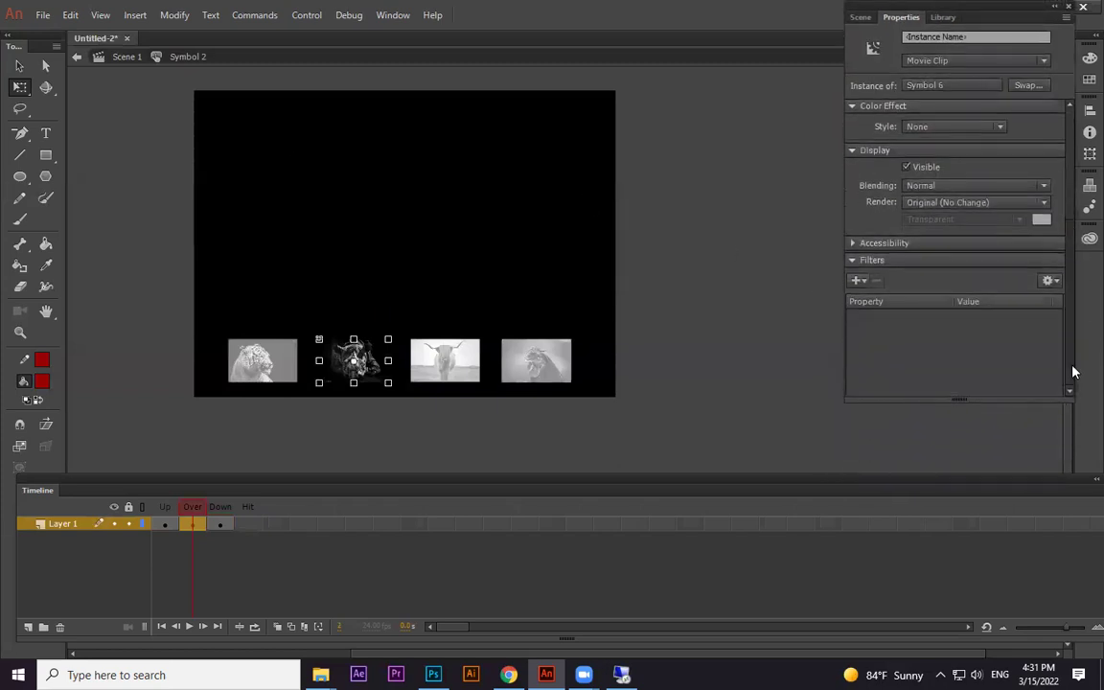
pyautogui.click(857, 279)
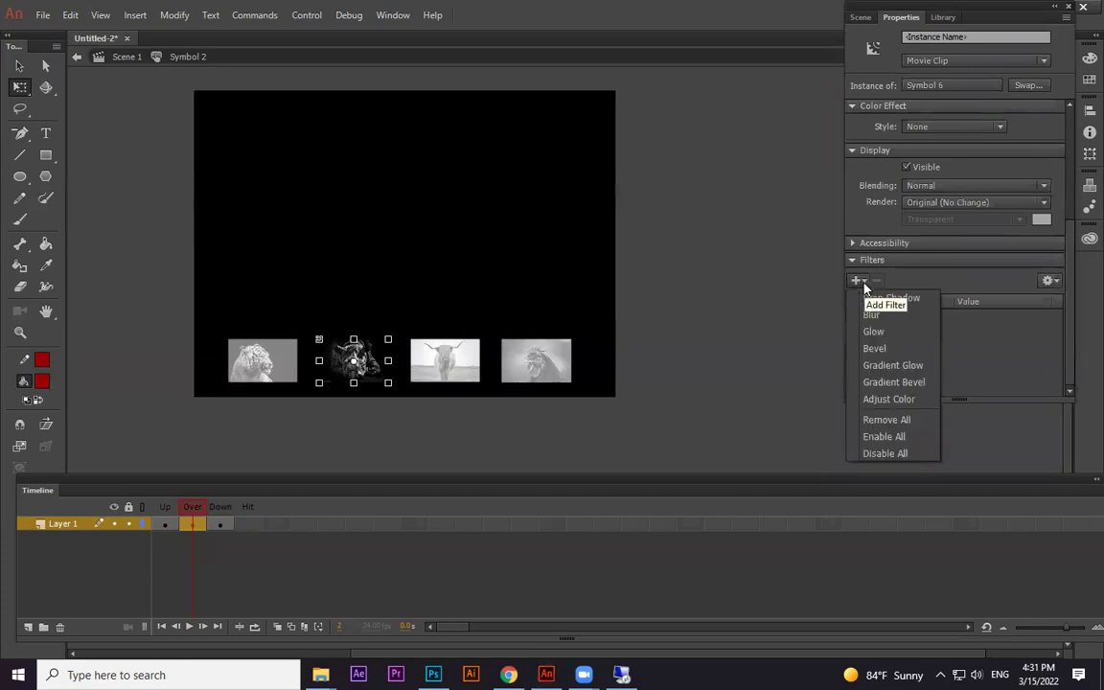
pyautogui.click(883, 333)
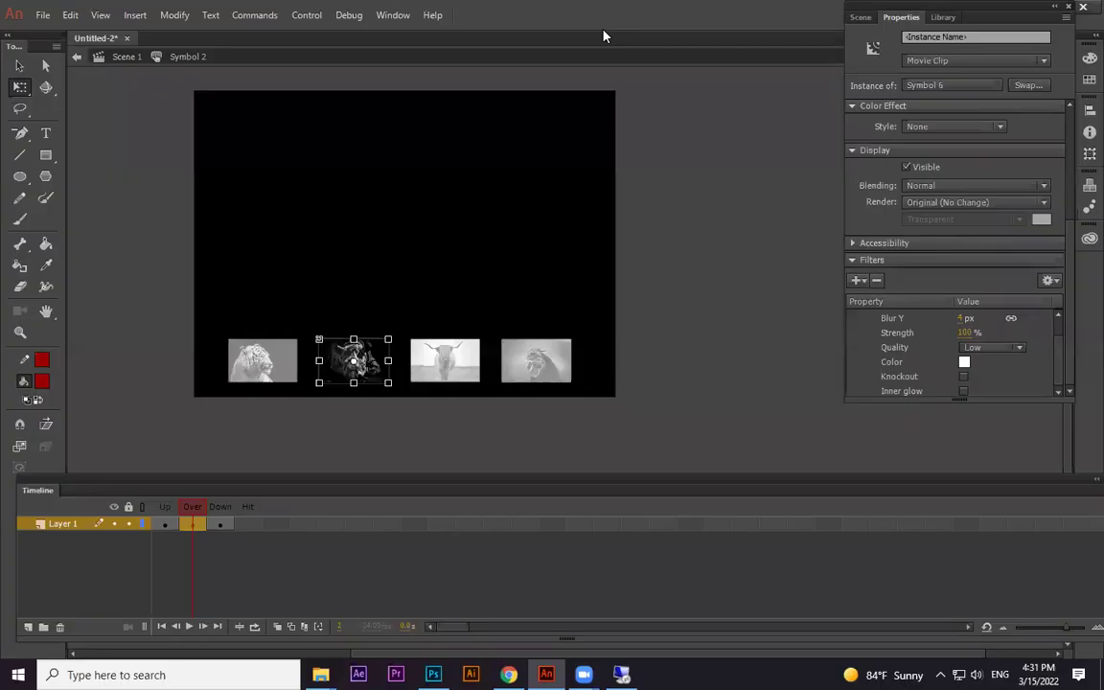
# Set the second thumbnail's glow to High quality with a 10 px blur and return to Scene 1.
pyautogui.click(989, 347)
pyautogui.click(994, 396)
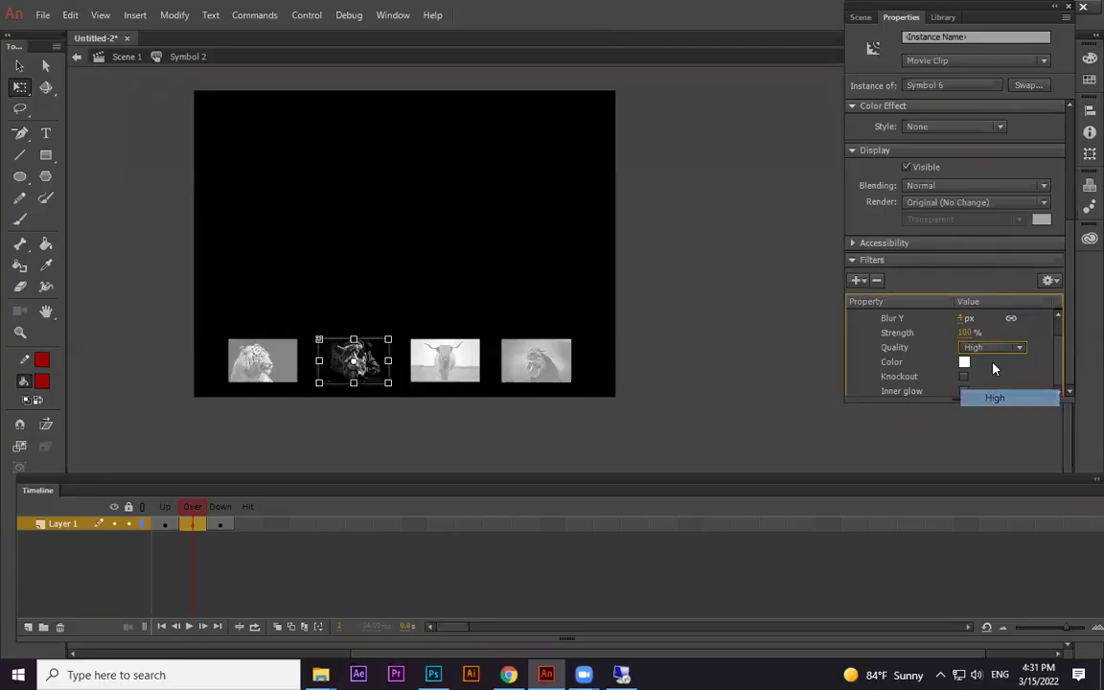
pyautogui.click(963, 318)
pyautogui.write('10')
pyautogui.press('Return')
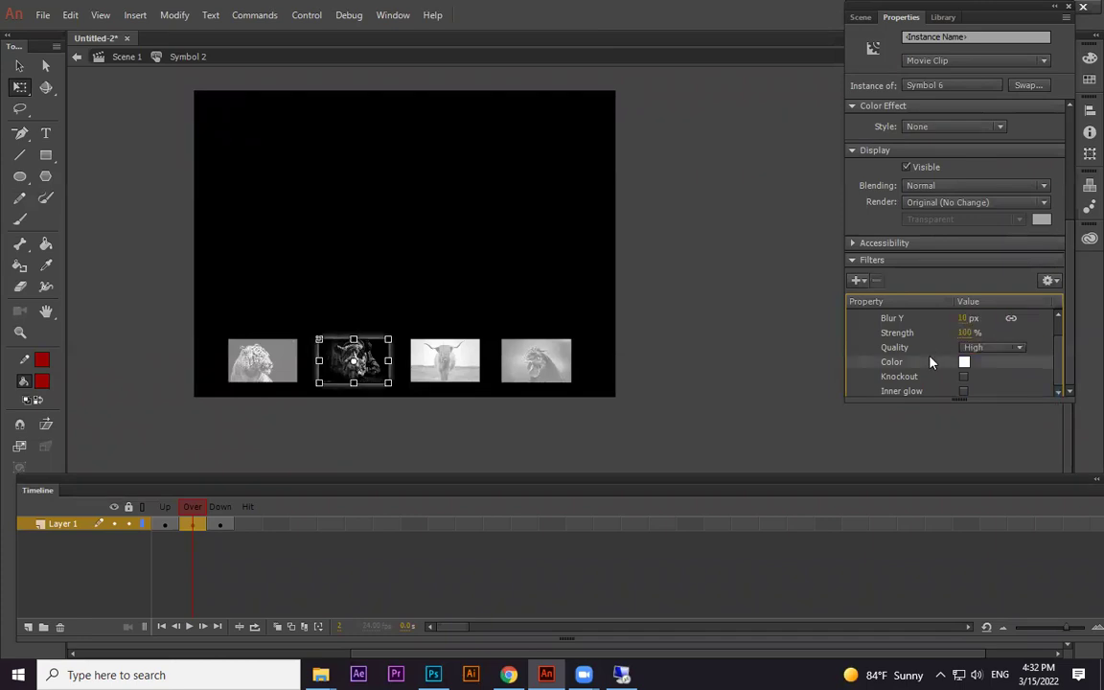
pyautogui.doubleClick(686, 337)
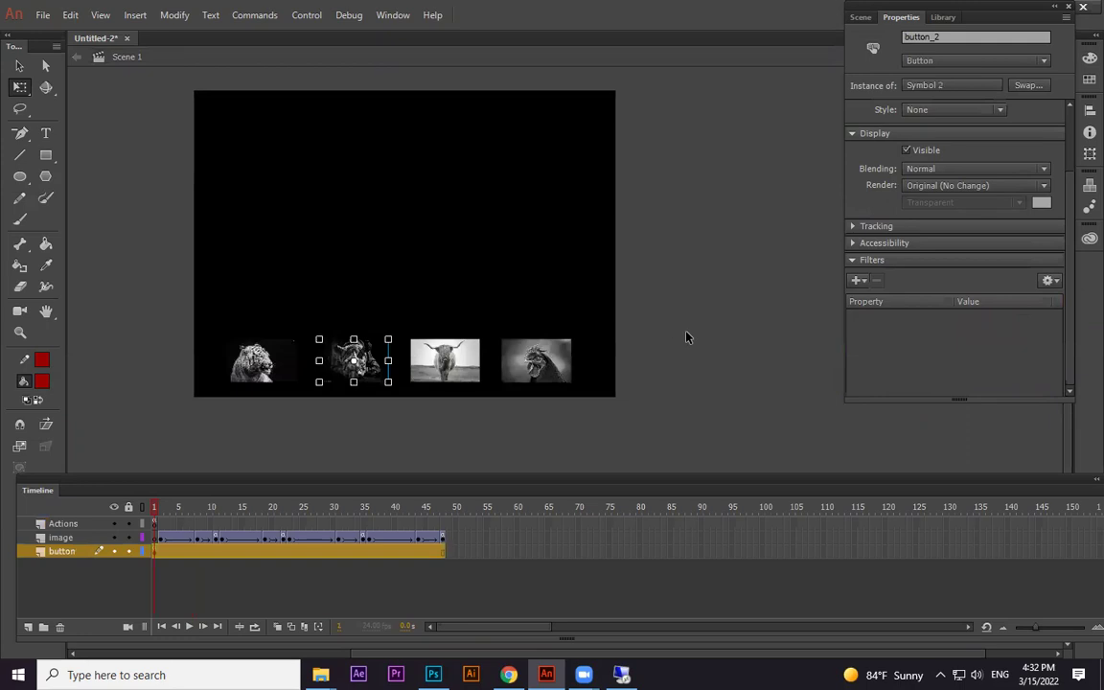
pyautogui.click(737, 281)
# Edit the long-horned cow button symbol and convert the bitmap in its Over frame to a Movie Clip symbol.
pyautogui.click(454, 365)
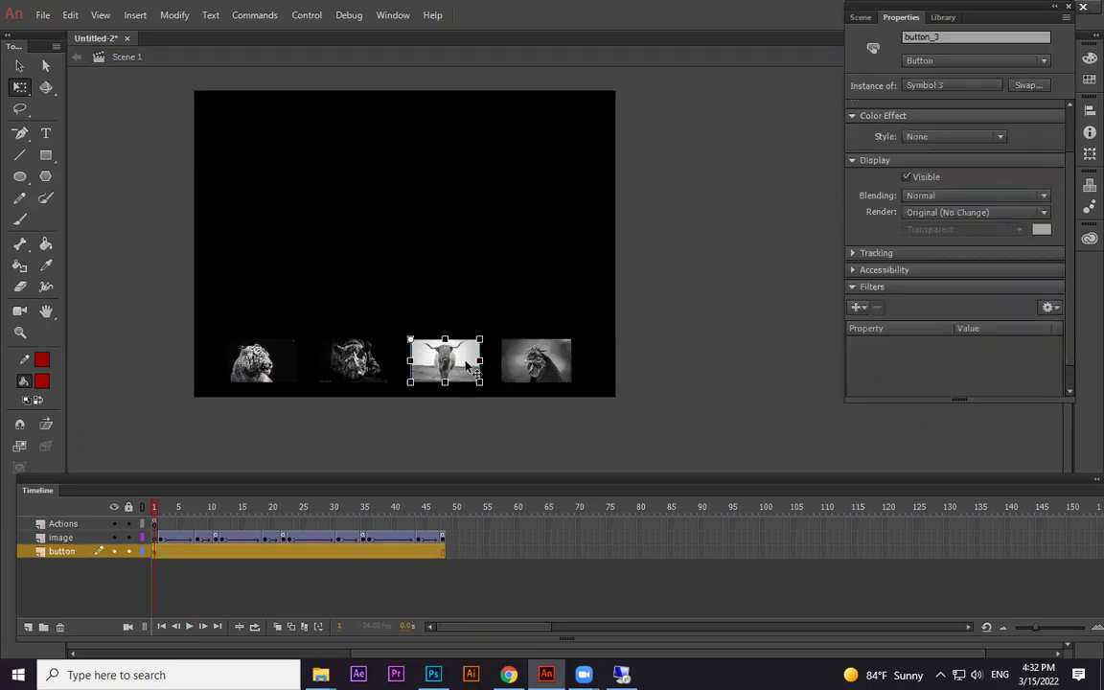
pyautogui.doubleClick(437, 373)
pyautogui.click(192, 525)
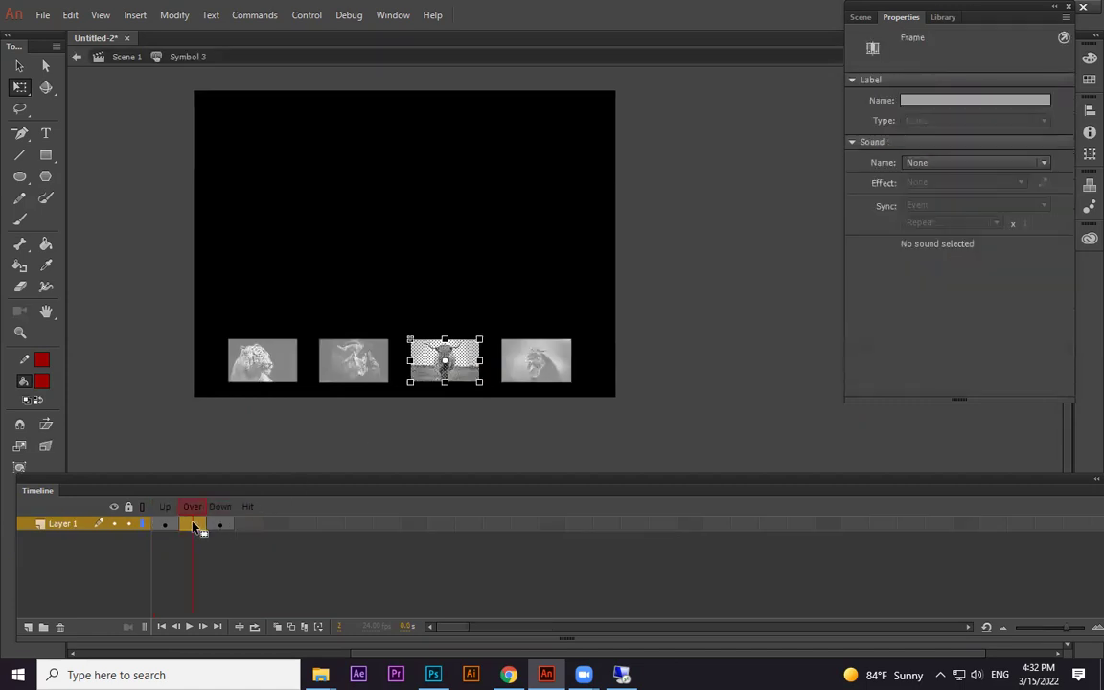
pyautogui.press('F8')
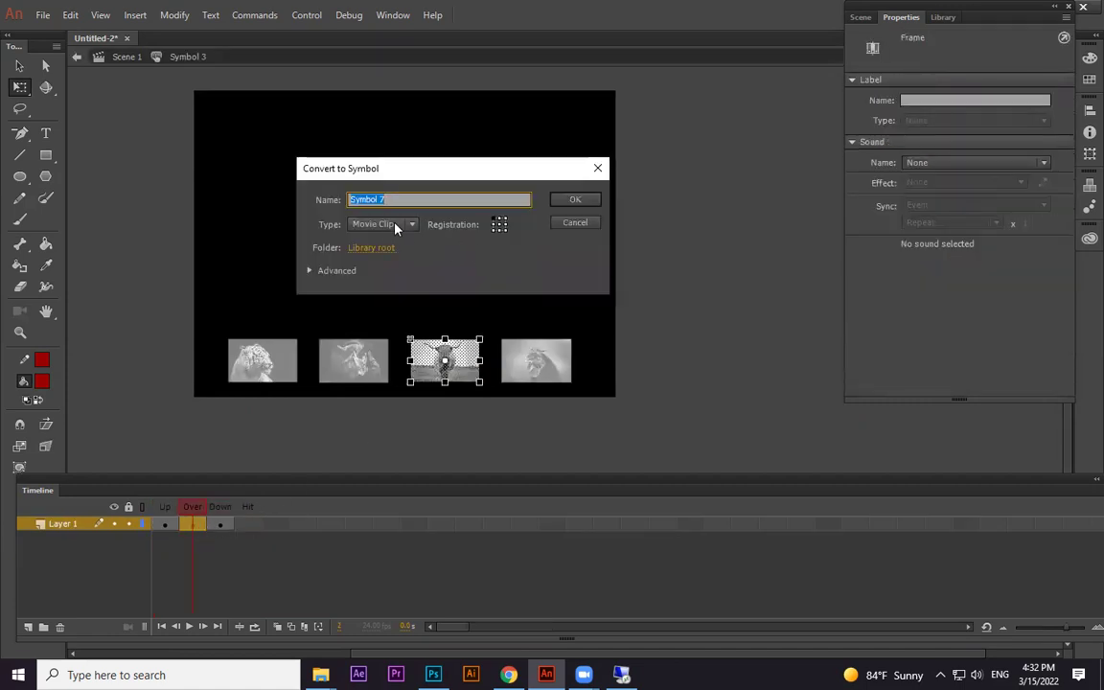
pyautogui.click(588, 199)
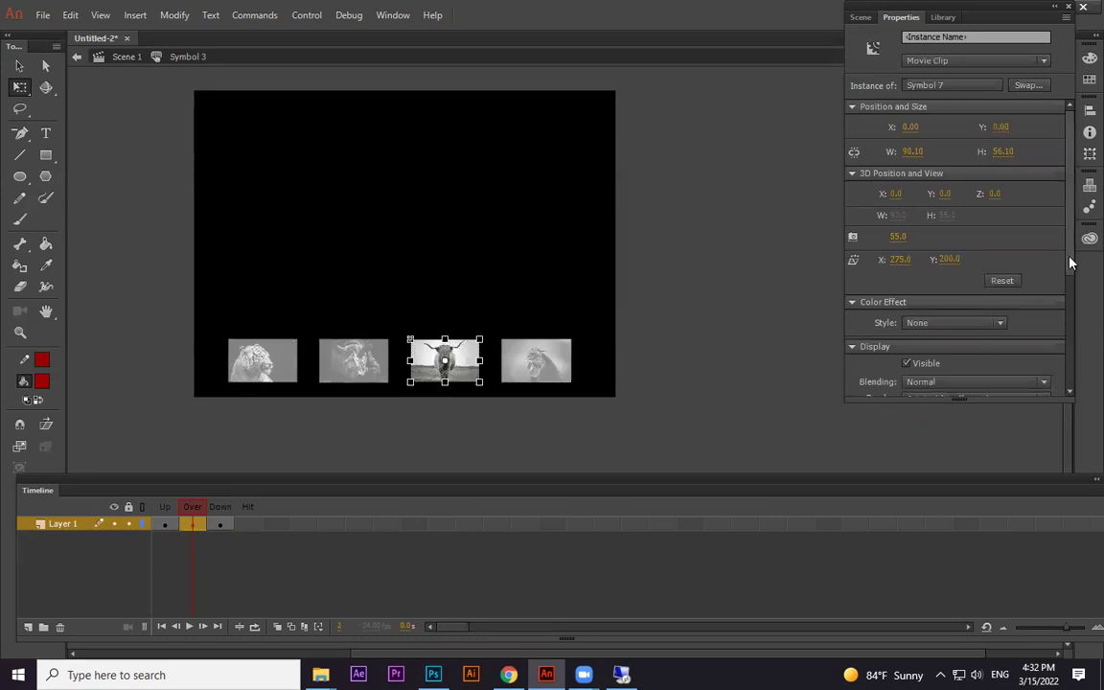
# Add a Glow filter to the long-horned cow movie clip and change its glow color.
pyautogui.moveTo(1069, 259); pyautogui.dragTo(1069, 364)
pyautogui.click(860, 288)
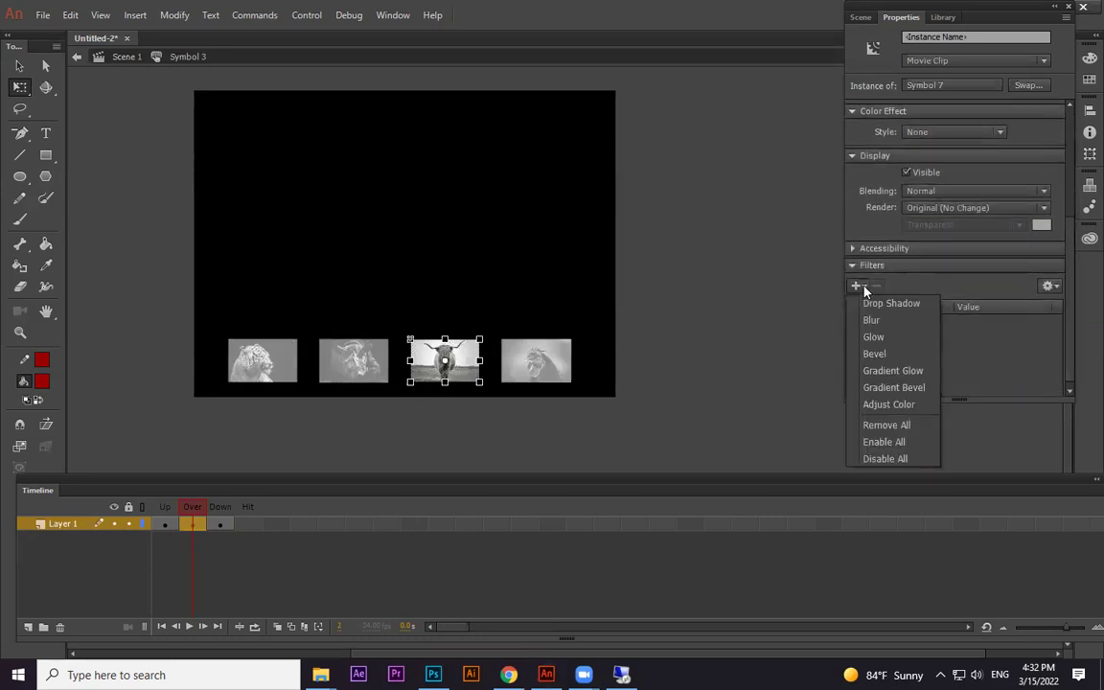
pyautogui.click(867, 337)
pyautogui.click(964, 368)
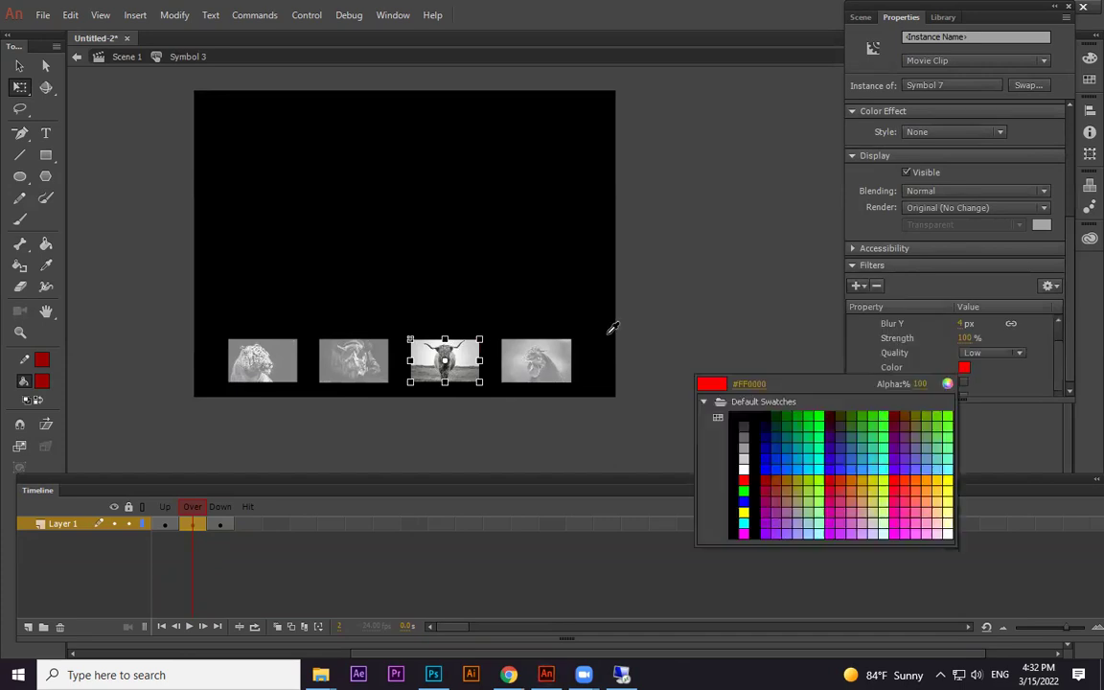
pyautogui.click(742, 452)
# Set the cow's glow to High quality with a 10 px blur and return to Scene 1.
pyautogui.click(991, 352)
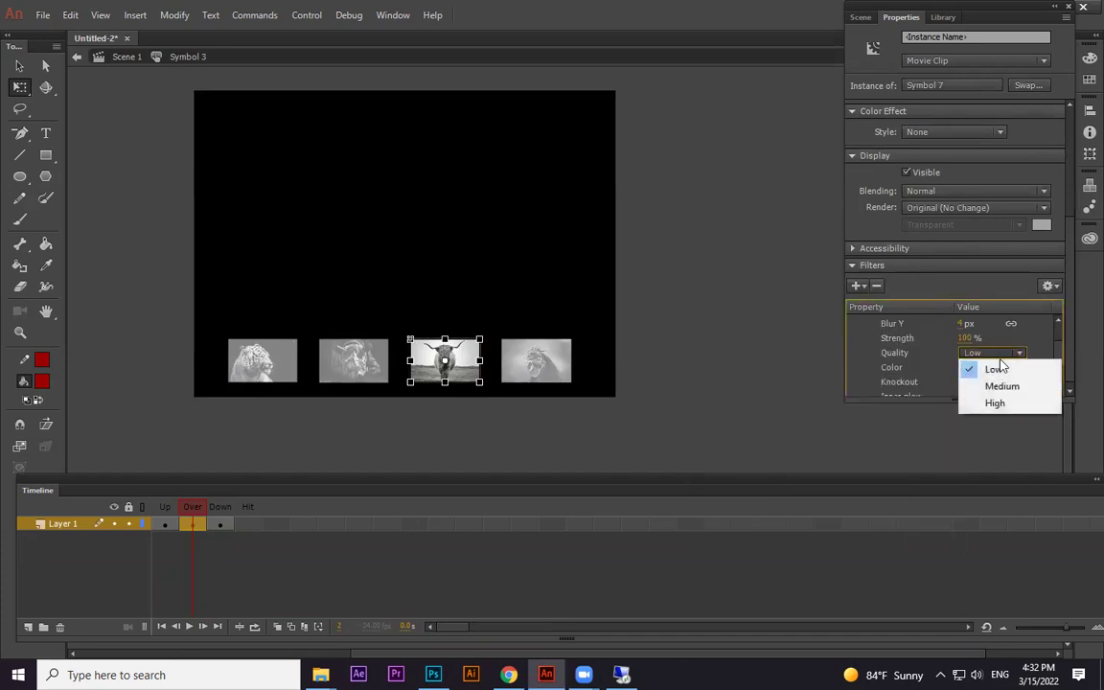
pyautogui.click(996, 401)
pyautogui.click(961, 323)
pyautogui.write('10')
pyautogui.press('Return')
pyautogui.doubleClick(744, 335)
pyautogui.doubleClick(740, 335)
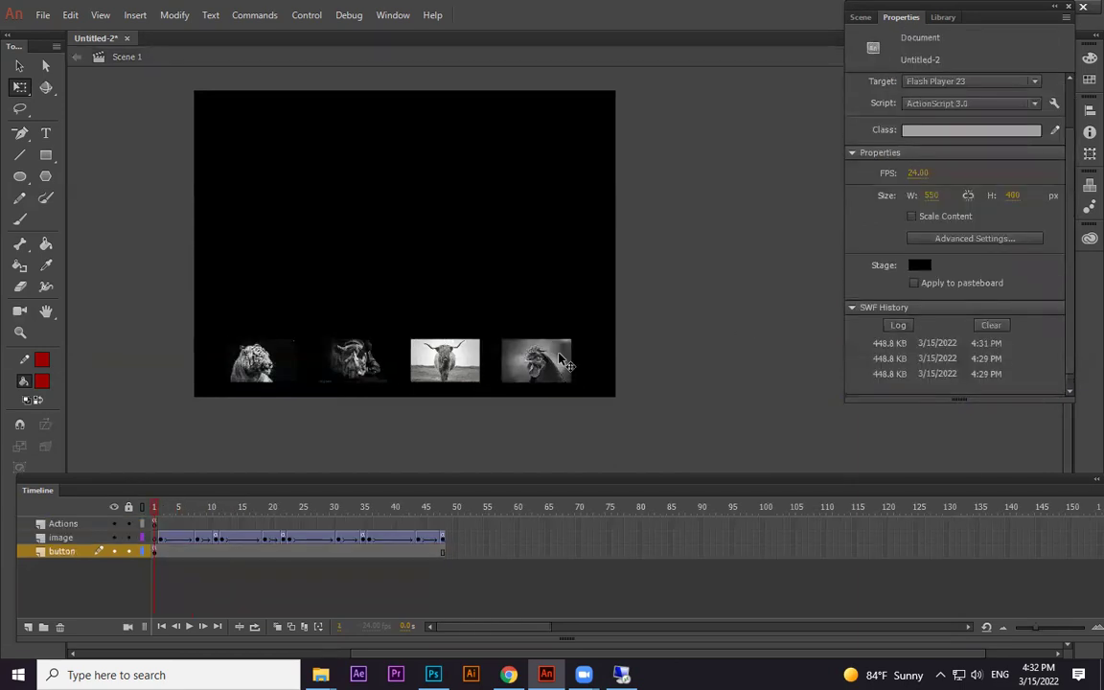
# Edit the fourth thumbnail's button symbol and convert the bitmap in its Over frame to a Movie Clip symbol.
pyautogui.click(563, 360)
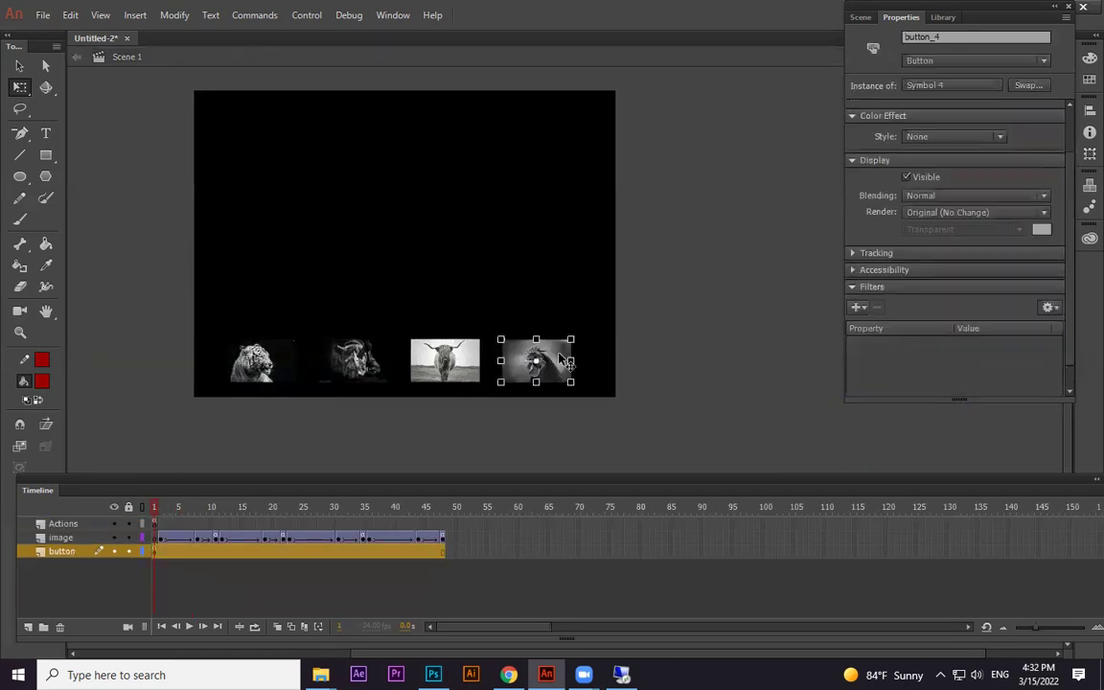
pyautogui.doubleClick(563, 360)
pyautogui.click(192, 524)
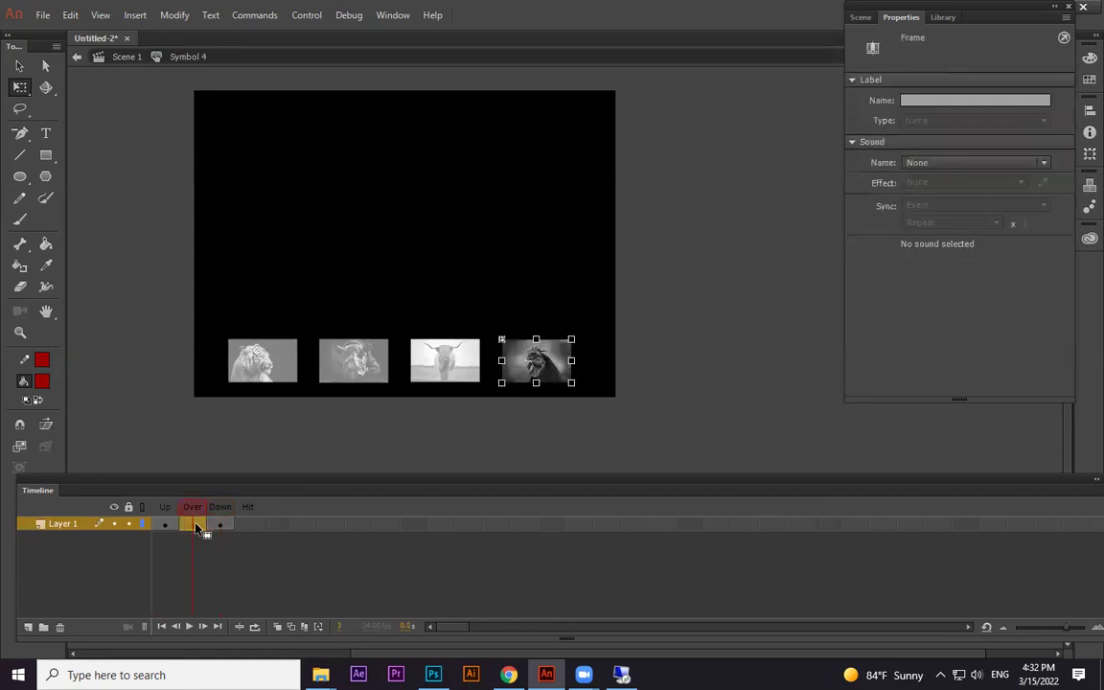
pyautogui.press('F8')
pyautogui.click(572, 198)
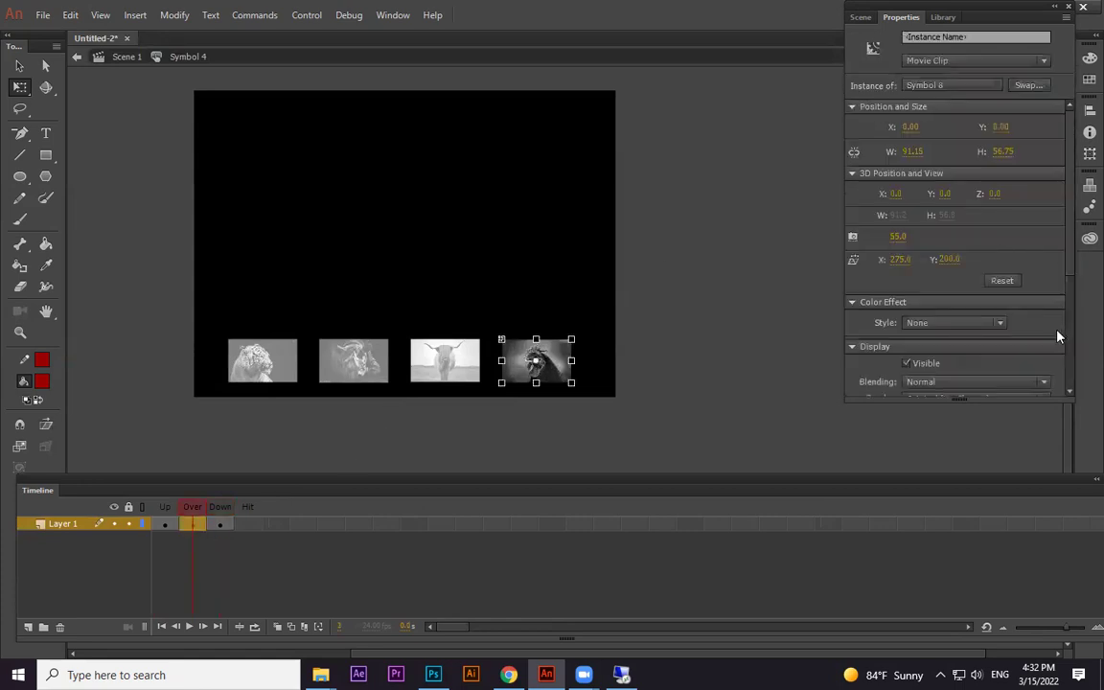
# Add a Glow filter to the fourth thumbnail's movie clip in the Over state.
pyautogui.scroll(-5, 1058, 345)
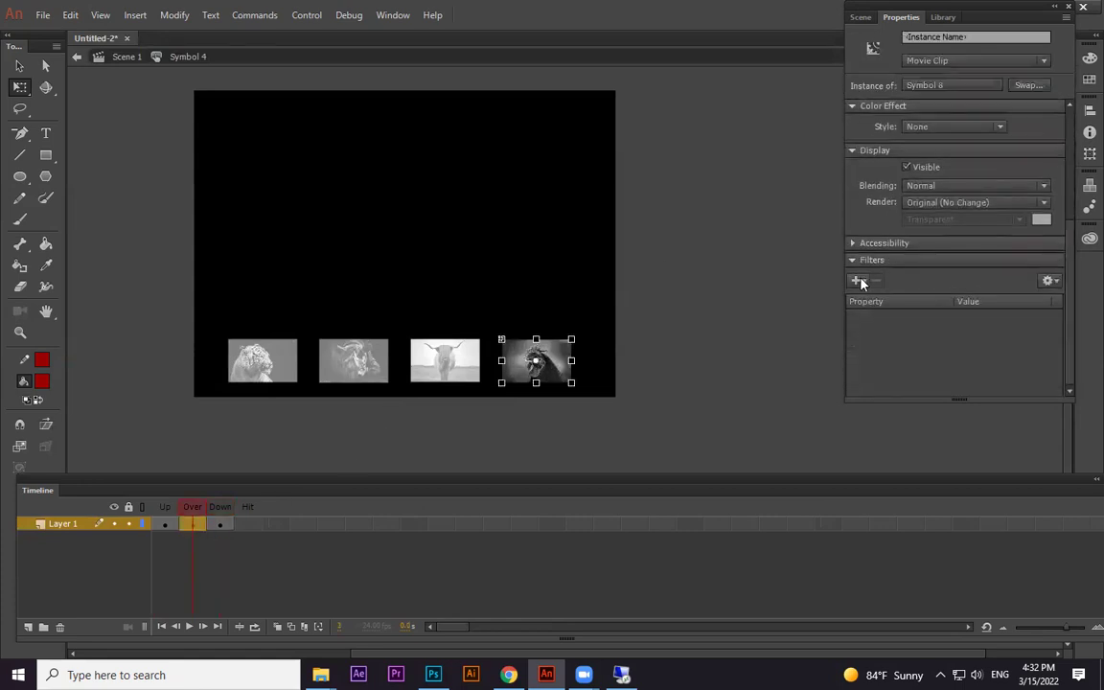
pyautogui.click(859, 282)
pyautogui.click(896, 331)
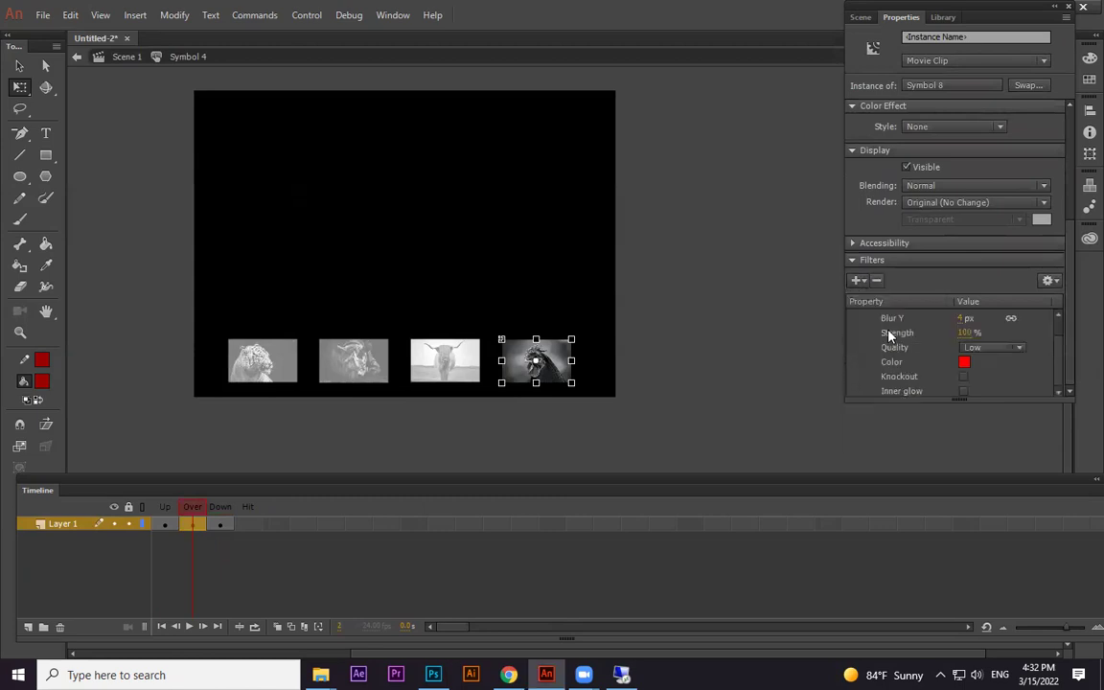
# Change the glow color of the fourth thumbnail's movie clip in the Over state to white.
pyautogui.click(963, 362)
pyautogui.click(741, 458)
pyautogui.click(586, 332)
# Test the movie to check the thumbnails' hover glows and image animations, and close the preview.
pyautogui.hotkey('ctrl', 'Return')
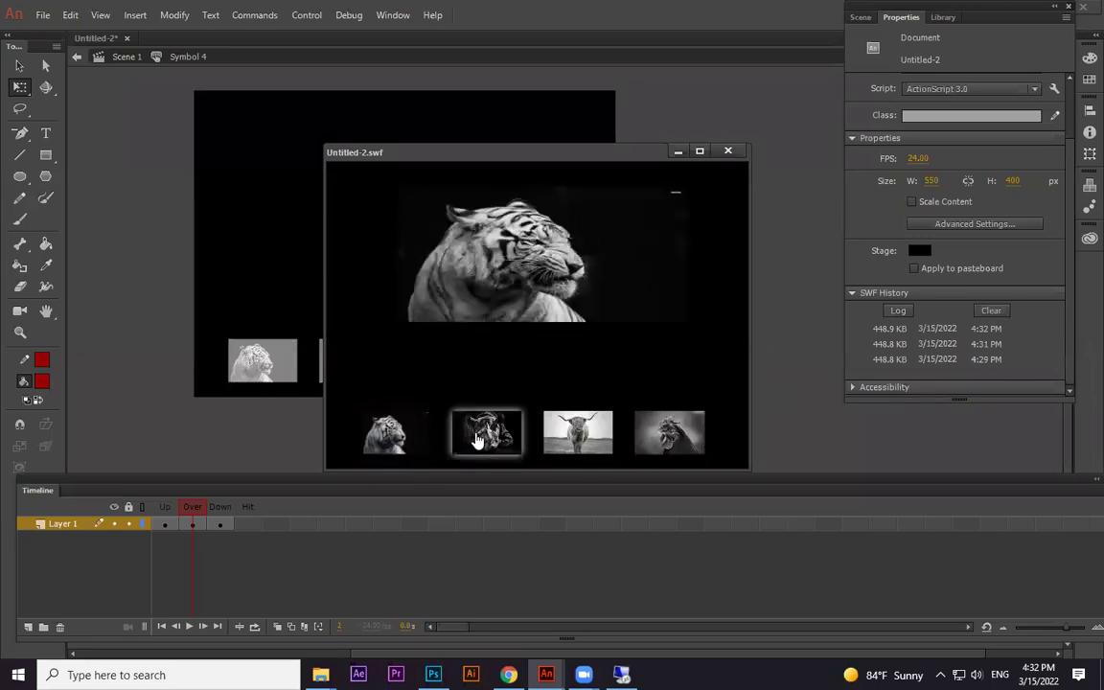
pyautogui.moveTo(557, 156); pyautogui.dragTo(512, 113)
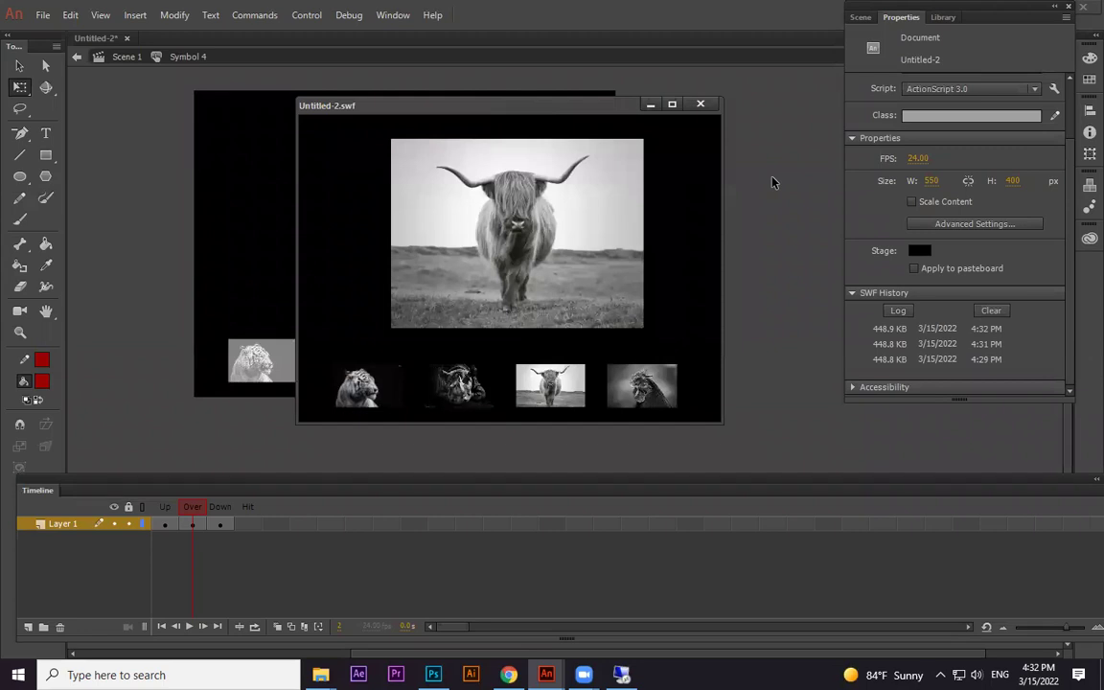
pyautogui.click(700, 103)
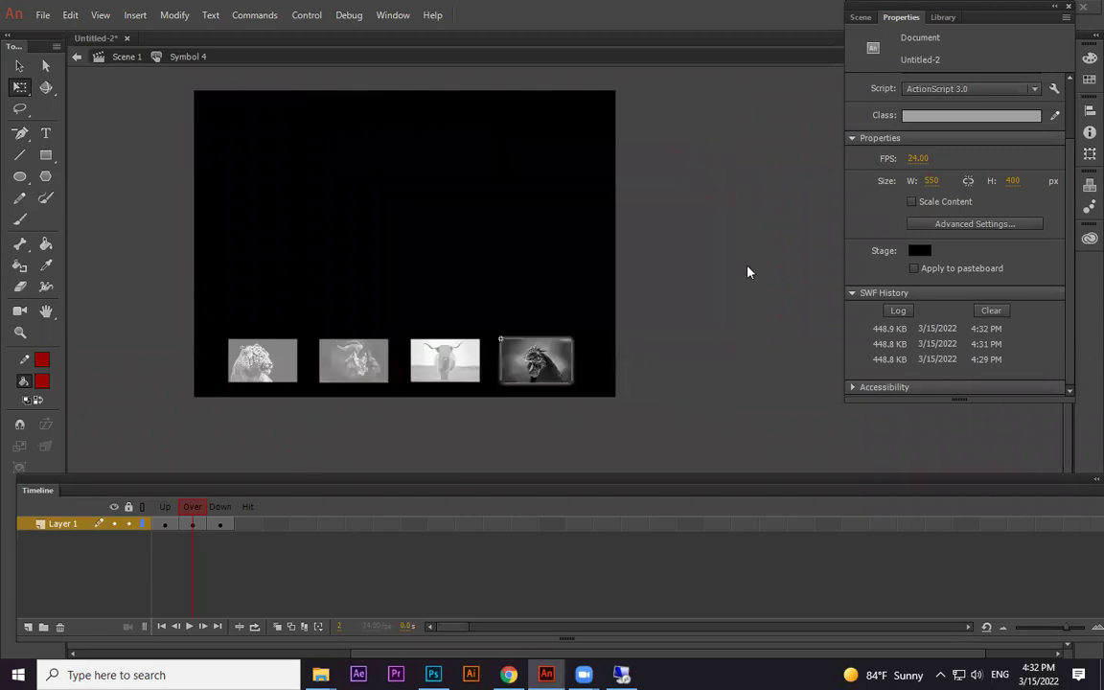
# Return from the button symbol to Scene 1 and move the floating Properties panel clear of the stage.
pyautogui.hotkey('ctrl', '-')
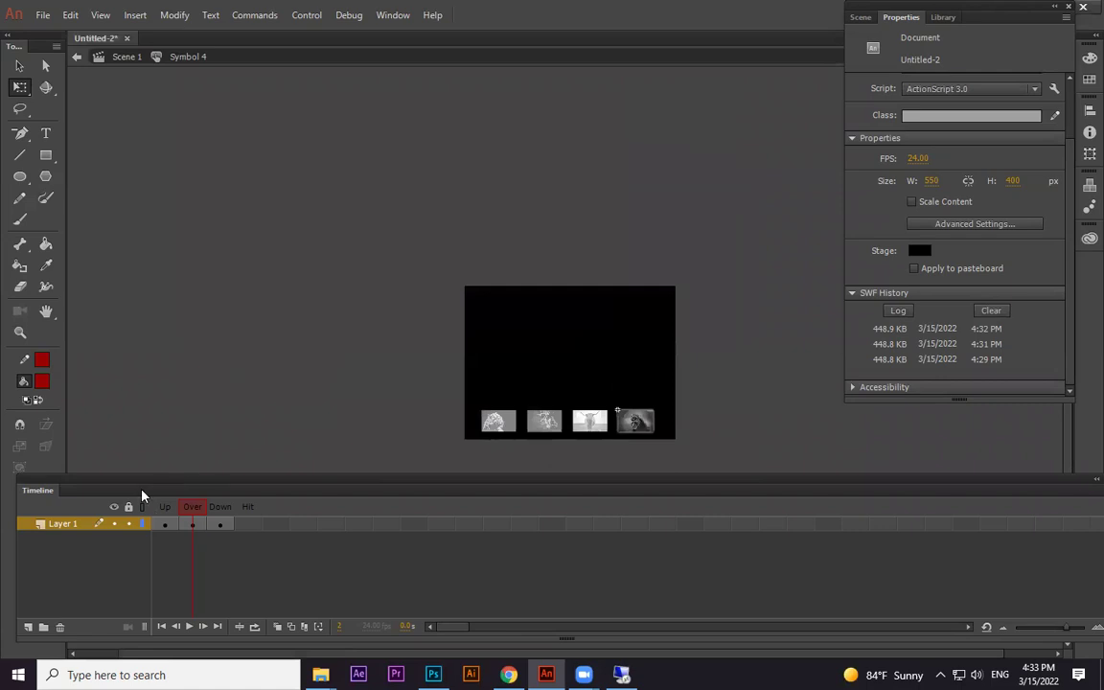
pyautogui.click(123, 57)
pyautogui.moveTo(1017, 17); pyautogui.dragTo(1075, 67)
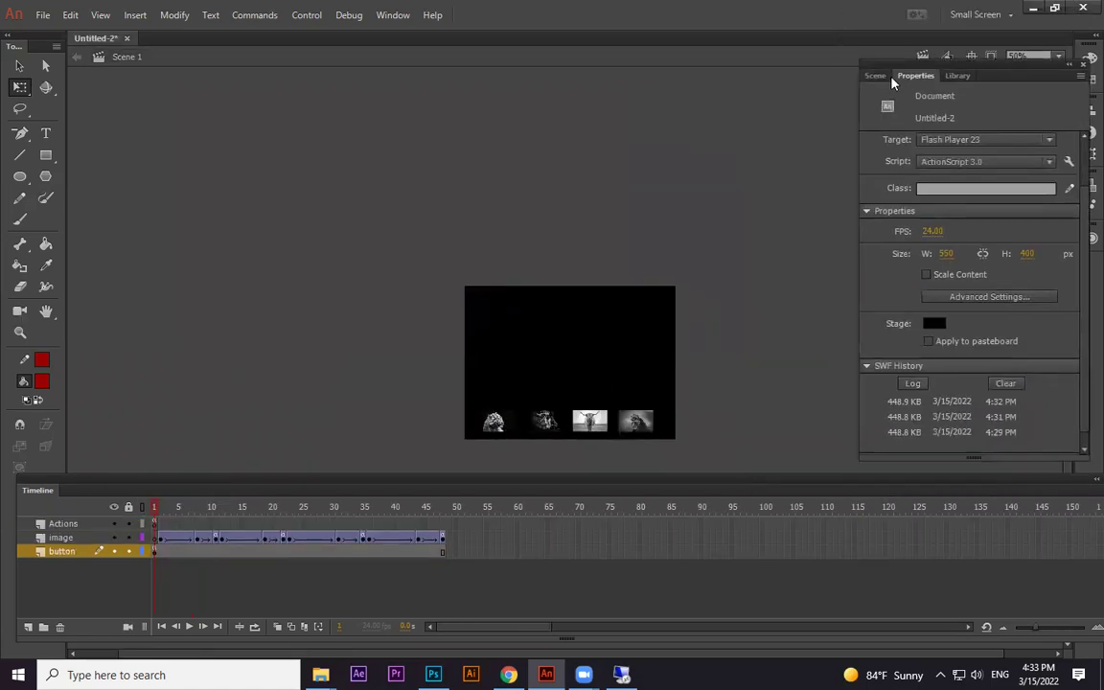
pyautogui.moveTo(926, 65); pyautogui.dragTo(940, 29)
# Try a stage size of 1280 × 720 px, check it against the tiger image, and undo the resize.
pyautogui.click(956, 216)
pyautogui.click(958, 216)
pyautogui.write('1280')
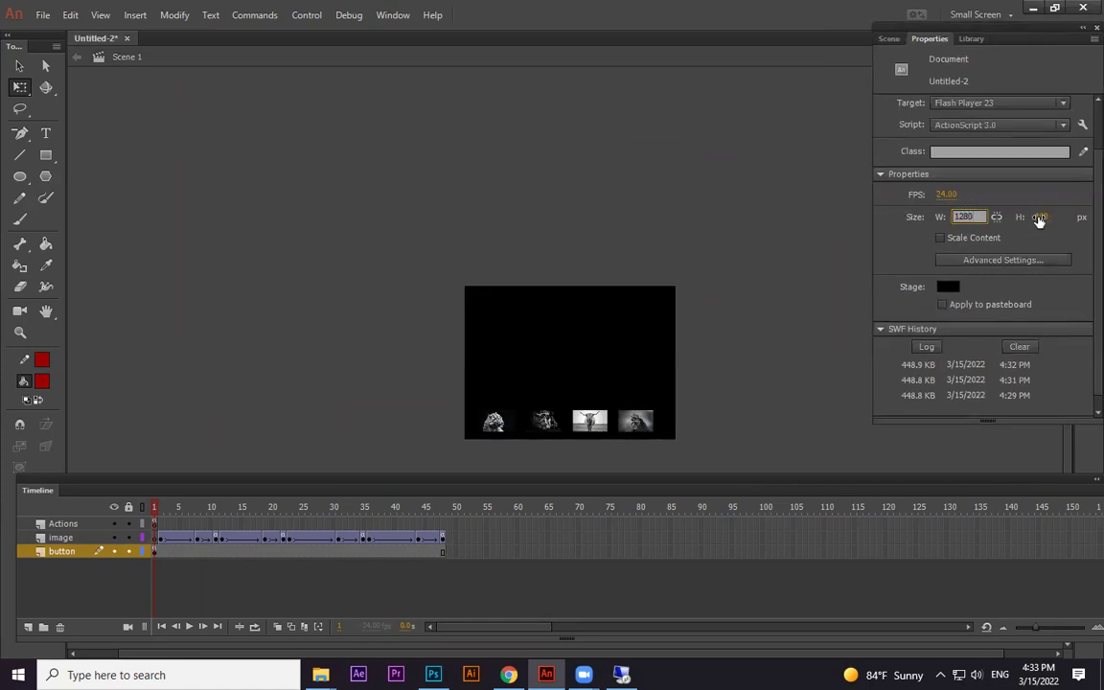
pyautogui.click(1040, 217)
pyautogui.write('720')
pyautogui.press('Return')
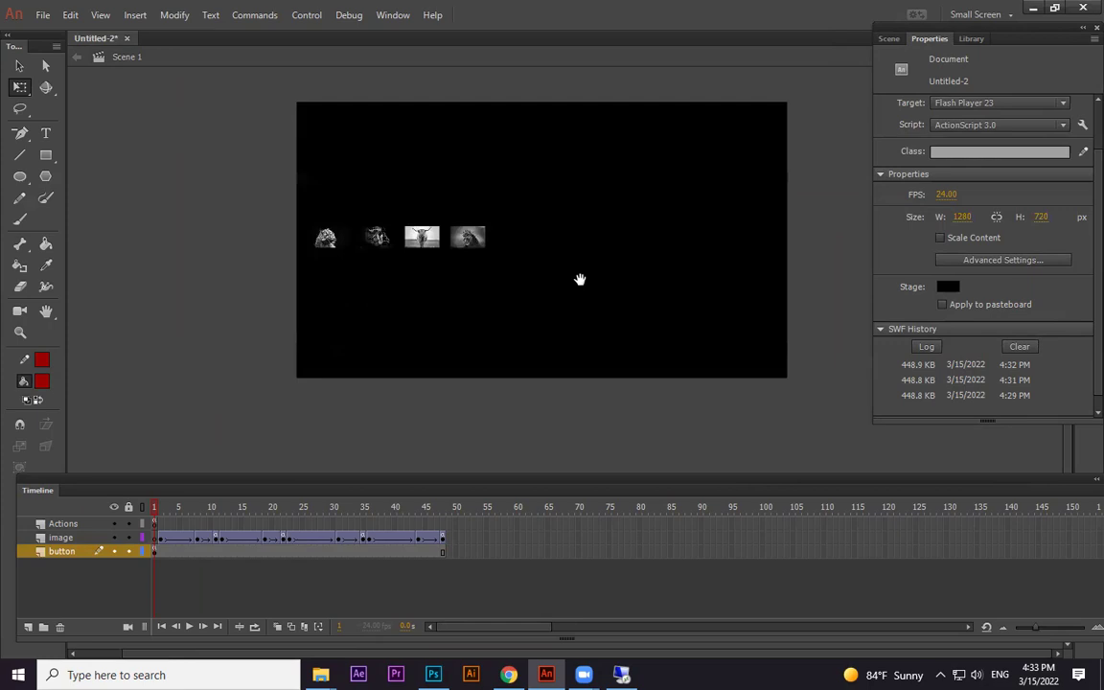
pyautogui.moveTo(163, 514); pyautogui.dragTo(197, 515)
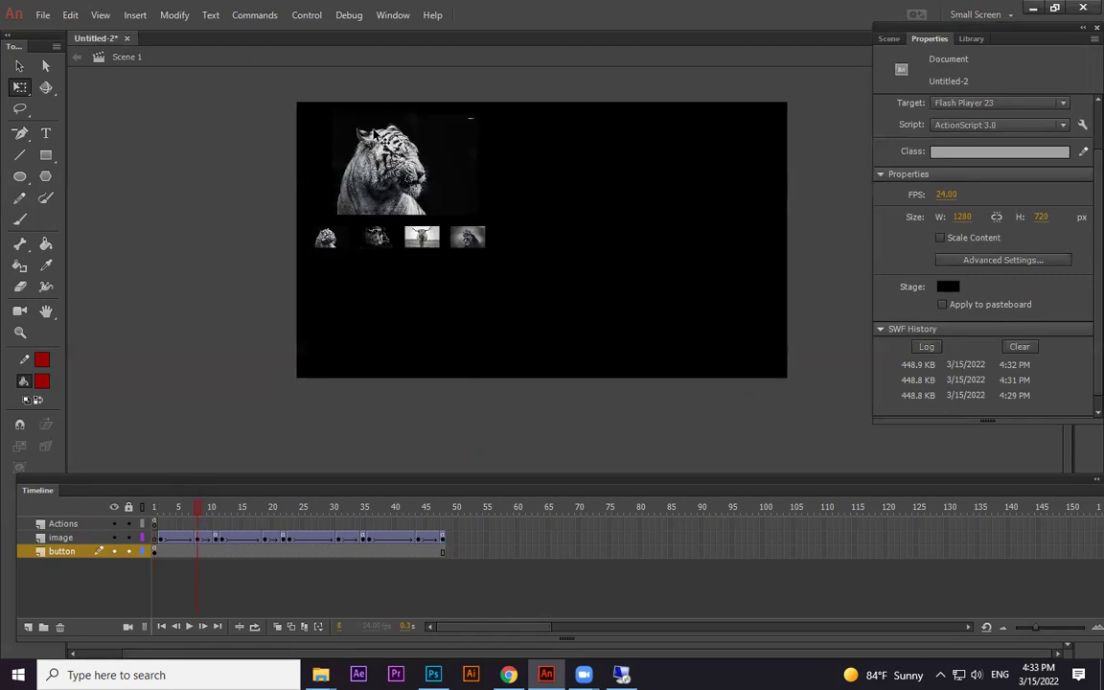
pyautogui.hotkey('ctrl', 'z')
pyautogui.hotkey('ctrl', 'z')
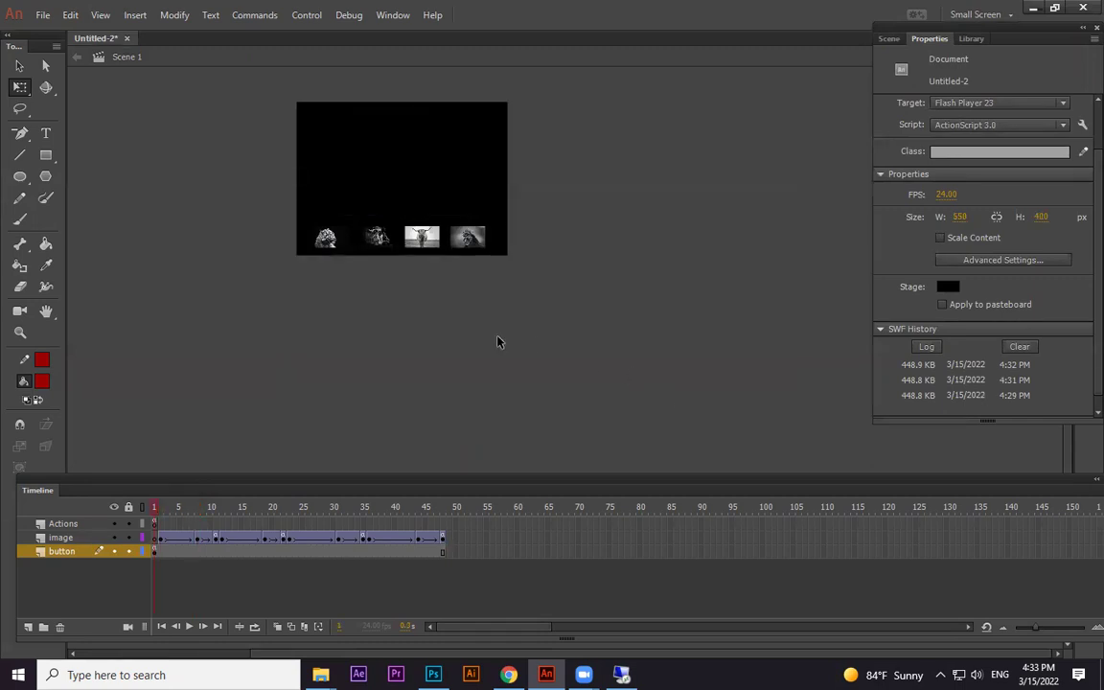
# Preview the timeline and test the movie by playing the tiger, rhino, cow and rooster animations from their thumbnails.
pyautogui.hotkey('ctrl', '=')
pyautogui.moveTo(552, 350); pyautogui.dragTo(531, 246)
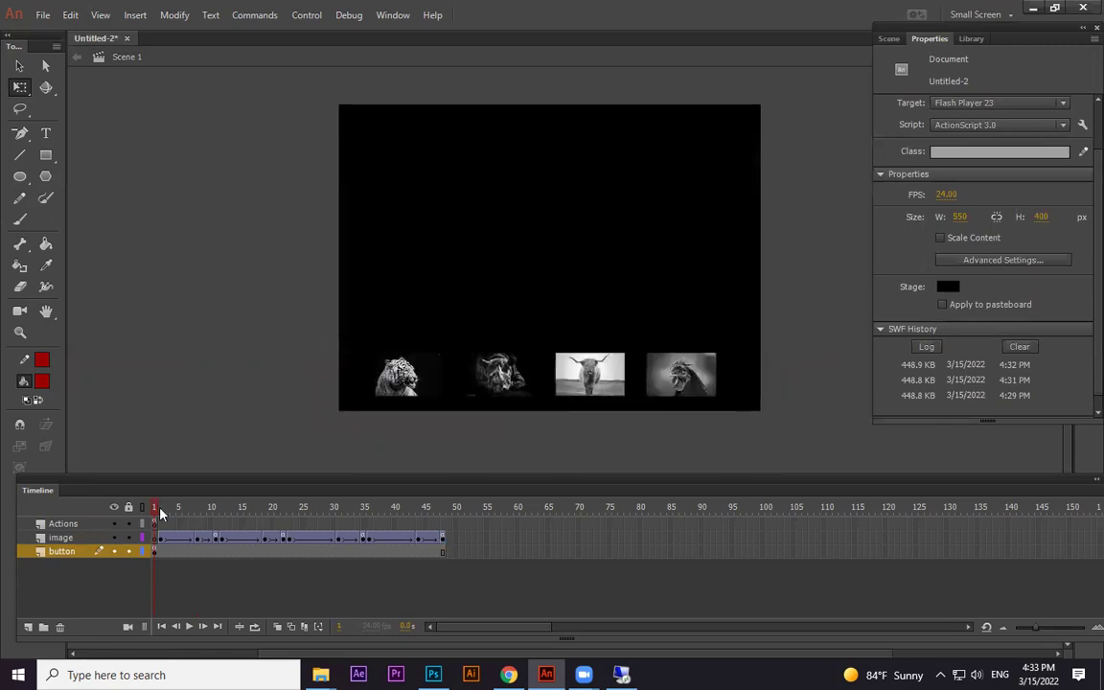
pyautogui.press('Return')
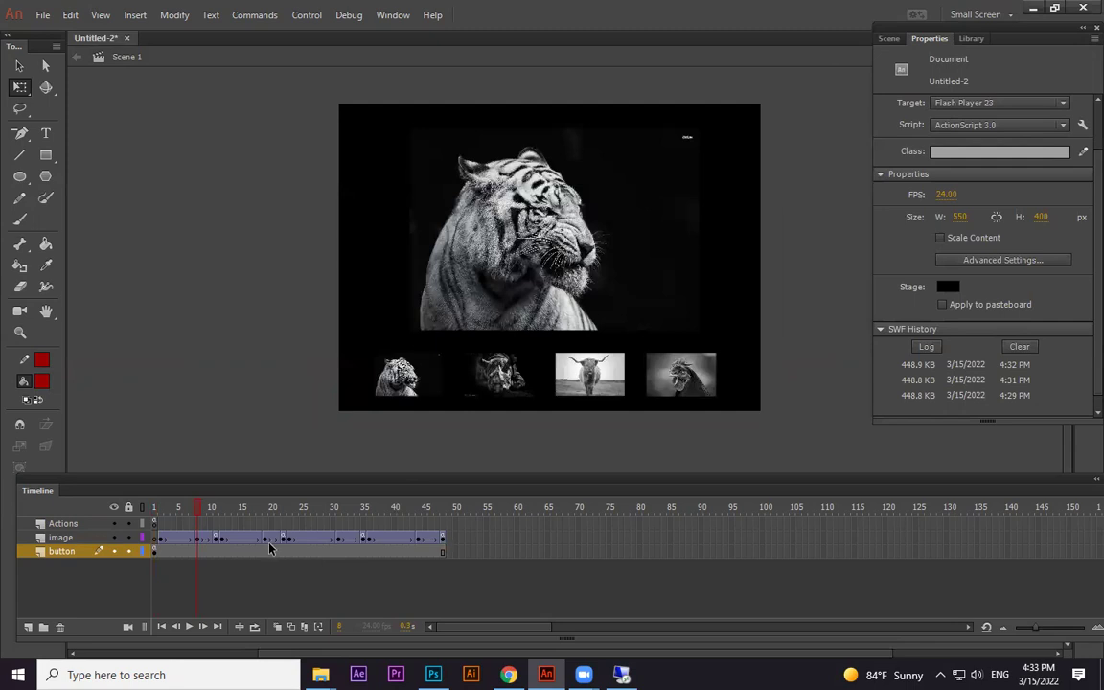
pyautogui.hotkey('ctrl', 'Return')
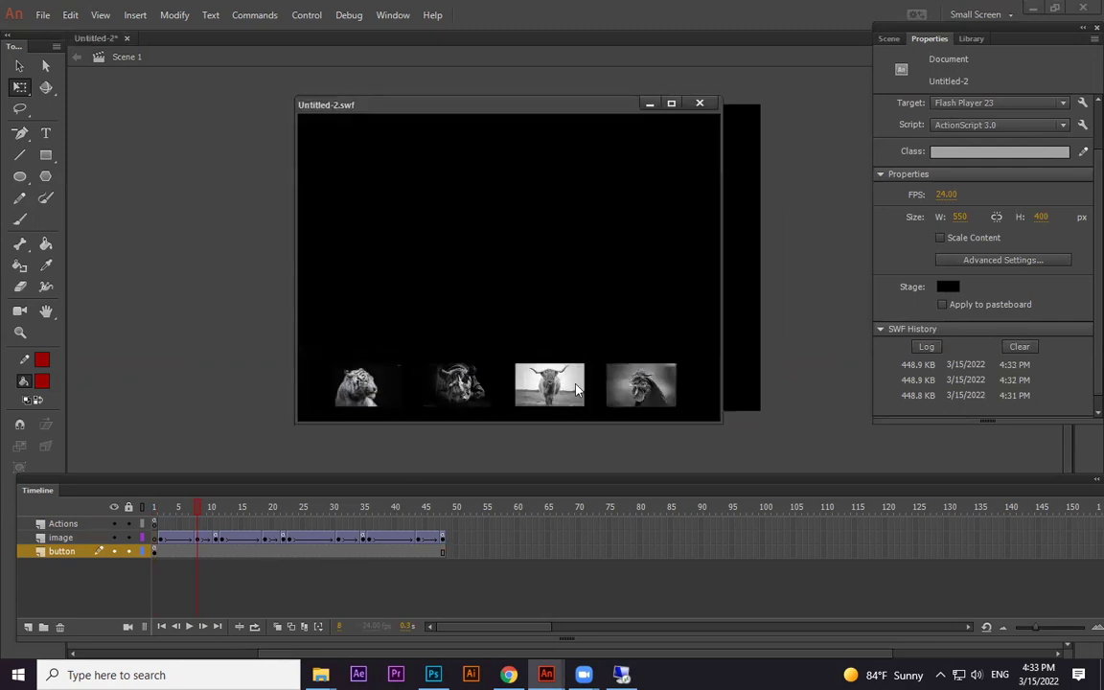
pyautogui.click(382, 394)
pyautogui.click(458, 388)
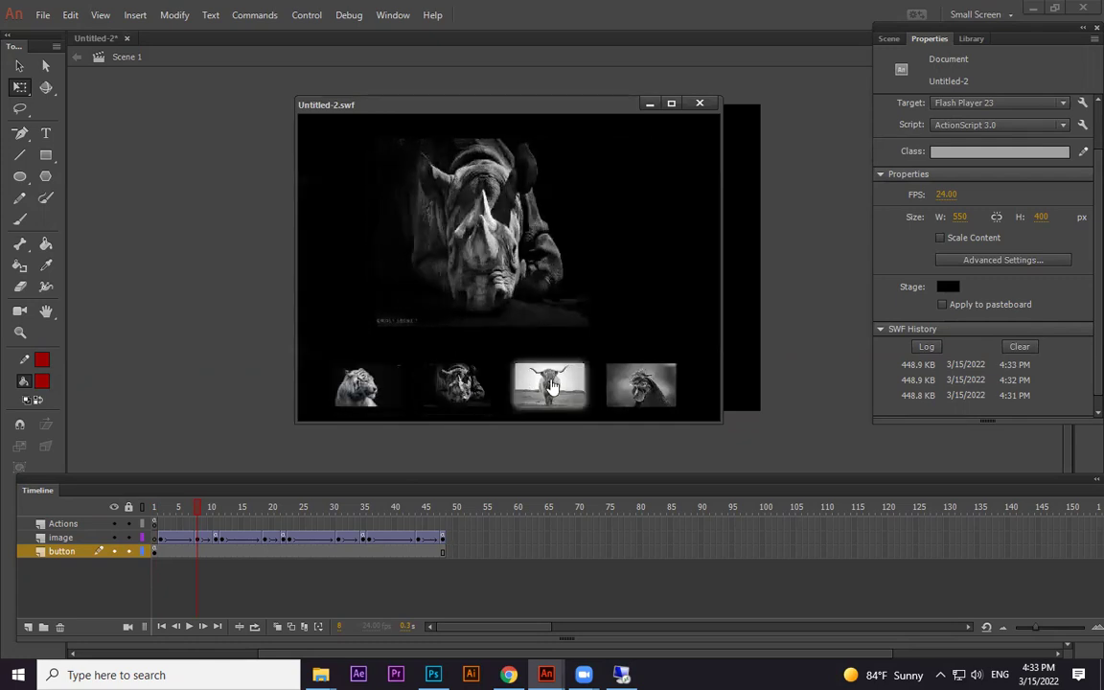
pyautogui.click(549, 385)
pyautogui.click(642, 386)
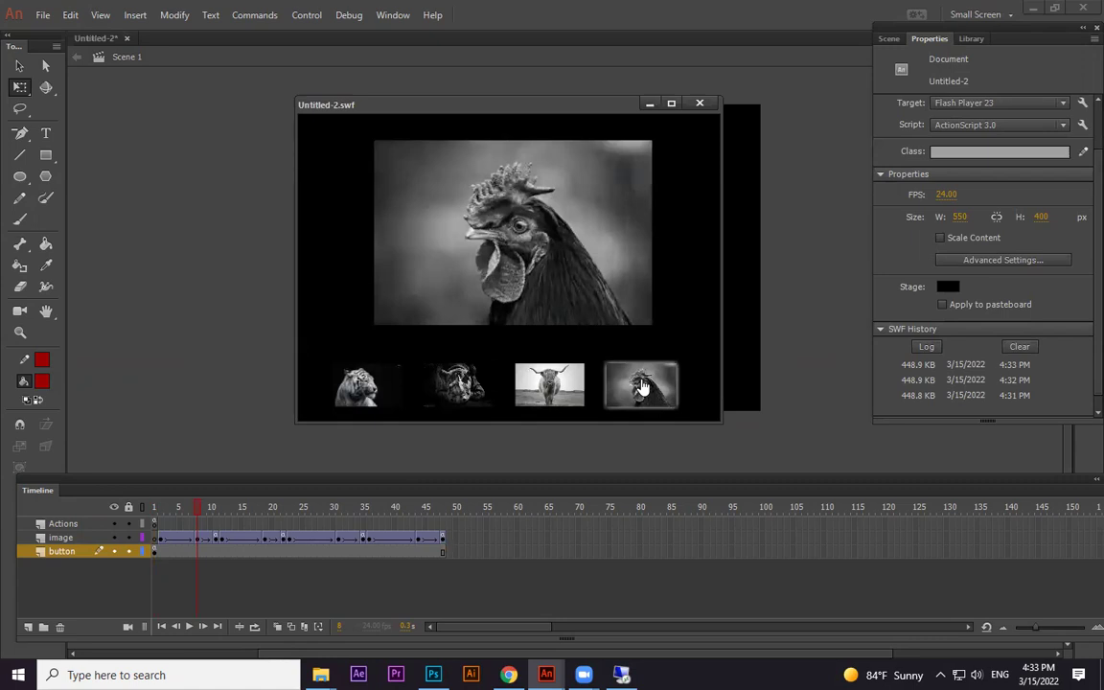
pyautogui.click(700, 102)
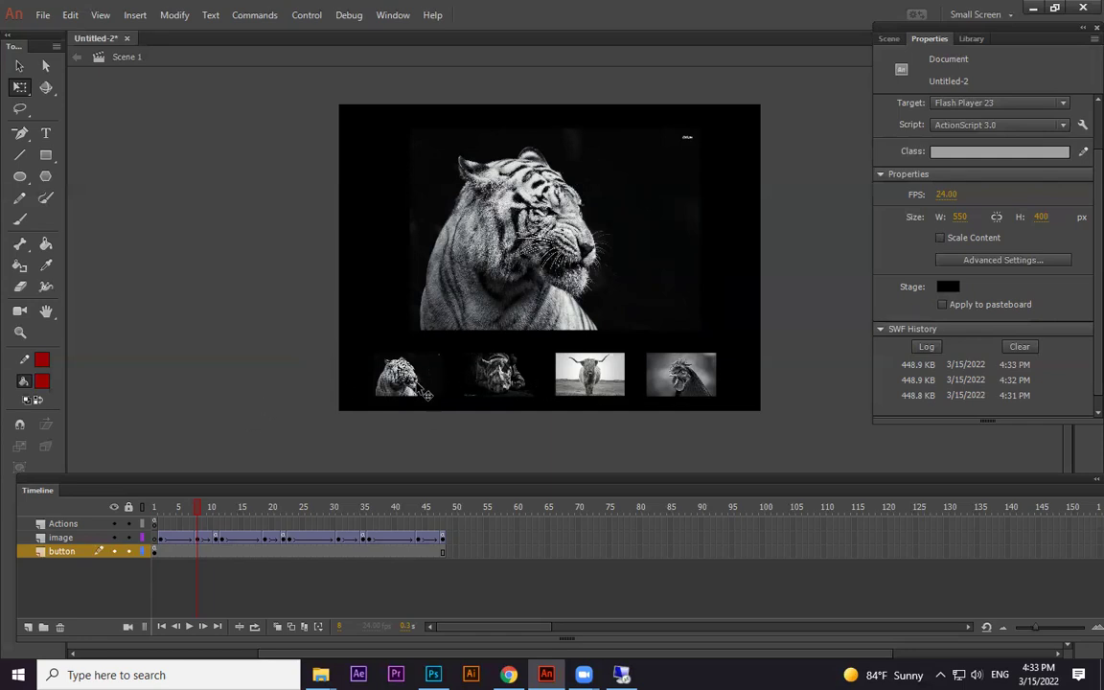
# Check the Filters settings of the tiger thumbnail button and return the playhead to frame 1.
pyautogui.click(419, 391)
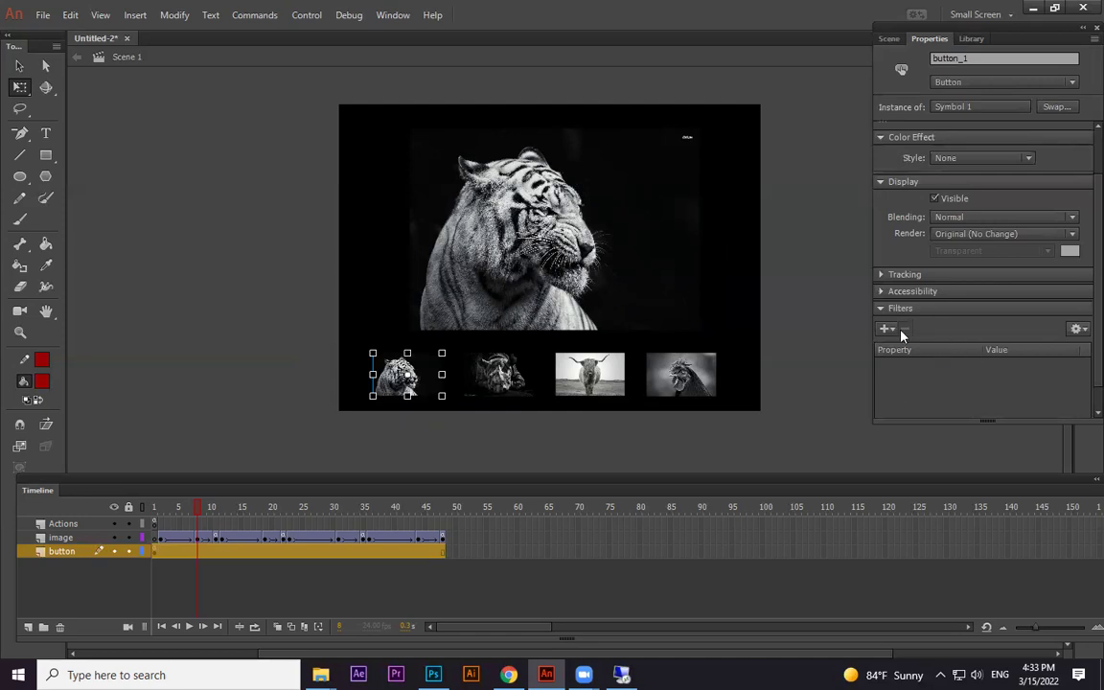
pyautogui.click(795, 301)
pyautogui.moveTo(189, 515); pyautogui.dragTo(139, 519)
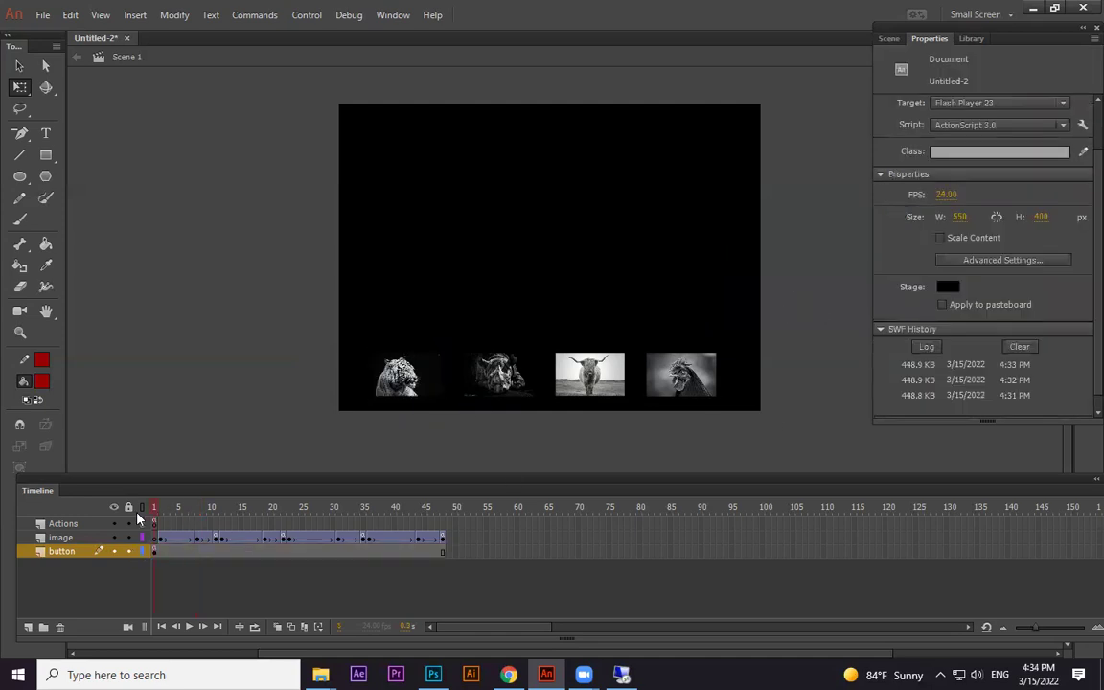
# Add a new layer named border and move it above all the other layers.
pyautogui.click(28, 627)
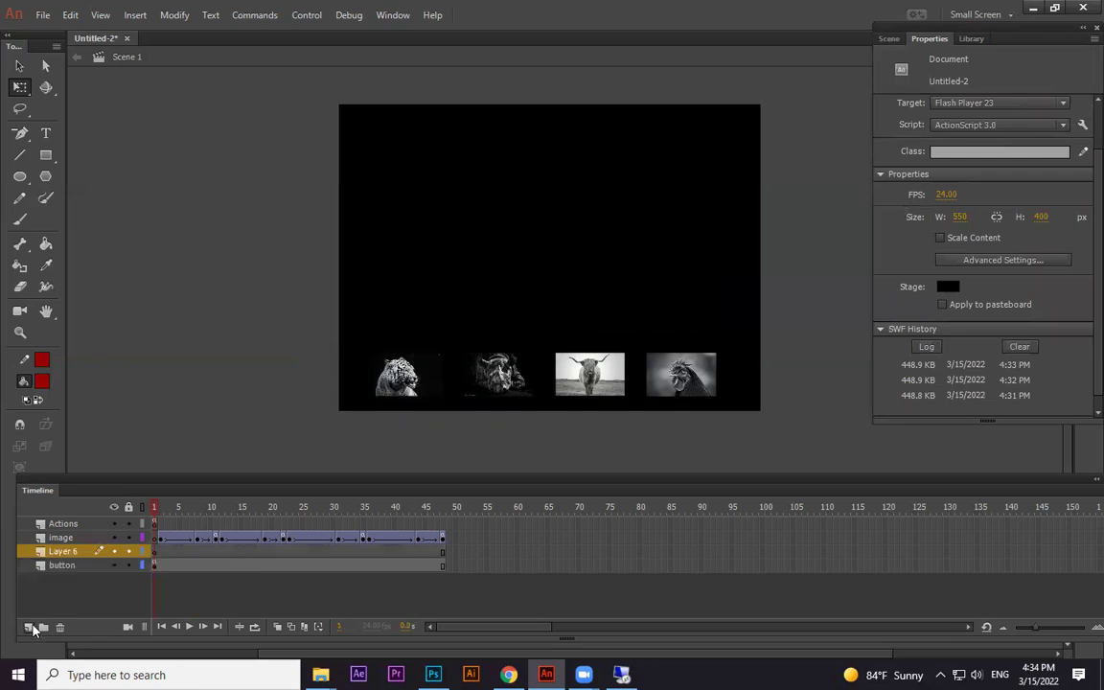
pyautogui.doubleClick(61, 552)
pyautogui.write('border')
pyautogui.press('BackSpace')
pyautogui.write('er')
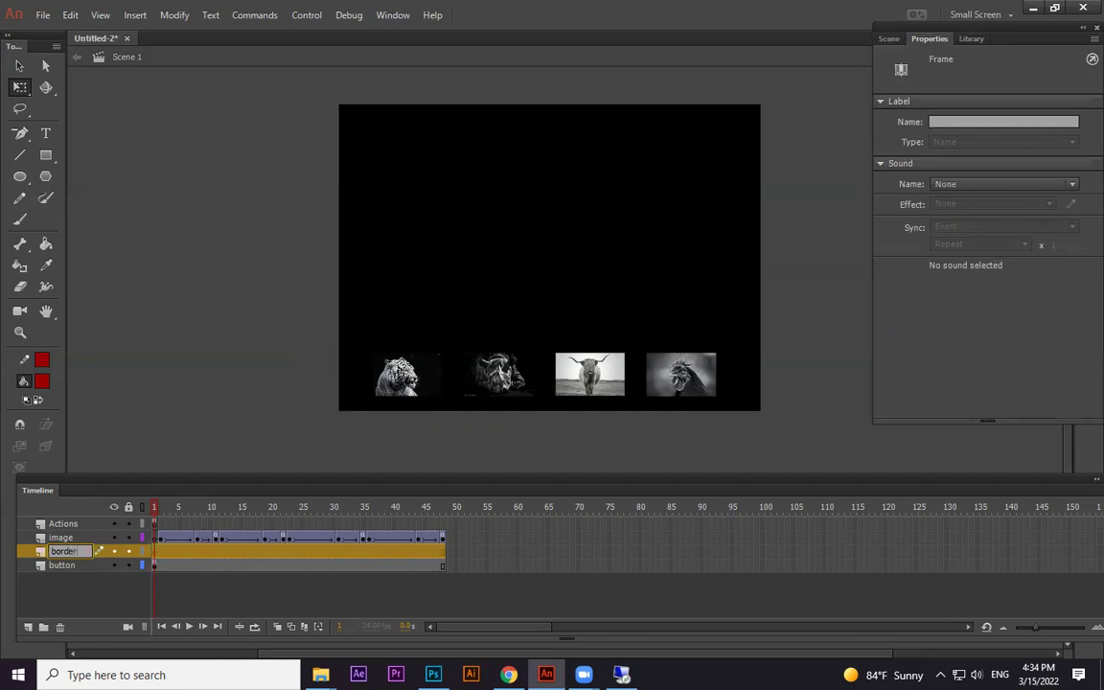
pyautogui.click(236, 387)
pyautogui.moveTo(66, 552); pyautogui.dragTo(80, 520)
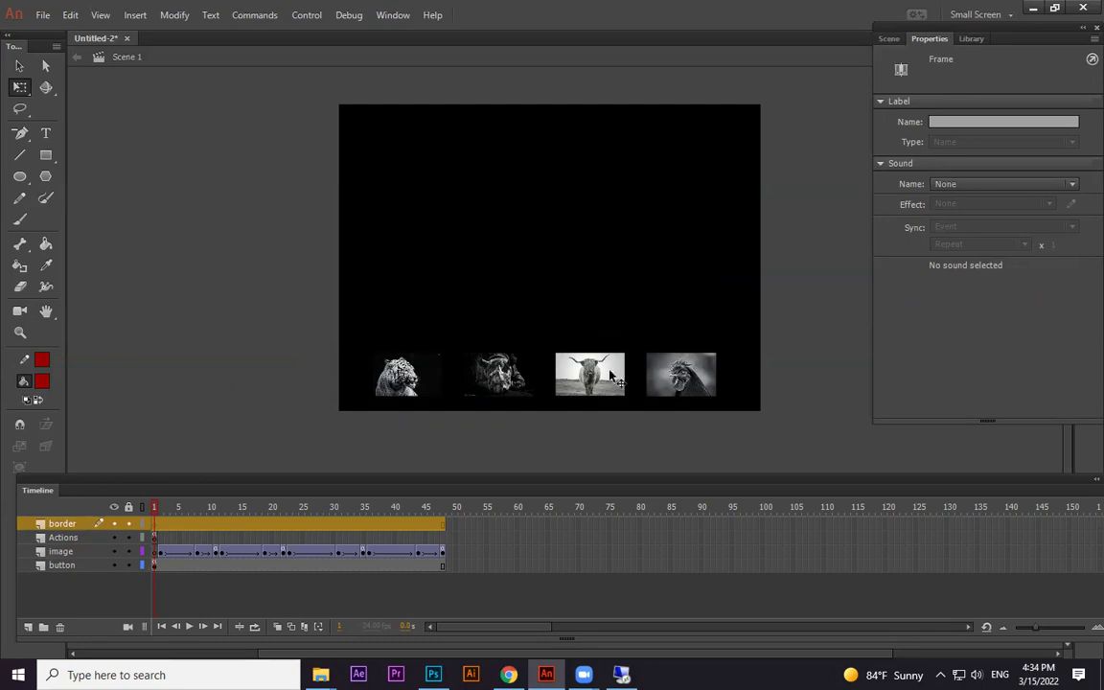
# Move all four thumbnail buttons together about 10 px to the right.
pyautogui.moveTo(766, 85); pyautogui.dragTo(334, 467)
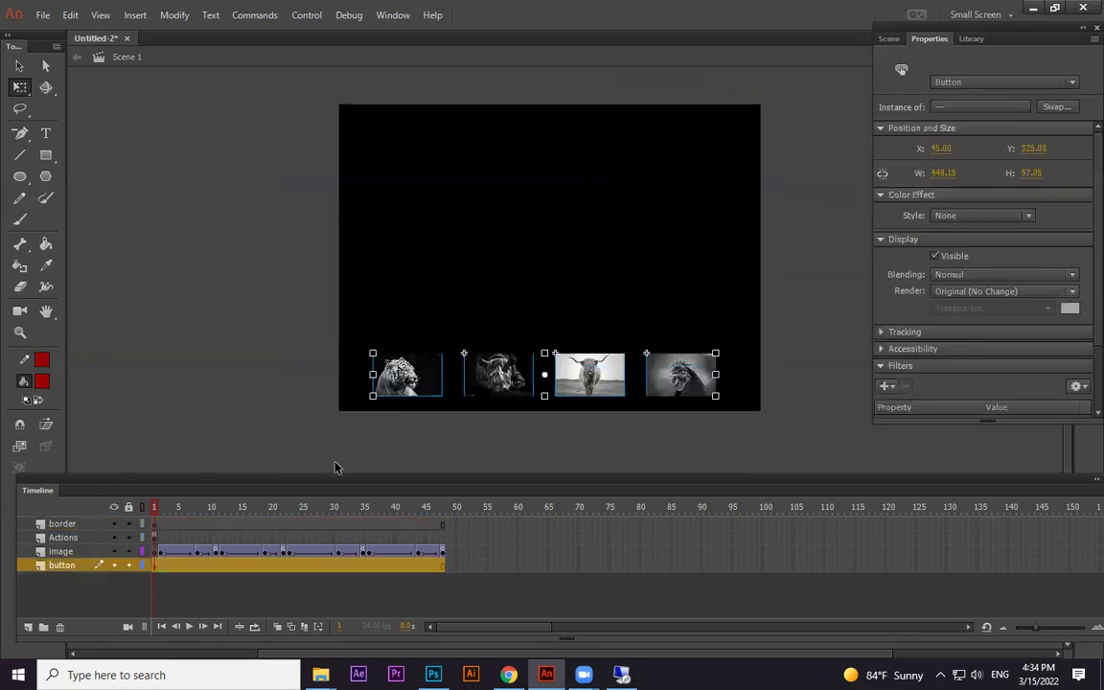
pyautogui.hotkey('shift', 'Right')
pyautogui.press('Right')
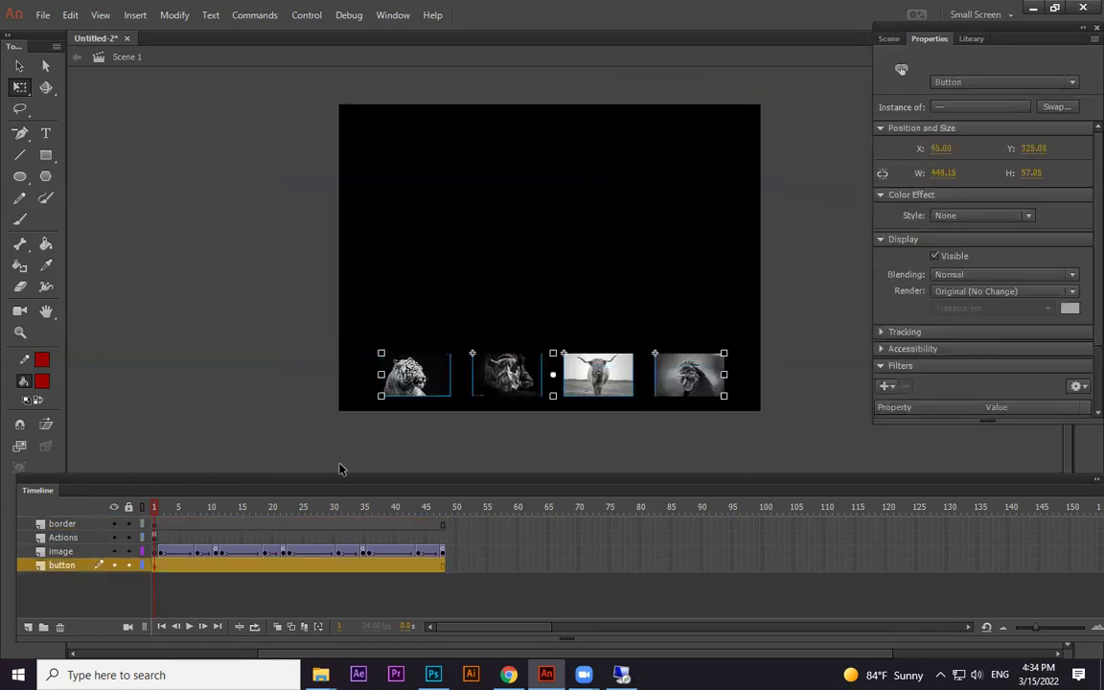
# Draw a rectangle about 522 × 297 px on the stage above the thumbnails and delete its red fill.
pyautogui.click(45, 155)
pyautogui.moveTo(349, 114)
pyautogui.mouseDown()
pyautogui.moveTo(458, 219)
pyautogui.moveTo(749, 342)
pyautogui.mouseUp()
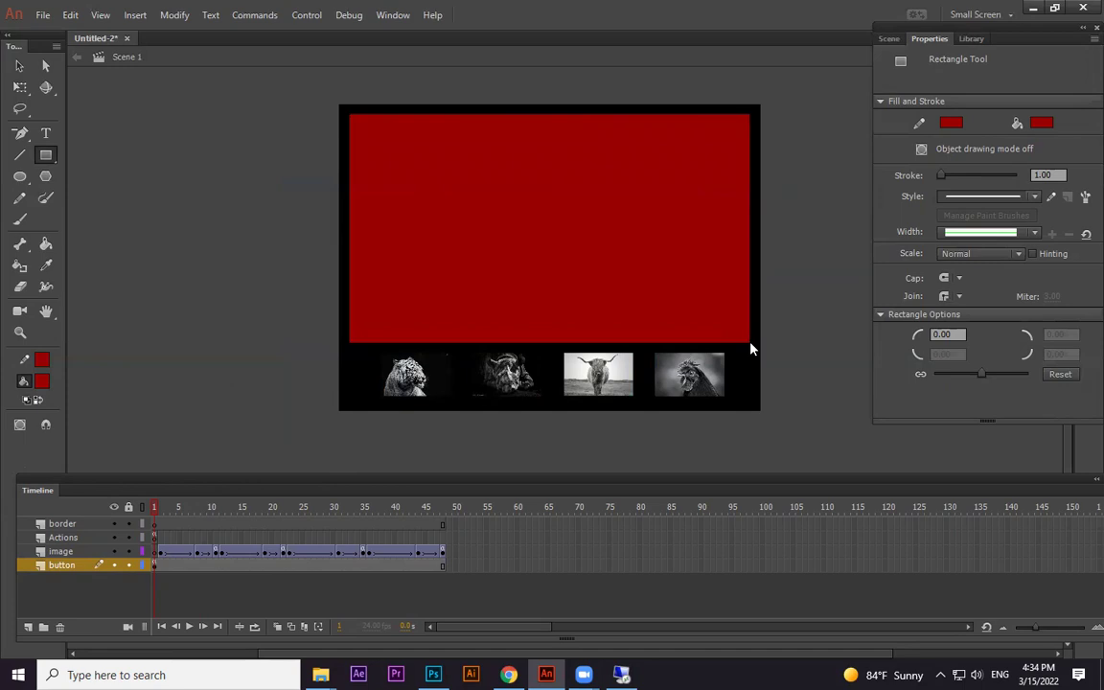
pyautogui.click(19, 64)
pyautogui.click(41, 380)
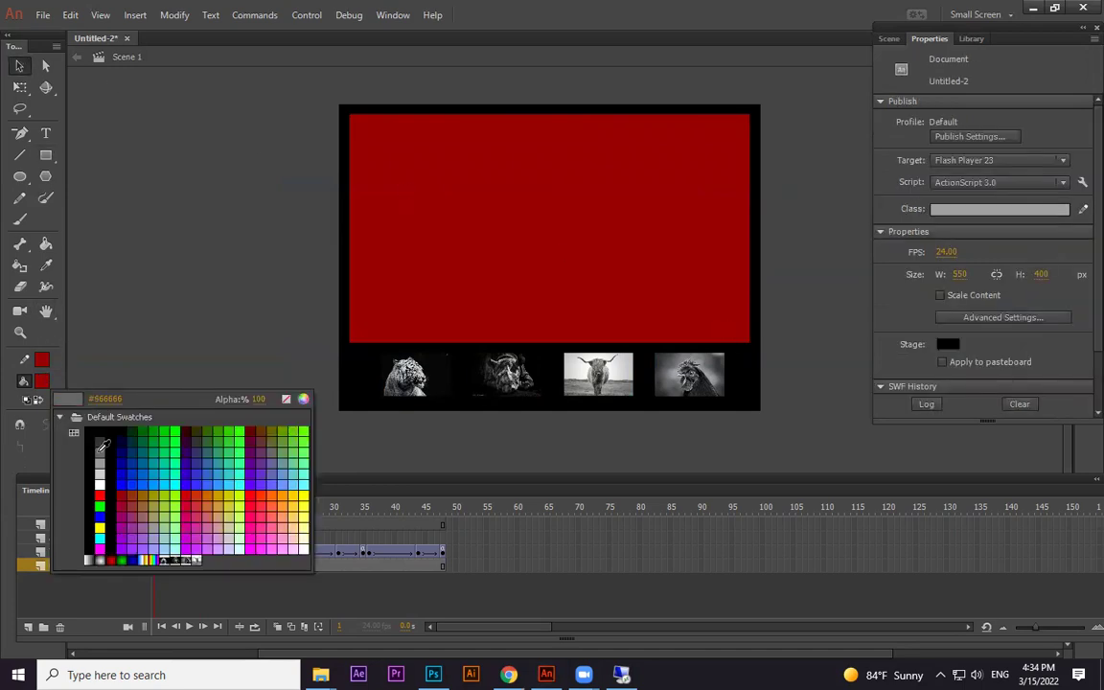
pyautogui.click(285, 398)
pyautogui.click(42, 361)
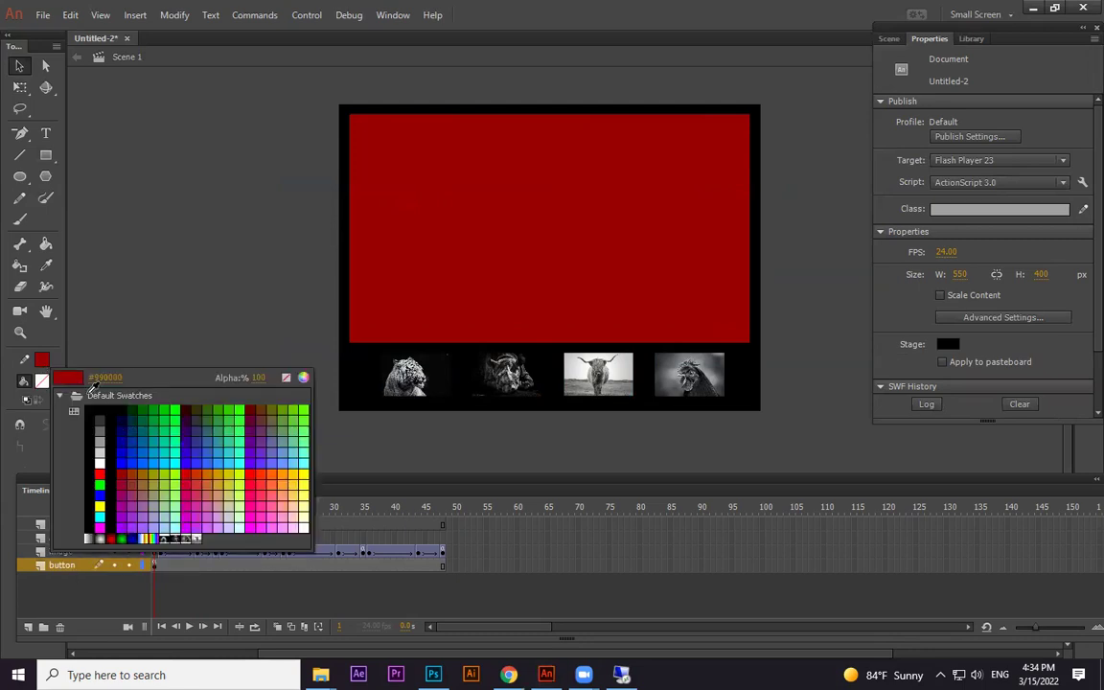
pyautogui.click(101, 537)
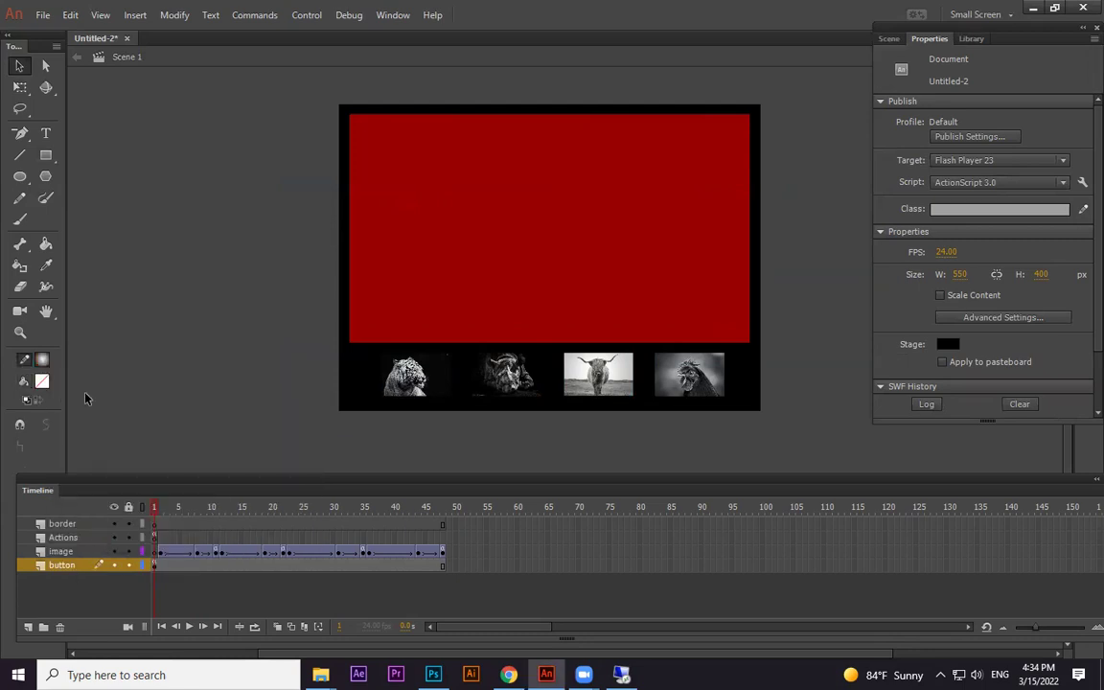
pyautogui.click(499, 204)
pyautogui.press('Delete')
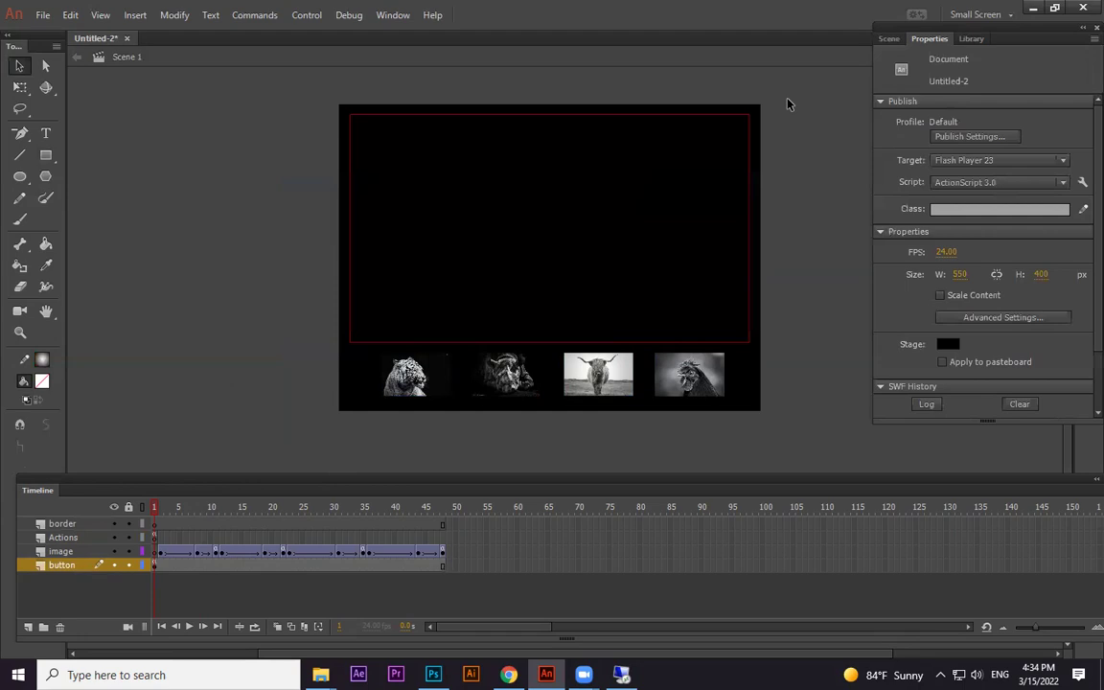
# Apply the white-to-black radial gradient to the whole rectangle outline above the thumbnails.
pyautogui.doubleClick(736, 115)
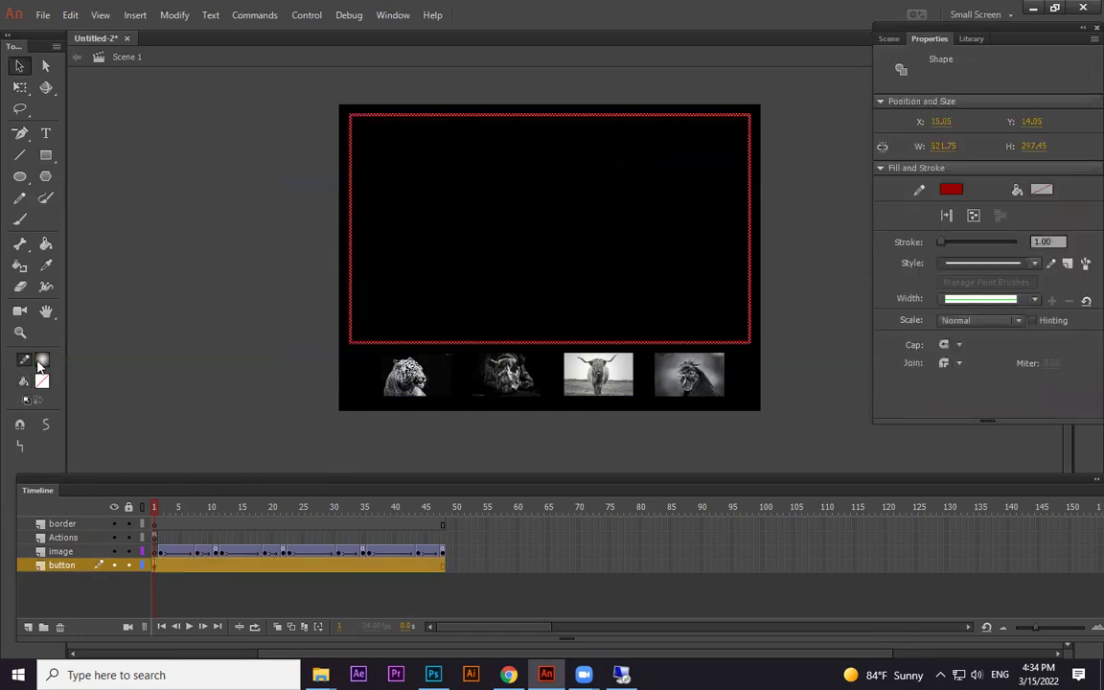
pyautogui.click(42, 360)
pyautogui.click(101, 537)
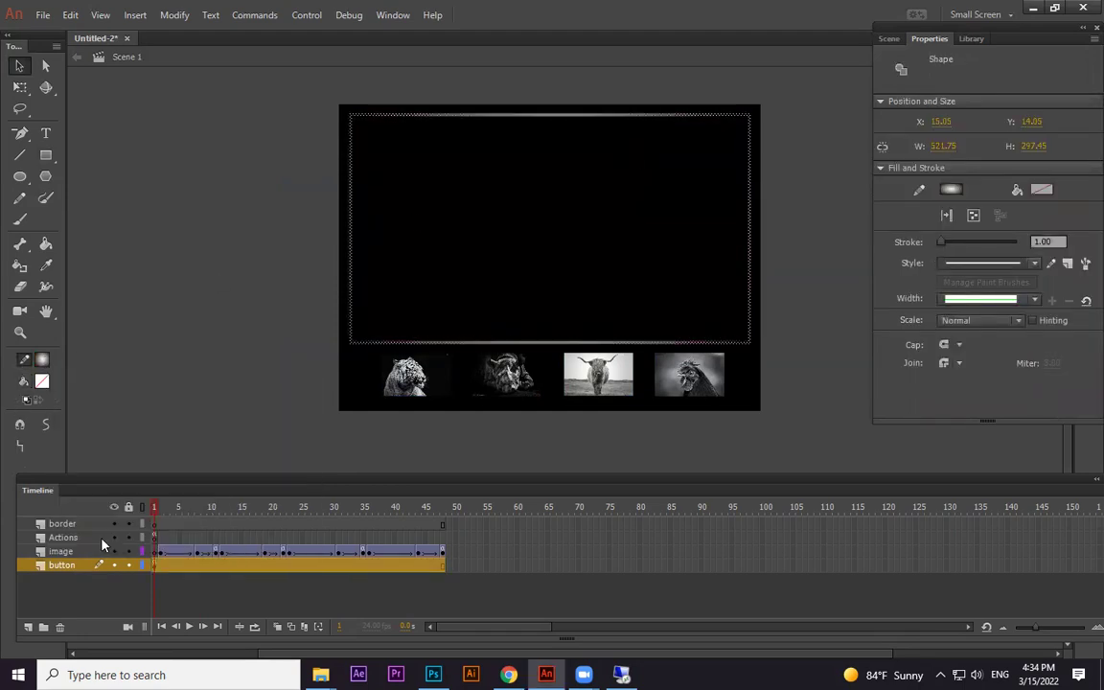
pyautogui.click(157, 303)
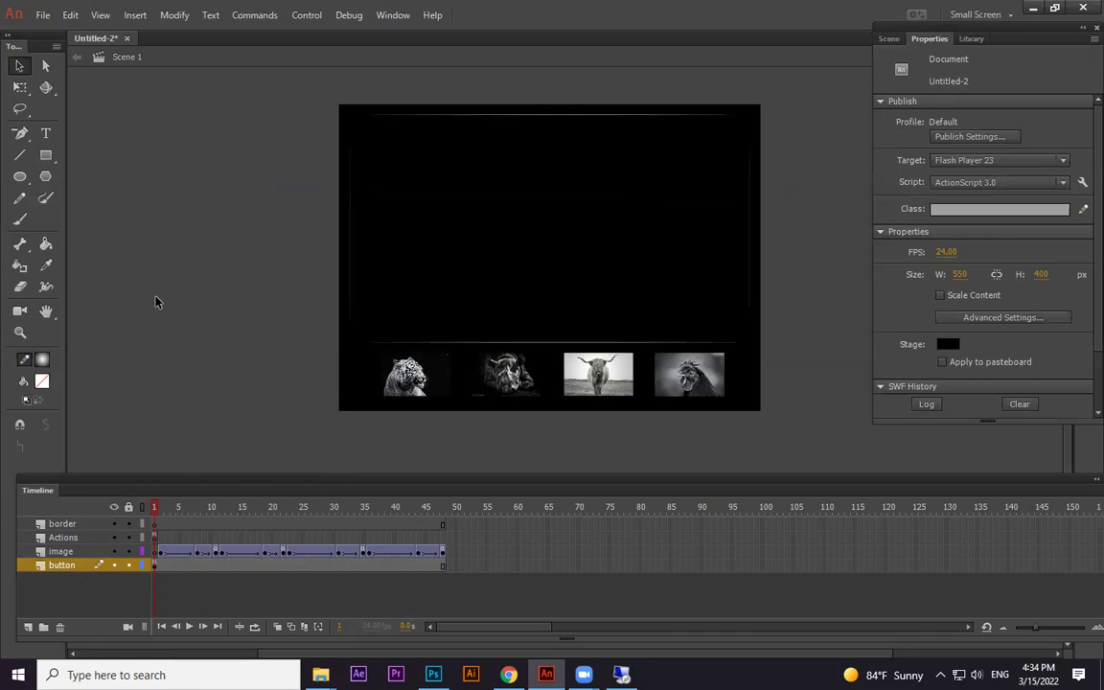
# Test the movie with the new border by playing each of the four thumbnails' animations, and close the preview.
pyautogui.hotkey('ctrl', 'Return')
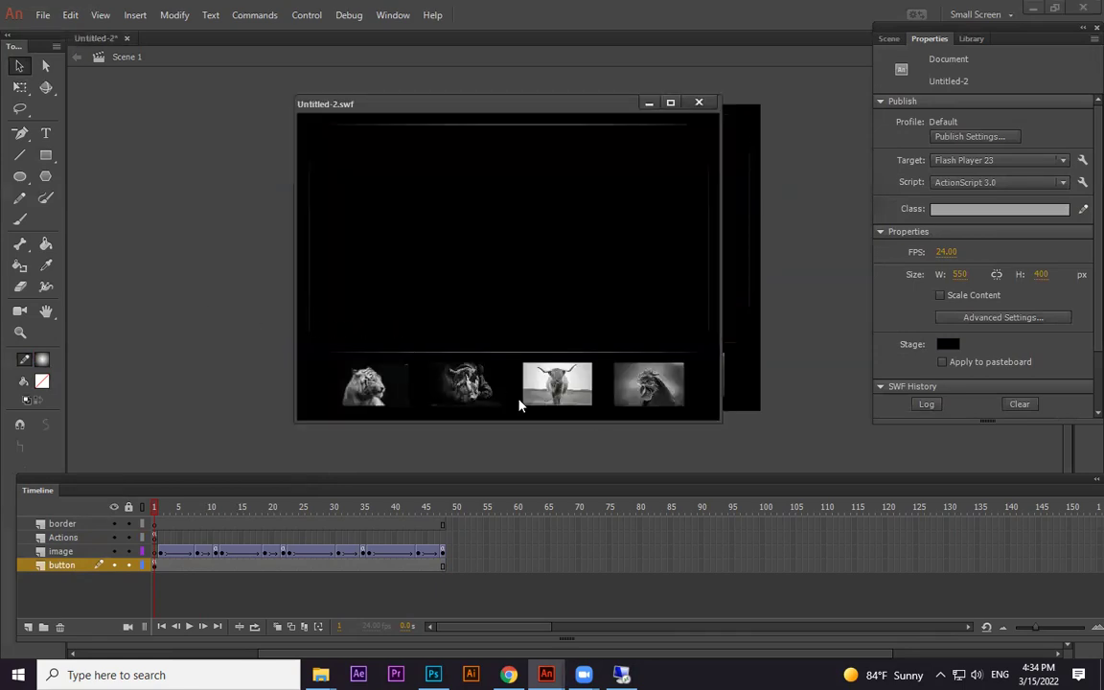
pyautogui.click(369, 390)
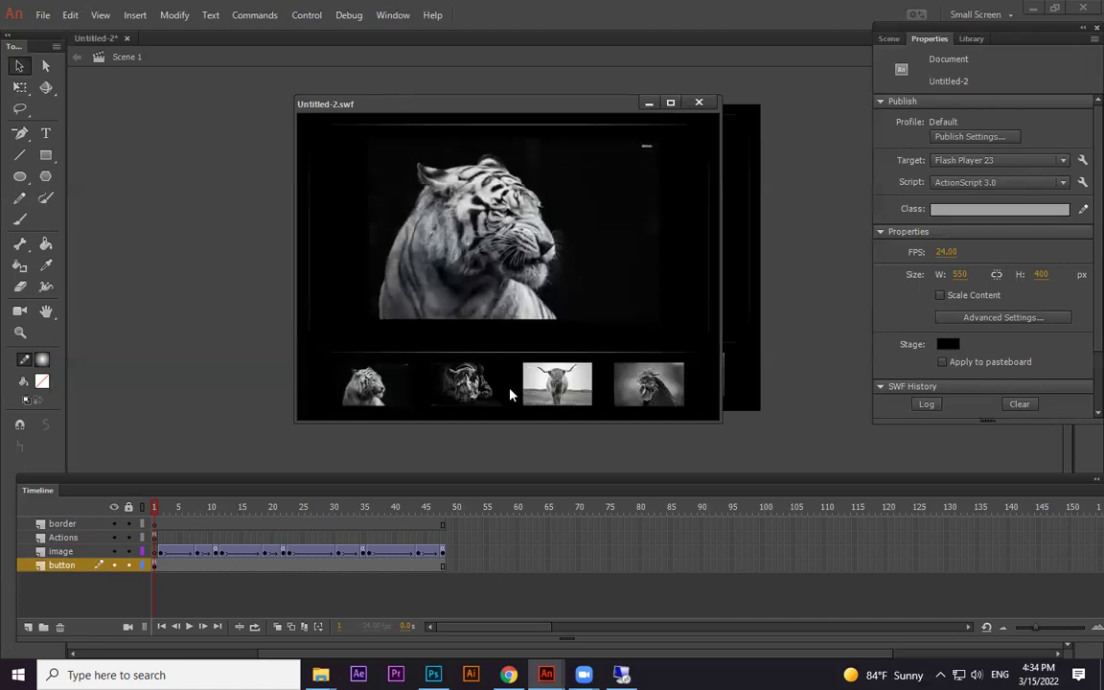
pyautogui.click(475, 388)
pyautogui.click(568, 387)
pyautogui.click(649, 398)
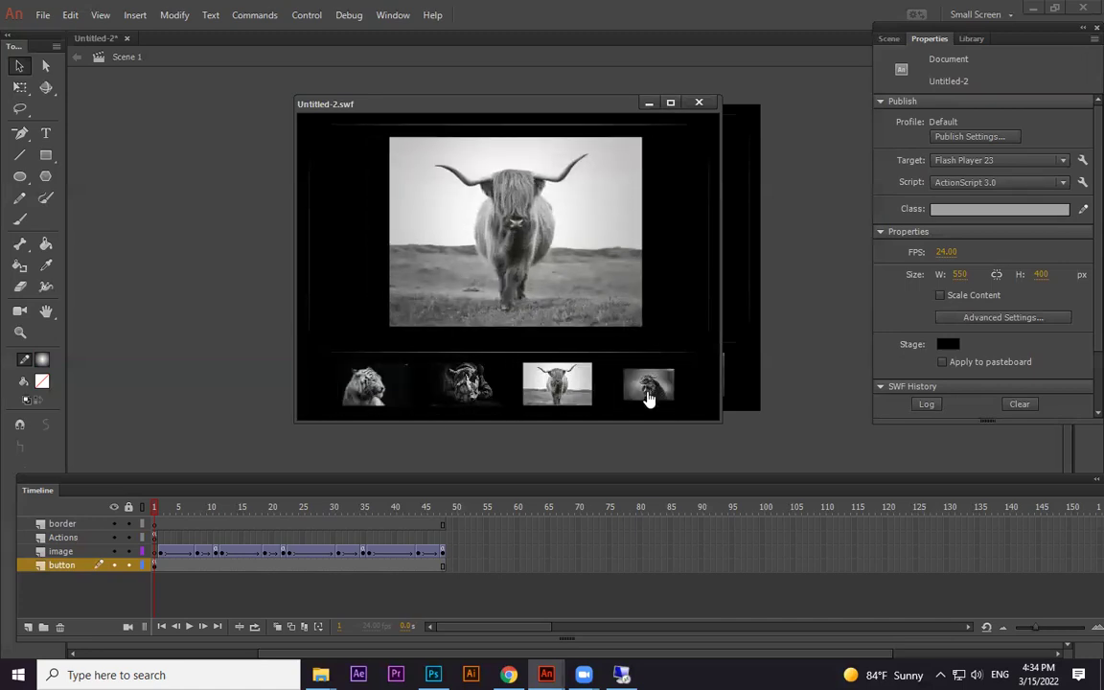
pyautogui.click(649, 399)
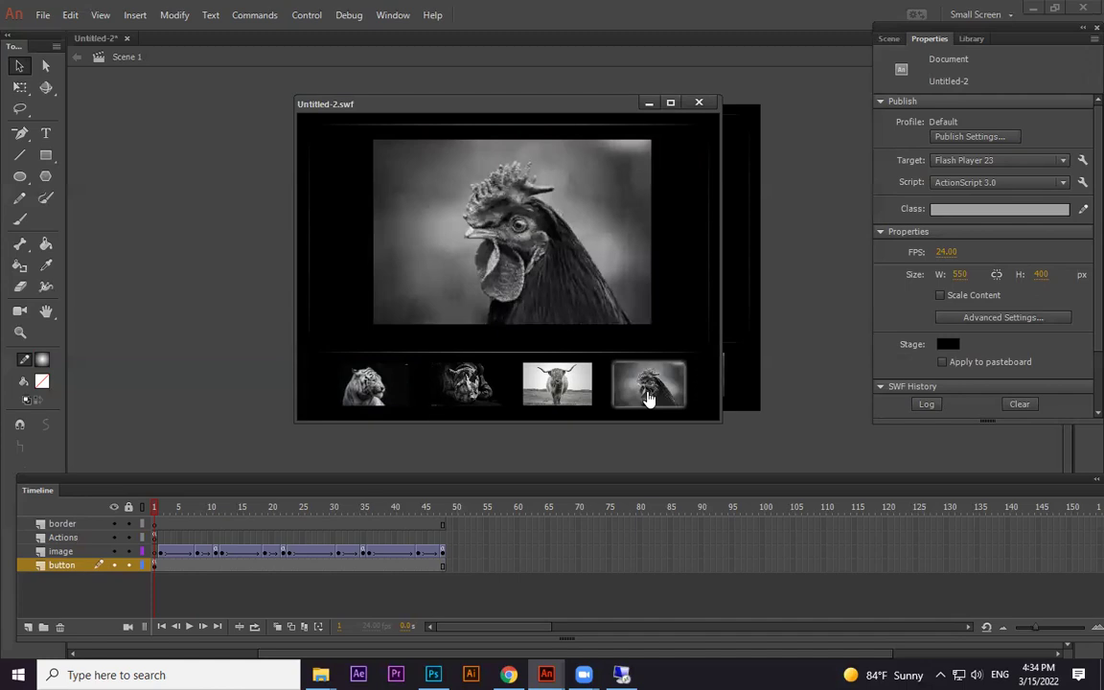
pyautogui.click(698, 103)
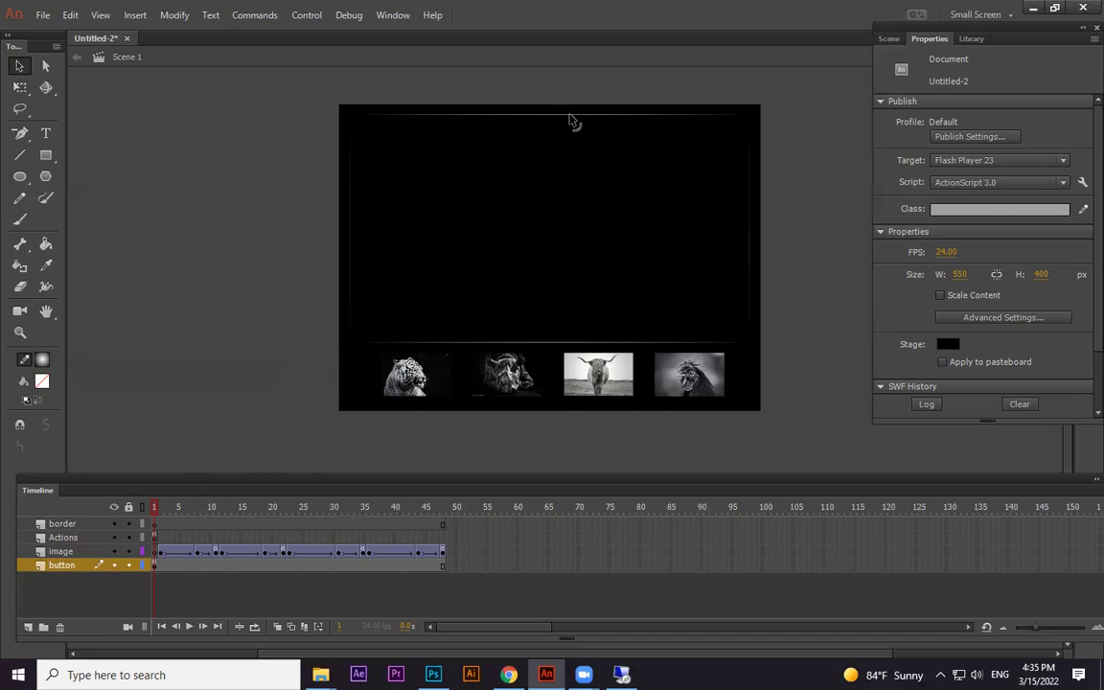
# Convert the gradient rectangle outline into a movie clip symbol named frame.
pyautogui.doubleClick(570, 116)
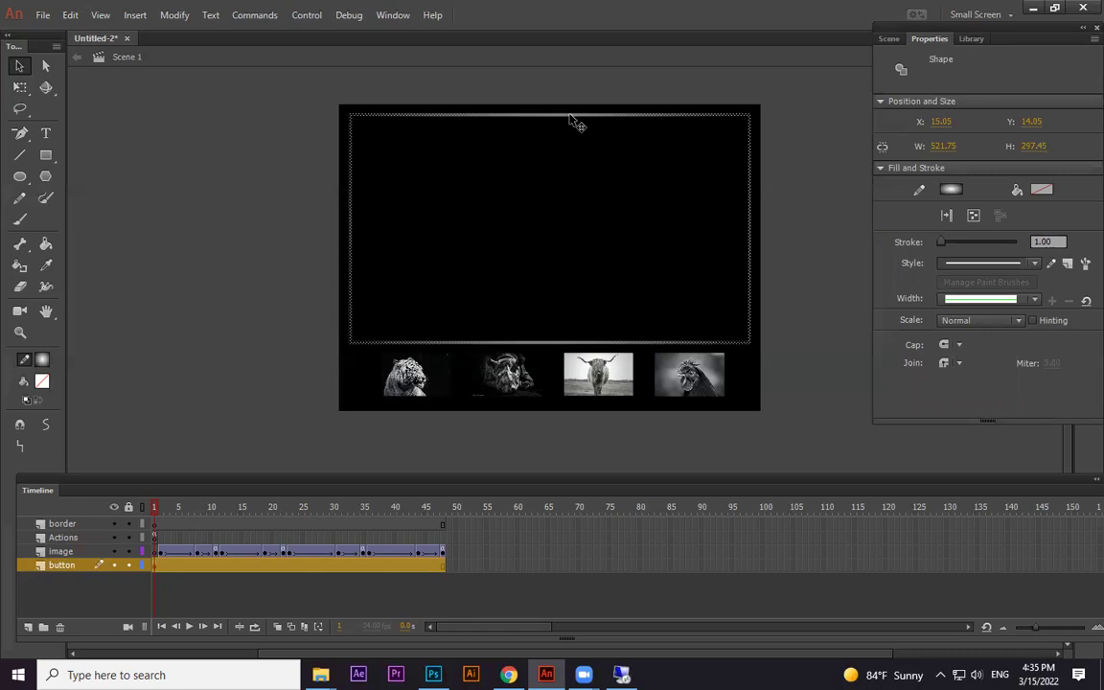
pyautogui.press('F8')
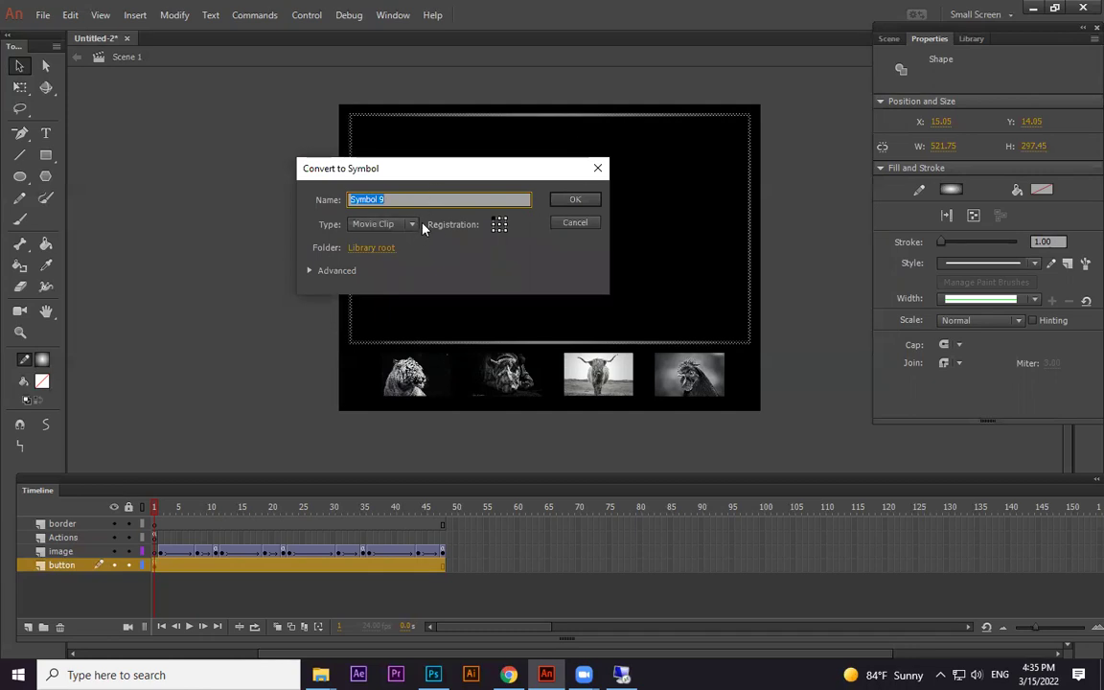
pyautogui.write('border')
pyautogui.doubleClick(388, 198)
pyautogui.write('frame')
pyautogui.click(574, 198)
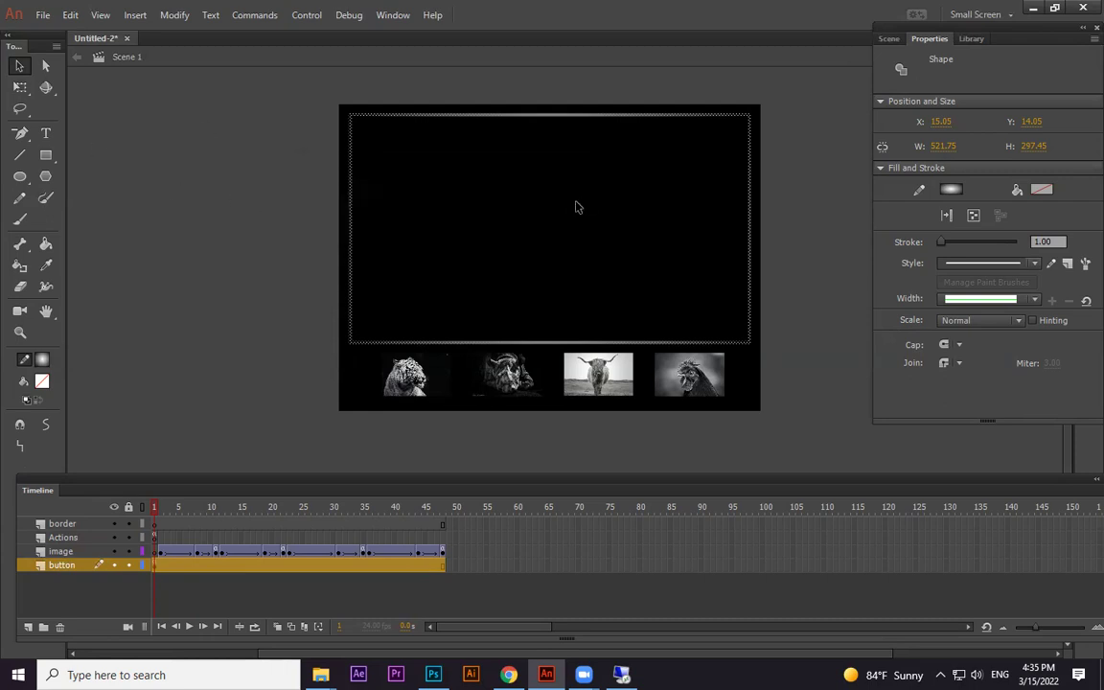
# Inside the frame symbol, extend the outline to a keyframe at frame 39 and create a shape tween across it.
pyautogui.doubleClick(549, 124)
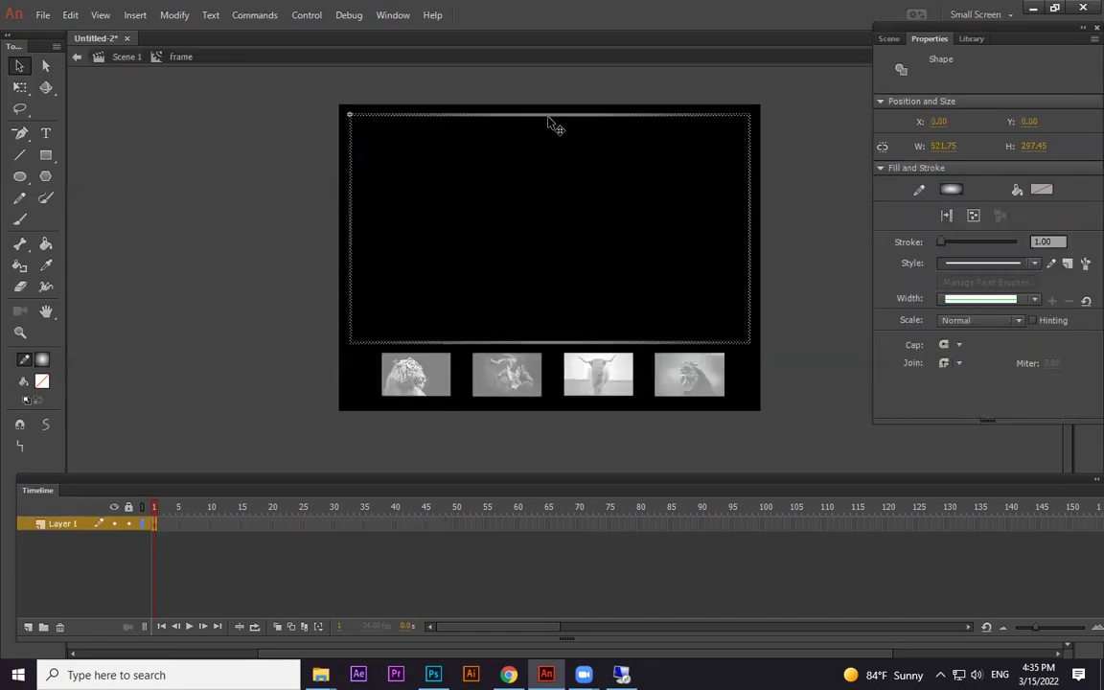
pyautogui.click(320, 523)
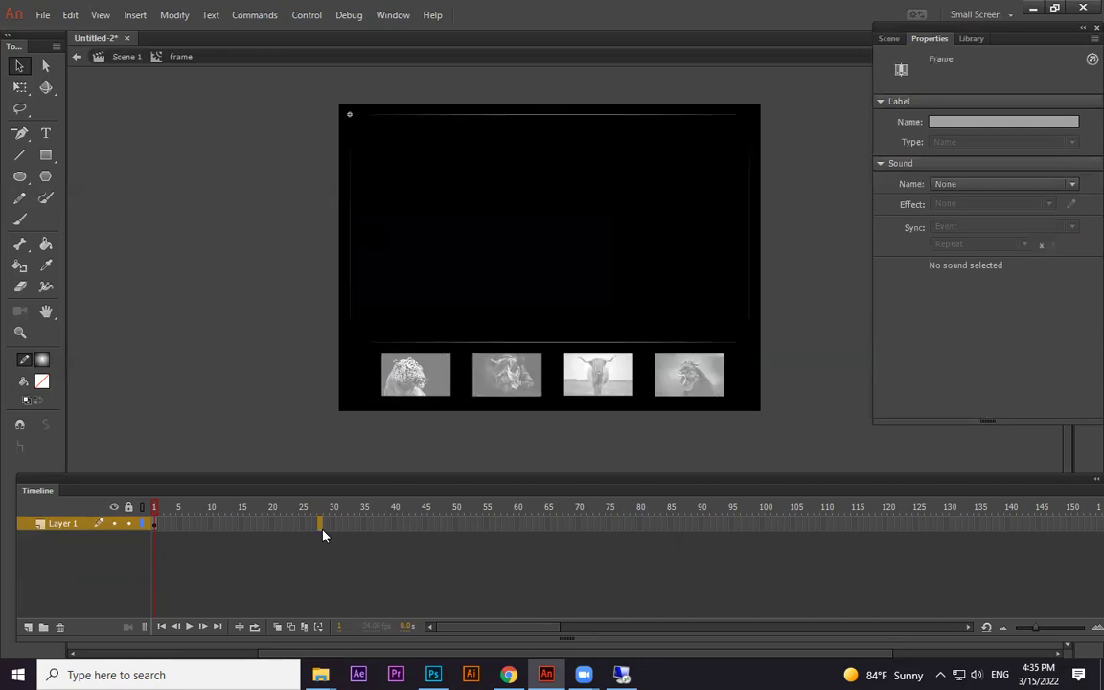
pyautogui.click(157, 524)
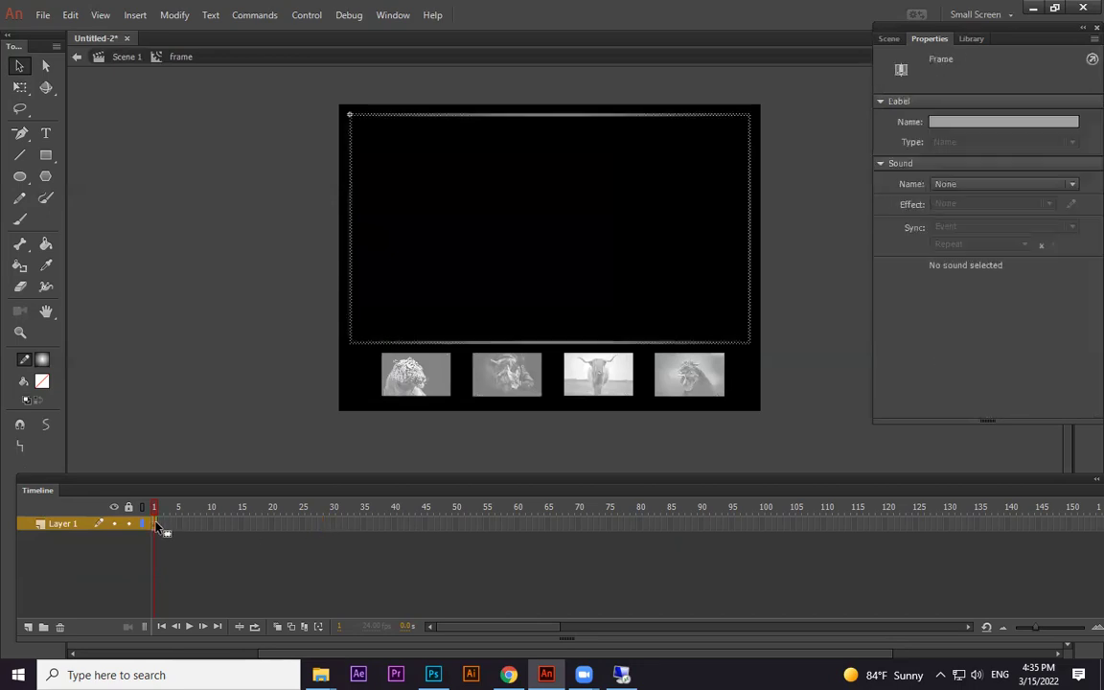
pyautogui.click(388, 524)
pyautogui.press('F5')
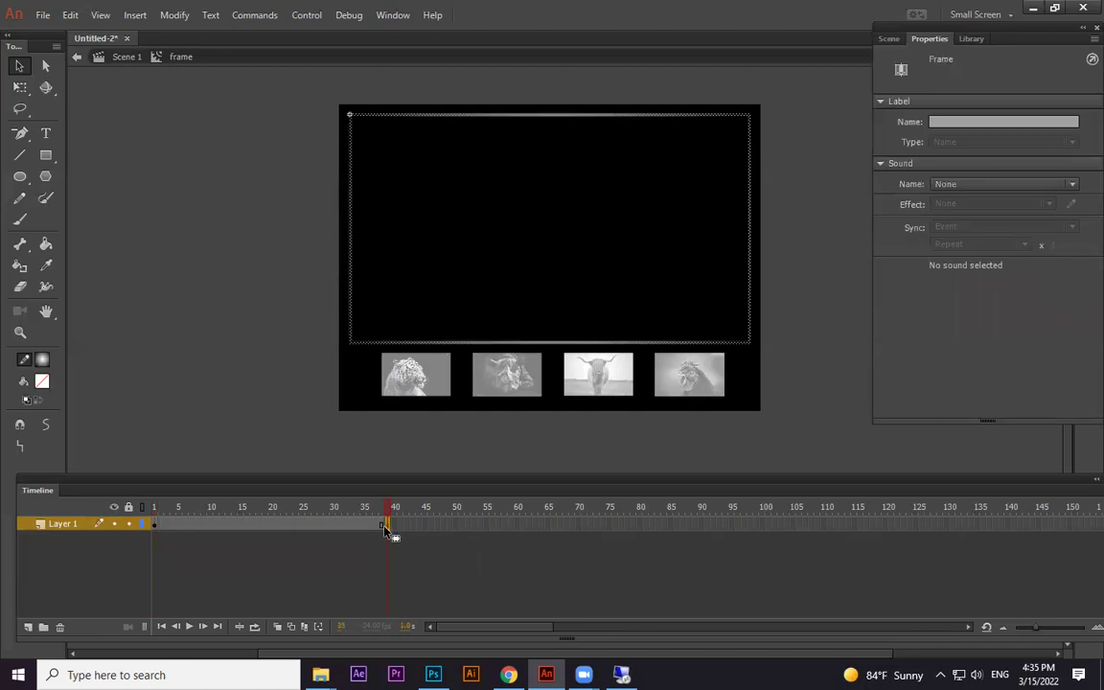
pyautogui.rightClick(361, 530)
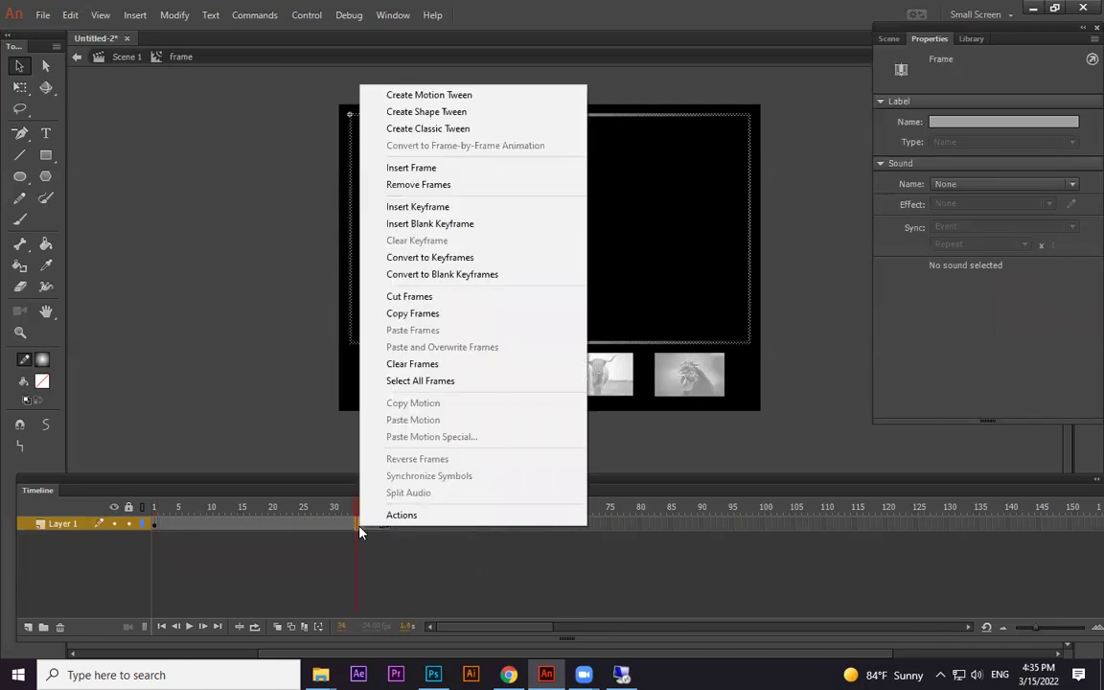
pyautogui.click(447, 113)
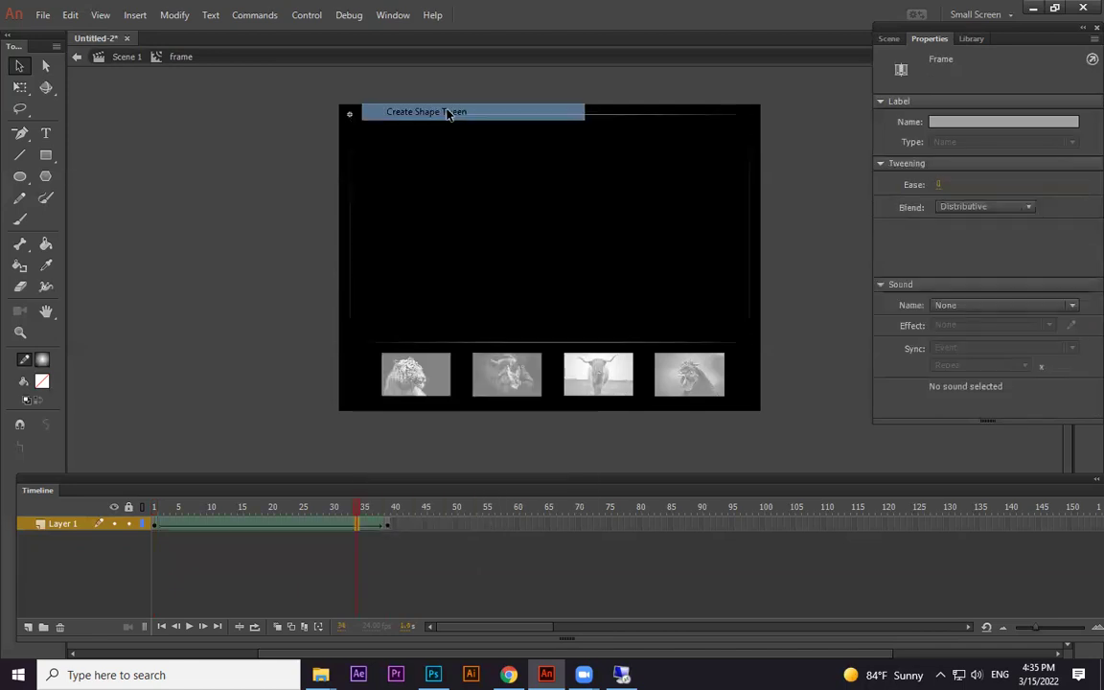
# Insert extra frames inside the shape tween until its end keyframe sits at frame 51.
pyautogui.click(347, 524)
pyautogui.press('F5')
pyautogui.press('F5')
pyautogui.press('F5')
pyautogui.press('F5')
pyautogui.press('F5')
pyautogui.press('F5')
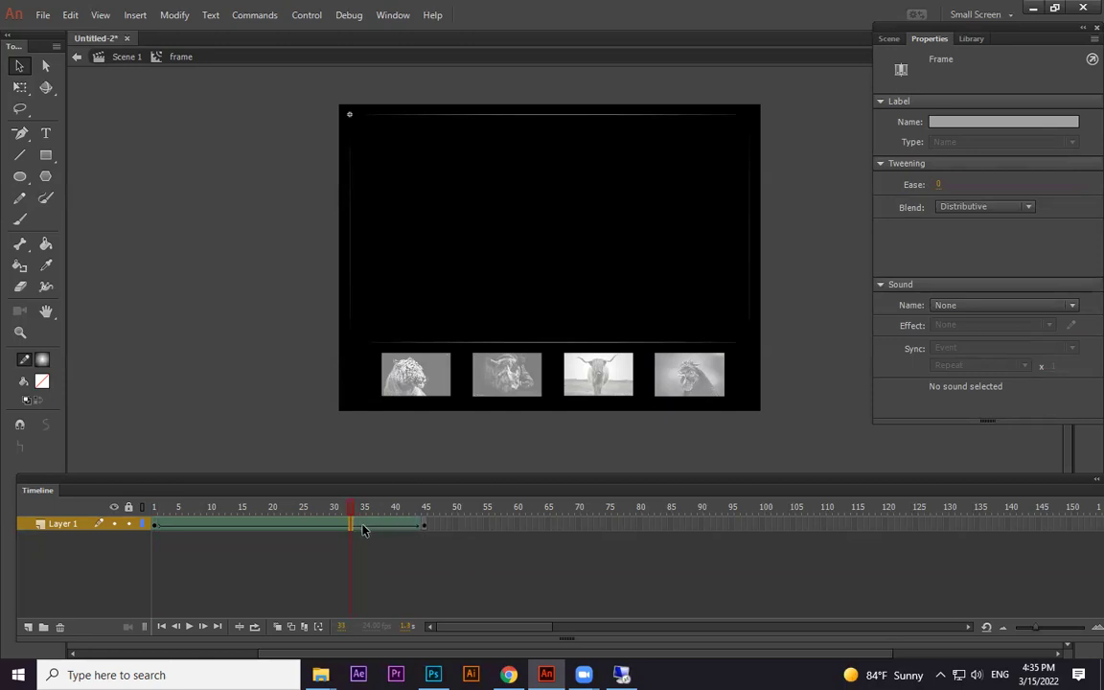
pyautogui.press('F5')
pyautogui.press('F5')
pyautogui.press('F5')
pyautogui.press('F5')
pyautogui.press('F5')
# At frame 12 of the tween, shift the outline's radial gradient centre upward with the Gradient Transform tool.
pyautogui.click(22, 88)
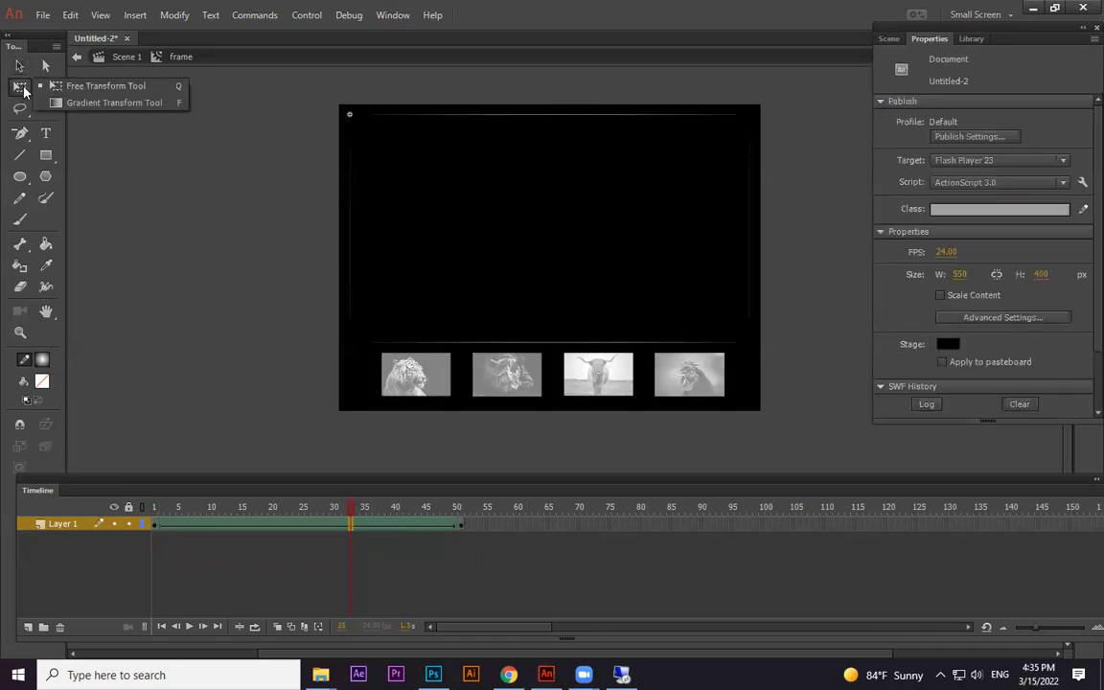
pyautogui.click(112, 103)
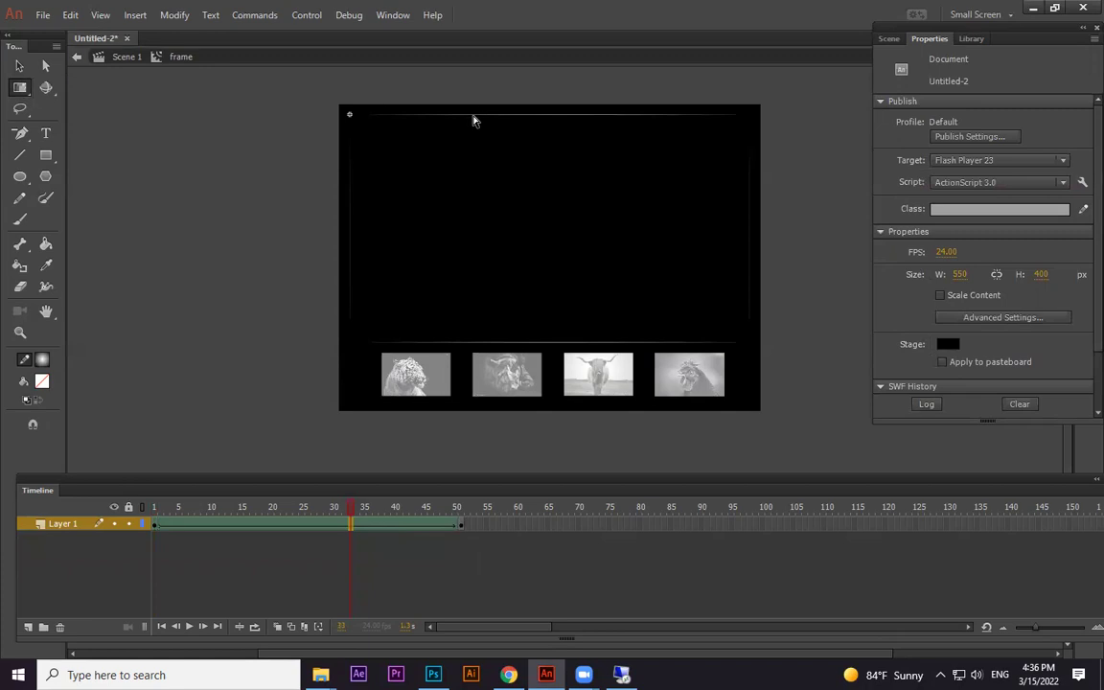
pyautogui.click(154, 524)
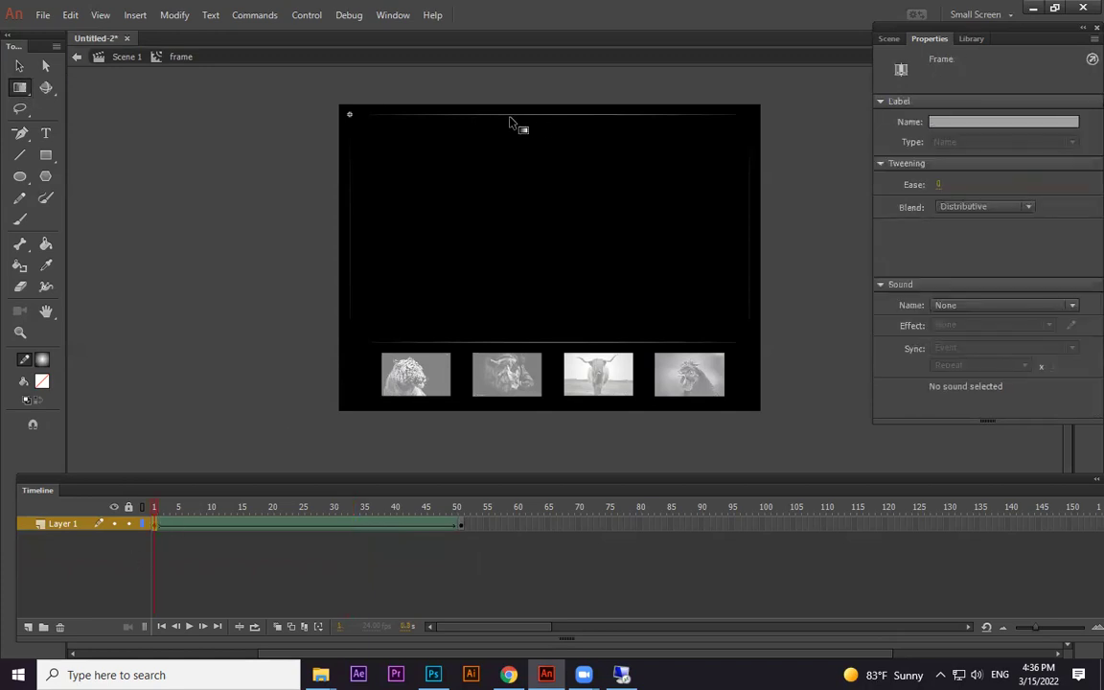
pyautogui.click(498, 120)
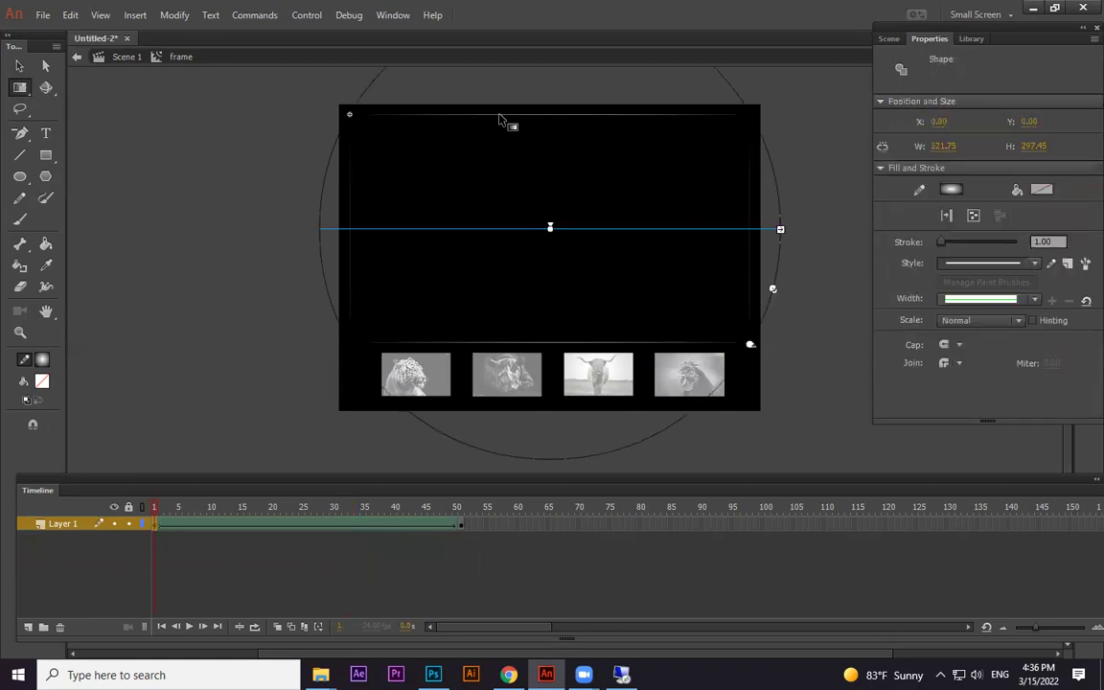
pyautogui.click(222, 524)
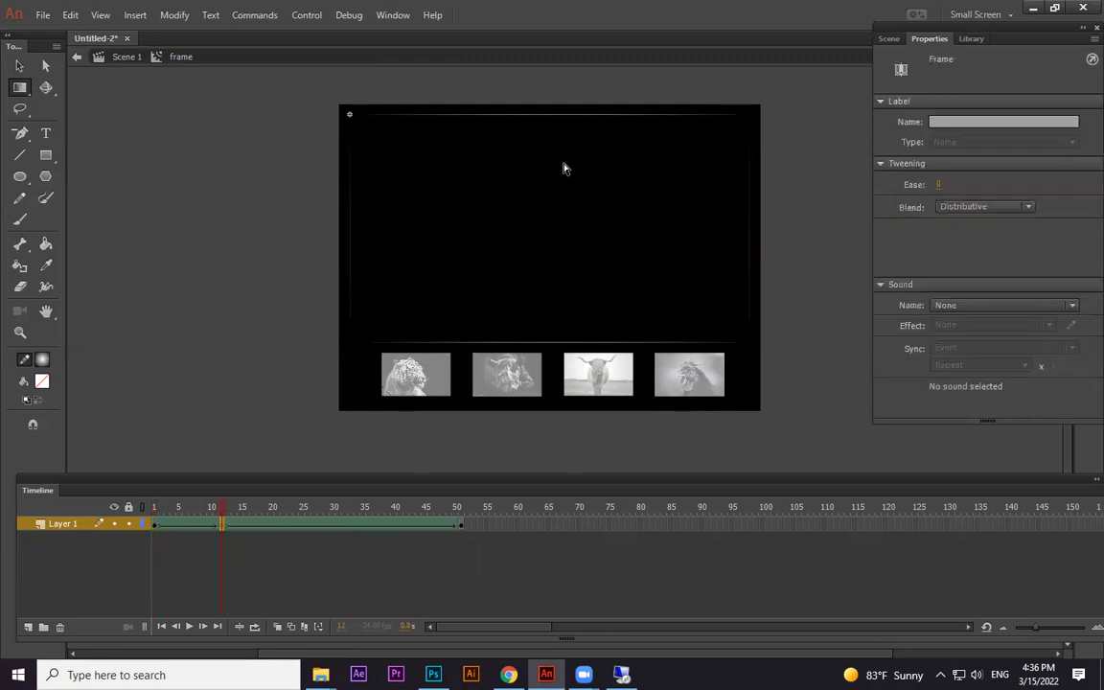
pyautogui.click(545, 121)
pyautogui.moveTo(560, 224); pyautogui.dragTo(560, 152)
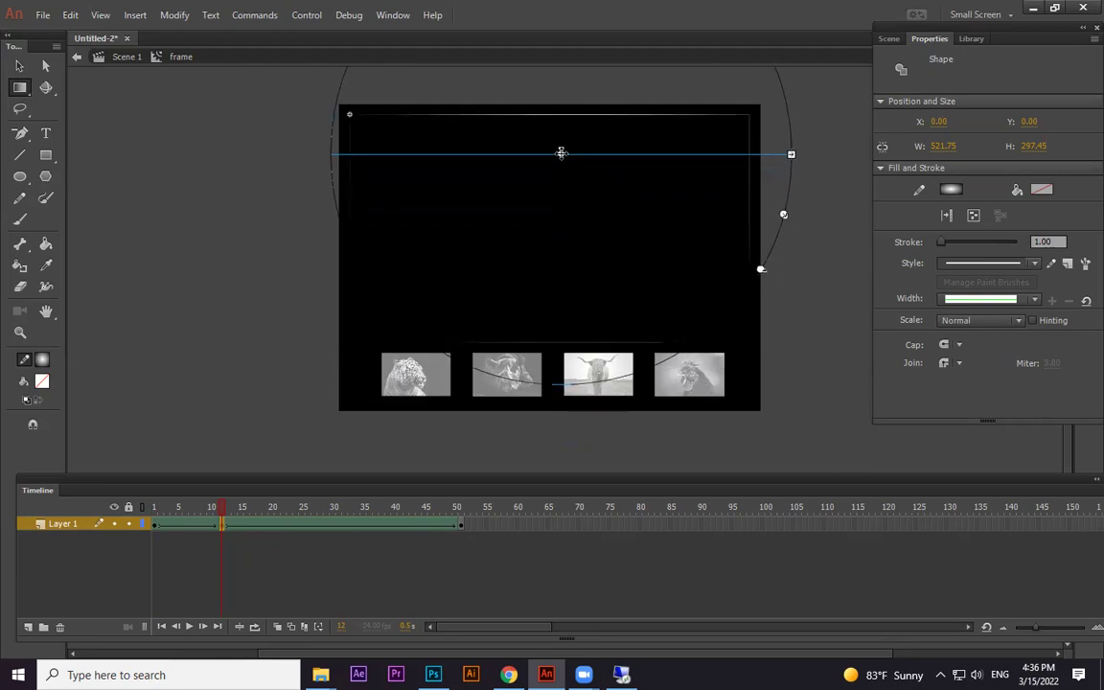
# Move the outline's gradient centre down and left at frame 24, and back up and slightly right at frame 38.
pyautogui.click(302, 524)
pyautogui.click(608, 115)
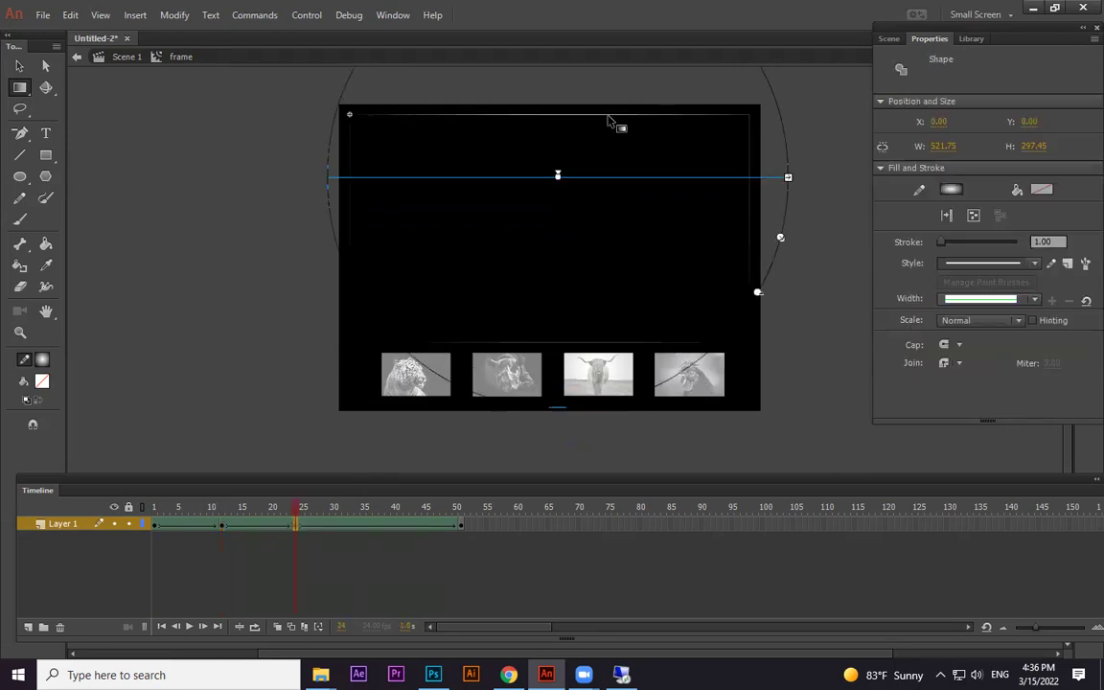
pyautogui.moveTo(557, 178); pyautogui.dragTo(511, 248)
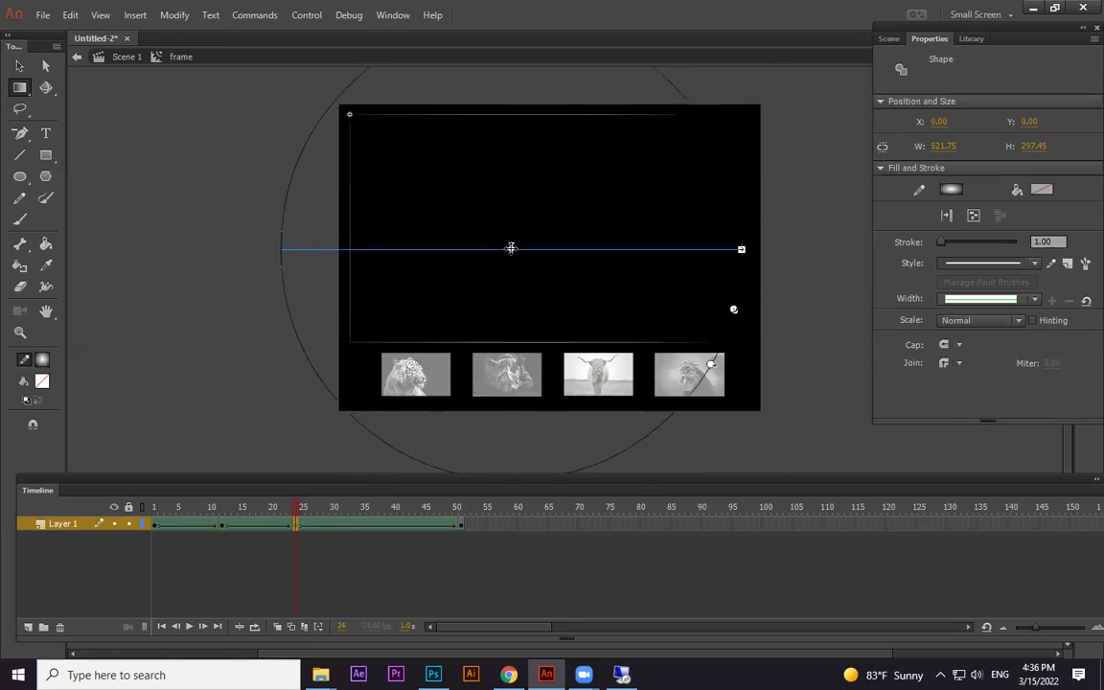
pyautogui.click(383, 524)
pyautogui.click(461, 302)
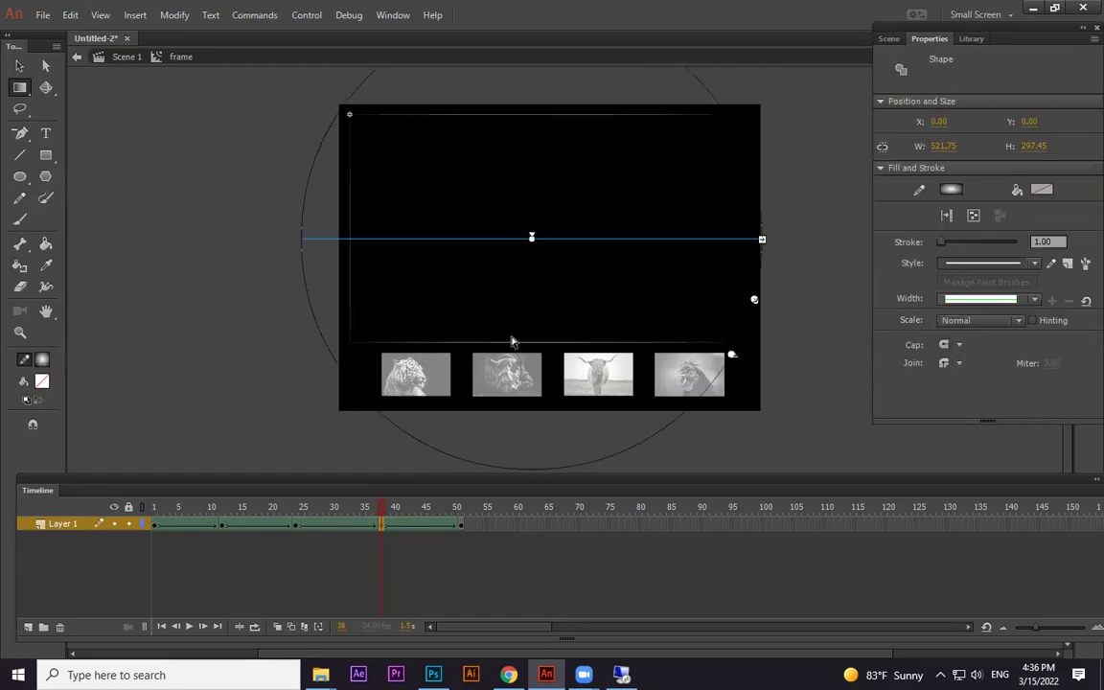
pyautogui.moveTo(541, 244); pyautogui.dragTo(551, 183)
pyautogui.click(435, 525)
pyautogui.moveTo(422, 506); pyautogui.dragTo(57, 461)
# Test the movie with the animated border by playing all four thumbnails' animations repeatedly, and close the preview.
pyautogui.hotkey('ctrl', 'Return')
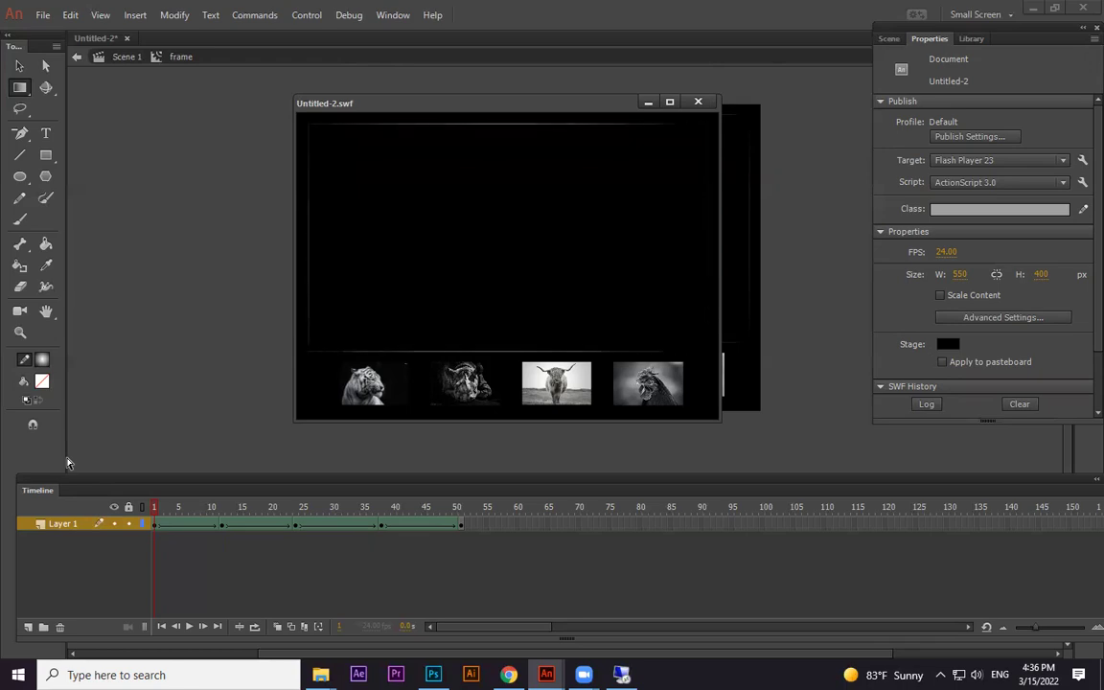
pyautogui.click(364, 383)
pyautogui.click(460, 392)
pyautogui.click(556, 389)
pyautogui.click(658, 390)
pyautogui.click(558, 390)
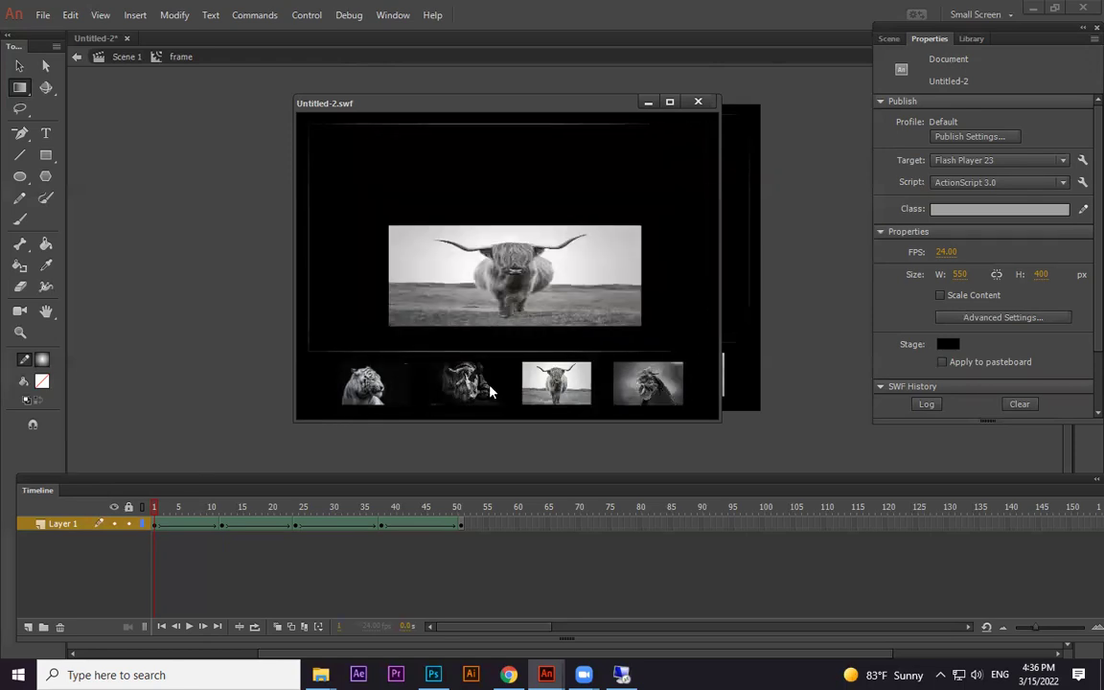
pyautogui.click(383, 387)
pyautogui.click(467, 389)
pyautogui.click(558, 392)
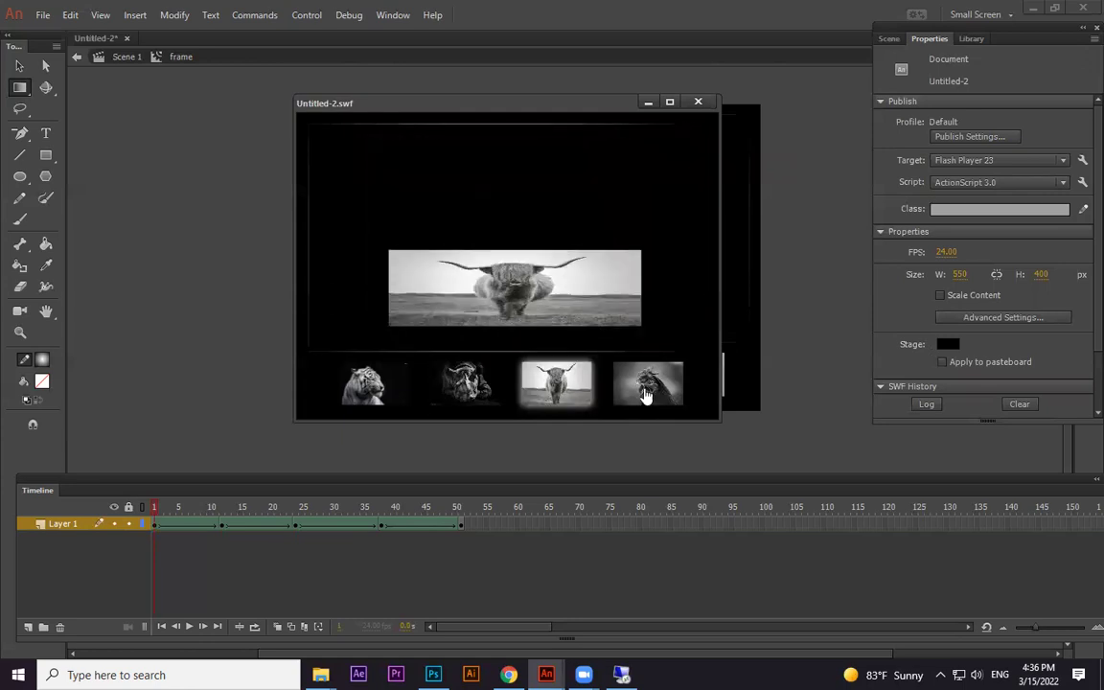
pyautogui.click(647, 392)
pyautogui.click(474, 384)
pyautogui.click(390, 392)
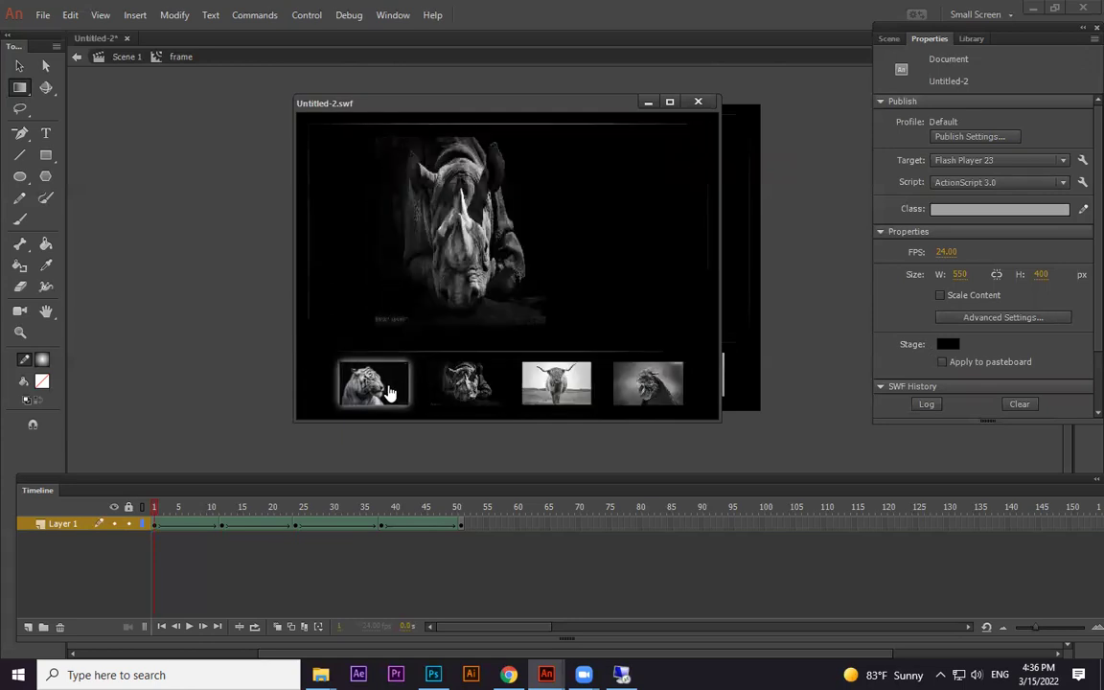
pyautogui.click(698, 102)
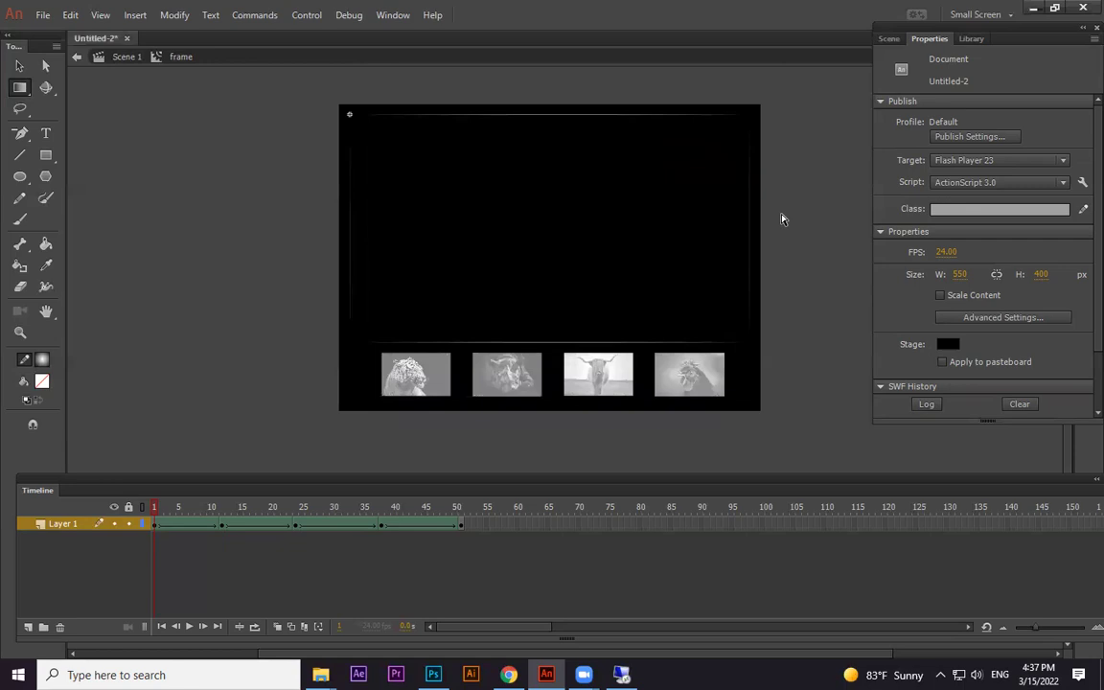
# Return to the main timeline, add a second scene, and place it before Scene 1 in the scene order.
pyautogui.click(117, 56)
pyautogui.click(221, 256)
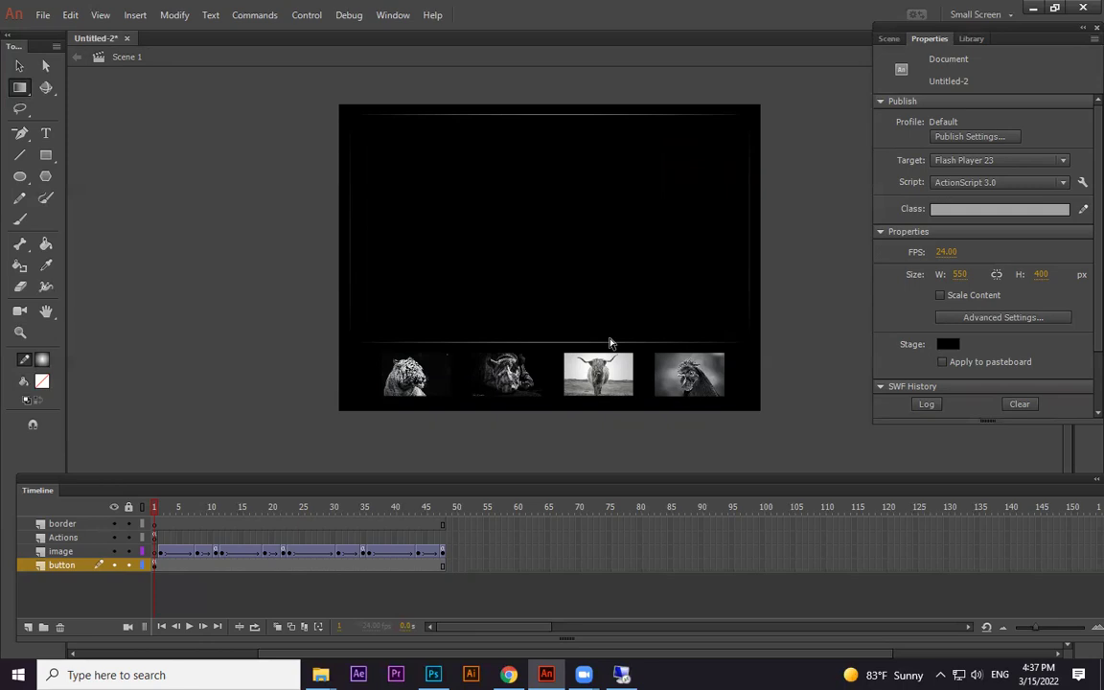
pyautogui.click(391, 16)
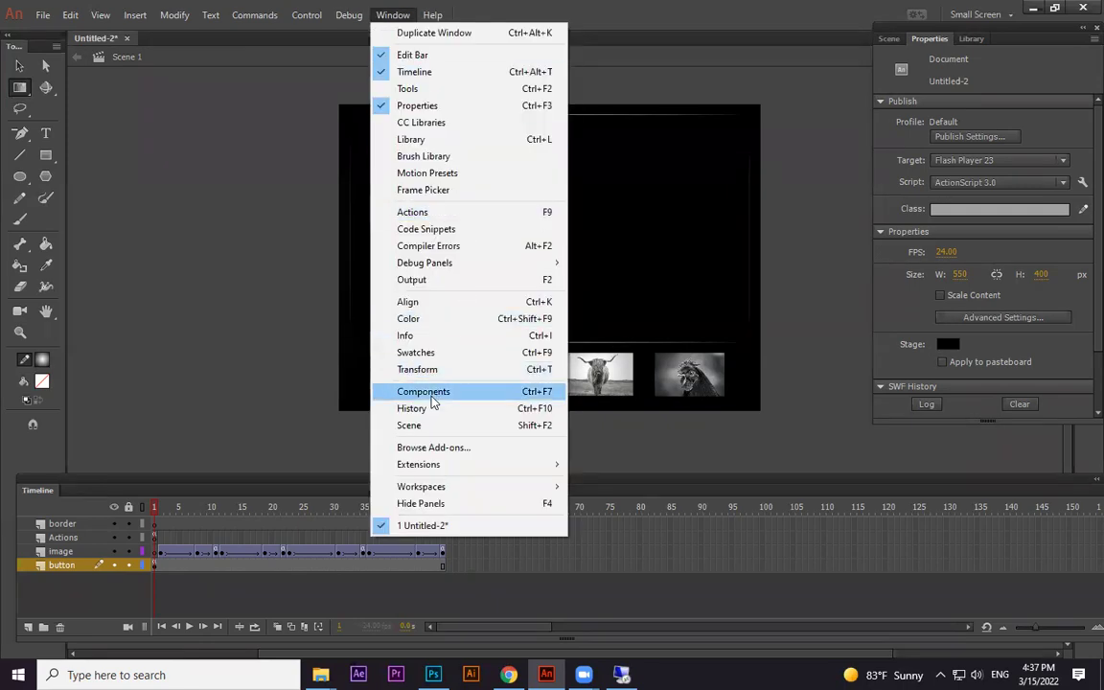
pyautogui.click(422, 426)
pyautogui.moveTo(954, 41); pyautogui.dragTo(865, 94)
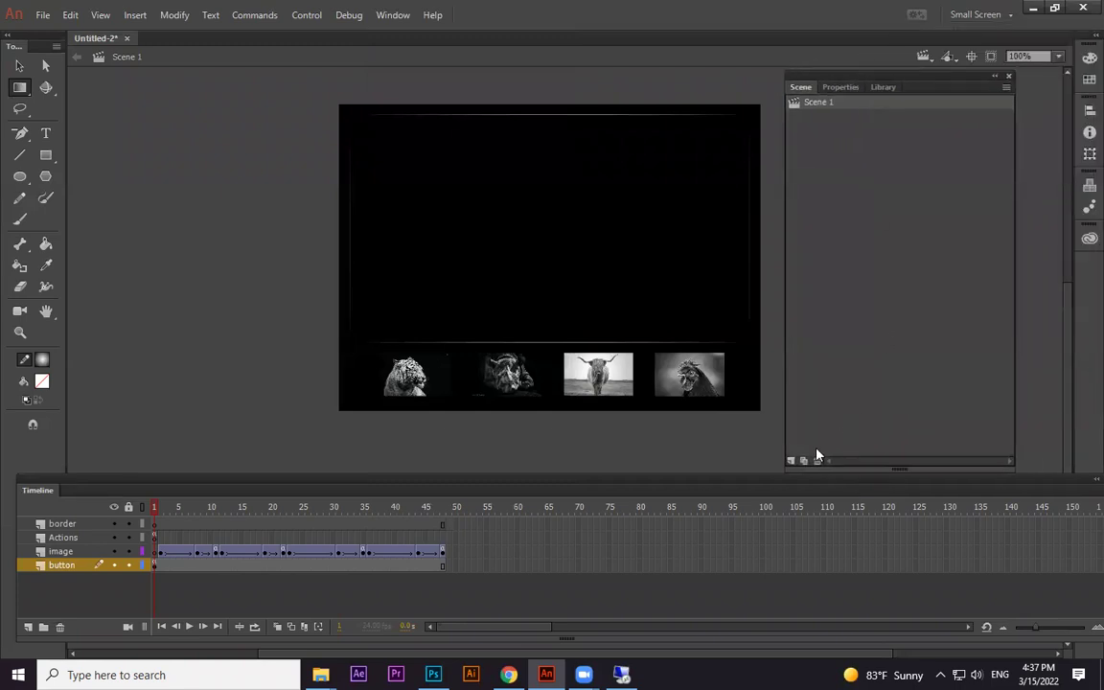
pyautogui.click(792, 462)
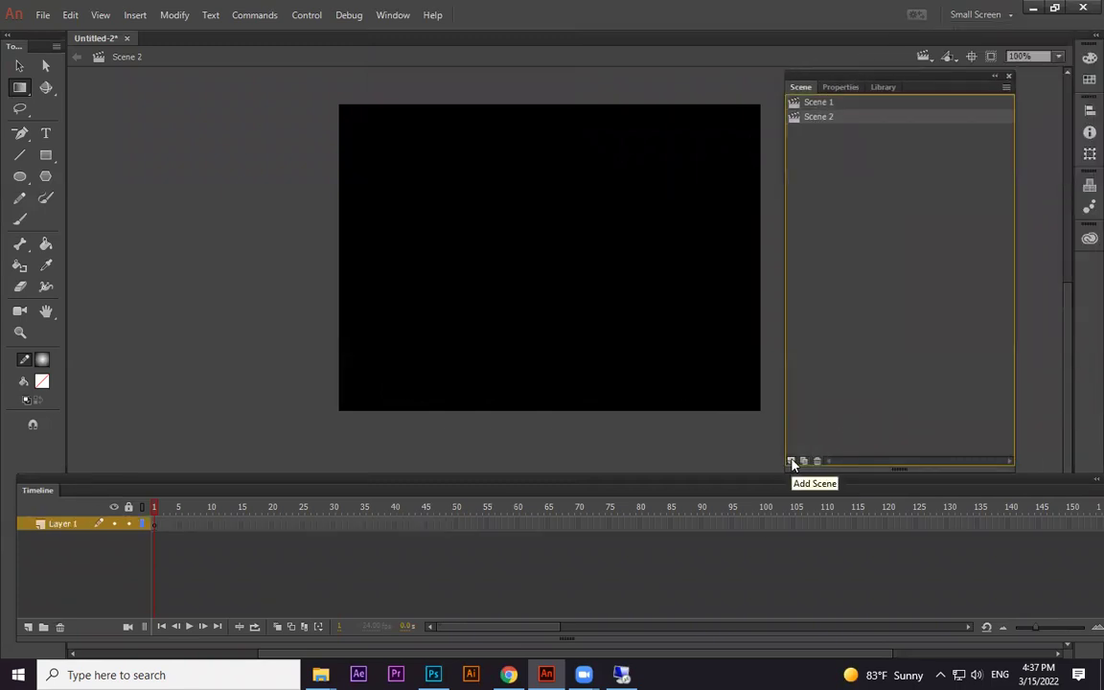
pyautogui.click(816, 108)
pyautogui.moveTo(813, 105); pyautogui.dragTo(817, 158)
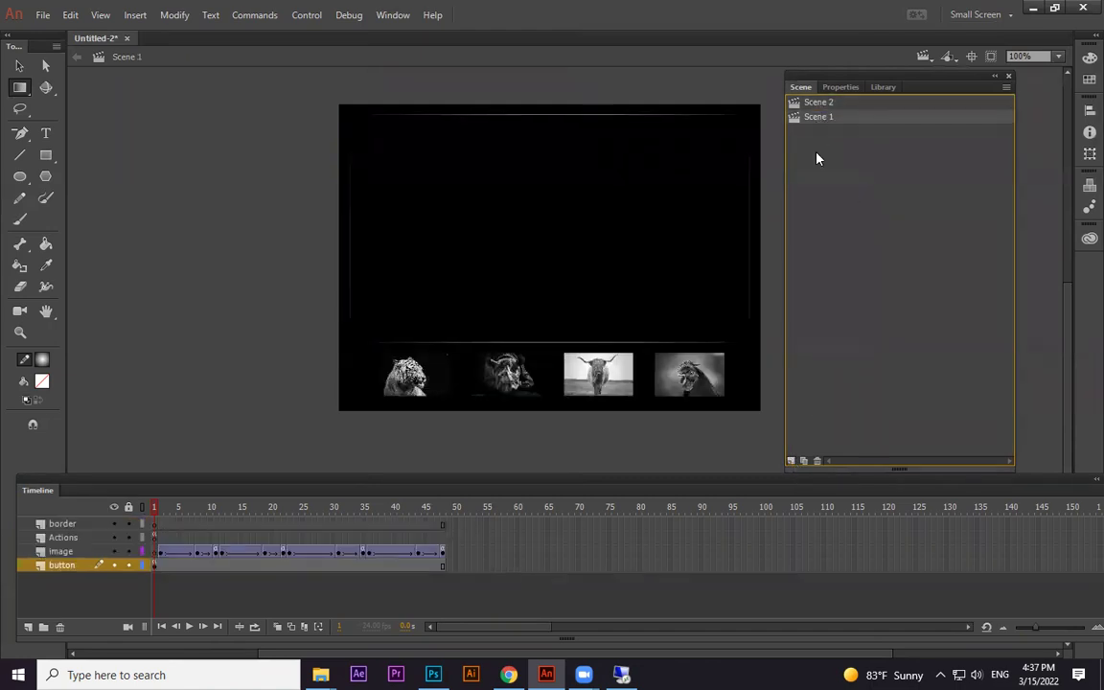
# Add the text "PORFOLIO DEMO" near the middle of Scene 2's stage.
pyautogui.click(818, 105)
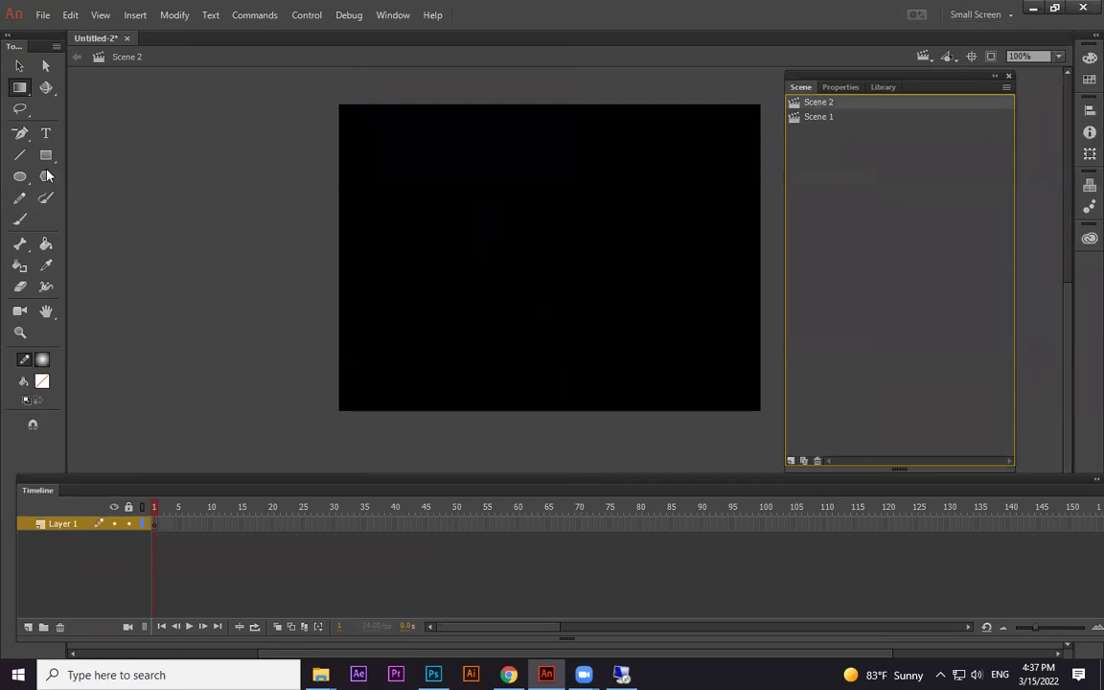
pyautogui.click(45, 133)
pyautogui.moveTo(511, 243); pyautogui.dragTo(451, 246)
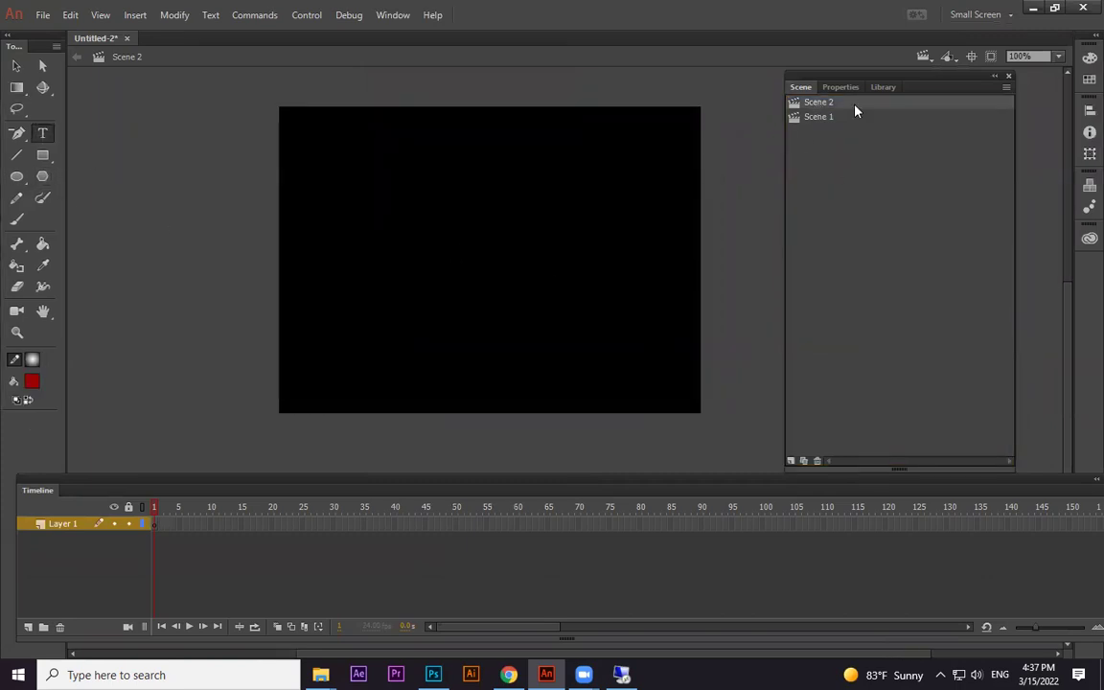
pyautogui.click(402, 256)
pyautogui.write('POR')
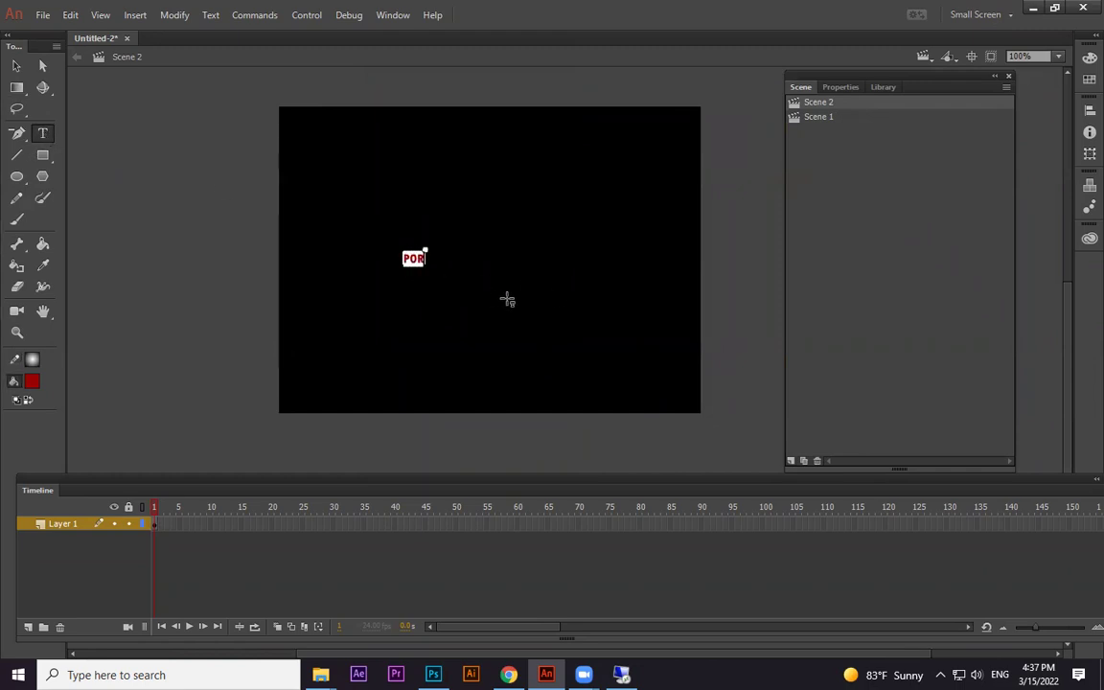
pyautogui.write('FOLIO DEMO')
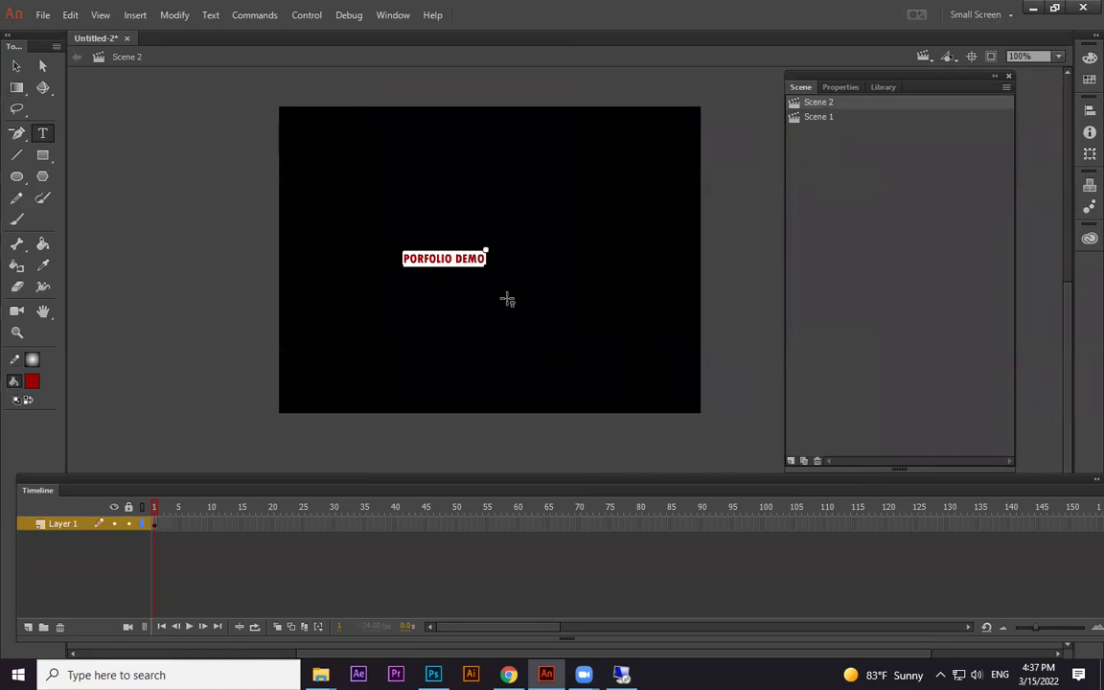
# Move the "PORFOLIO DEMO" text right toward the stage centre and set its colour to white.
pyautogui.click(16, 66)
pyautogui.moveTo(445, 257); pyautogui.dragTo(476, 258)
pyautogui.doubleClick(487, 265)
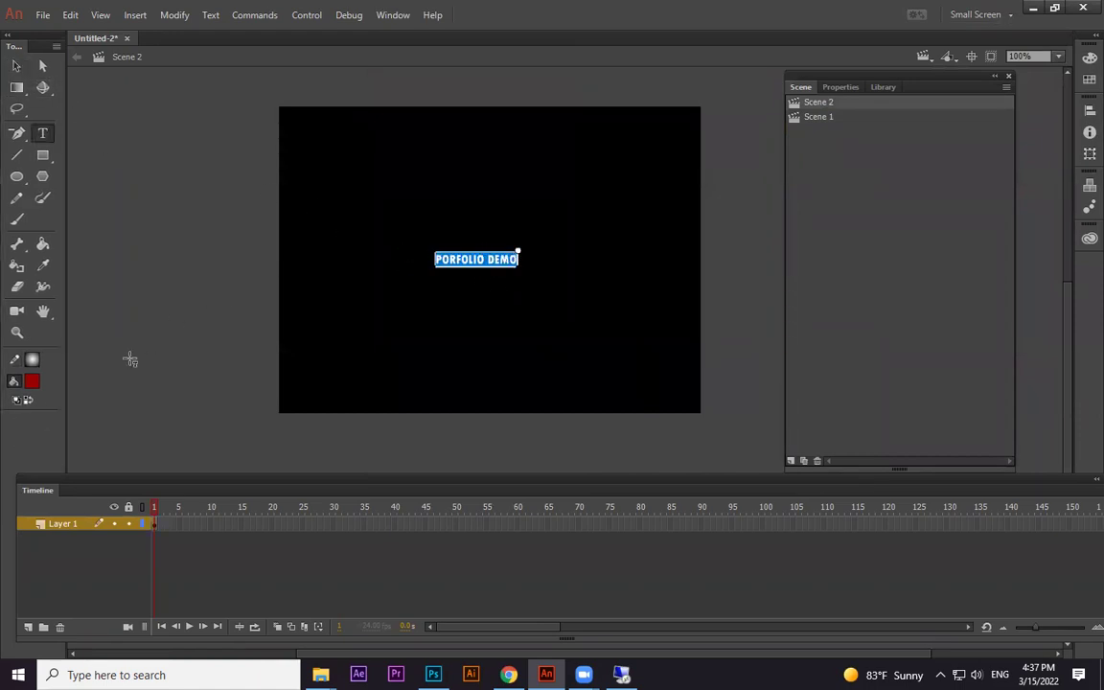
pyautogui.click(32, 380)
pyautogui.click(89, 479)
pyautogui.click(16, 64)
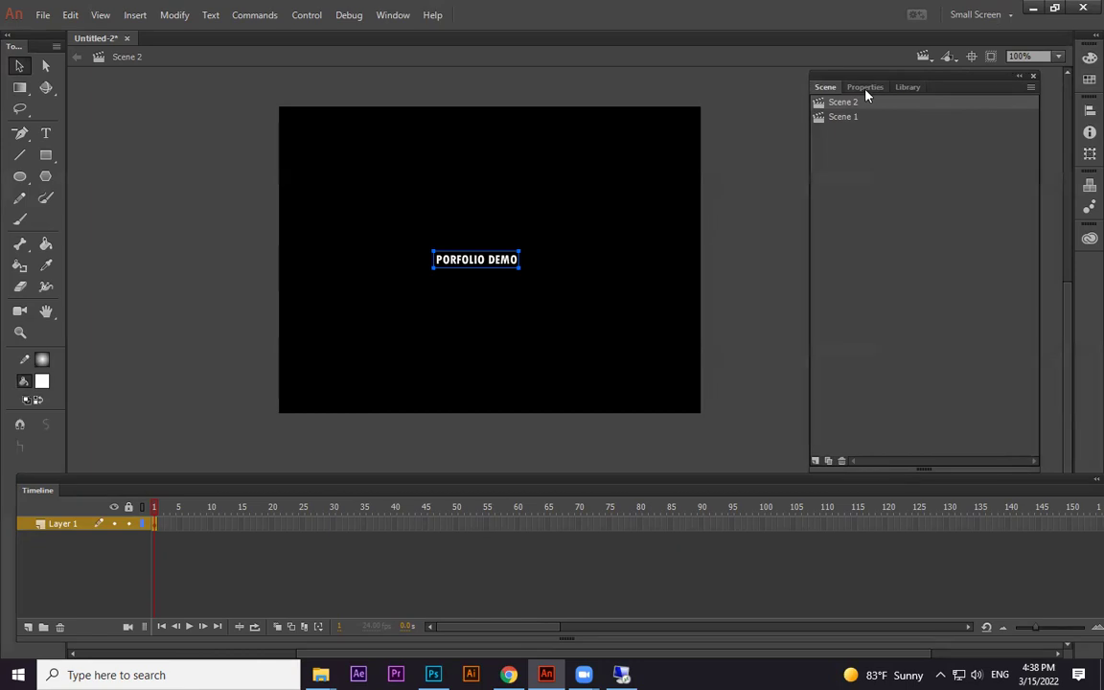
# Change the font of the "PORFOLIO DEMO" text to _typewriter.
pyautogui.click(865, 88)
pyautogui.doubleClick(494, 267)
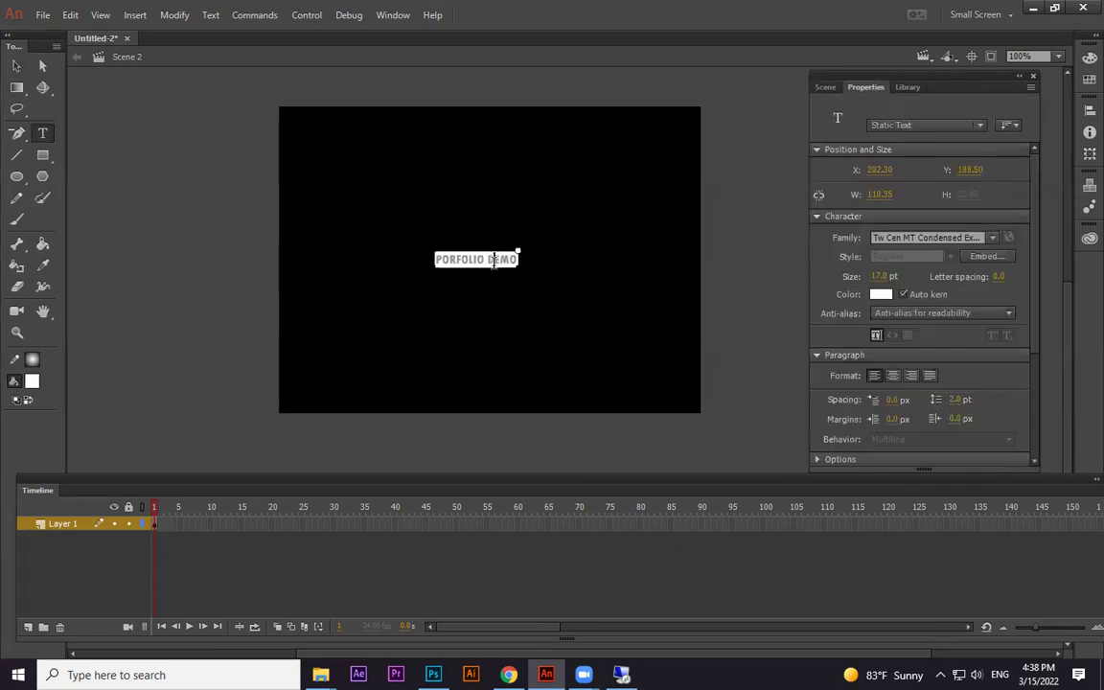
pyautogui.click(991, 239)
pyautogui.scroll(-1, 963, 473)
pyautogui.scroll(-3, 963, 473)
pyautogui.moveTo(1080, 601); pyautogui.dragTo(1081, 267)
pyautogui.scroll(10, 1081, 272)
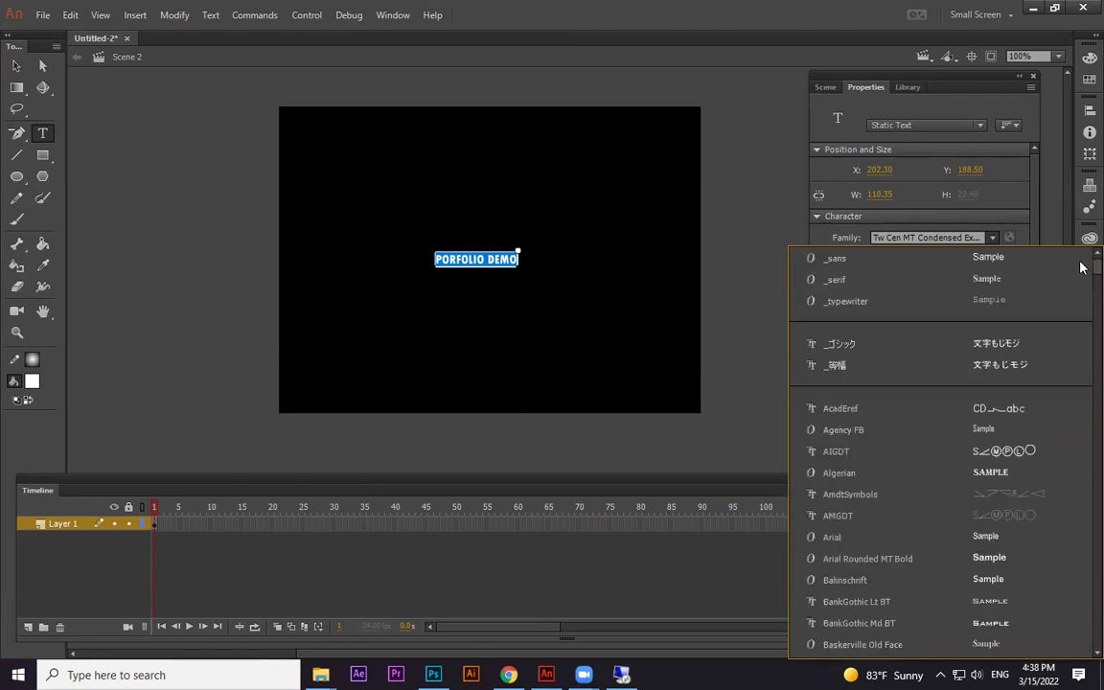
pyautogui.click(985, 305)
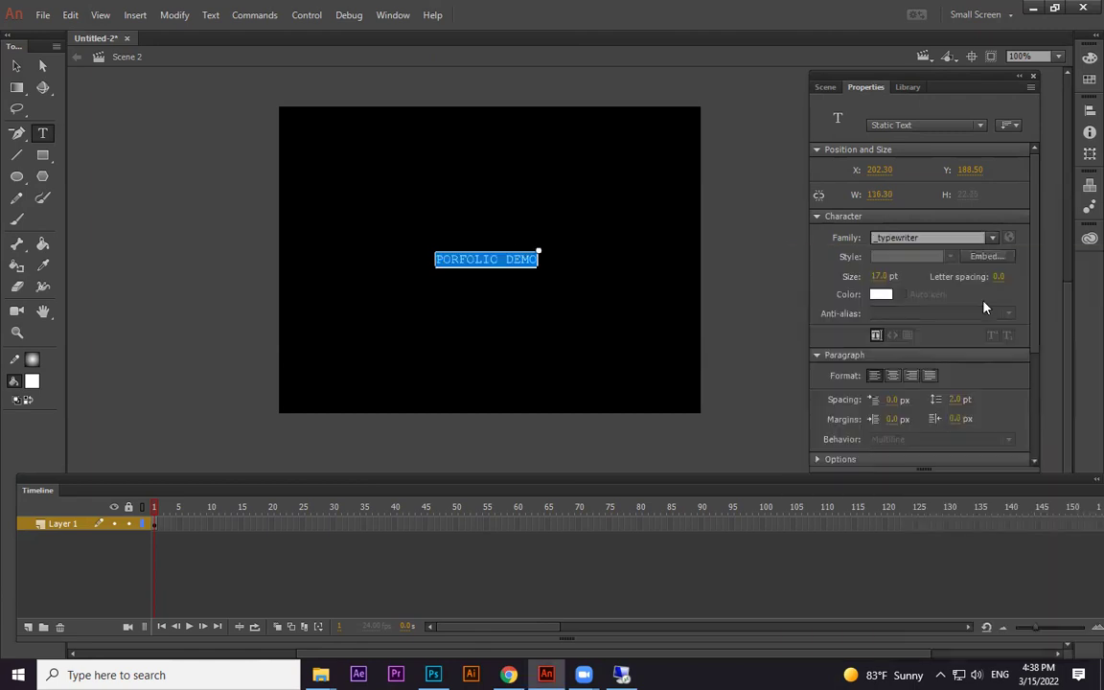
pyautogui.click(16, 65)
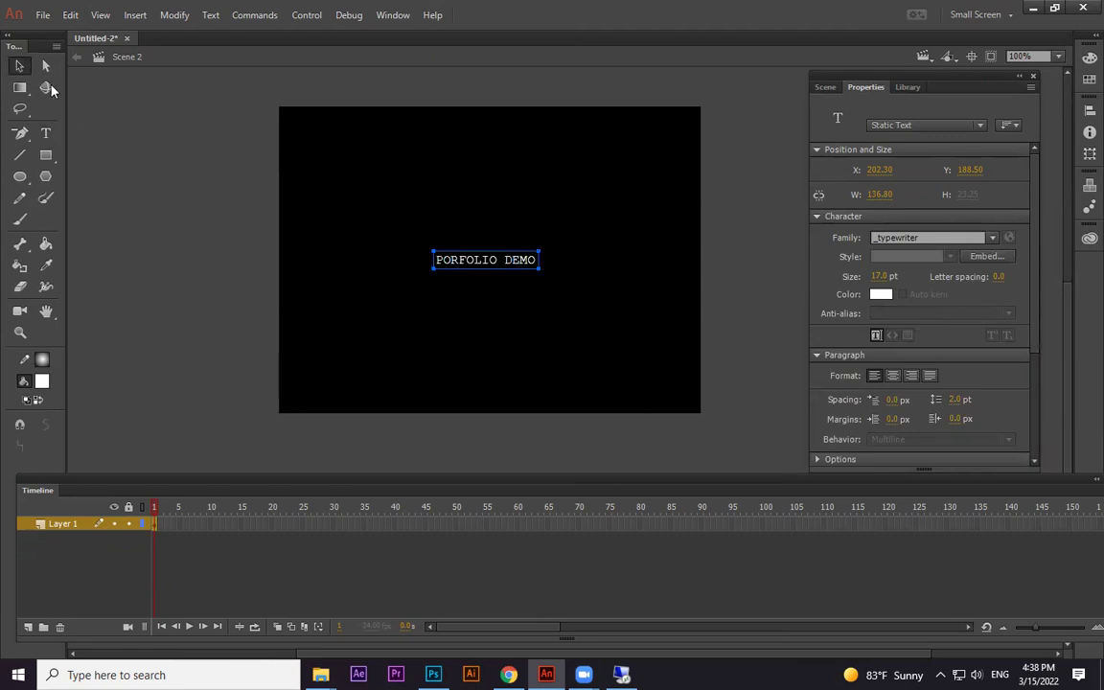
# Scale the "PORFOLIO DEMO" text up about its centre with Free Transform to about 239 px wide.
pyautogui.moveTo(20, 87); pyautogui.dragTo(79, 83)
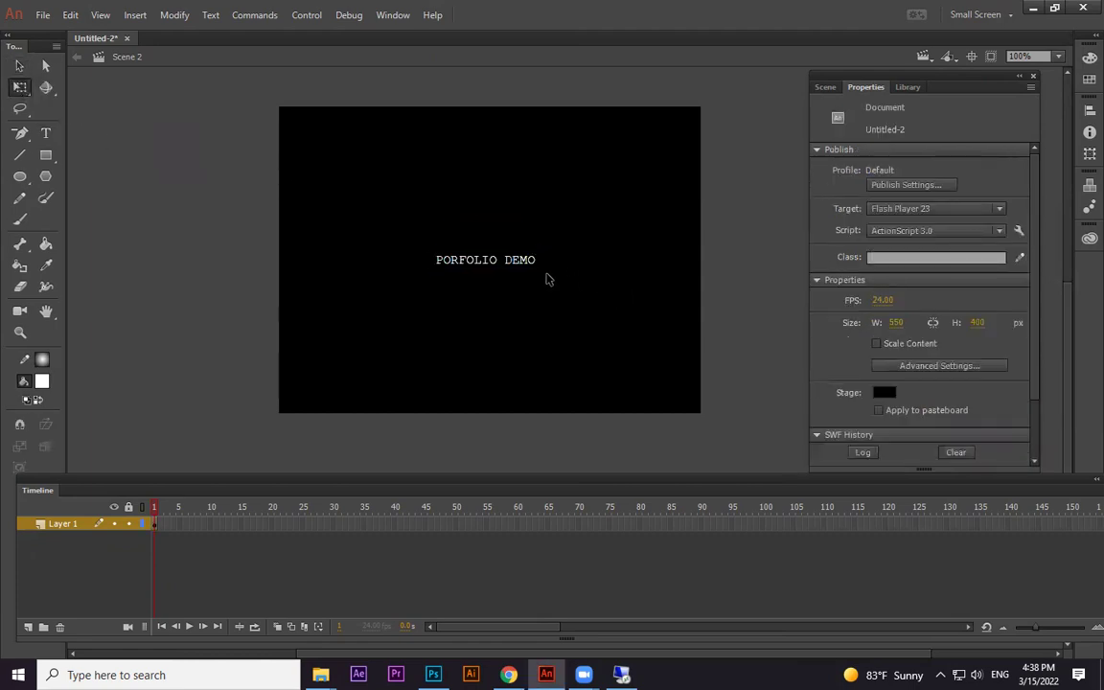
pyautogui.click(488, 257)
pyautogui.moveTo(539, 247); pyautogui.dragTo(578, 220)
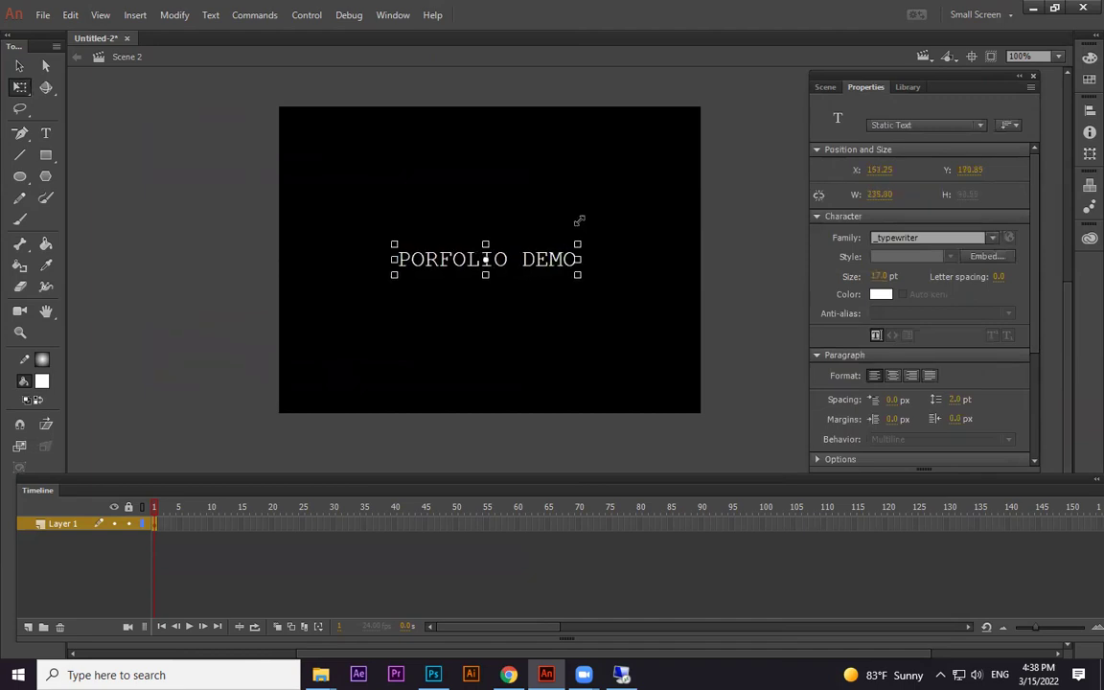
pyautogui.click(541, 312)
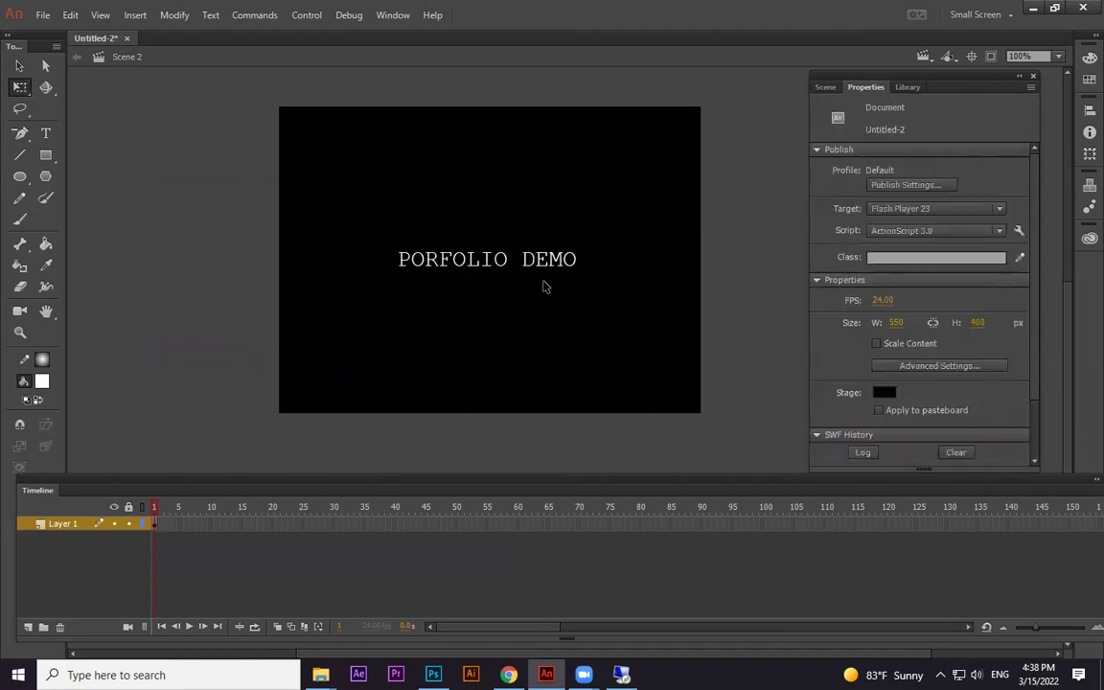
# Reposition the enlarged "PORFOLIO DEMO" text near the stage centre, at about X 142, Y 177.
pyautogui.click(513, 257)
pyautogui.moveTo(512, 256); pyautogui.dragTo(549, 268)
pyautogui.click(543, 265)
pyautogui.click(535, 330)
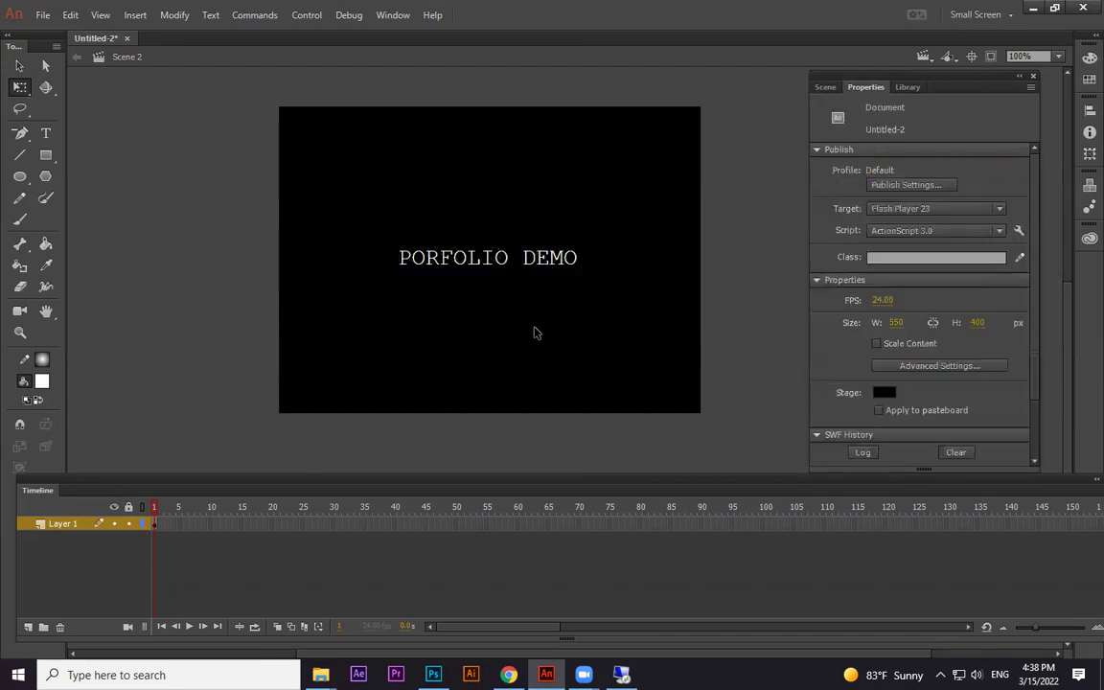
pyautogui.moveTo(535, 331); pyautogui.dragTo(542, 306)
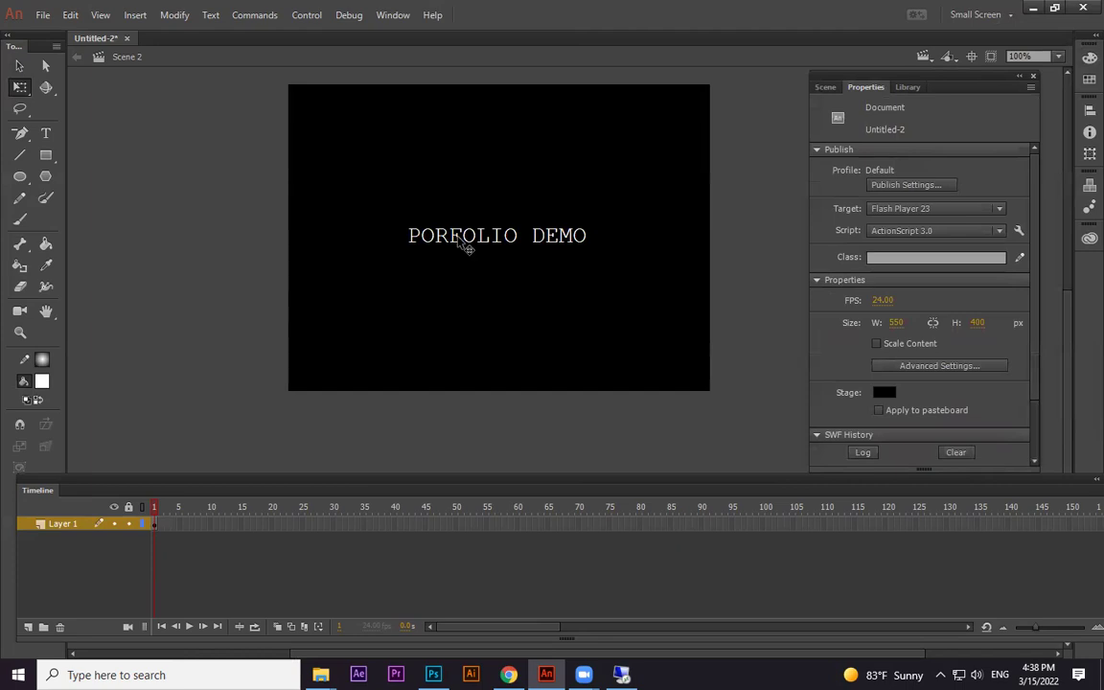
pyautogui.click(458, 247)
pyautogui.click(465, 275)
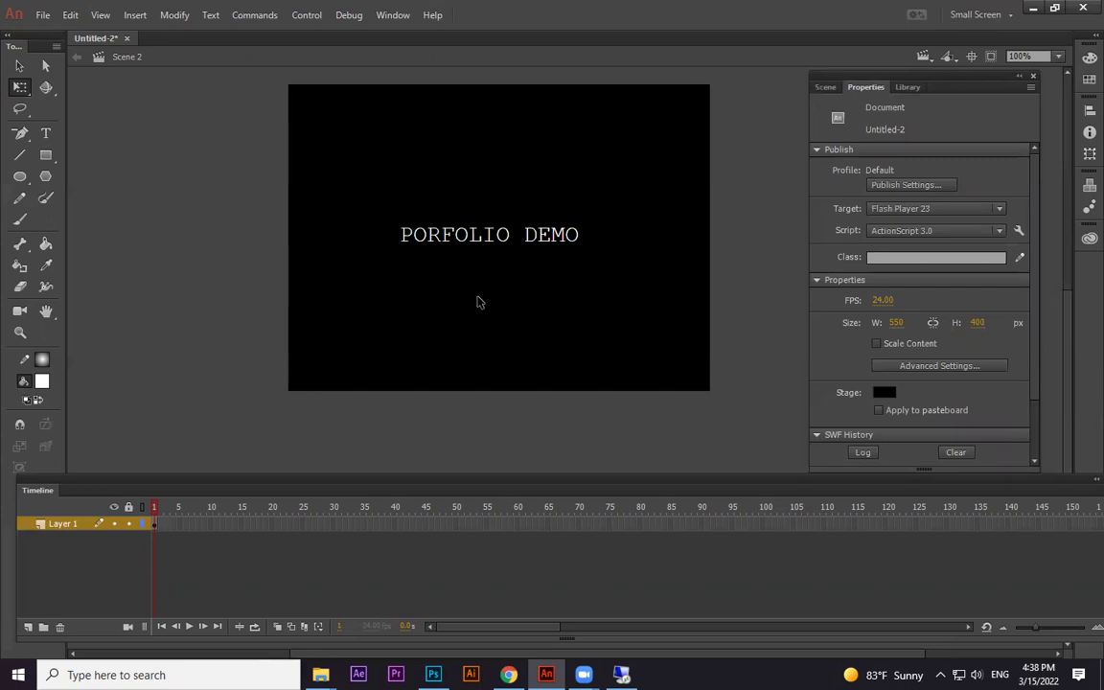
pyautogui.click(458, 247)
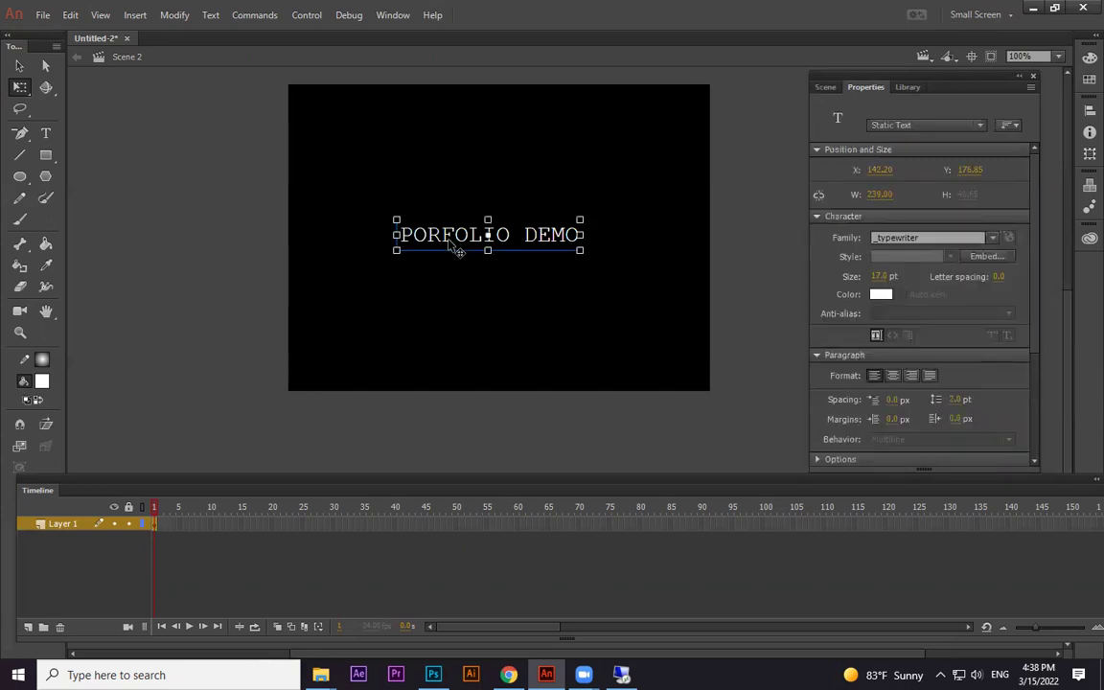
# Insert a keyframe at frame 10 and delete the text from frame 1 so the scene starts blank.
pyautogui.click(210, 524)
pyautogui.press('F5')
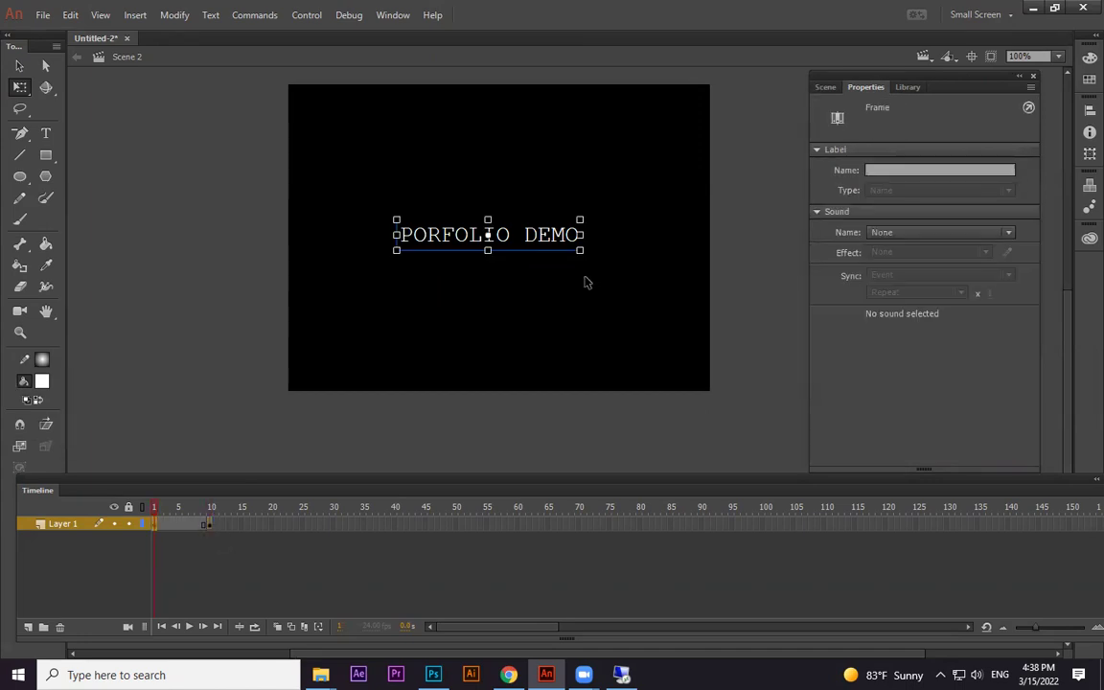
pyautogui.press('Delete')
pyautogui.click(209, 524)
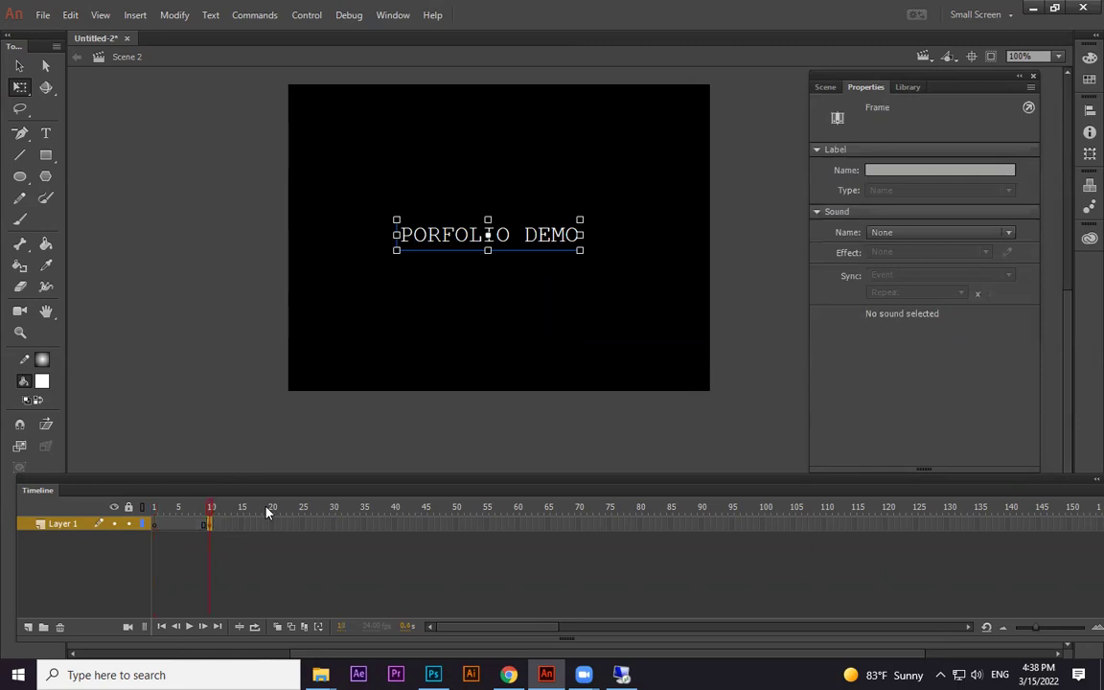
# Shorten the text at frame 10 to just "P" and add a keyframe at frame 11.
pyautogui.doubleClick(417, 237)
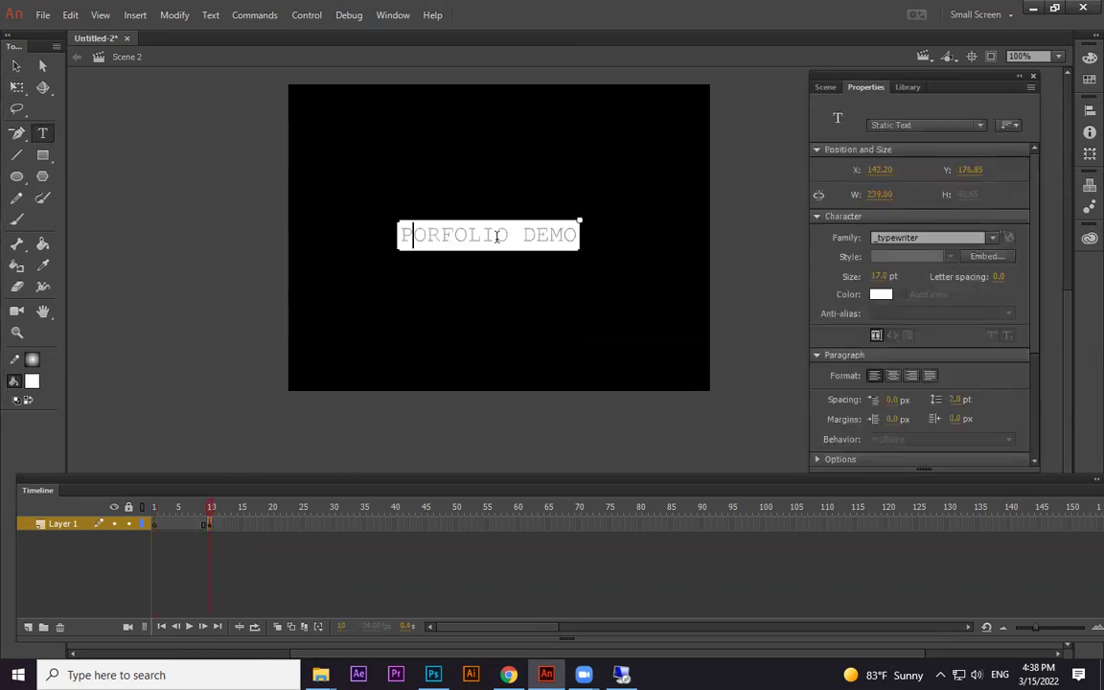
pyautogui.moveTo(415, 236); pyautogui.dragTo(605, 234)
pyautogui.press('Delete')
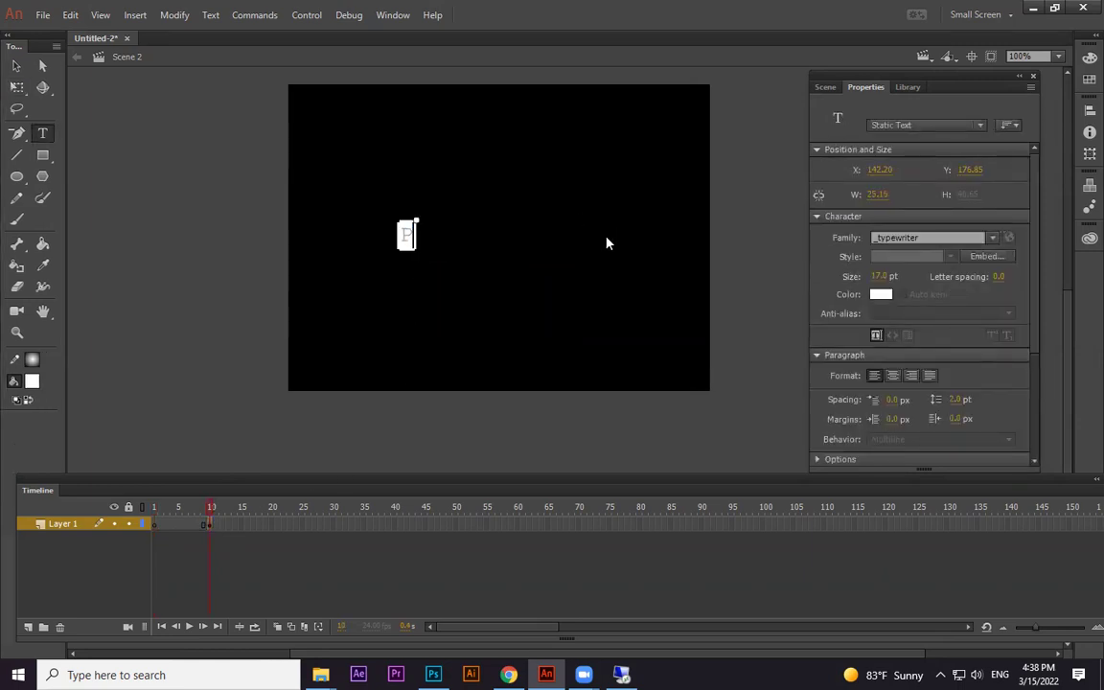
pyautogui.press('Escape')
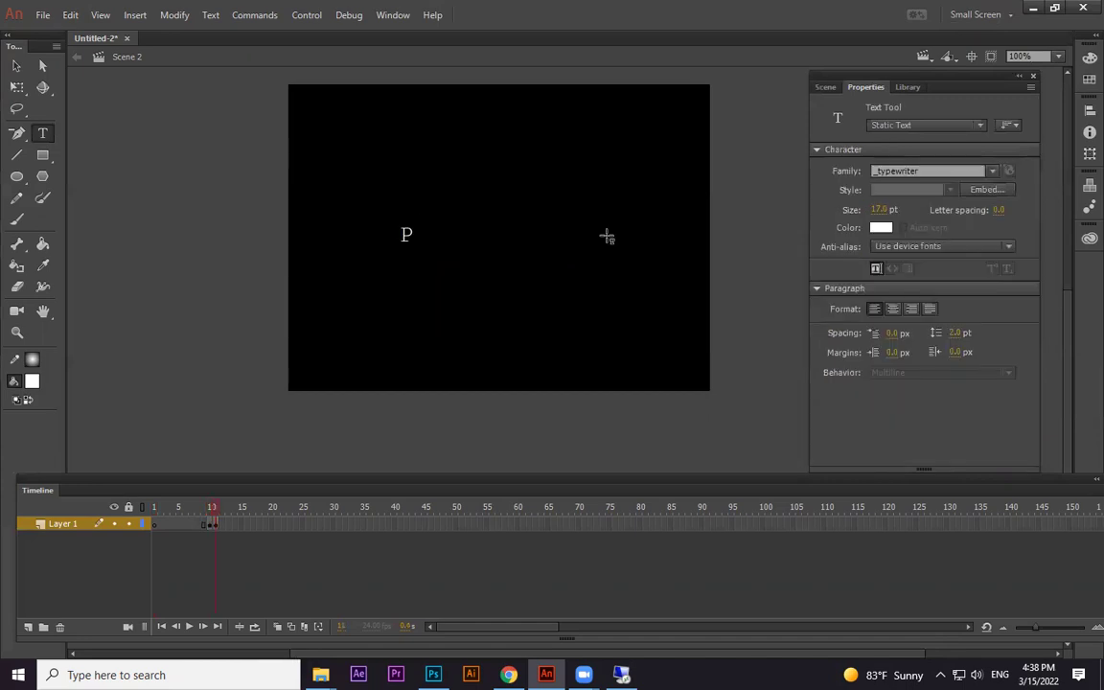
# Add further keyframes through frame 15 and extend the "P" text to "PO".
pyautogui.doubleClick(407, 234)
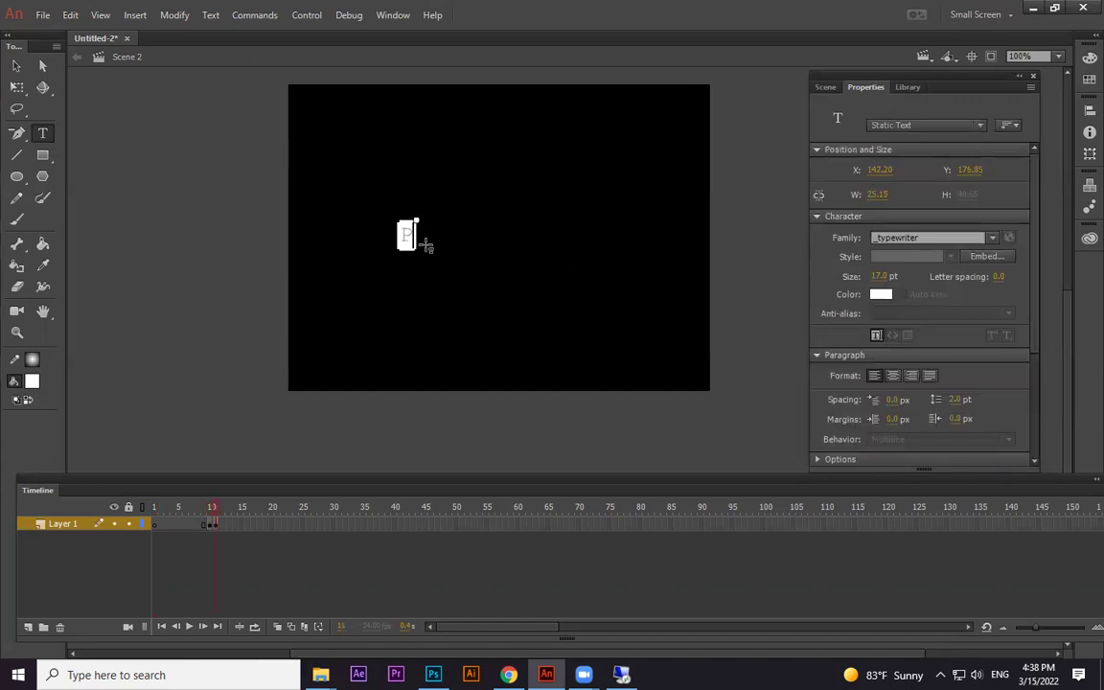
pyautogui.press('Escape')
pyautogui.press('F6')
pyautogui.doubleClick(408, 234)
pyautogui.write('O')
pyautogui.click(16, 65)
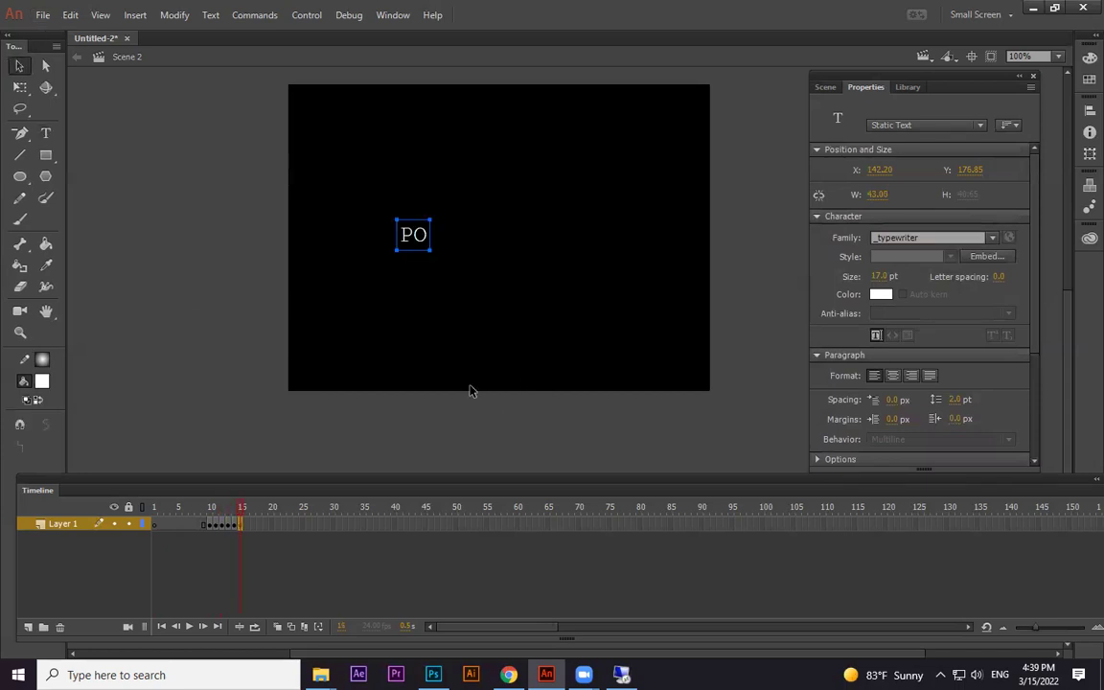
# Extend the text at frame 15 to "POR".
pyautogui.doubleClick(428, 247)
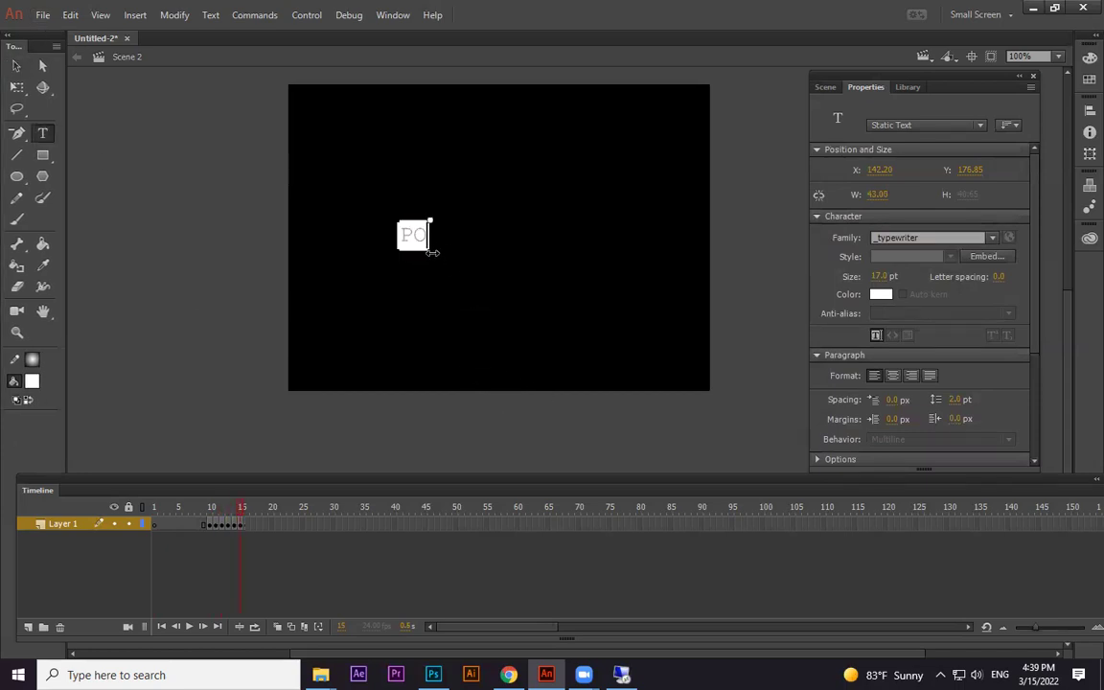
pyautogui.write('R')
pyautogui.click(16, 65)
# Add keyframes up to frame 17 and extend the text there to "PORT".
pyautogui.click(179, 149)
pyautogui.click(432, 239)
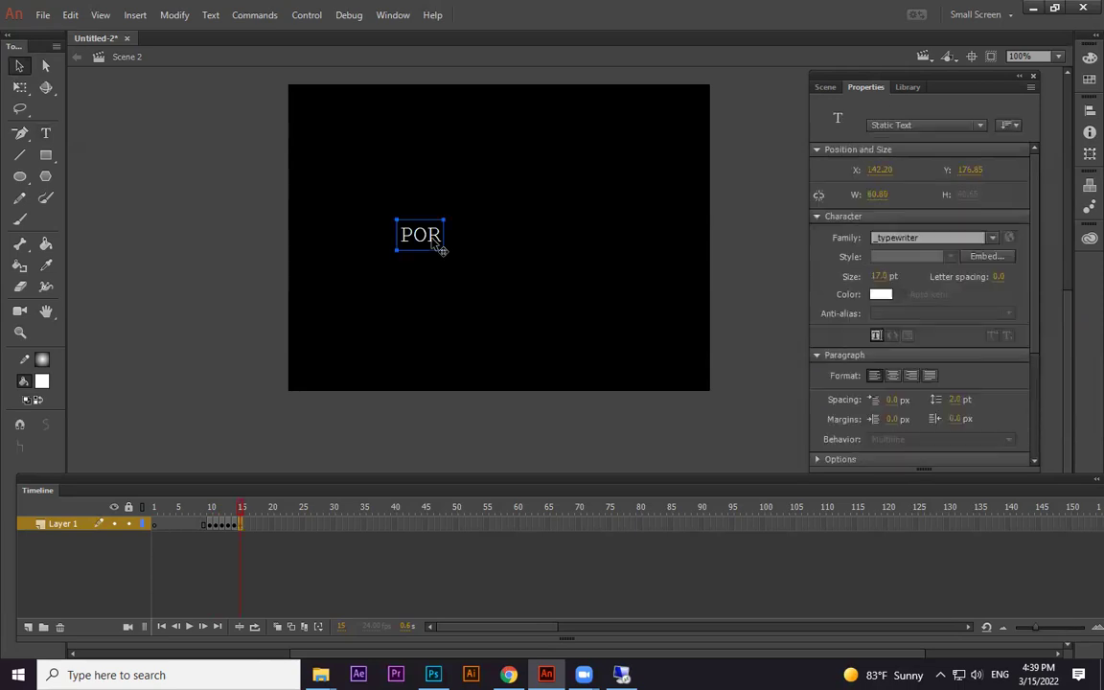
pyautogui.doubleClick(439, 240)
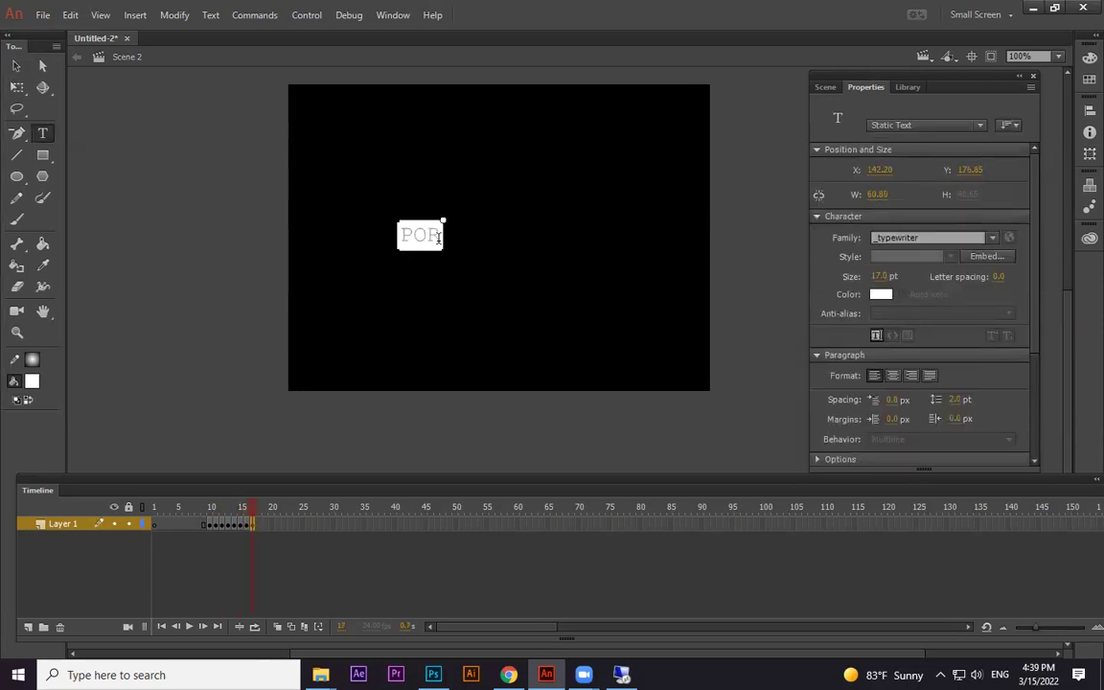
pyautogui.write('T')
pyautogui.click(17, 65)
# Add four keyframes up to frame 21 and extend the text there to "PORTF".
pyautogui.click(126, 119)
pyautogui.click(445, 240)
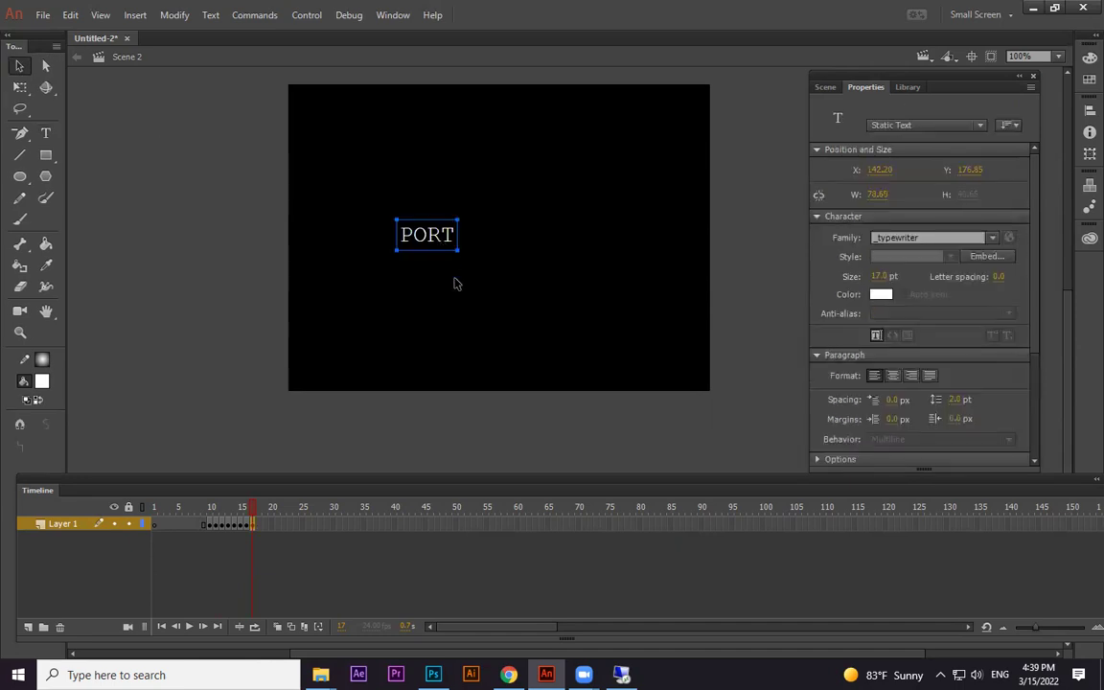
pyautogui.press('F6')
pyautogui.press('F6')
pyautogui.press('F6')
pyautogui.press('F6')
pyautogui.doubleClick(456, 248)
pyautogui.write('F')
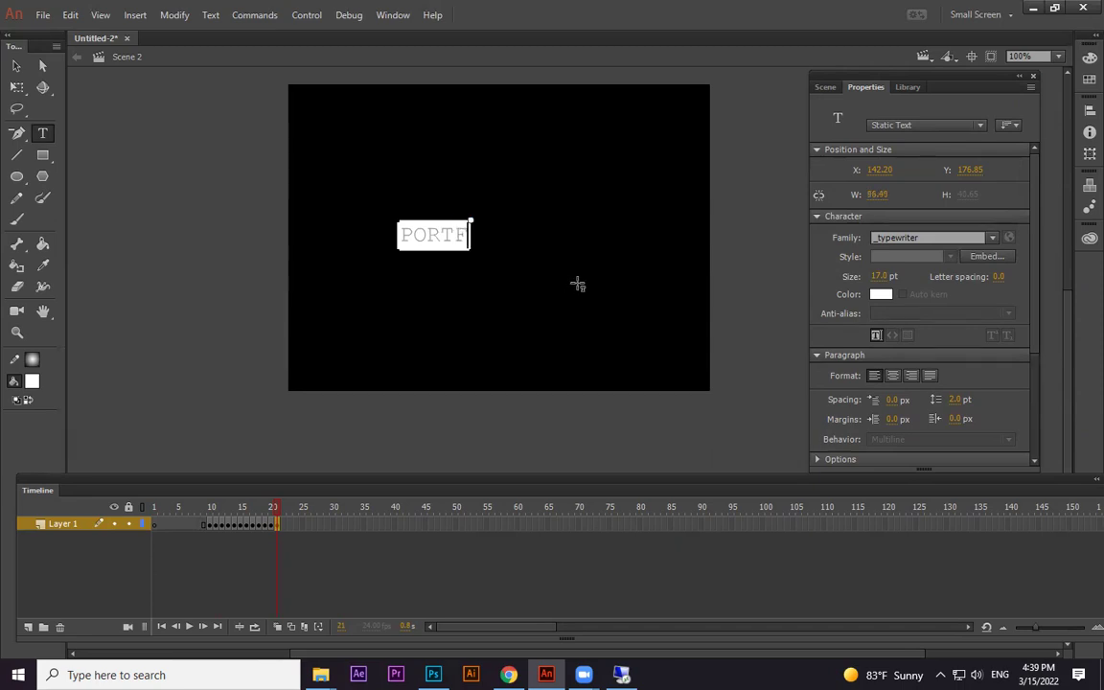
pyautogui.click(17, 65)
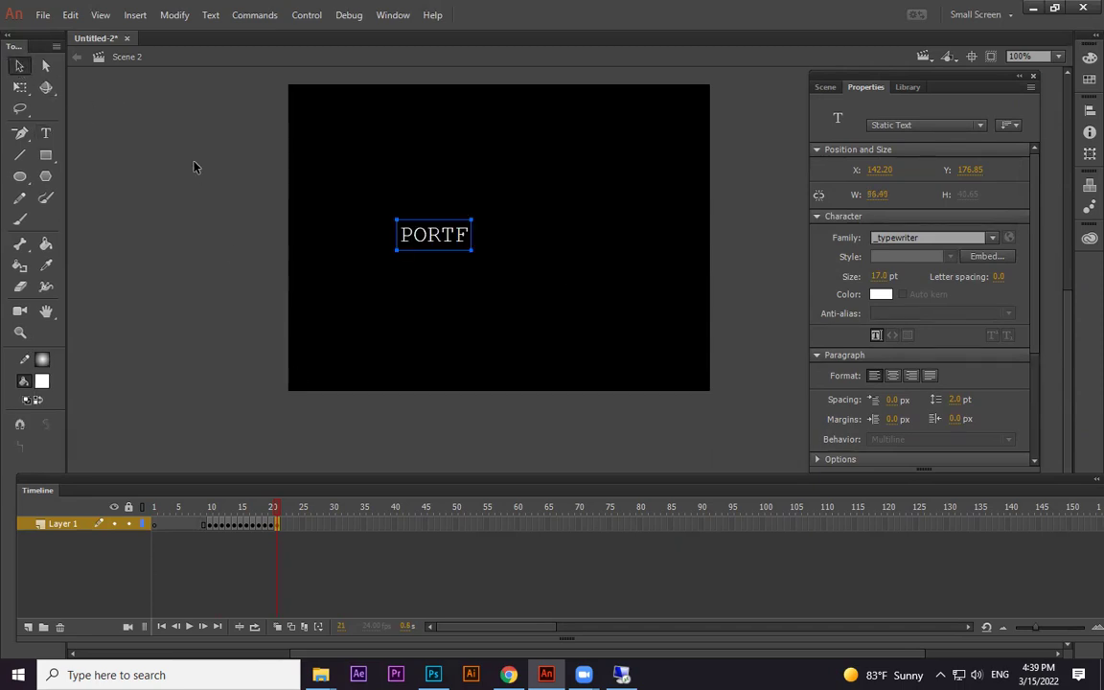
# Add keyframes up to frame 24 and extend the text there to "PORTFO".
pyautogui.click(194, 168)
pyautogui.press('F6')
pyautogui.press('F6')
pyautogui.press('F6')
pyautogui.press('F6')
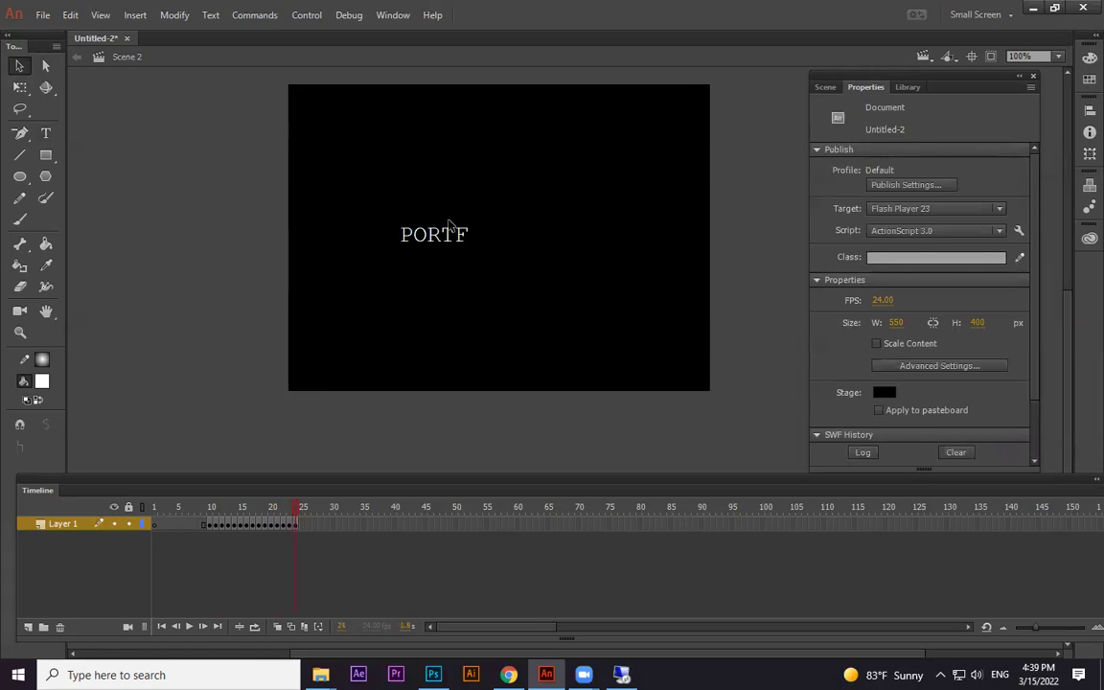
pyautogui.click(453, 226)
pyautogui.doubleClick(456, 230)
pyautogui.write('O')
pyautogui.click(17, 65)
# Add keyframes up to frame 26 and extend the text there to "PORTFOL".
pyautogui.click(320, 182)
pyautogui.click(477, 235)
pyautogui.doubleClick(477, 235)
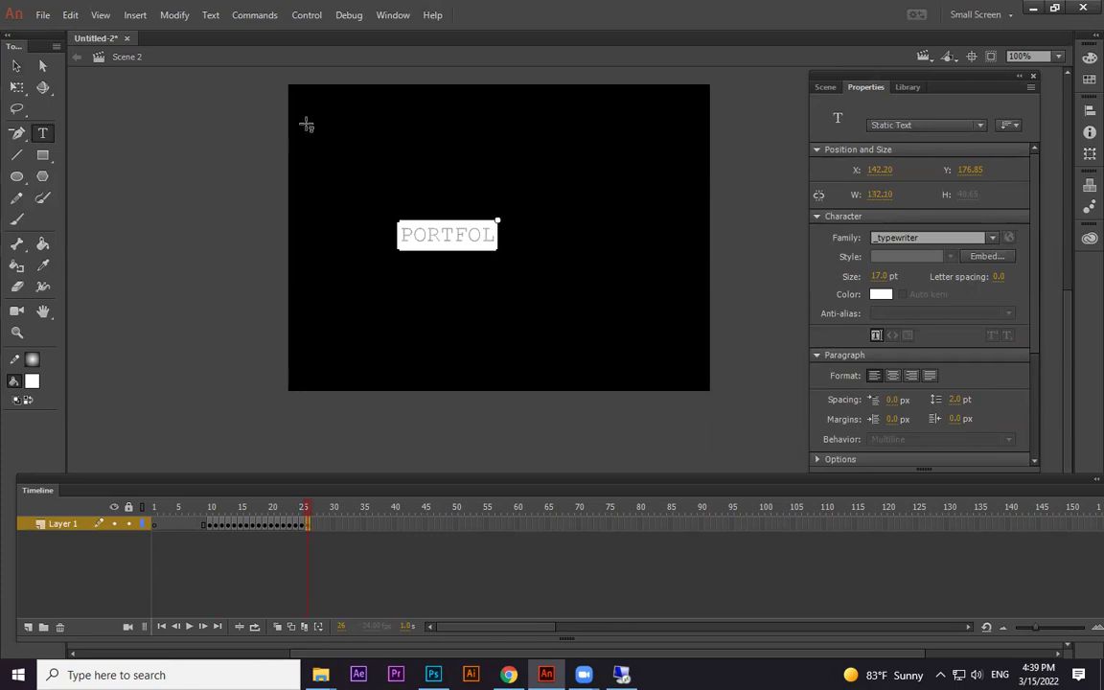
pyautogui.click(17, 67)
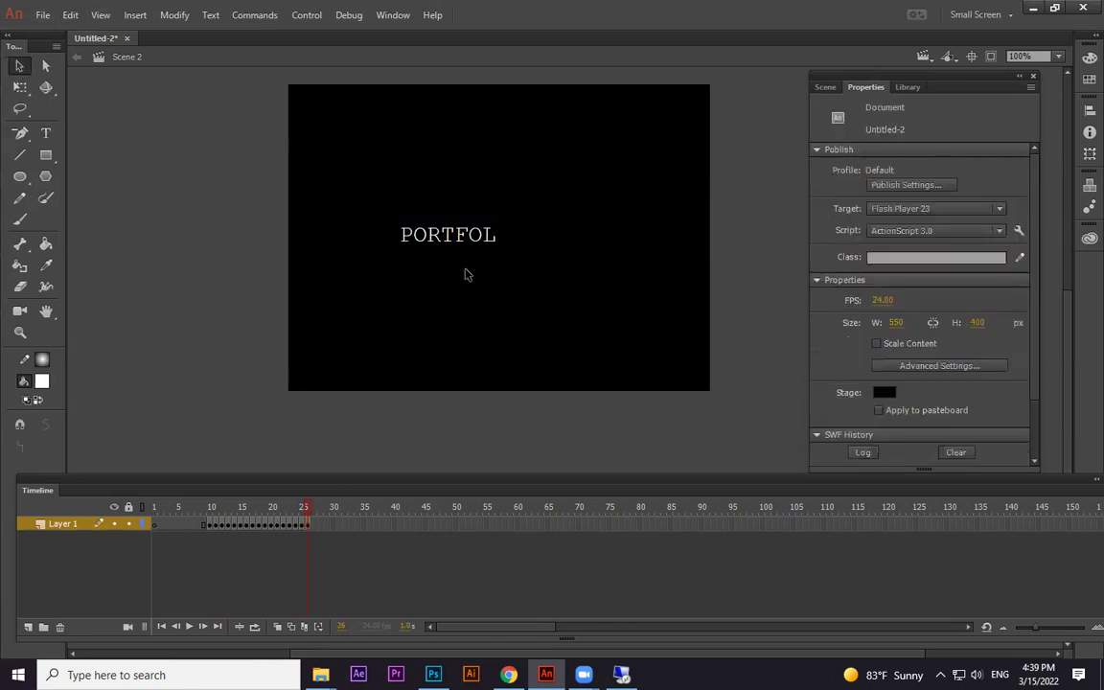
# Add keyframes up to frame 30 and extend the text there to "PORTFOLI".
pyautogui.doubleClick(489, 235)
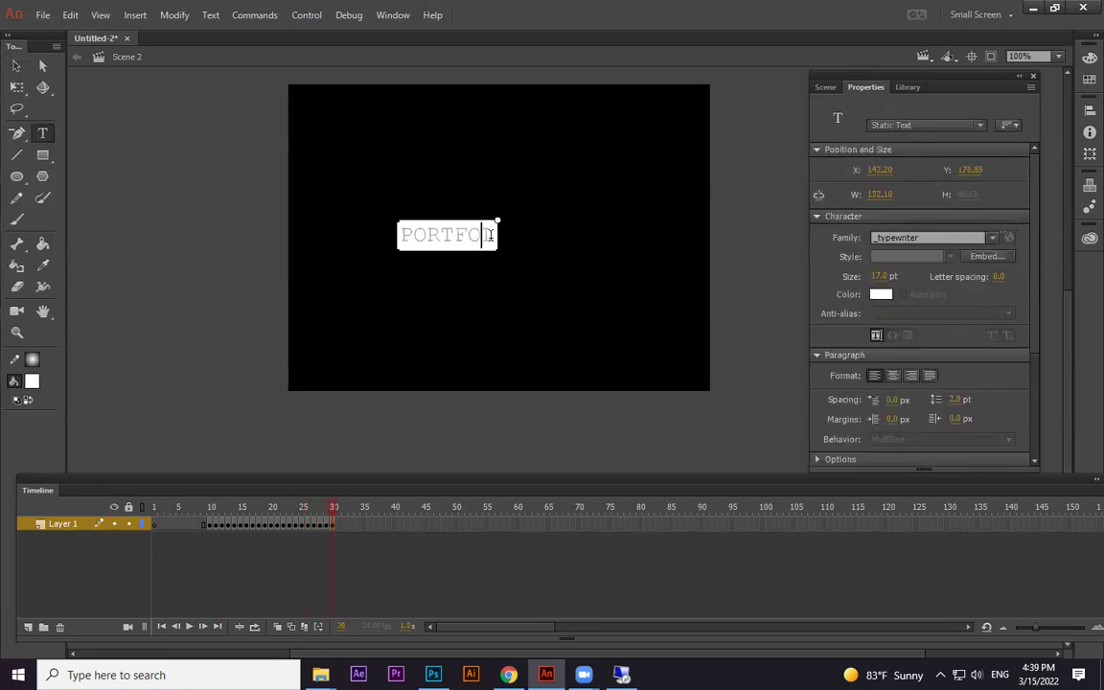
pyautogui.write('I')
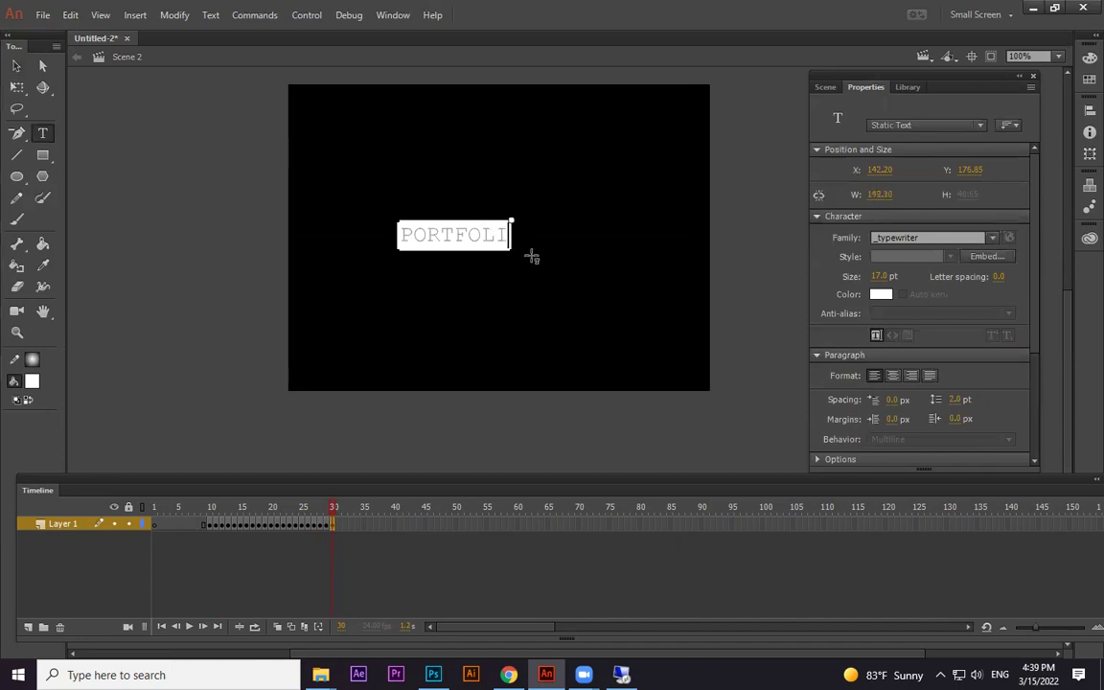
pyautogui.click(17, 67)
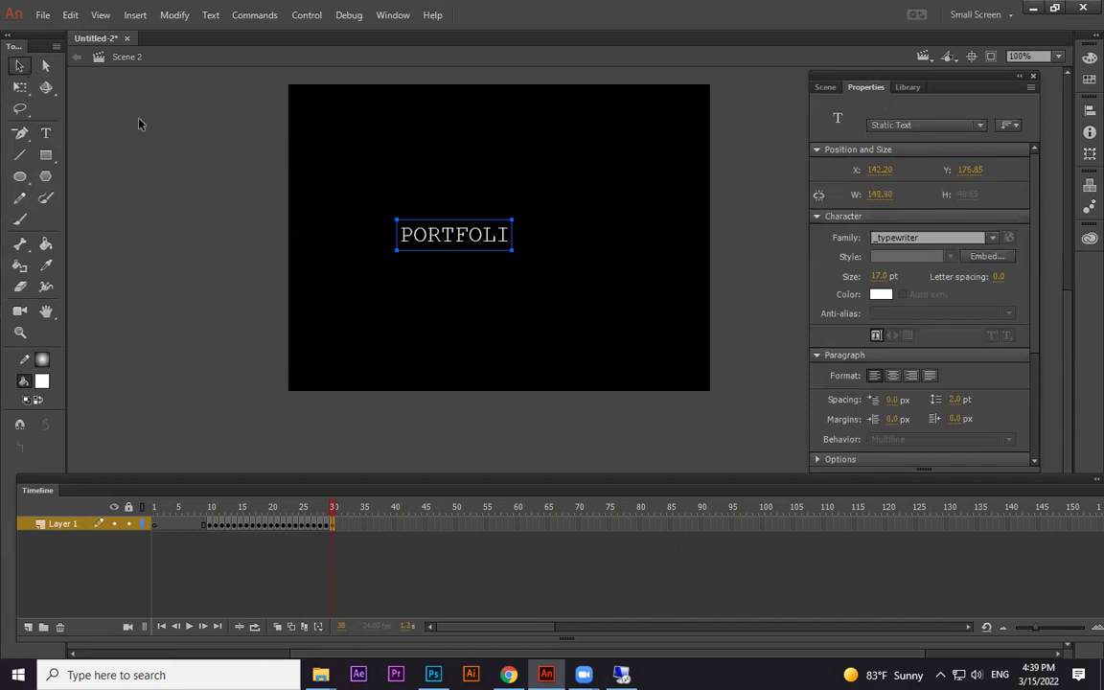
# Add two keyframes up to frame 32 and complete the word "PORTFOLIO" there.
pyautogui.click(143, 124)
pyautogui.press('F6')
pyautogui.press('F6')
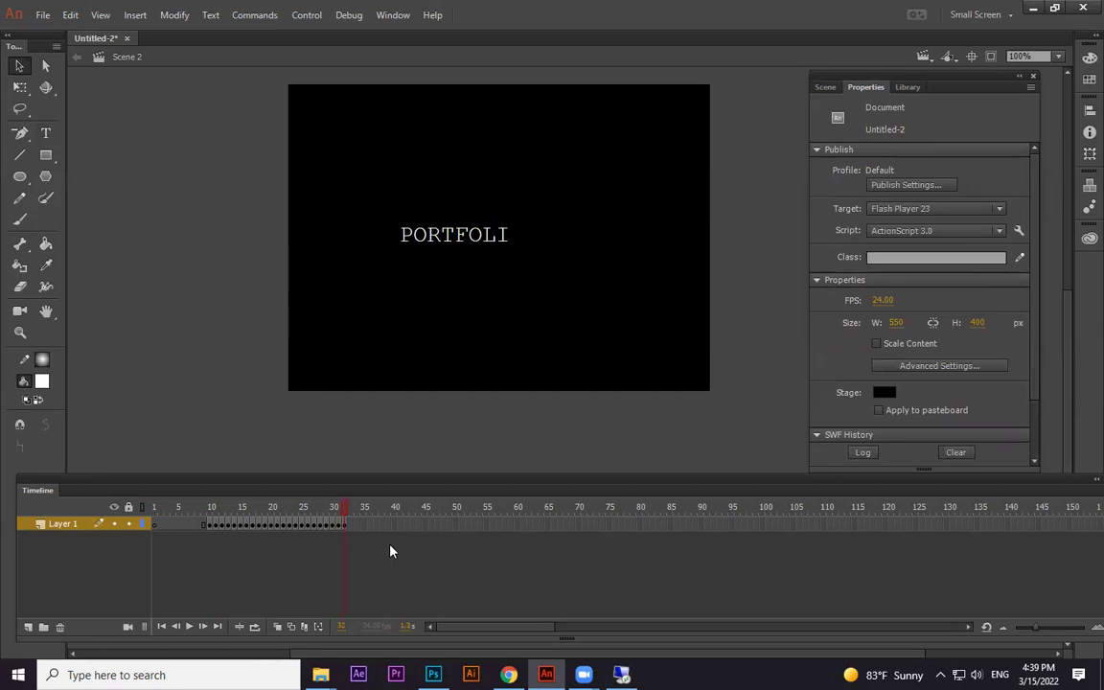
pyautogui.doubleClick(508, 238)
pyautogui.write('O')
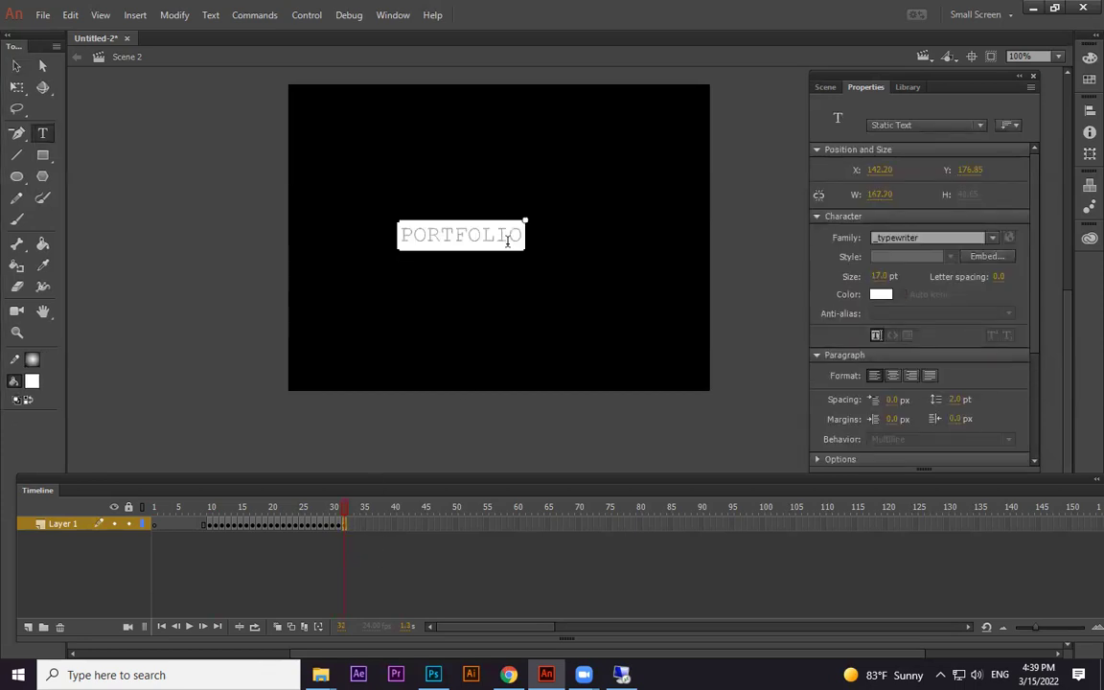
# Add keyframes through frame 35, appending a space after "PORTFOLIO" at frame 34.
pyautogui.click(345, 532)
pyautogui.press('F6')
pyautogui.press('F6')
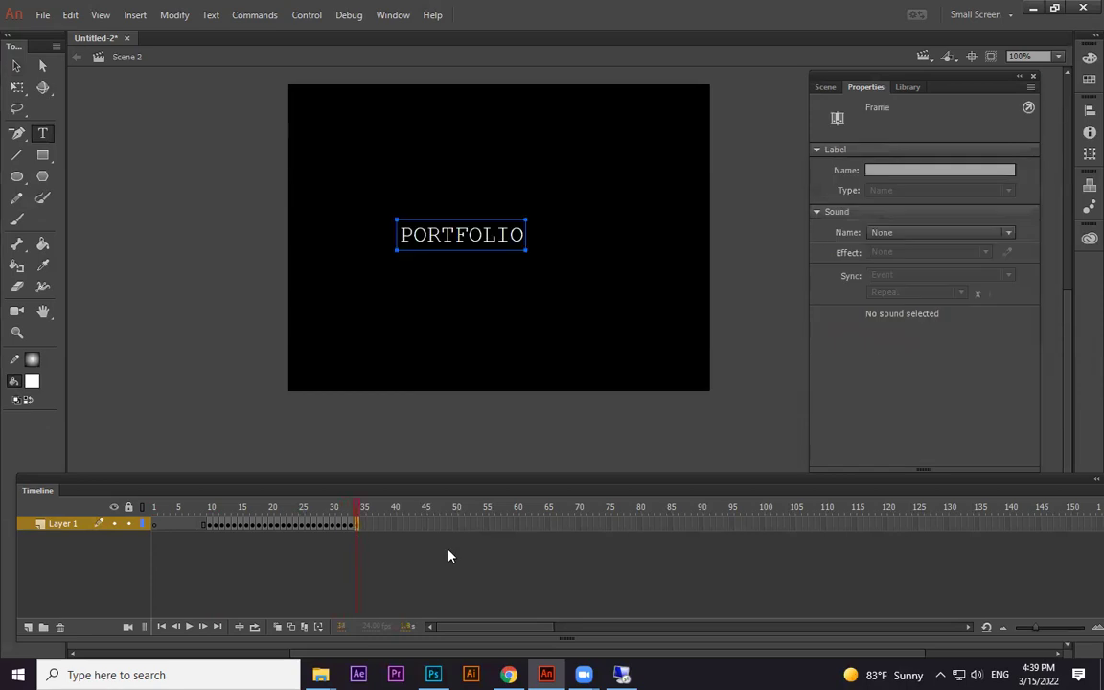
pyautogui.click(522, 238)
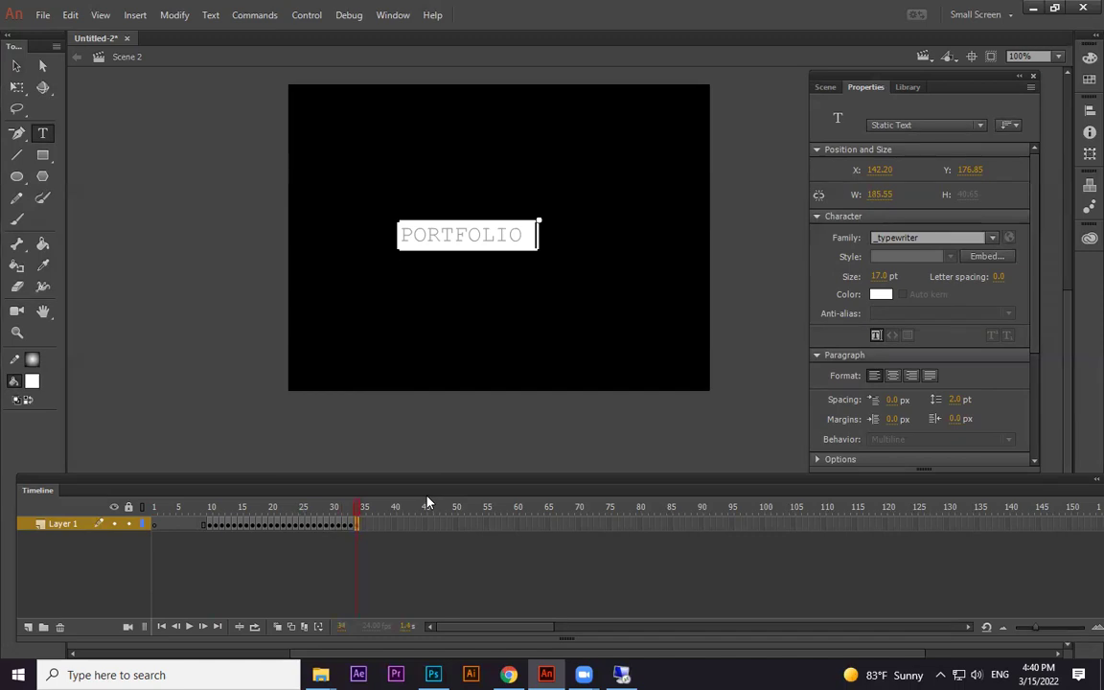
pyautogui.press('F5')
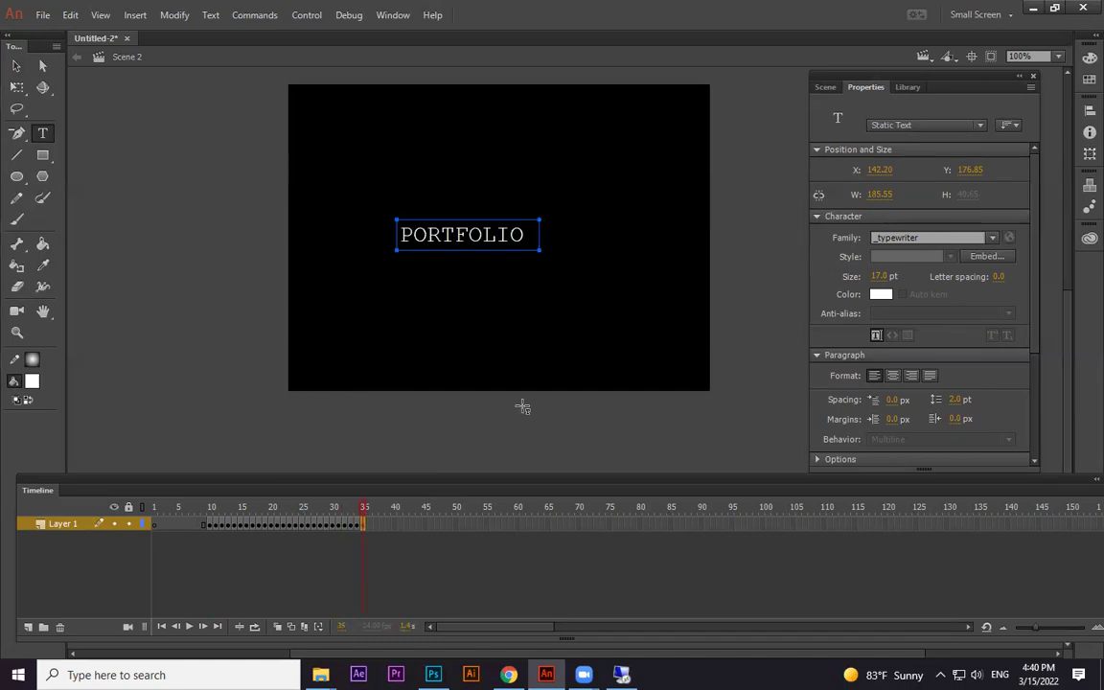
# Extend the text at frame 35 to "PORTFOLIO D".
pyautogui.click(532, 239)
pyautogui.write('D')
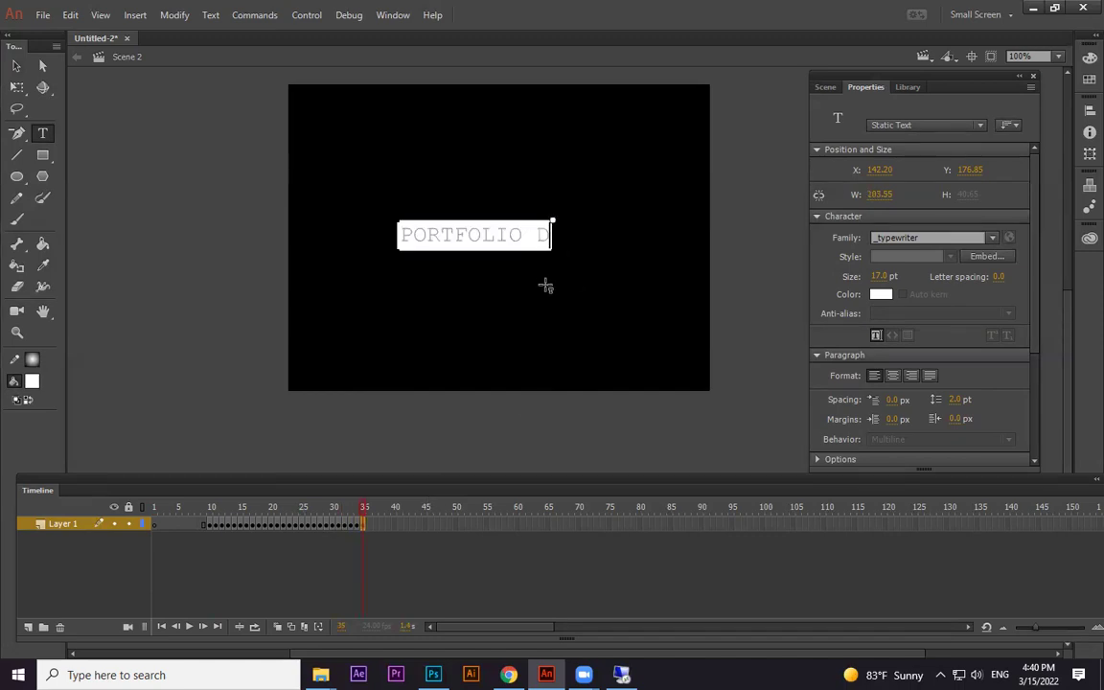
pyautogui.click(364, 525)
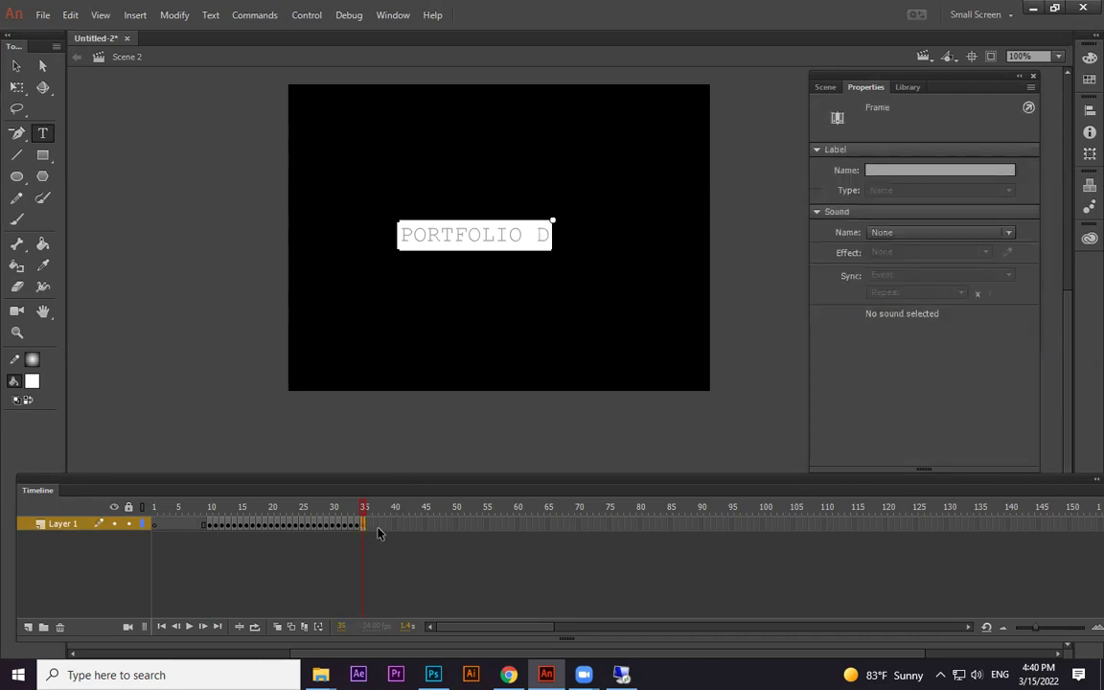
# Add keyframes up to frame 38 and extend the text there to "PORTFOLIO DE".
pyautogui.click(381, 524)
pyautogui.press('F5')
pyautogui.click(558, 245)
pyautogui.write('E')
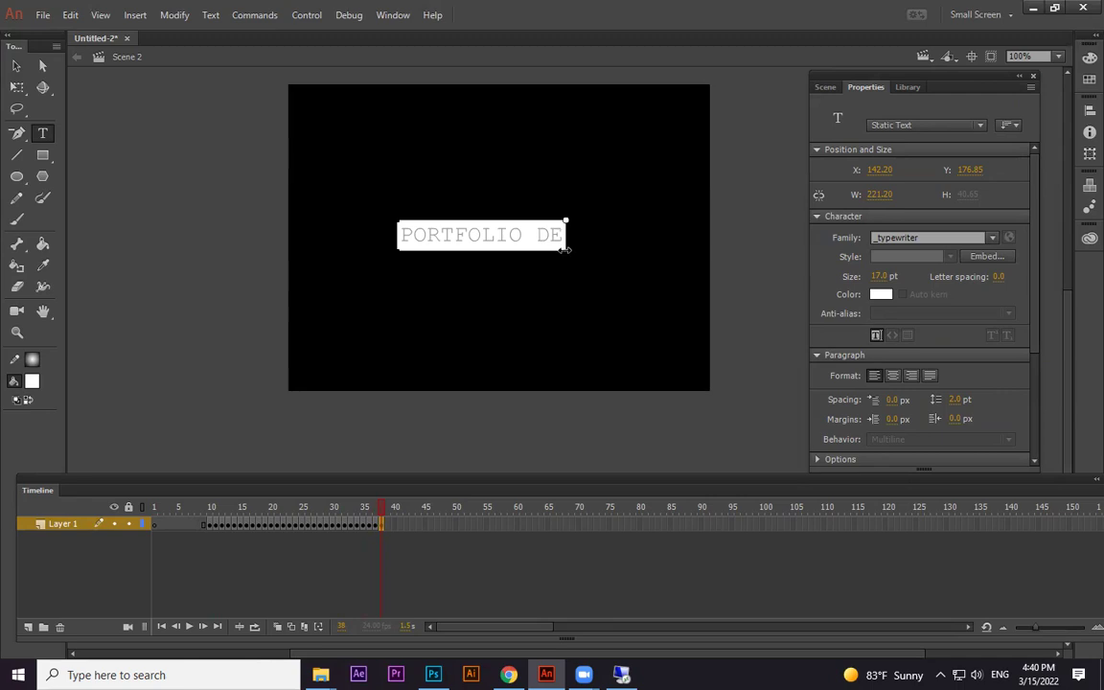
pyautogui.press('Escape')
# Add keyframes up to frame 41 and extend the text there to "PORTFOLIO DEM".
pyautogui.press('F5')
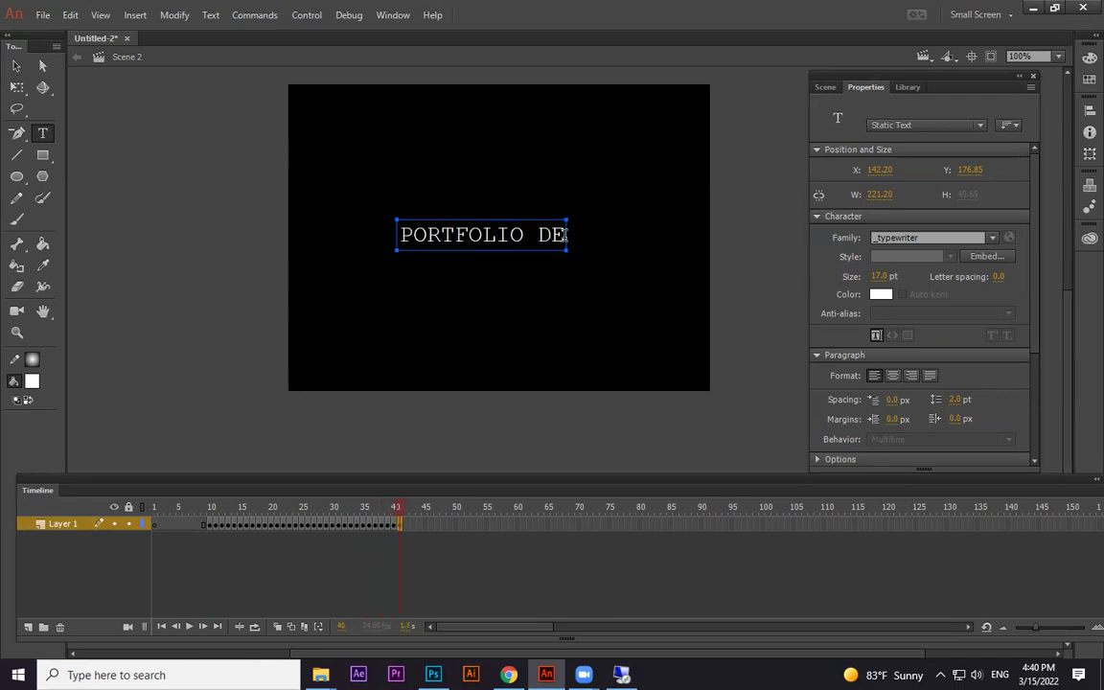
pyautogui.doubleClick(563, 234)
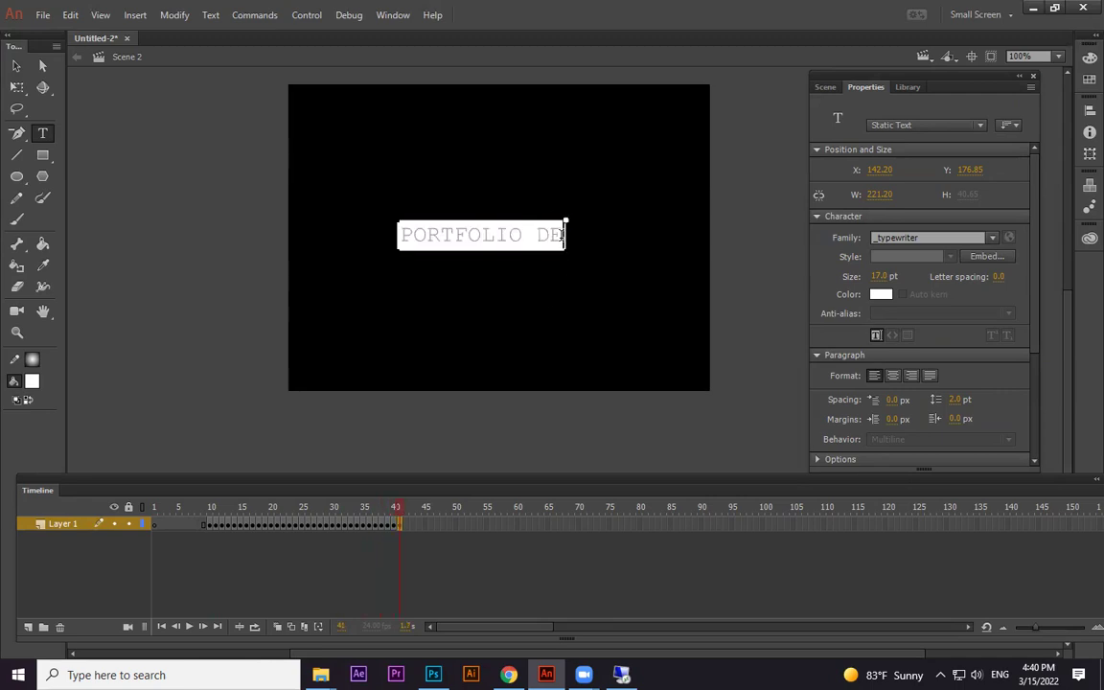
pyautogui.write('M')
pyautogui.write('666')
pyautogui.press('BackSpace')
pyautogui.press('BackSpace')
pyautogui.press('BackSpace')
pyautogui.click(16, 65)
pyautogui.click(200, 162)
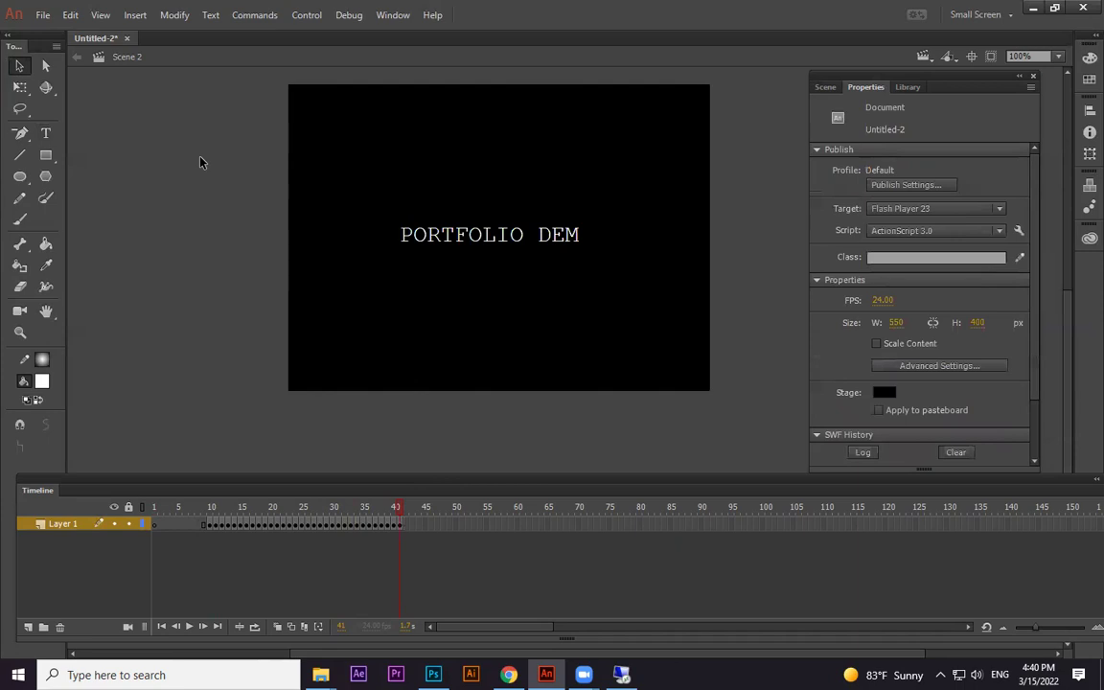
# Add keyframes up to frame 45 and extend the text there to "PORTFOLIO DEMA".
pyautogui.press('F5')
pyautogui.press('F5')
pyautogui.press('F5')
pyautogui.doubleClick(579, 244)
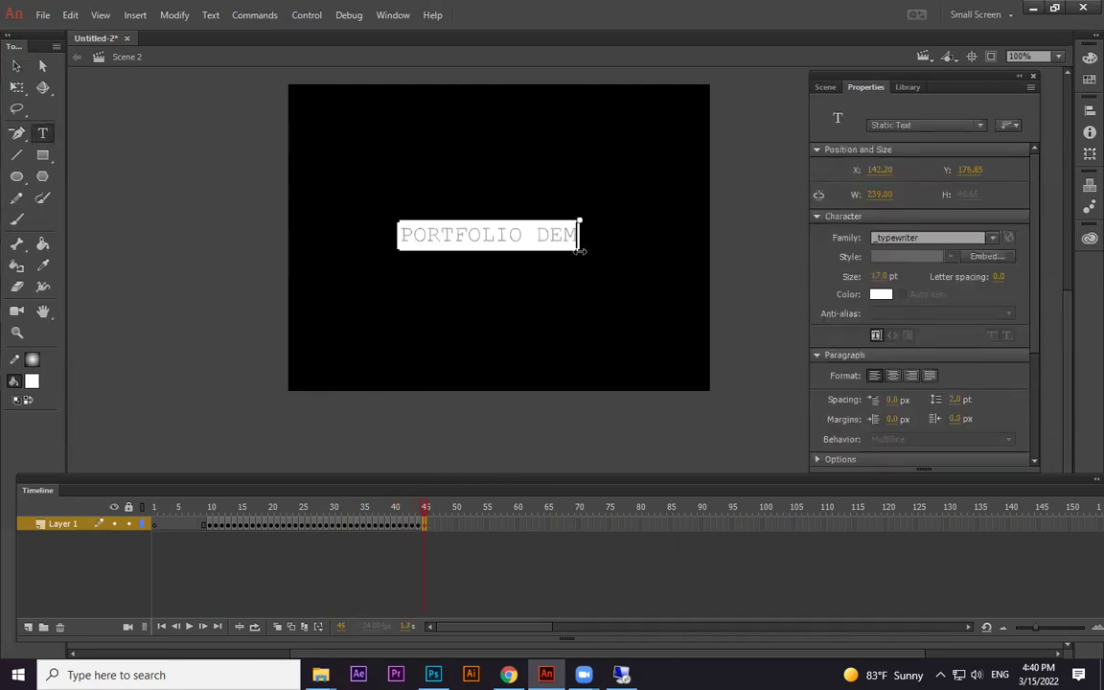
pyautogui.write('A')
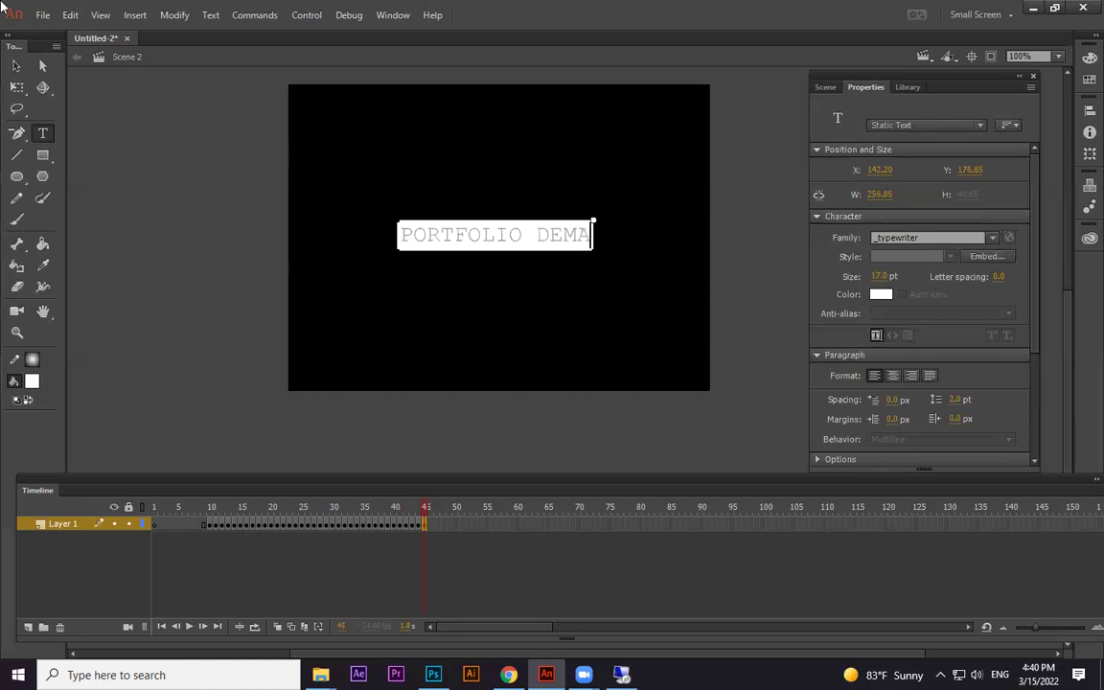
# Add keyframes up to frame 49 and delete the final "A" there, leaving "PORTFOLIO DEM".
pyautogui.click(20, 69)
pyautogui.click(362, 257)
pyautogui.press('F6')
pyautogui.press('F6')
pyautogui.press('F6')
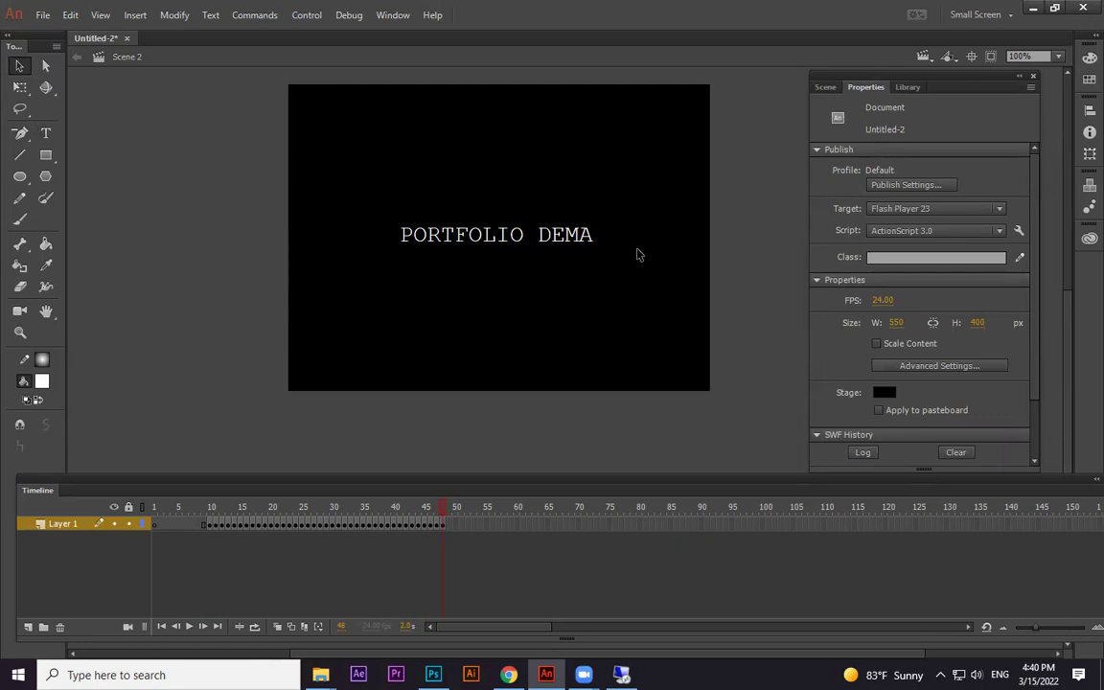
pyautogui.press('t')
pyautogui.click(587, 233)
pyautogui.press('BackSpace')
pyautogui.press('Escape')
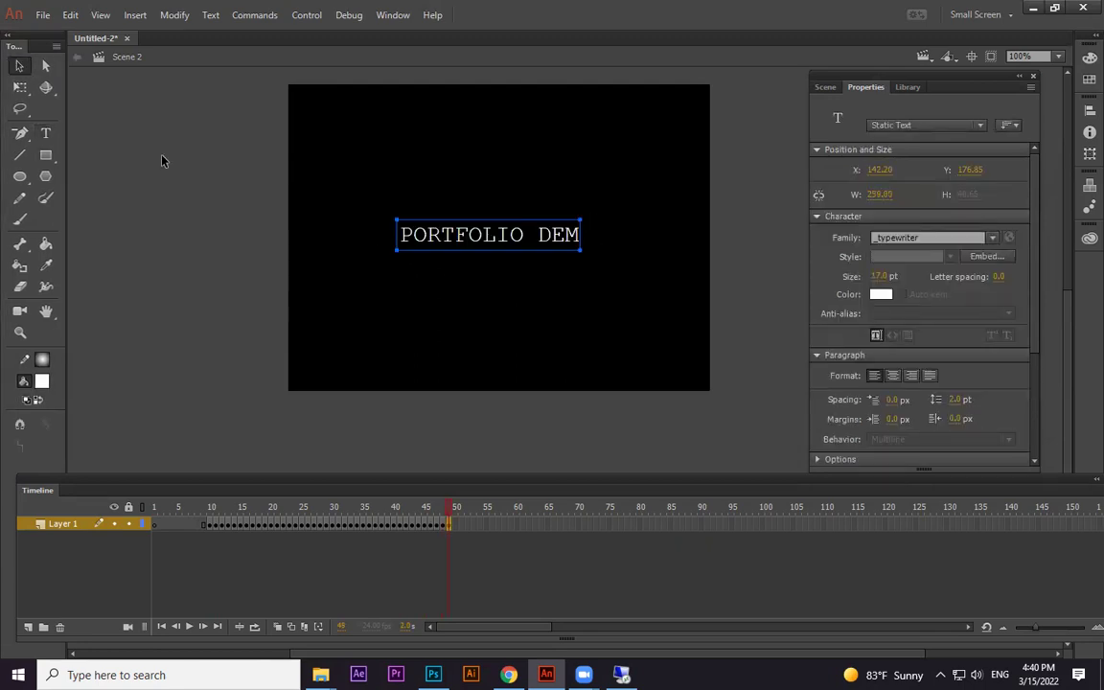
# Add keyframes up to frame 52 and complete the title there as "PORTFOLIO DEMO".
pyautogui.click(162, 160)
pyautogui.press('F5')
pyautogui.press('F5')
pyautogui.press('F5')
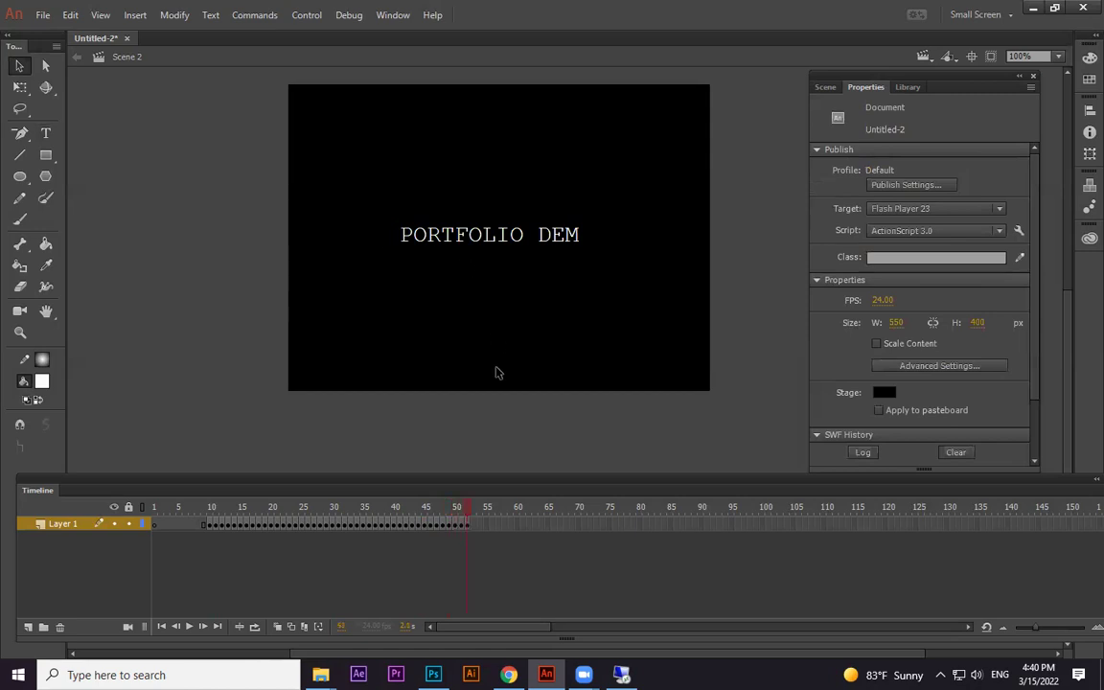
pyautogui.doubleClick(579, 234)
pyautogui.write('o')
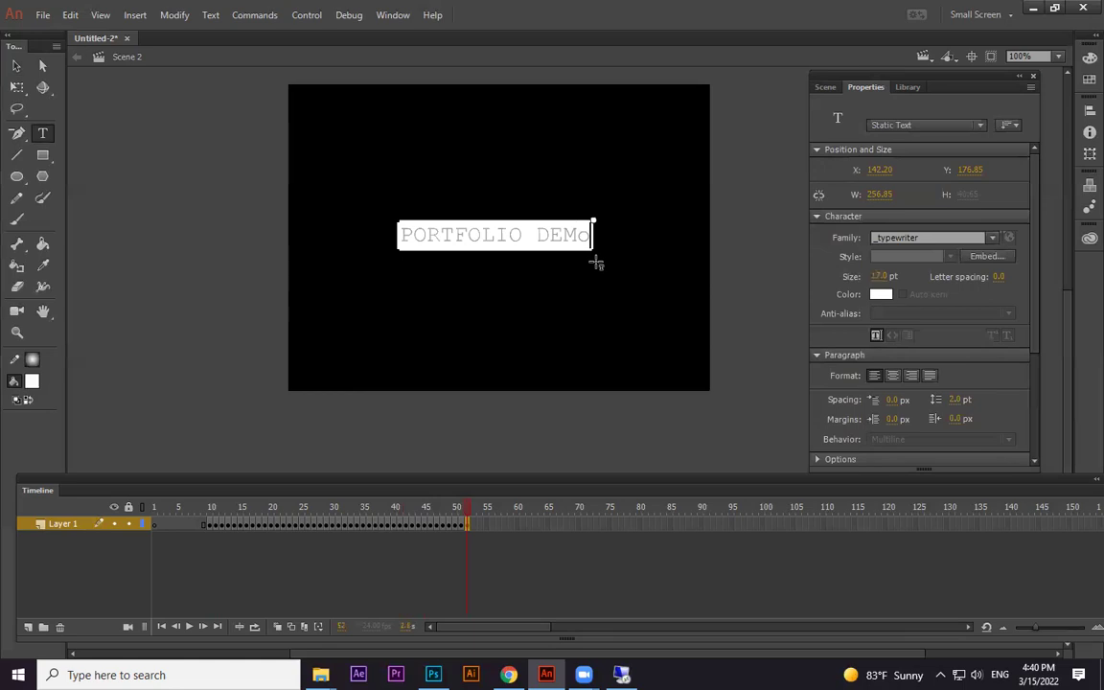
pyautogui.press('BackSpace')
pyautogui.write('O')
pyautogui.click(18, 66)
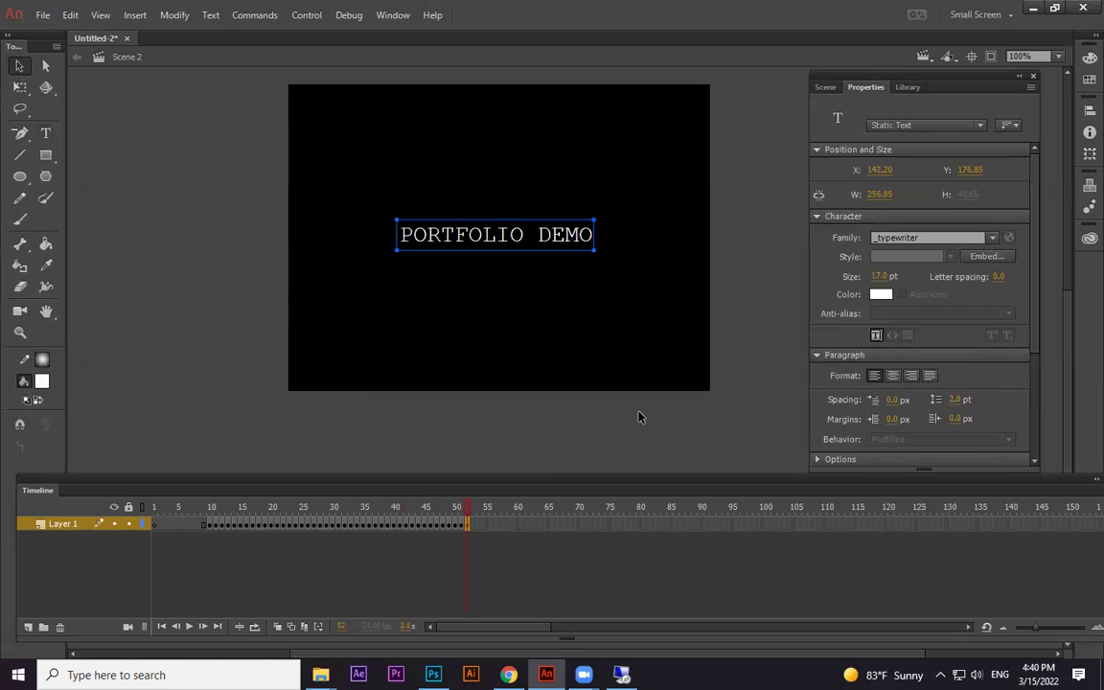
# Hold the completed title up to a keyframe at frame 70 and test the movie.
pyautogui.click(578, 525)
pyautogui.press('F5')
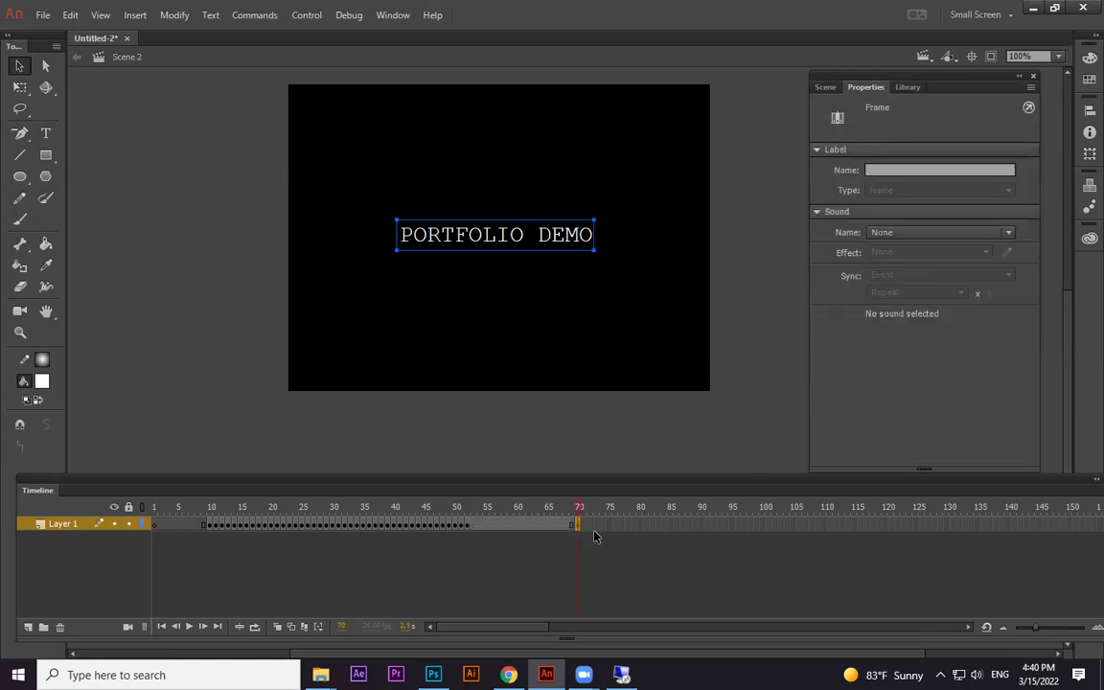
pyautogui.hotkey('ctrl', 'Return')
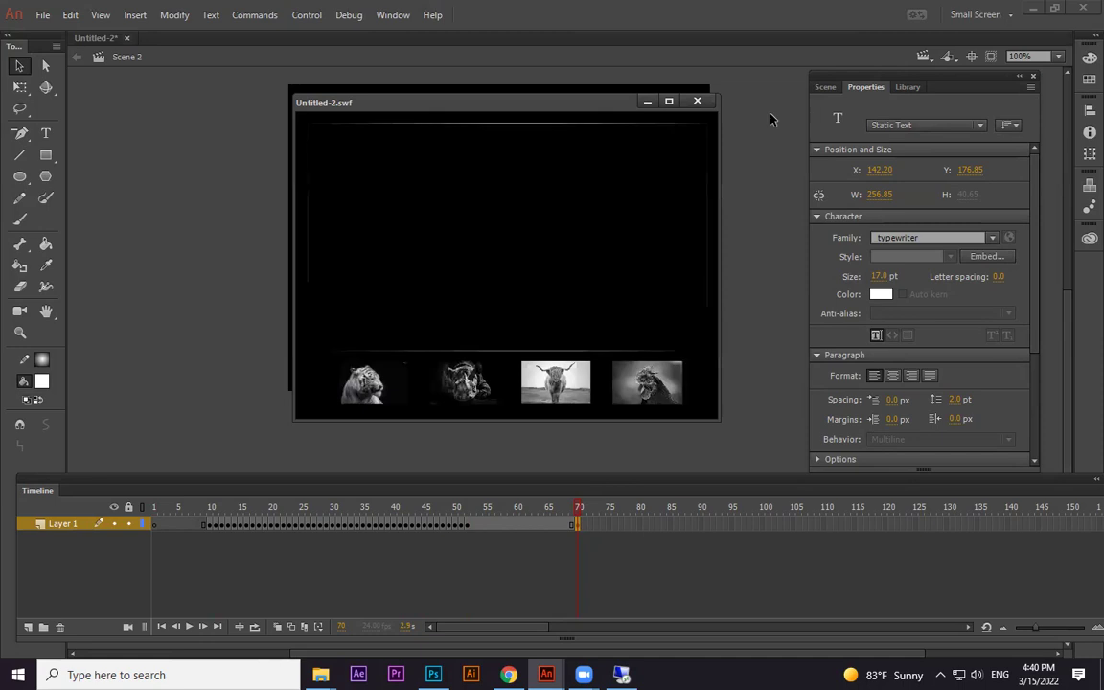
pyautogui.click(696, 100)
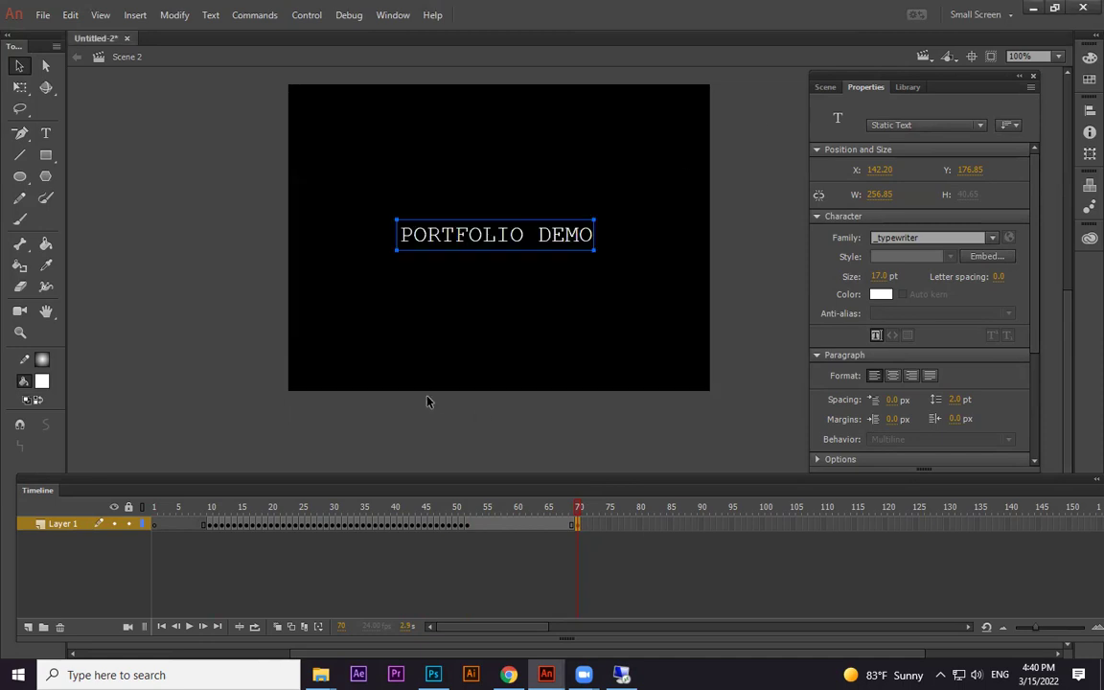
# Insert five extra frames at frame 51 to hold "PORTFOLIO DEM" longer.
pyautogui.click(456, 525)
pyautogui.click(464, 525)
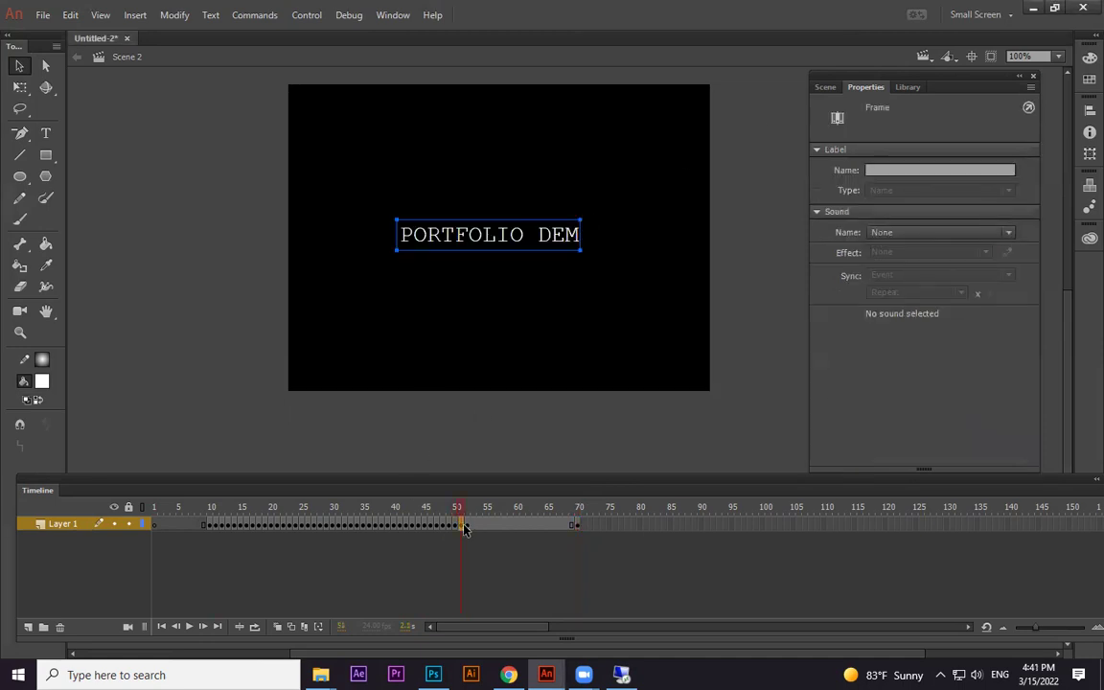
pyautogui.press('F5')
pyautogui.press('F5')
pyautogui.press('F5')
pyautogui.press('F5')
pyautogui.press('F5')
# Insert extra frames around frames 11, 16 and 18 to slow the typing of the first letters.
pyautogui.click(217, 526)
pyautogui.click(265, 527)
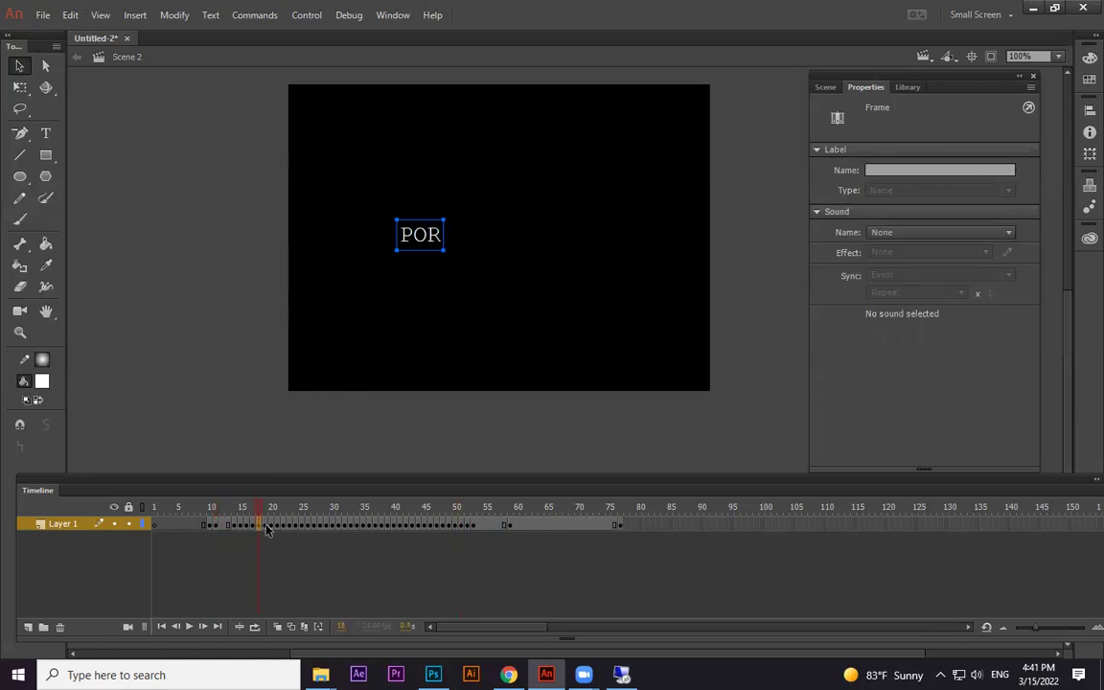
pyautogui.press('F5')
pyautogui.click(248, 526)
pyautogui.press('F5')
pyautogui.press('F5')
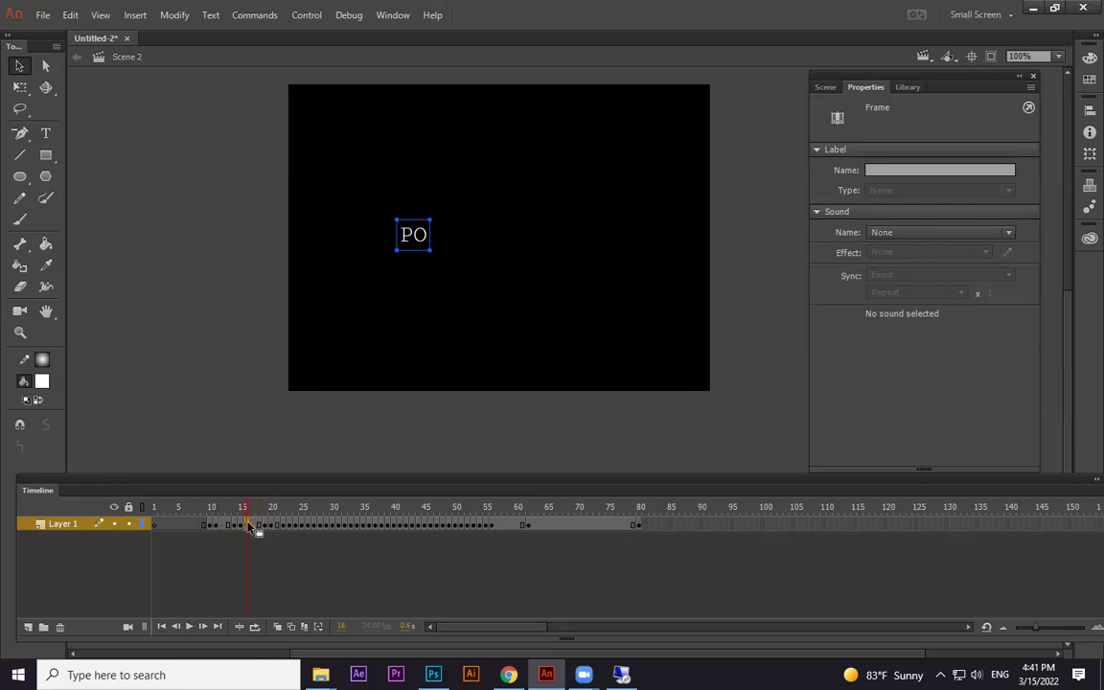
# Insert two or three extra frames each around frames 28, 37 and 46 to lengthen the letter holds.
pyautogui.click(321, 526)
pyautogui.press('F5')
pyautogui.press('F5')
pyautogui.press('F5')
pyautogui.click(375, 526)
pyautogui.press('F5')
pyautogui.press('F5')
pyautogui.press('F5')
pyautogui.click(430, 526)
pyautogui.press('F5')
pyautogui.press('F5')
# Insert extra frames around frames 53, 61 and 67 to slow the second half of the title.
pyautogui.click(473, 525)
pyautogui.press('F5')
pyautogui.press('F5')
pyautogui.press('F5')
pyautogui.click(522, 526)
pyautogui.press('F5')
pyautogui.press('F5')
pyautogui.press('F5')
pyautogui.click(559, 526)
pyautogui.press('F5')
pyautogui.press('F5')
pyautogui.press('F5')
pyautogui.press('F5')
pyautogui.press('F5')
pyautogui.press('F5')
# Insert three extra frames each around frames 43 and 48.
pyautogui.click(412, 526)
pyautogui.press('F5')
pyautogui.press('F5')
pyautogui.press('F5')
pyautogui.click(444, 526)
pyautogui.press('F5')
pyautogui.press('F5')
pyautogui.press('F5')
# Insert extra frames around frames 25 and 23 to hold "PORT" longer, and test the movie.
pyautogui.click(303, 527)
pyautogui.press('F5')
pyautogui.press('F5')
pyautogui.click(291, 526)
pyautogui.press('F5')
pyautogui.press('F5')
pyautogui.press('F5')
pyautogui.press('F5')
pyautogui.press('F5')
pyautogui.hotkey('ctrl', 'Return')
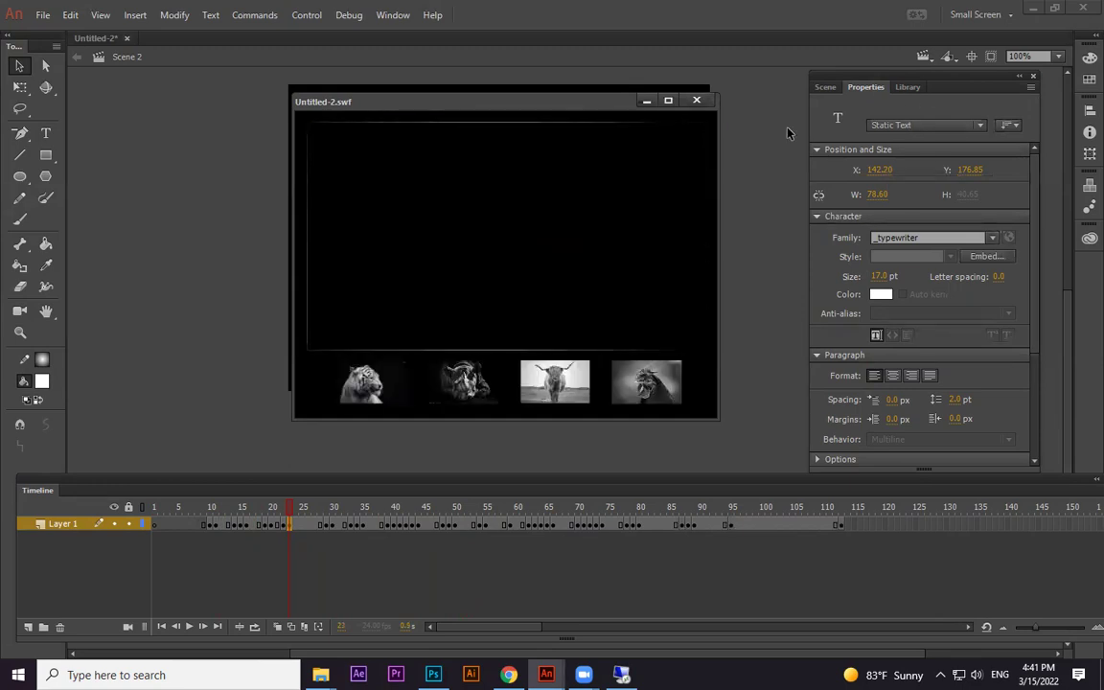
pyautogui.click(697, 102)
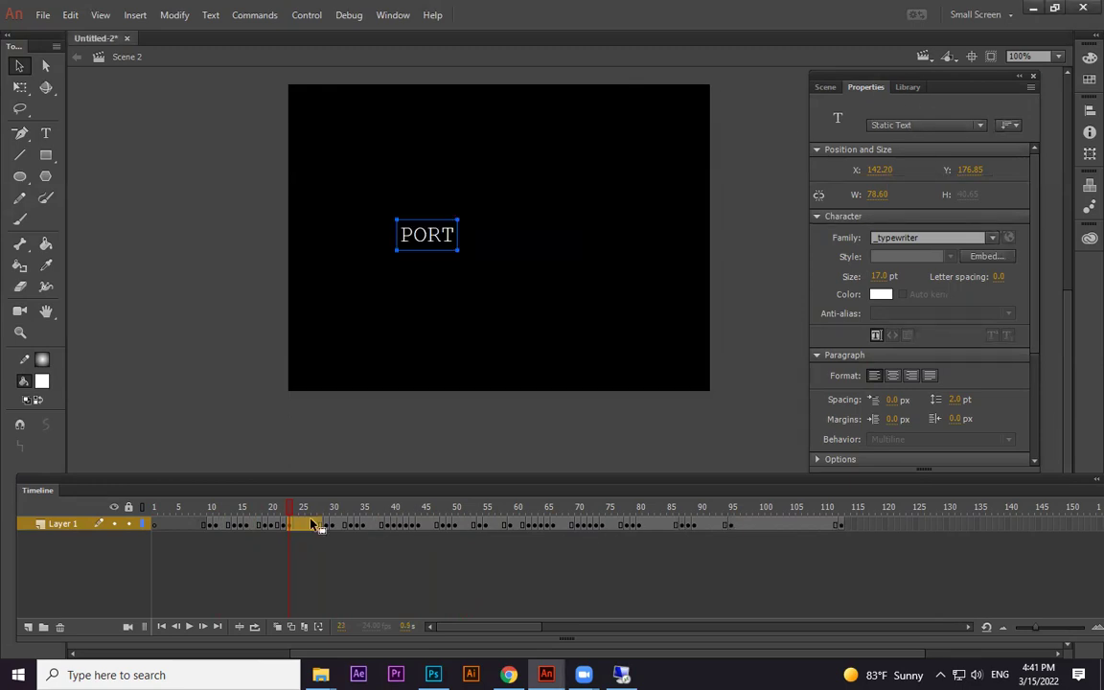
# Insert extra frames at frames 15 and 43 to lengthen the holds of "PO" and "PORTFOL".
pyautogui.click(242, 525)
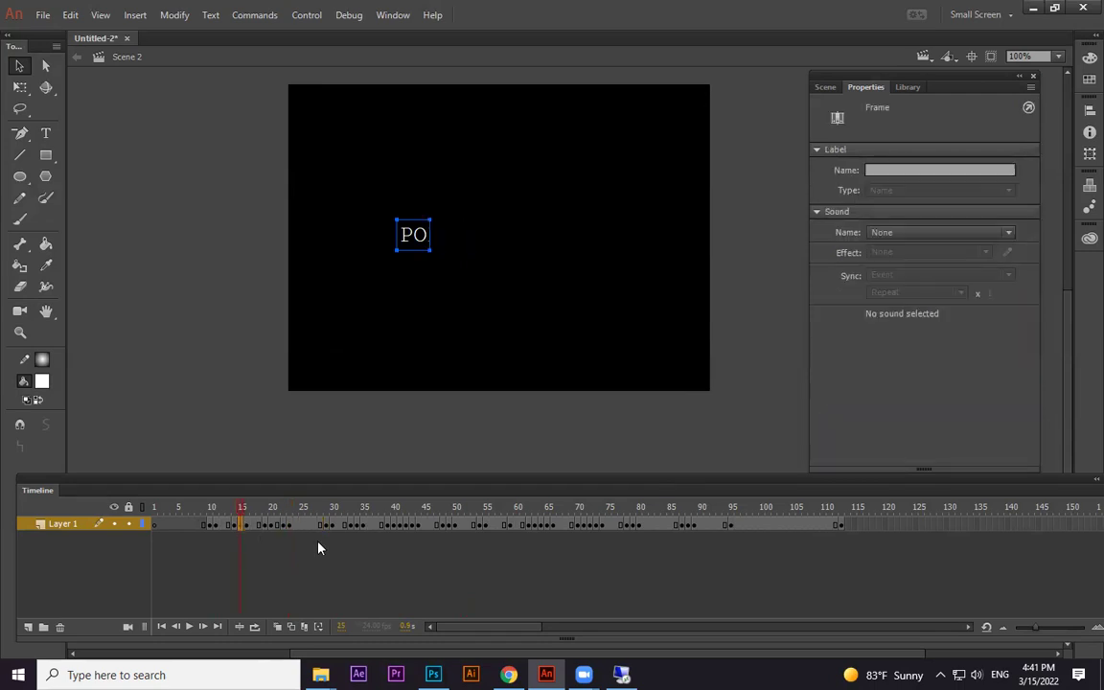
pyautogui.click(418, 525)
pyautogui.press('F5')
pyautogui.press('F5')
pyautogui.press('F5')
pyautogui.press('F5')
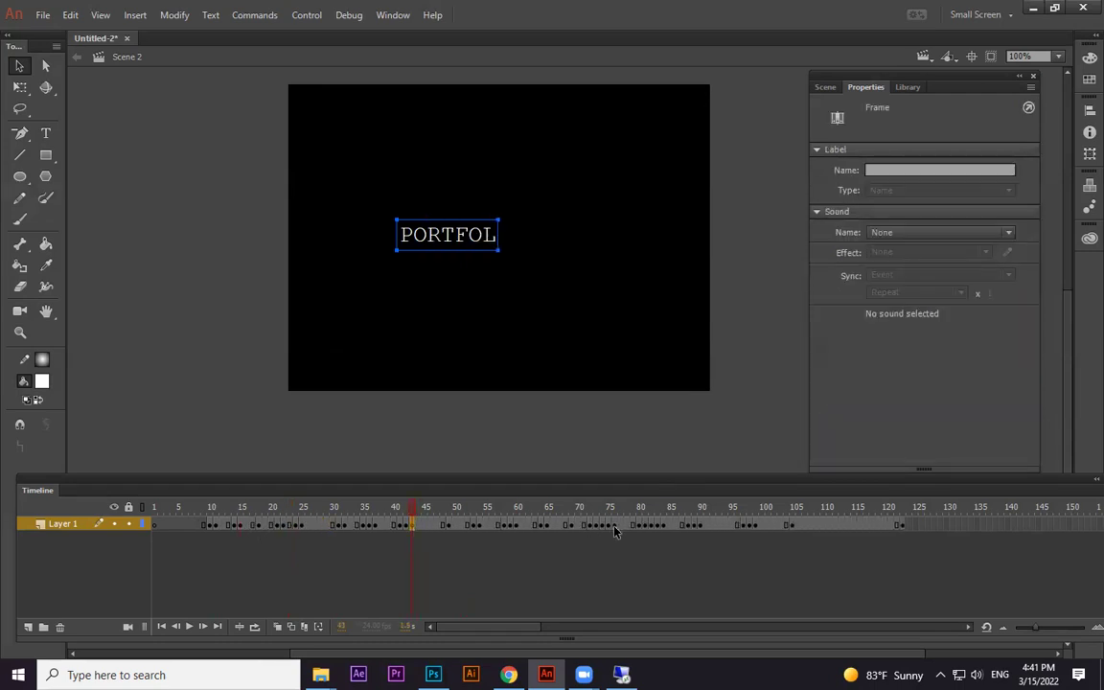
# Insert extra frames around frame 75 to hold "PORTFOLIO DE" longer, and test the movie.
pyautogui.click(619, 526)
pyautogui.press('F5')
pyautogui.click(608, 526)
pyautogui.press('F5')
pyautogui.press('F5')
pyautogui.press('F5')
pyautogui.press('F5')
pyautogui.press('F5')
pyautogui.press('F5')
pyautogui.press('F5')
pyautogui.press('F5')
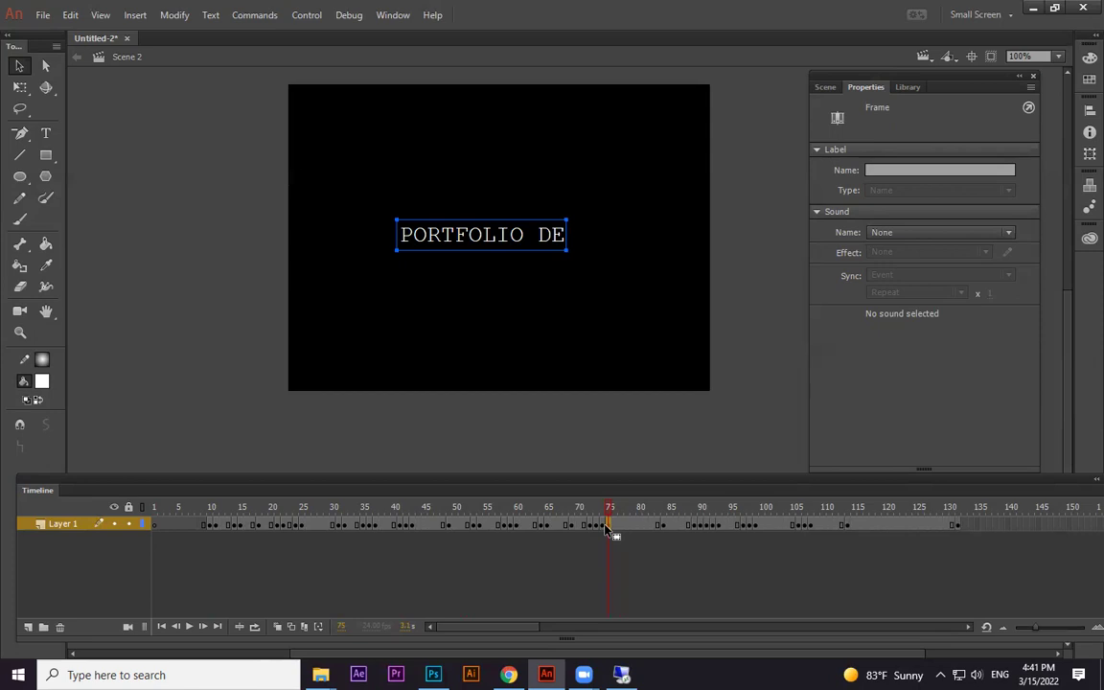
pyautogui.hotkey('ctrl', 'Return')
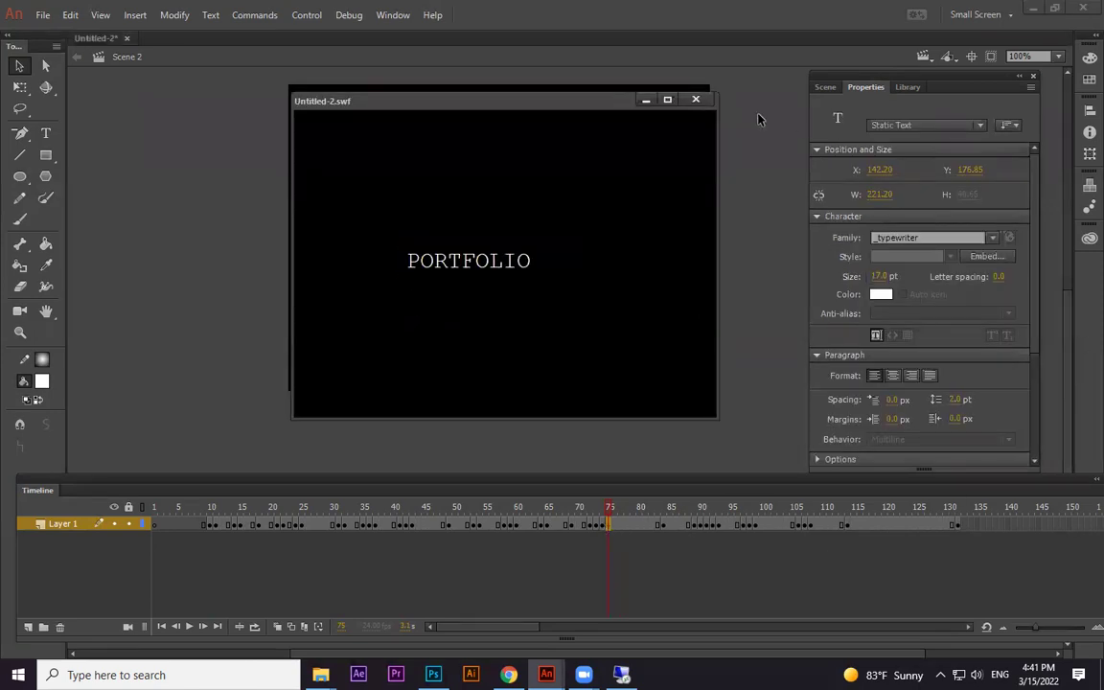
pyautogui.click(696, 99)
# Insert extra frames at frame 16 to lengthen the pause early in the title.
pyautogui.moveTo(210, 523); pyautogui.dragTo(243, 517)
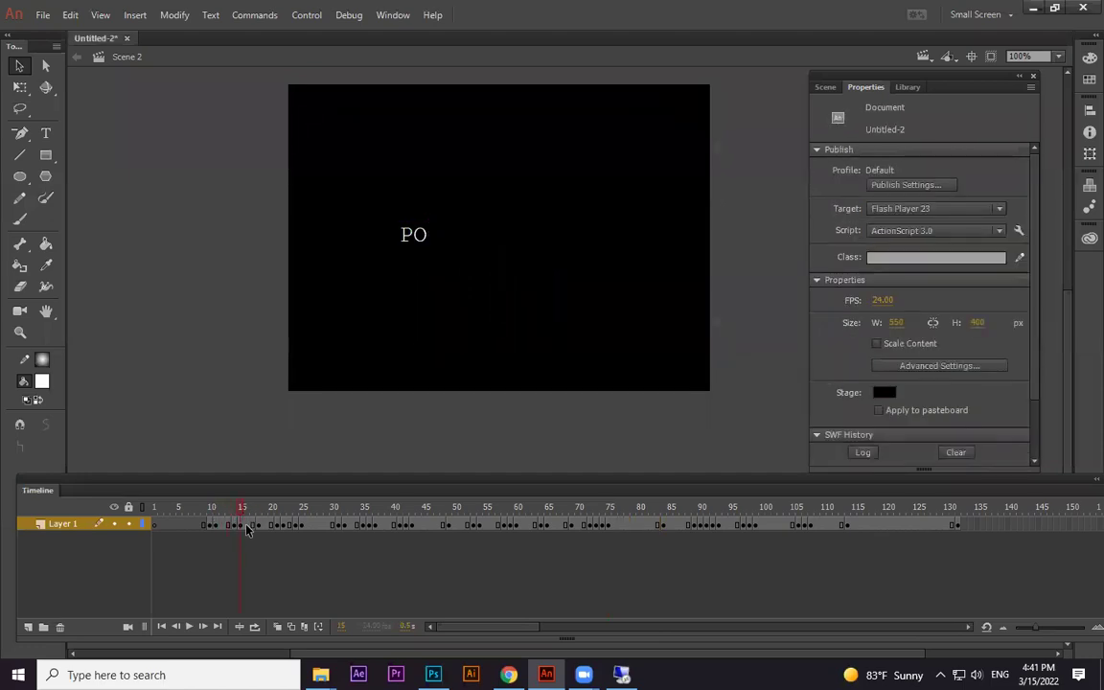
pyautogui.click(247, 526)
pyautogui.press('F5')
pyautogui.press('F5')
pyautogui.press('F5')
pyautogui.press('F5')
pyautogui.press('F5')
# Insert six extra frames around frame 29 of the title animation.
pyautogui.click(326, 526)
pyautogui.press('F5')
pyautogui.press('F5')
pyautogui.press('F5')
pyautogui.press('F5')
pyautogui.press('F5')
pyautogui.press('F5')
# Insert five extra frames at frame 47 to hold "PORTF" longer.
pyautogui.click(436, 525)
pyautogui.press('F5')
pyautogui.press('F5')
pyautogui.press('F5')
pyautogui.press('F5')
pyautogui.press('F5')
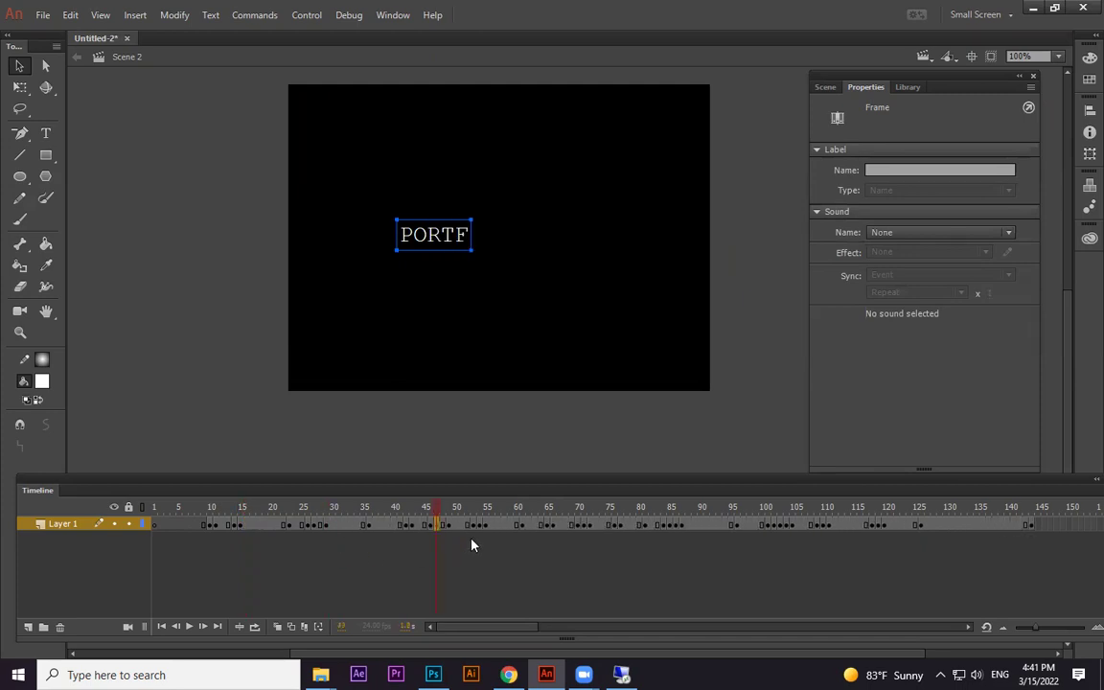
# Insert extra frames at frame 74 to hold "PORTFOLI" longer.
pyautogui.click(603, 527)
pyautogui.press('F5')
pyautogui.press('F5')
pyautogui.press('F5')
pyautogui.press('F5')
pyautogui.press('F5')
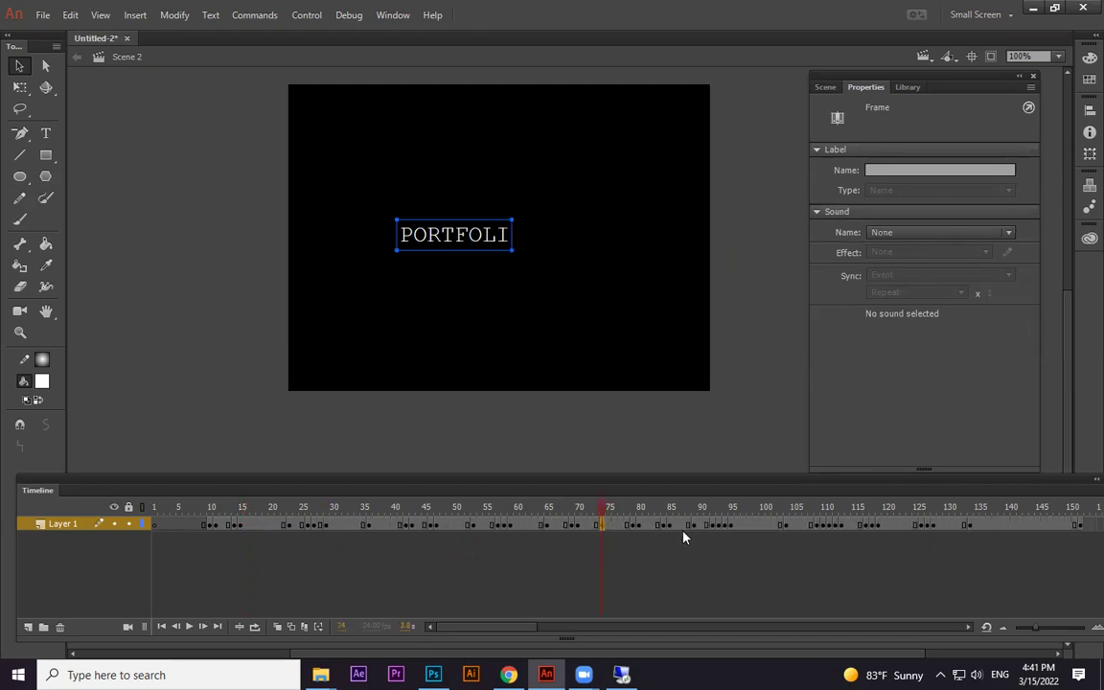
# Insert eight extra frames at frame 94 to hold "PORTFOLIO D" longer, and test the movie.
pyautogui.click(725, 527)
pyautogui.press('F5')
pyautogui.press('F5')
pyautogui.press('F5')
pyautogui.press('F5')
pyautogui.press('F5')
pyautogui.press('F5')
pyautogui.press('F5')
pyautogui.press('F5')
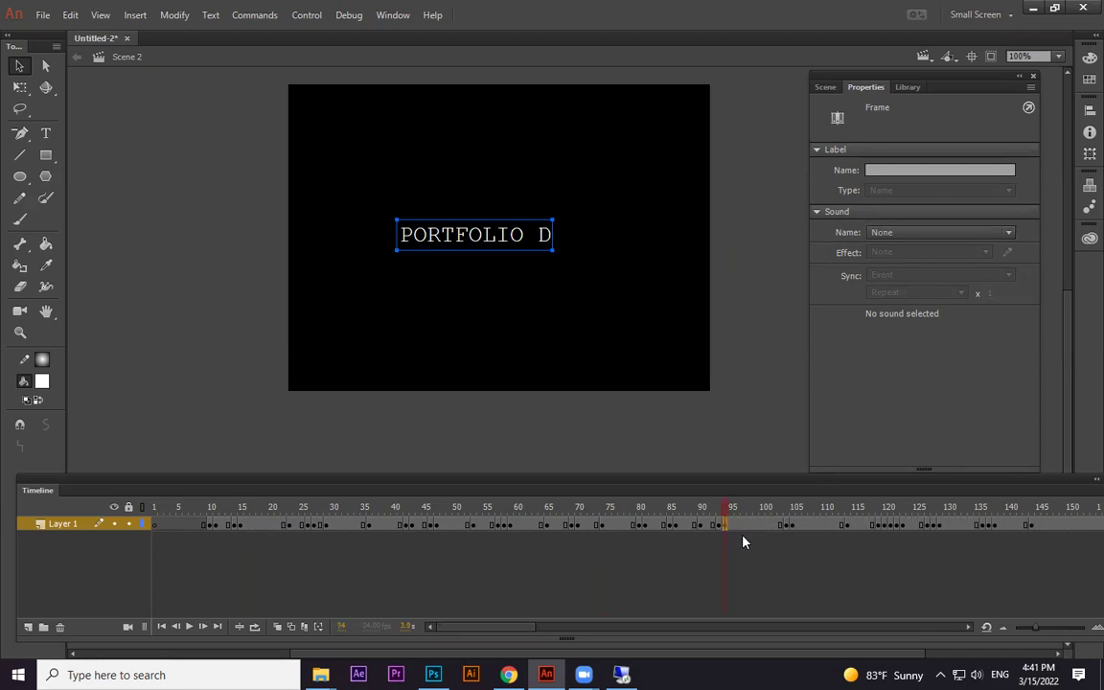
pyautogui.hotkey('ctrl', 'Return')
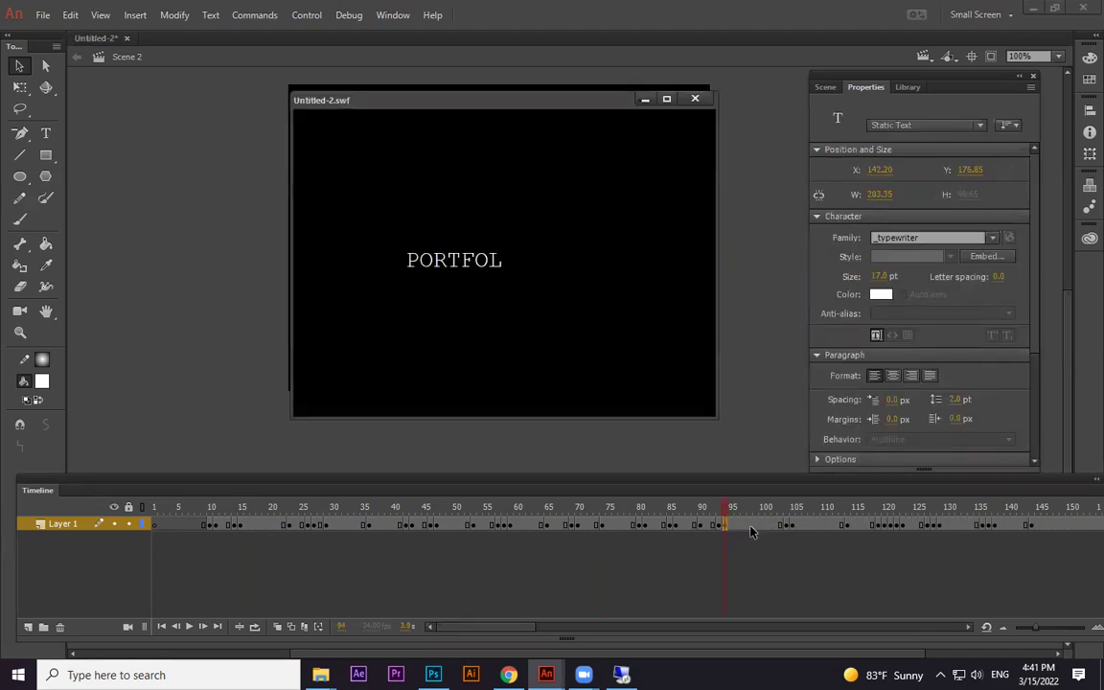
pyautogui.click(695, 98)
# Adjust the keyframe spacing further, inserting extra frames at frame 65 to hold "PORTFO" longer.
pyautogui.moveTo(367, 498); pyautogui.dragTo(314, 526)
pyautogui.click(548, 528)
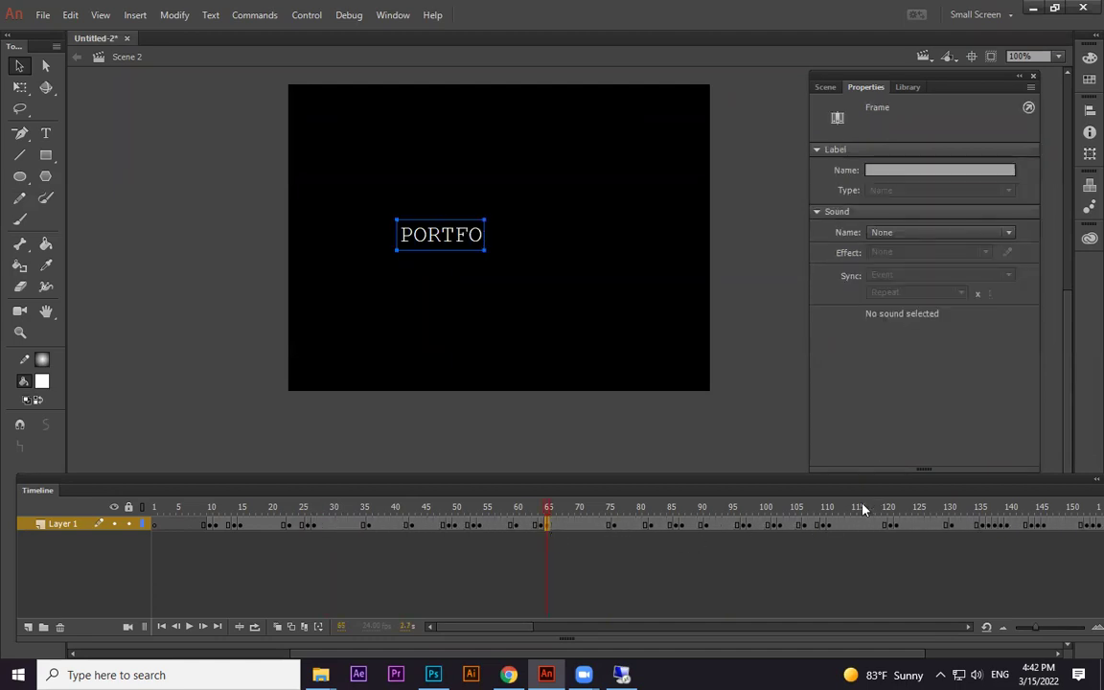
# Insert nine extra frames at frame 138 to hold "PORTFOLIO DEM" longer, and test the movie.
pyautogui.moveTo(810, 511); pyautogui.dragTo(985, 514)
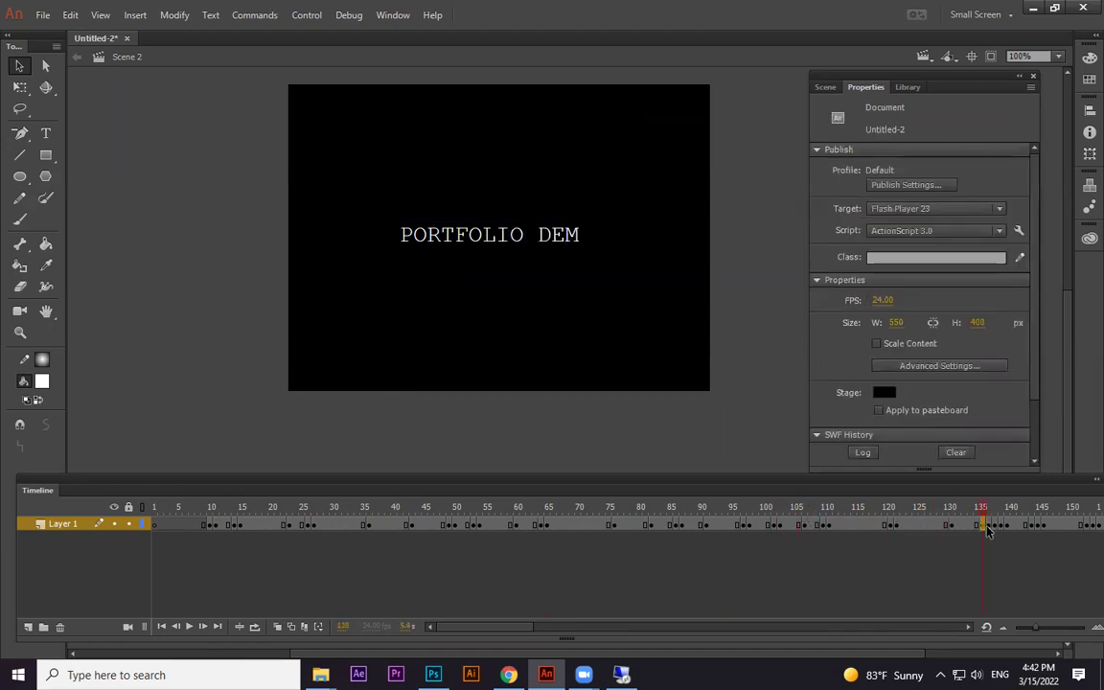
pyautogui.click(993, 527)
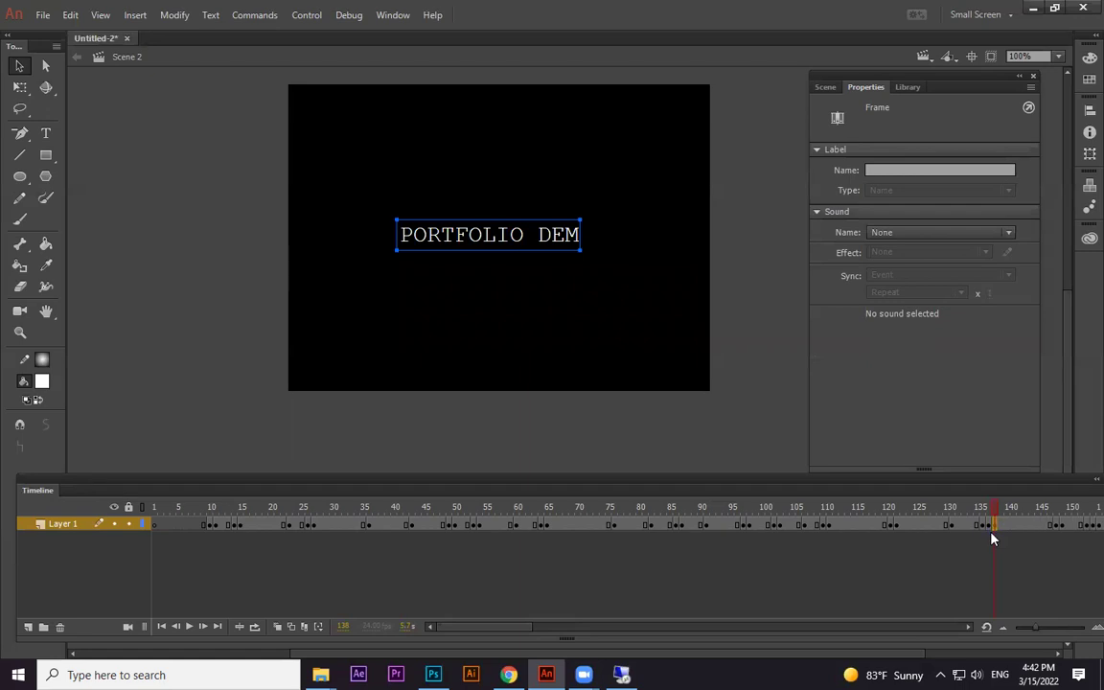
pyautogui.hotkey('ctrl', 'Return')
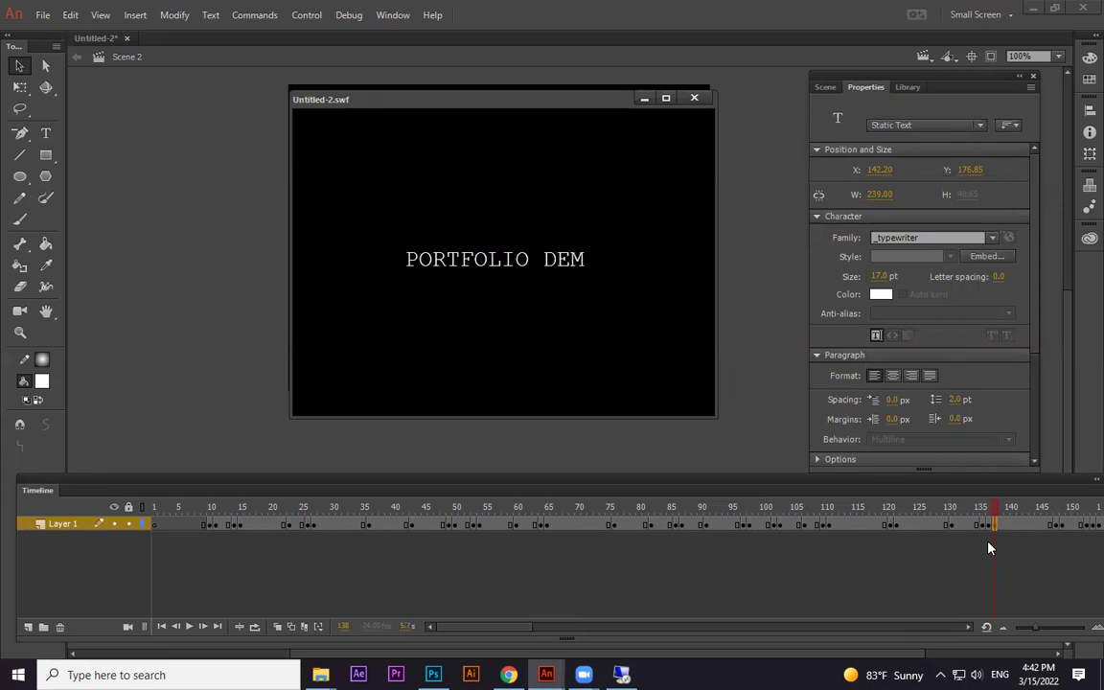
pyautogui.click(694, 98)
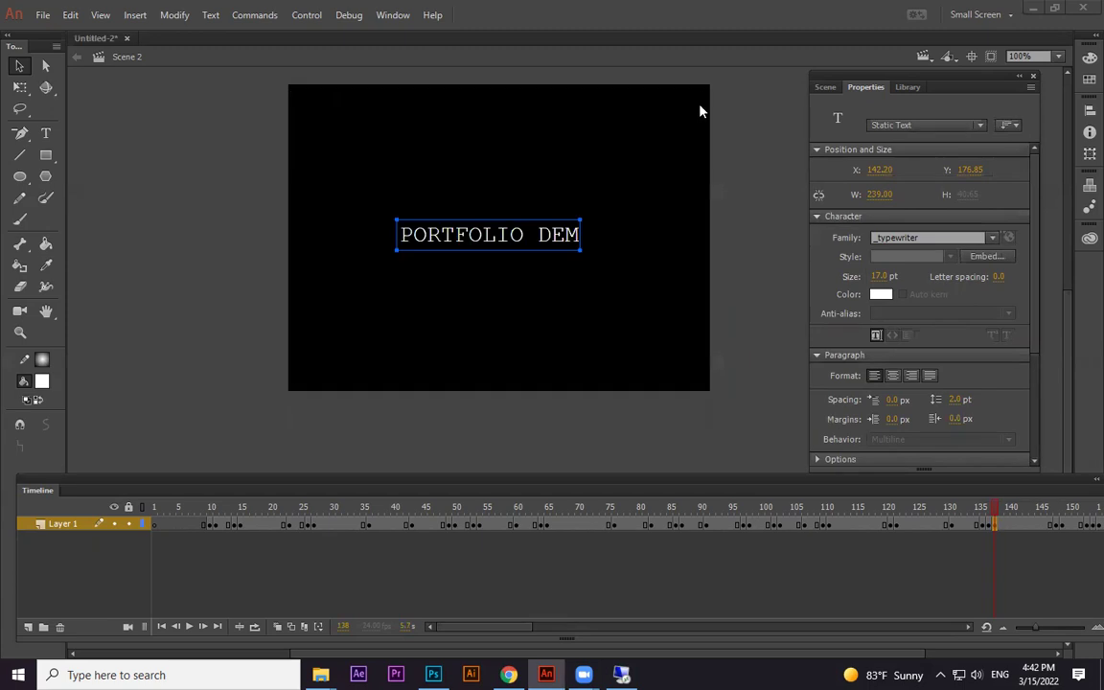
pyautogui.click(375, 417)
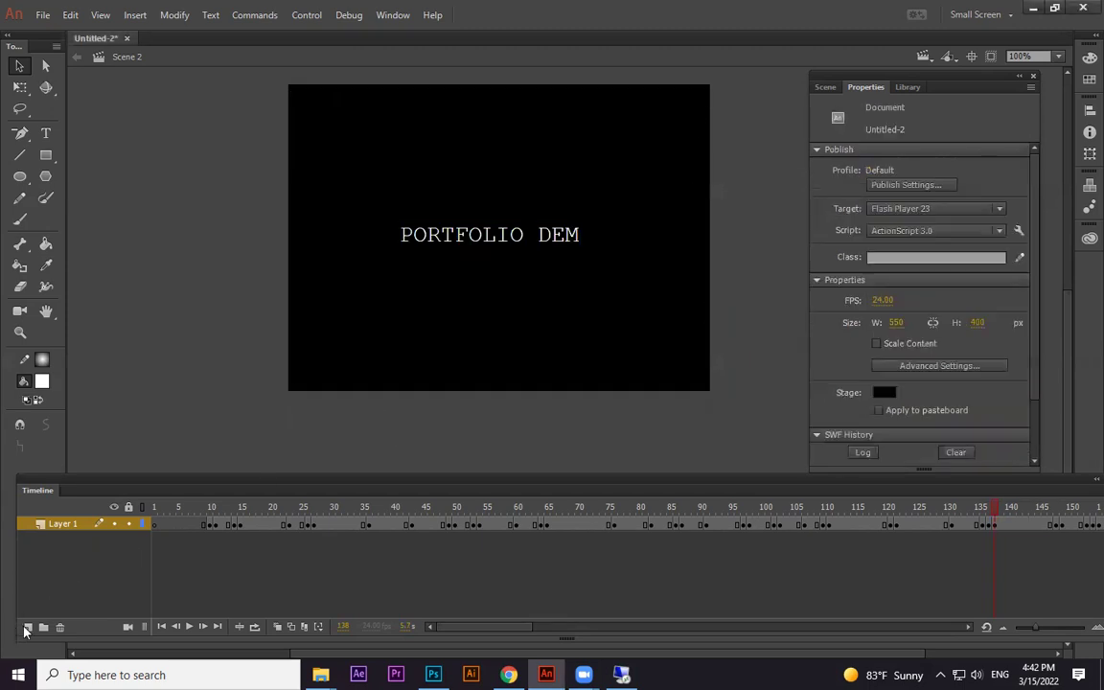
# Add a new layer above the title layer and draw a horizontal line about 12 px long just below and beside the "P".
pyautogui.click(28, 626)
pyautogui.click(155, 525)
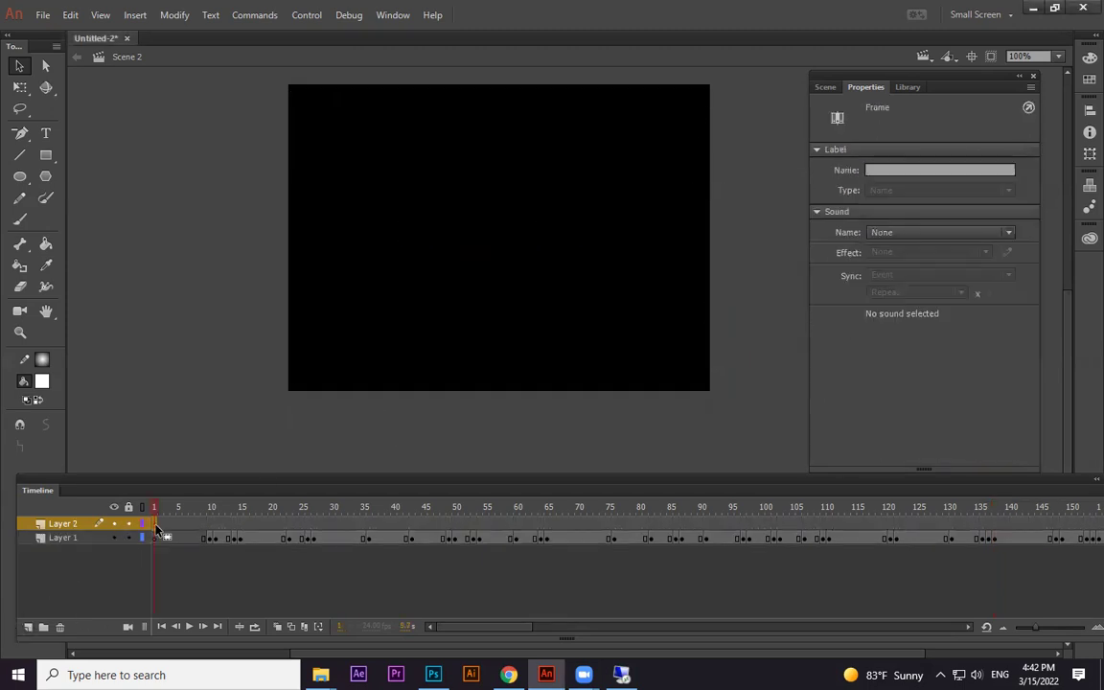
pyautogui.click(211, 507)
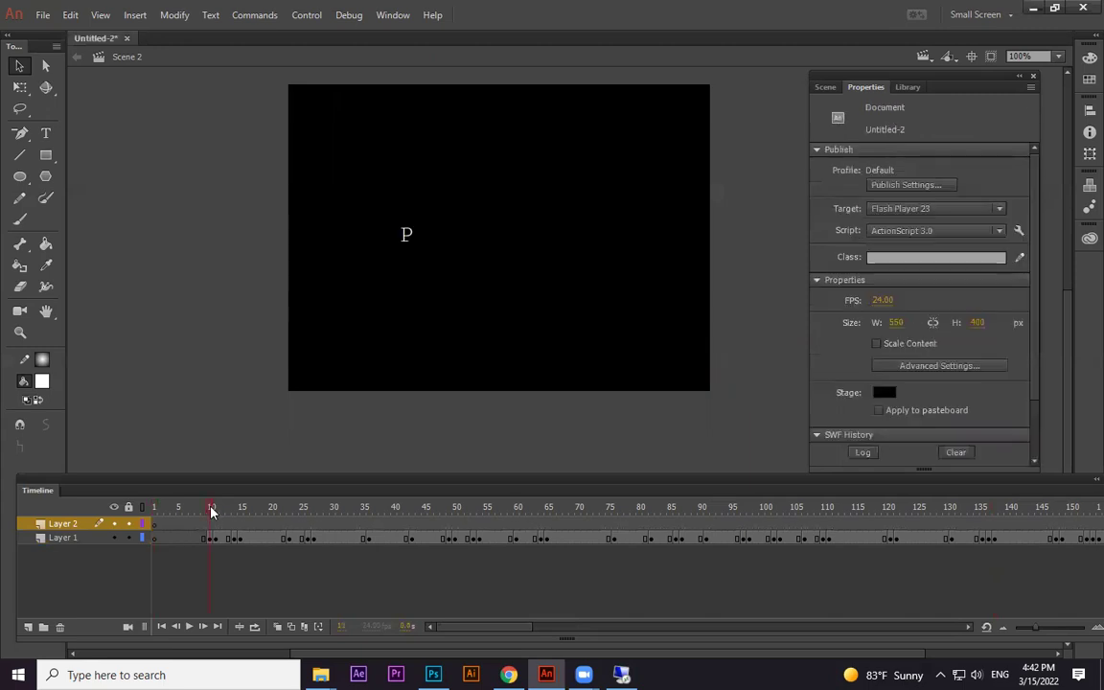
pyautogui.click(22, 155)
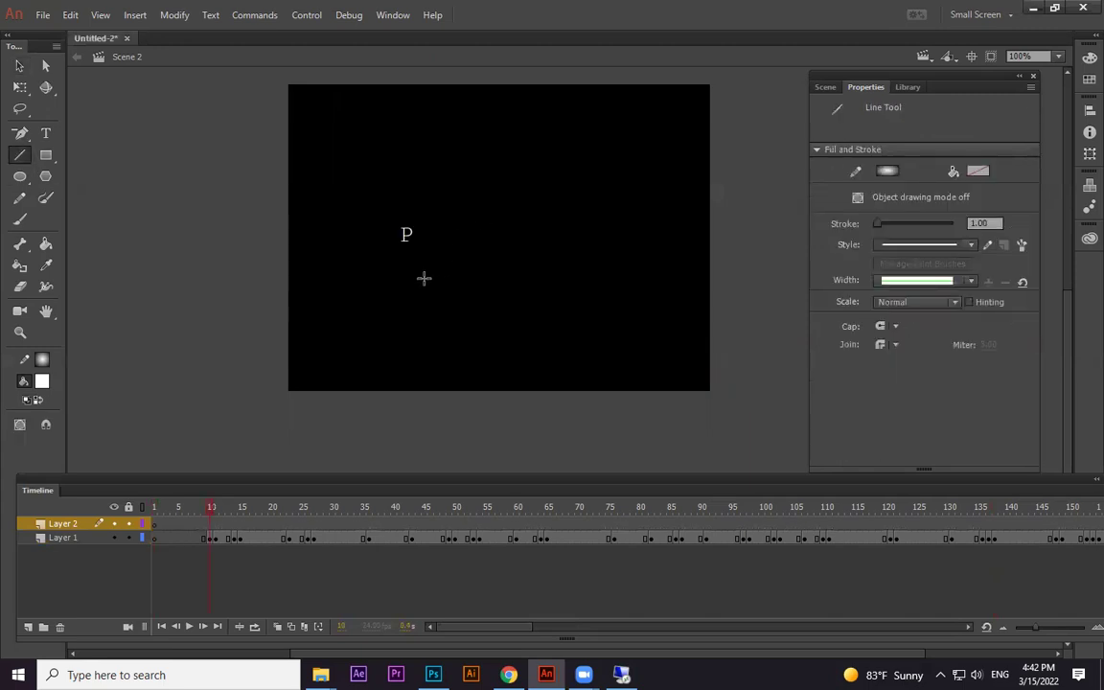
pyautogui.hotkey('ctrl', '=')
pyautogui.hotkey('ctrl', '=')
pyautogui.moveTo(334, 352); pyautogui.dragTo(472, 280)
pyautogui.moveTo(384, 319)
pyautogui.mouseDown()
pyautogui.moveTo(419, 319)
pyautogui.moveTo(358, 350)
pyautogui.mouseUp()
# Make the short line's stroke solid white and move it to the base of the "P".
pyautogui.click(19, 65)
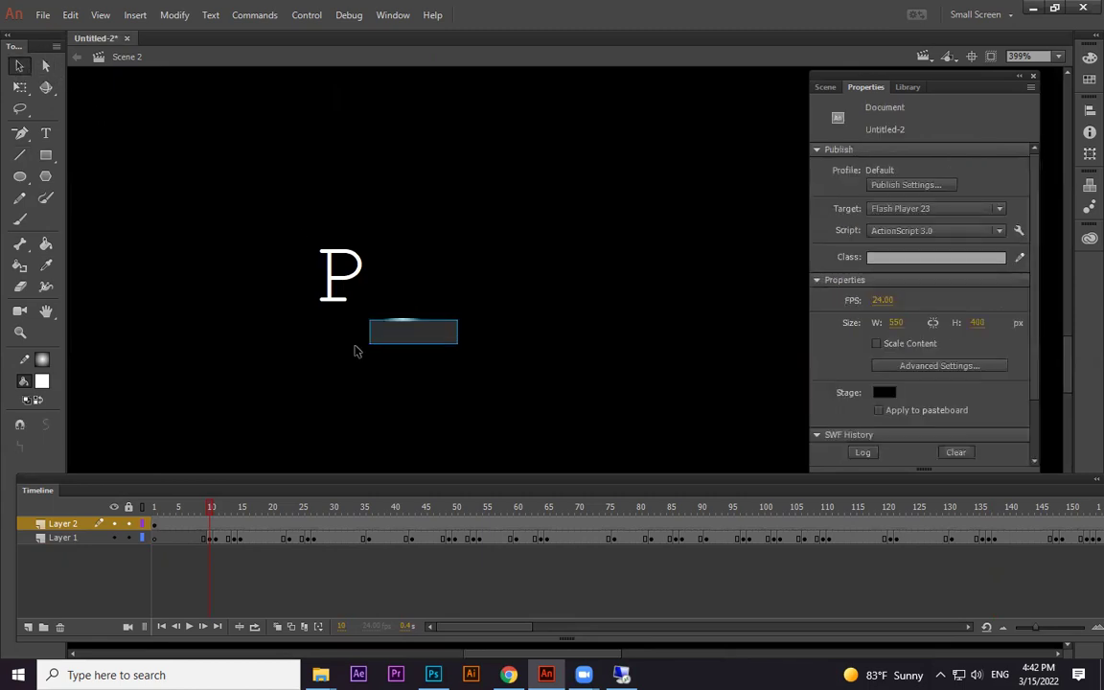
pyautogui.moveTo(456, 306); pyautogui.dragTo(372, 349)
pyautogui.click(41, 360)
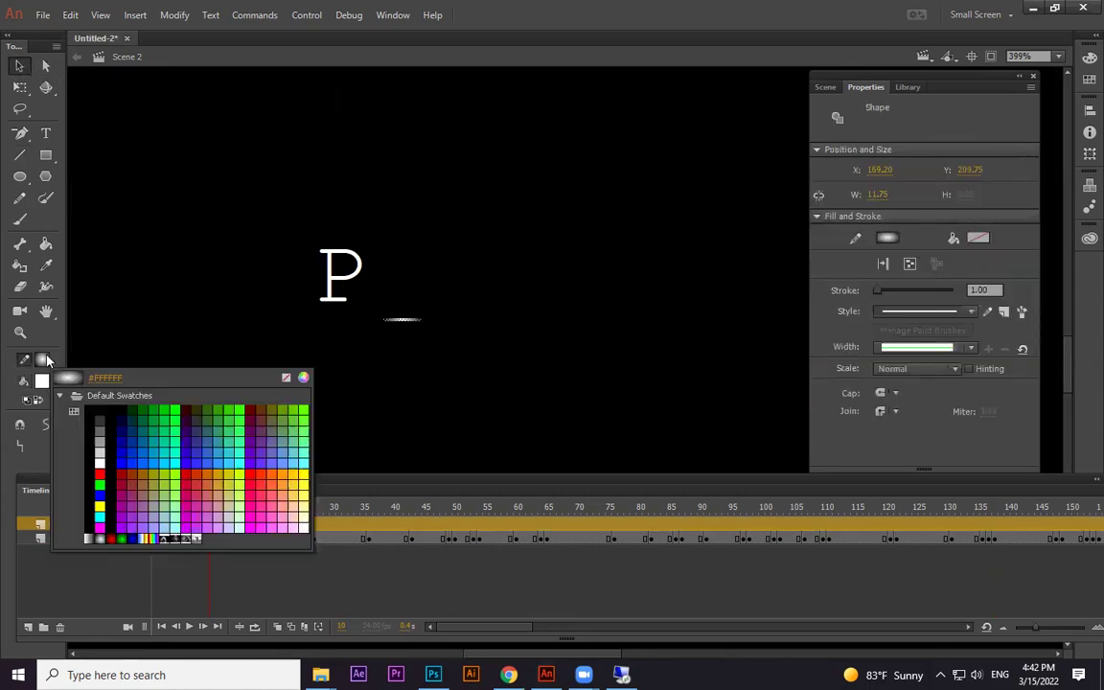
pyautogui.click(99, 468)
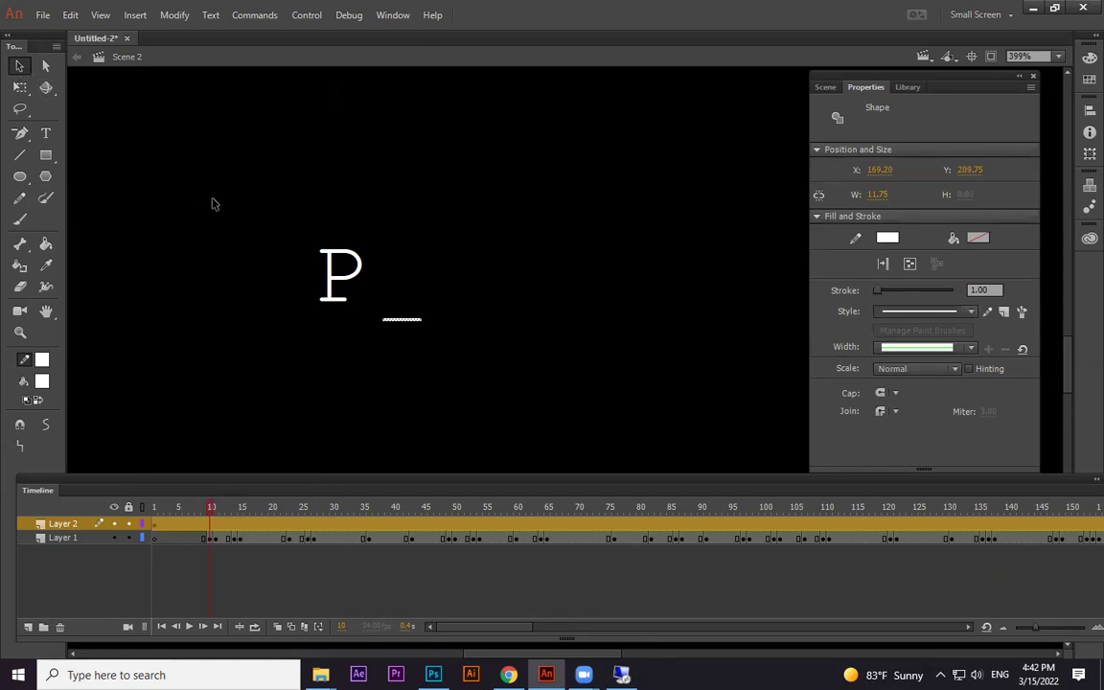
pyautogui.click(477, 397)
pyautogui.click(403, 324)
pyautogui.moveTo(441, 307)
pyautogui.mouseDown()
pyautogui.moveTo(373, 336)
pyautogui.moveTo(342, 307)
pyautogui.mouseUp()
# Convert the white line on frame 1 of Layer 2 into a movie clip symbol and open it for editing.
pyautogui.click(151, 525)
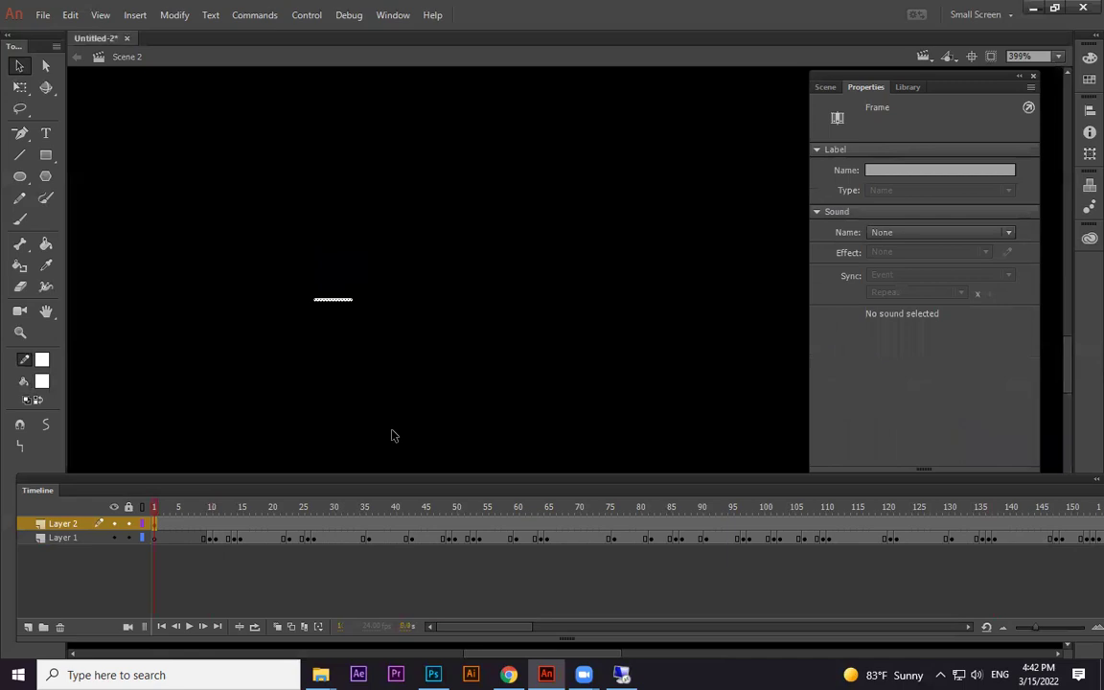
pyautogui.press('F8')
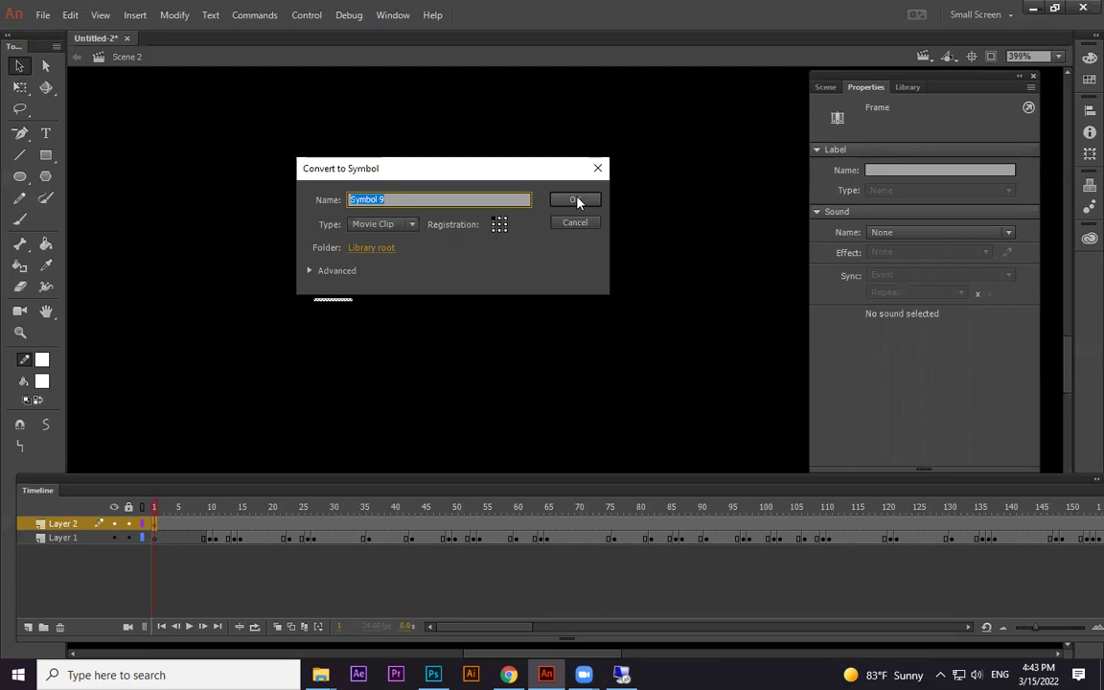
pyautogui.click(573, 200)
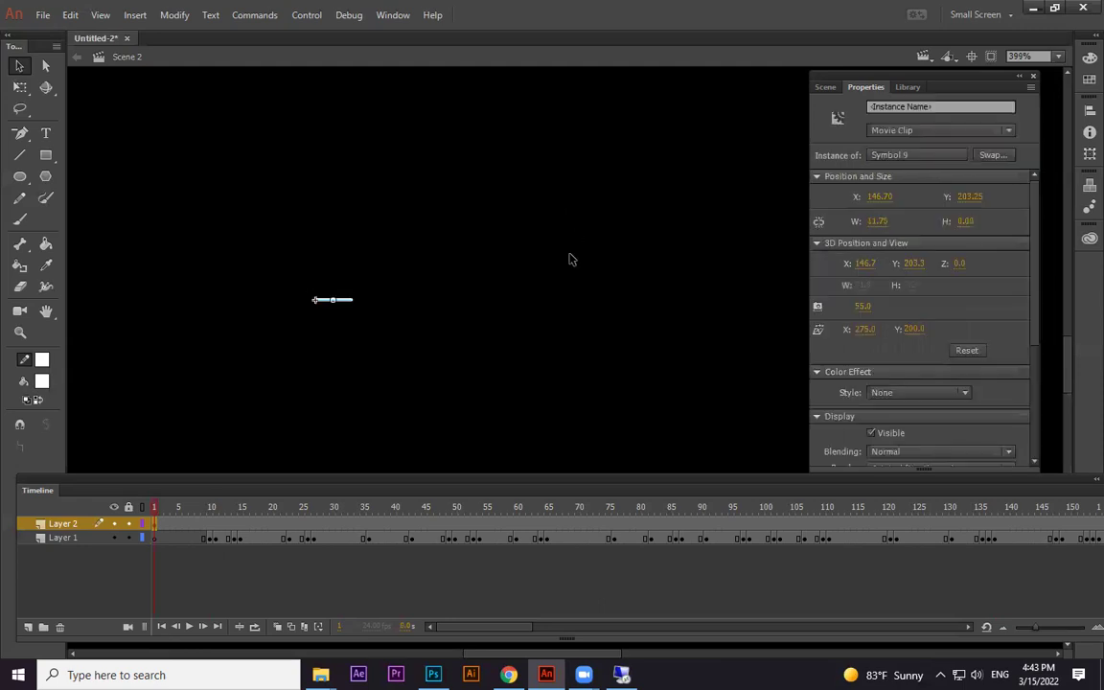
pyautogui.doubleClick(350, 304)
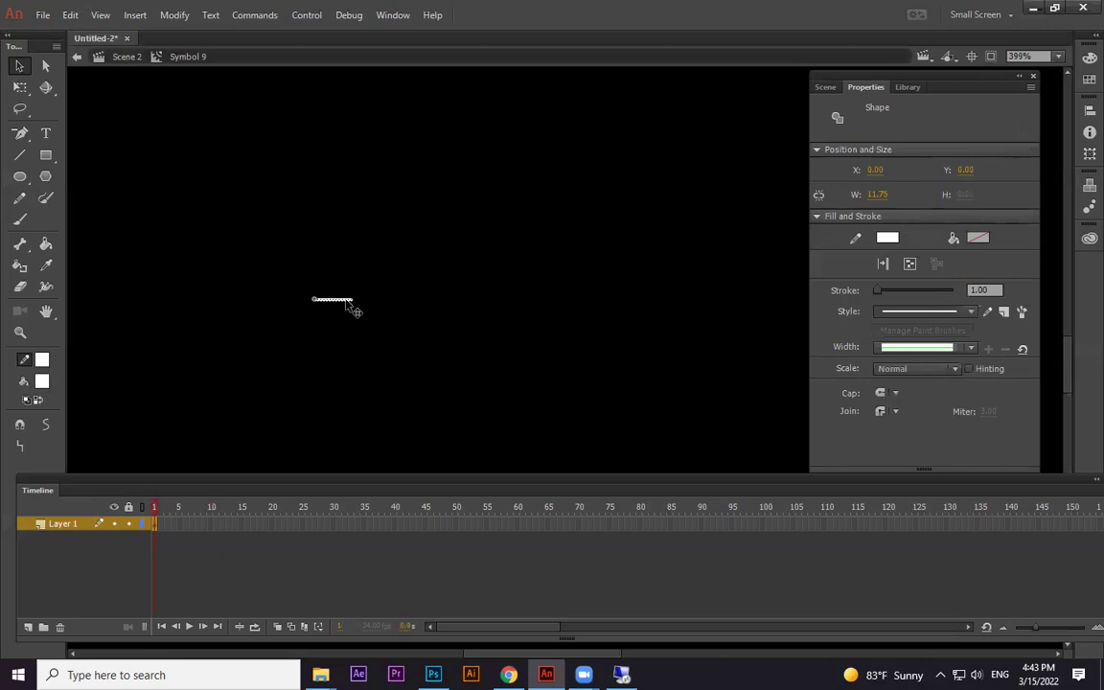
# Add a keyframe at frame 6 of the symbol and remove the line from frames 3 to 5 so it blinks.
pyautogui.click(183, 524)
pyautogui.press('F5')
pyautogui.click(174, 525)
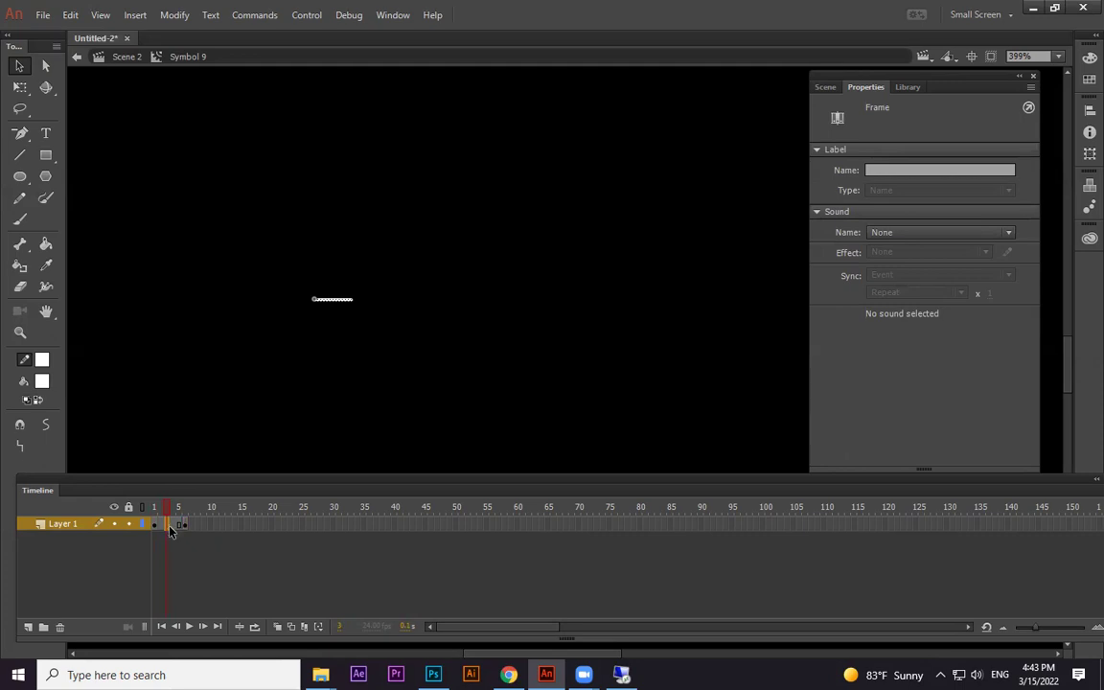
pyautogui.click(177, 546)
pyautogui.click(165, 524)
pyautogui.click(173, 537)
pyautogui.click(172, 526)
pyautogui.press('Delete')
pyautogui.click(172, 524)
pyautogui.press('Delete')
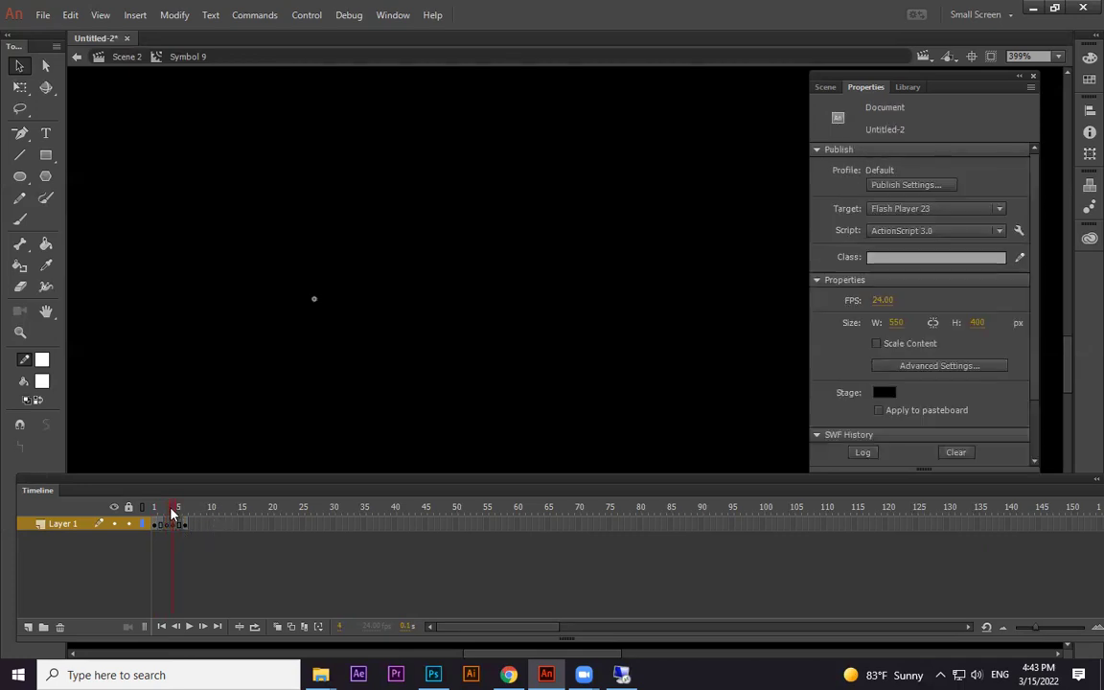
# Extend the symbol's last keyframe span to frame 8 and play back the blink.
pyautogui.click(186, 525)
pyautogui.press('F5')
pyautogui.moveTo(188, 508); pyautogui.dragTo(126, 508)
pyautogui.press('Return')
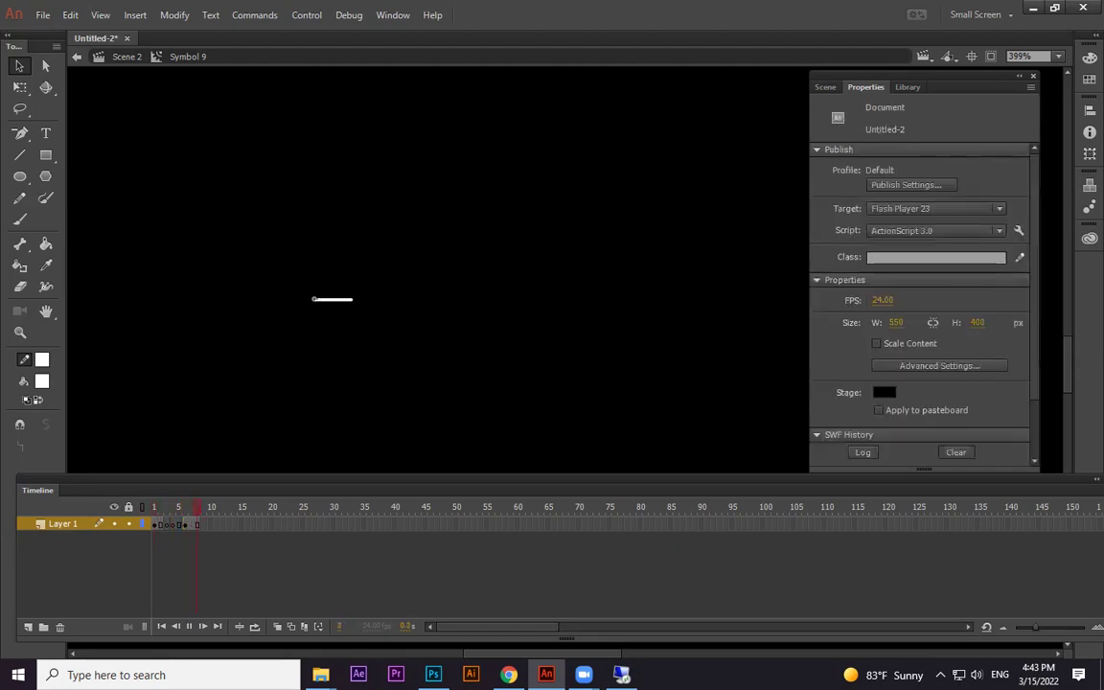
pyautogui.moveTo(116, 516); pyautogui.dragTo(116, 511)
# Return to Scene 2 and test the movie with the blinking cursor.
pyautogui.click(128, 58)
pyautogui.hotkey('ctrl', 'Return')
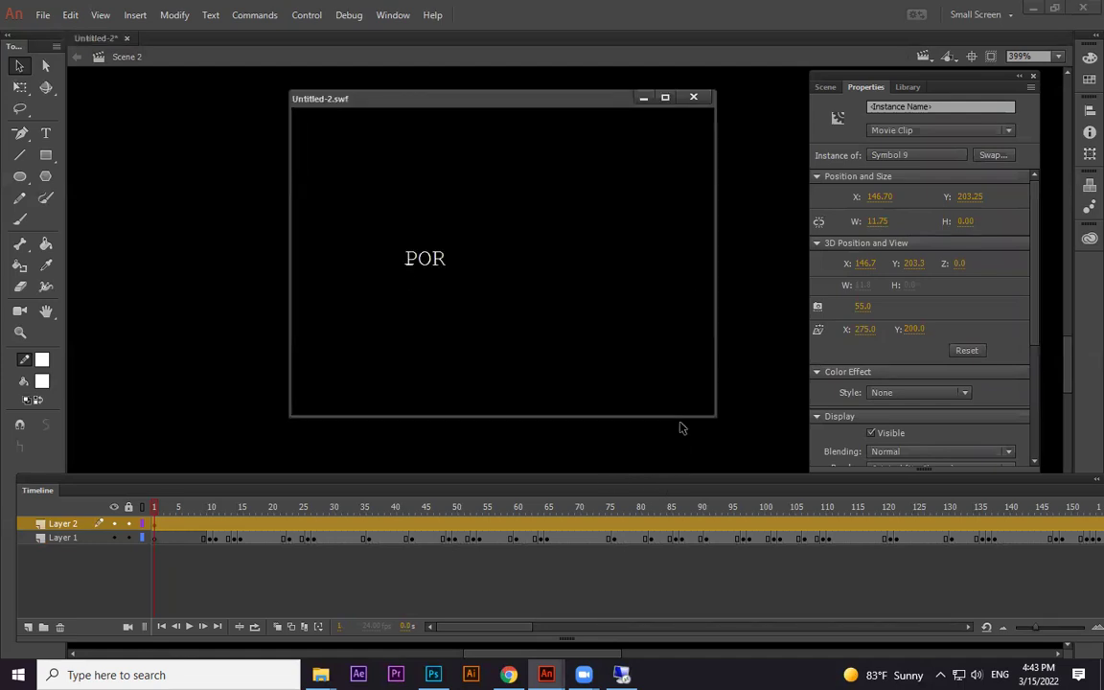
pyautogui.click(693, 97)
pyautogui.click(195, 571)
# Insert a keyframe at frame 10 of Layer 2 and move the cursor line to the right of the "P".
pyautogui.click(153, 524)
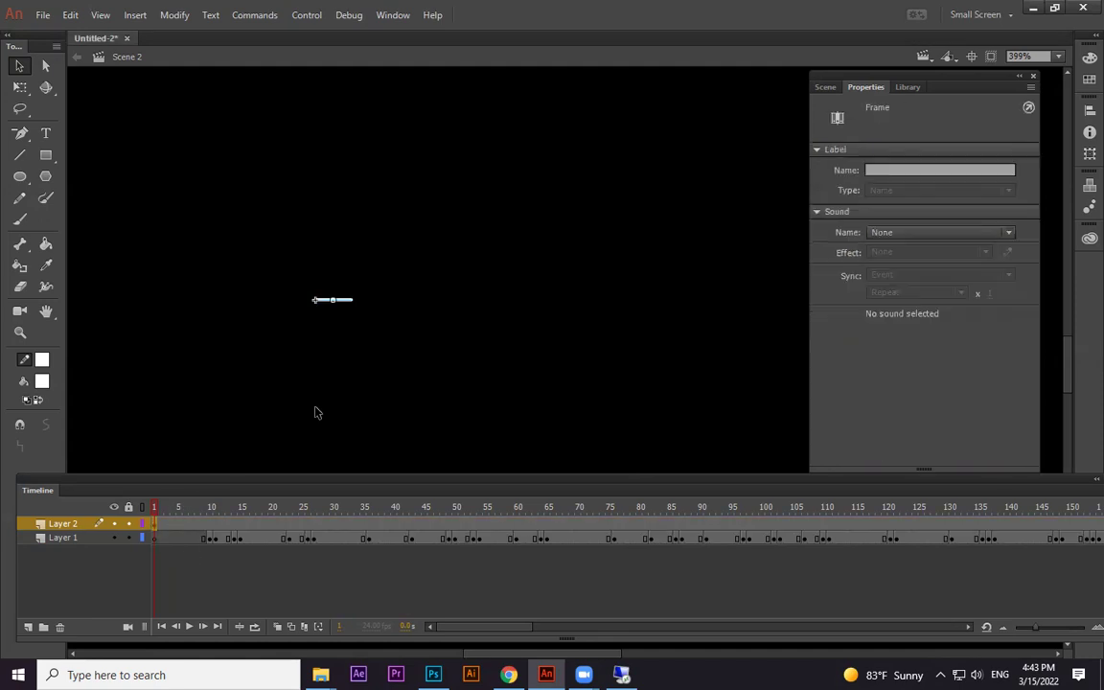
pyautogui.click(211, 525)
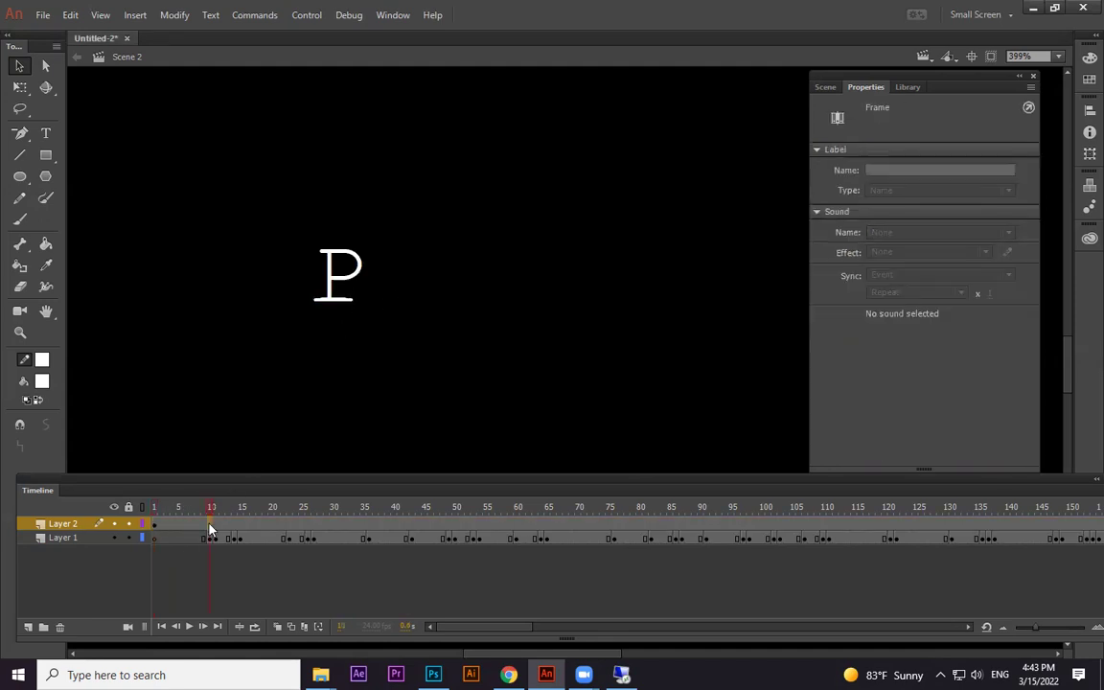
pyautogui.press('F6')
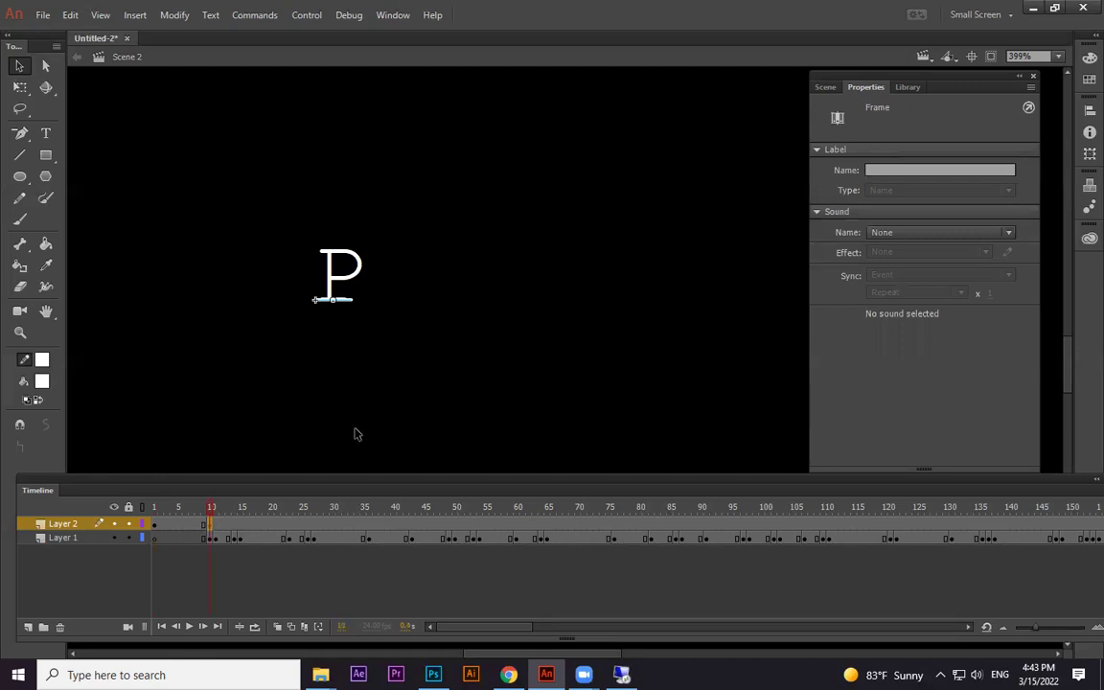
pyautogui.press('Right')
pyautogui.press('Right')
pyautogui.press('Right')
pyautogui.press('Right')
pyautogui.press('Right')
pyautogui.press('Right')
pyautogui.press('Right')
pyautogui.press('Right')
pyautogui.press('Right')
pyautogui.press('Right')
pyautogui.press('Right')
pyautogui.press('Right')
pyautogui.press('Right')
pyautogui.press('Right')
# Compare the cursor with the "O" at frame 14 and nudge it further right at frame 10 to align beneath that letter.
pyautogui.moveTo(217, 509); pyautogui.dragTo(238, 510)
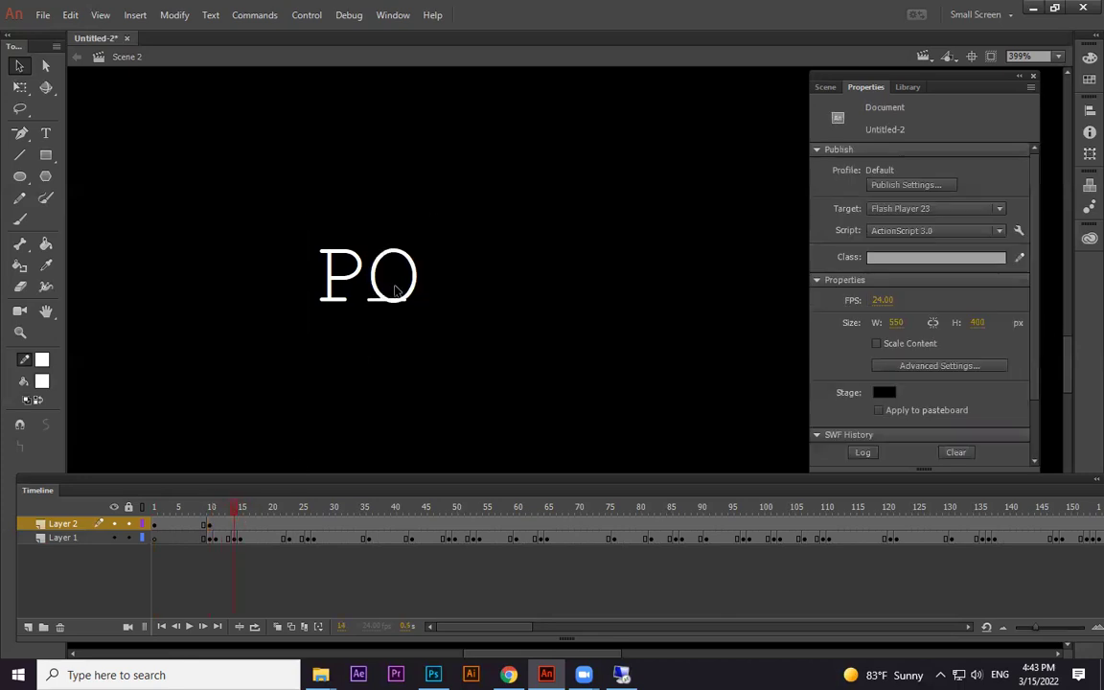
pyautogui.click(212, 525)
pyautogui.press('Right')
pyautogui.press('Right')
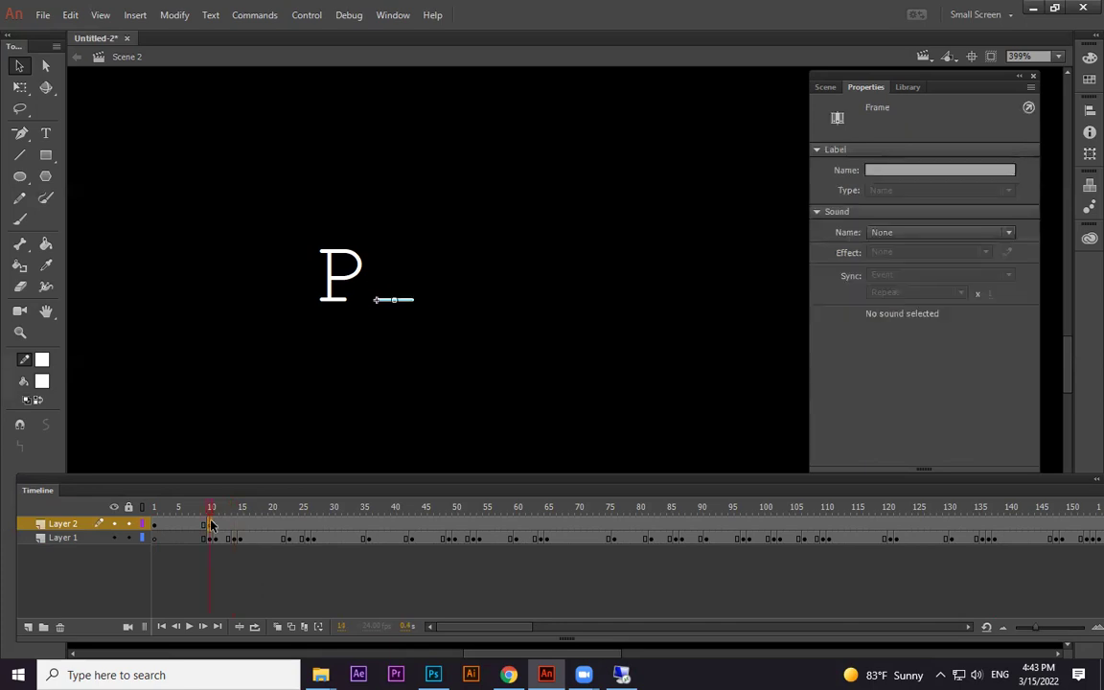
pyautogui.click(237, 515)
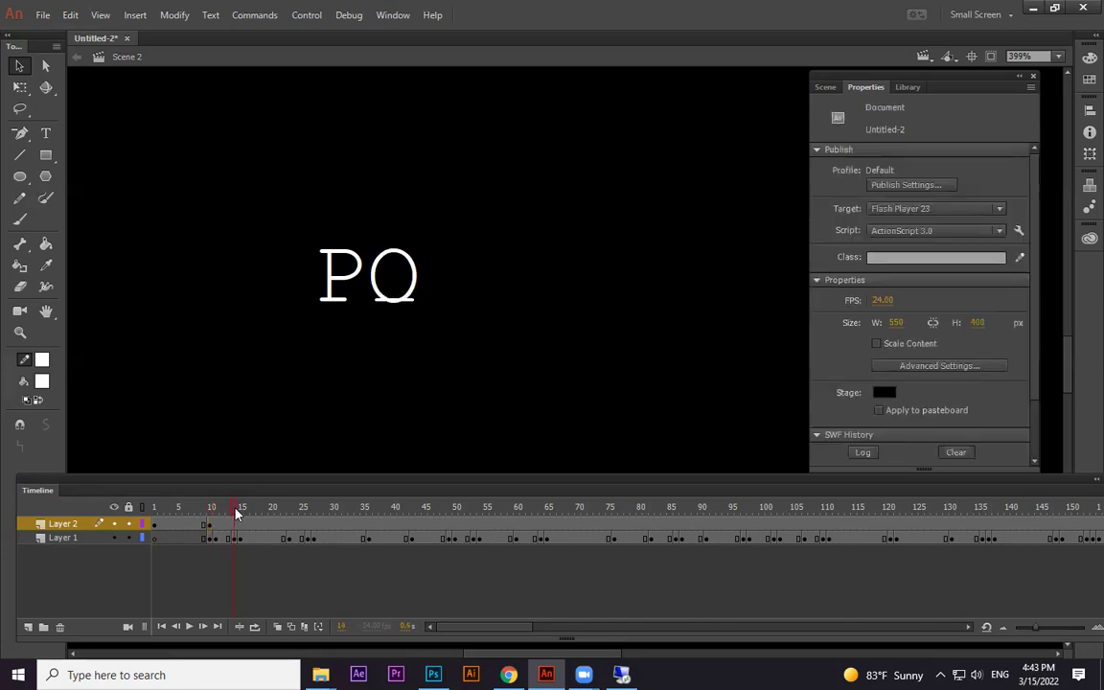
pyautogui.moveTo(237, 515); pyautogui.dragTo(180, 519)
# Lower the cursor line slightly below the text baseline in Layer 2's keyframes at frames 1 and 10.
pyautogui.click(382, 419)
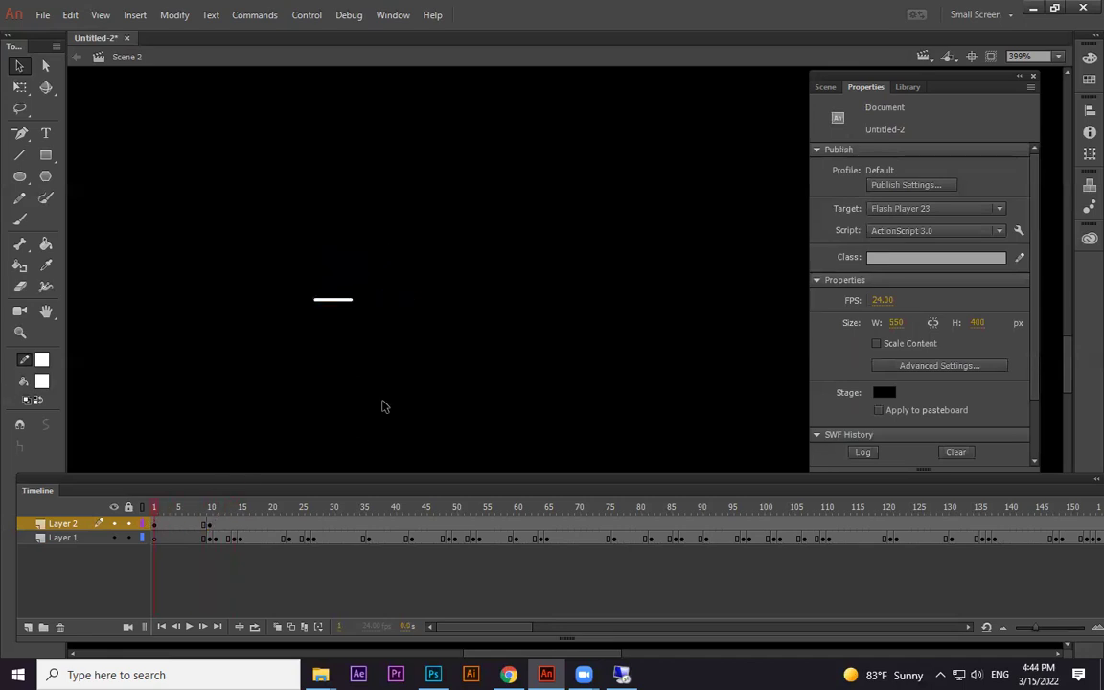
pyautogui.click(347, 303)
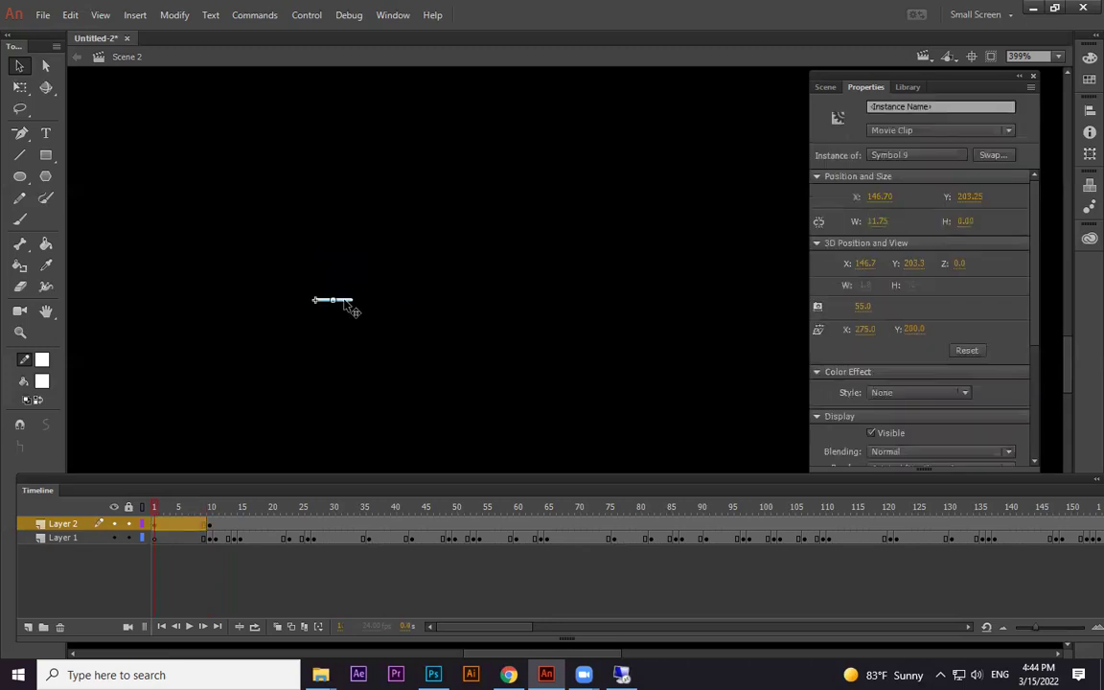
pyautogui.press('Down')
pyautogui.press('Down')
pyautogui.press('Down')
pyautogui.press('Down')
pyautogui.press('Down')
pyautogui.click(207, 526)
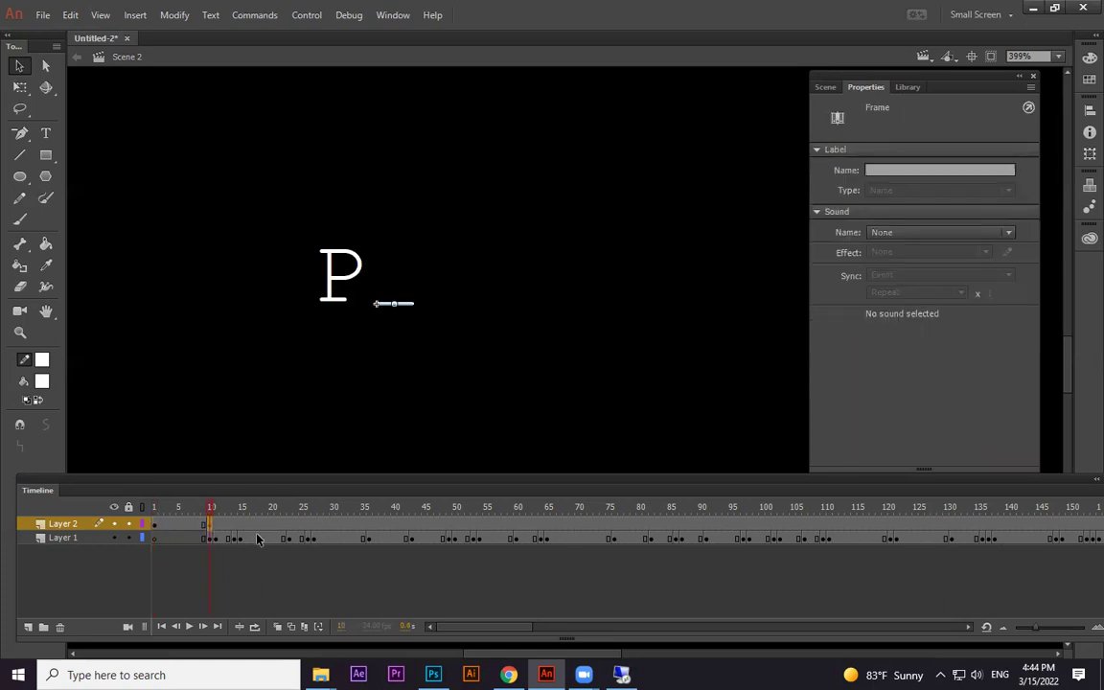
# Insert a keyframe at frame 15 of Layer 2, move the cursor line to the right of "PO", and play it back.
pyautogui.moveTo(211, 510); pyautogui.dragTo(241, 510)
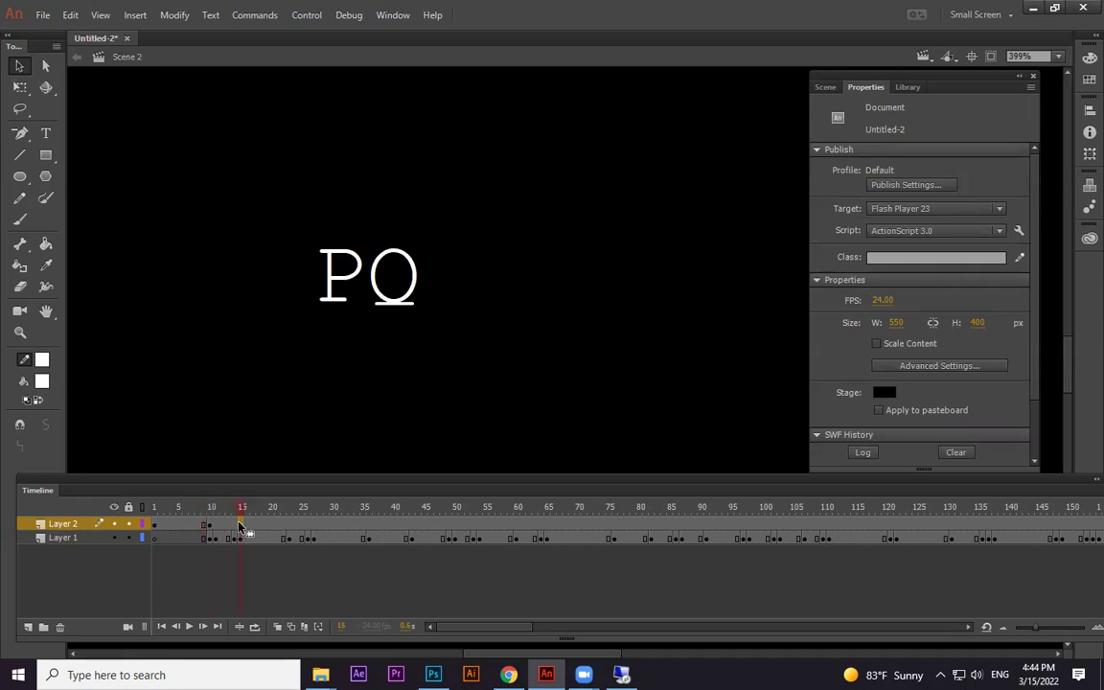
pyautogui.click(239, 524)
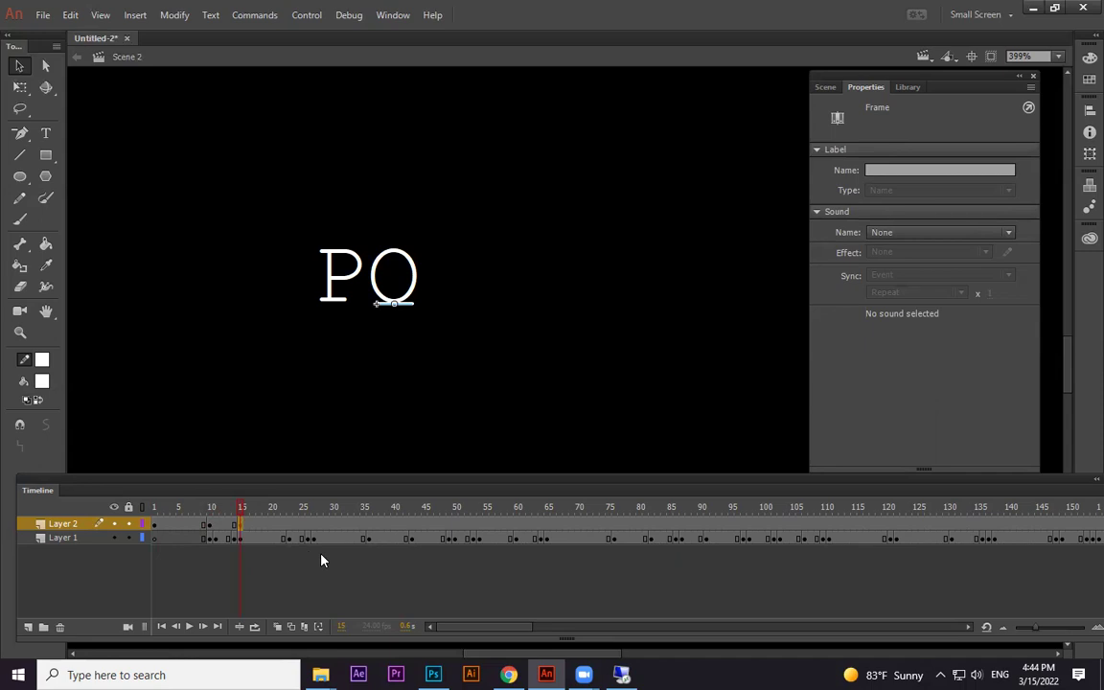
pyautogui.press('Right')
pyautogui.press('Right')
pyautogui.press('Right')
pyautogui.press('Right')
pyautogui.press('Right')
pyautogui.press('Right')
pyautogui.press('Right')
pyautogui.press('Right')
pyautogui.press('Right')
pyautogui.press('Right')
pyautogui.press('Right')
pyautogui.press('Right')
pyautogui.press('Right')
pyautogui.press('Right')
pyautogui.click(191, 506)
pyautogui.press('Return')
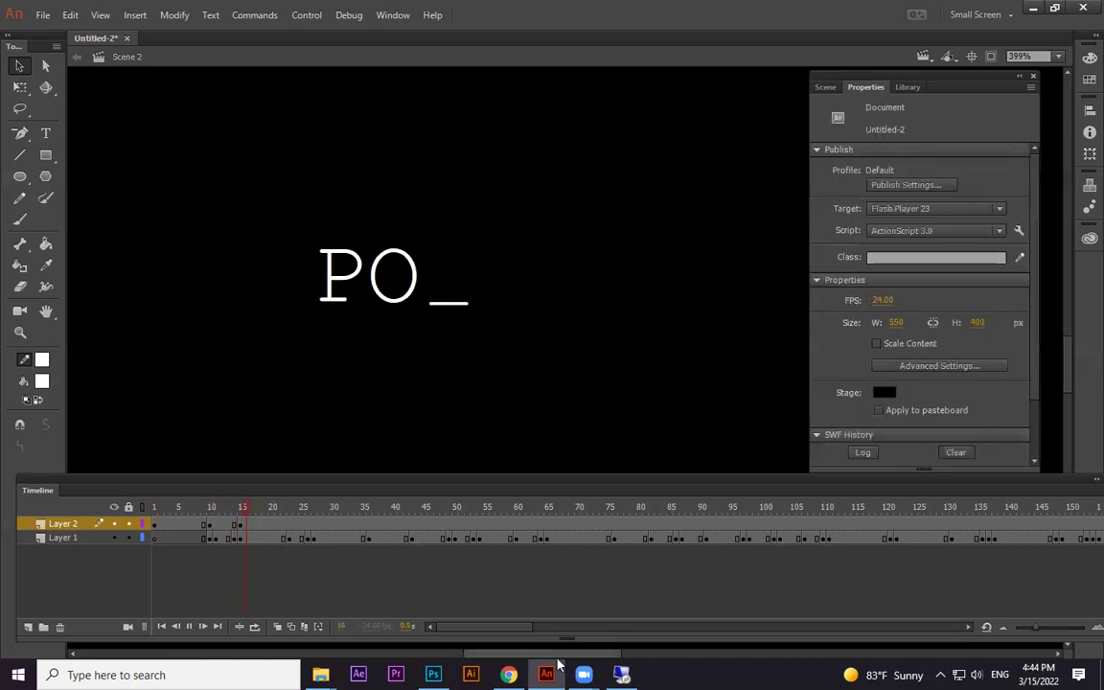
pyautogui.click(173, 515)
# Insert keyframes at frames 25 and 26 of Layer 2 and move frame 26's cursor line to the right of "POR".
pyautogui.moveTo(173, 515); pyautogui.dragTo(303, 510)
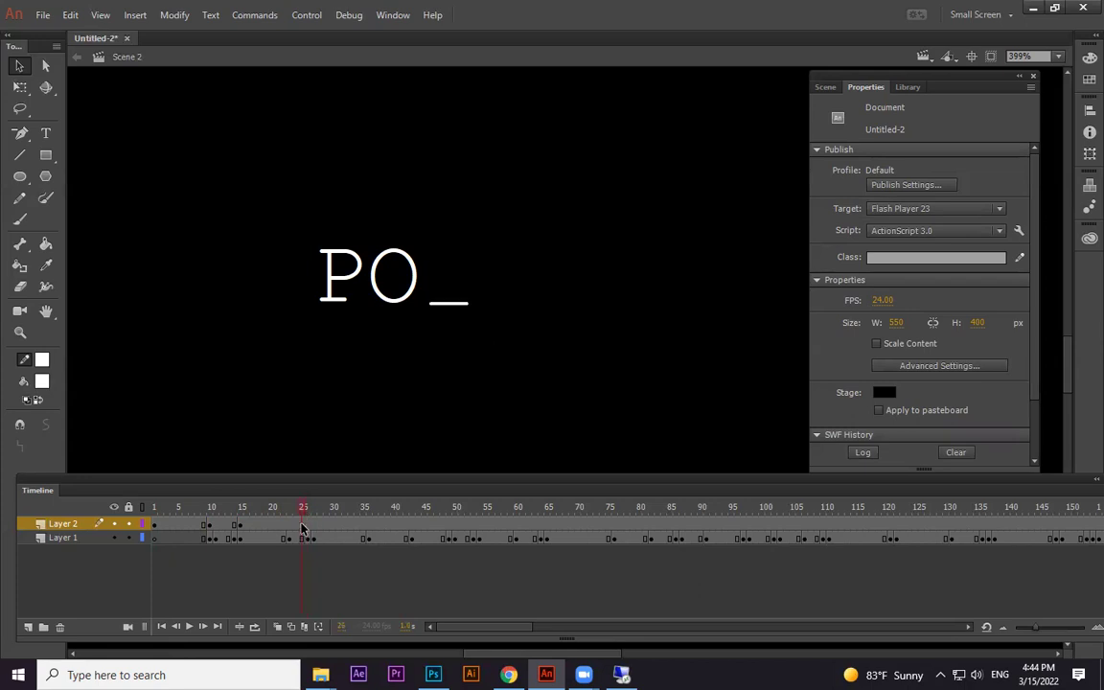
pyautogui.click(301, 524)
pyautogui.press('F6')
pyautogui.click(307, 524)
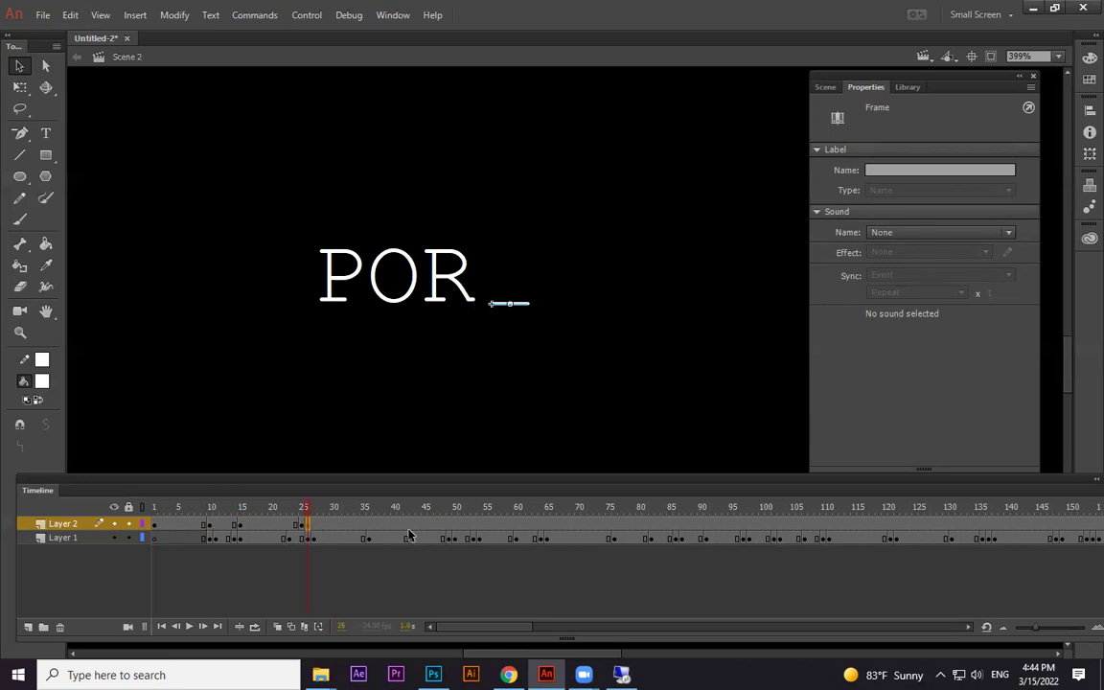
# Compare the cursor with the "T" near frame 37 and nudge it slightly left at frame 26 to align beneath that letter.
pyautogui.moveTo(306, 506); pyautogui.dragTo(374, 511)
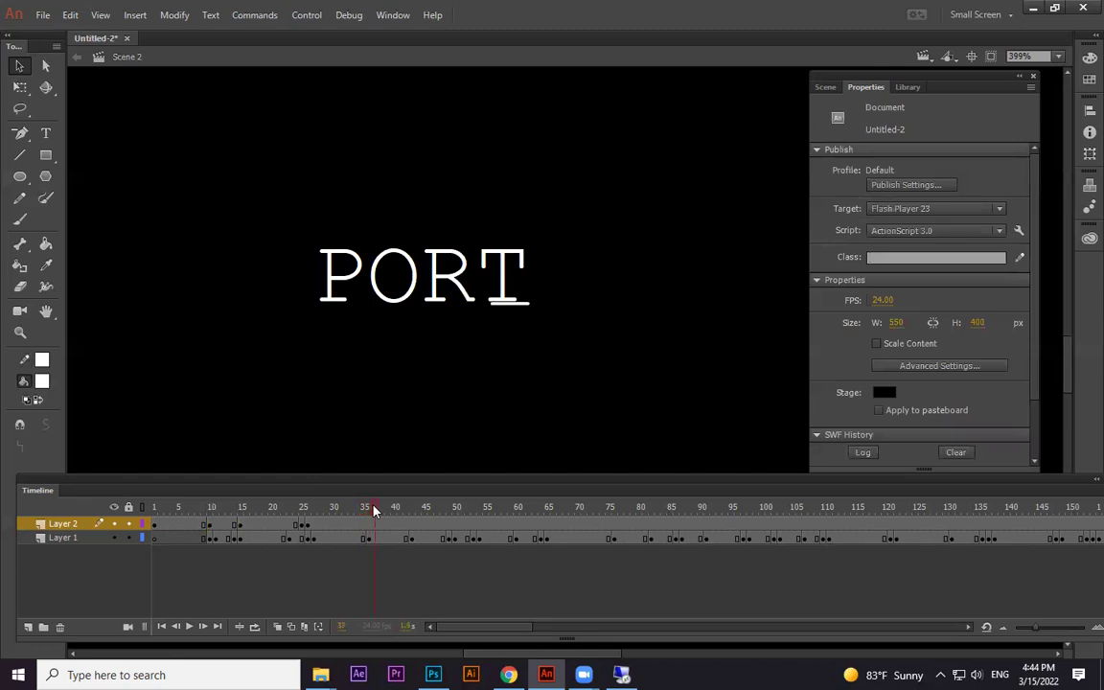
pyautogui.click(308, 526)
pyautogui.click(311, 527)
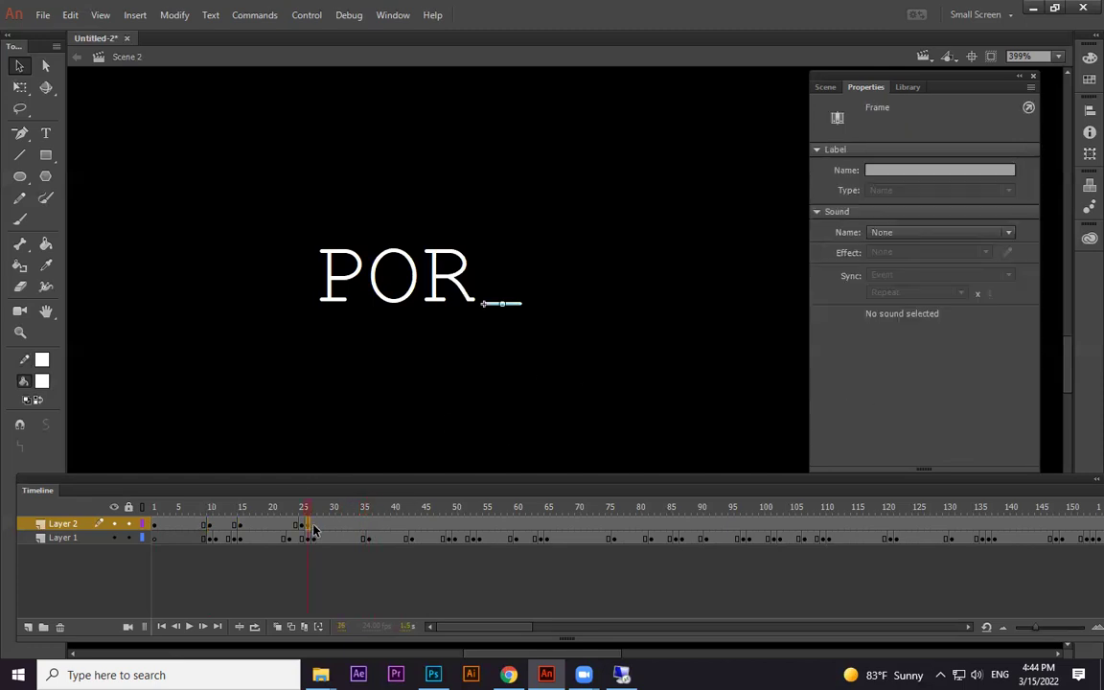
# Insert keyframes at frames 35 and 36 of Layer 2 and move frame 36's cursor line to the right of "PORT".
pyautogui.click(365, 510)
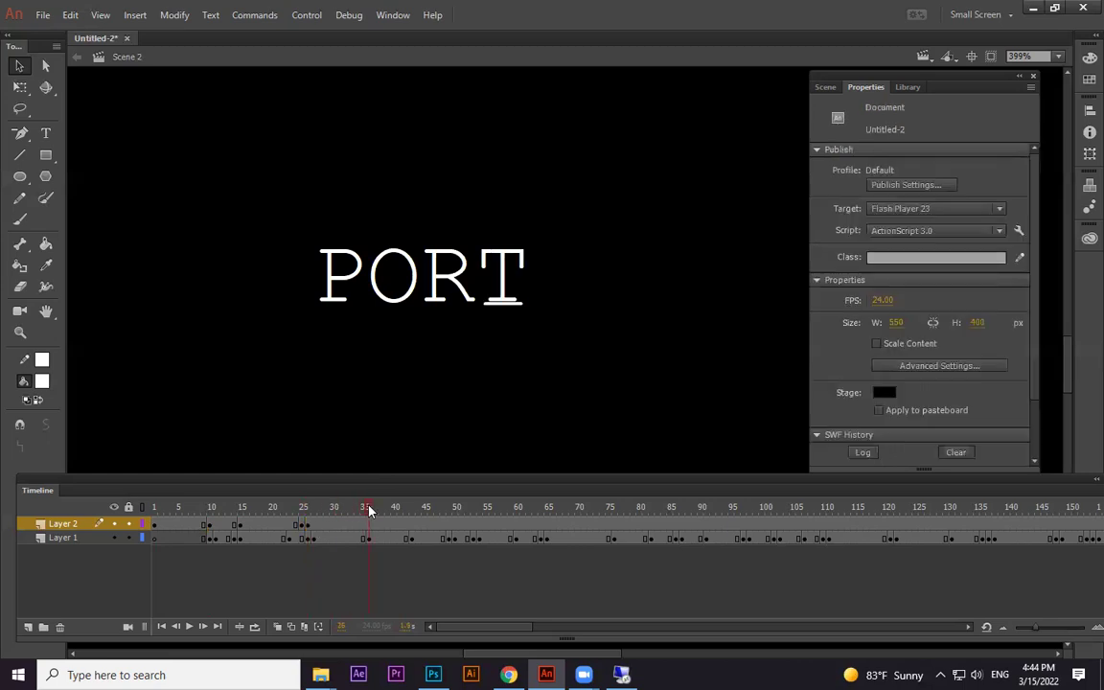
pyautogui.click(364, 525)
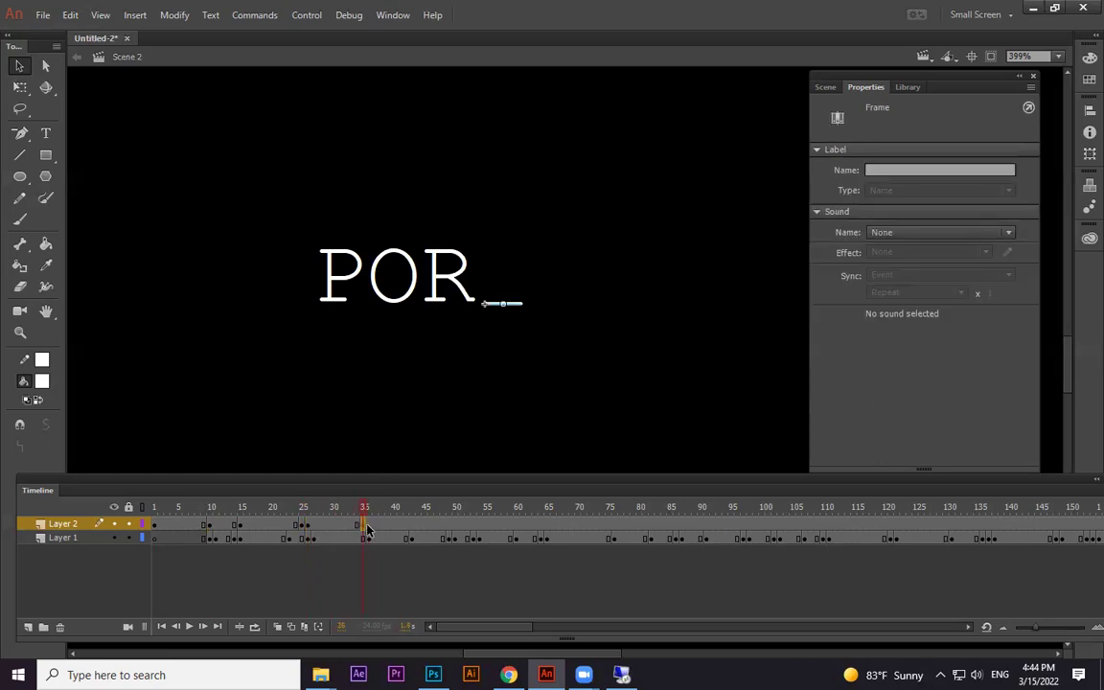
pyautogui.click(368, 525)
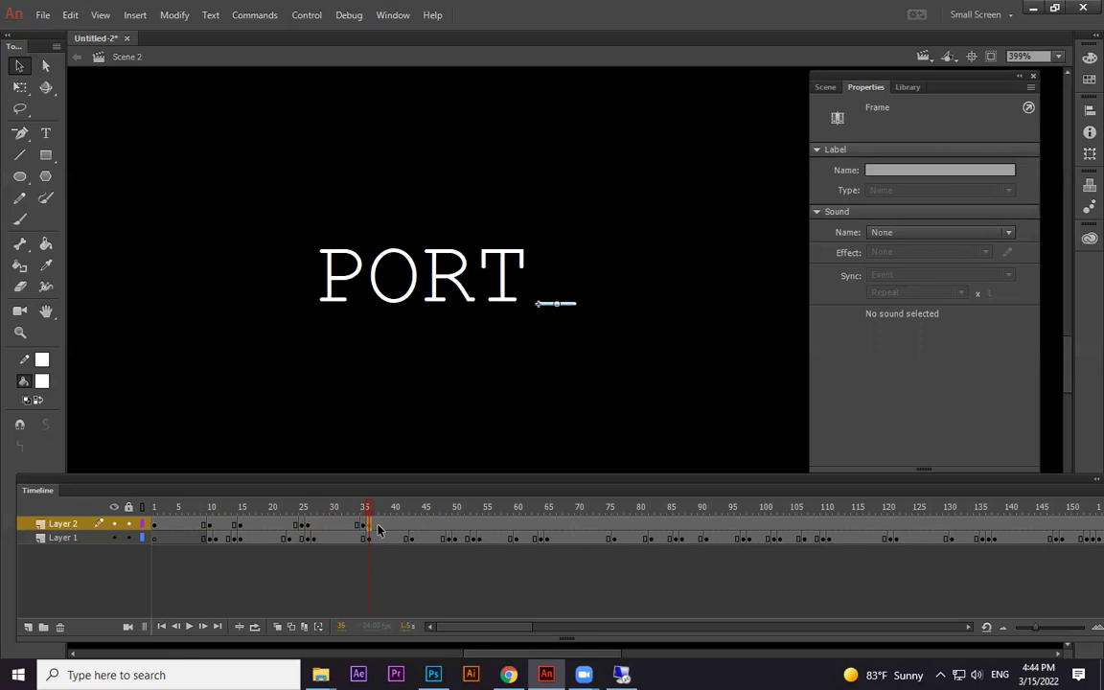
pyautogui.click(377, 508)
pyautogui.moveTo(468, 515); pyautogui.dragTo(377, 530)
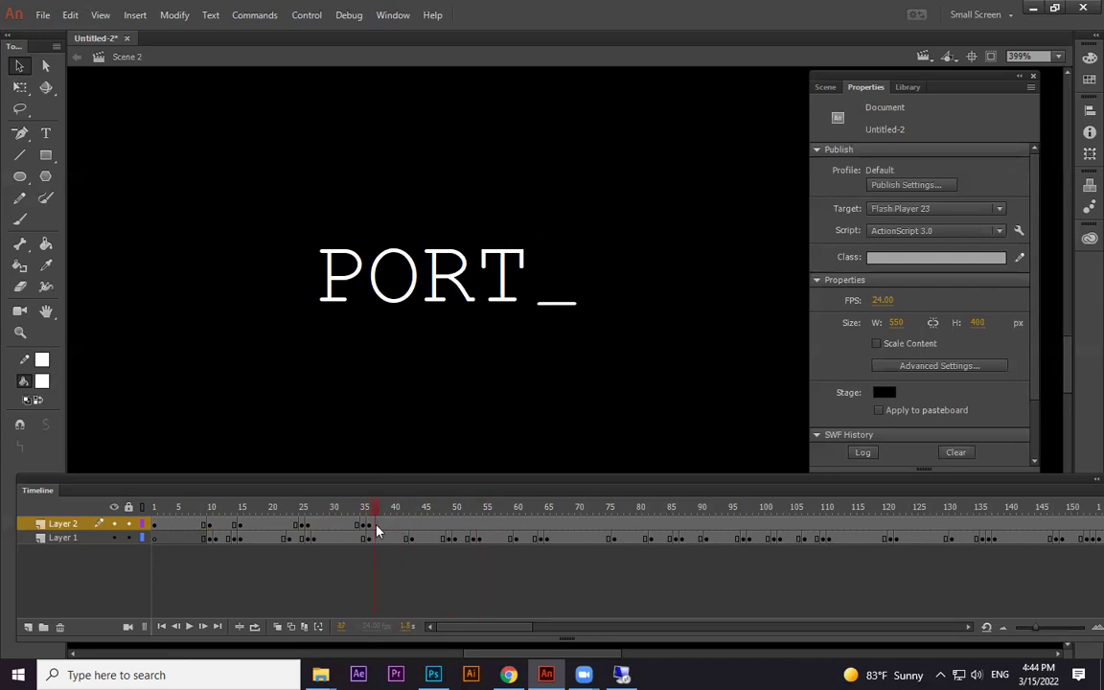
pyautogui.click(369, 524)
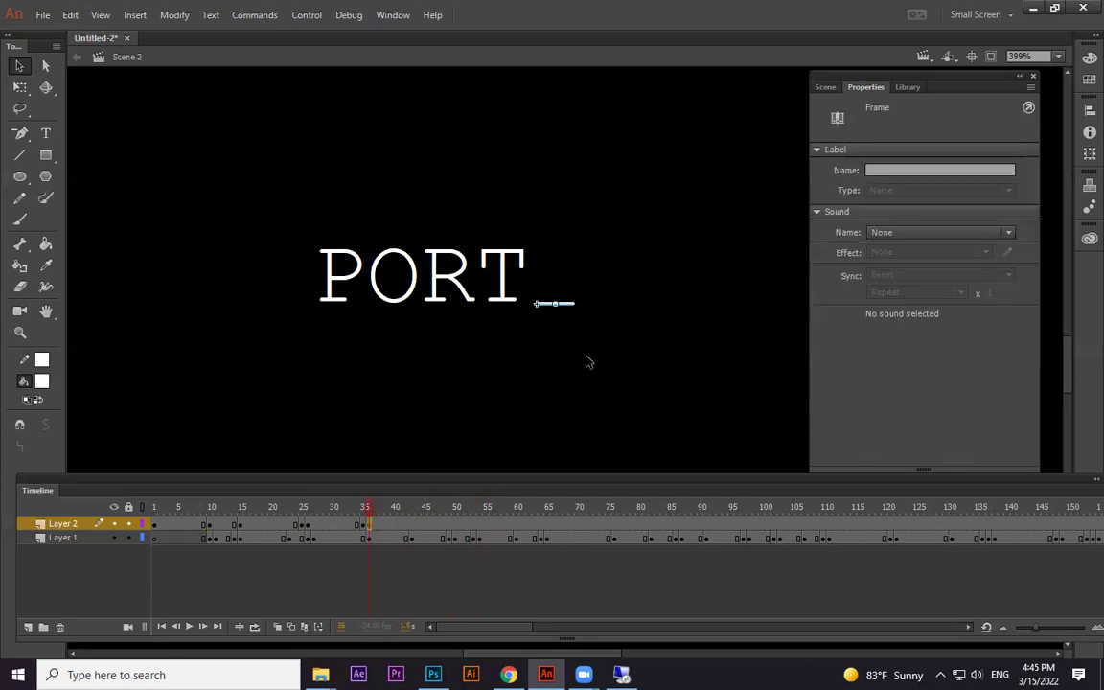
# Insert keyframes at frames 53 and 54 of Layer 2 and move frame 54's cursor line to the right of "PORTF".
pyautogui.moveTo(425, 507); pyautogui.dragTo(470, 509)
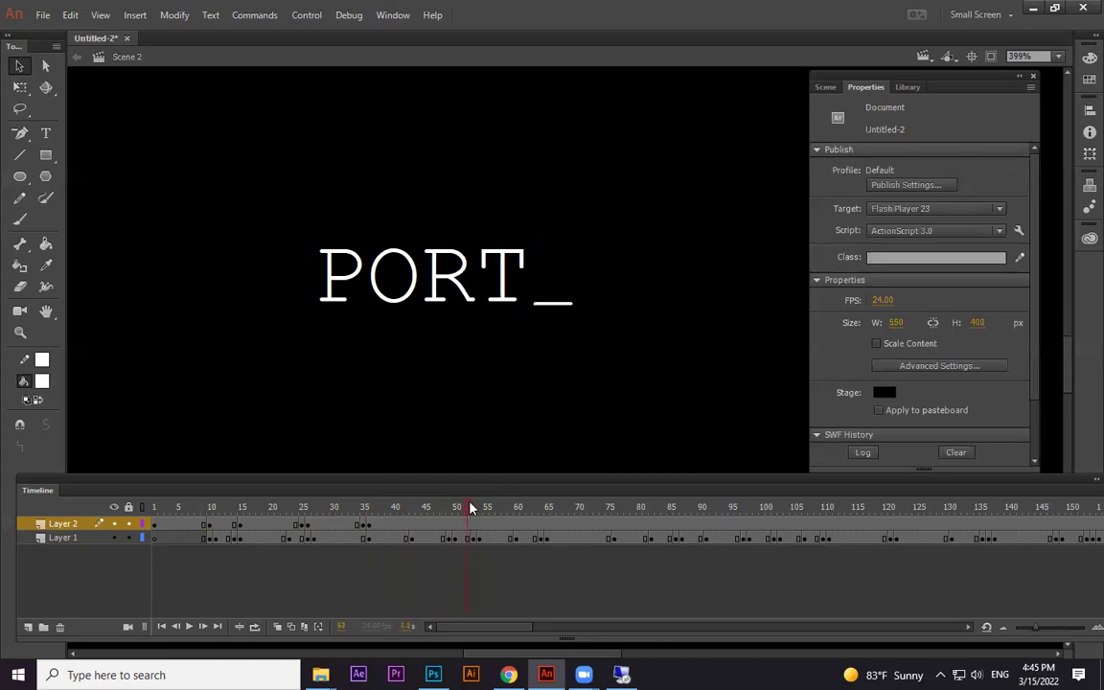
pyautogui.click(471, 524)
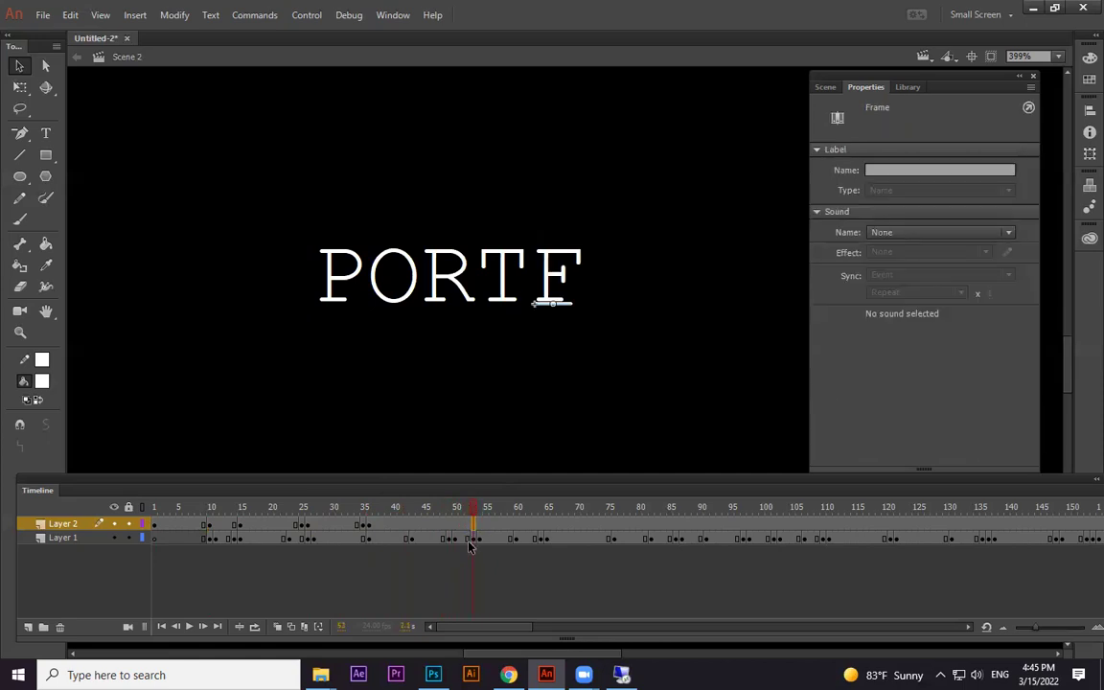
pyautogui.click(479, 524)
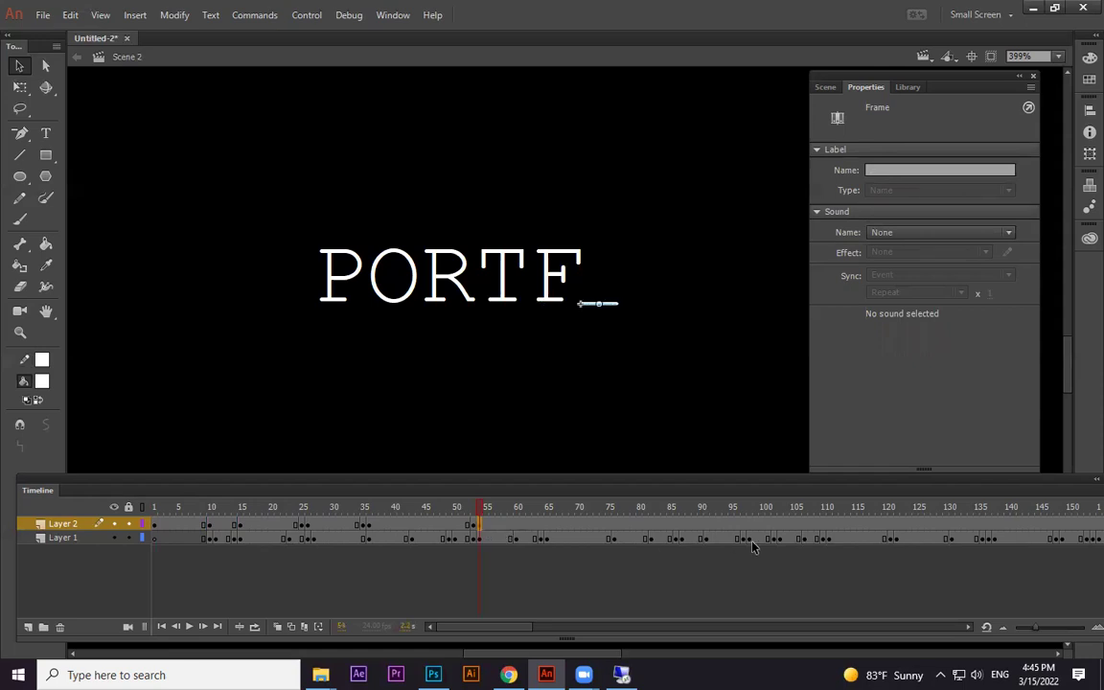
pyautogui.moveTo(484, 508); pyautogui.dragTo(534, 508)
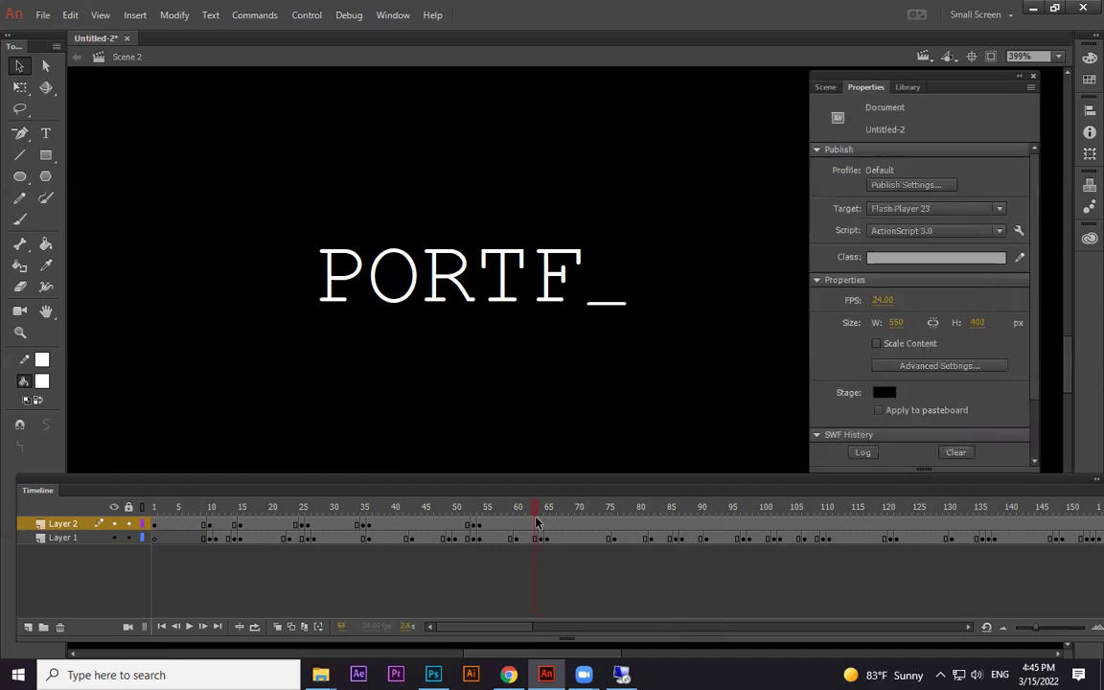
pyautogui.click(484, 526)
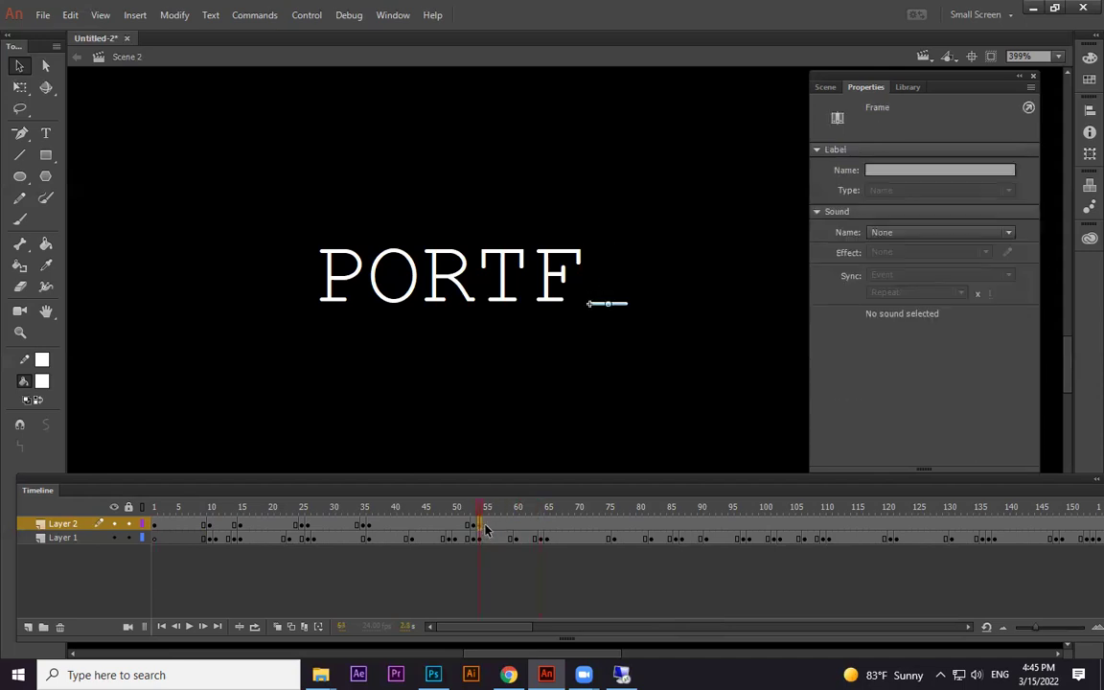
# Insert keyframes at frames 63 and 64 of Layer 2 and move frame 64's cursor line to the right of "PORTFO".
pyautogui.click(512, 515)
pyautogui.moveTo(513, 515); pyautogui.dragTo(535, 529)
pyautogui.click(535, 526)
pyautogui.click(541, 525)
pyautogui.hotkey('shift', 'Right')
pyautogui.hotkey('shift', 'Right')
pyautogui.hotkey('shift', 'Right')
pyautogui.hotkey('shift', 'Right')
pyautogui.hotkey('shift', 'Right')
pyautogui.hotkey('shift', 'Right')
pyautogui.hotkey('shift', 'Right')
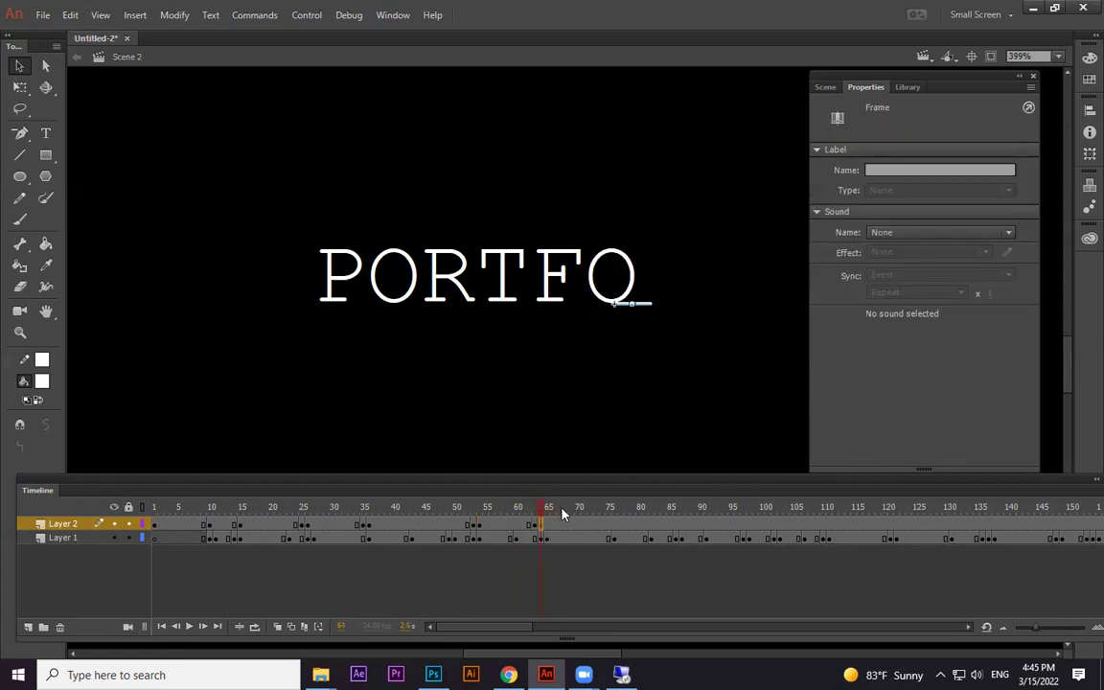
# Insert keyframes at frames 75 and 76 of Layer 2 and move frame 76's cursor line to the right of "PORTFOL".
pyautogui.moveTo(540, 507); pyautogui.dragTo(614, 529)
pyautogui.click(608, 525)
pyautogui.press('Right')
pyautogui.press('Right')
pyautogui.press('Right')
pyautogui.press('Right')
pyautogui.press('Right')
pyautogui.press('Right')
pyautogui.press('Right')
pyautogui.press('Right')
pyautogui.press('Right')
pyautogui.press('Right')
pyautogui.press('Right')
pyautogui.press('Right')
pyautogui.press('Right')
pyautogui.press('Right')
pyautogui.press('Right')
pyautogui.press('Right')
pyautogui.press('Right')
pyautogui.press('Right')
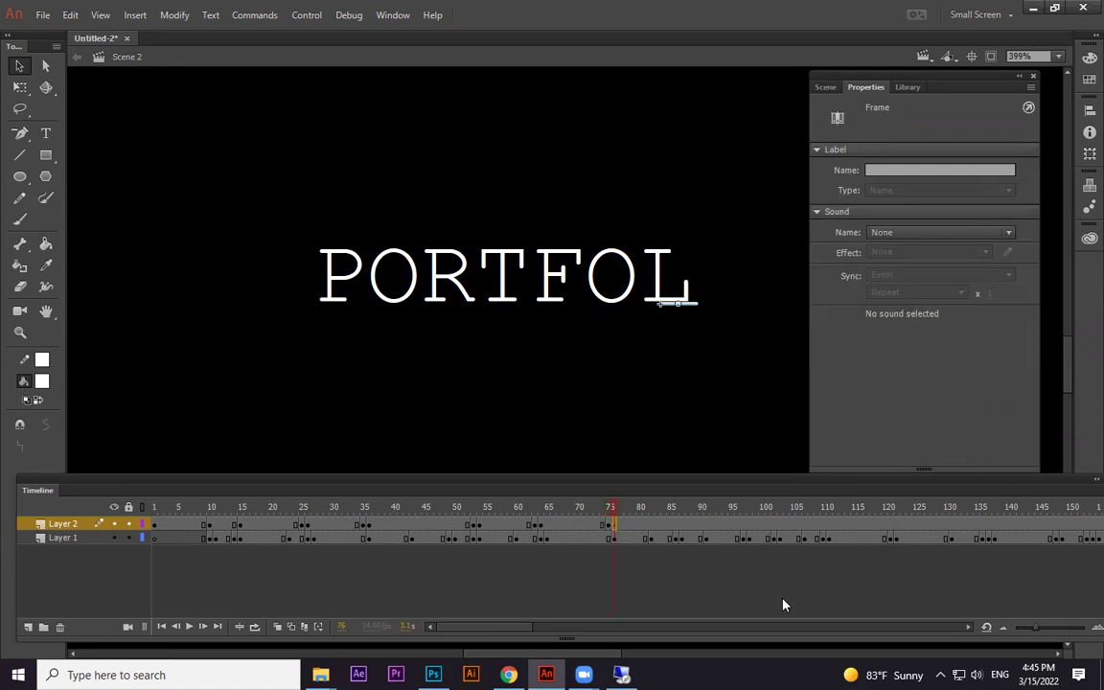
# Insert keyframes at frames 90 and 91 of Layer 2 and move frame 91's cursor line to the right of "PORTFOLI".
pyautogui.click(638, 508)
pyautogui.moveTo(703, 509)
pyautogui.mouseDown()
pyautogui.moveTo(714, 509)
pyautogui.moveTo(702, 510)
pyautogui.mouseUp()
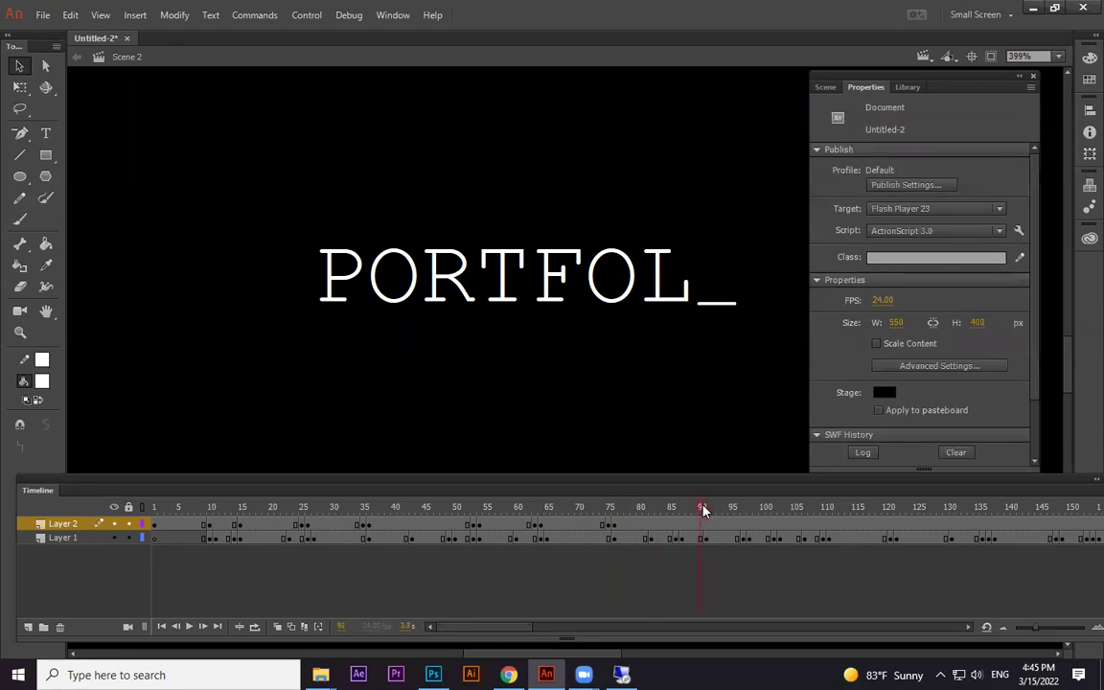
pyautogui.click(706, 524)
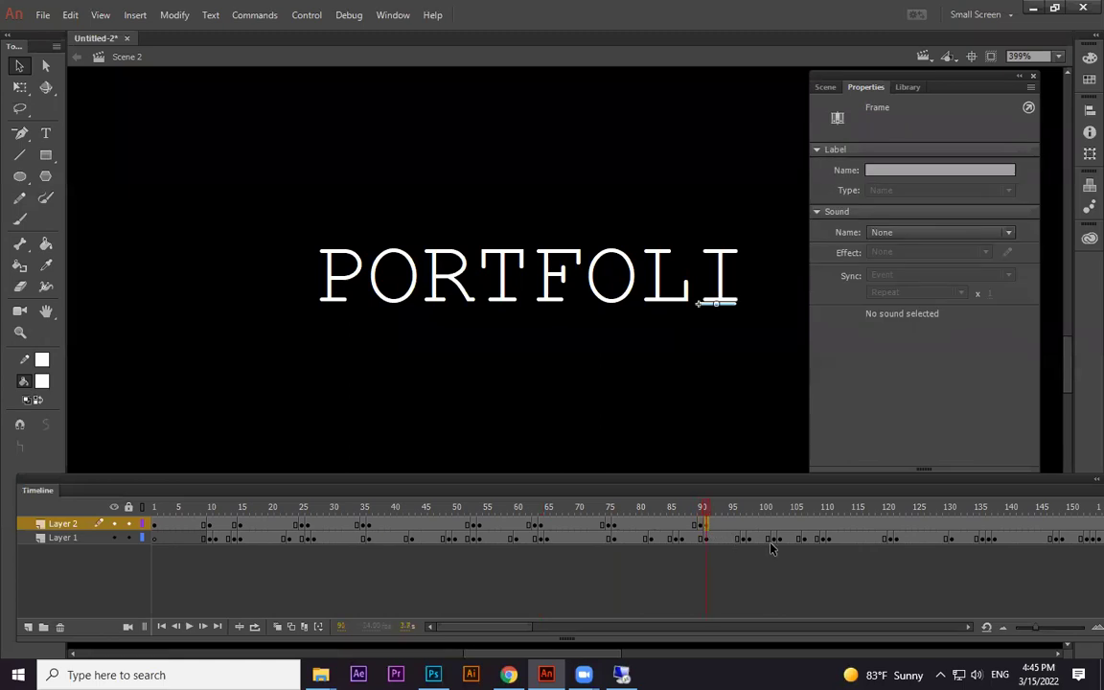
pyautogui.press('Right')
pyautogui.press('Right')
pyautogui.press('Right')
pyautogui.press('Right')
pyautogui.press('Right')
pyautogui.press('Right')
pyautogui.press('Right')
pyautogui.press('Right')
pyautogui.press('Right')
pyautogui.press('Right')
pyautogui.press('Right')
pyautogui.press('Right')
# Nudge frame 91's cursor line further right, leaving a small gap after the final "I".
pyautogui.moveTo(739, 402); pyautogui.dragTo(506, 412)
pyautogui.moveTo(716, 512)
pyautogui.mouseDown()
pyautogui.moveTo(769, 508)
pyautogui.moveTo(703, 509)
pyautogui.mouseUp()
pyautogui.click(537, 316)
pyautogui.press('Right')
pyautogui.press('Right')
pyautogui.press('Right')
pyautogui.press('Right')
pyautogui.press('Right')
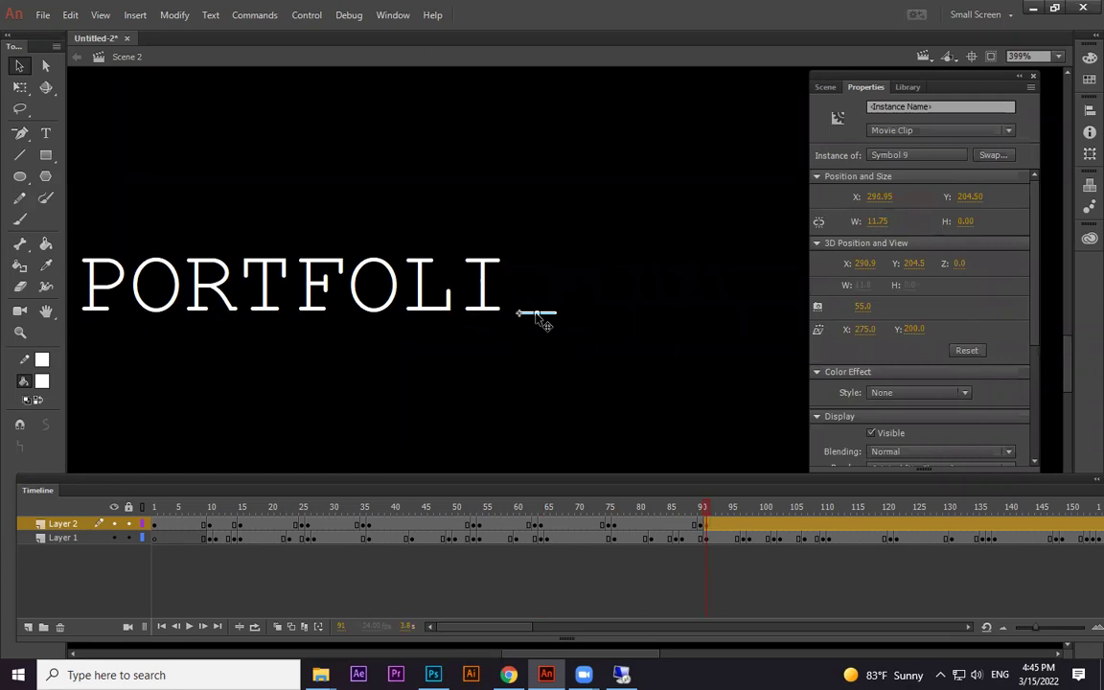
# Insert keyframes at frames 97 and 98 of Layer 2 and move frame 98's cursor line to the right of "PORTFOLIO".
pyautogui.moveTo(704, 508); pyautogui.dragTo(745, 508)
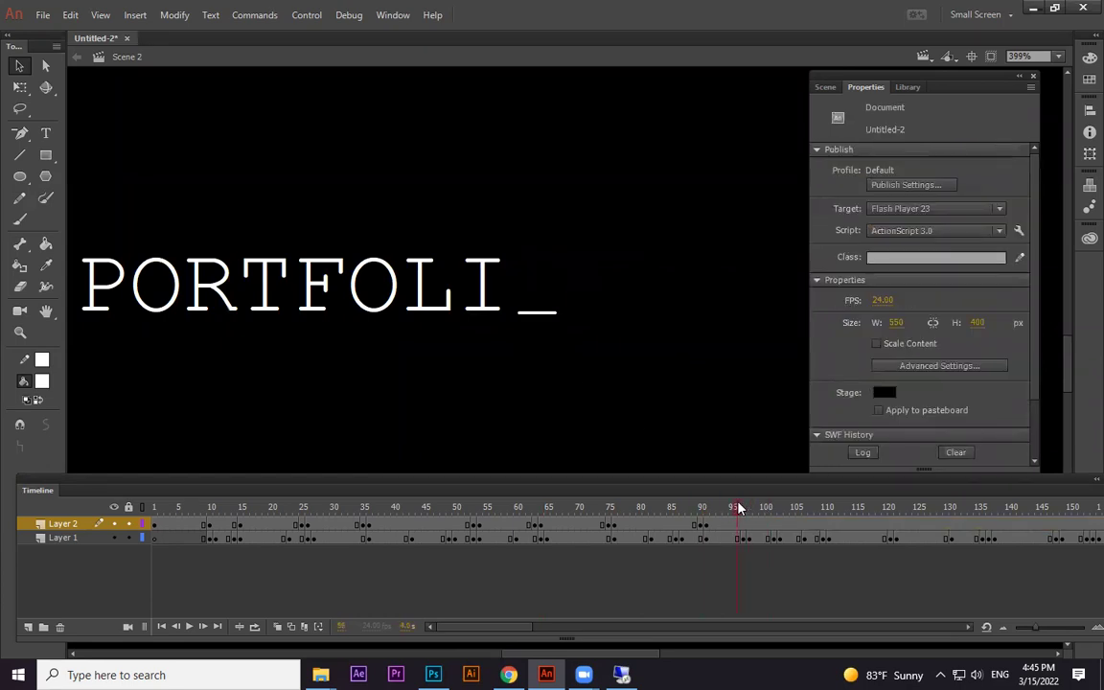
pyautogui.click(747, 525)
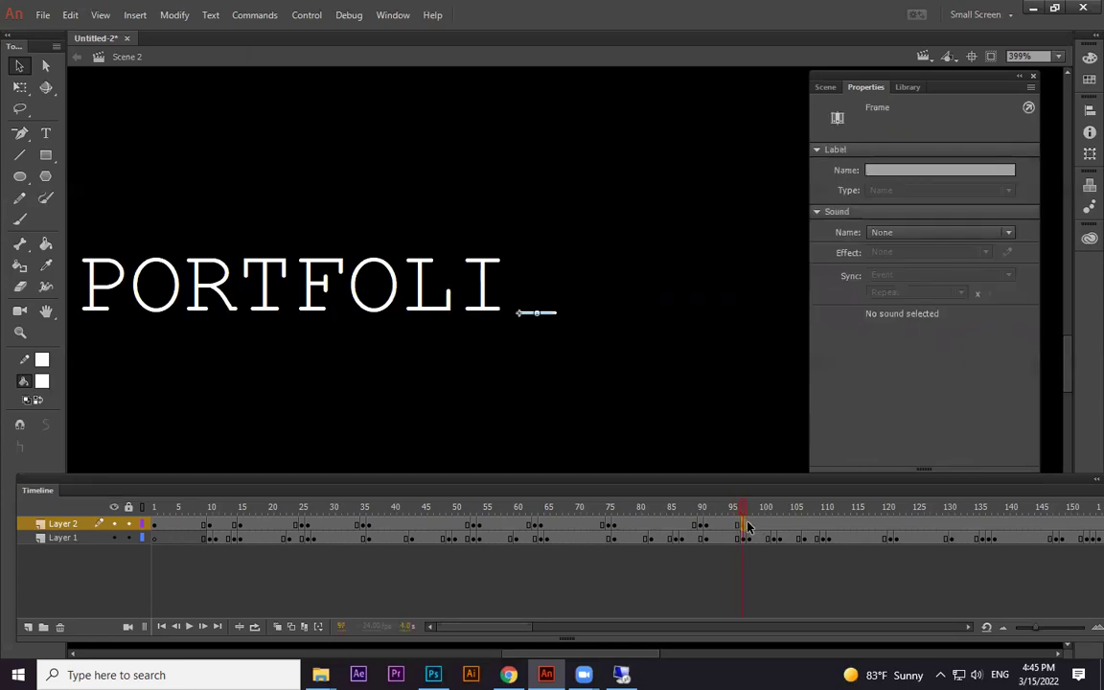
pyautogui.click(749, 525)
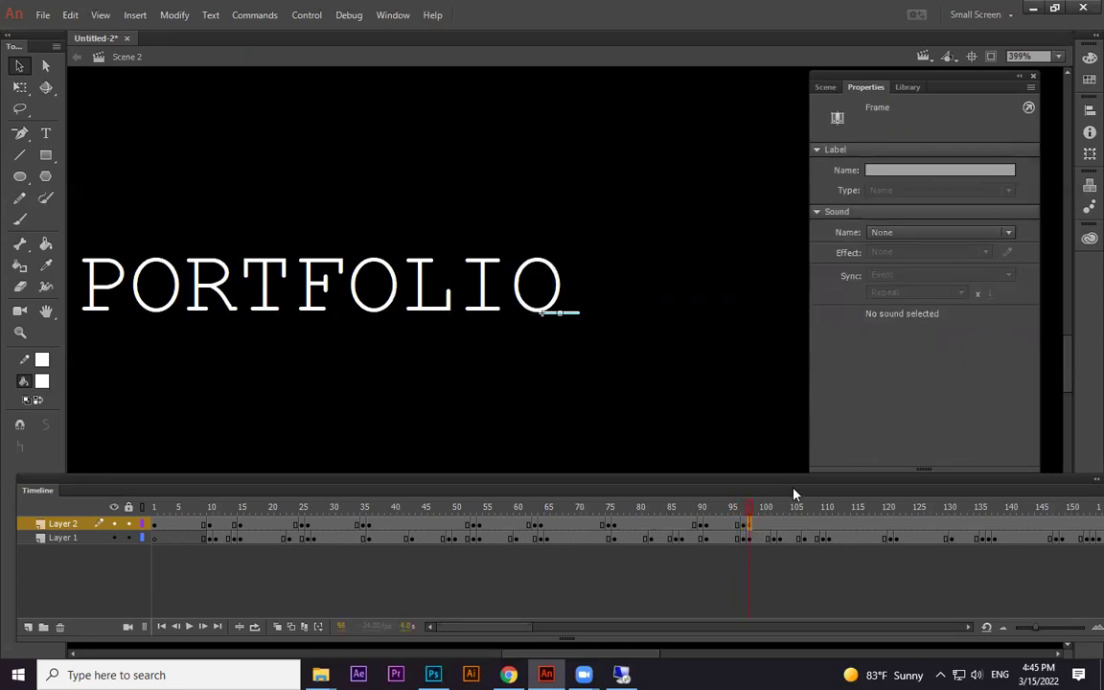
pyautogui.moveTo(765, 505); pyautogui.dragTo(819, 506)
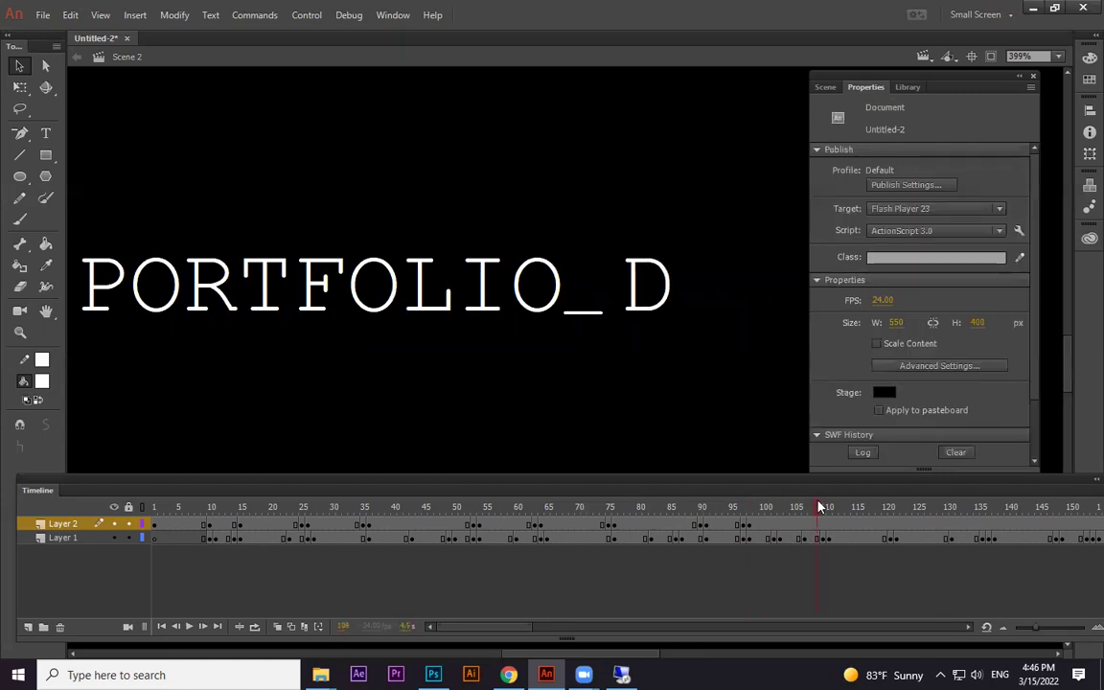
# Insert keyframes at frames 103 and 105 of Layer 2 and move frame 105's cursor line right across the space after "PORTFOLIO".
pyautogui.moveTo(621, 343); pyautogui.dragTo(449, 336)
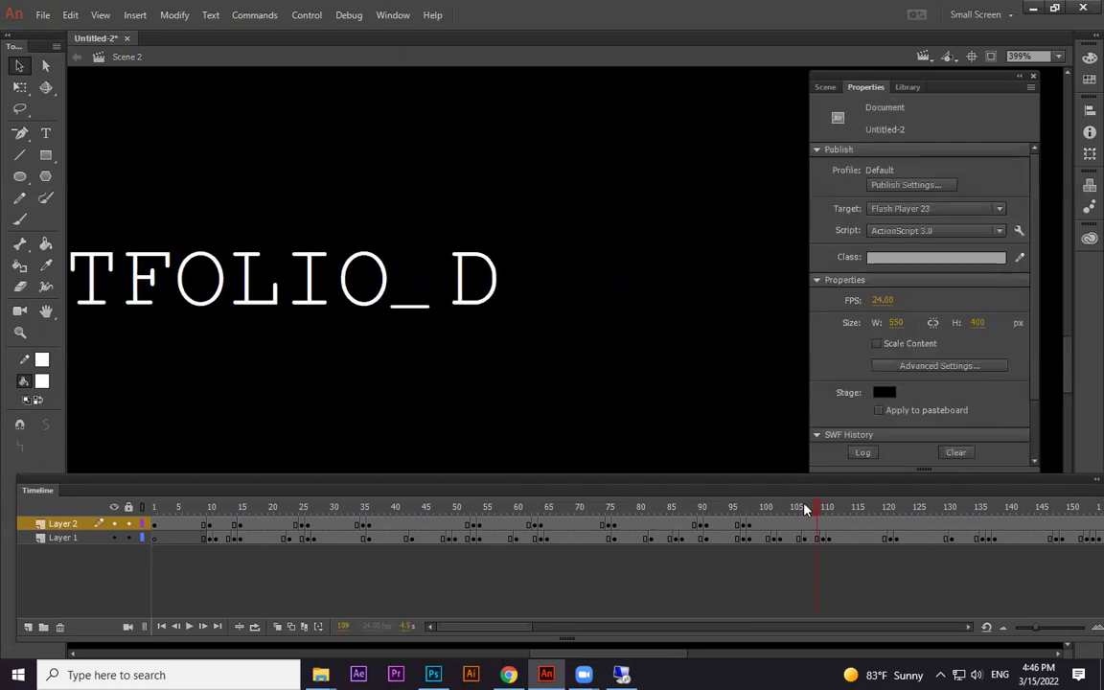
pyautogui.moveTo(804, 511); pyautogui.dragTo(780, 507)
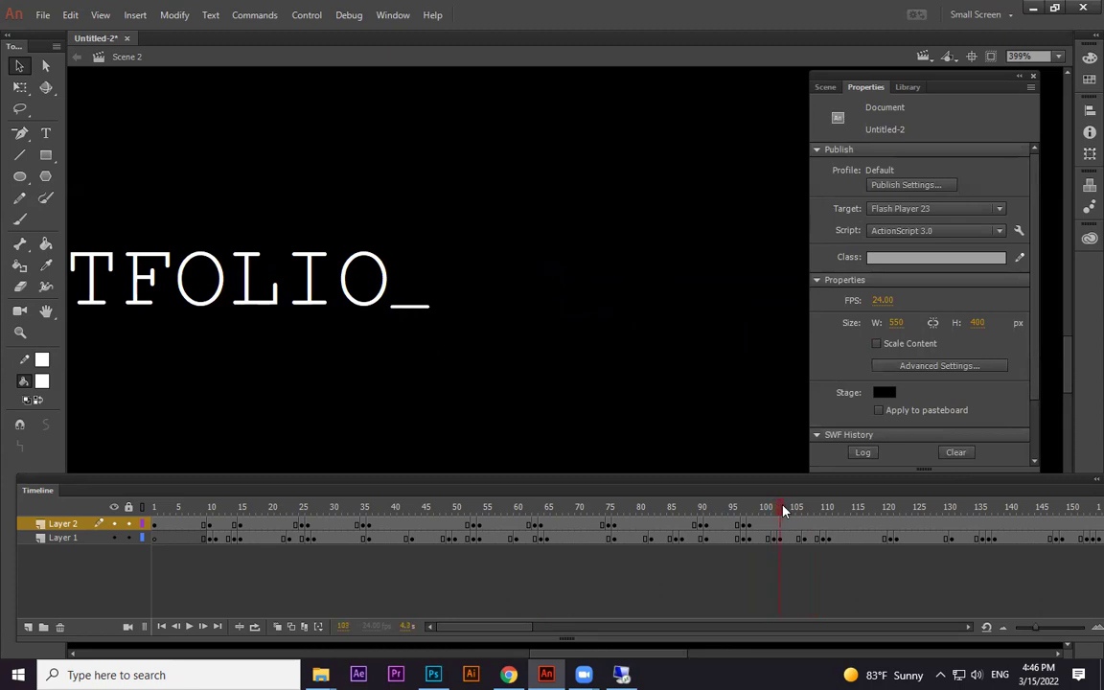
pyautogui.click(780, 527)
pyautogui.press('F6')
pyautogui.click(793, 526)
pyautogui.press('F6')
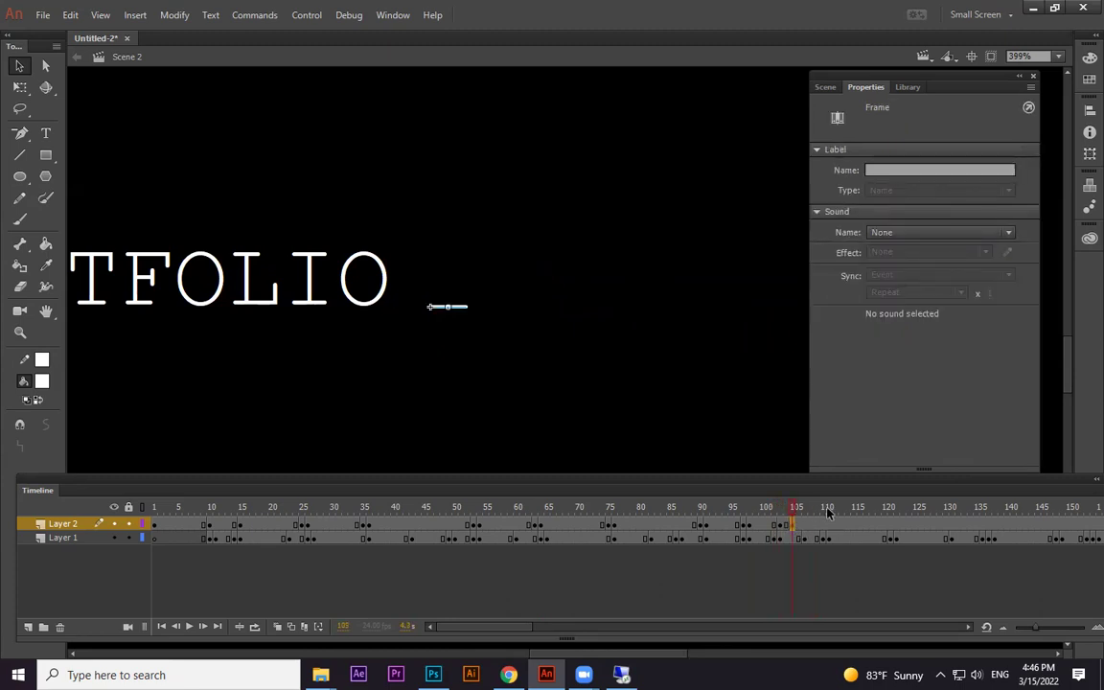
pyautogui.moveTo(795, 511)
pyautogui.mouseDown()
pyautogui.moveTo(767, 510)
pyautogui.moveTo(809, 518)
pyautogui.moveTo(795, 518)
pyautogui.mouseUp()
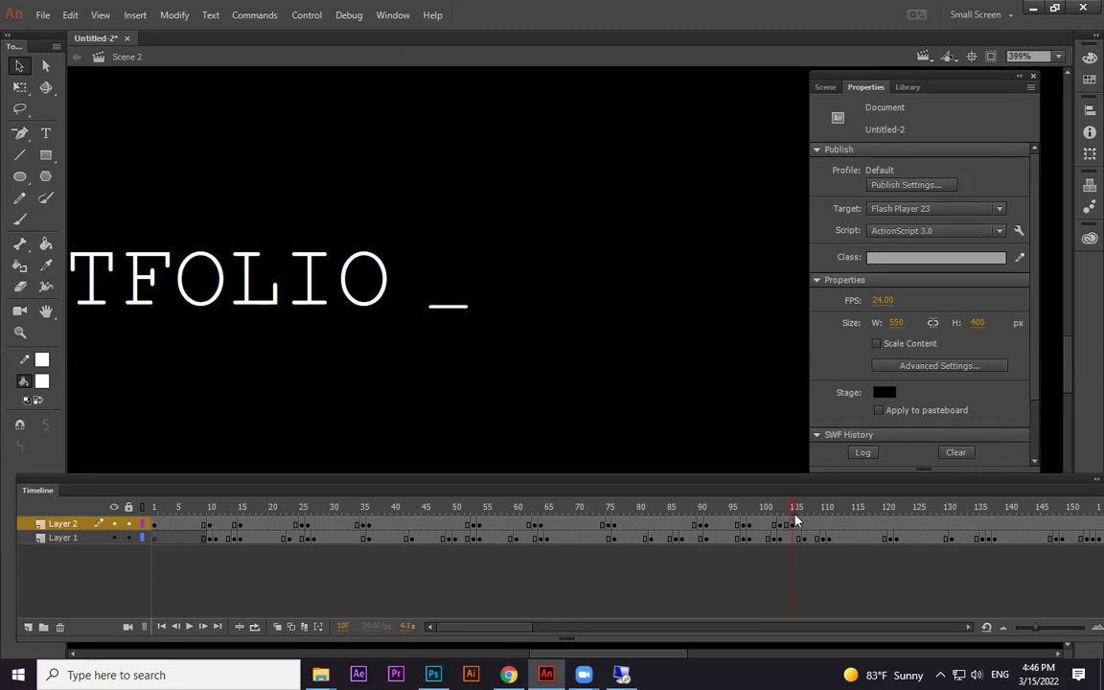
pyautogui.click(449, 311)
pyautogui.press('Right')
pyautogui.press('Right')
pyautogui.press('Right')
pyautogui.press('Right')
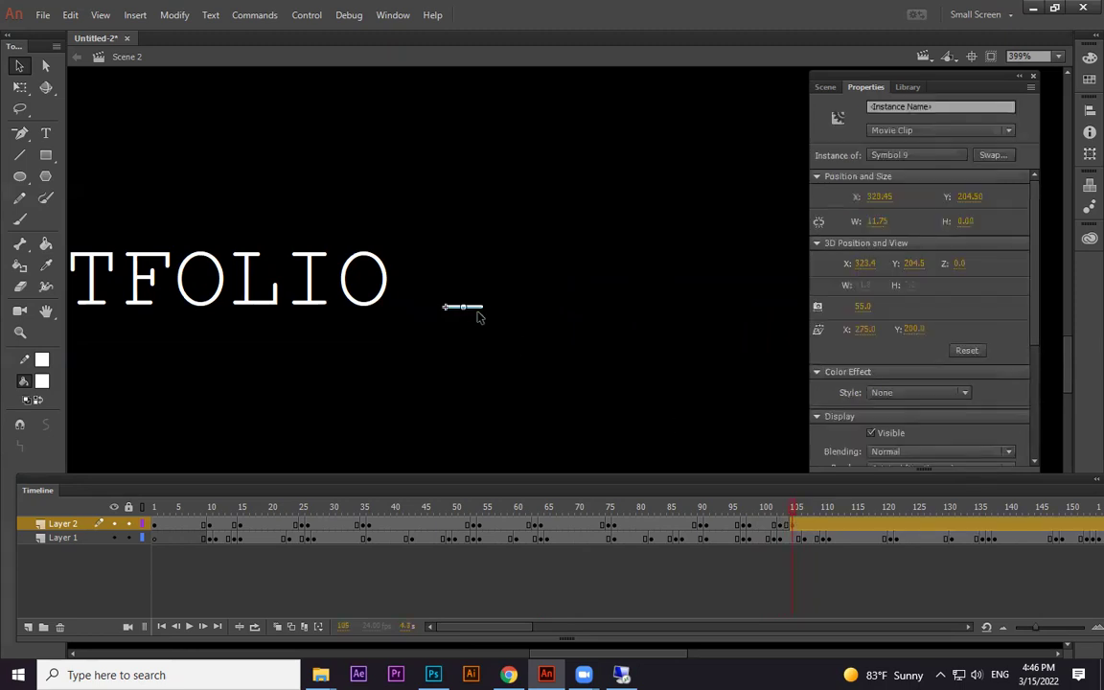
# Insert a keyframe at frame 101 of Layer 2 and nudge its cursor line to the right.
pyautogui.click(806, 513)
pyautogui.moveTo(806, 513); pyautogui.dragTo(767, 513)
pyautogui.click(767, 526)
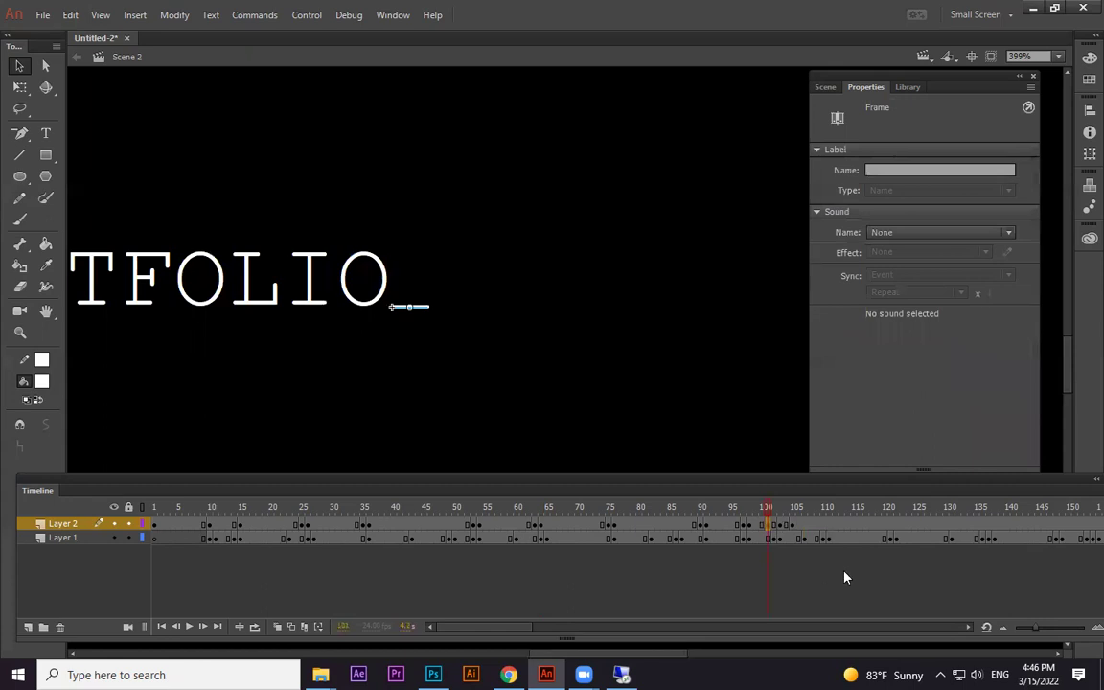
pyautogui.press('Right')
pyautogui.press('Right')
pyautogui.press('Right')
pyautogui.press('Right')
# Move frame 103's cursor line right into the space after "PORTFOLIO", checking it against the neighbouring frames.
pyautogui.moveTo(744, 508); pyautogui.dragTo(782, 518)
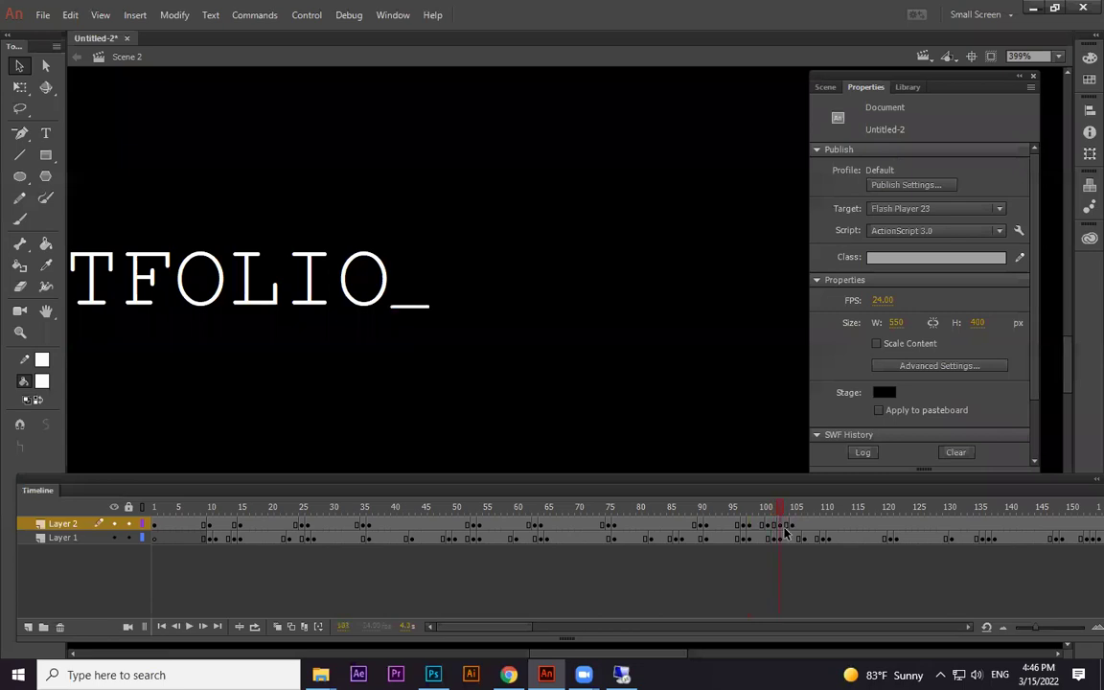
pyautogui.click(791, 525)
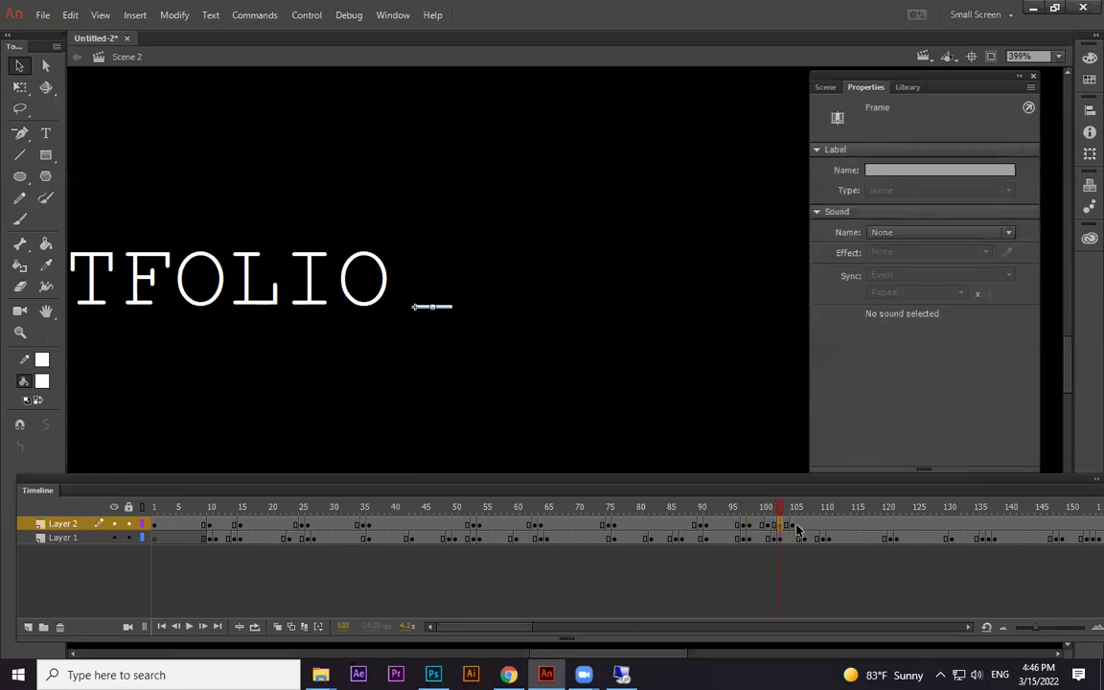
pyautogui.click(757, 515)
pyautogui.moveTo(757, 516); pyautogui.dragTo(781, 521)
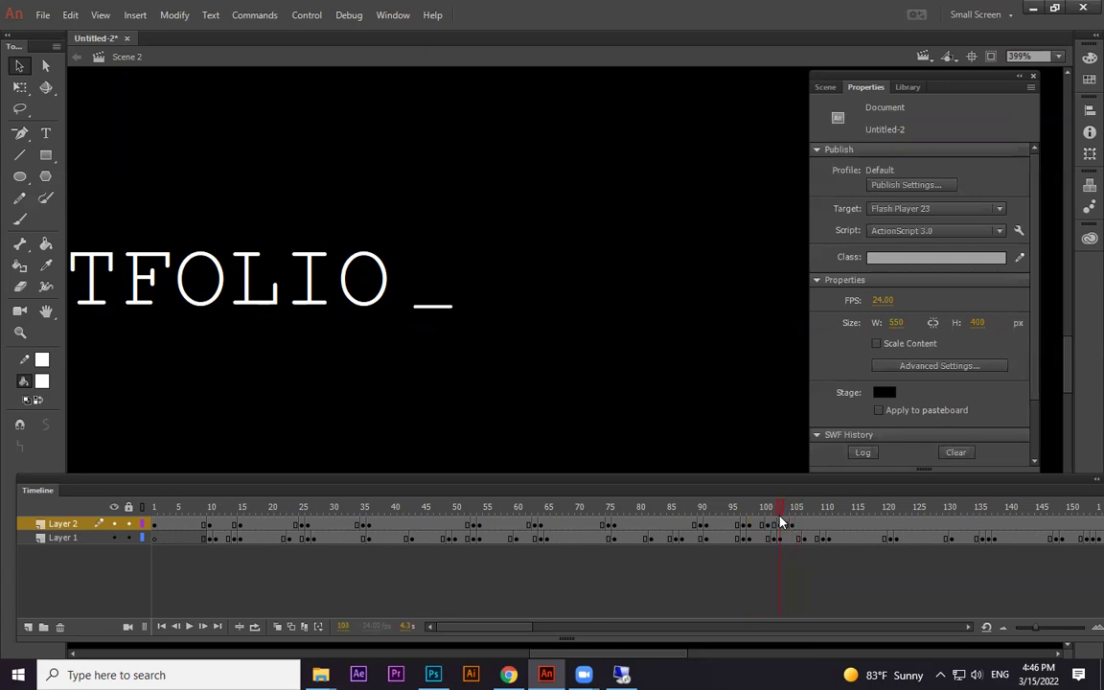
pyautogui.click(437, 308)
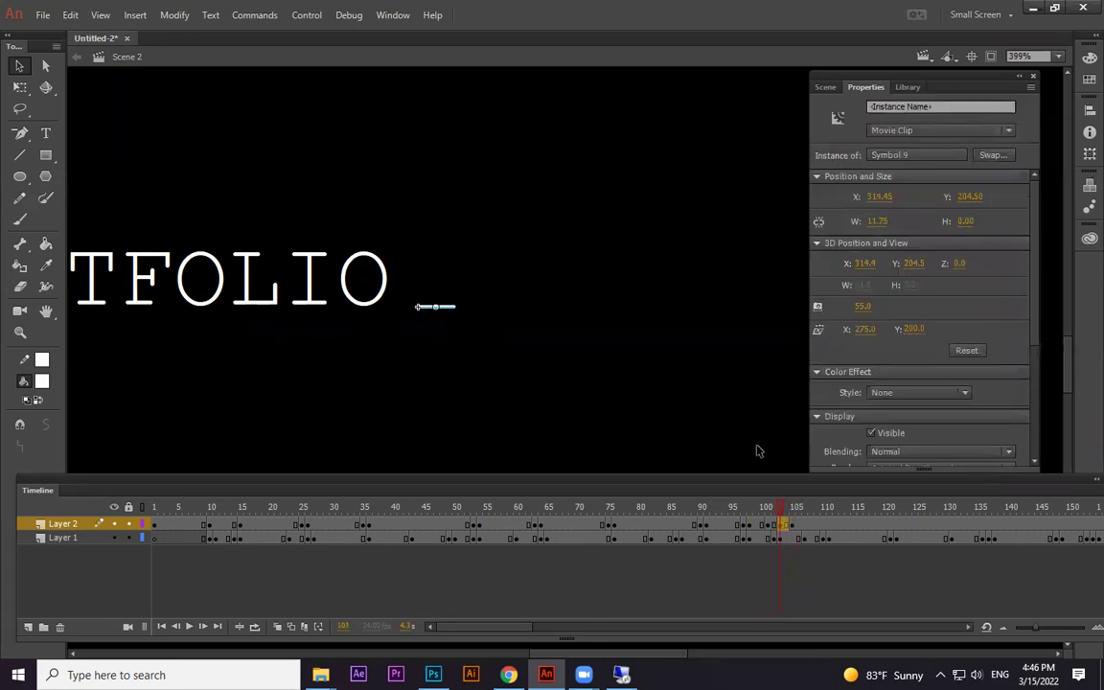
pyautogui.moveTo(784, 516)
pyautogui.mouseDown()
pyautogui.moveTo(793, 505)
pyautogui.moveTo(769, 509)
pyautogui.mouseUp()
pyautogui.click(781, 509)
pyautogui.click(781, 524)
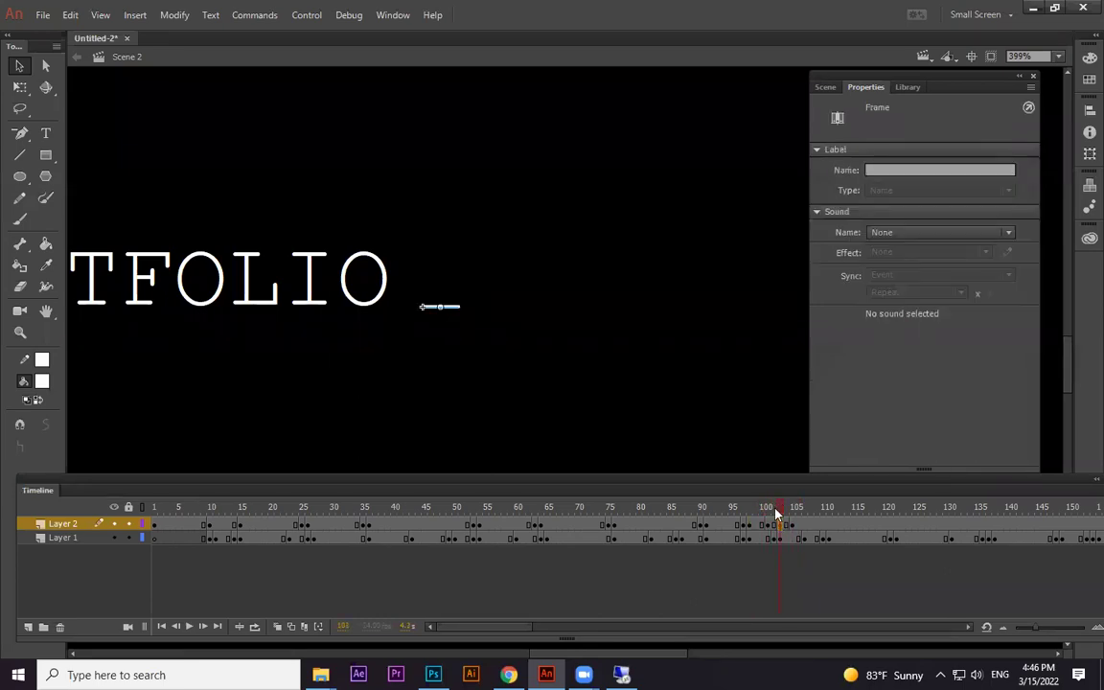
# Insert keyframes at frames 106 and 107 of Layer 2 and move frame 107's cursor line to the right of the "D".
pyautogui.moveTo(775, 515); pyautogui.dragTo(800, 514)
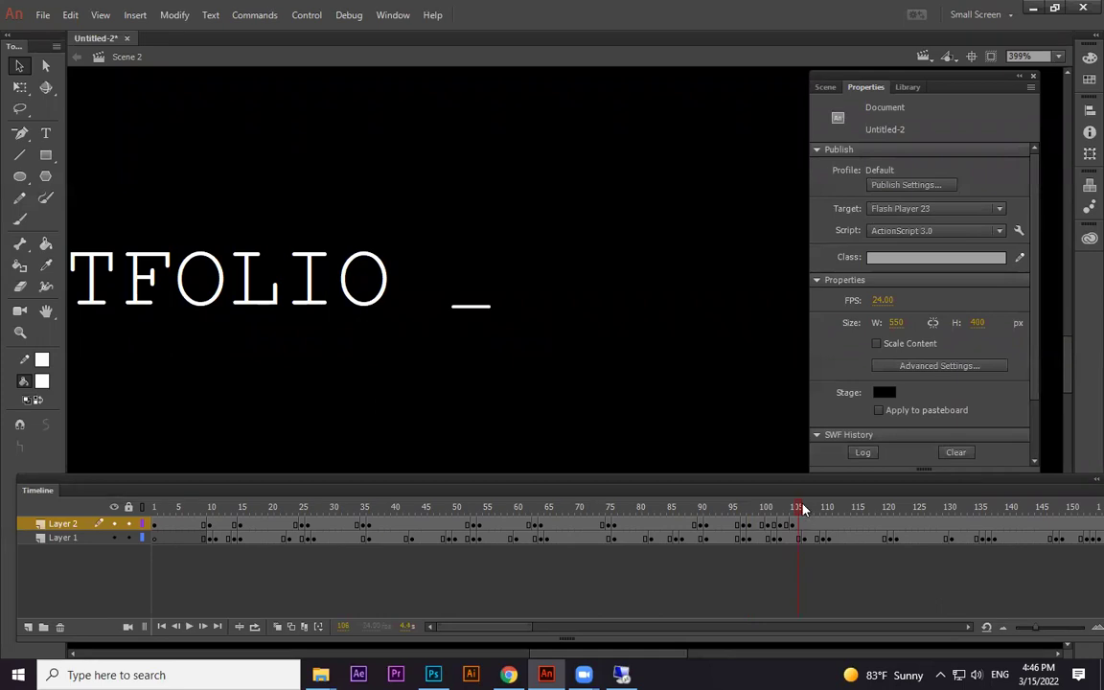
pyautogui.click(803, 509)
pyautogui.click(800, 525)
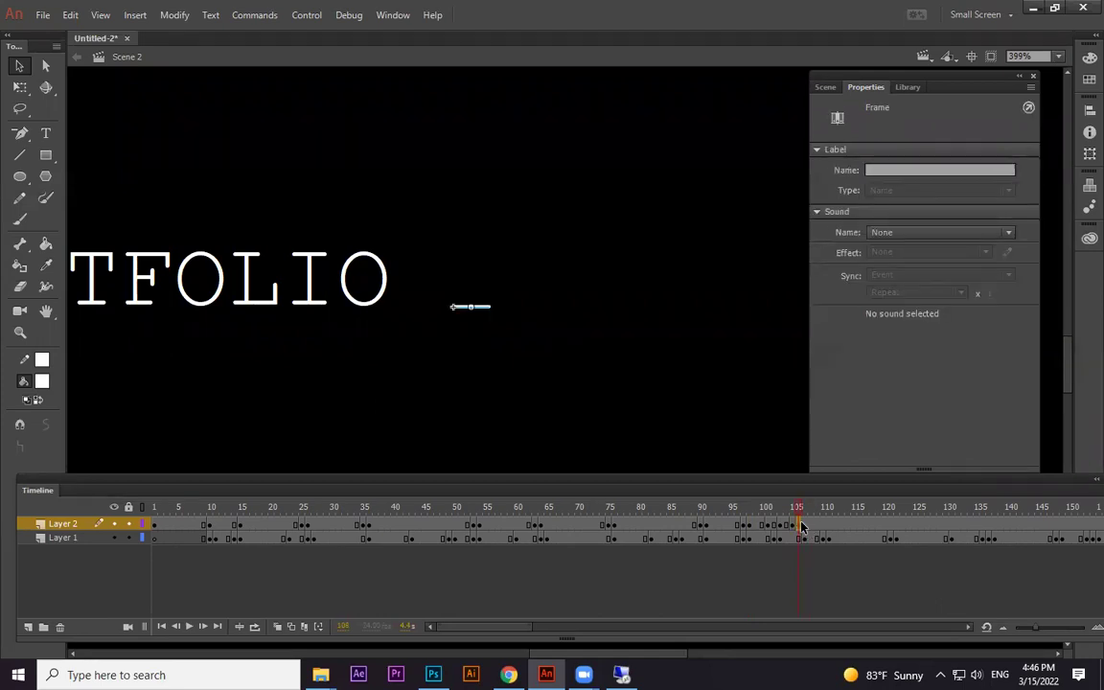
pyautogui.click(804, 532)
pyautogui.press('F6')
pyautogui.press('Right')
pyautogui.press('Right')
pyautogui.press('Right')
pyautogui.press('Right')
pyautogui.press('Right')
pyautogui.press('Right')
pyautogui.press('Right')
pyautogui.press('Right')
pyautogui.moveTo(482, 306); pyautogui.dragTo(499, 306)
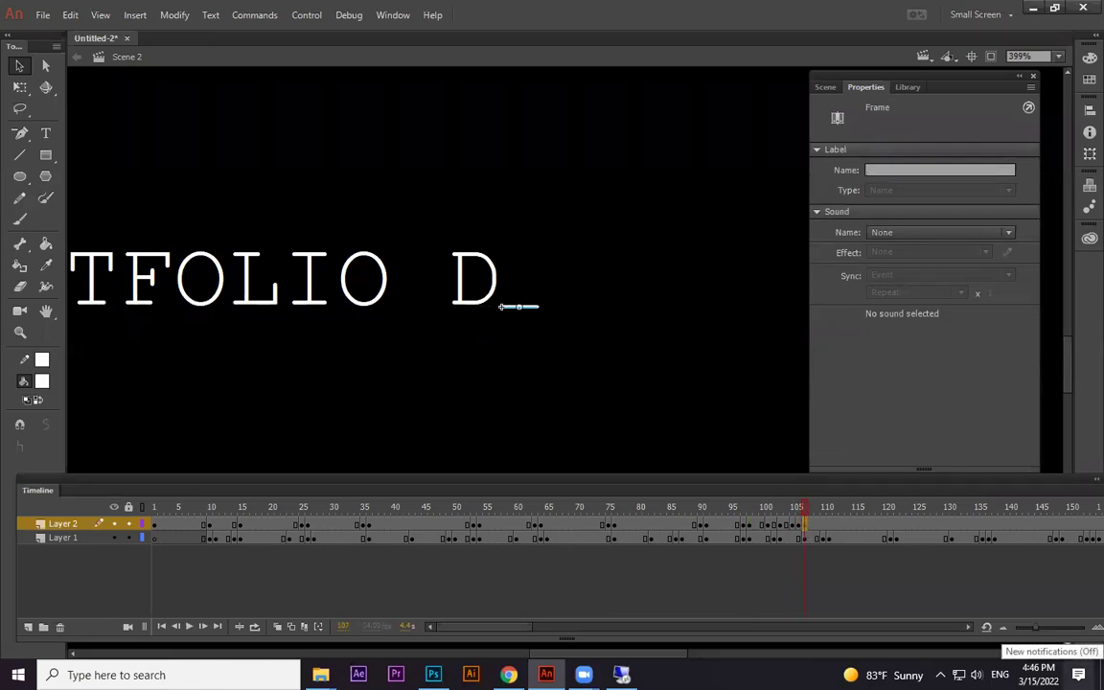
# Compare the cursor with the "E" near frame 121 and nudge frame 107's cursor line slightly right to align beneath that letter.
pyautogui.click(825, 524)
pyautogui.moveTo(823, 514); pyautogui.dragTo(881, 518)
pyautogui.click(805, 525)
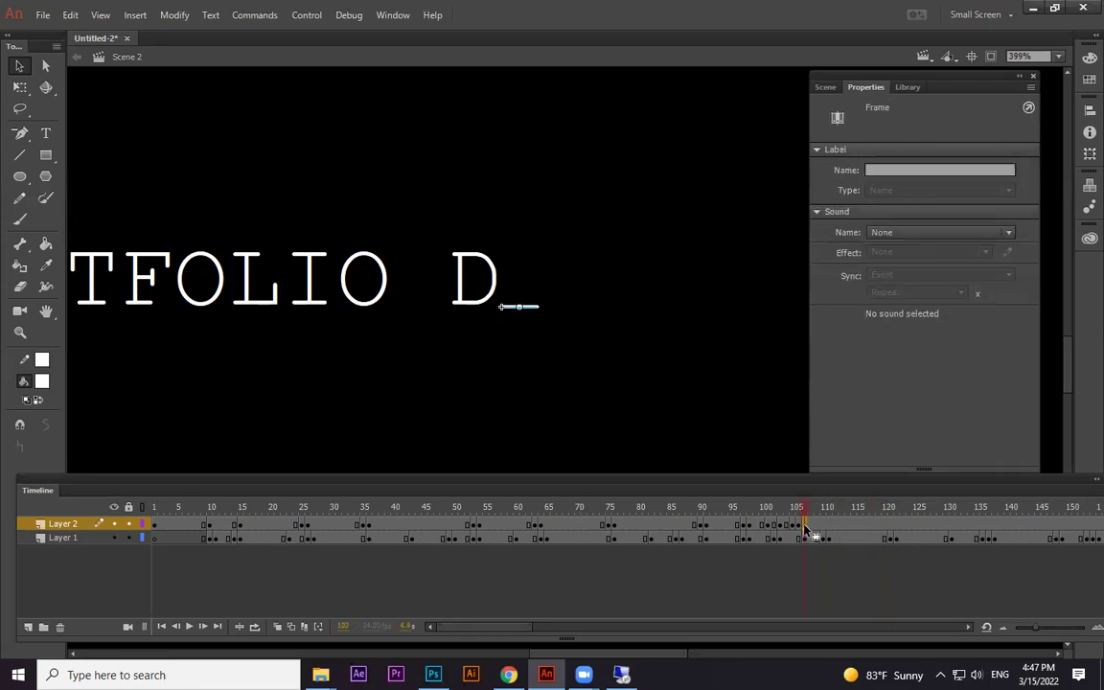
pyautogui.click(890, 511)
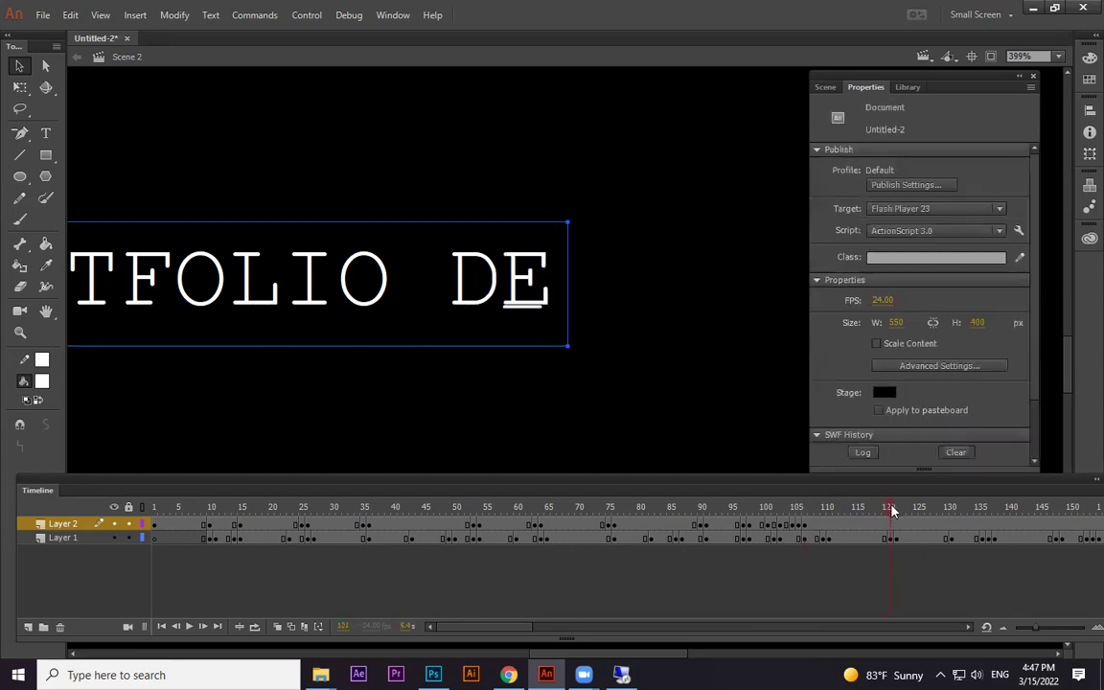
pyautogui.moveTo(890, 511); pyautogui.dragTo(802, 513)
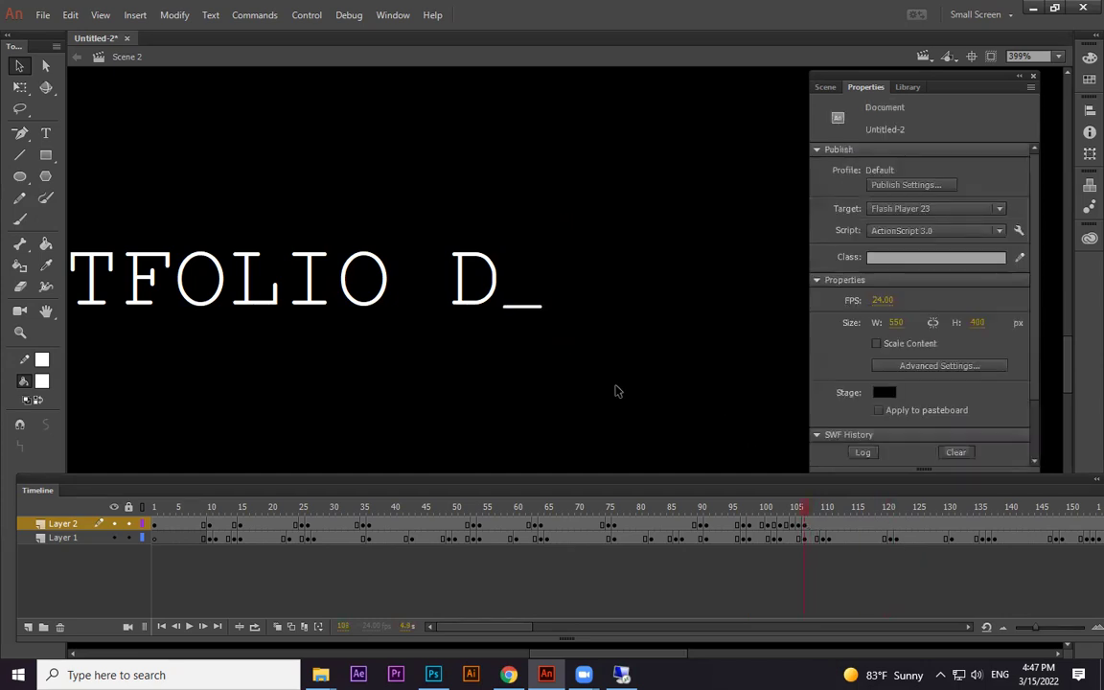